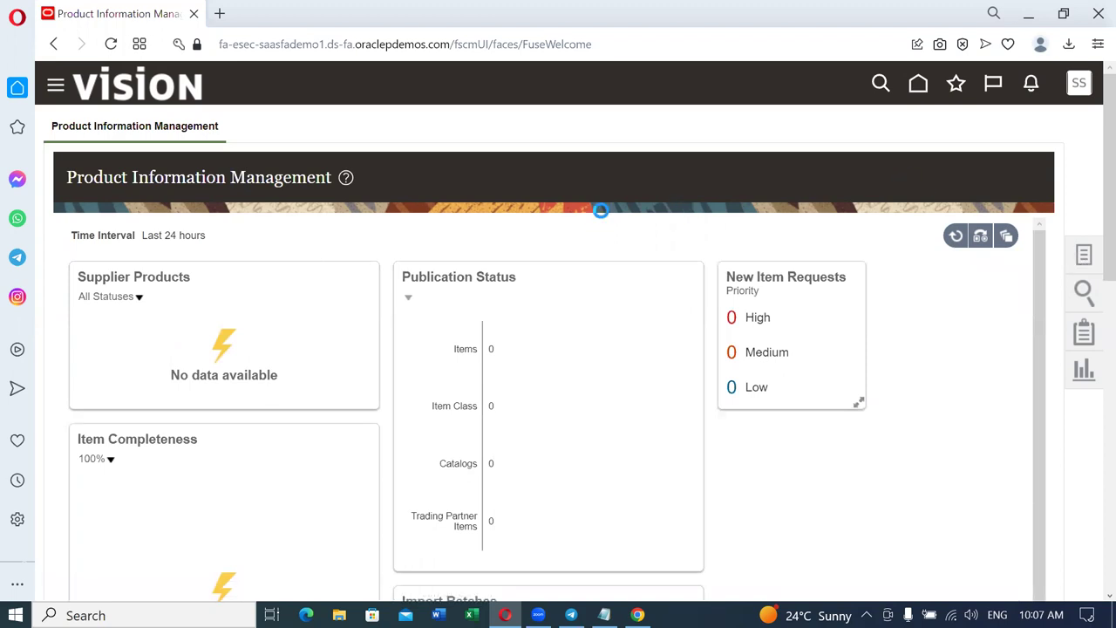
Step: Create a new item in organization 000 with Root Item Class, using t02_b_to_b_buy as both its item name and description
left_click(997, 142)
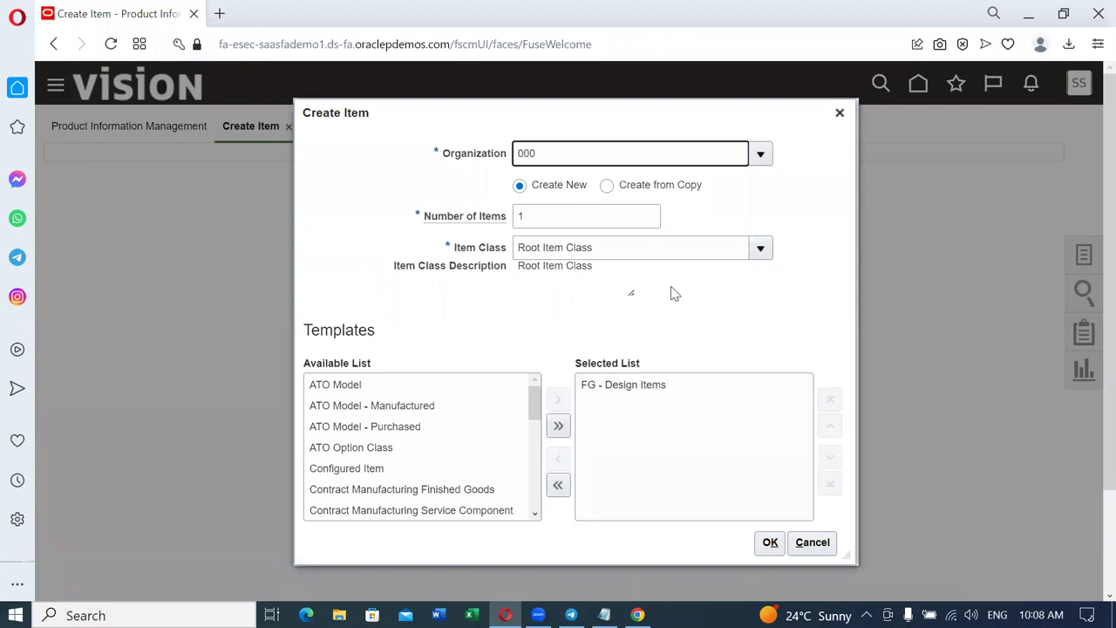
left_click(768, 544)
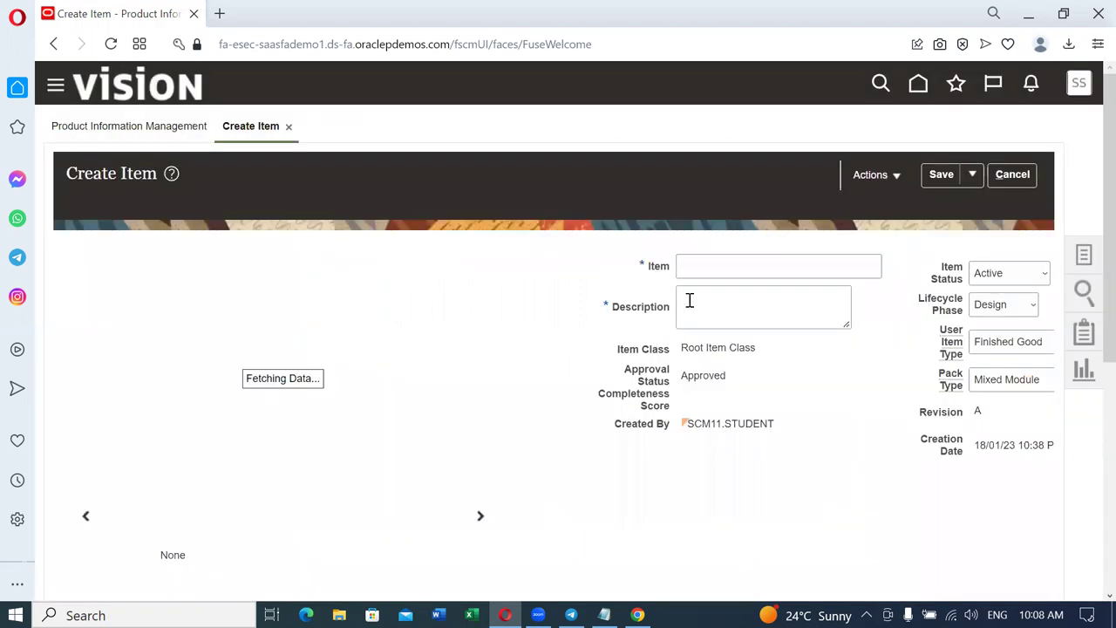
left_click(696, 266)
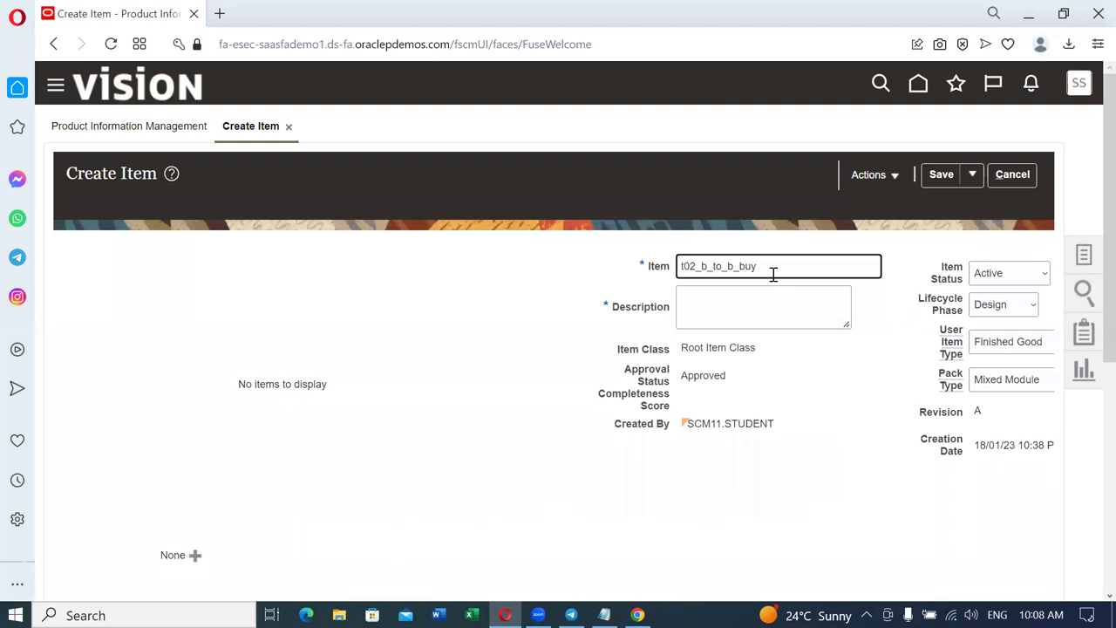
left_click_drag(773, 272, 649, 295)
key("ctrl+c")
left_click(750, 325)
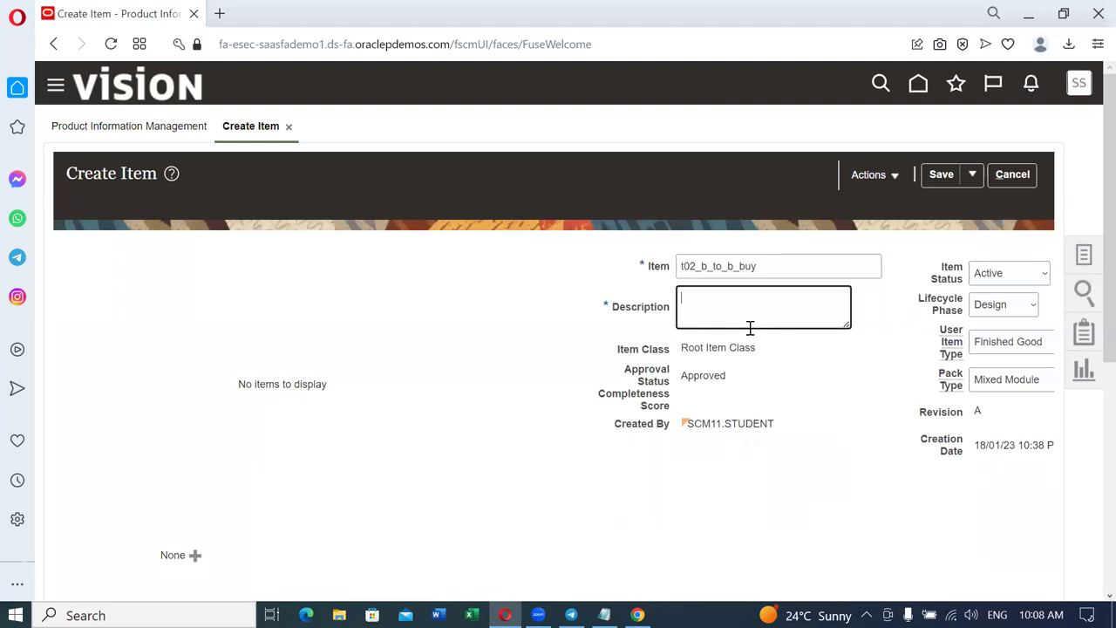
key("ctrl+v")
Step: In the item's Sales and Order Management specifications, set Back-to-Back Enabled to Yes
scroll(297, 397, "down", 3)
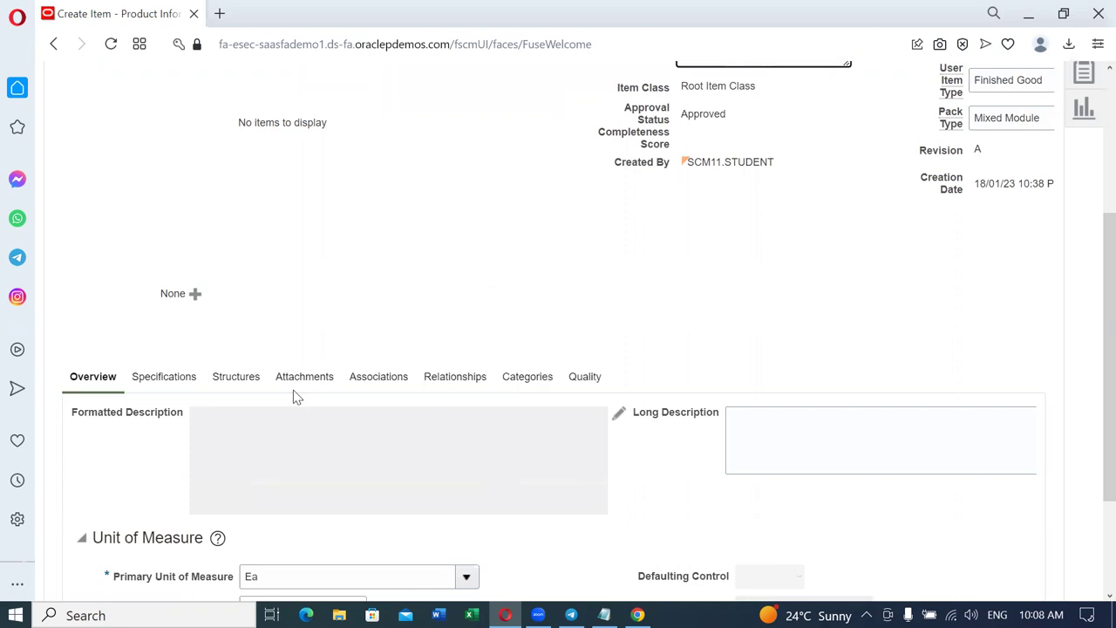
left_click(144, 378)
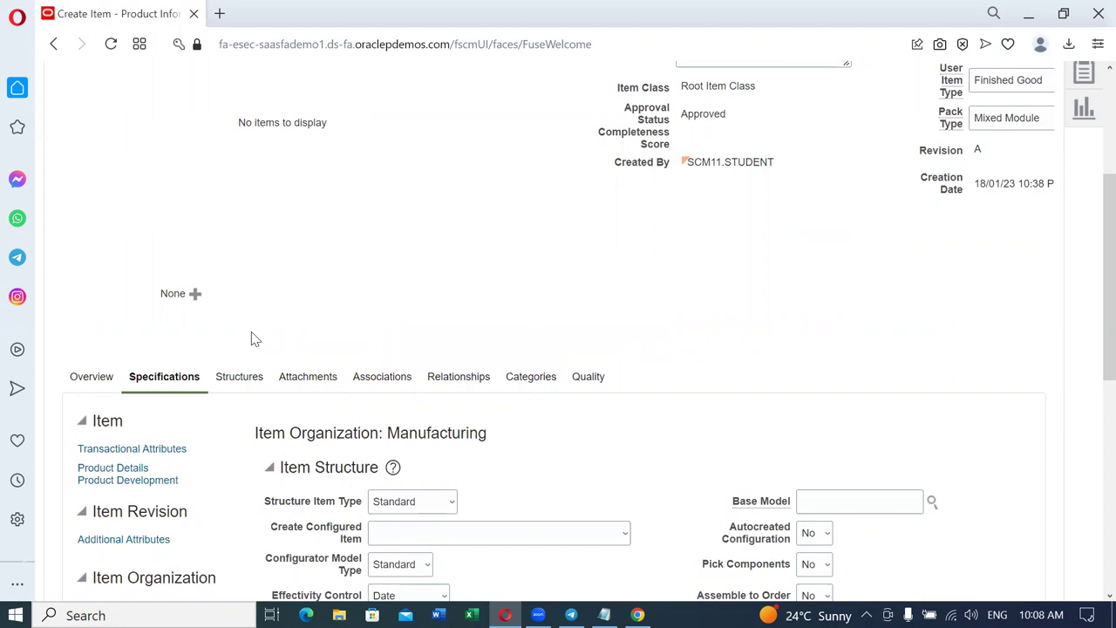
scroll(246, 333, "down", 1)
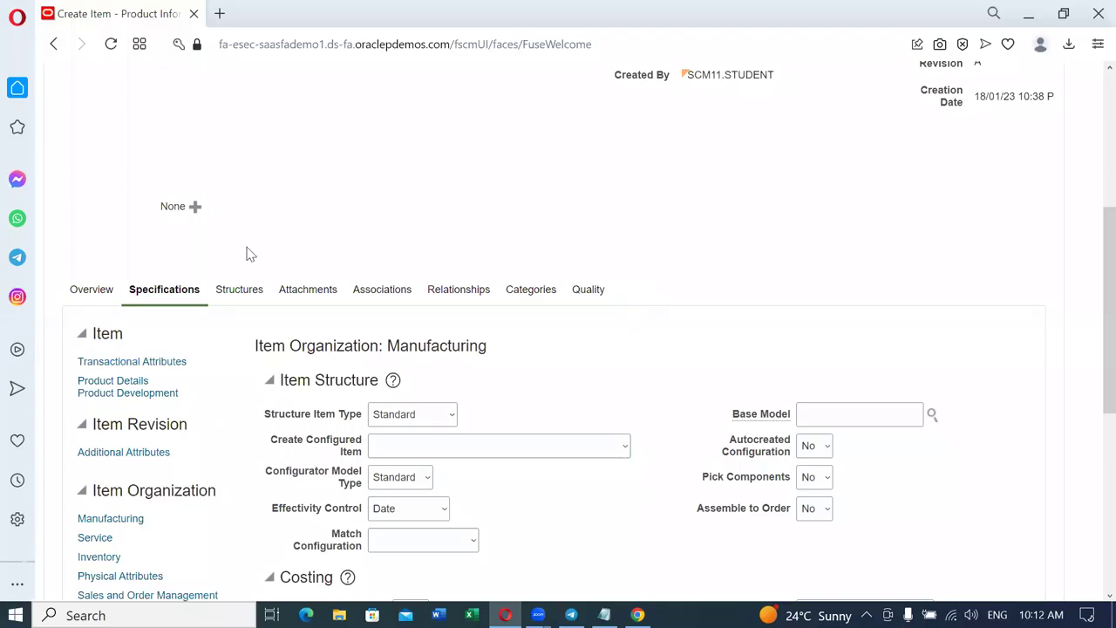
scroll(357, 262, "up", 4)
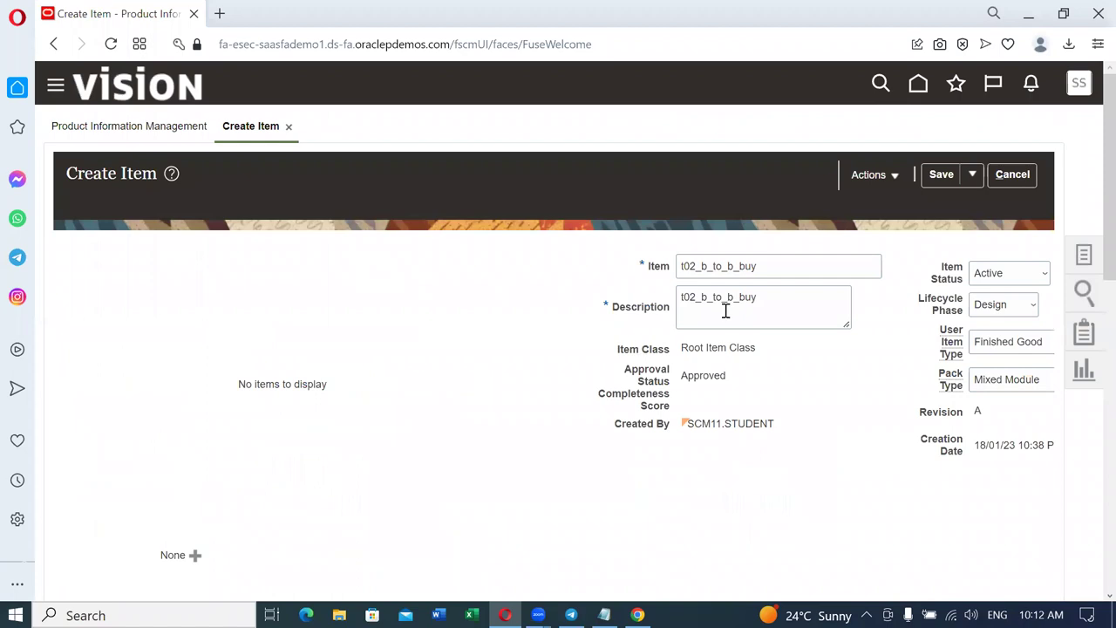
scroll(367, 361, "down", 6)
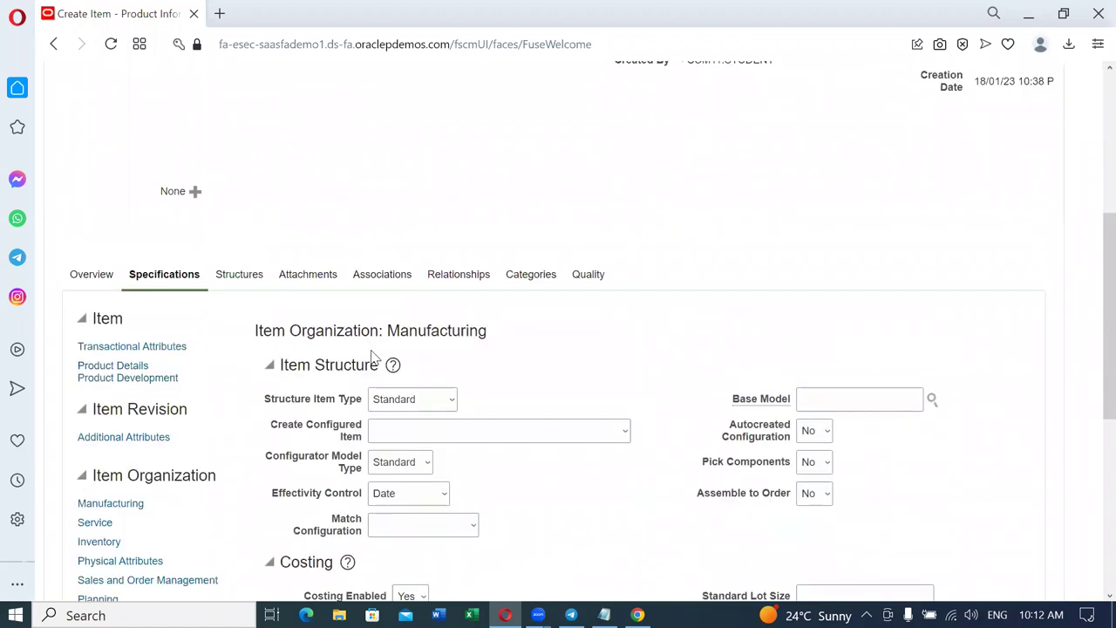
left_click(108, 421)
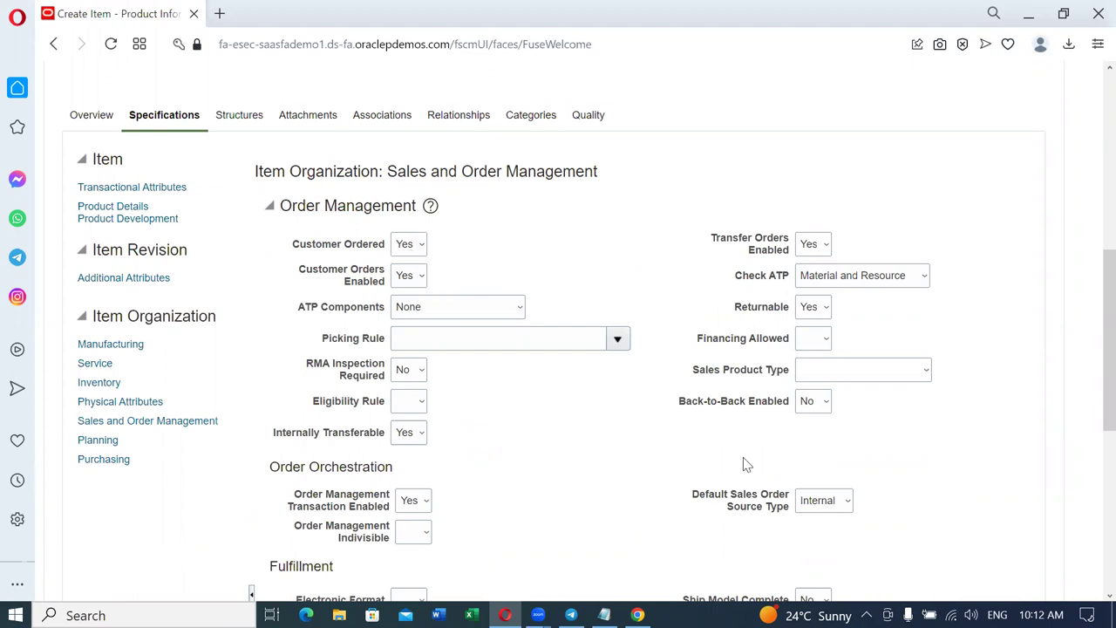
left_click(810, 402)
left_click(816, 447)
Step: In the item's Planning specifications, set the MPS MRP Planning Time Days to 50
scroll(558, 442, "down", 2)
scroll(436, 467, "down", 3)
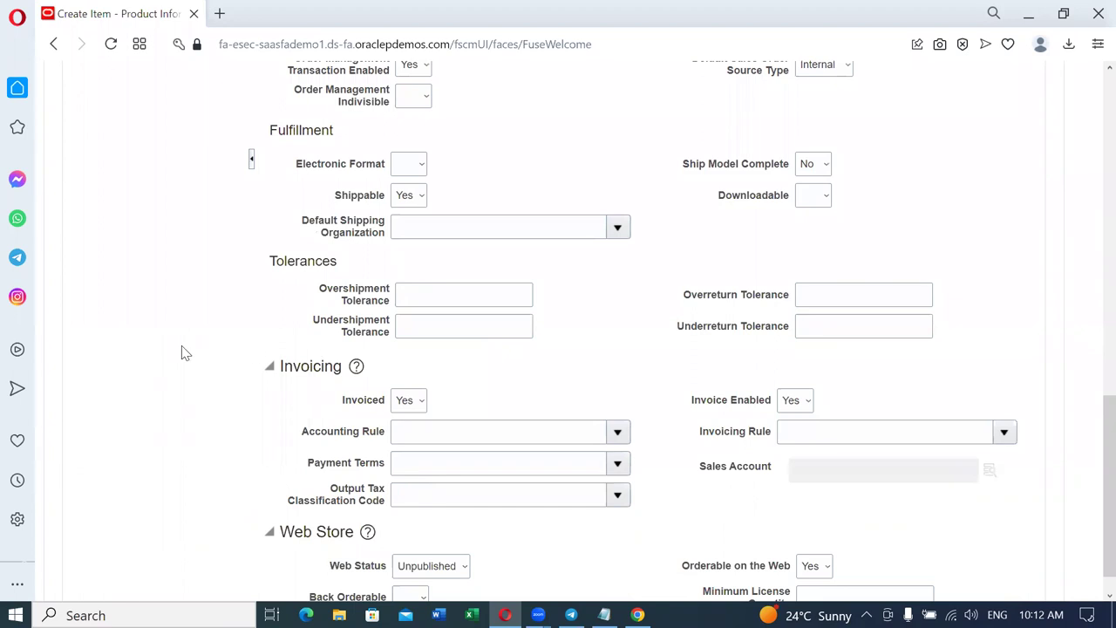
scroll(800, 273, "up", 3)
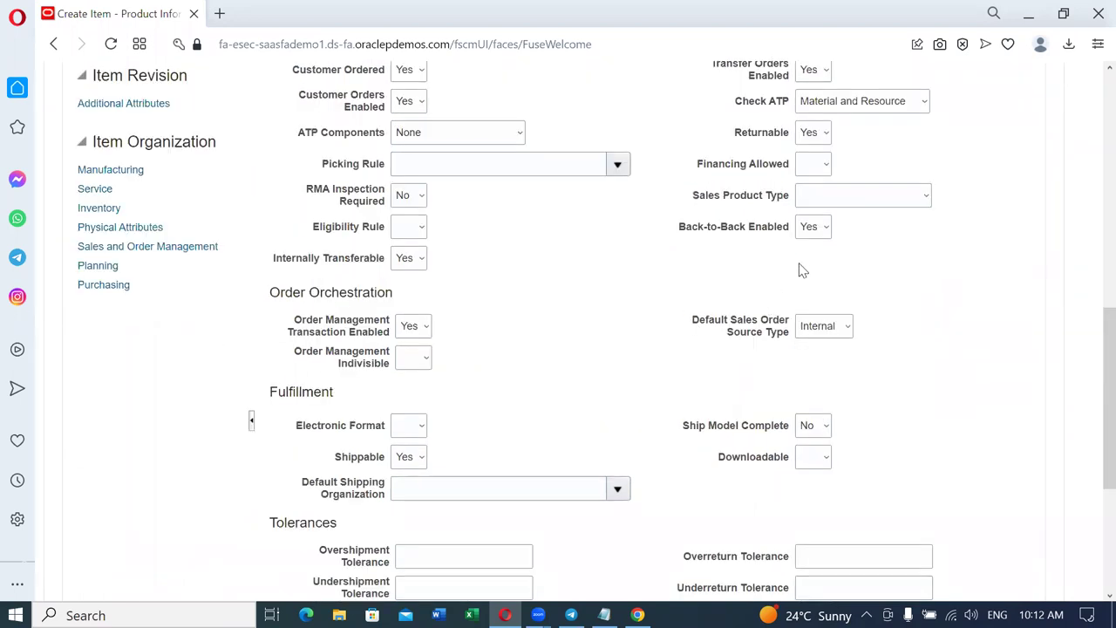
left_click(94, 266)
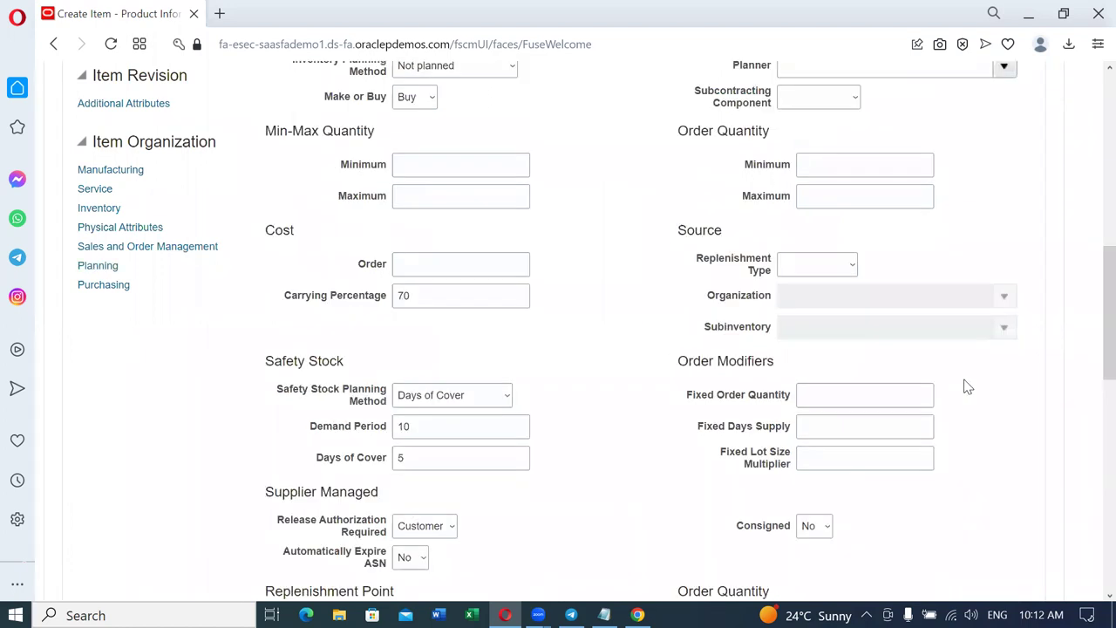
scroll(965, 387, "down", 6)
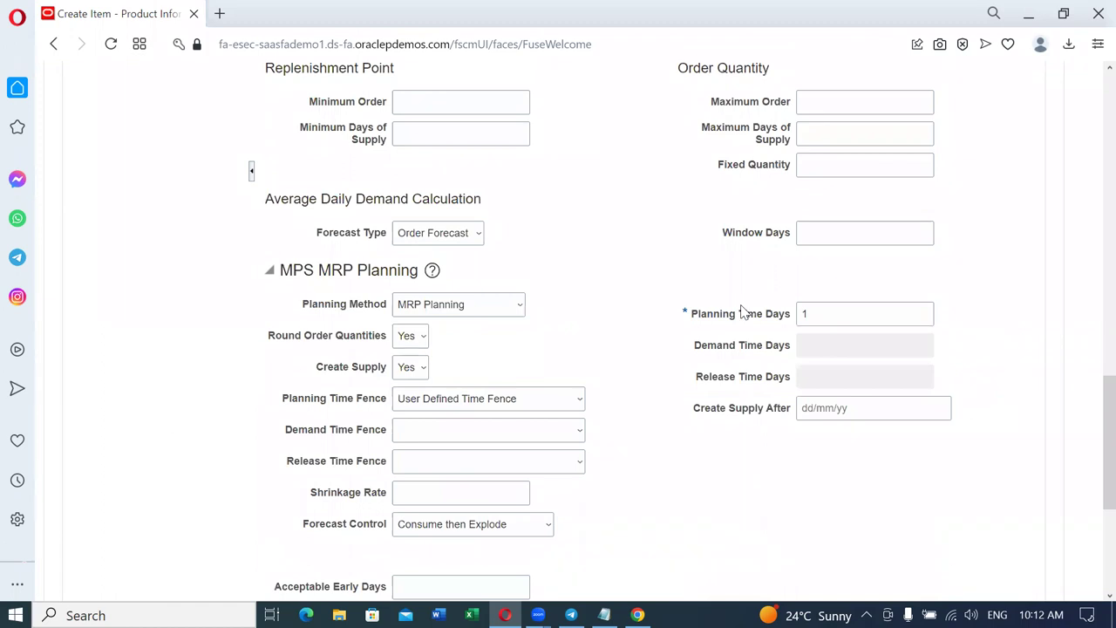
left_click_drag(829, 315, 788, 326)
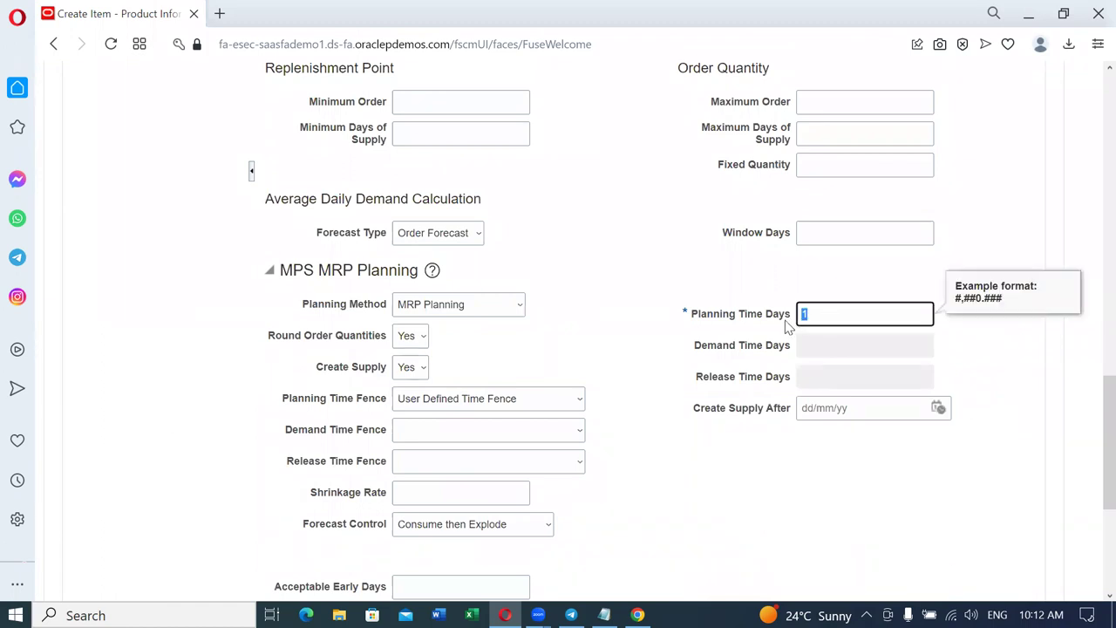
key("Tab")
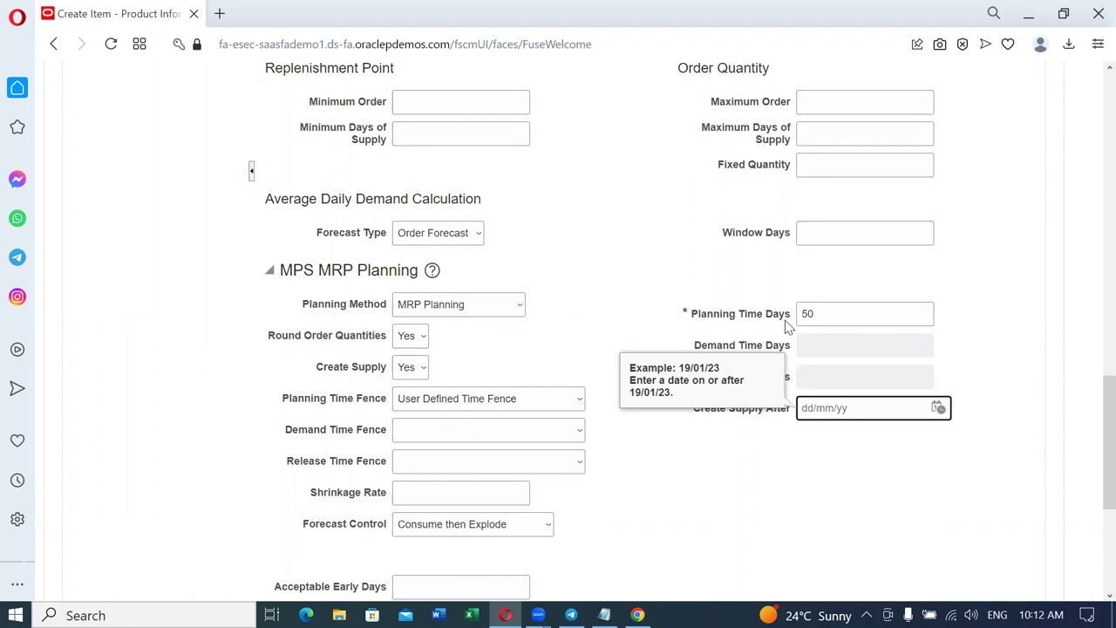
left_click(662, 287)
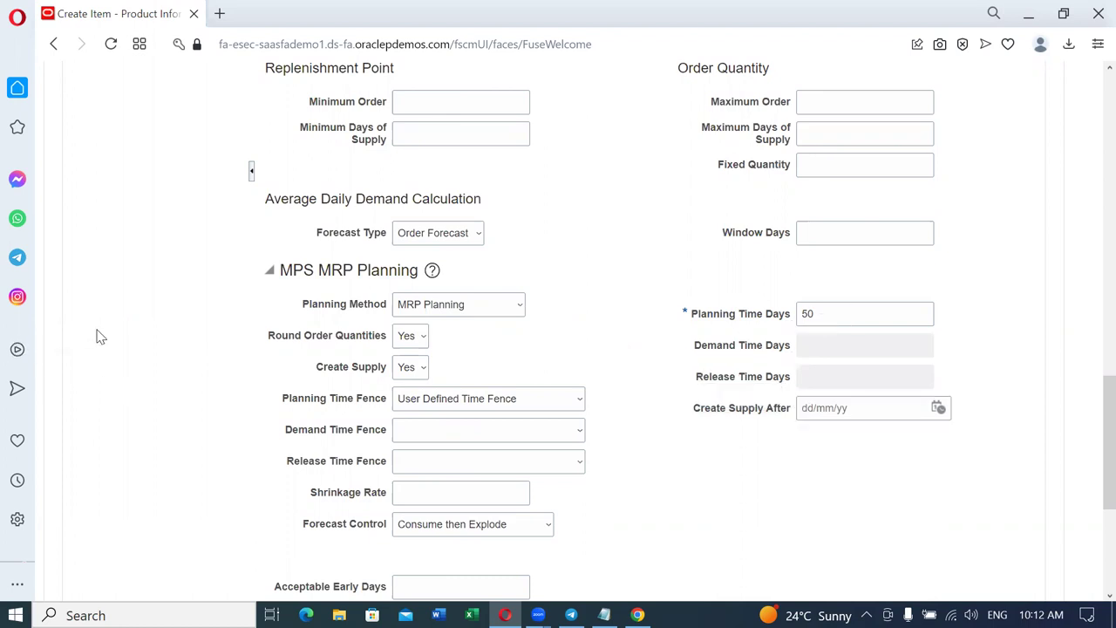
Step: In the item's Purchasing specifications, set the Purchase Price to 1
scroll(101, 333, "up", 2)
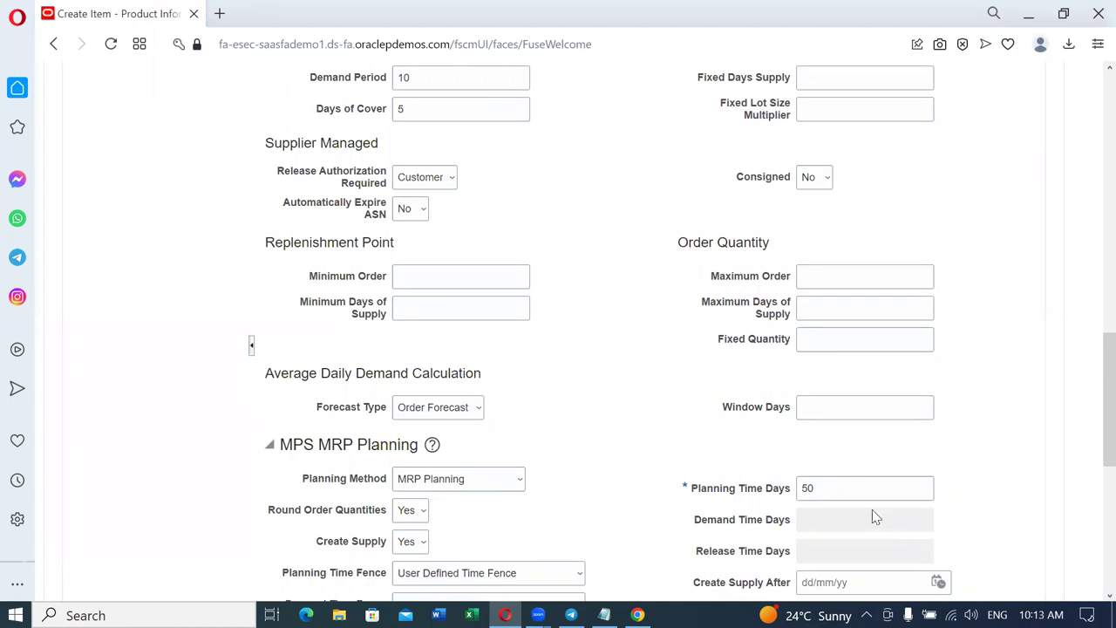
scroll(177, 462, "up", 3)
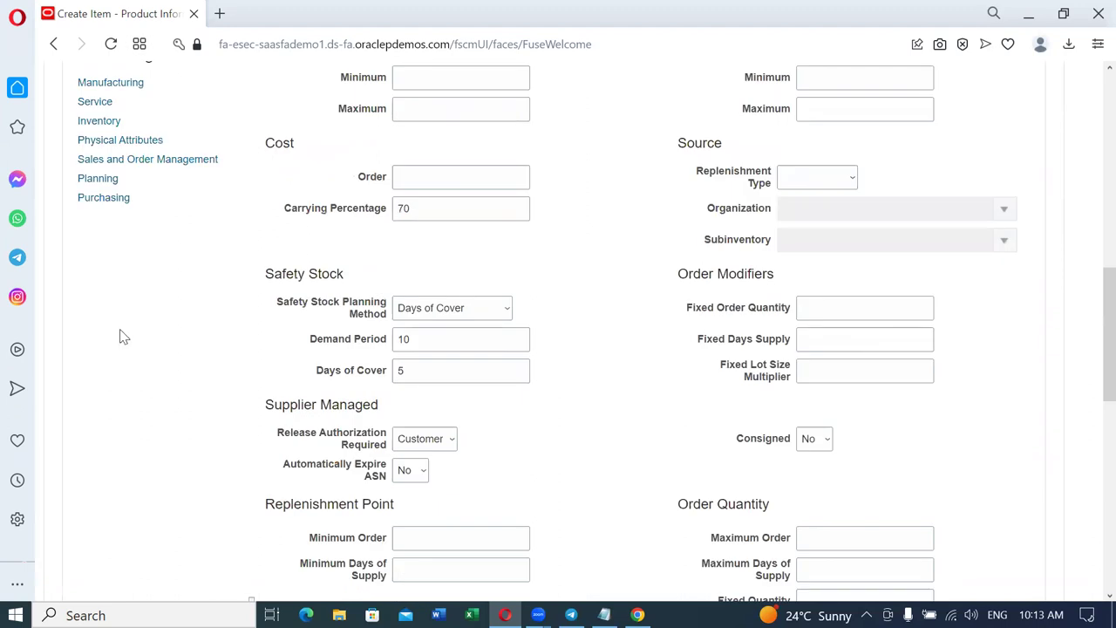
left_click(104, 202)
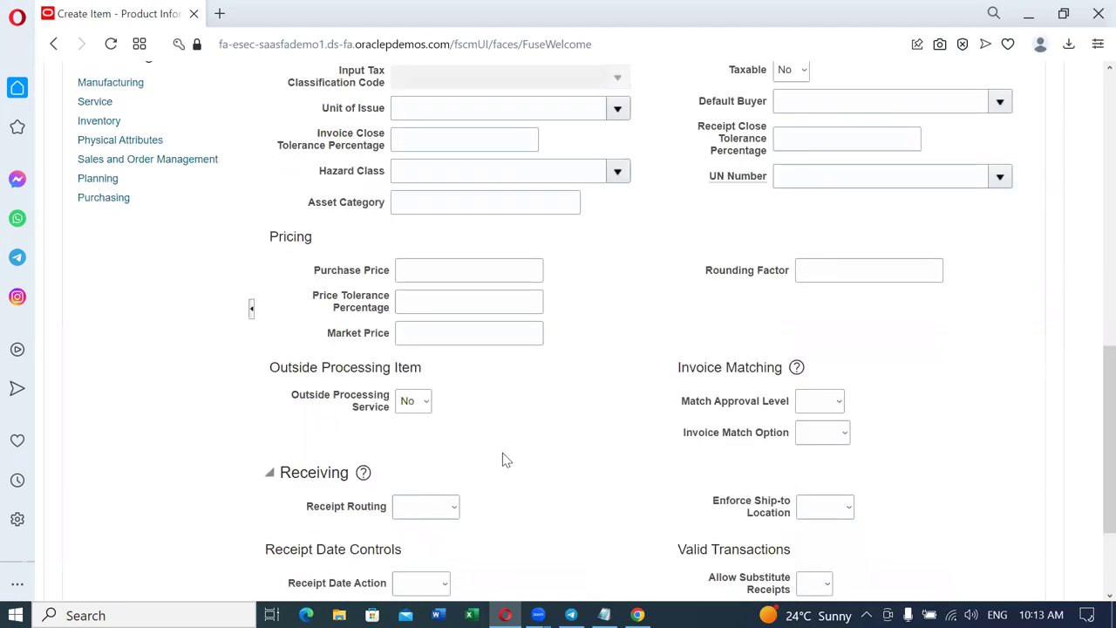
left_click(445, 276)
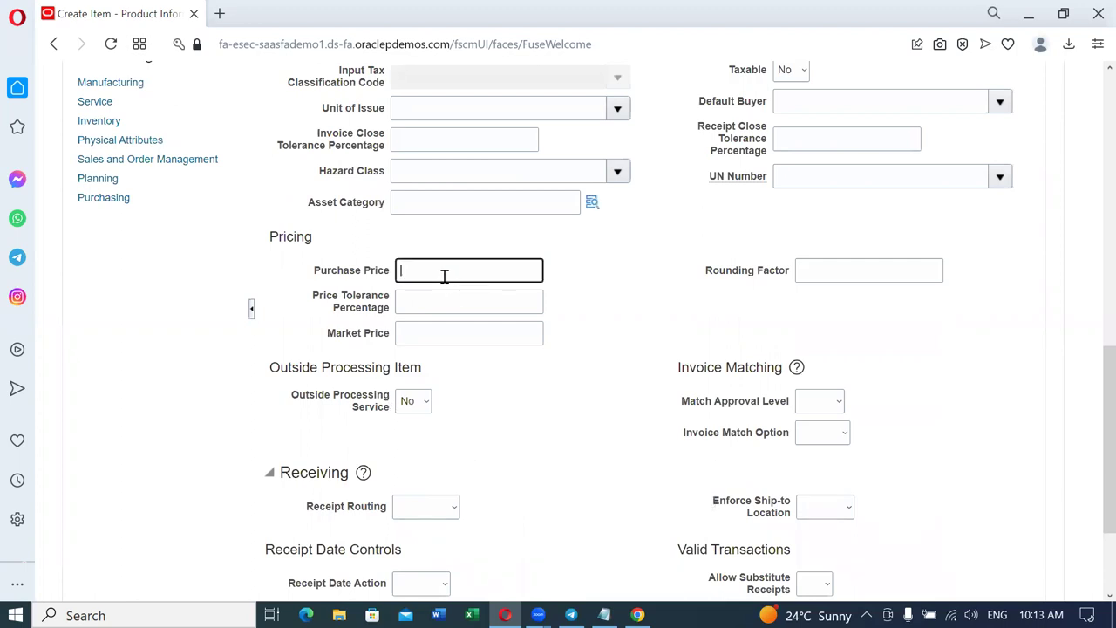
type("1")
left_click(511, 429)
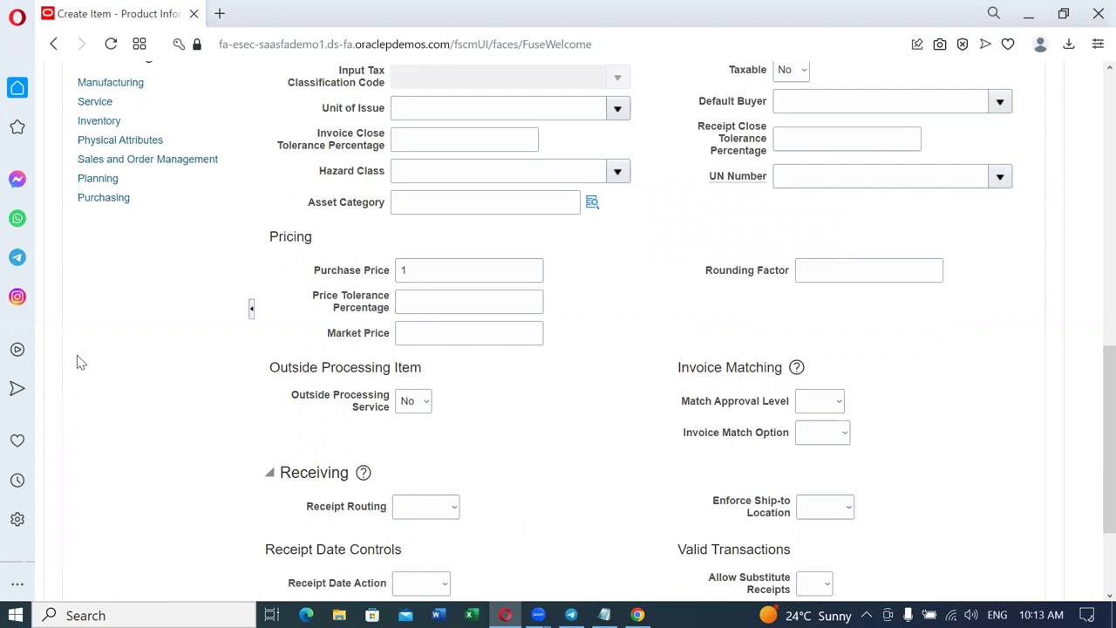
Step: Associate the item with organization 001 (Seattle)
scroll(83, 363, "up", 4)
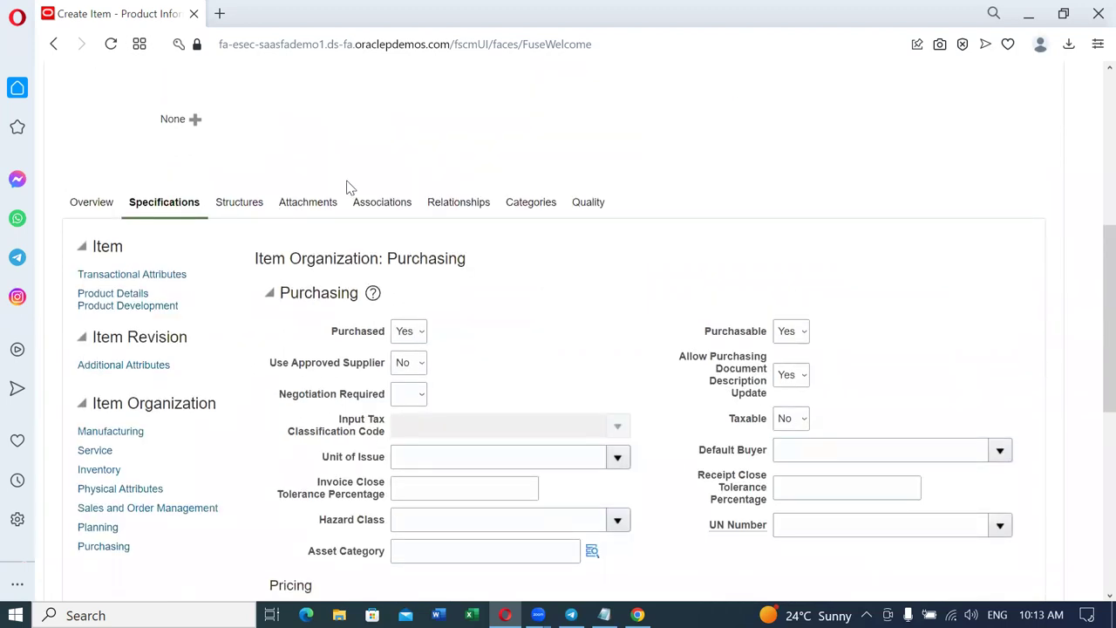
left_click(384, 205)
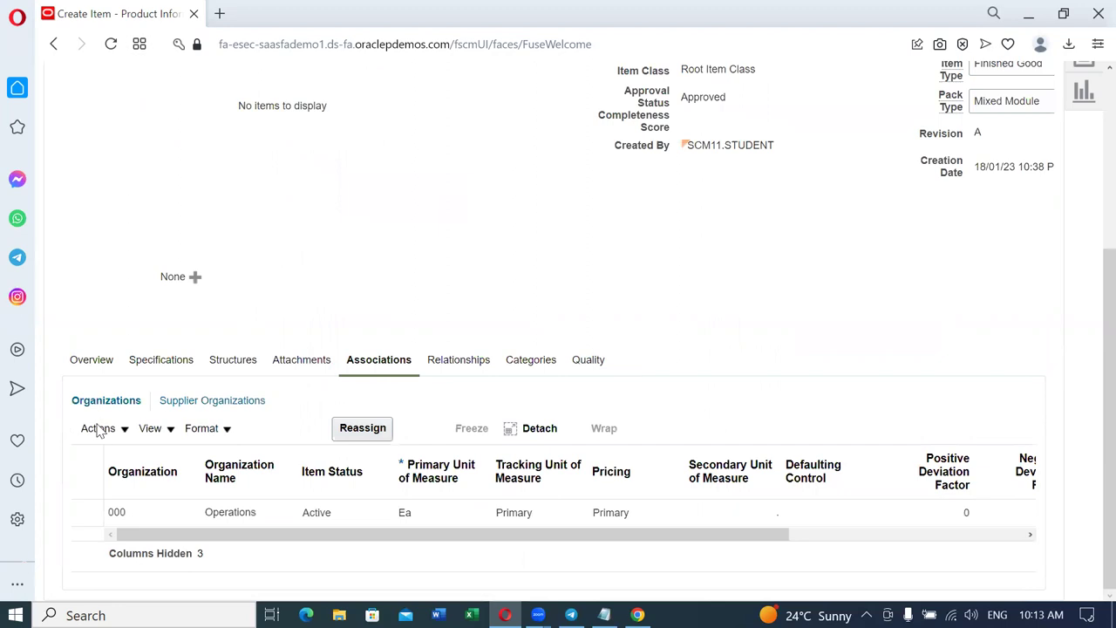
left_click(98, 429)
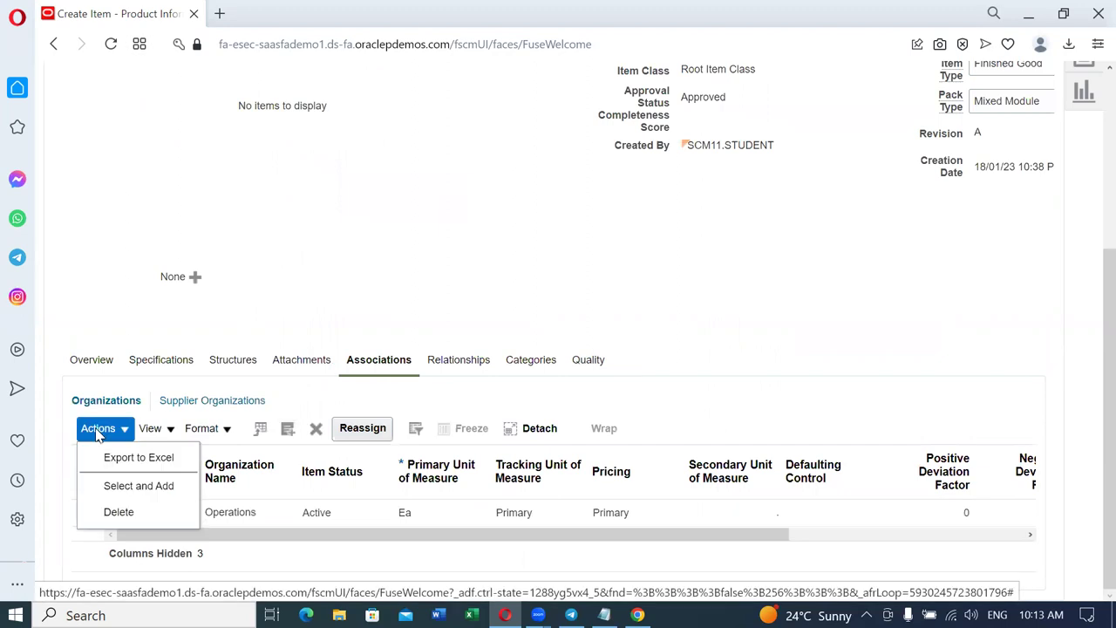
left_click(122, 486)
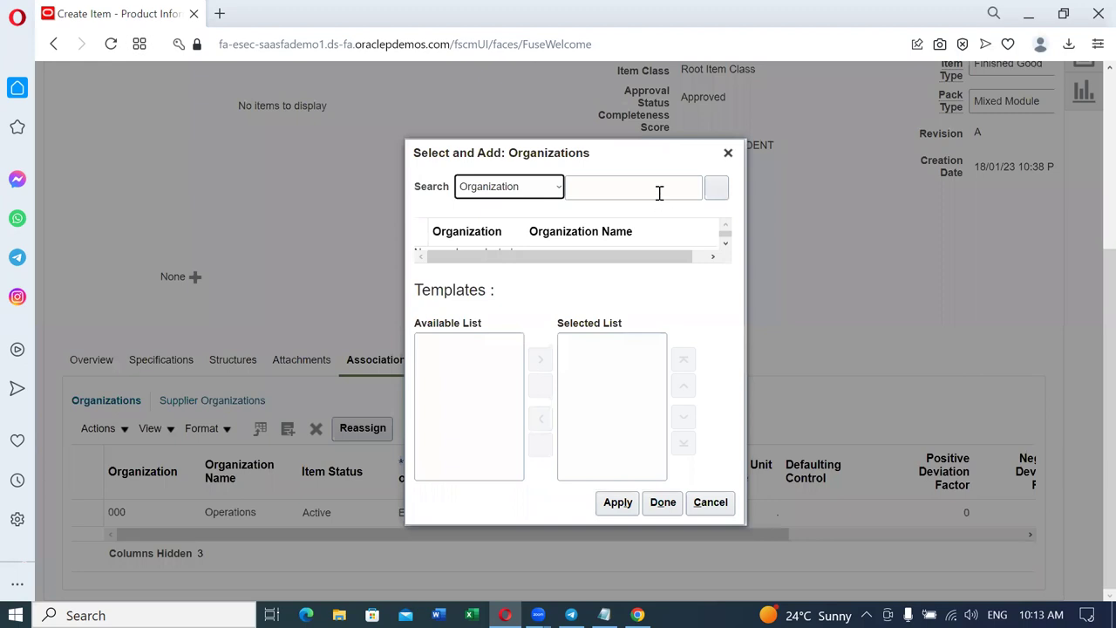
left_click(659, 190)
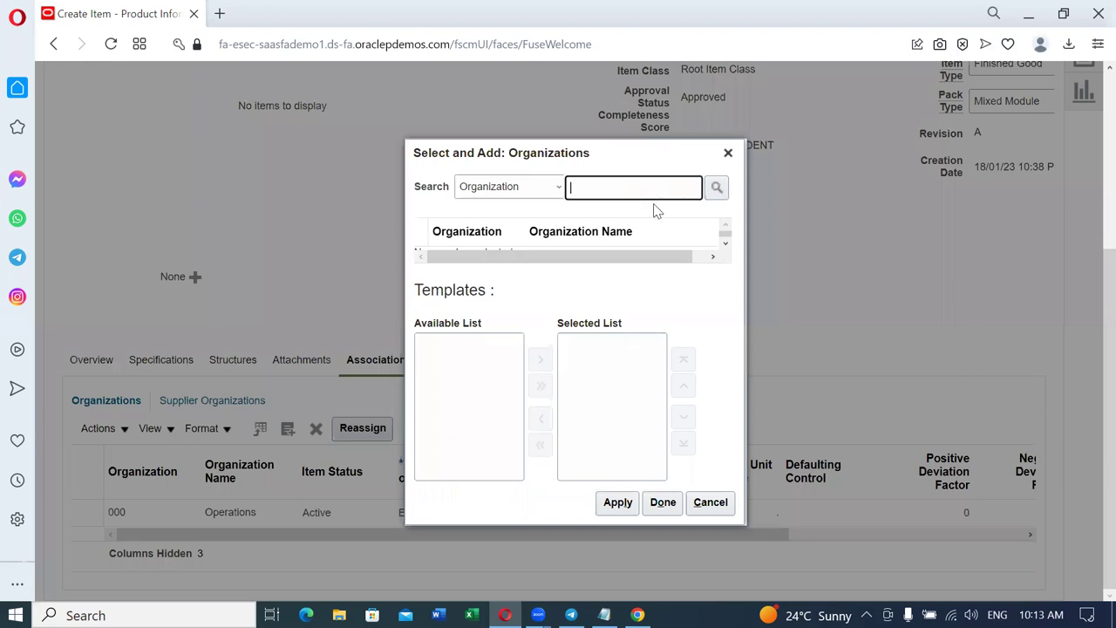
type("001")
key("Return")
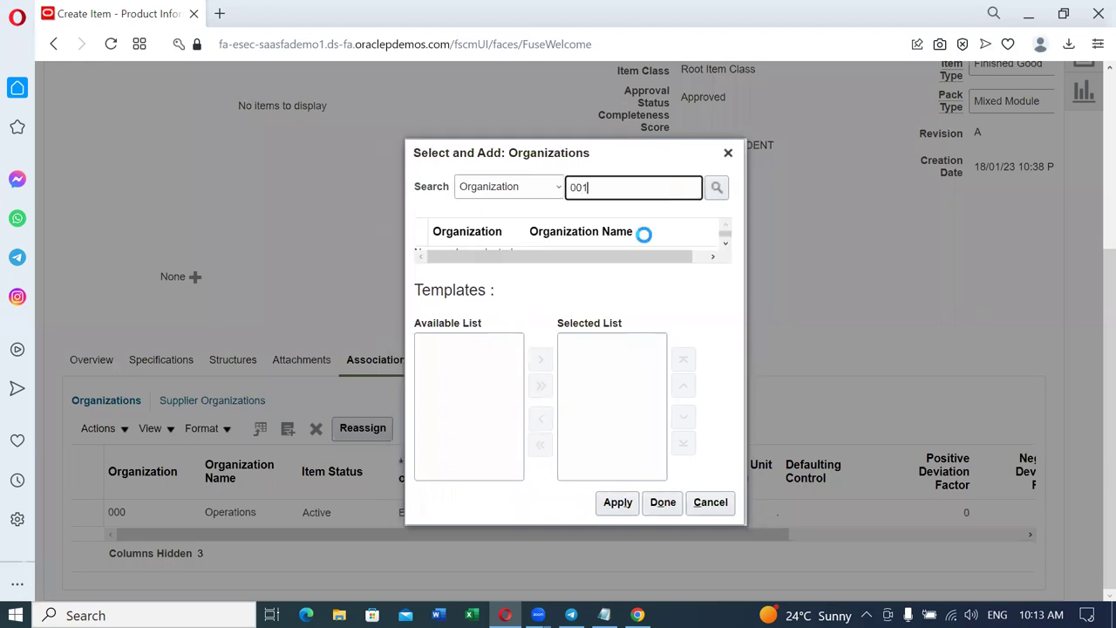
left_click(422, 246)
left_click(616, 517)
left_click(658, 517)
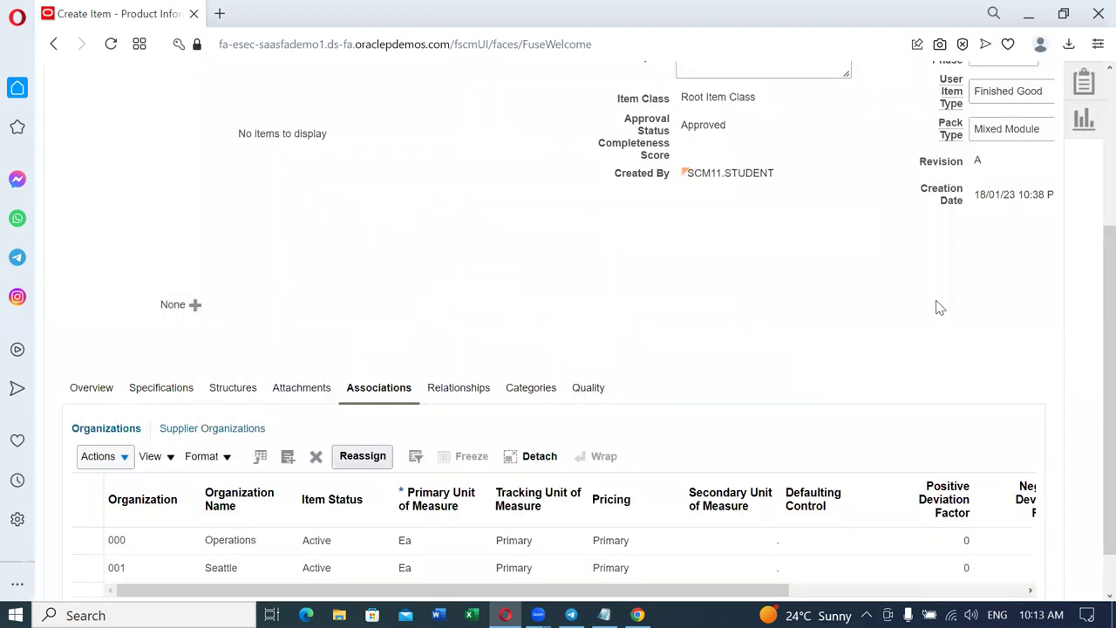
Step: Save the new item and close it, returning to the Product Information Management overview
scroll(939, 307, "up", 3)
left_click(972, 175)
left_click(970, 201)
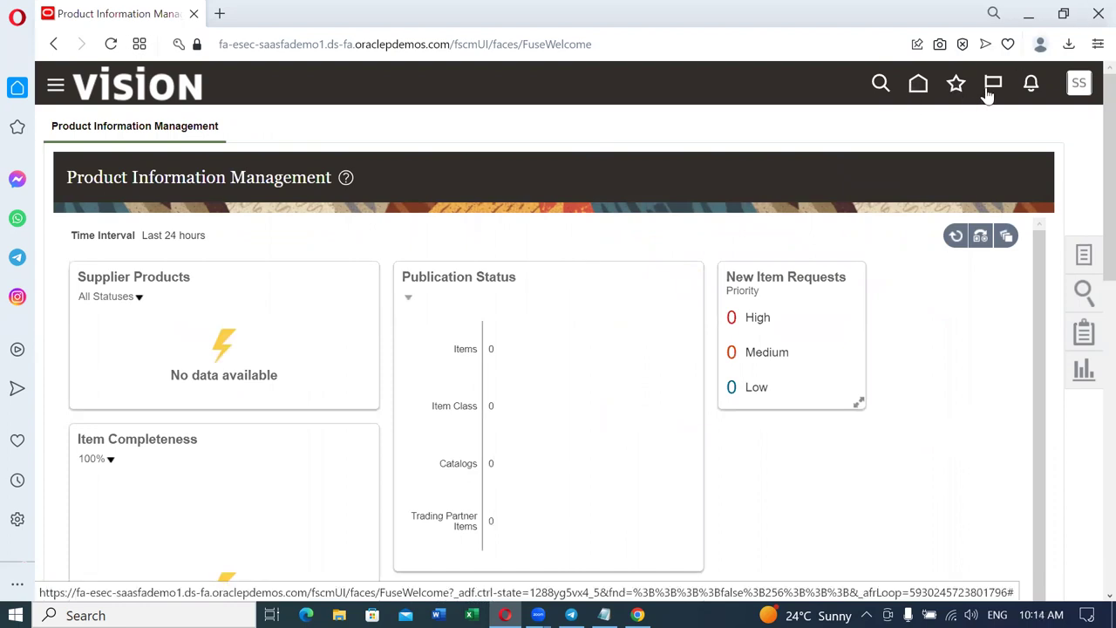
Step: Add the Product Information Management page to the favorites under its default name
left_click(956, 82)
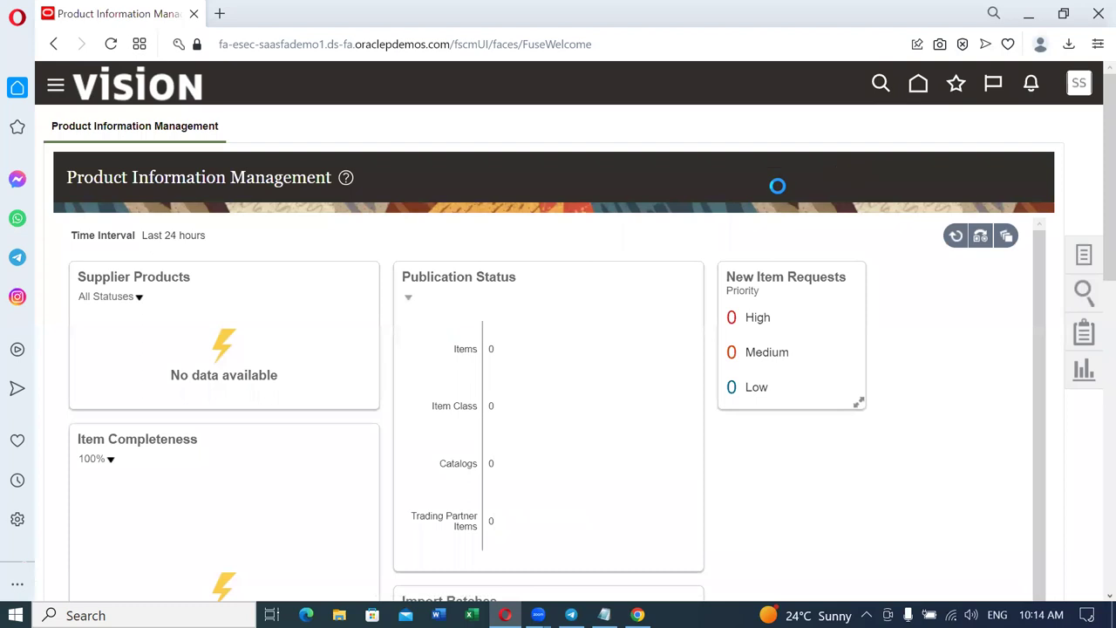
left_click(693, 200)
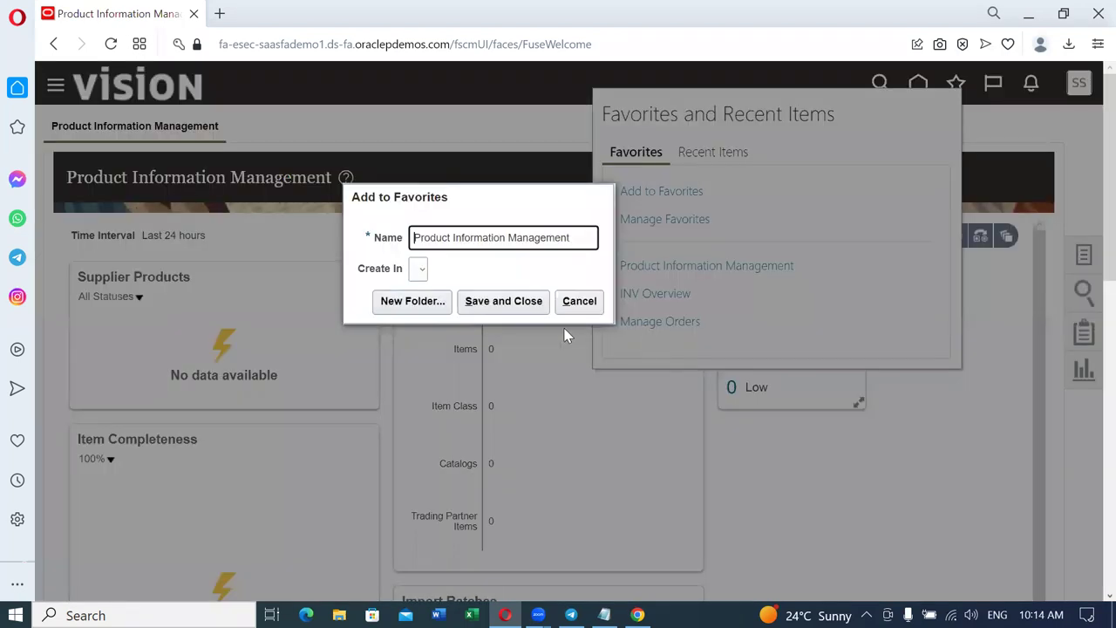
left_click(536, 298)
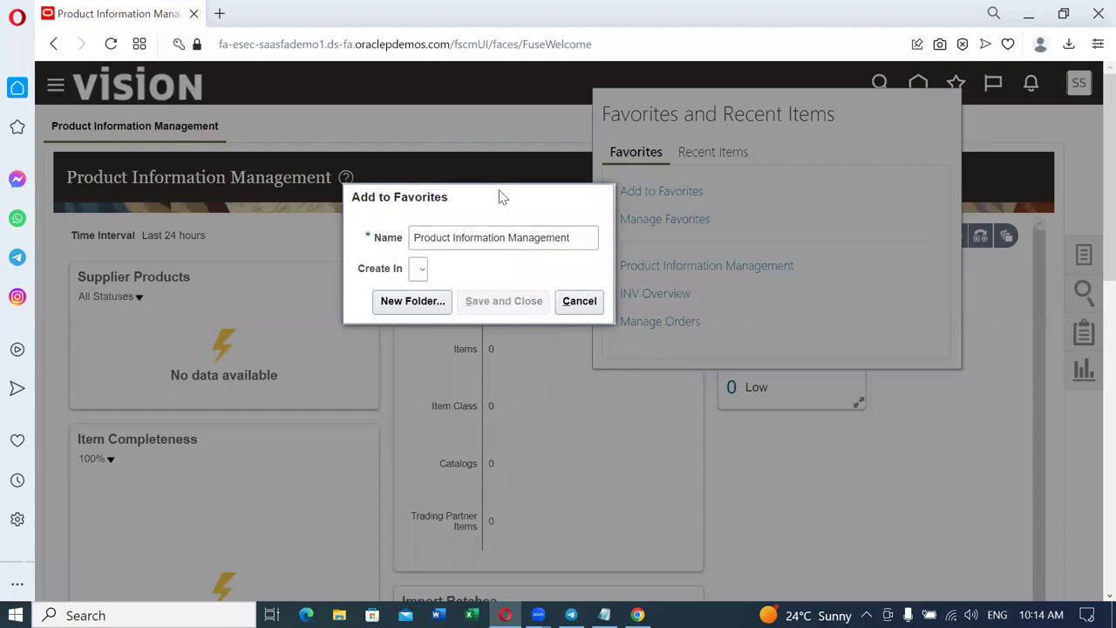
Step: Open Inventory Management from the Supply Chain Execution apps on the home page
left_click(919, 84)
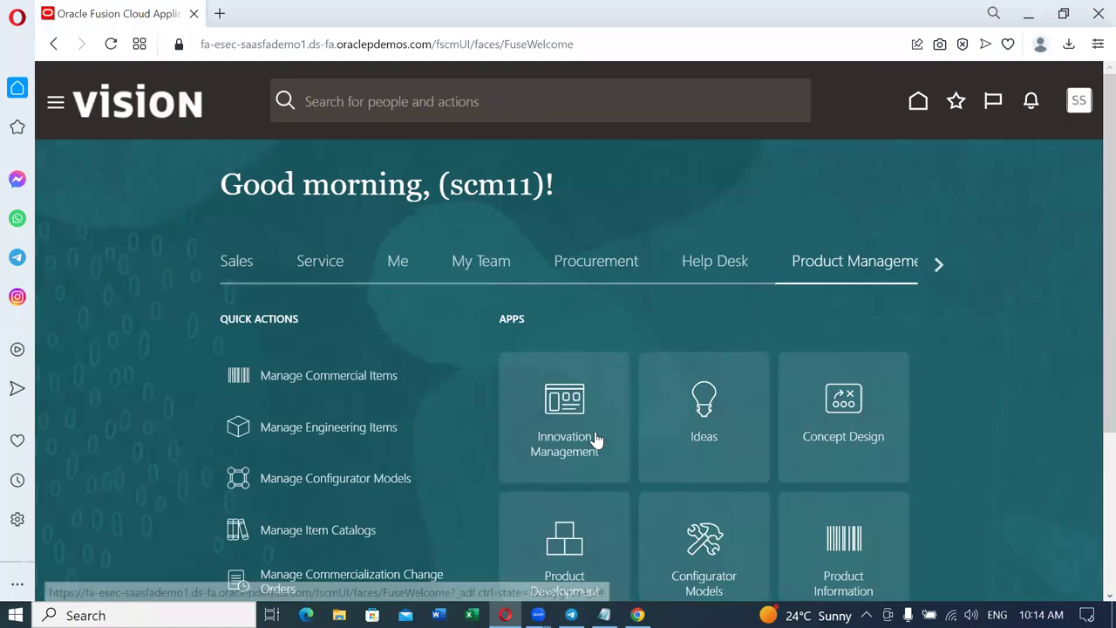
left_click(942, 271)
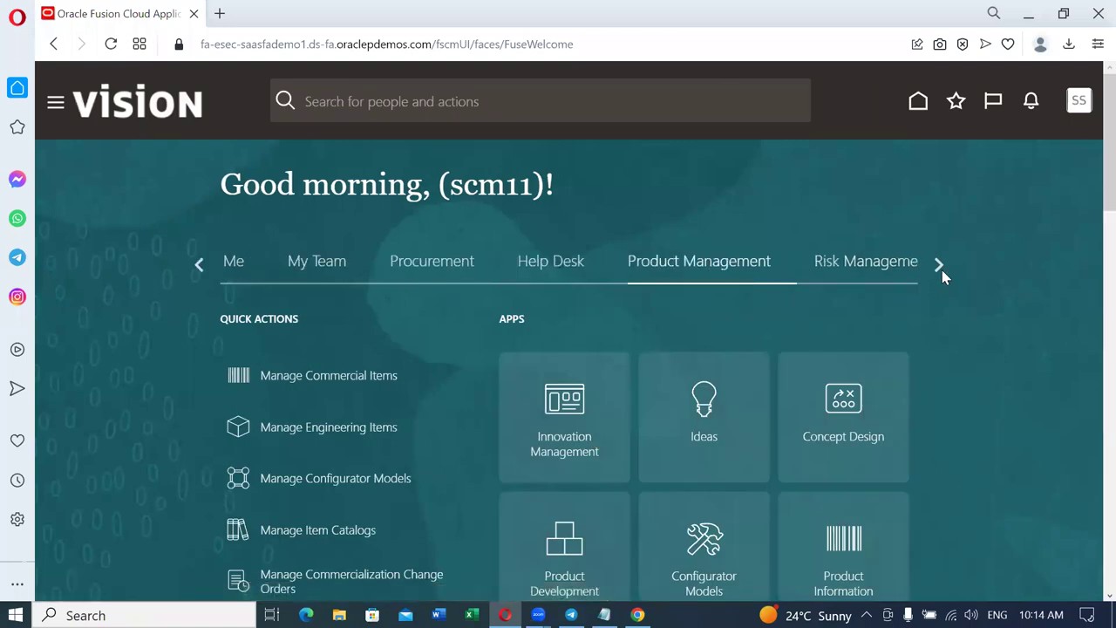
left_click(942, 271)
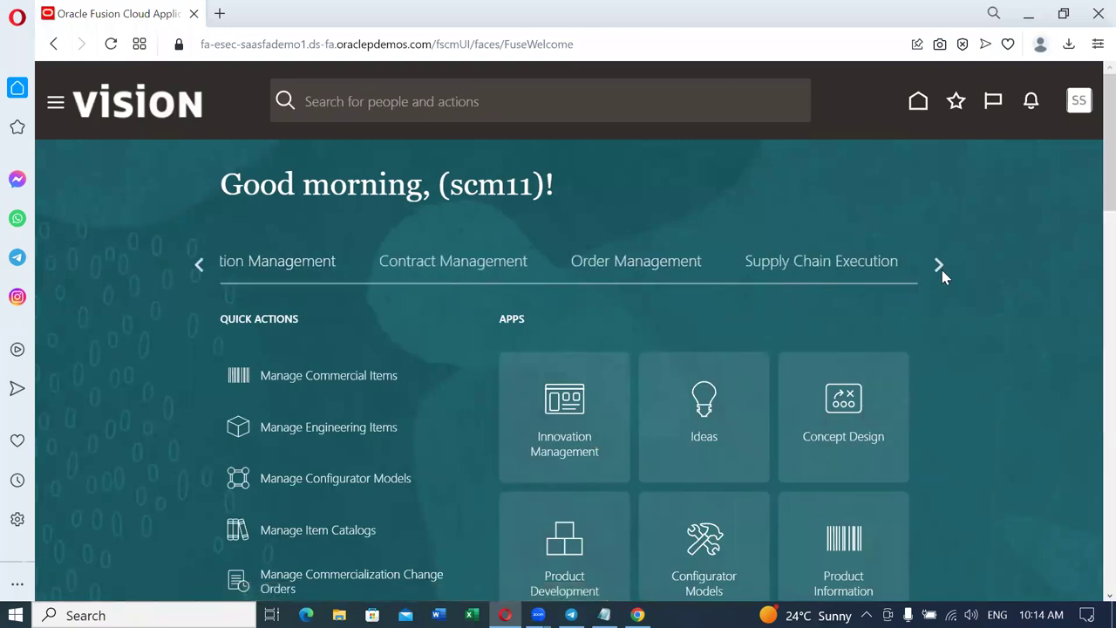
left_click(658, 261)
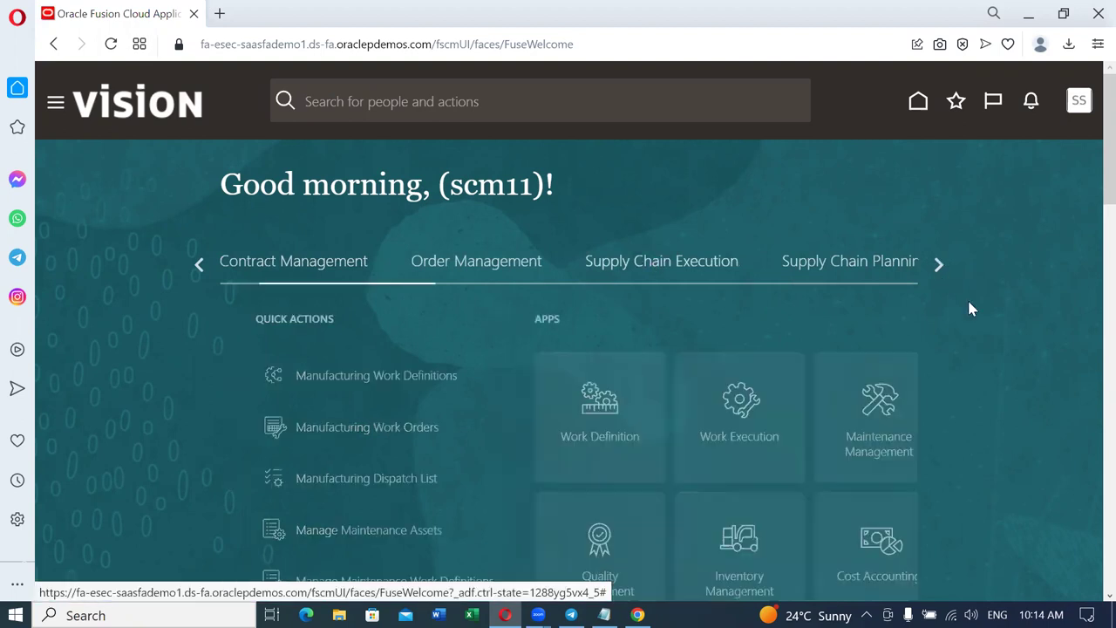
scroll(968, 340, "down", 3)
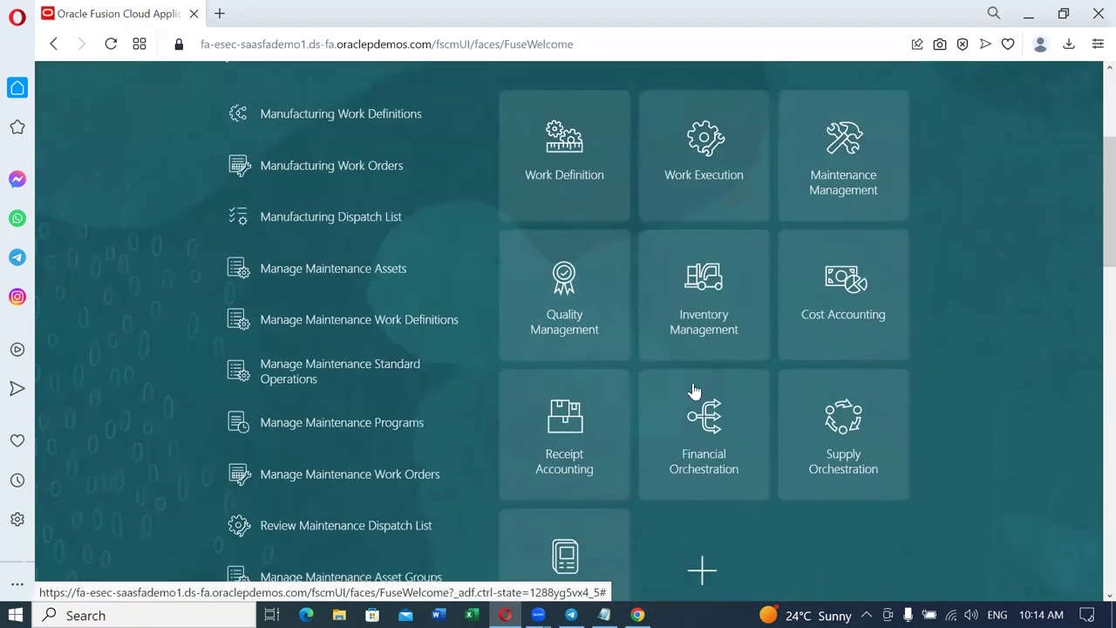
left_click(713, 334)
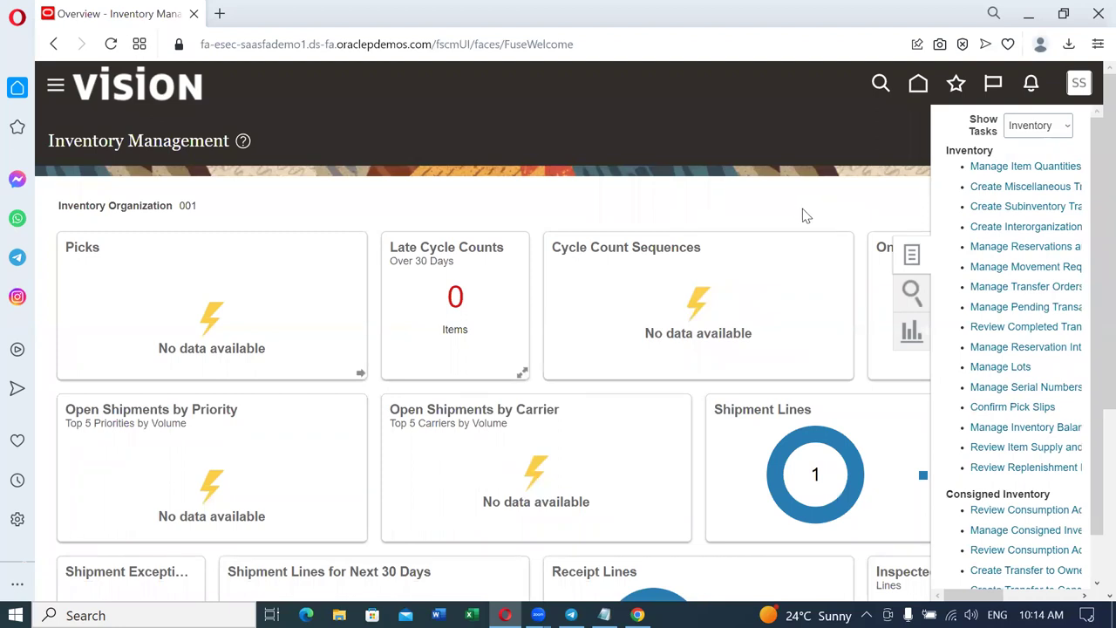
Step: Start a miscellaneous transaction and set its type to Miscellaneous Receipt
left_click(1051, 188)
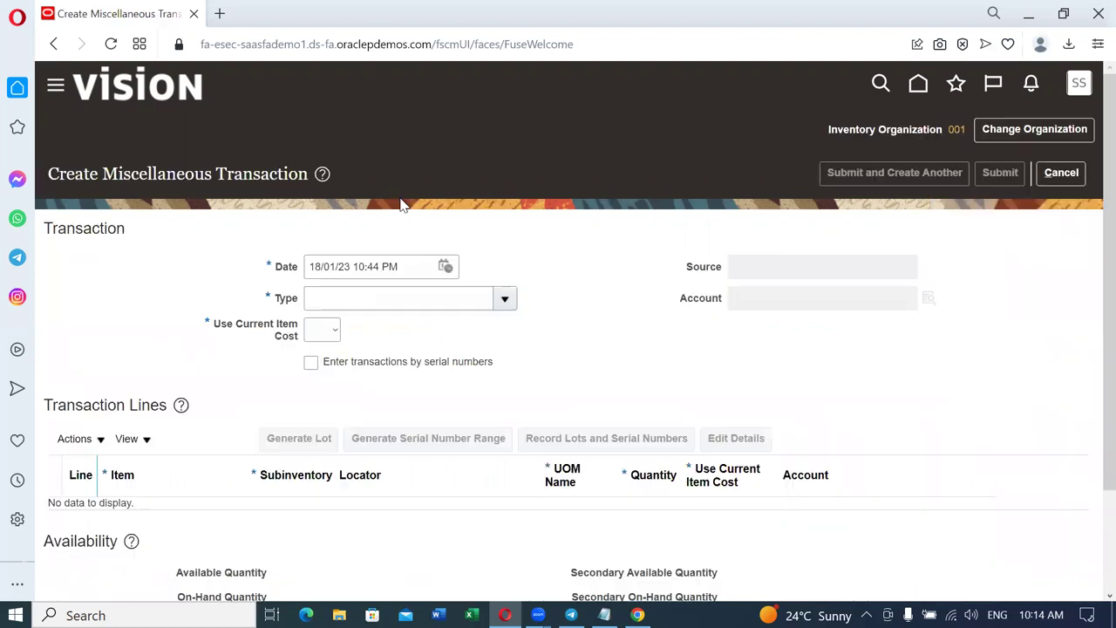
left_click(360, 299)
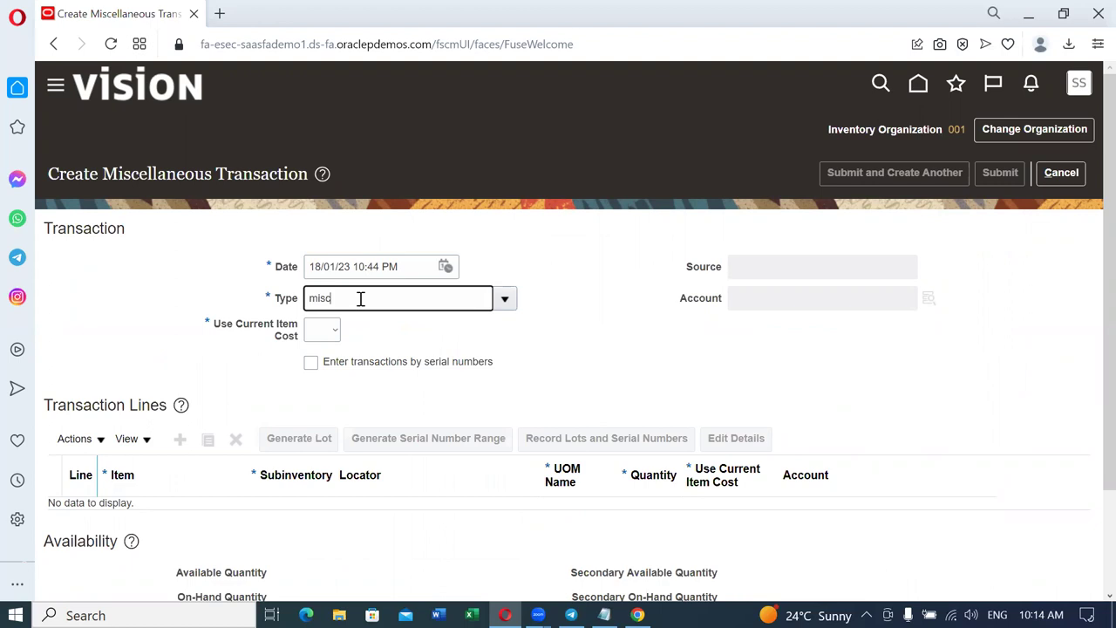
key("Tab")
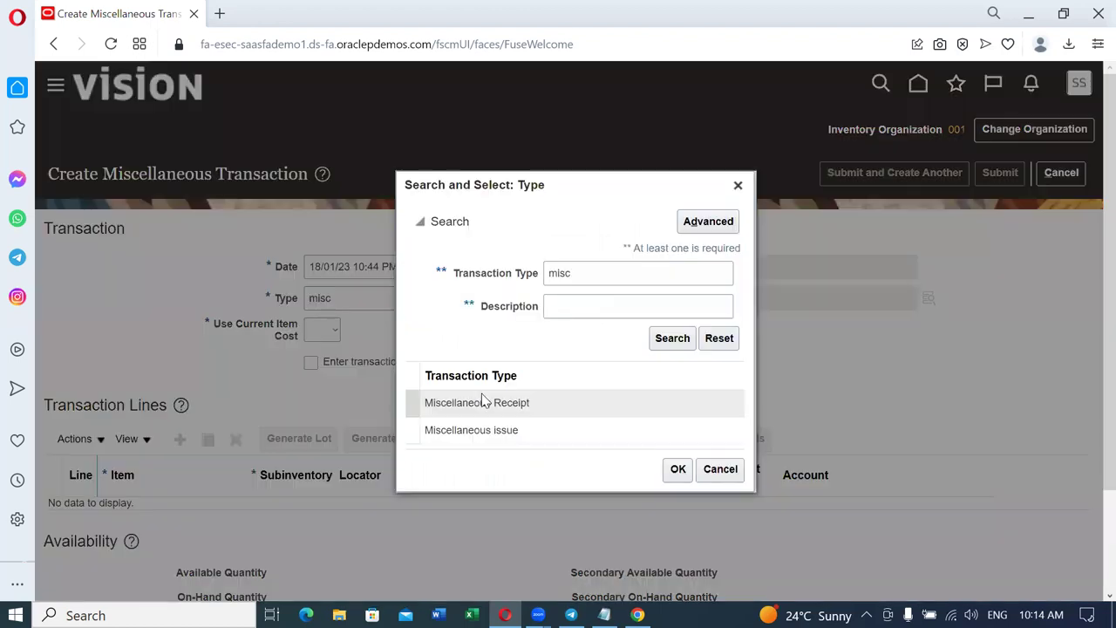
left_click(486, 402)
left_click(679, 469)
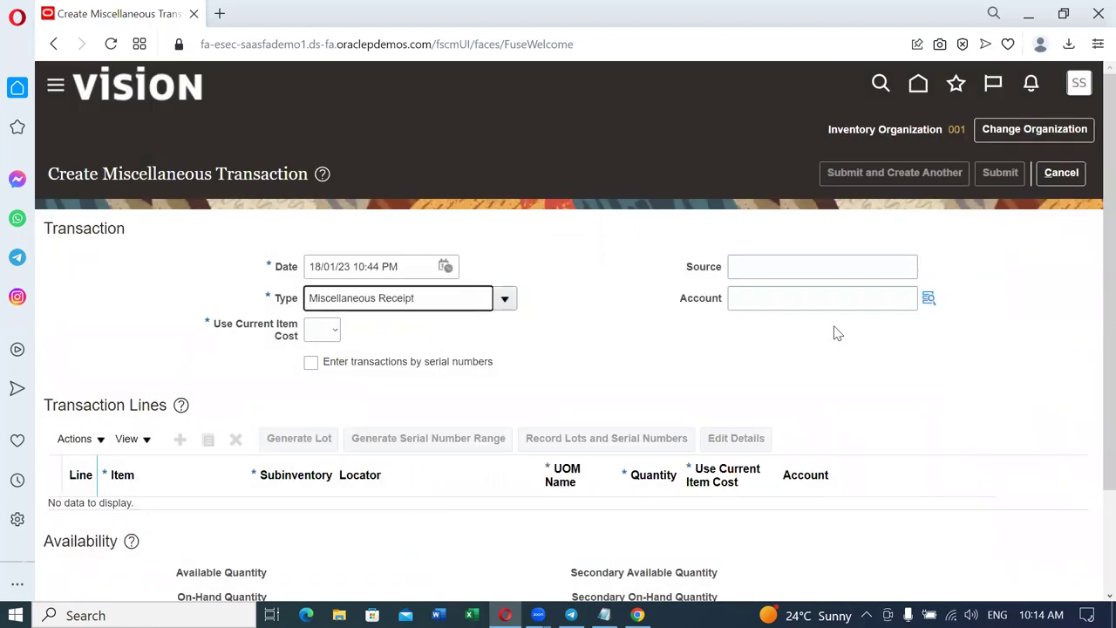
Step: Assign the ARO Clearing account combination to the miscellaneous receipt and set Use Current Item Cost to Yes
left_click(928, 298)
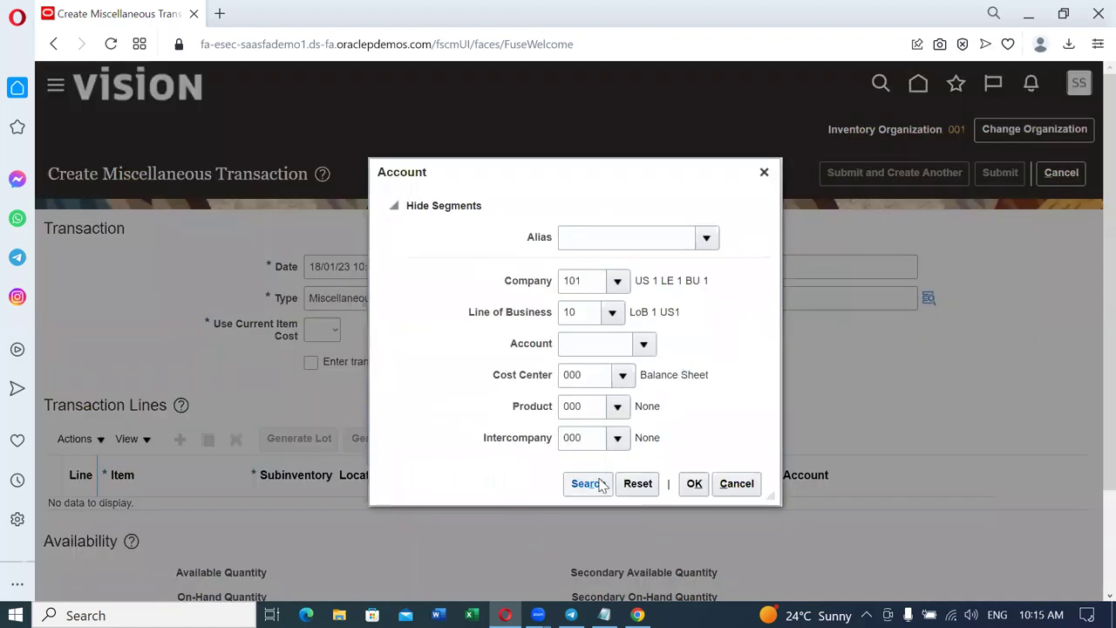
left_click(600, 486)
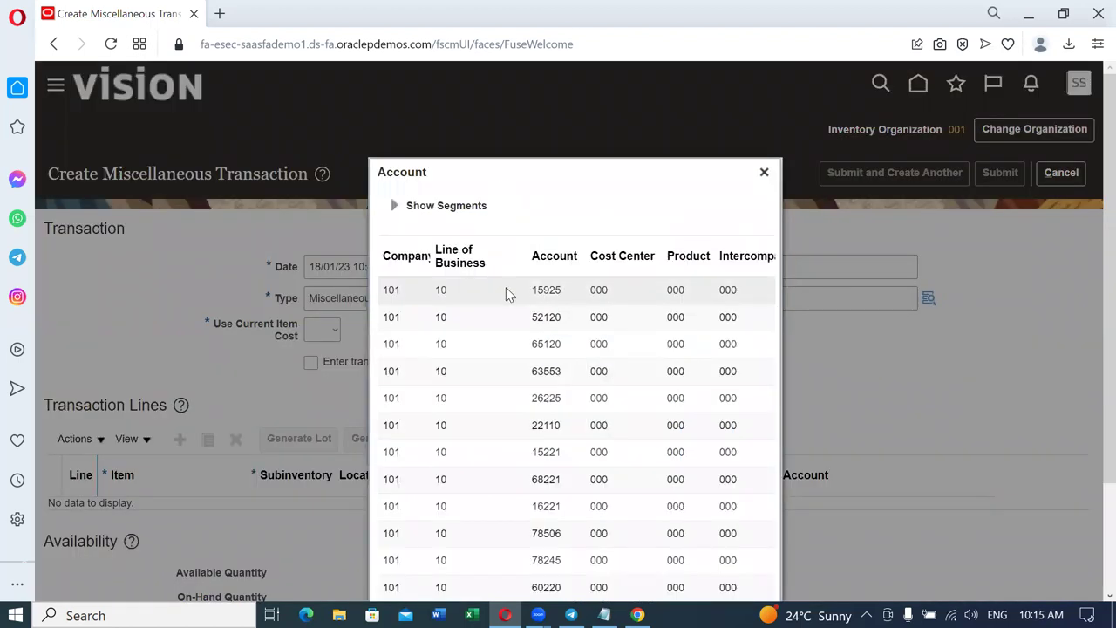
scroll(1088, 383, "down", 3)
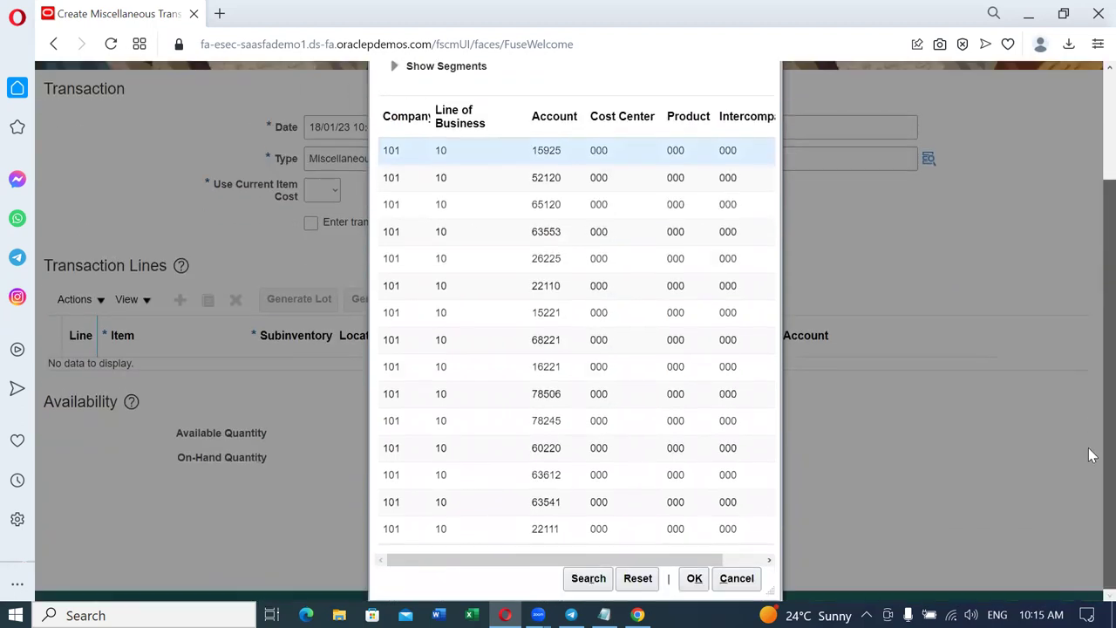
left_click(693, 578)
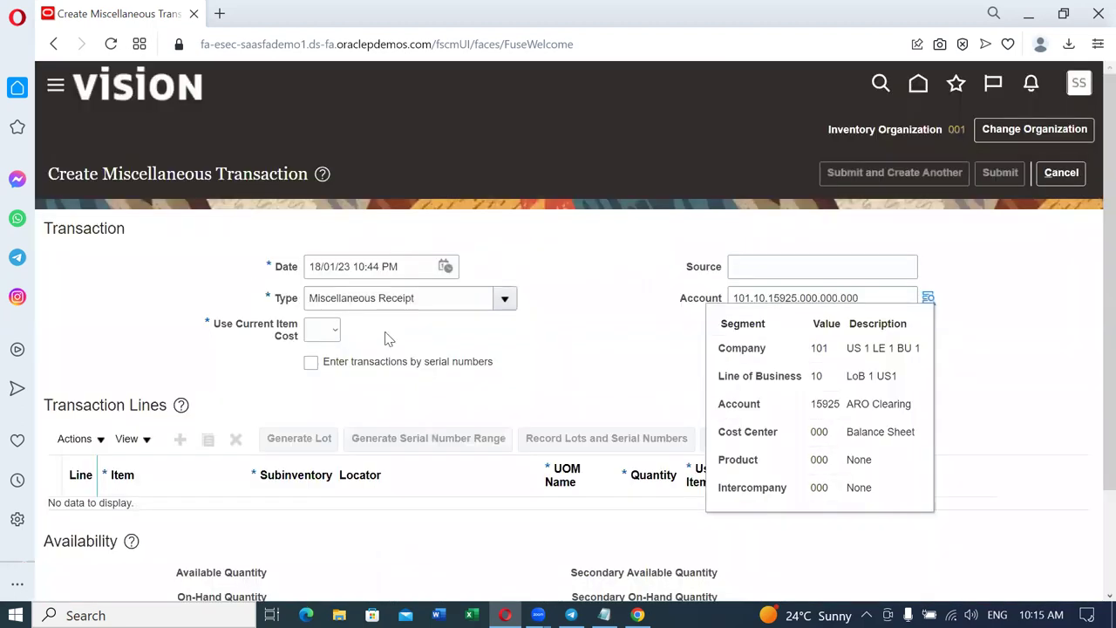
left_click(318, 338)
left_click(321, 374)
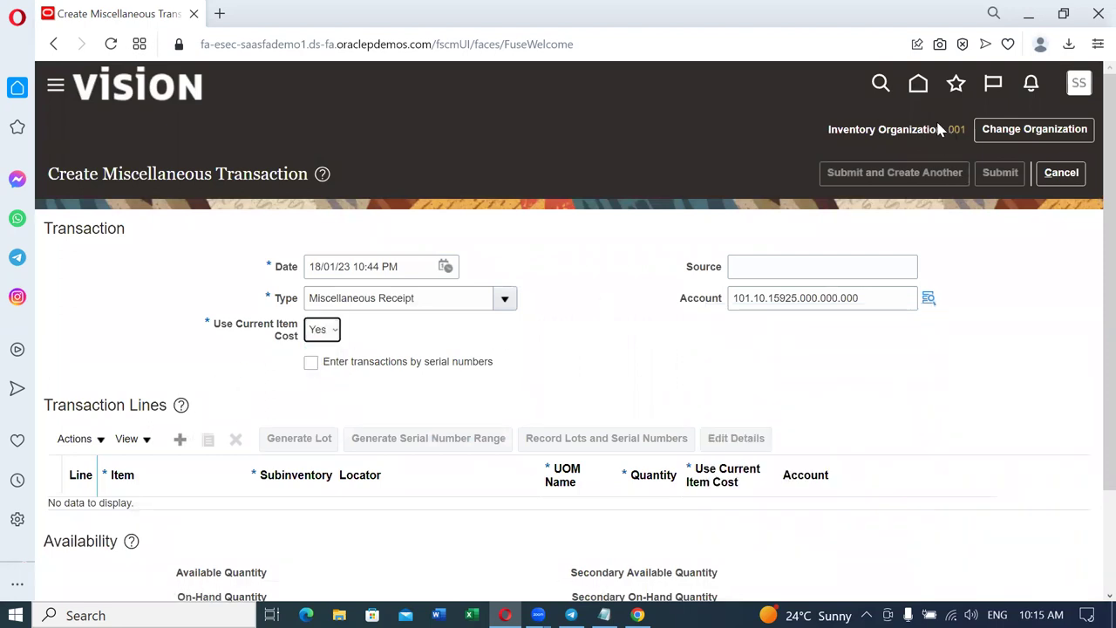
Step: Add a transaction line for the new back-to-back item with subinventory Stores and quantity 5, and submit the receipt
left_click(180, 438)
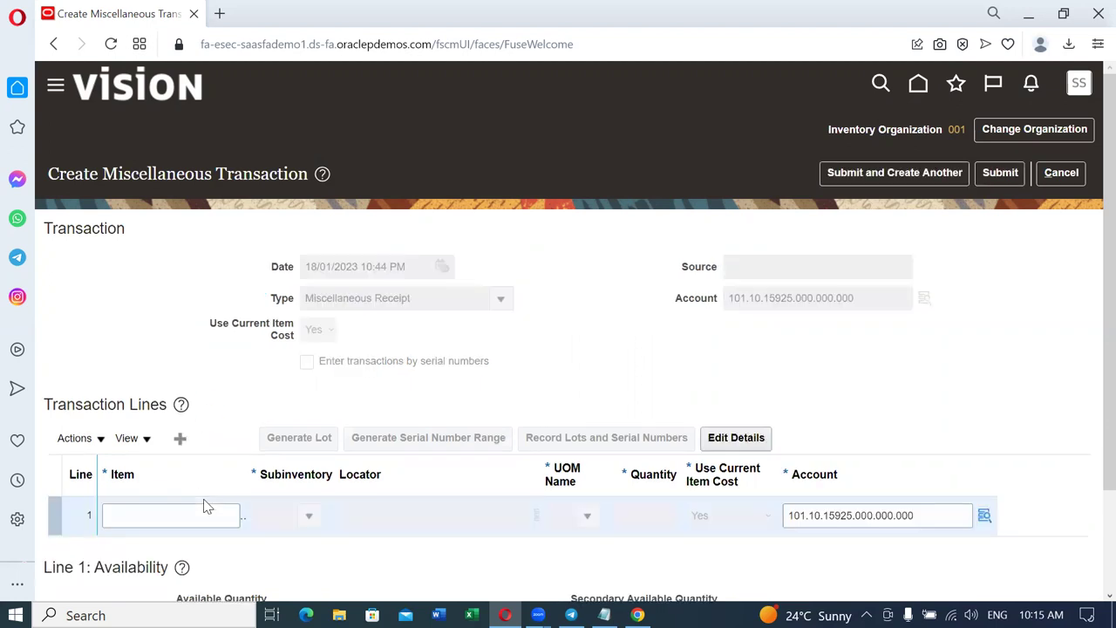
left_click(179, 517)
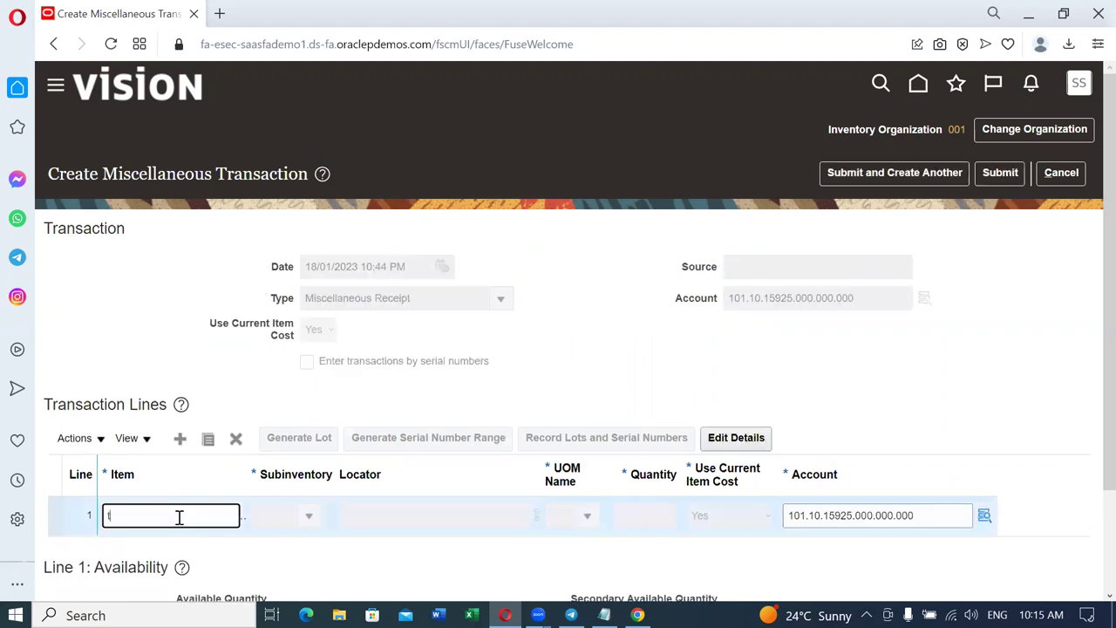
key("Tab")
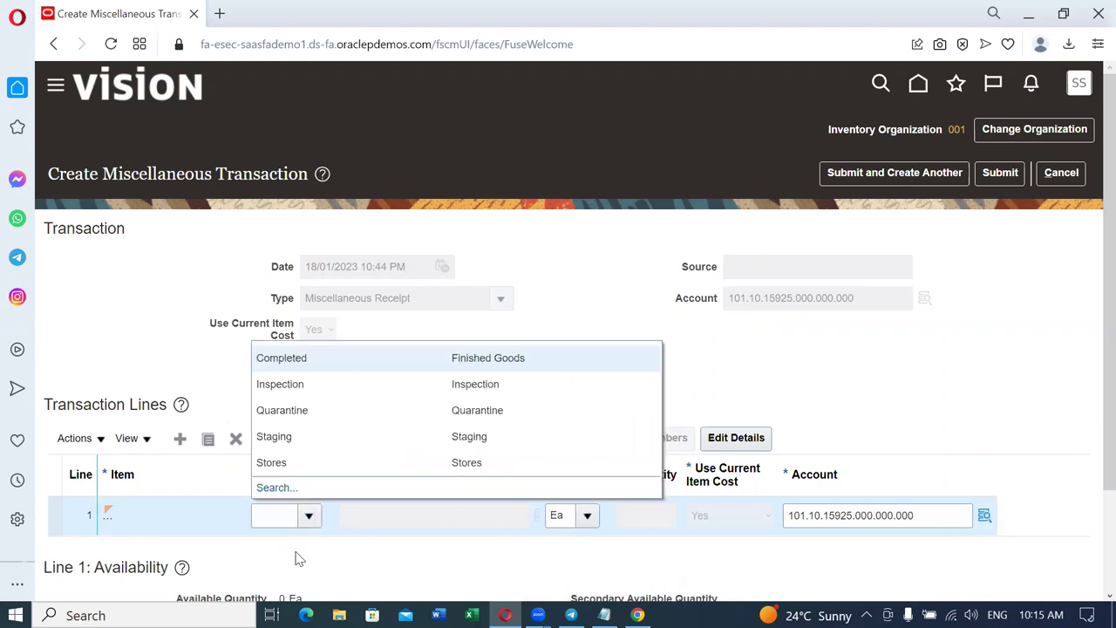
left_click(655, 521)
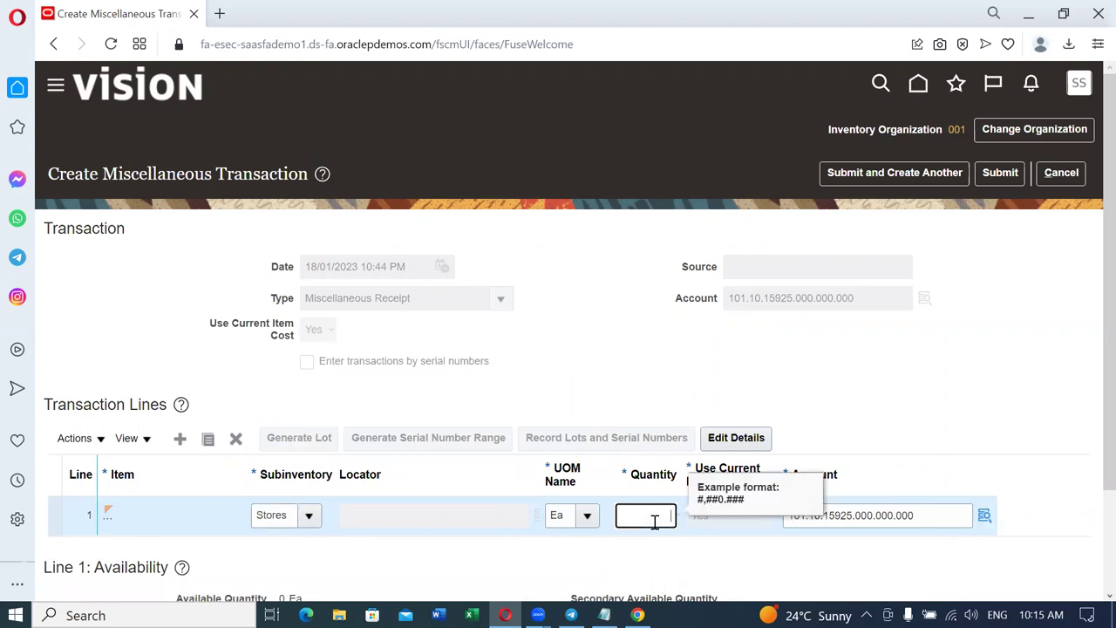
type("5")
key("Tab")
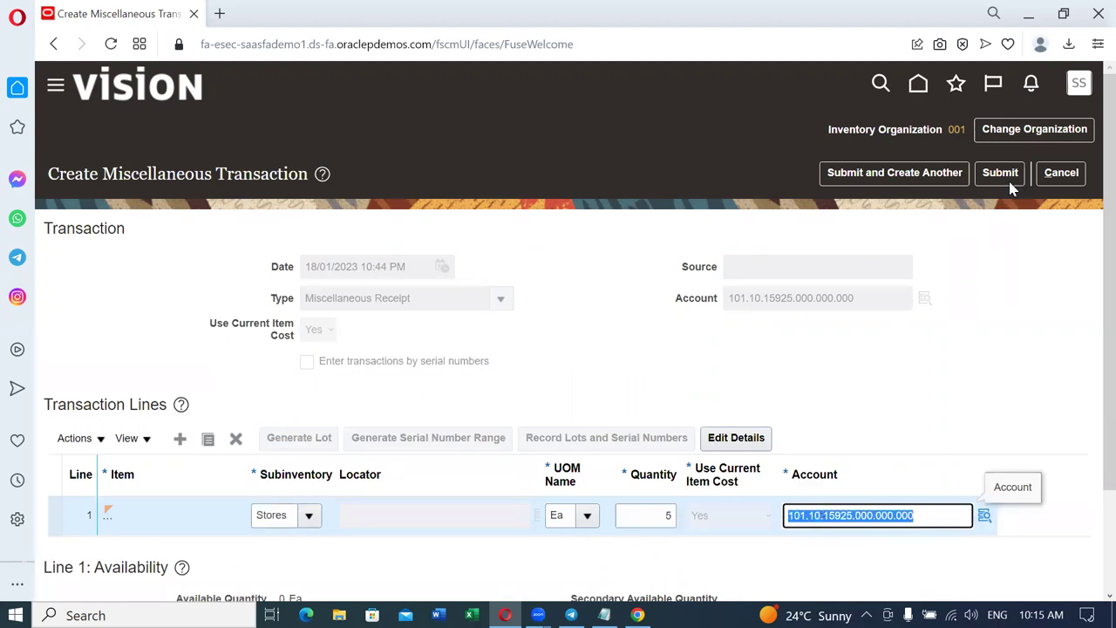
left_click(1002, 174)
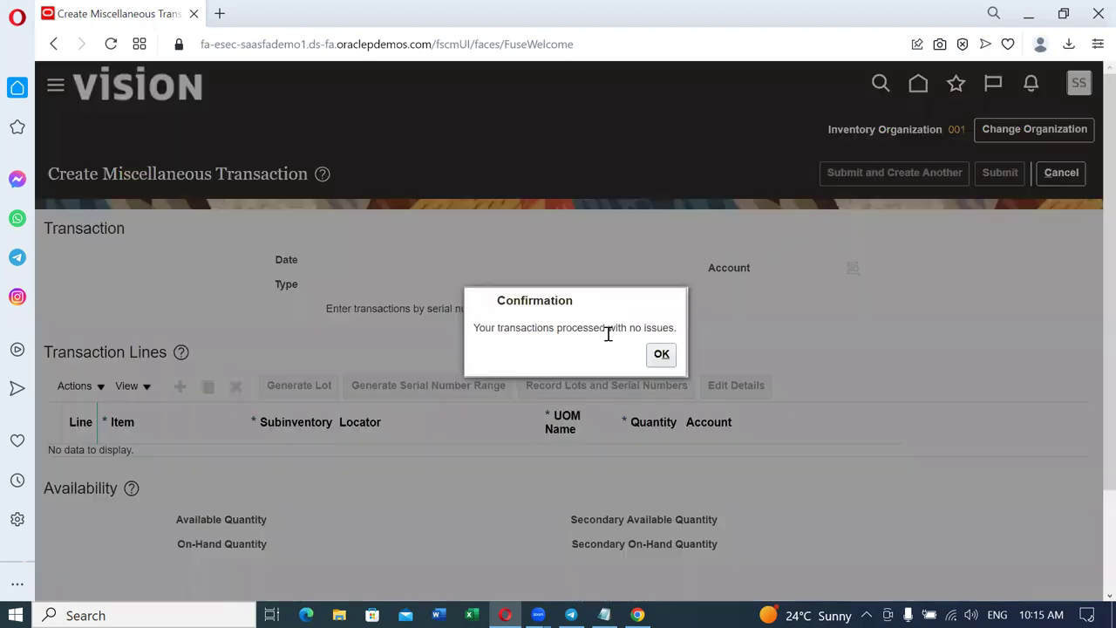
Step: Duplicate the browser tab and load the site's base address, fa-esec-saasfademo1.ds-fa.oraclepdemos.com/, in the copy
right_click(162, 17)
left_click(208, 133)
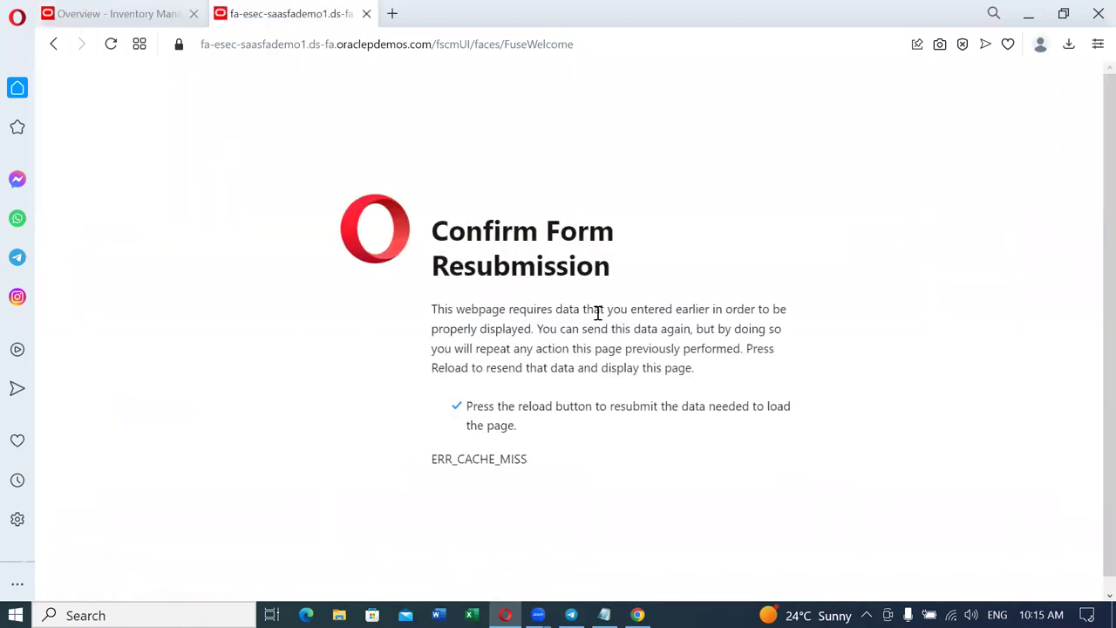
left_click(431, 43)
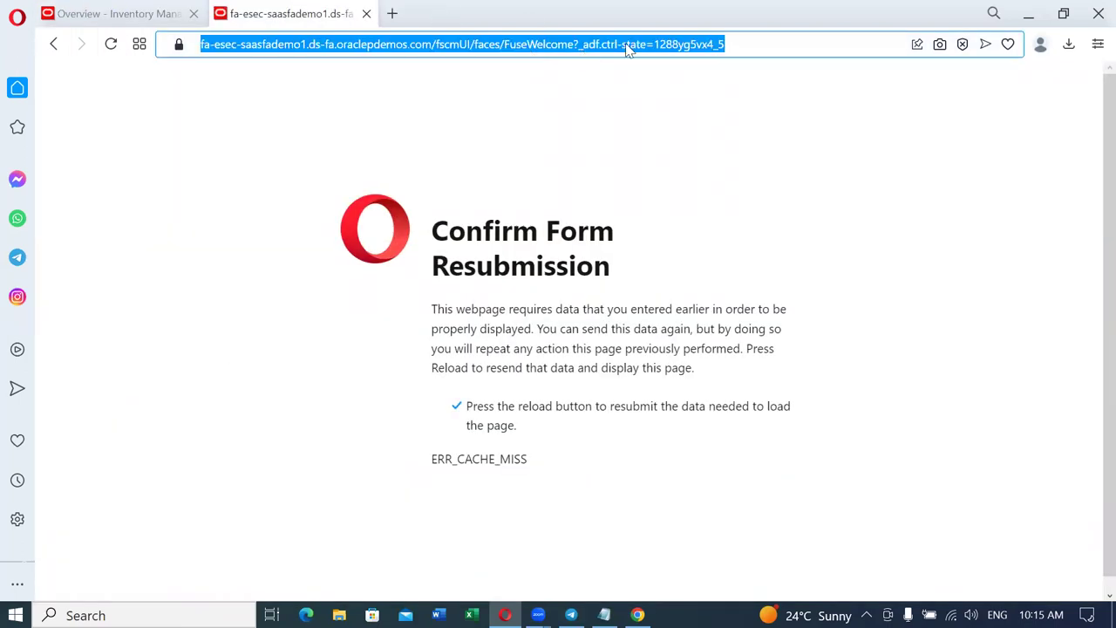
left_click(792, 52)
key("BackSpace")
key("BackSpace")
key("BackSpace")
key("BackSpace")
key("BackSpace")
key("BackSpace")
key("BackSpace")
key("BackSpace")
key("BackSpace")
key("BackSpace")
key("BackSpace")
key("BackSpace")
key("BackSpace")
key("BackSpace")
key("BackSpace")
key("BackSpace")
key("BackSpace")
key("BackSpace")
key("BackSpace")
key("BackSpace")
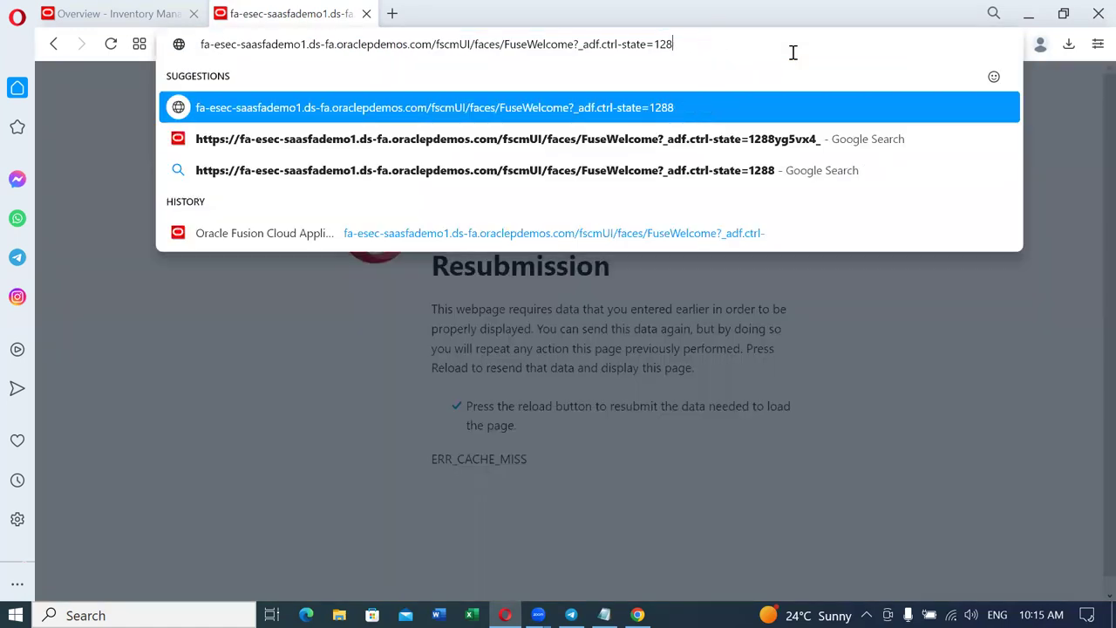
key("BackSpace")
key("BackSpace")
key("BackSpace")
key("BackSpace")
key("BackSpace")
key("BackSpace")
key("BackSpace")
key("BackSpace")
key("BackSpace")
key("BackSpace")
key("BackSpace")
key("BackSpace")
key("BackSpace")
key("BackSpace")
key("BackSpace")
key("BackSpace")
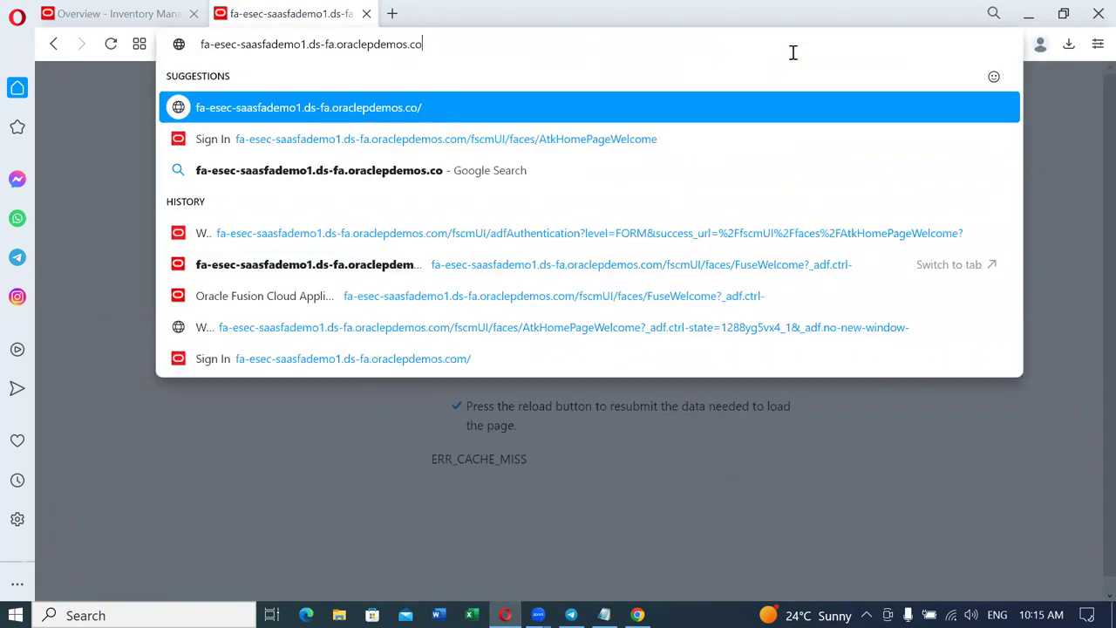
type("m/")
key("Return")
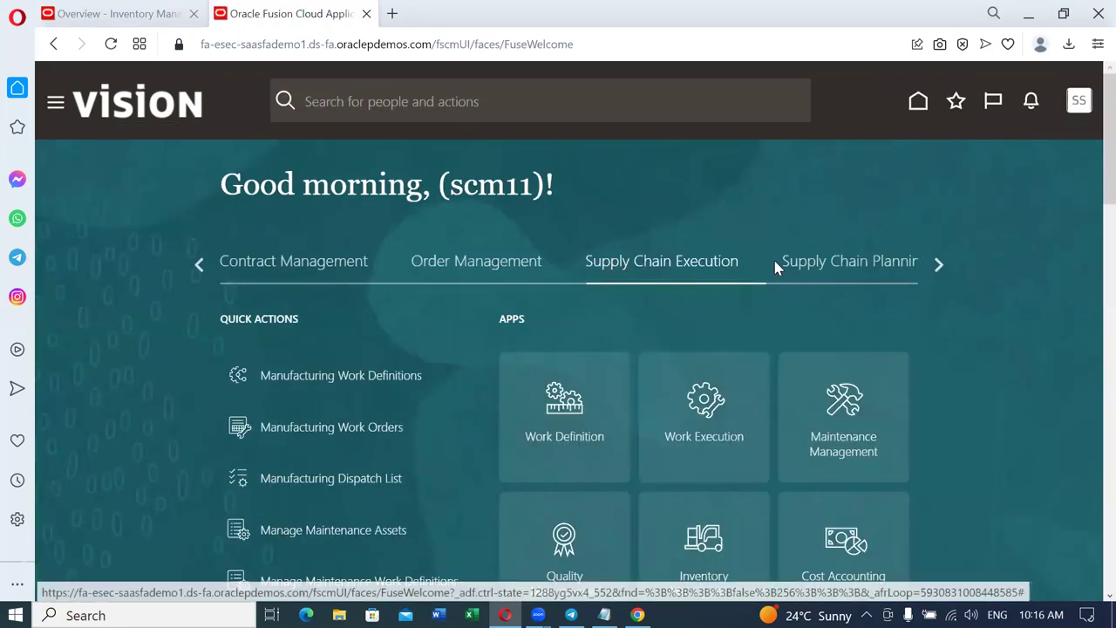
Step: Open Plan Inputs from the Supply Chain Planning apps and search for items starting with t02
left_click(837, 276)
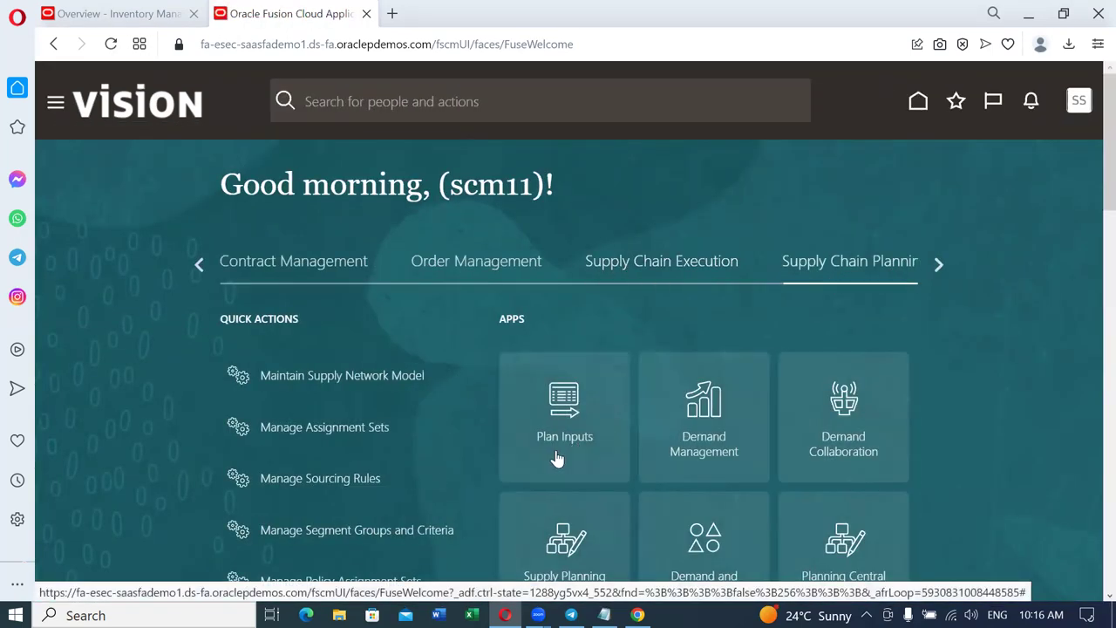
left_click(558, 453)
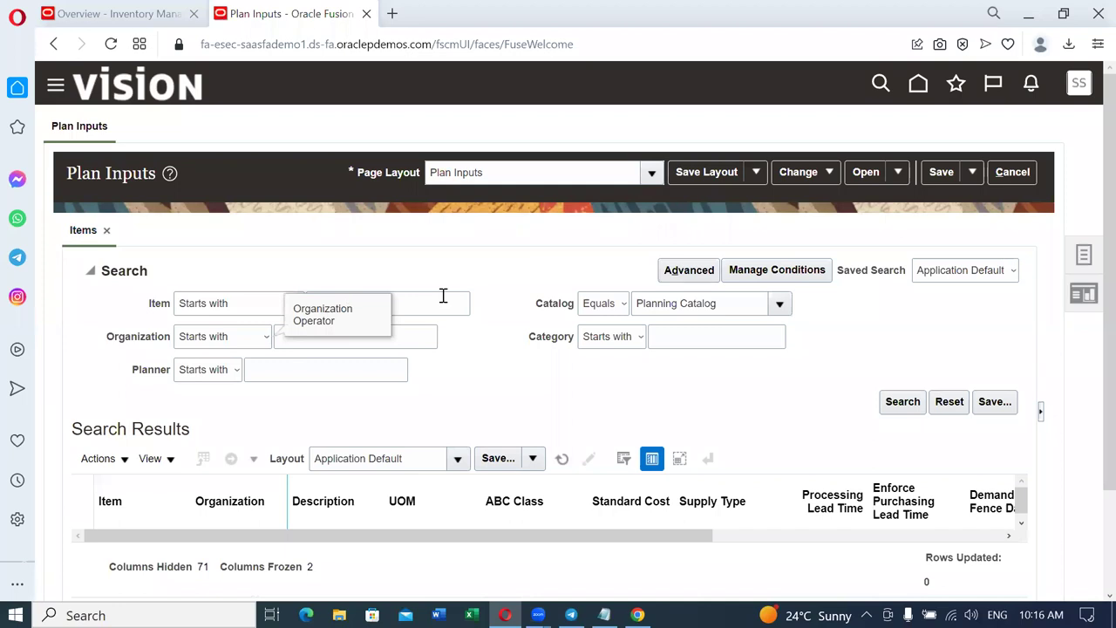
left_click(425, 302)
type("t02")
left_click(903, 402)
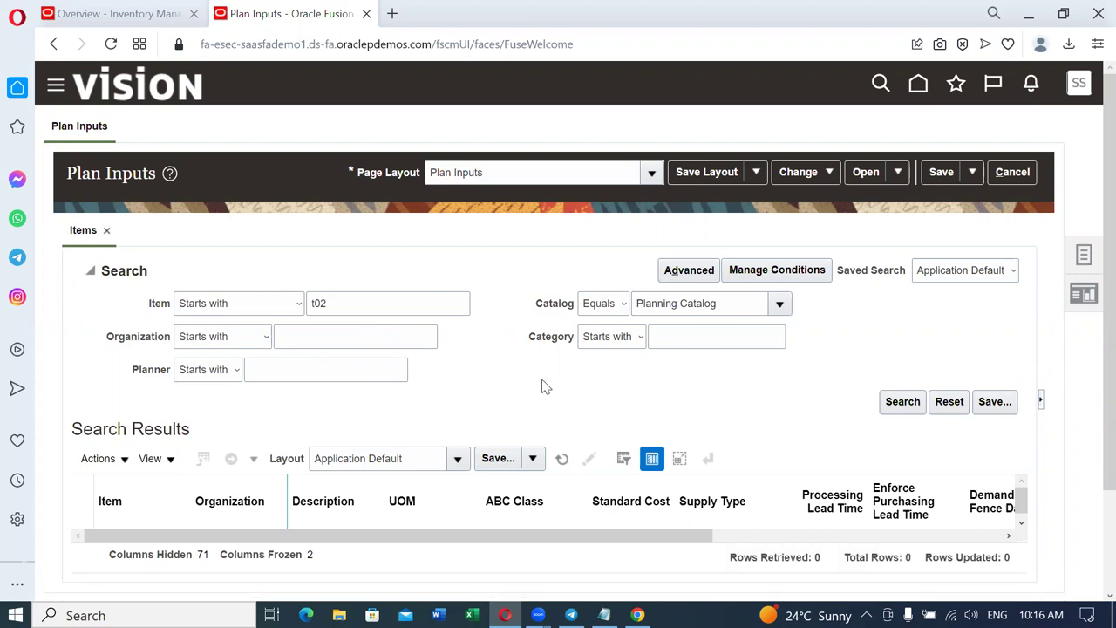
Step: Duplicate the Plan Inputs browser tab and open Plan Inputs in the copy
right_click(306, 24)
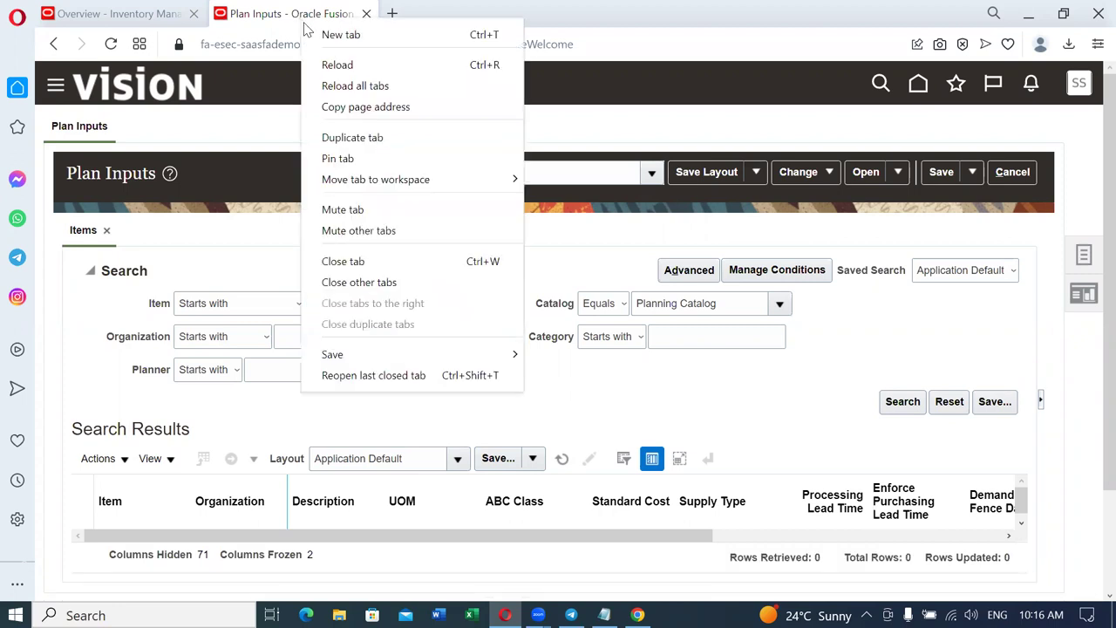
left_click(324, 138)
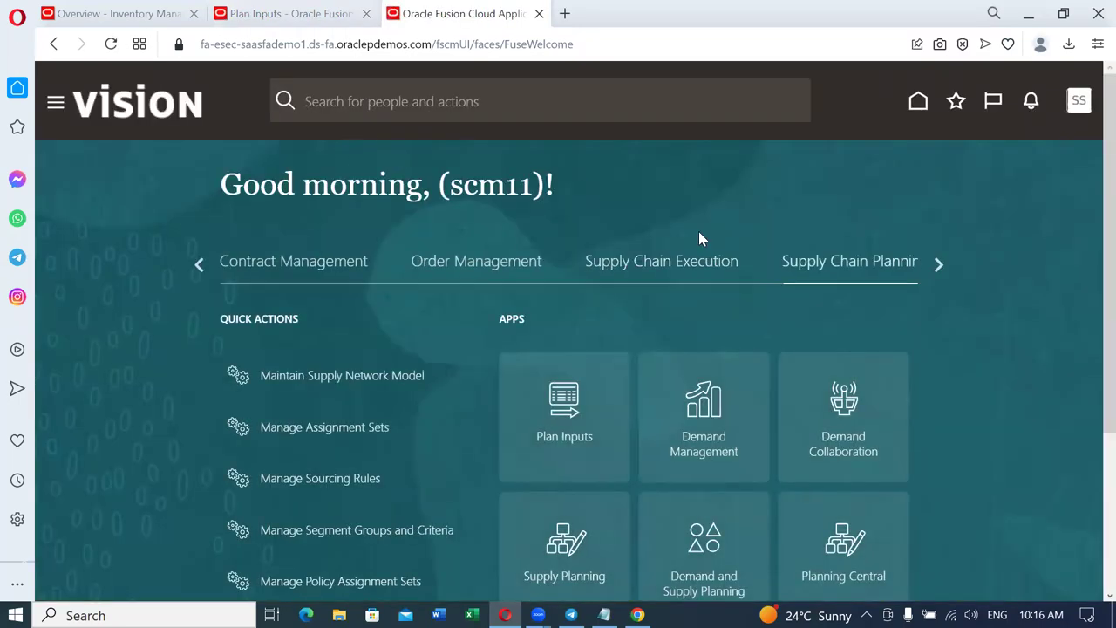
left_click(565, 410)
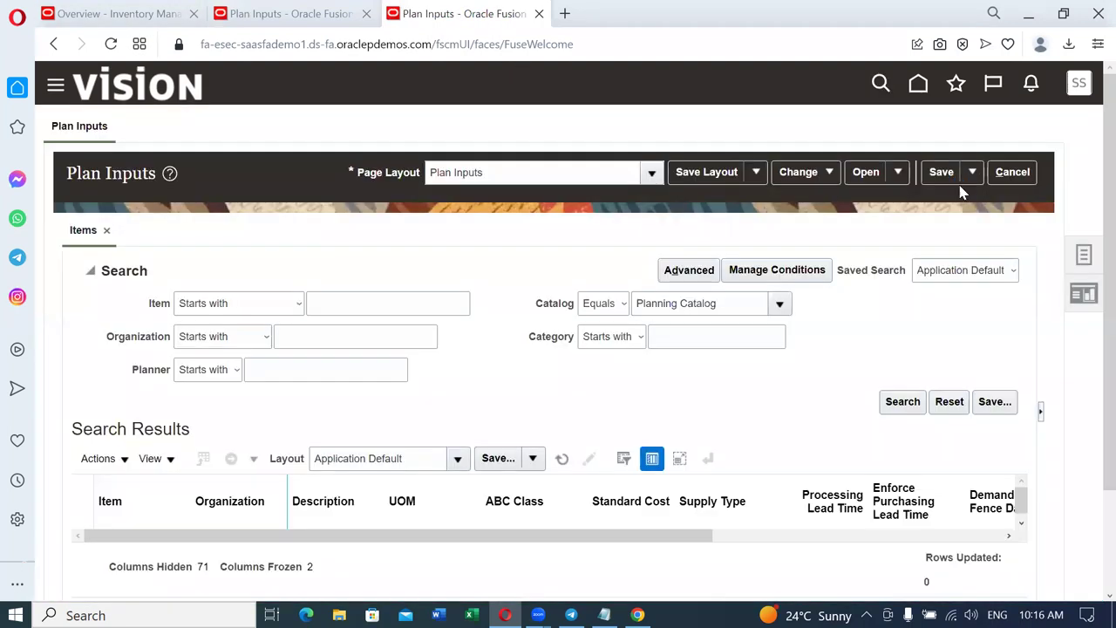
Step: Open Collect Planning Data from the Plan Inputs tasks with source system OPS and collection type Targeted
left_click(1084, 255)
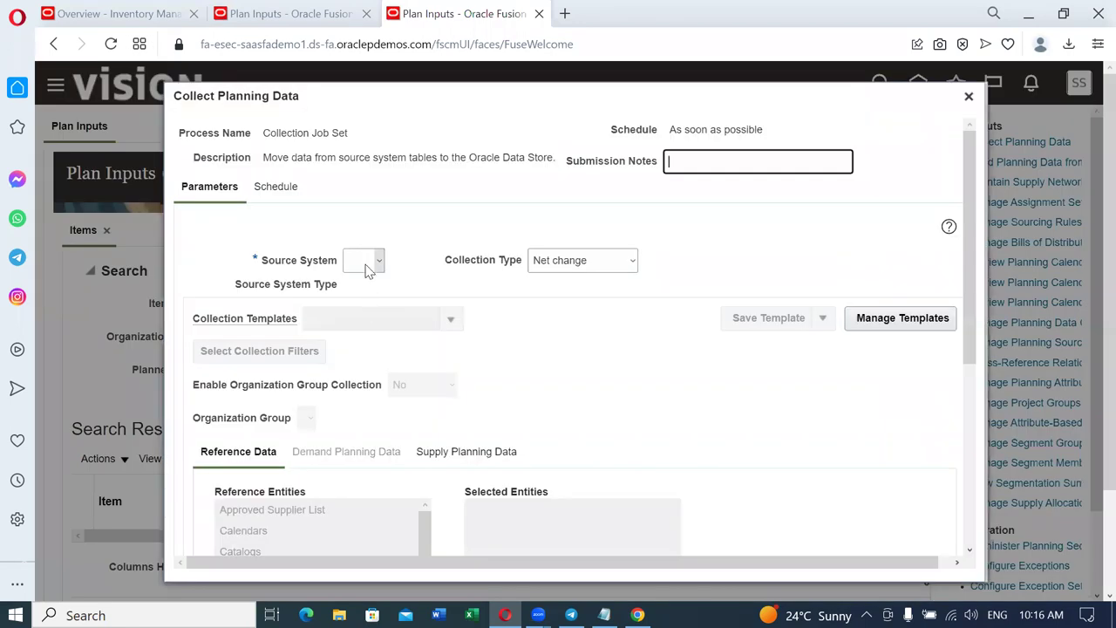
left_click(366, 266)
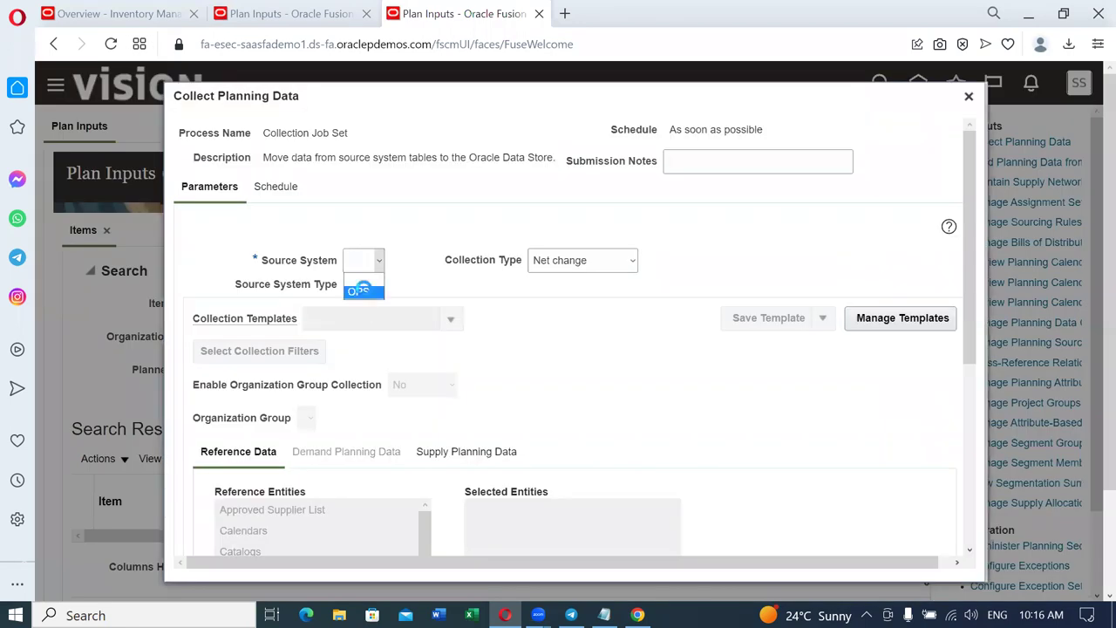
left_click(367, 288)
left_click(605, 264)
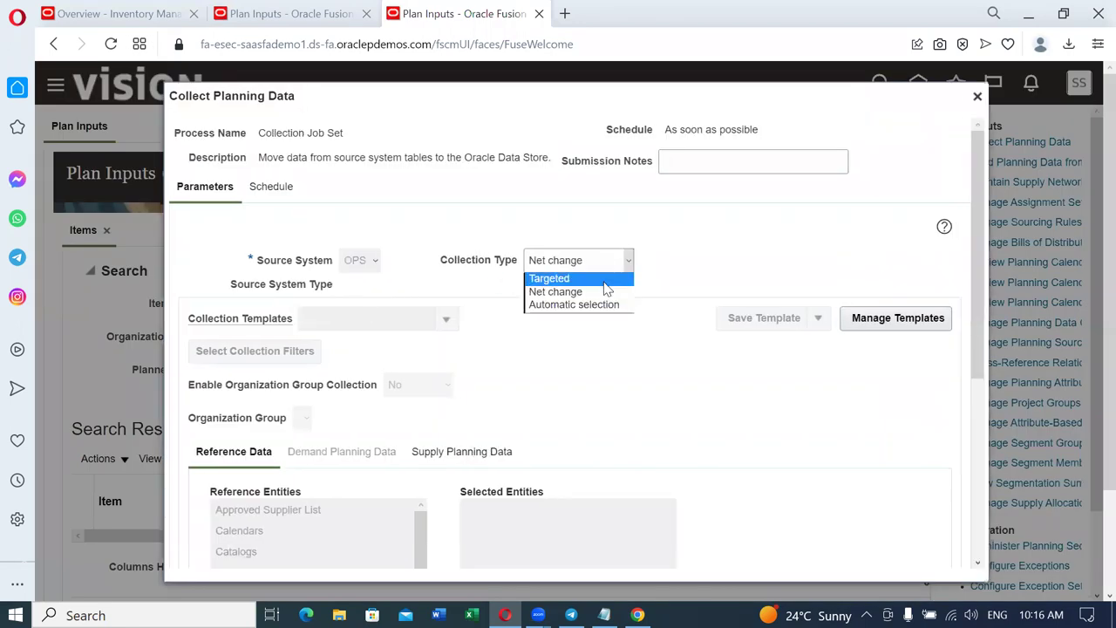
left_click(604, 277)
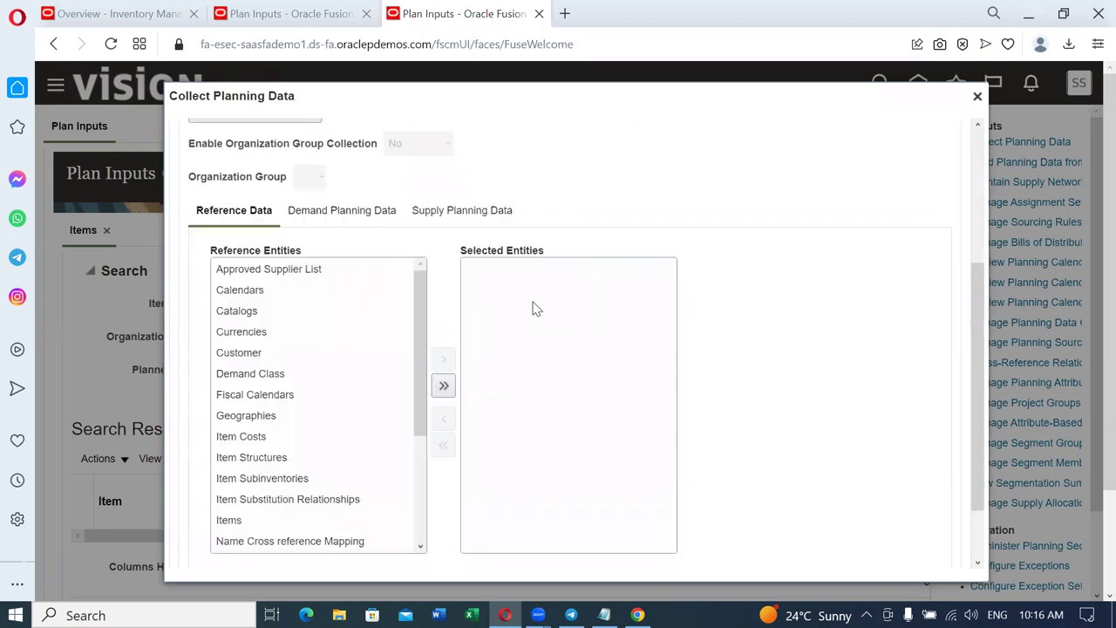
scroll(531, 305, "down", 3)
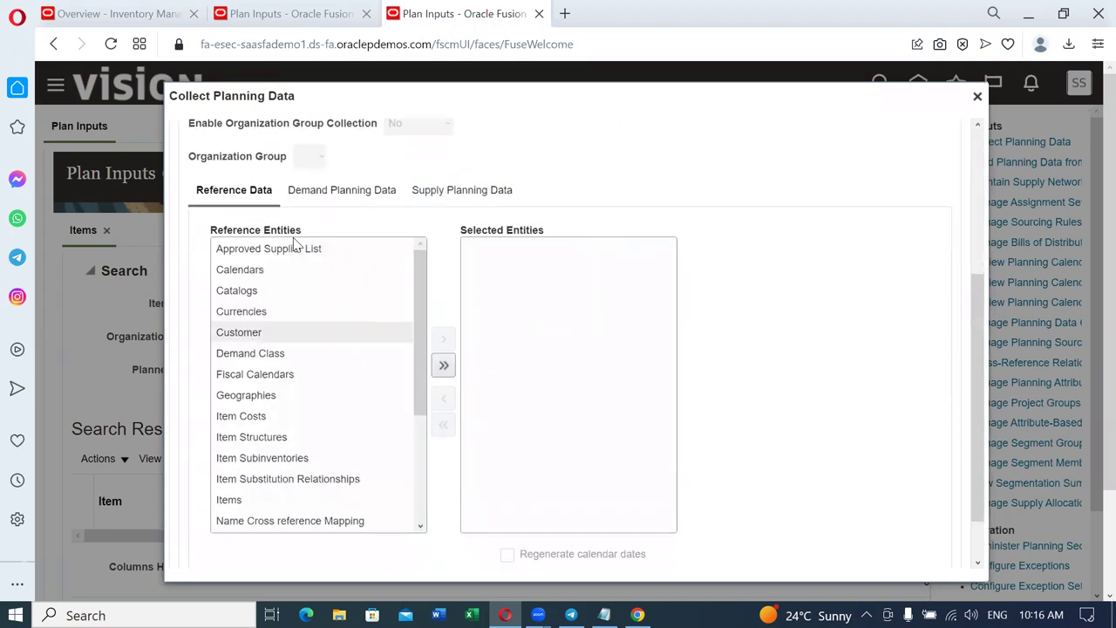
left_click(443, 365)
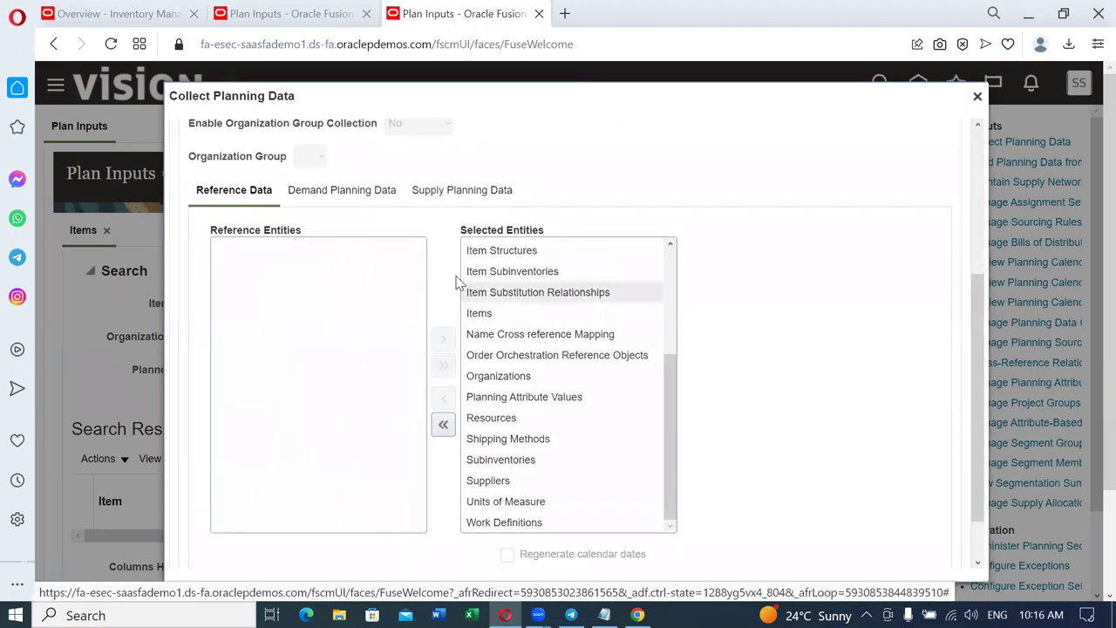
left_click(463, 193)
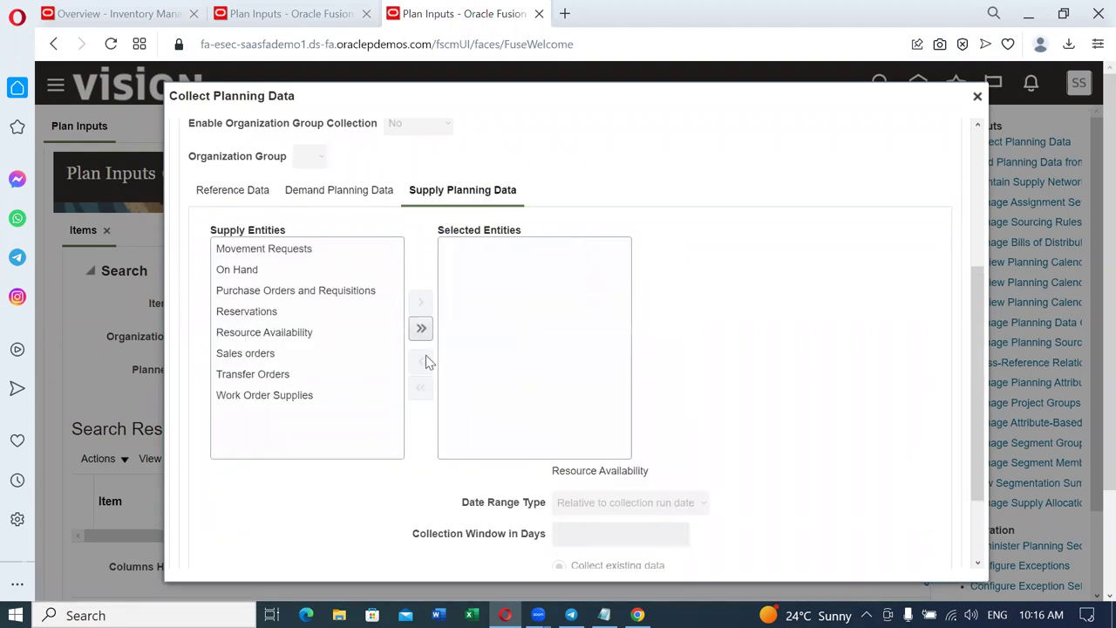
left_click(421, 328)
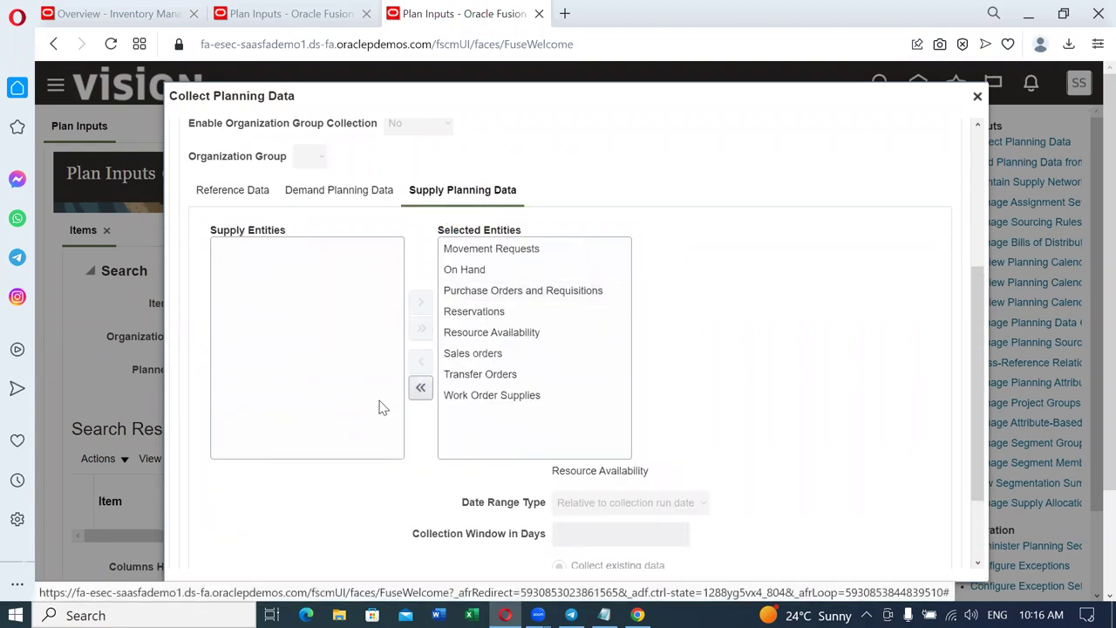
left_click(420, 387)
left_click(220, 191)
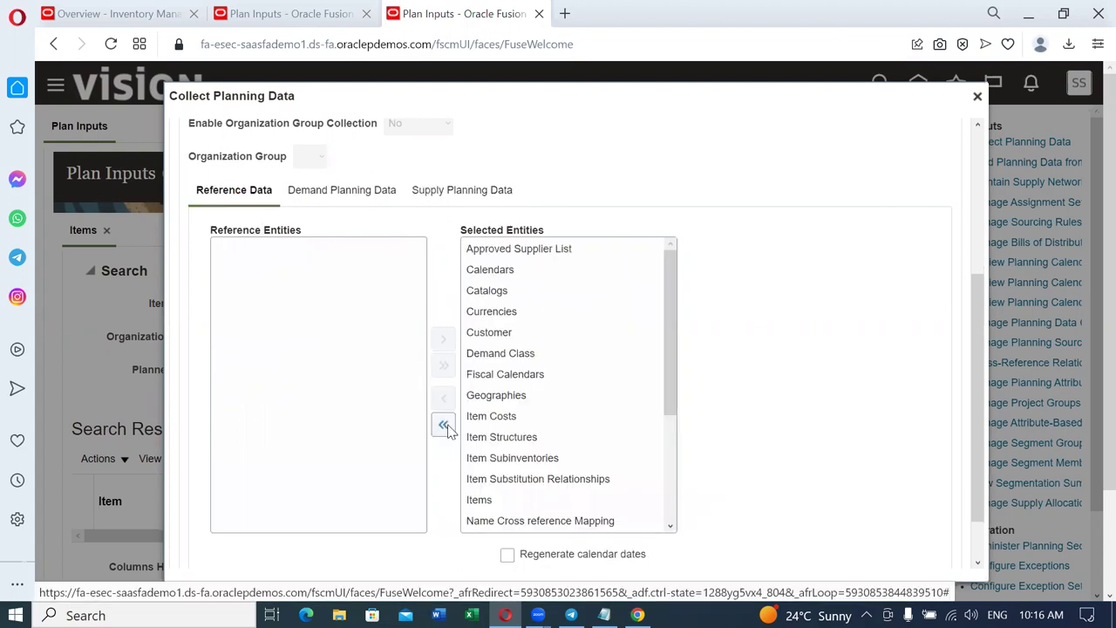
left_click(443, 423)
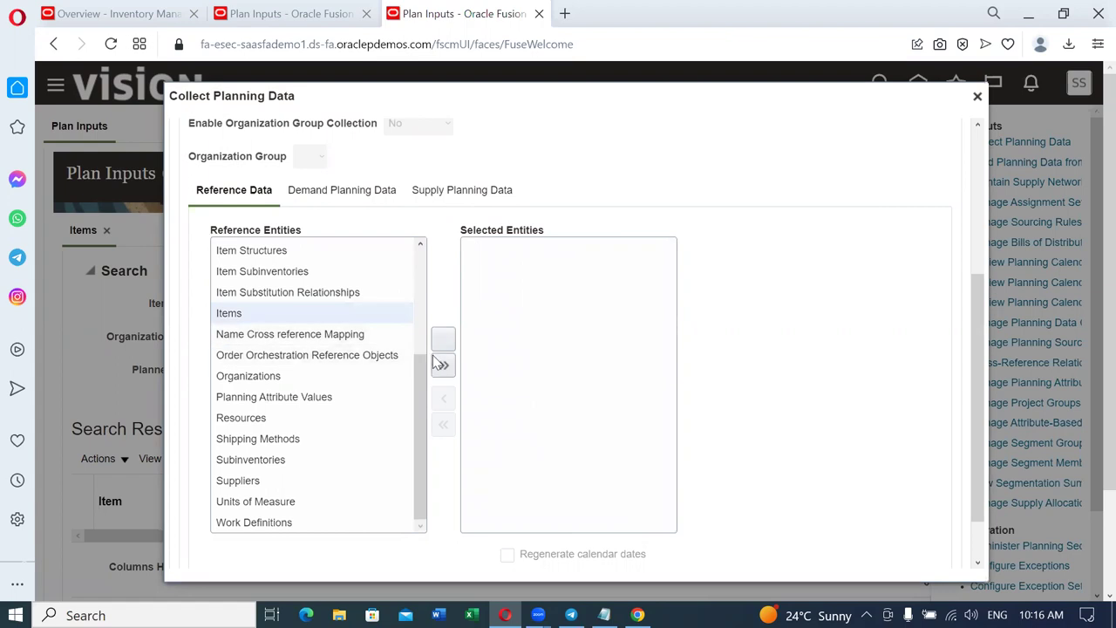
Step: Select Items as the reference entity and On Hand as the supply entity, and submit the planning data collection
left_click(443, 340)
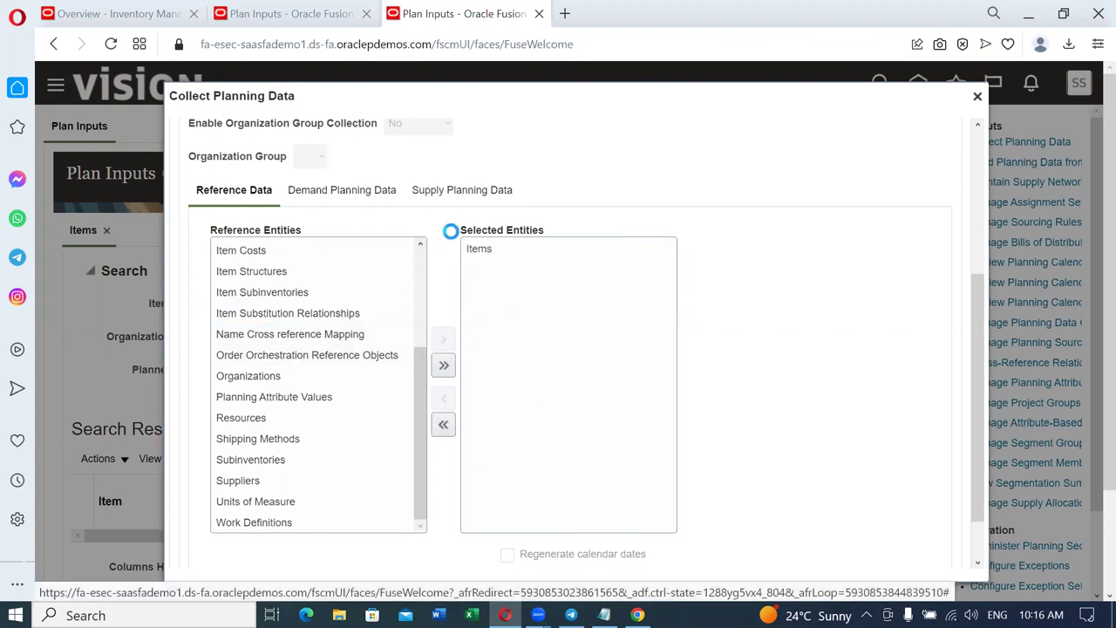
left_click(461, 192)
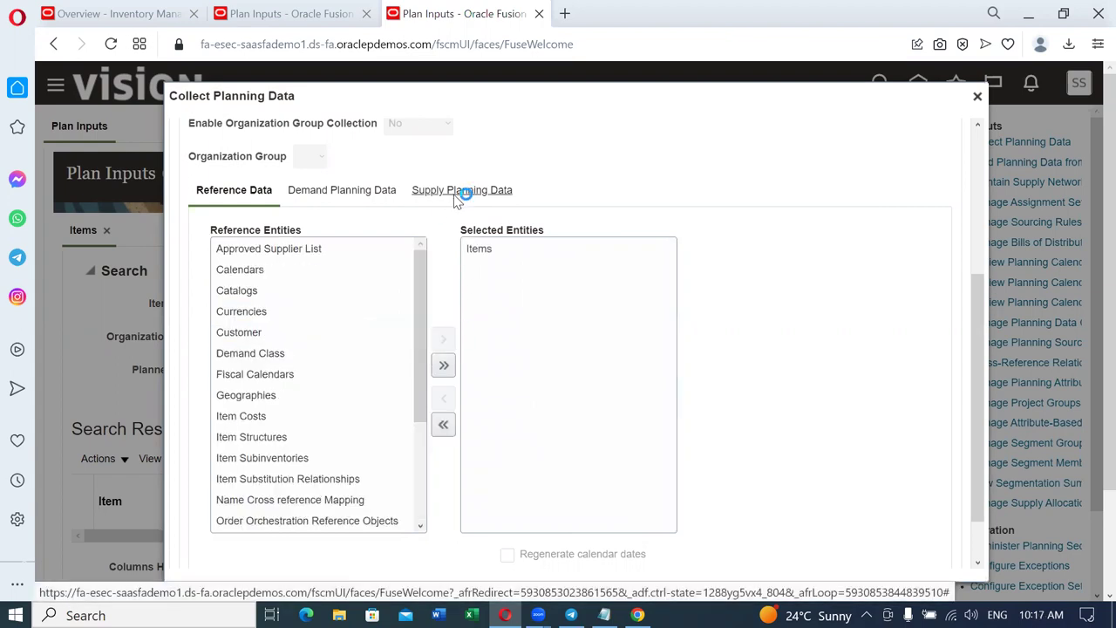
left_click(420, 301)
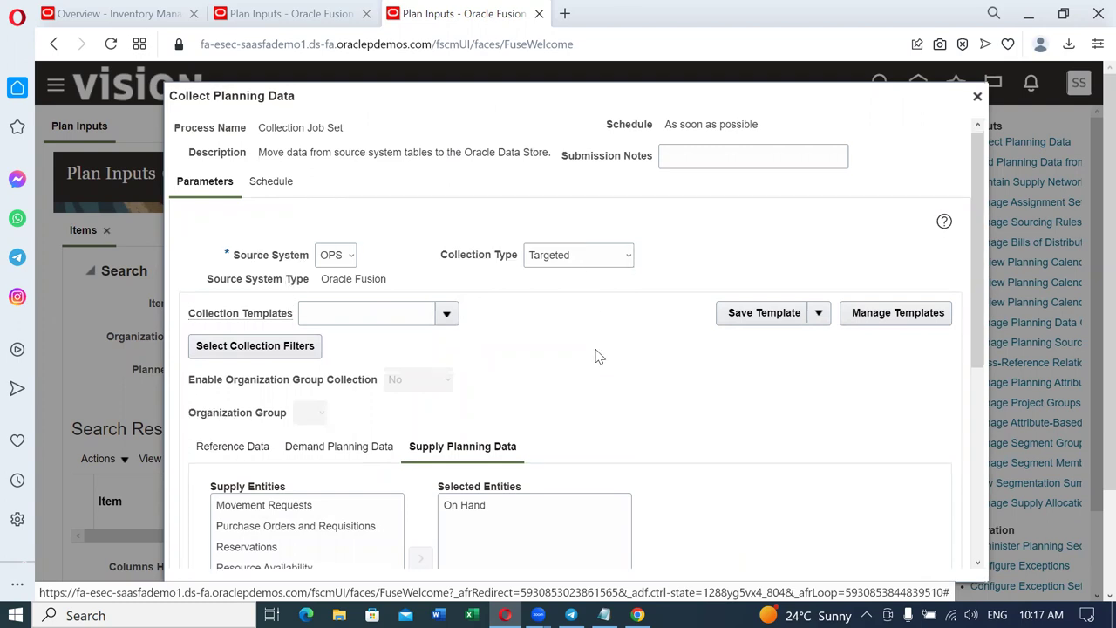
scroll(593, 340, "down", 5)
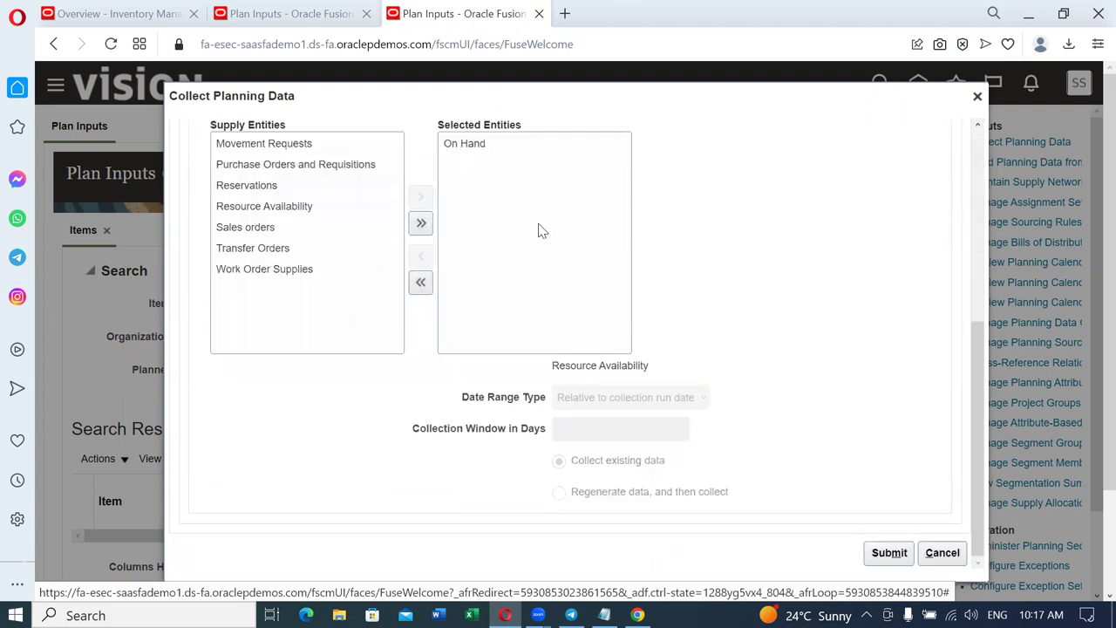
left_click(890, 553)
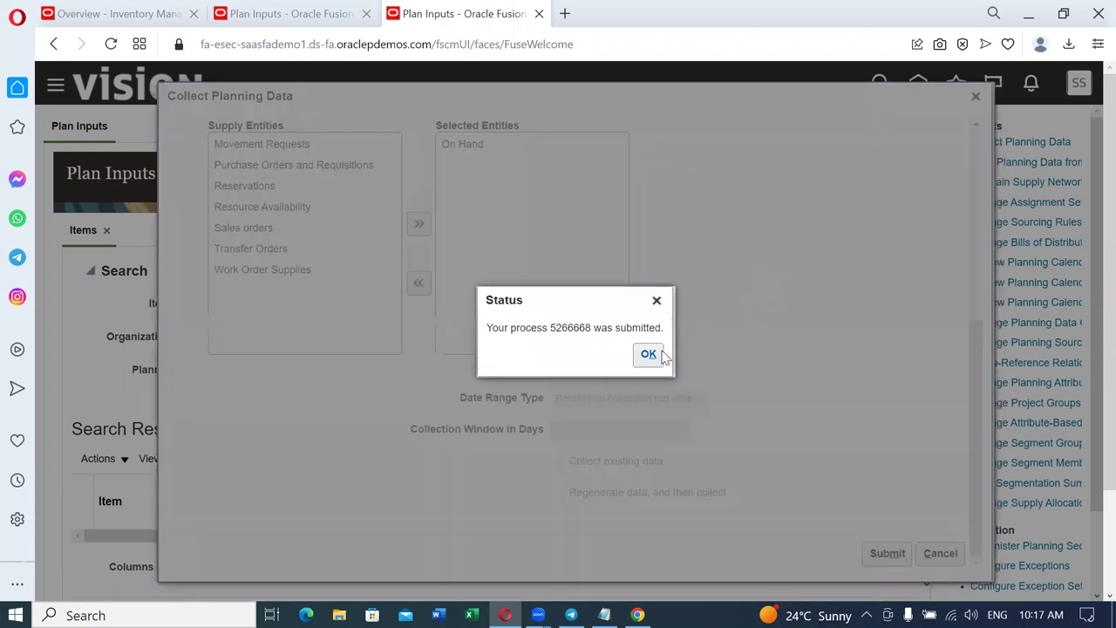
key("Return")
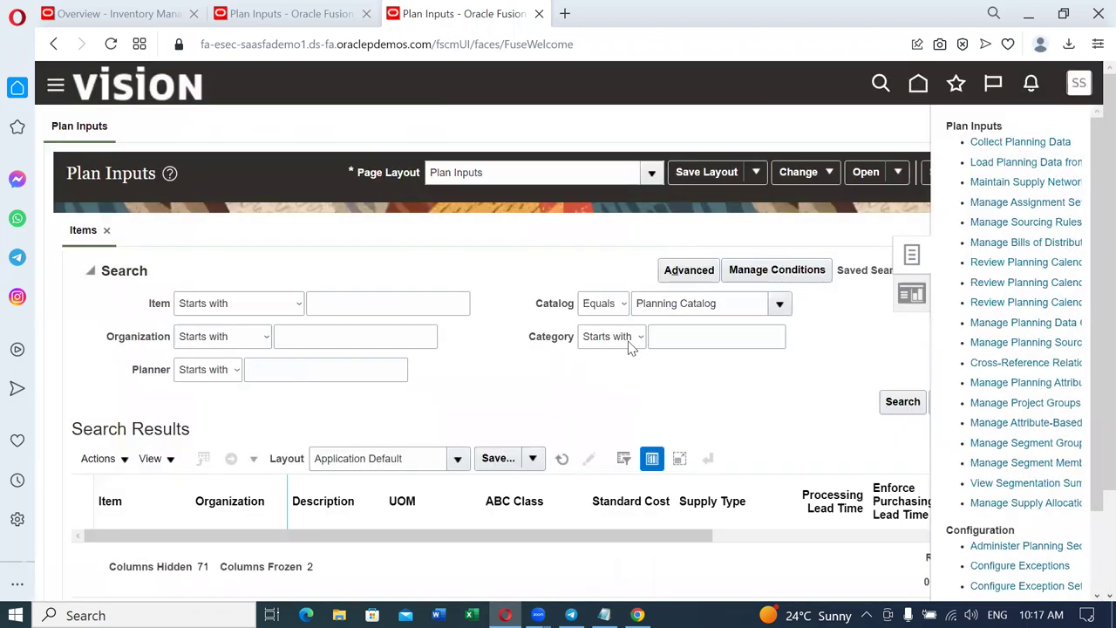
Step: Return to the home page and open Scheduled Processes from the Tools apps
scroll(597, 371, "down", 1)
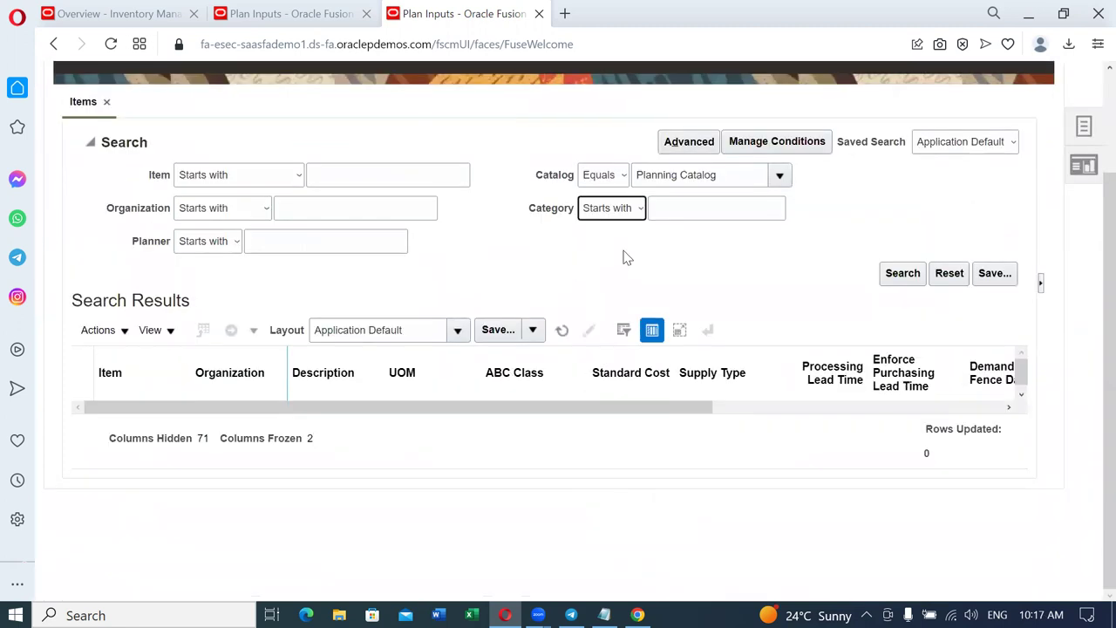
scroll(902, 167, "up", 3)
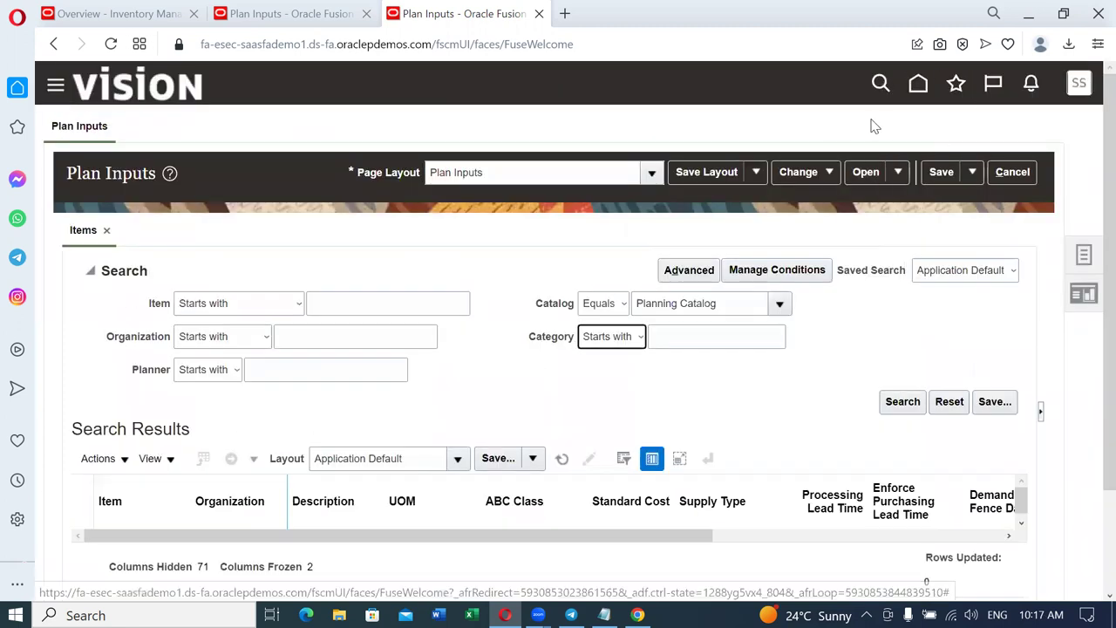
left_click(918, 91)
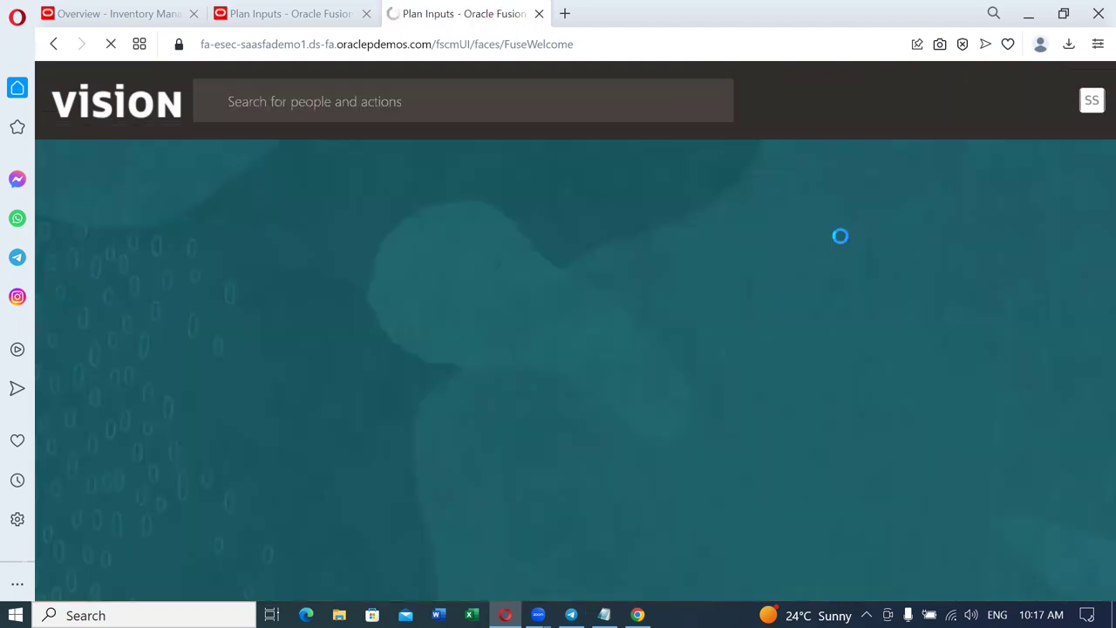
left_click(938, 266)
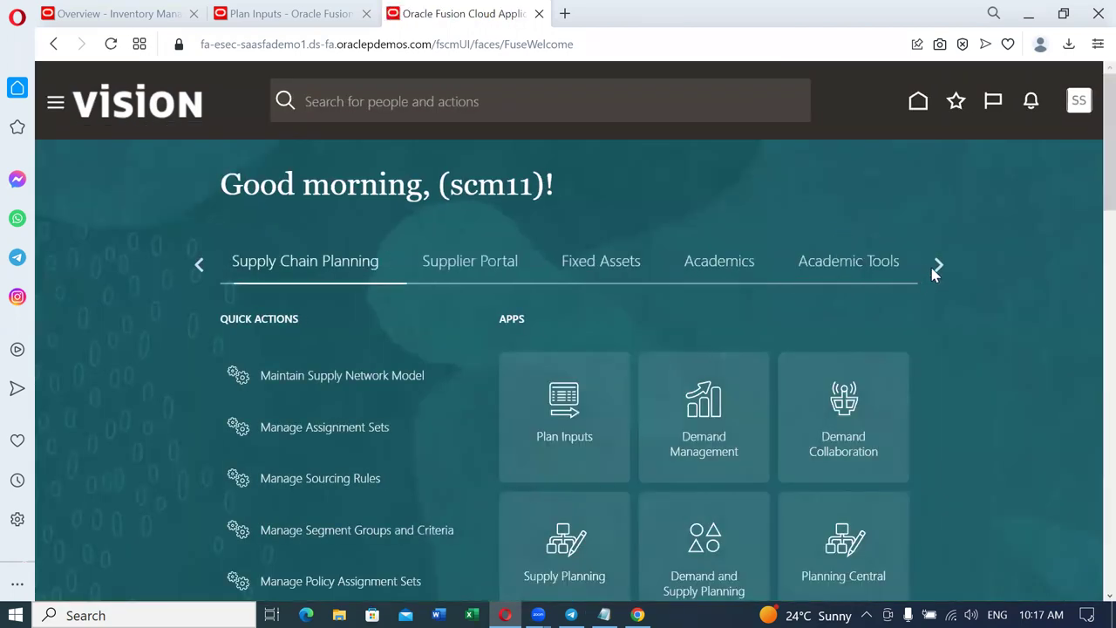
left_click(938, 265)
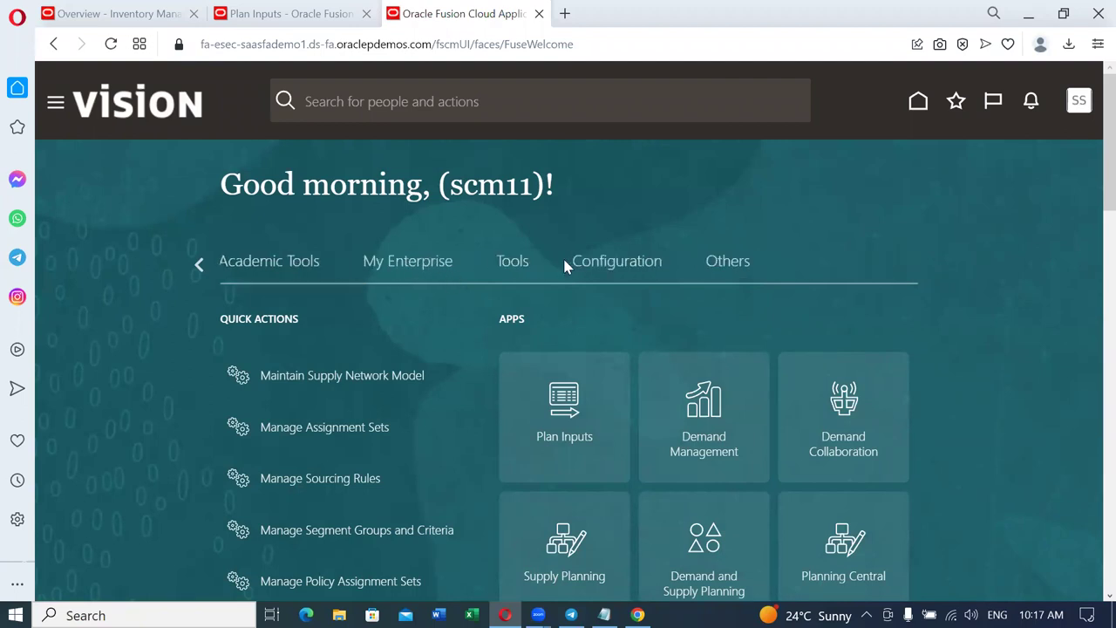
left_click(511, 261)
scroll(807, 230, "down", 2)
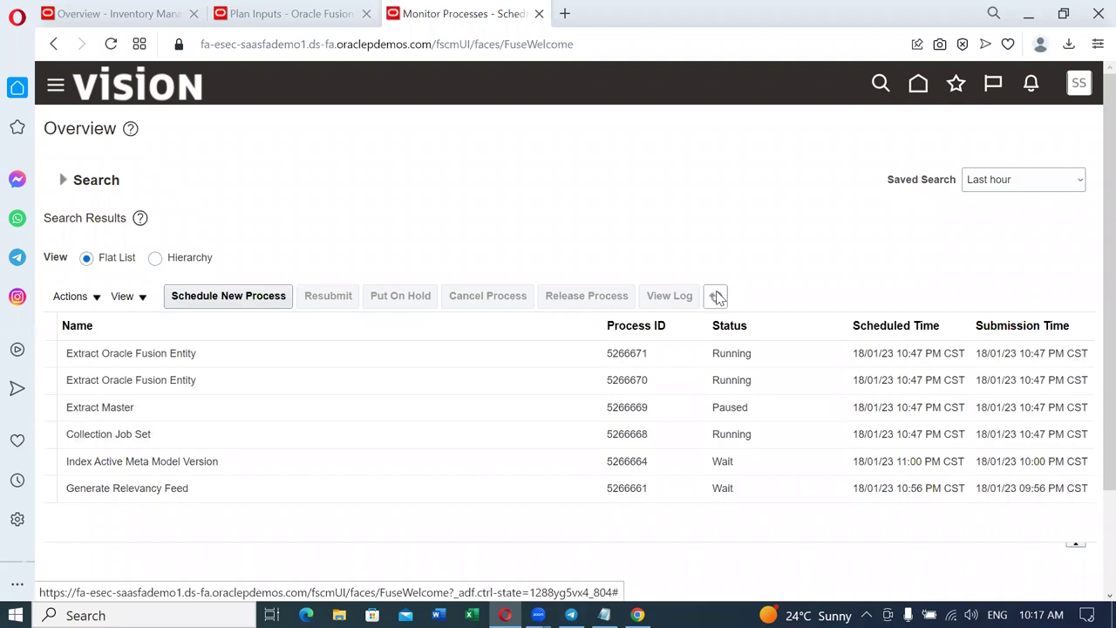
Step: Check the item search in Plan Inputs, and refresh the scheduled processes list to monitor the collection job
left_click(312, 18)
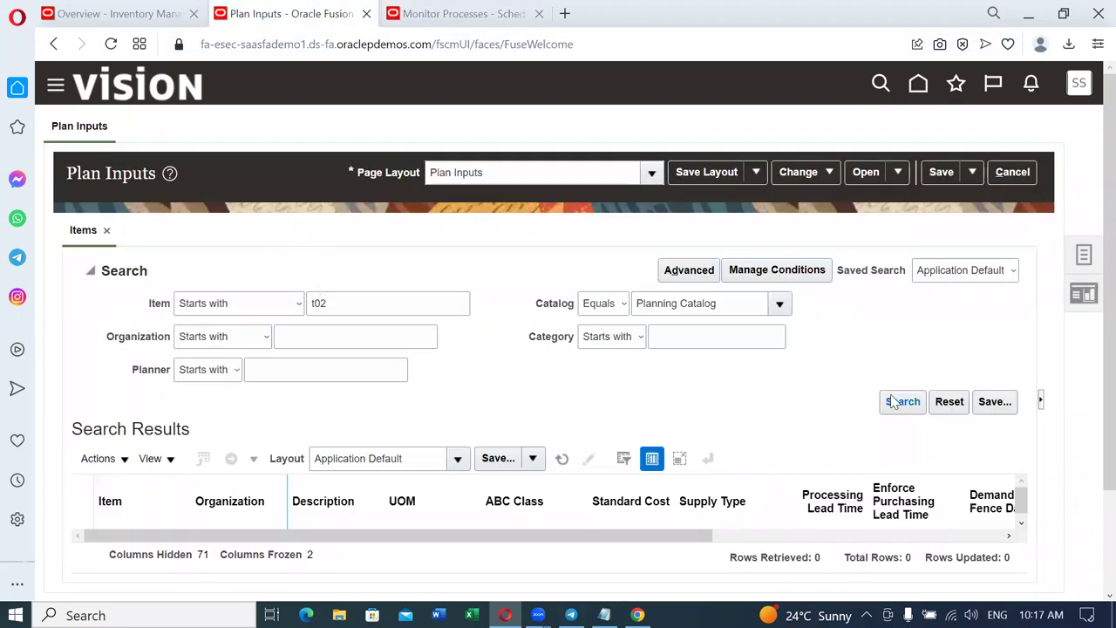
left_click(443, 19)
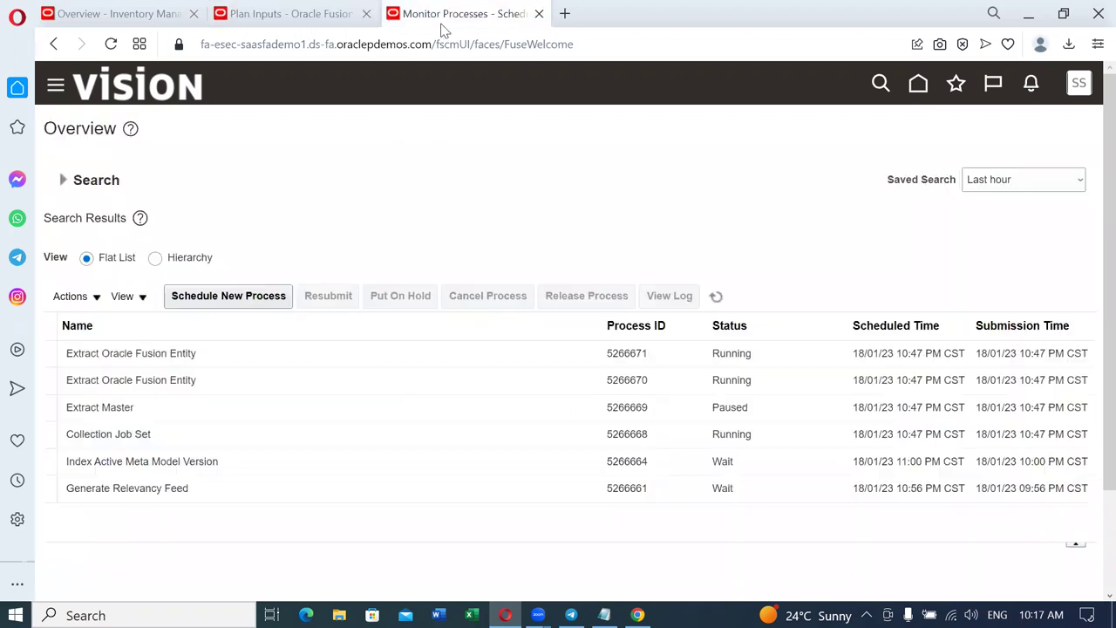
left_click(715, 297)
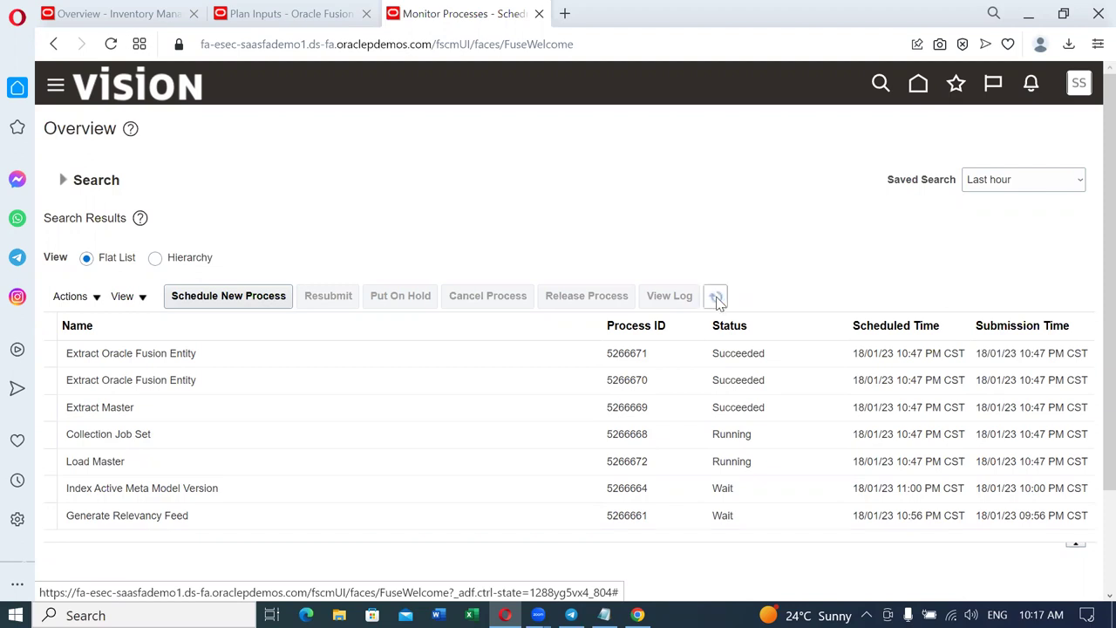
left_click(716, 298)
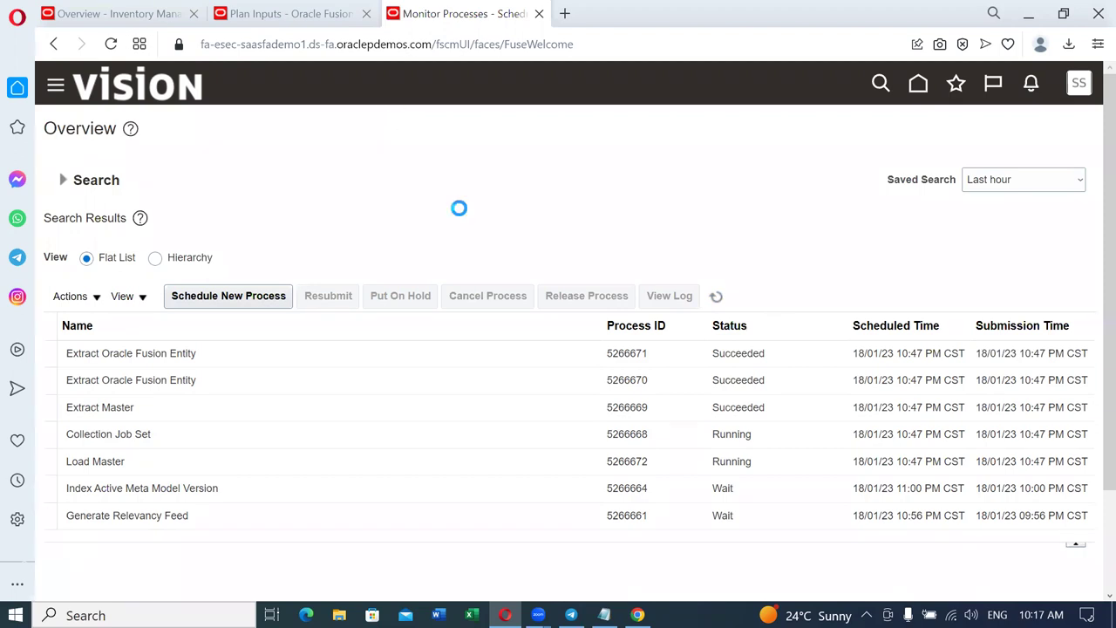
Step: Duplicate the Scheduled Processes browser tab and load the base address fa-esec-saasfademo1.ds-fa.oraclepdemos.com/ in the copy
right_click(489, 13)
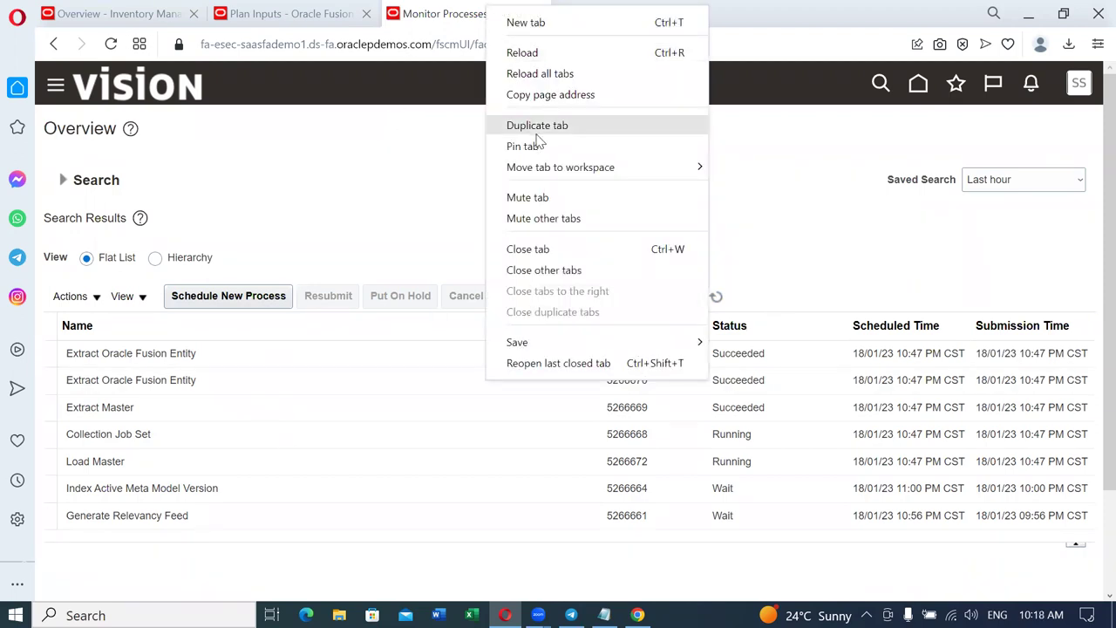
key("Escape")
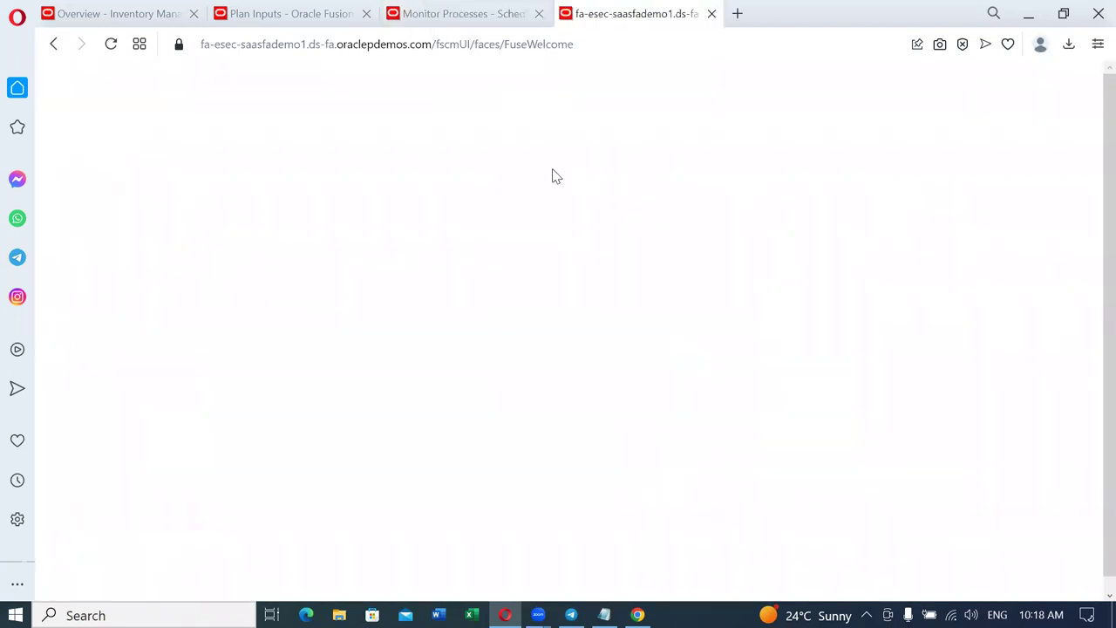
left_click(618, 56)
left_click(762, 43)
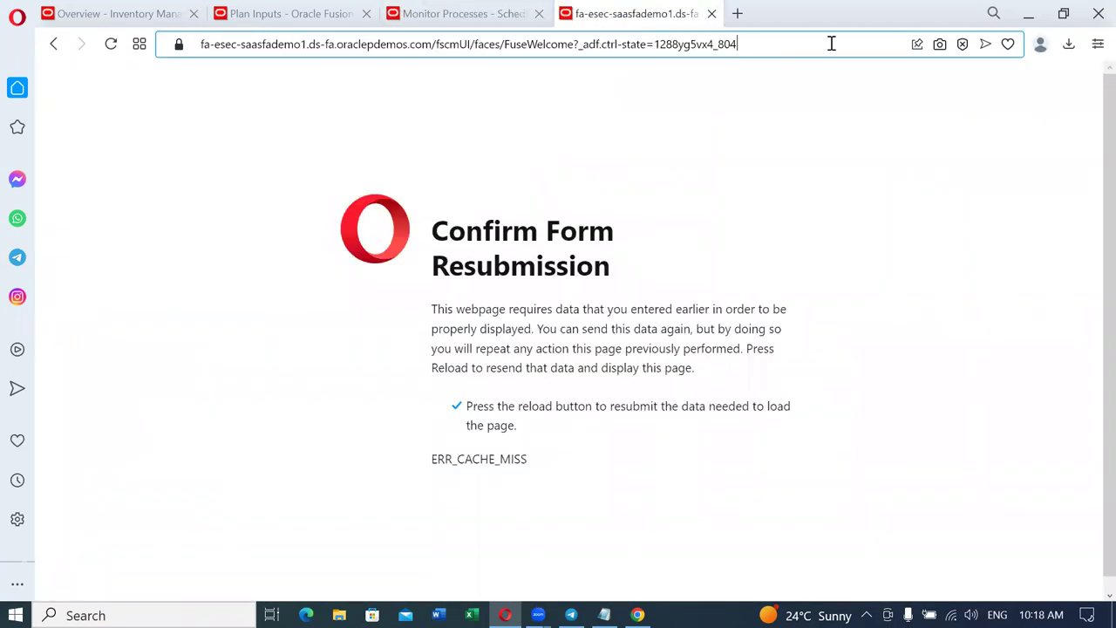
key("BackSpace")
key("BackSpace")
key("BackSpace")
key("BackSpace")
key("BackSpace")
key("BackSpace")
key("BackSpace")
key("BackSpace")
key("BackSpace")
key("BackSpace")
key("BackSpace")
key("BackSpace")
key("BackSpace")
key("BackSpace")
key("BackSpace")
key("BackSpace")
key("BackSpace")
key("BackSpace")
key("BackSpace")
key("BackSpace")
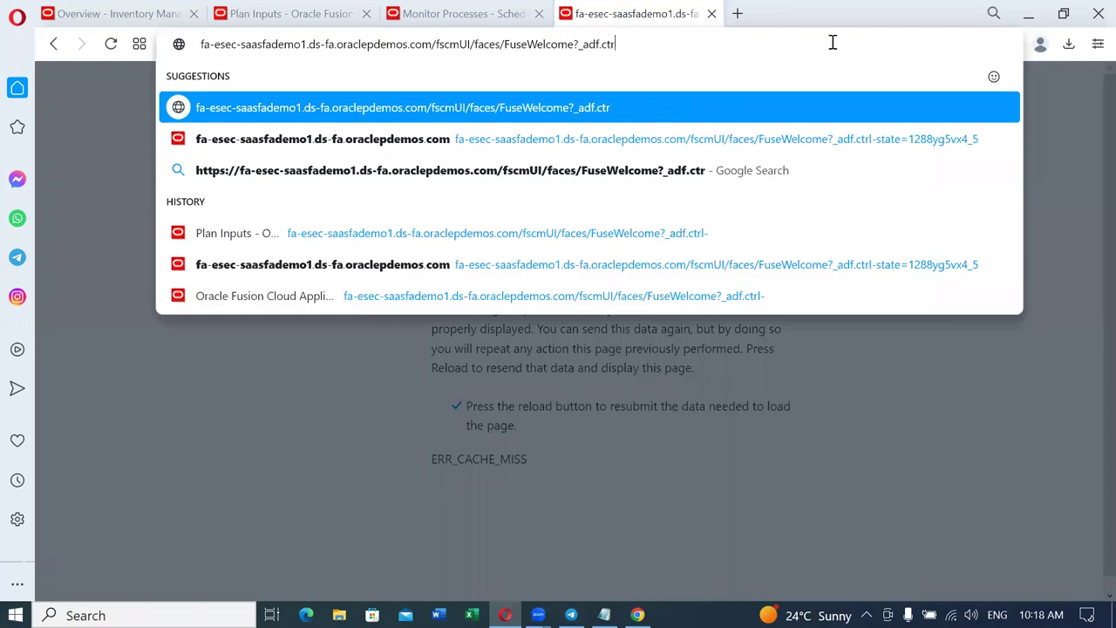
key("BackSpace")
key("BackSpace")
key("BackSpace")
key("BackSpace")
key("BackSpace")
key("BackSpace")
key("BackSpace")
key("BackSpace")
key("BackSpace")
key("BackSpace")
key("BackSpace")
key("BackSpace")
key("BackSpace")
key("BackSpace")
key("BackSpace")
key("BackSpace")
key("BackSpace")
key("BackSpace")
key("BackSpace")
key("BackSpace")
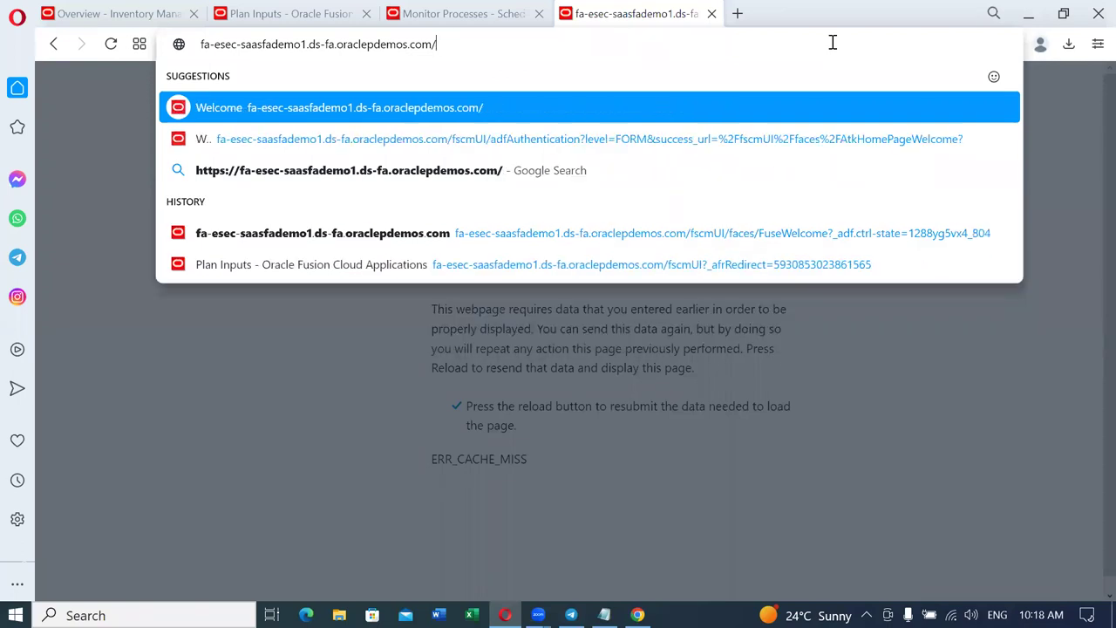
key("Return")
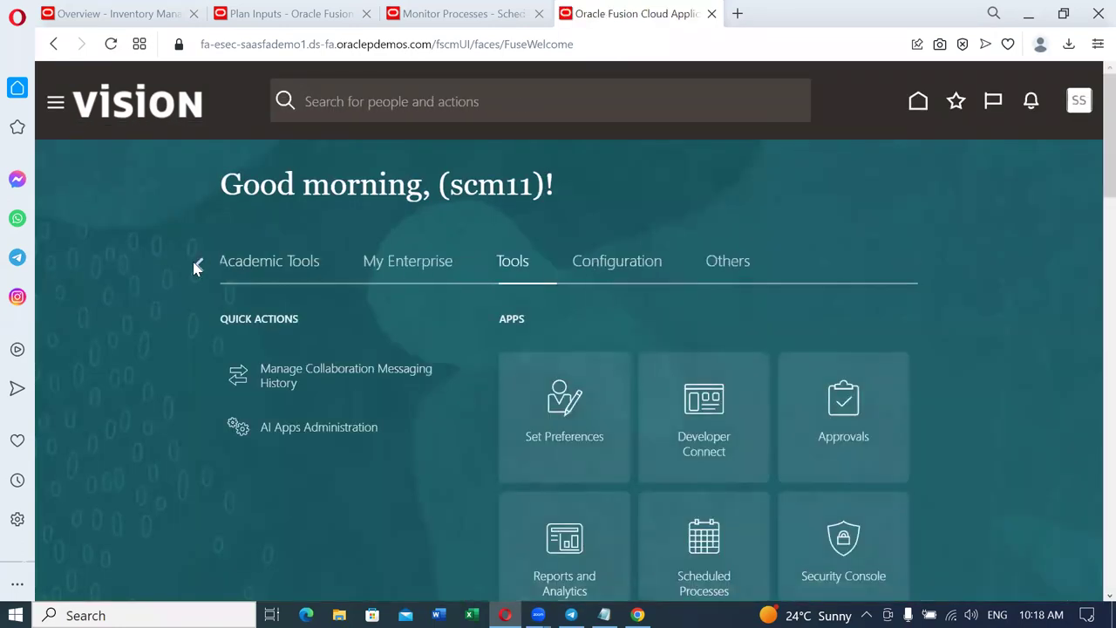
Step: Open Global Order Promising from the Order Management apps and show its list of tasks
left_click(196, 266)
left_click(196, 266)
left_click(198, 266)
left_click(198, 265)
left_click(471, 266)
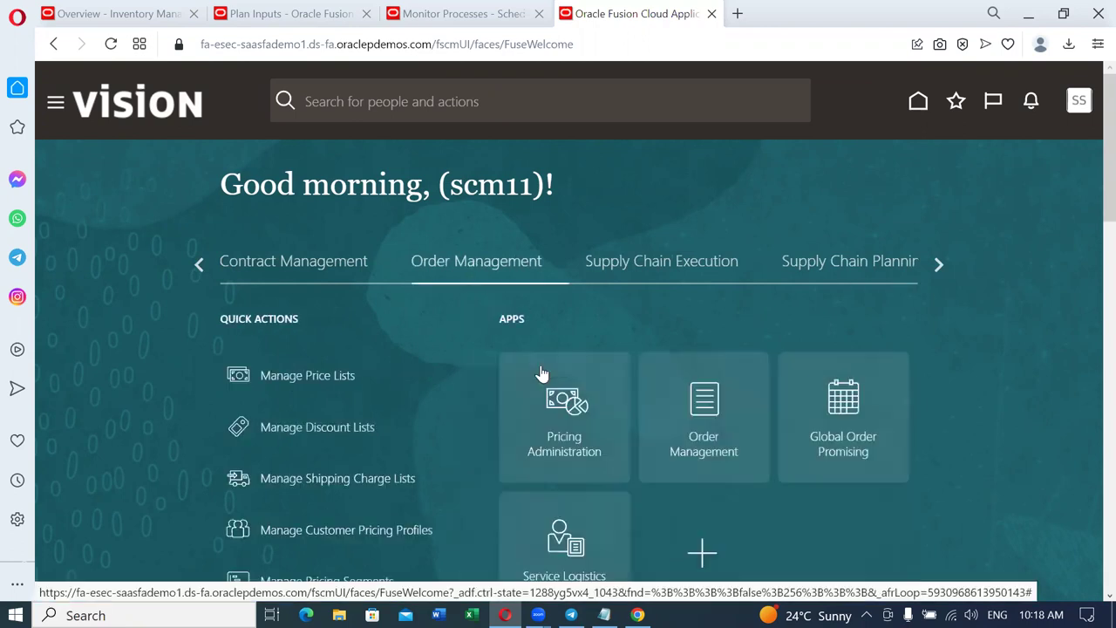
left_click(877, 443)
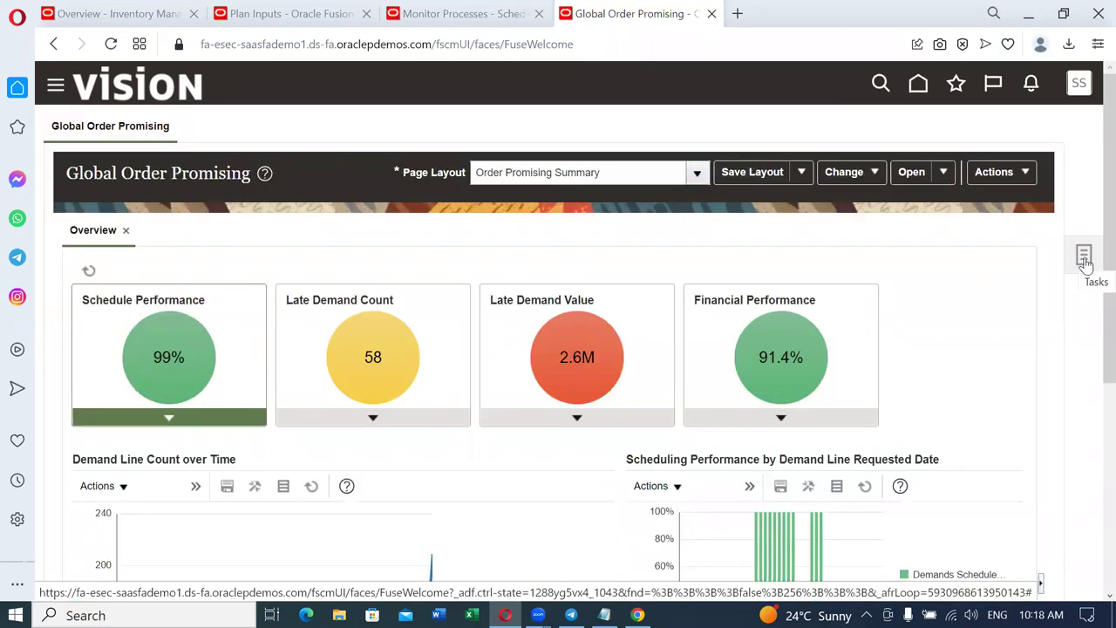
left_click(1084, 259)
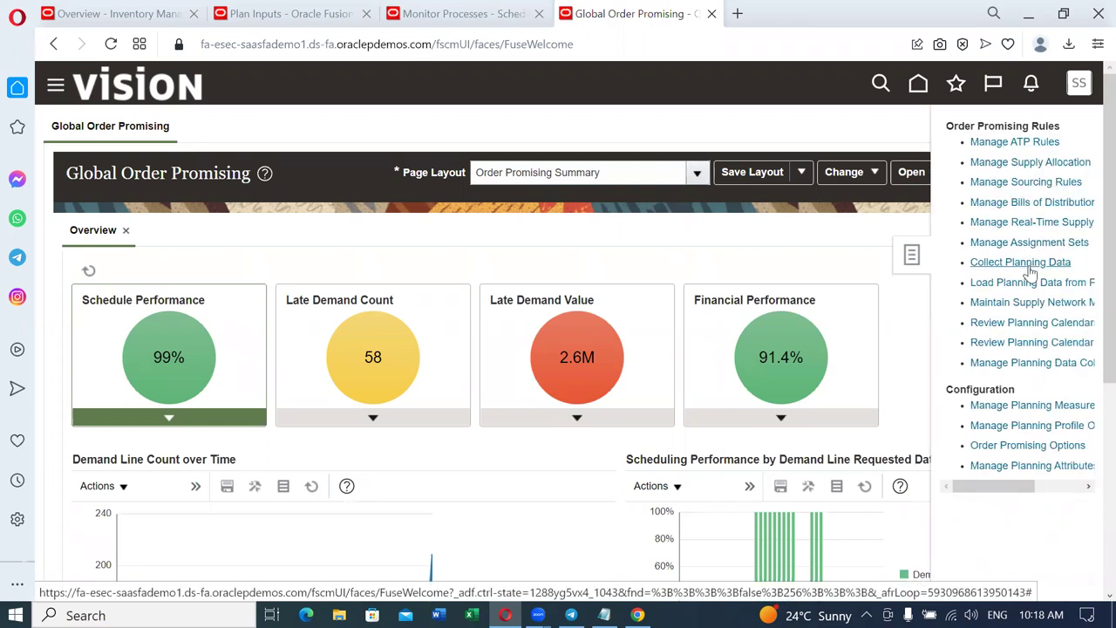
Step: Open Manage Sourcing Rules and start a new sourcing rule with name and description t02_Buy
left_click(1027, 182)
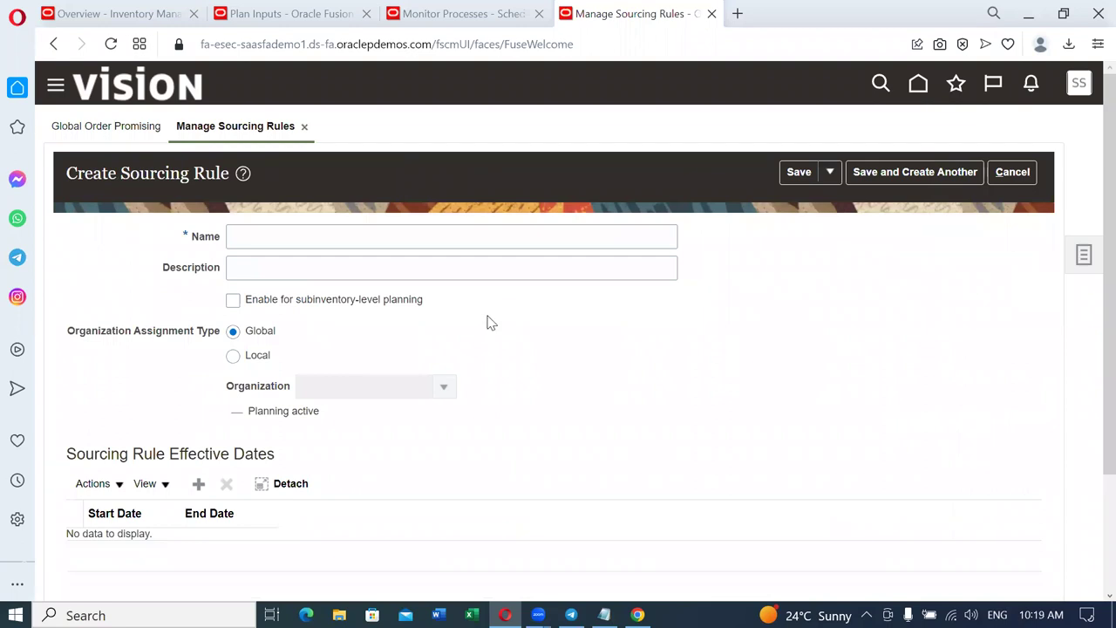
left_click(279, 236)
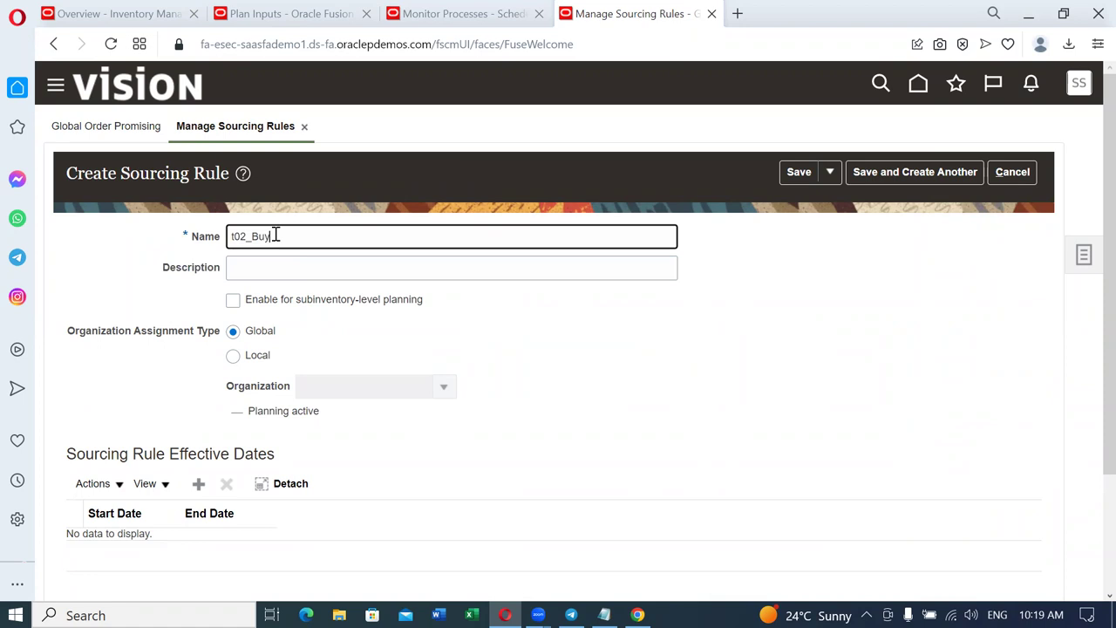
type("t02_Buy")
key("ctrl+a")
key("ctrl+c")
left_click(259, 270)
key("ctrl+v")
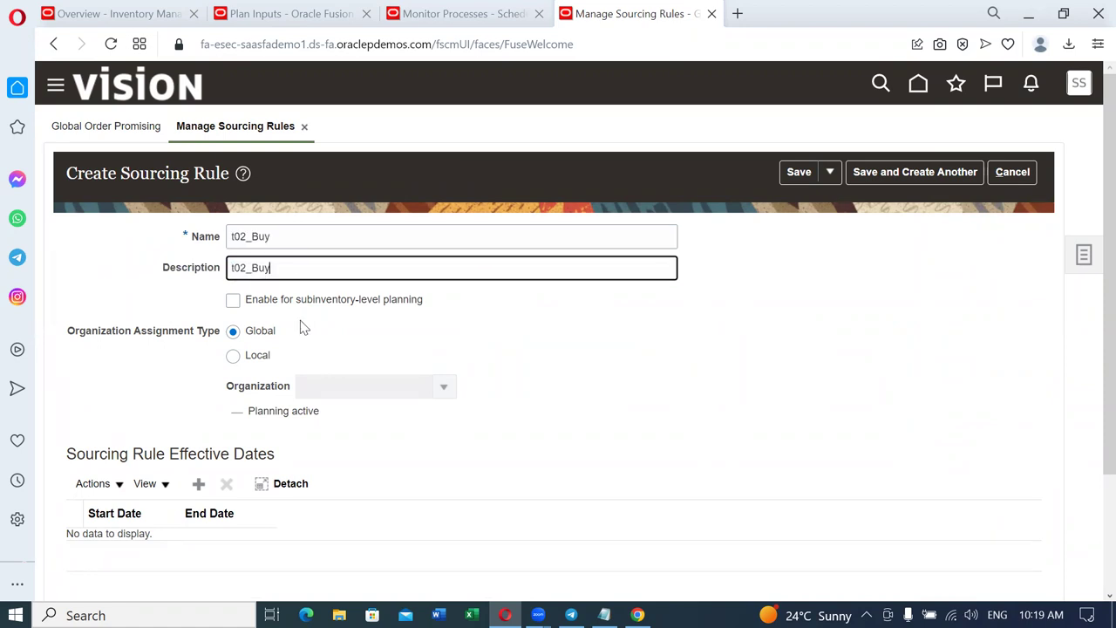
Step: Add an effective date row starting 19/01/23 to the rule and give it a source of type Buy from
scroll(303, 328, "down", 1)
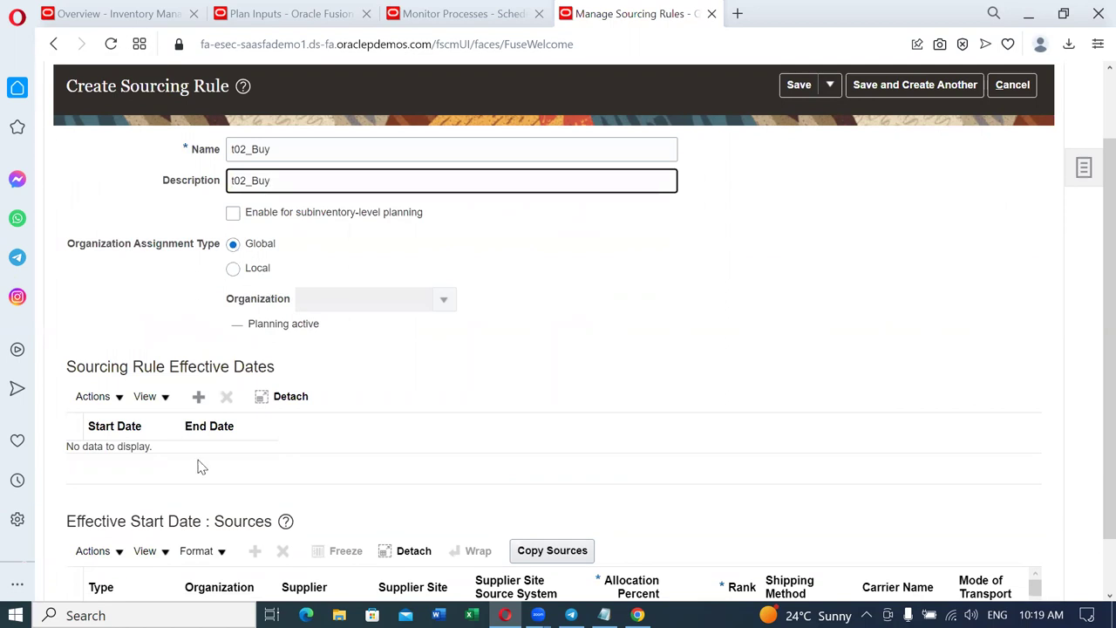
left_click(199, 397)
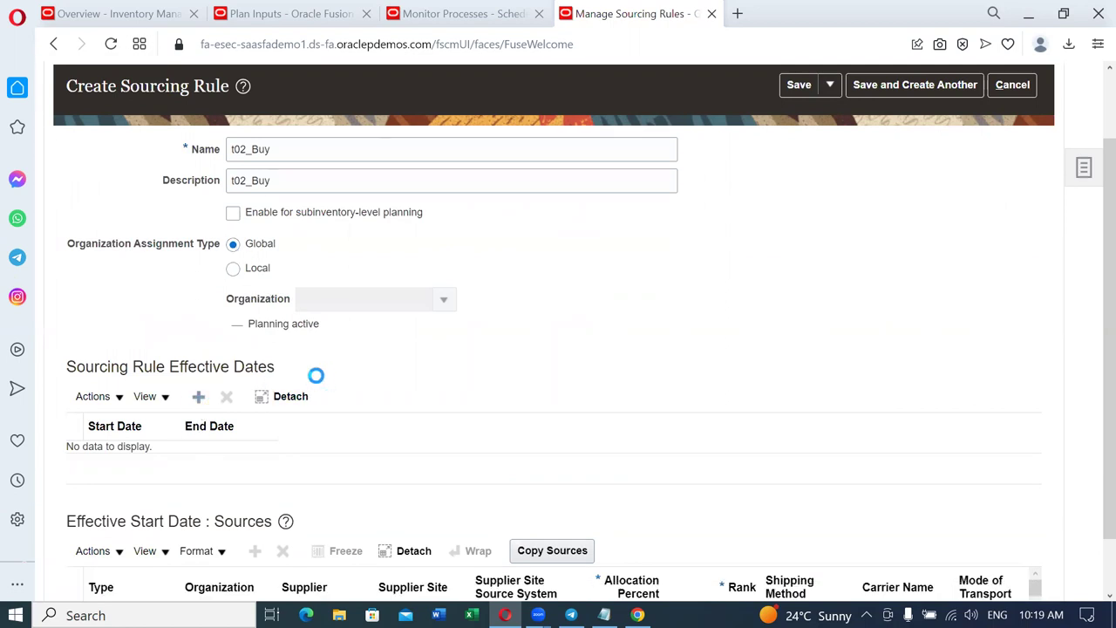
scroll(316, 384, "down", 1)
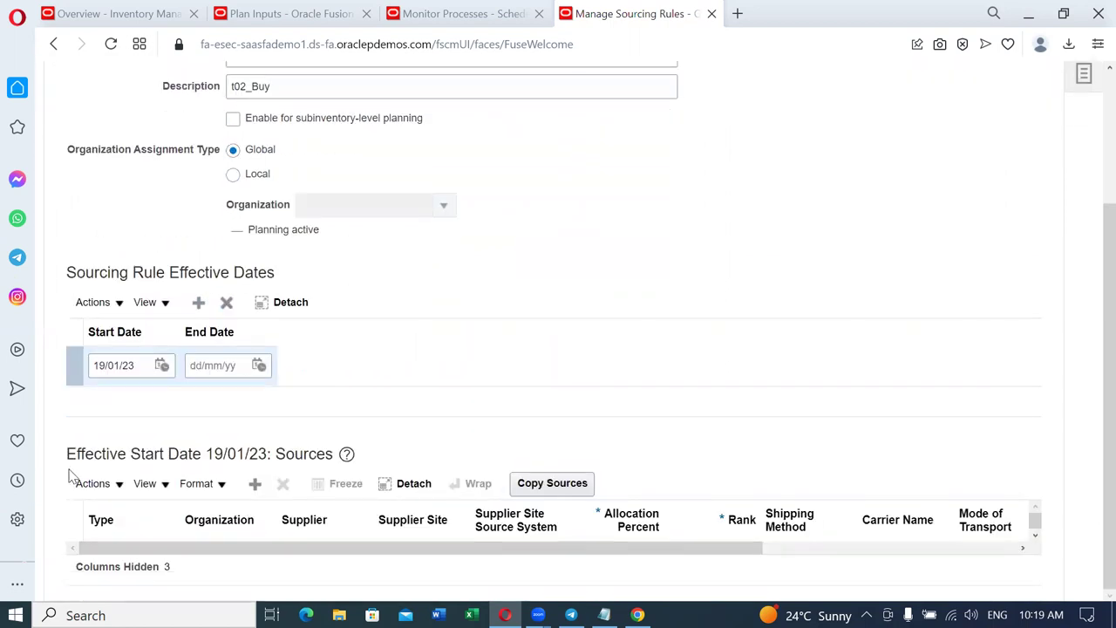
left_click(92, 485)
left_click(105, 513)
left_click(115, 565)
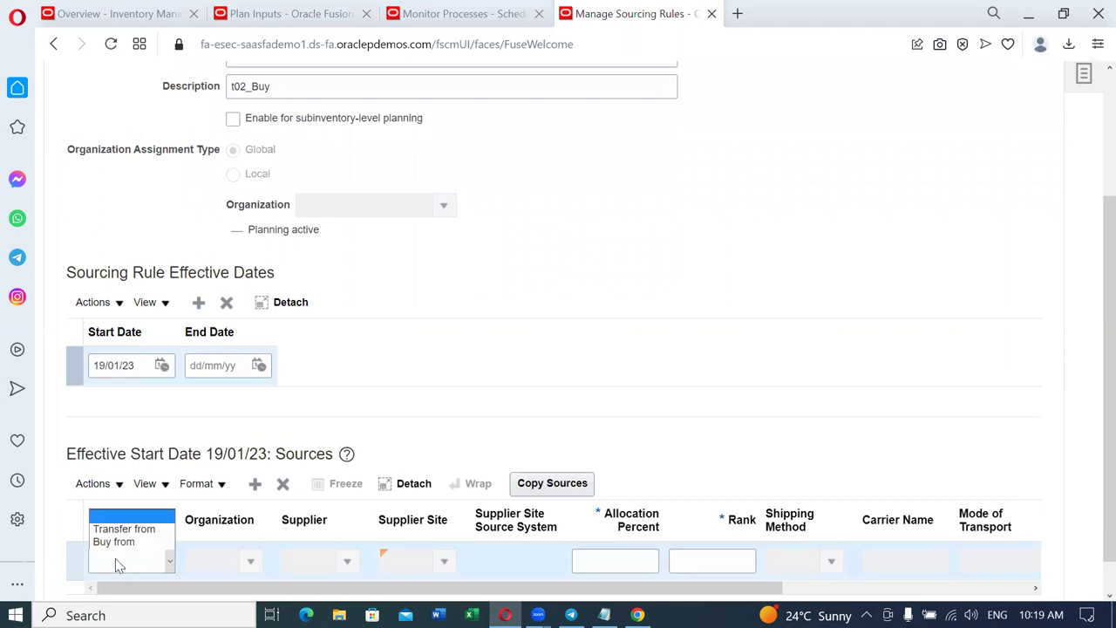
left_click(117, 543)
Step: Set the source's supplier to ABC Consulting and its supplier site to ABC US1
left_click(307, 562)
key("Tab")
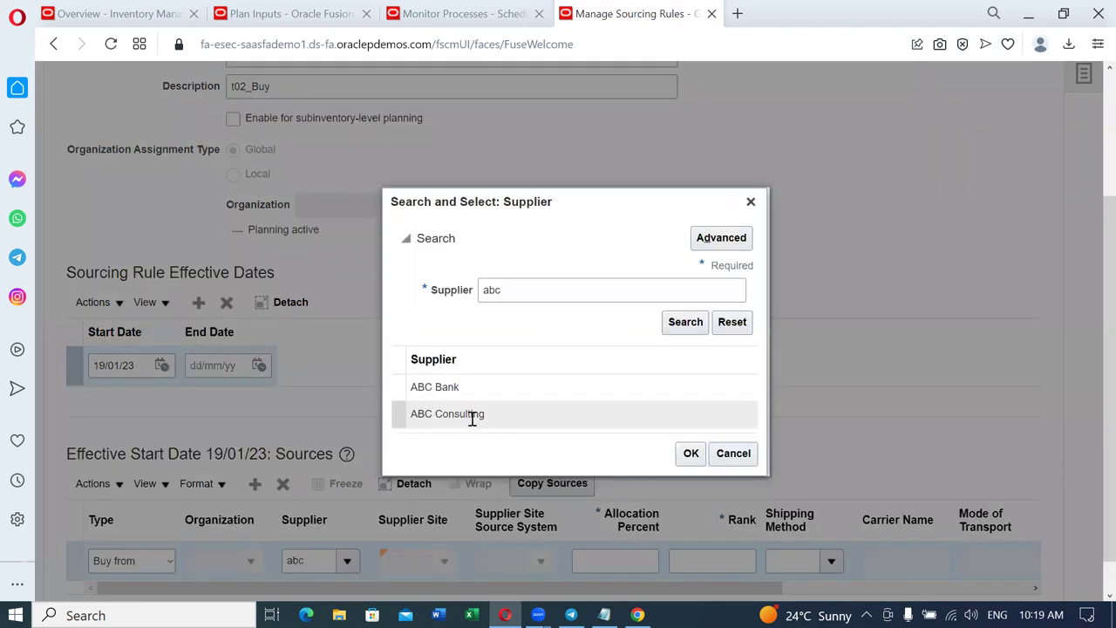
left_click(498, 418)
left_click(691, 452)
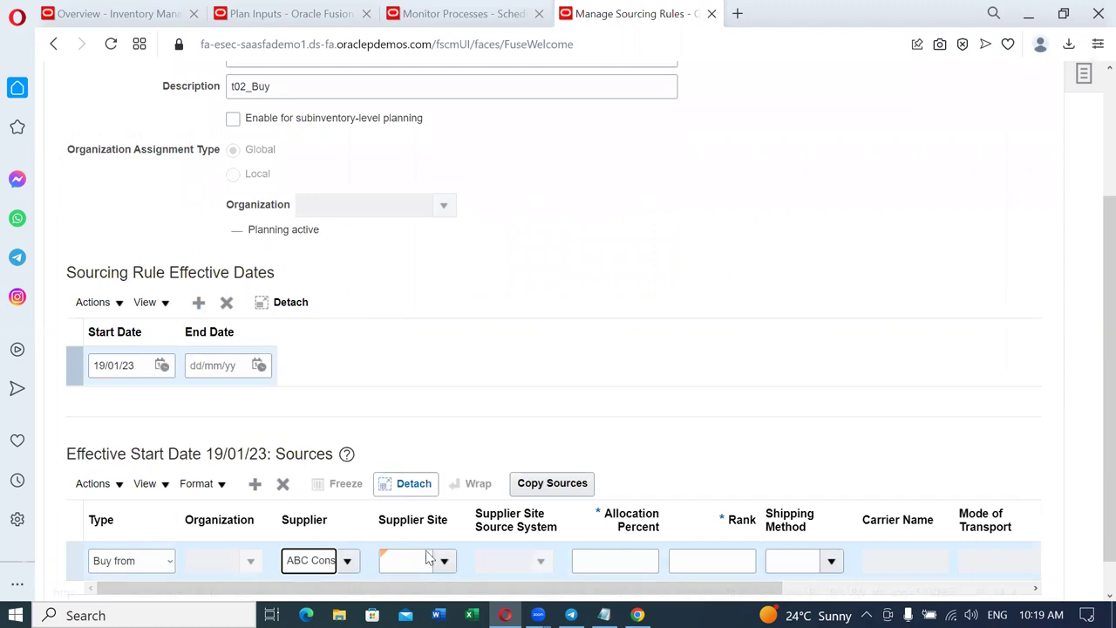
left_click(442, 560)
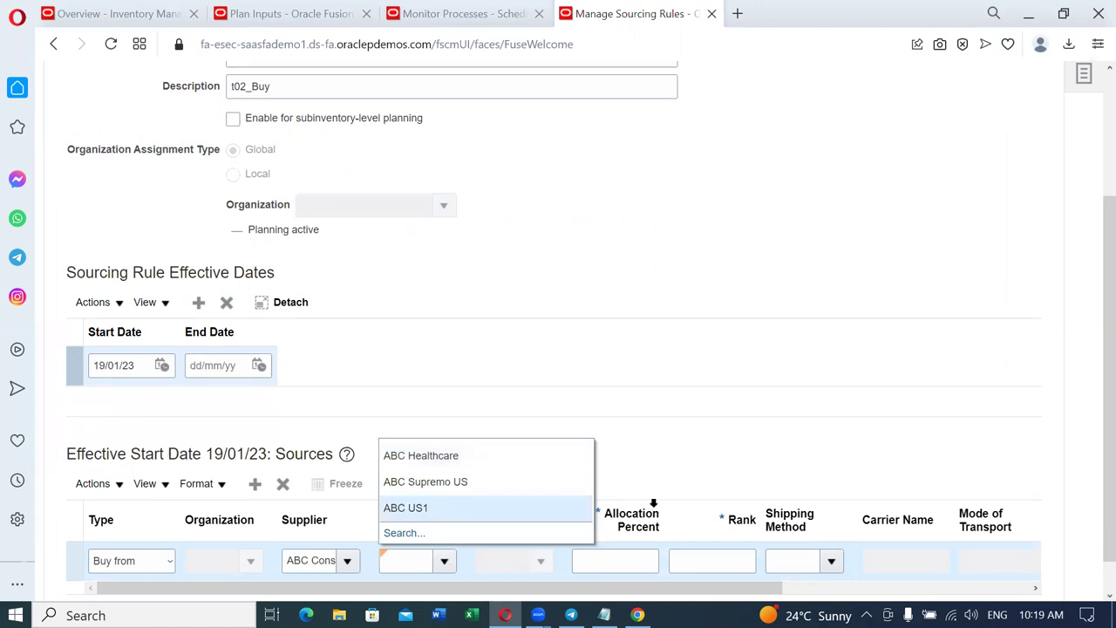
left_click(664, 396)
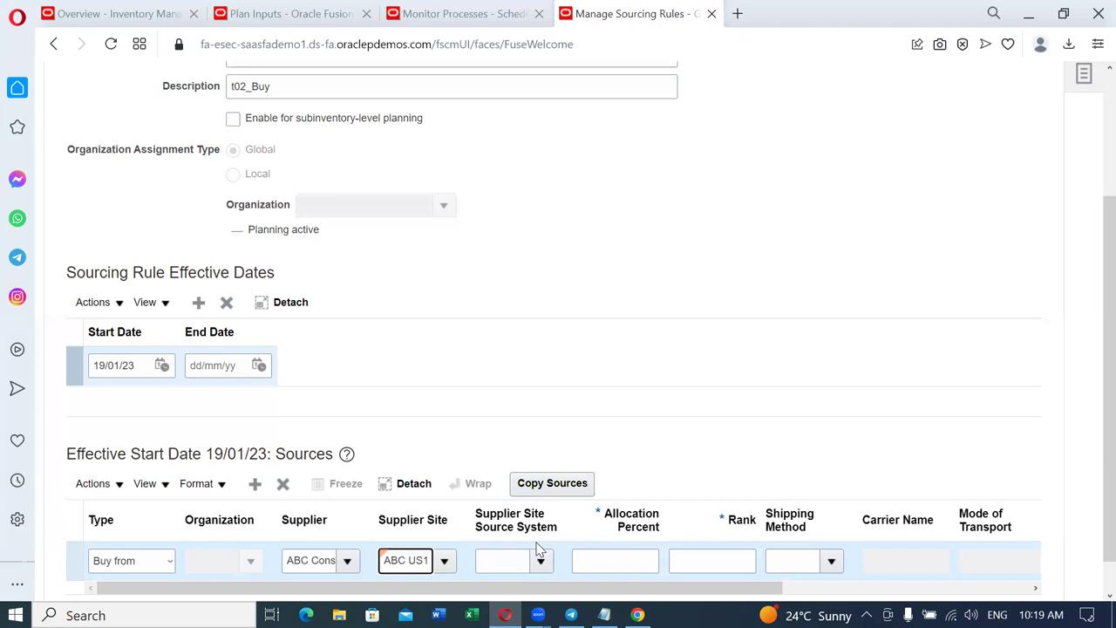
Step: Set the Buy from source's allocation percent to 100 and rank to 1, and save the rule to create another
left_click(595, 561)
type("100")
key("Tab")
type("1")
key("Tab")
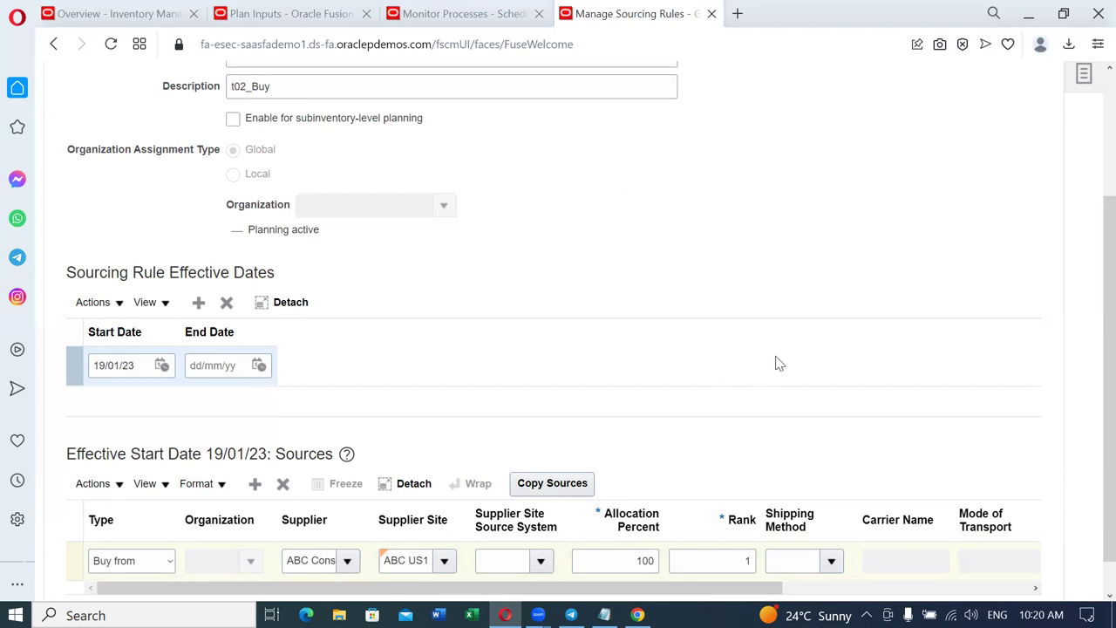
scroll(778, 364, "up", 3)
left_click(925, 174)
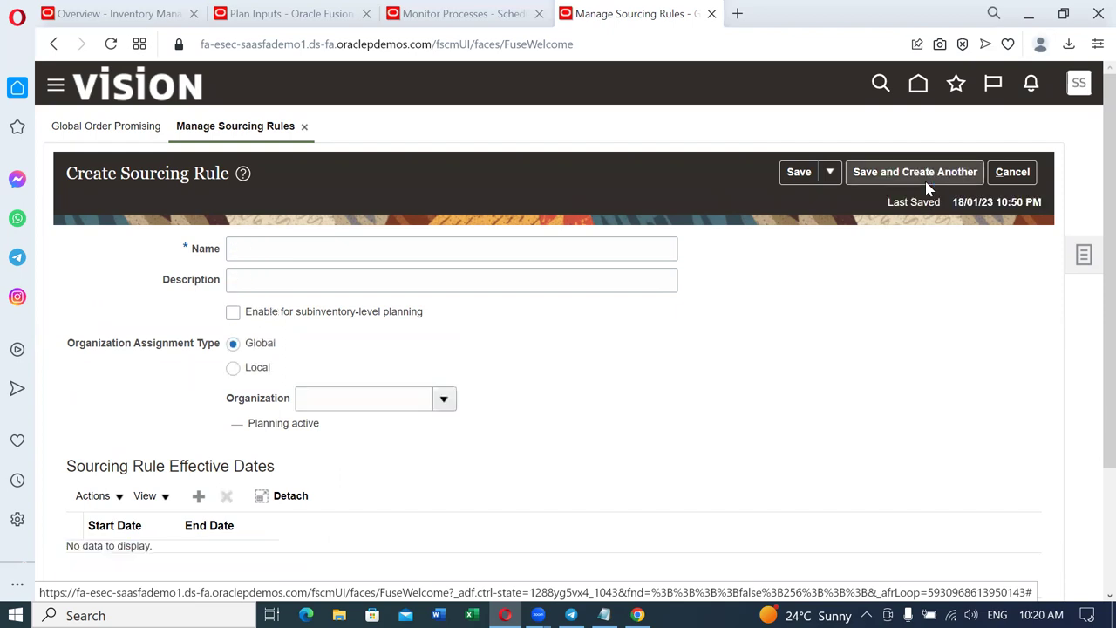
left_click(351, 250)
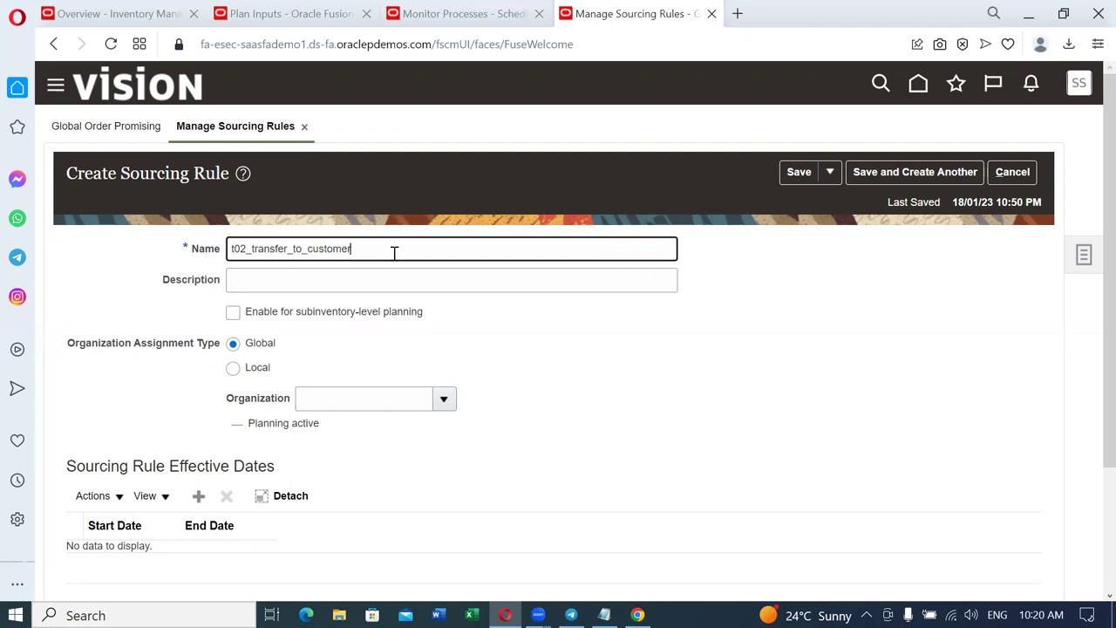
key("ctrl+a")
key("ctrl+c")
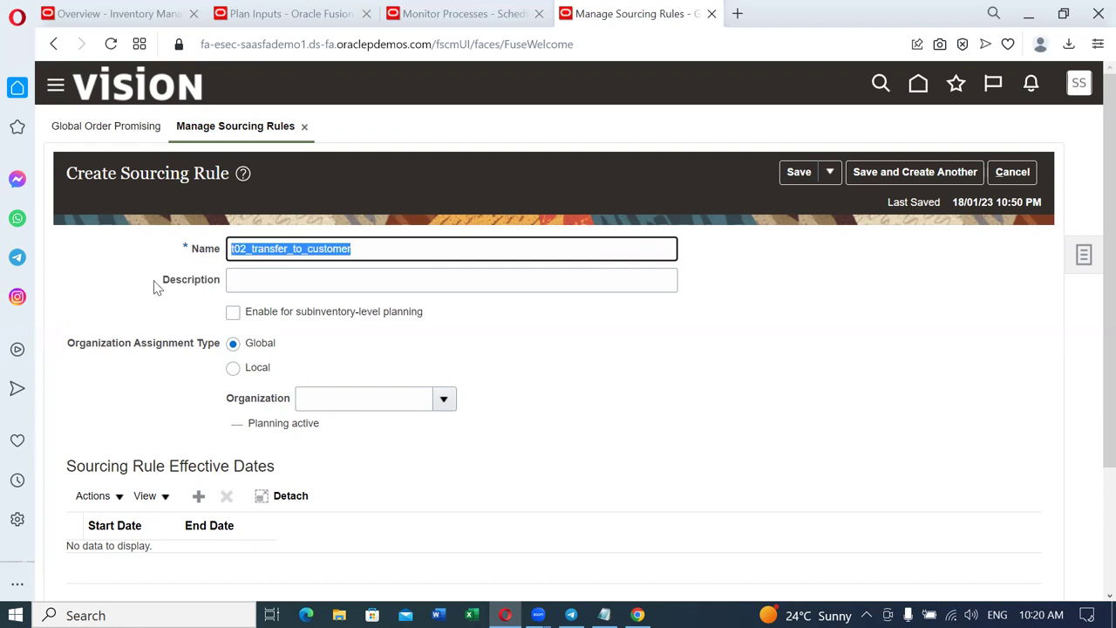
left_click(337, 281)
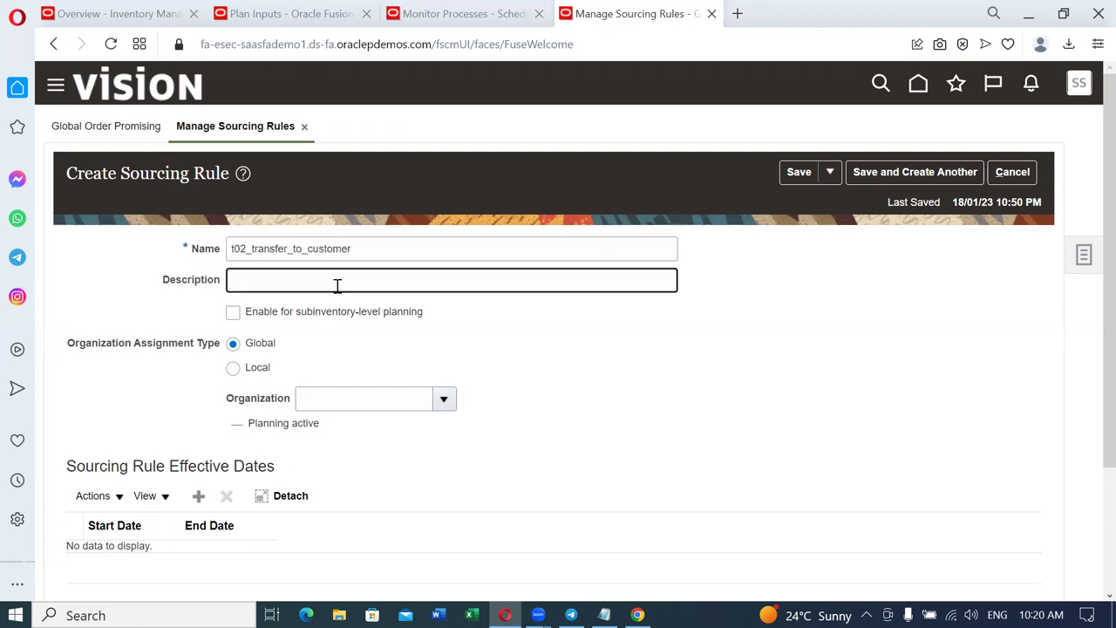
key("ctrl+v")
scroll(376, 356, "down", 2)
scroll(262, 222, "down", 1)
left_click(316, 234)
scroll(593, 322, "up", 3)
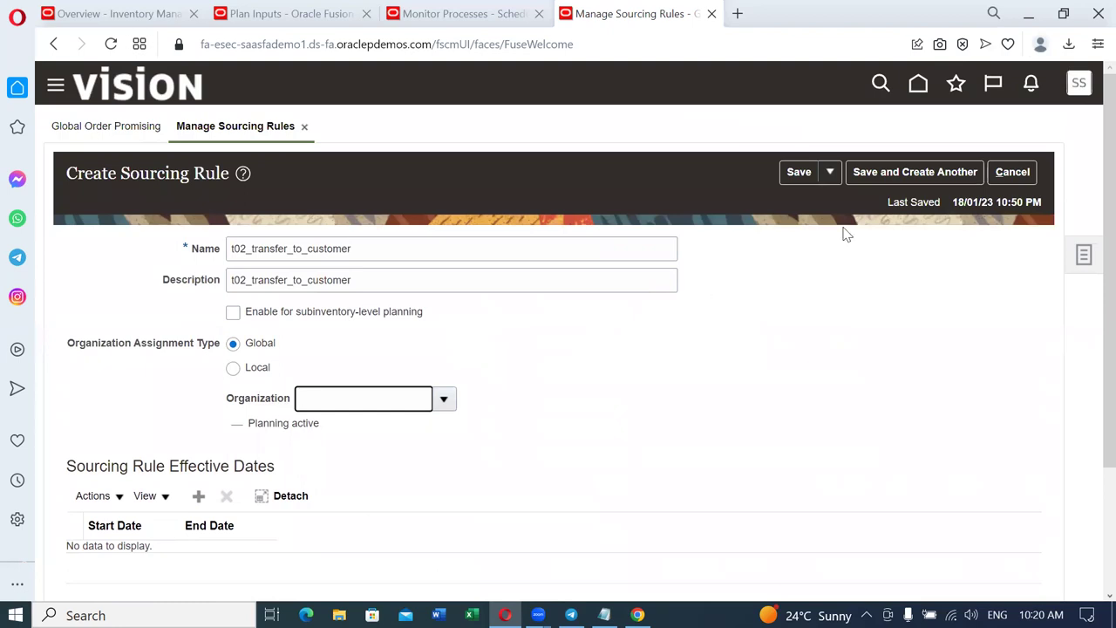
left_click(1009, 178)
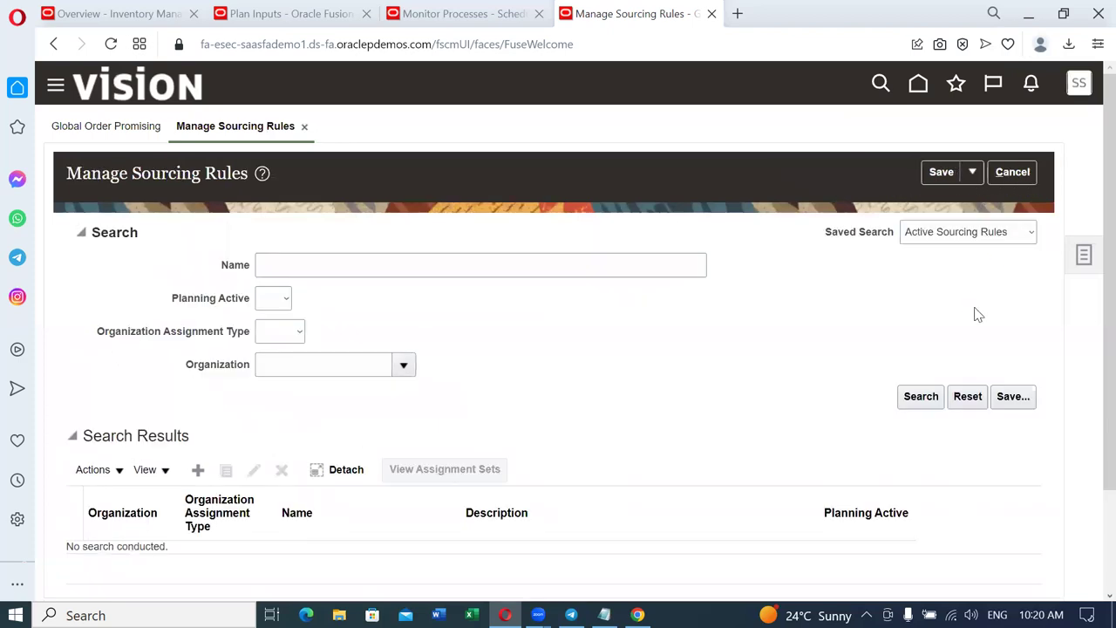
Step: Start a new sourcing rule with name and description t02_transfer_to_customer
left_click(198, 470)
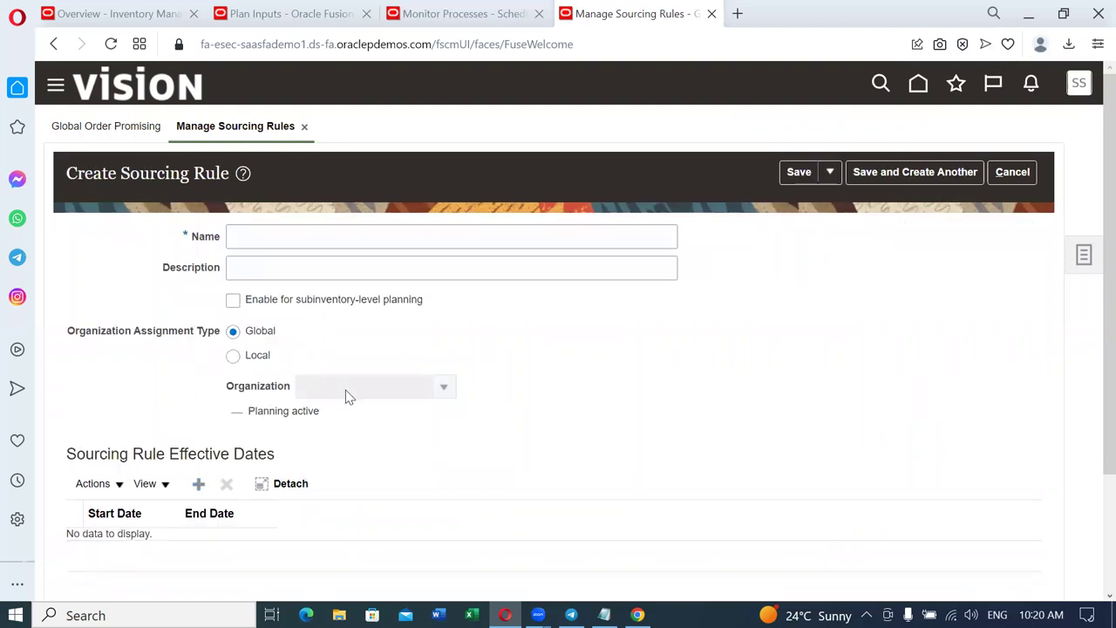
left_click(273, 234)
key("ctrl+v")
key("Tab")
key("ctrl+v")
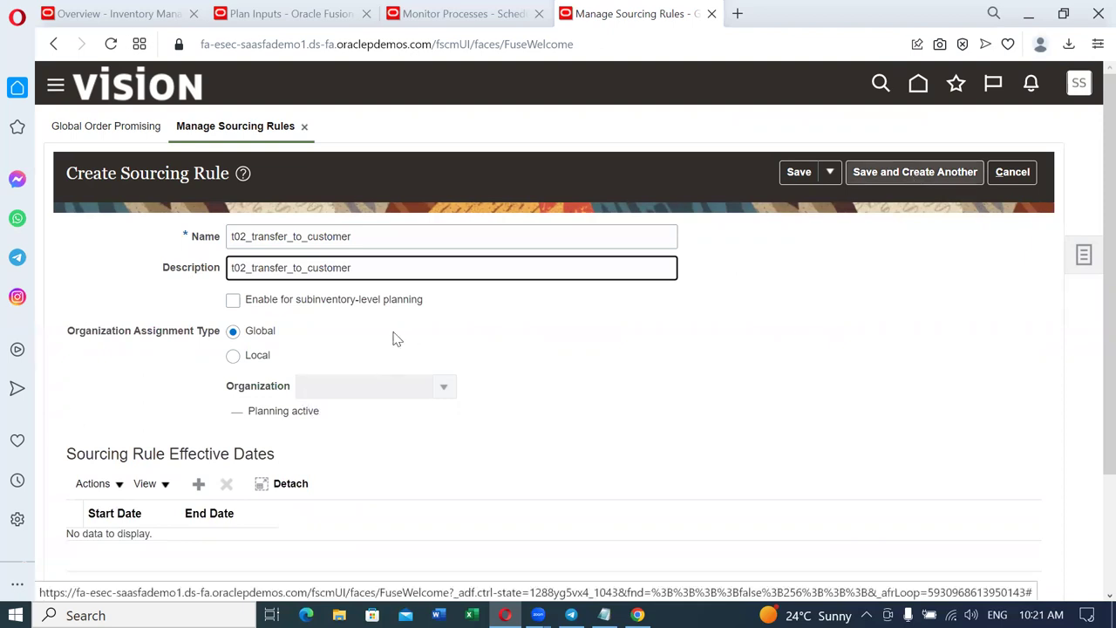
Step: Add an effective date row starting 19/01/23 with a Transfer from source for organization 001
scroll(203, 339, "down", 2)
left_click(199, 330)
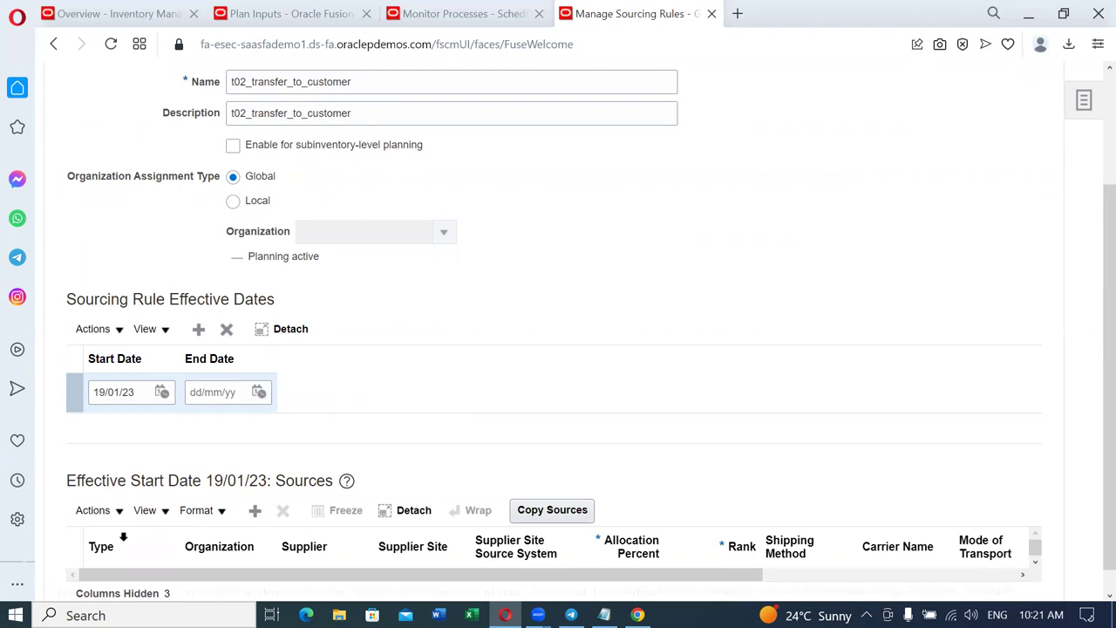
left_click(94, 510)
left_click(153, 567)
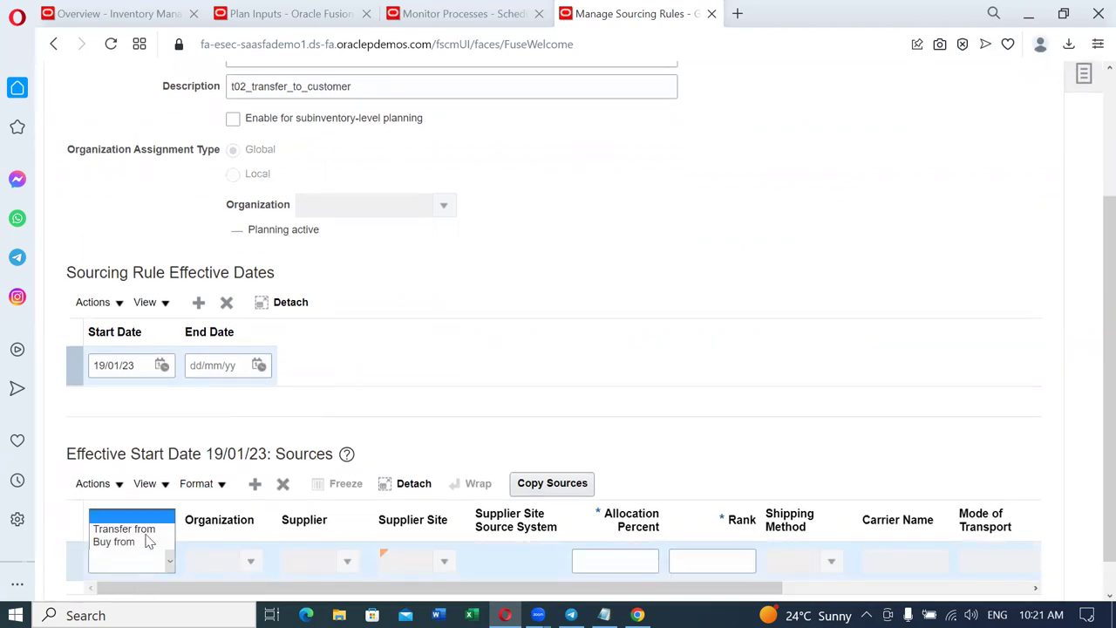
left_click(145, 529)
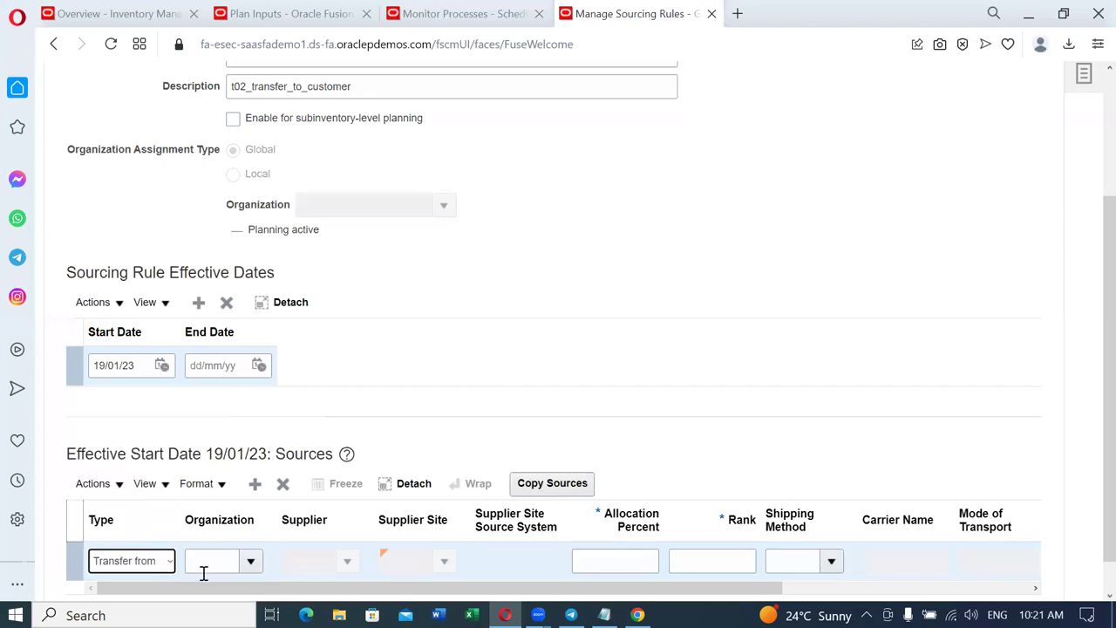
left_click(208, 568)
type("001")
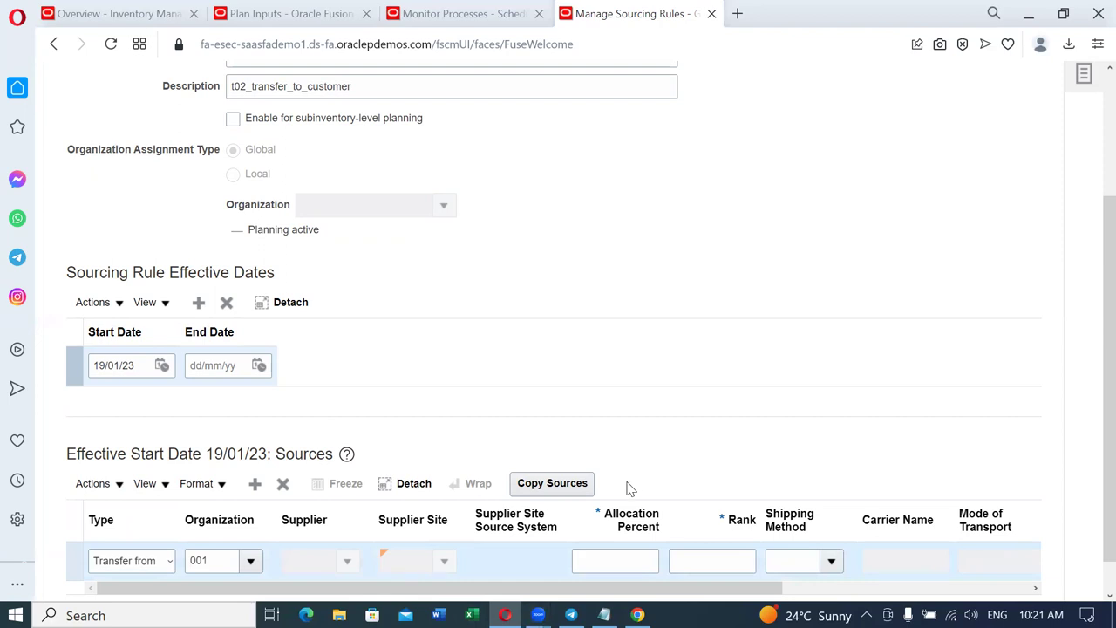
Step: Set the Transfer from source's allocation percent to 100 and rank to 1, and save and close the rule
left_click(635, 562)
type("100")
key("Tab")
type("1")
key("Tab")
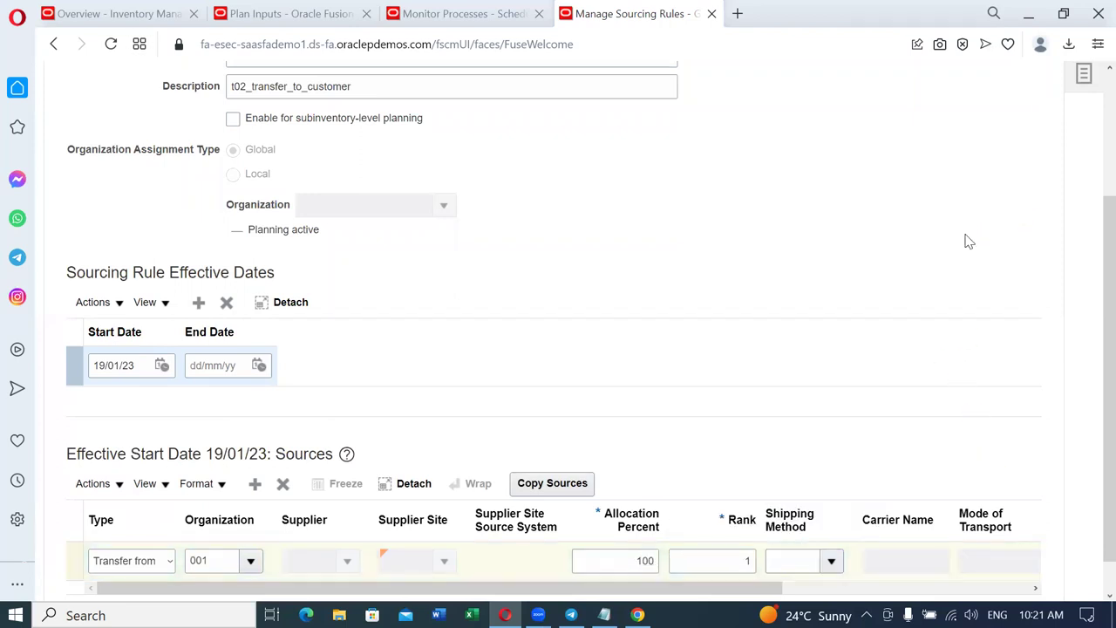
scroll(969, 253, "up", 3)
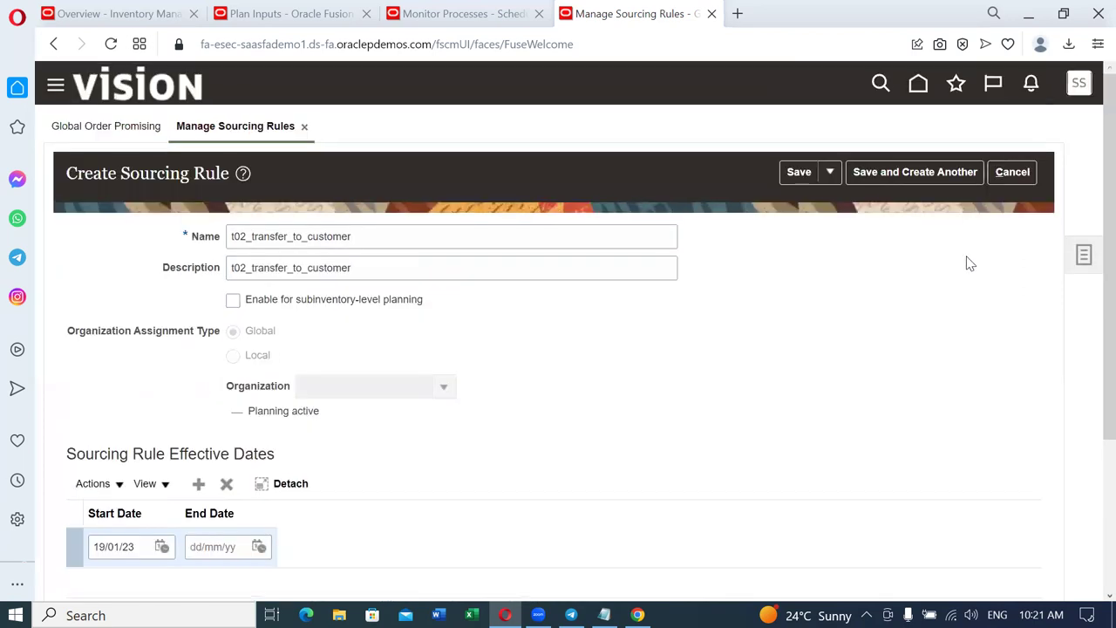
left_click(828, 173)
left_click(824, 205)
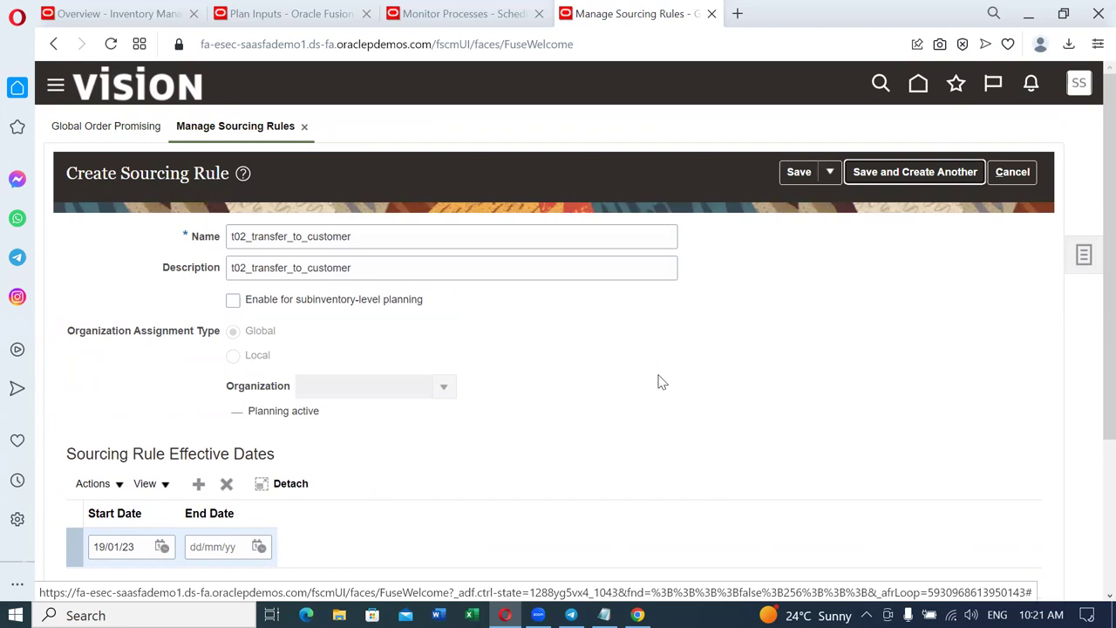
Step: Search the sourcing rules by name for the new t02 rules
left_click(327, 262)
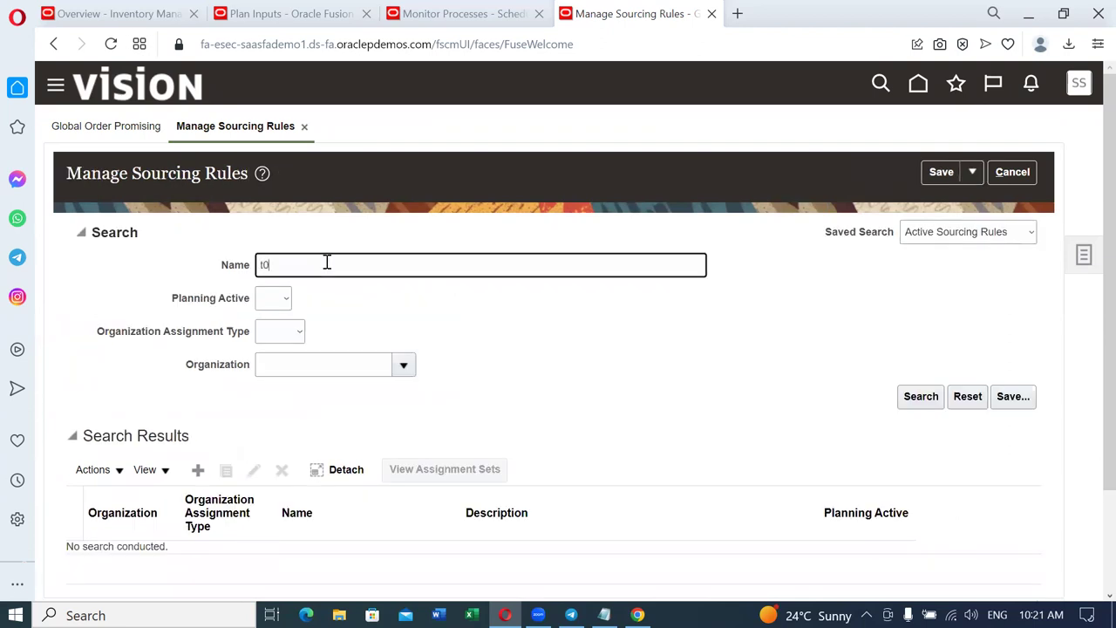
left_click(920, 398)
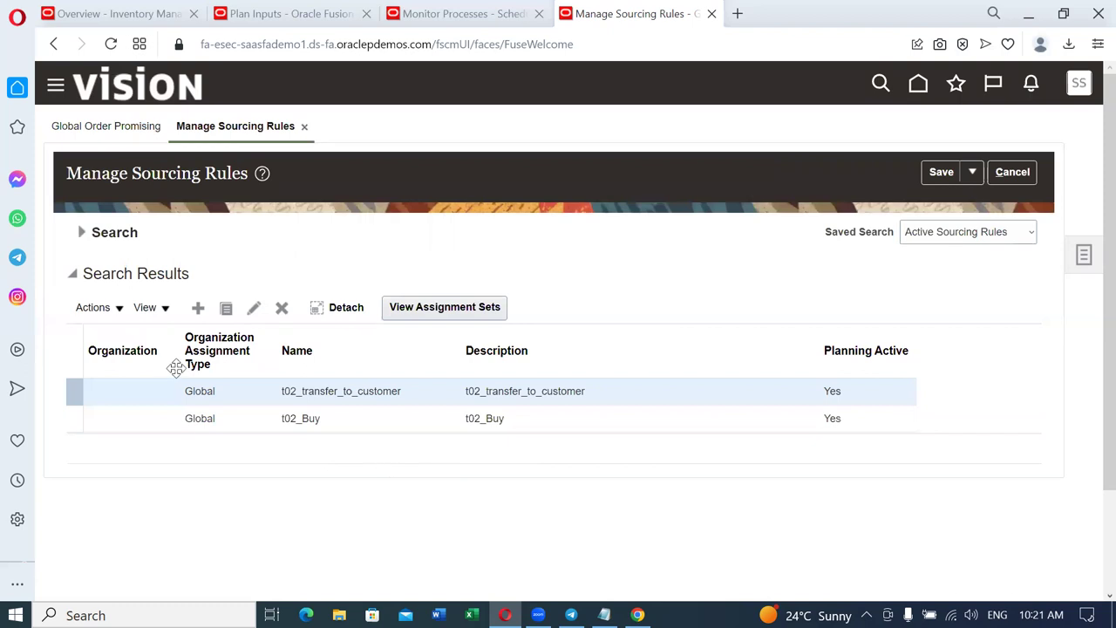
Step: Refresh the scheduled processes list and rerun the Plan Inputs search for item t02_b_to_b_buy to check the collected data
left_click(478, 14)
left_click(716, 296)
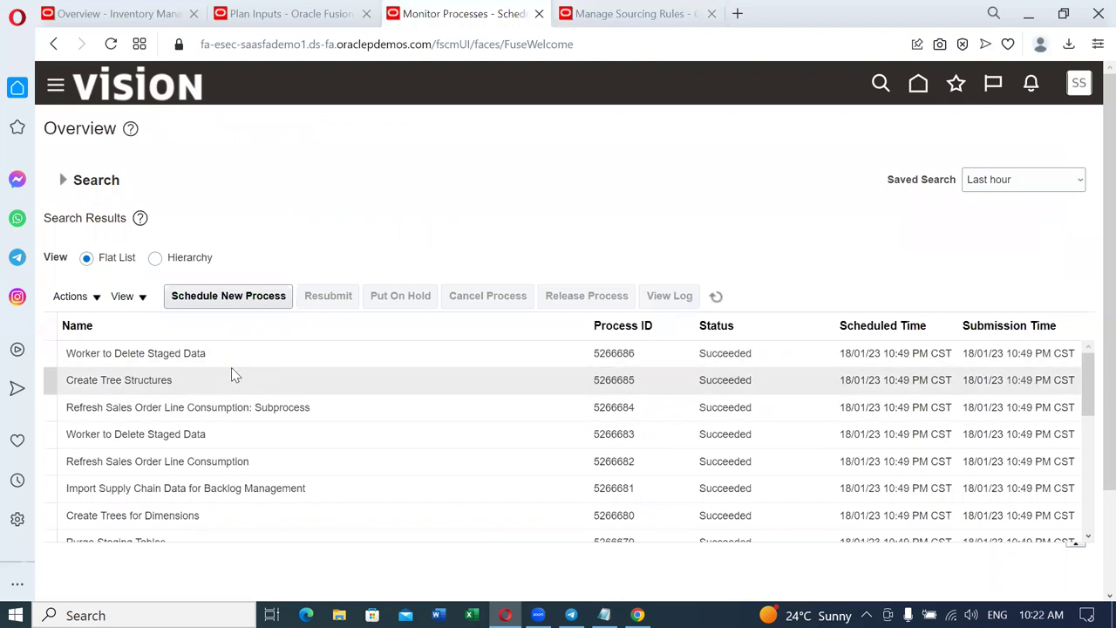
left_click(314, 15)
left_click(899, 405)
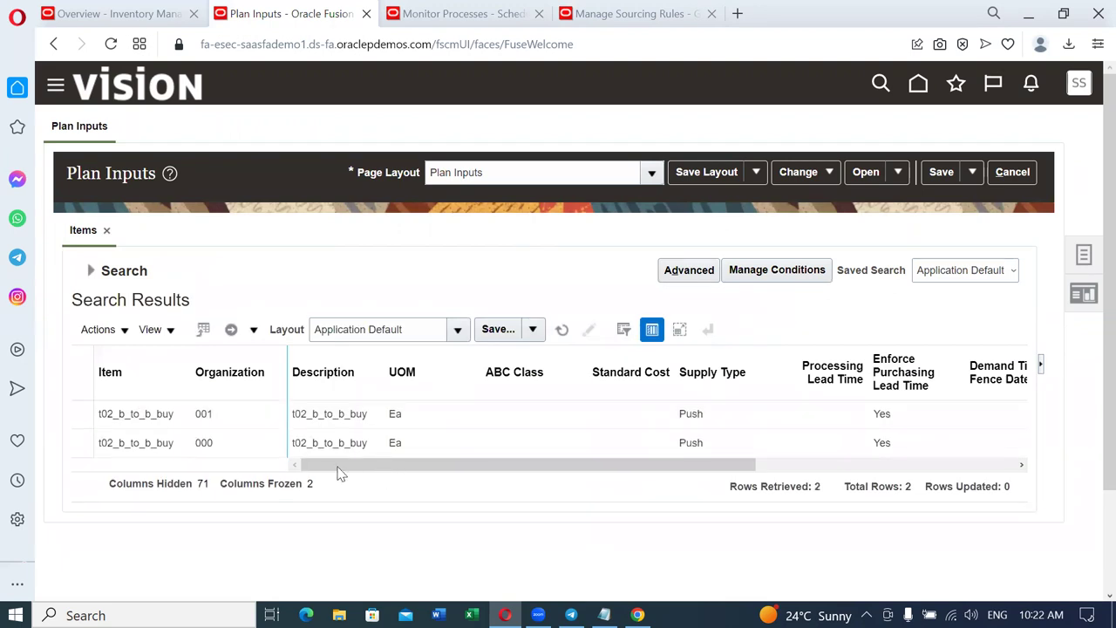
left_click(231, 445)
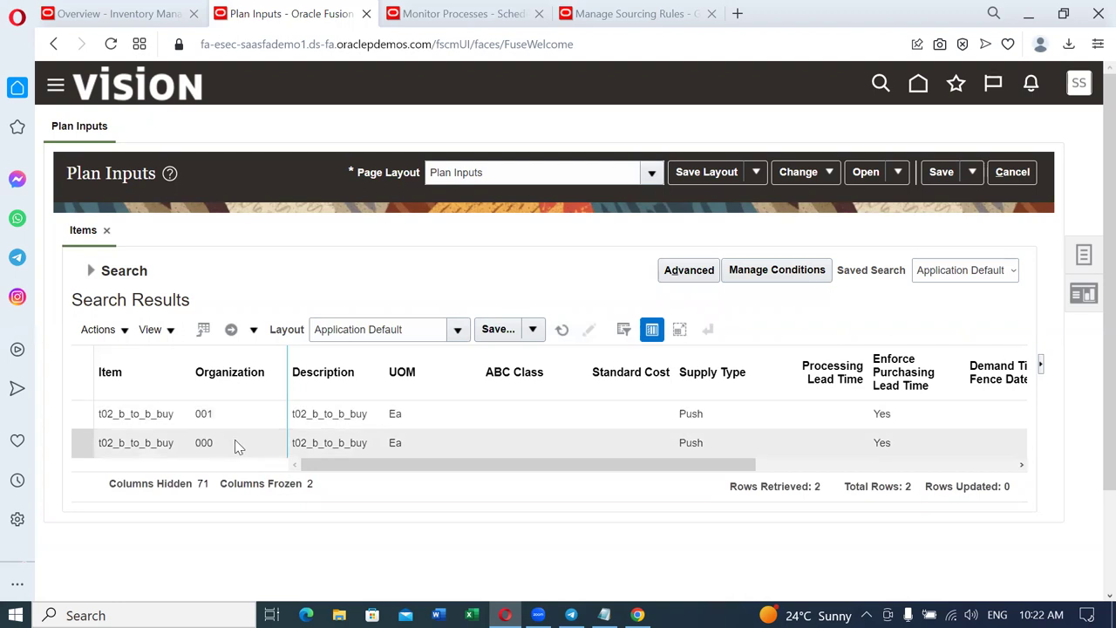
Step: Return to the sourcing rules browser tab, leave Manage Sourcing Rules and show the Global Order Promising task list
left_click(654, 15)
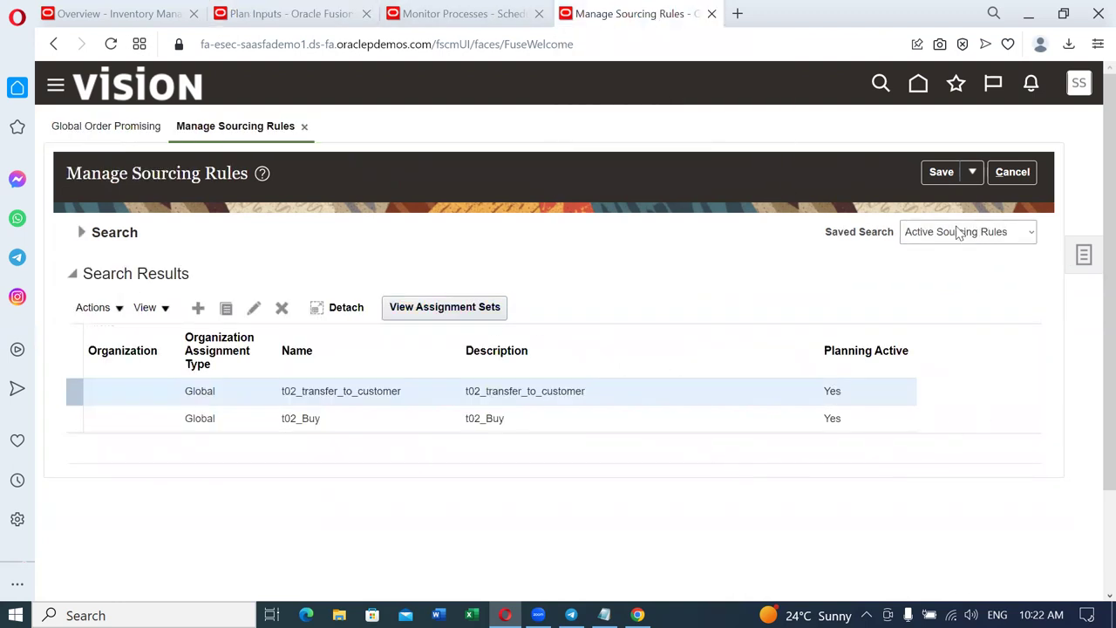
left_click(1013, 173)
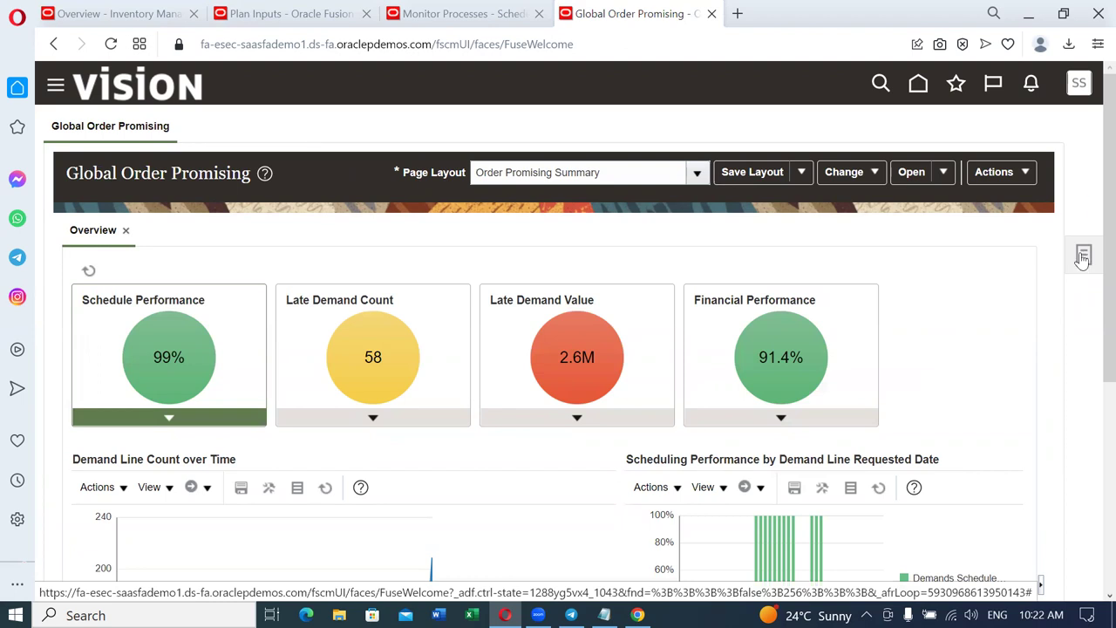
left_click(1083, 258)
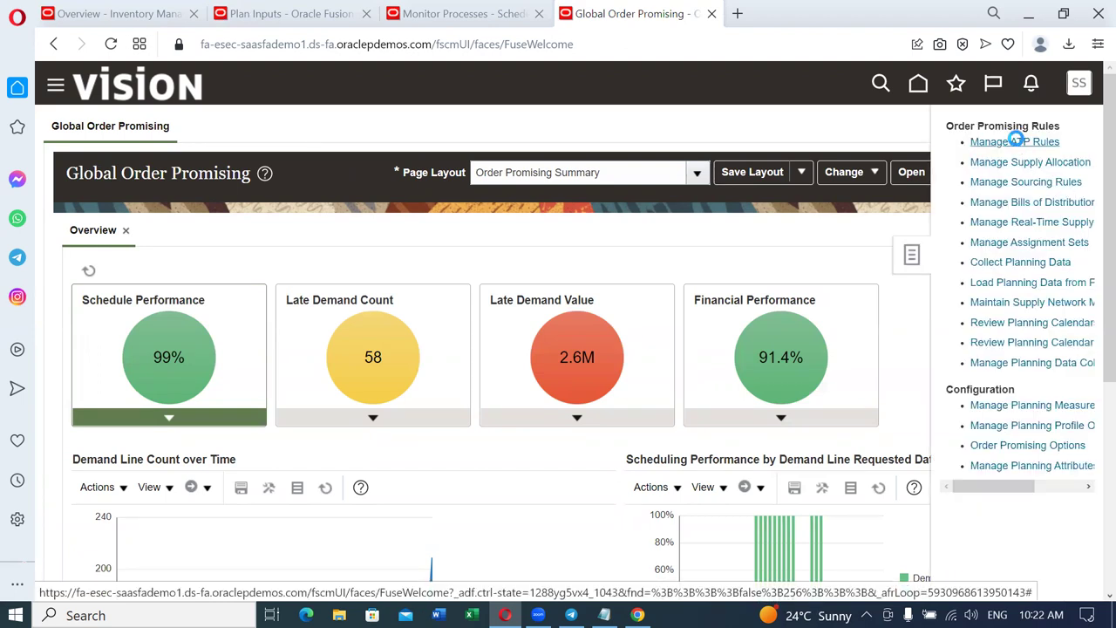
Step: Create an ATP rule with t02_sc_atp_rule as both its name and description
left_click(1016, 141)
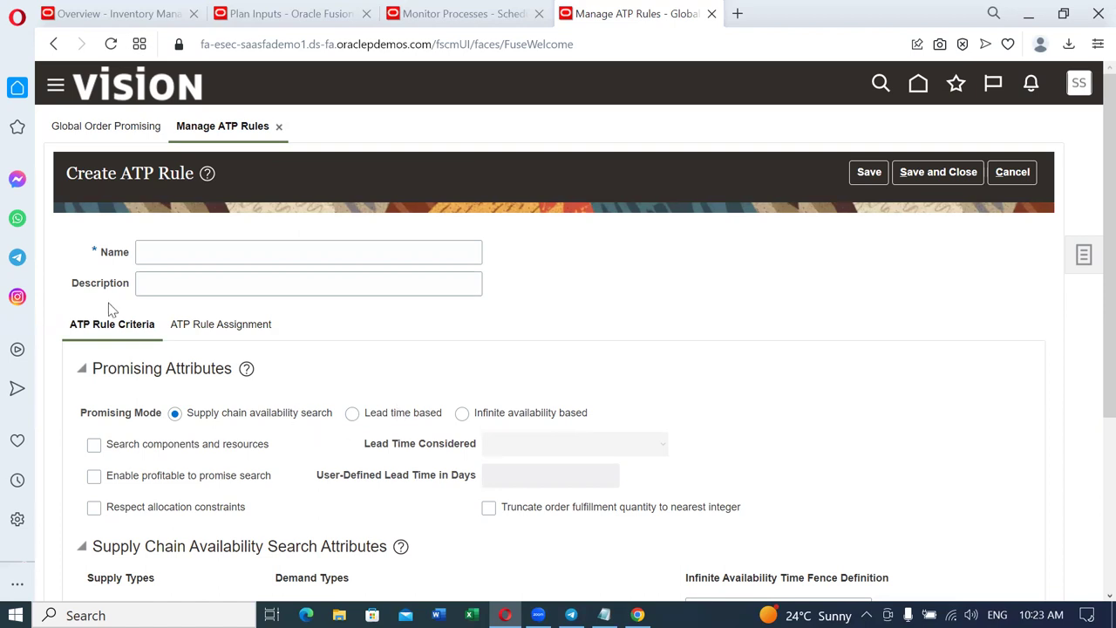
left_click(188, 252)
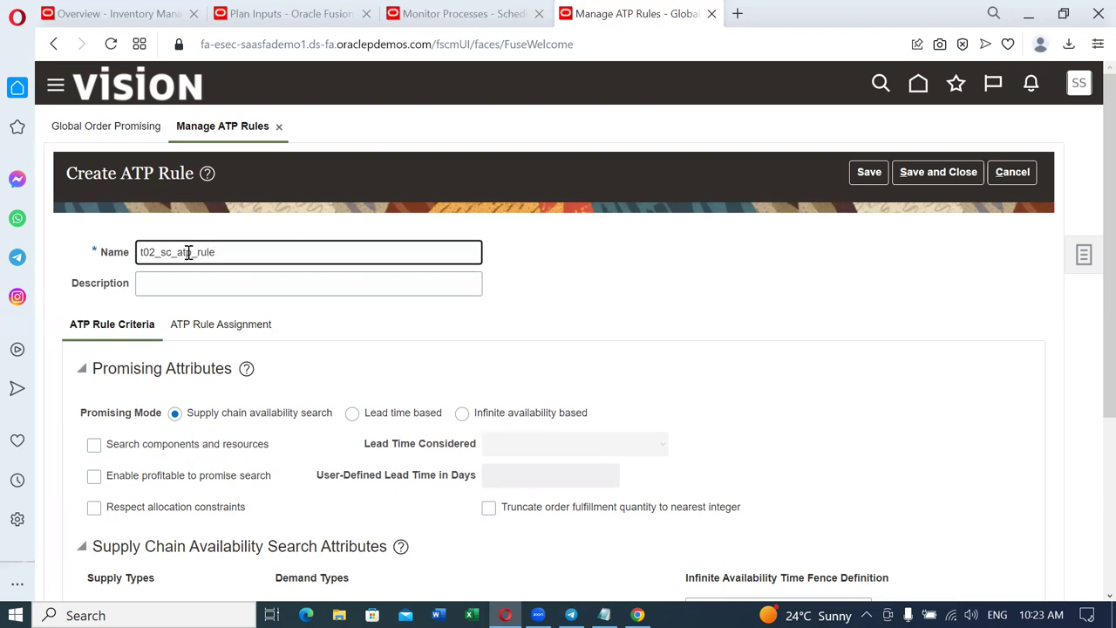
left_click_drag(258, 254, 14, 301)
key("ctrl+c")
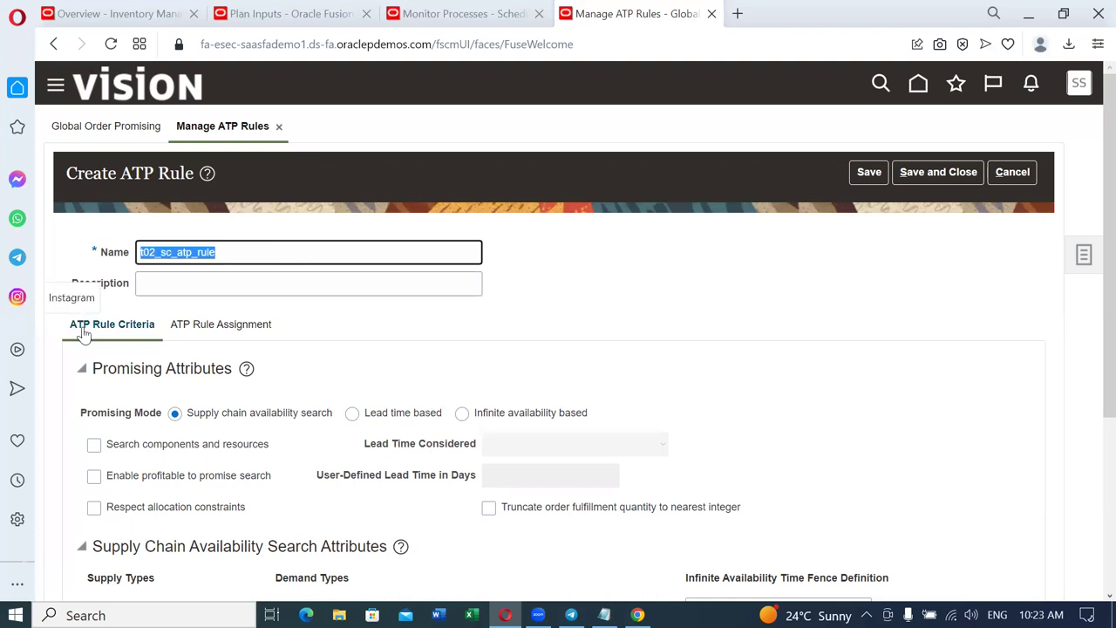
left_click(170, 288)
key("ctrl+v")
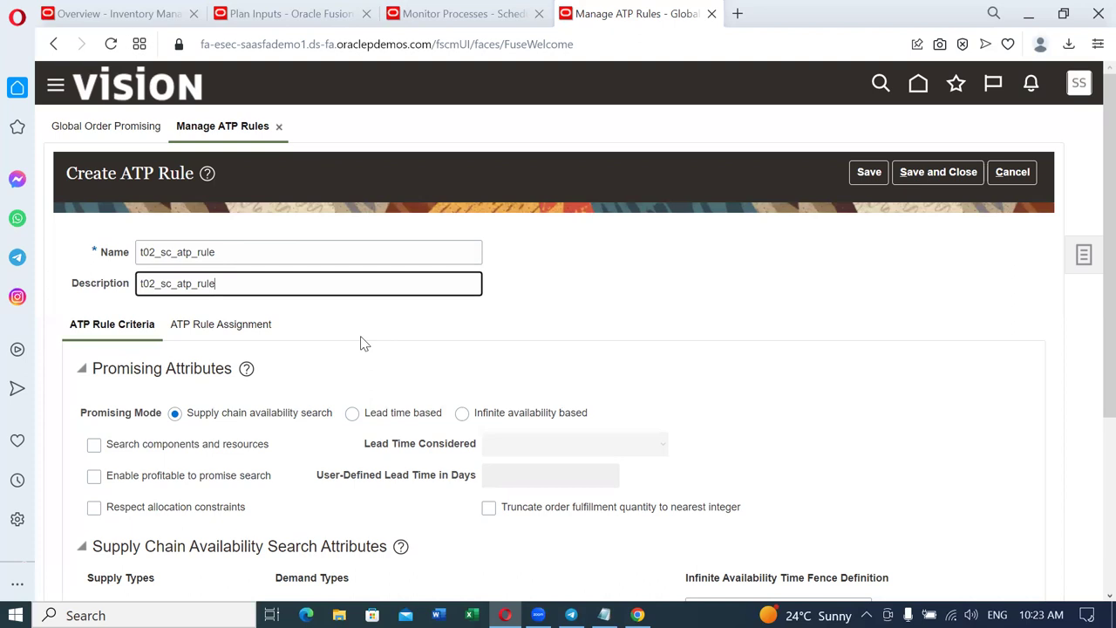
Step: Enable component and resource search, profitable to promise search, and respect for allocation constraints in the rule's promising attributes
scroll(365, 343, "down", 2)
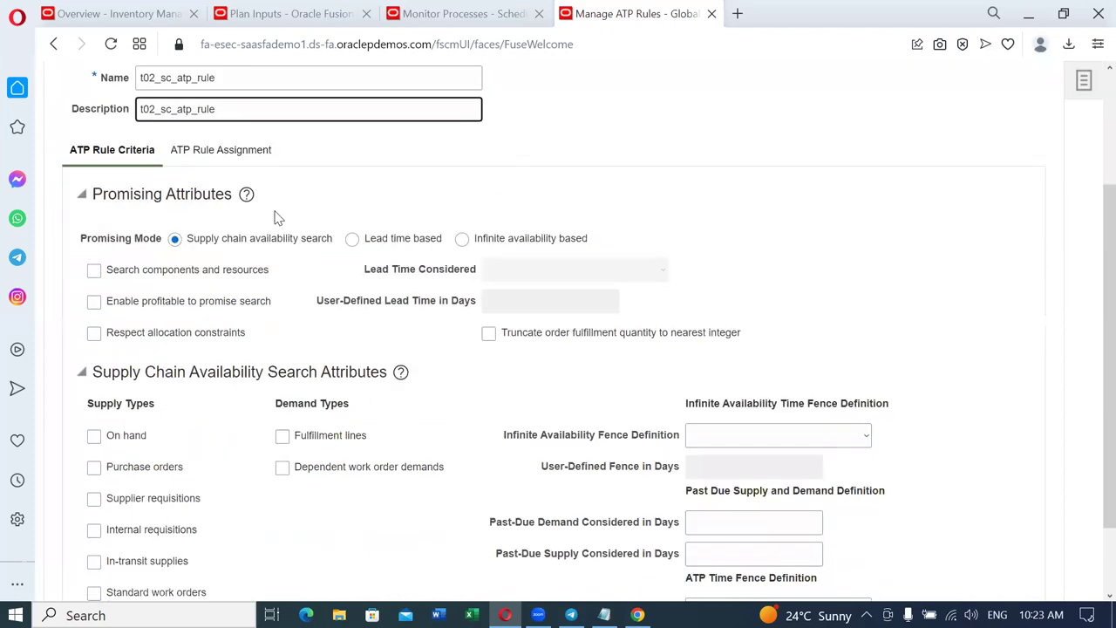
scroll(274, 216, "up", 1)
scroll(270, 262, "down", 2)
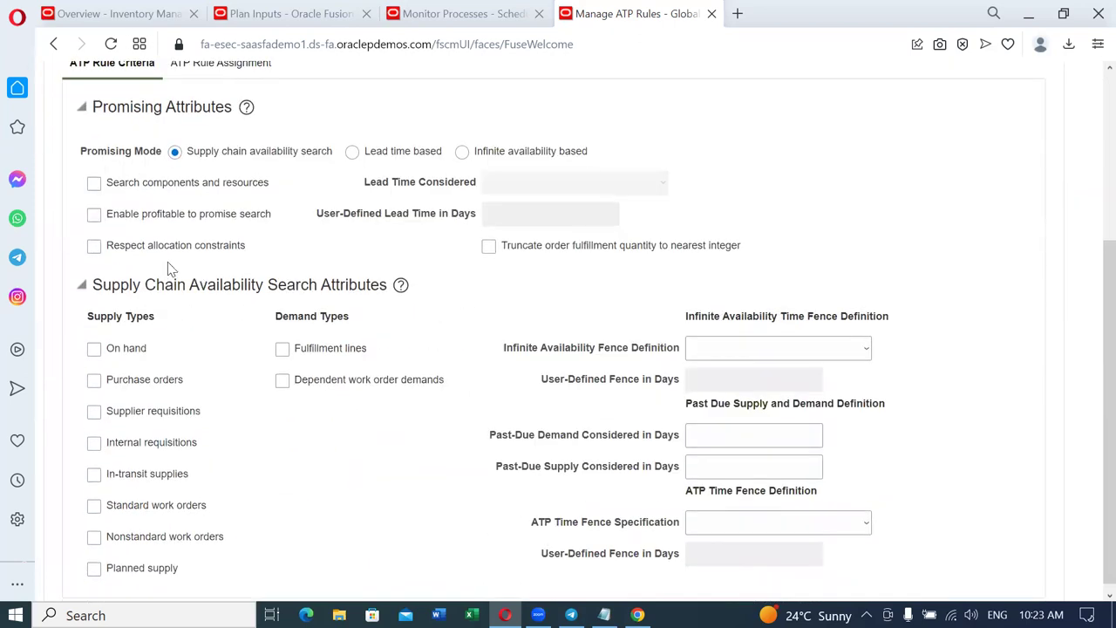
left_click(94, 185)
left_click(94, 215)
left_click(94, 246)
Step: Include on hand, purchase orders, supplier requisitions and internal requisitions as supply types in the ATP rule
left_click(94, 349)
left_click(94, 381)
left_click(94, 412)
left_click(94, 443)
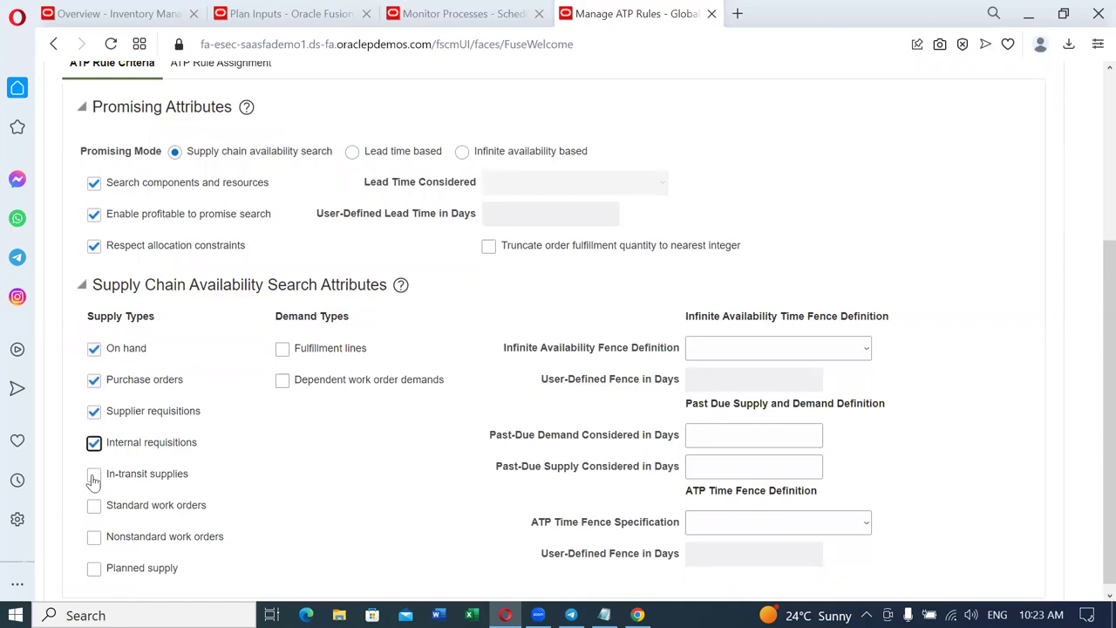
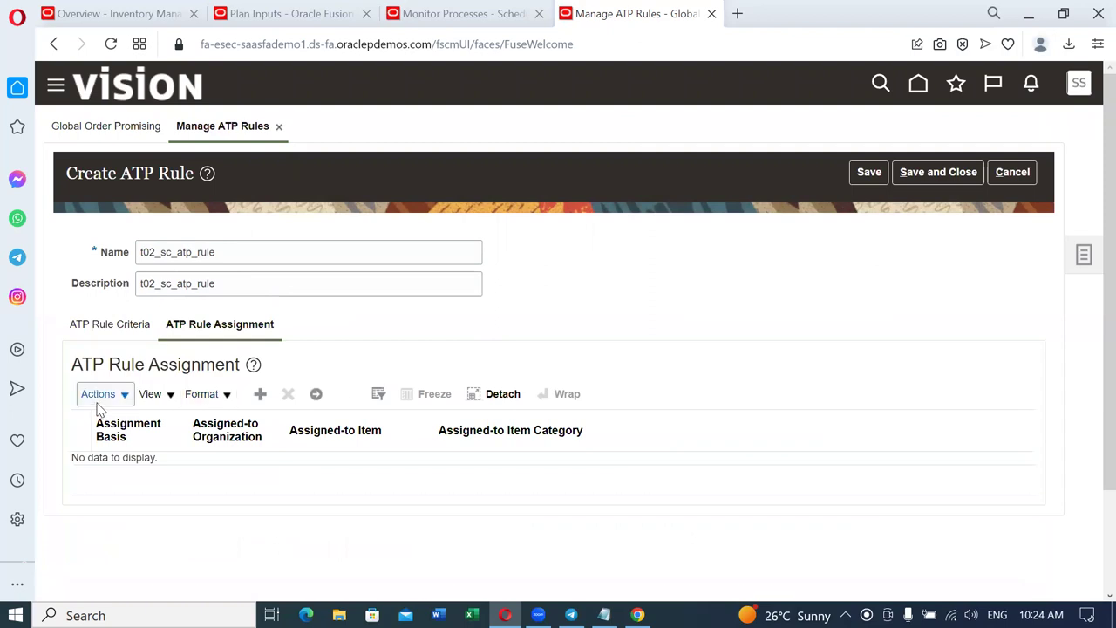
Step: Add an ATP rule assignment with the basis Item and organization for organization 001
left_click(110, 422)
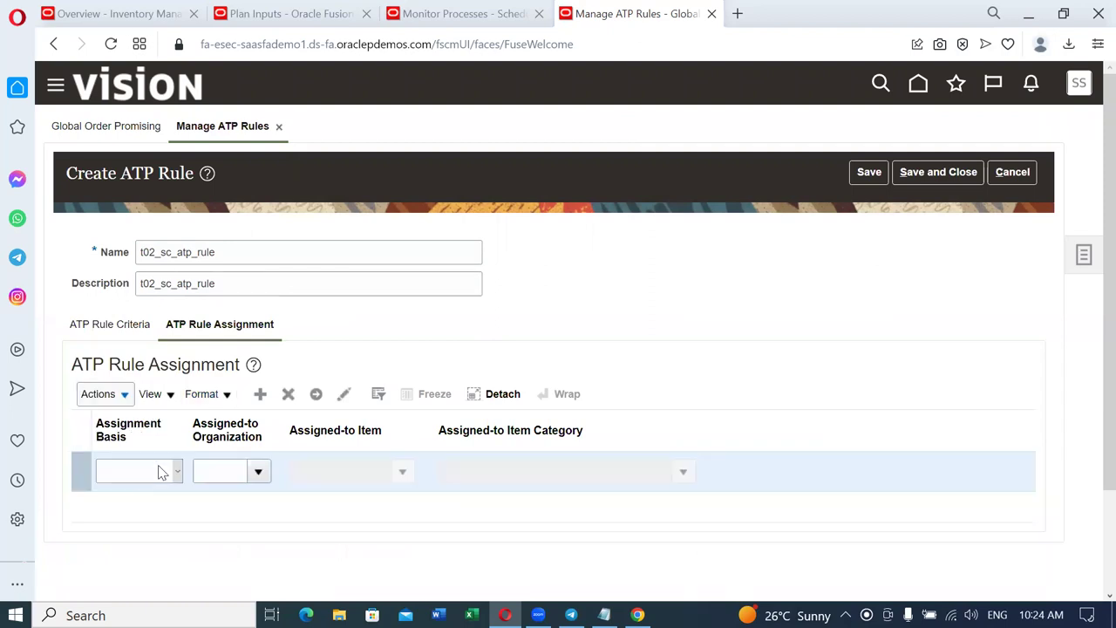
left_click(148, 473)
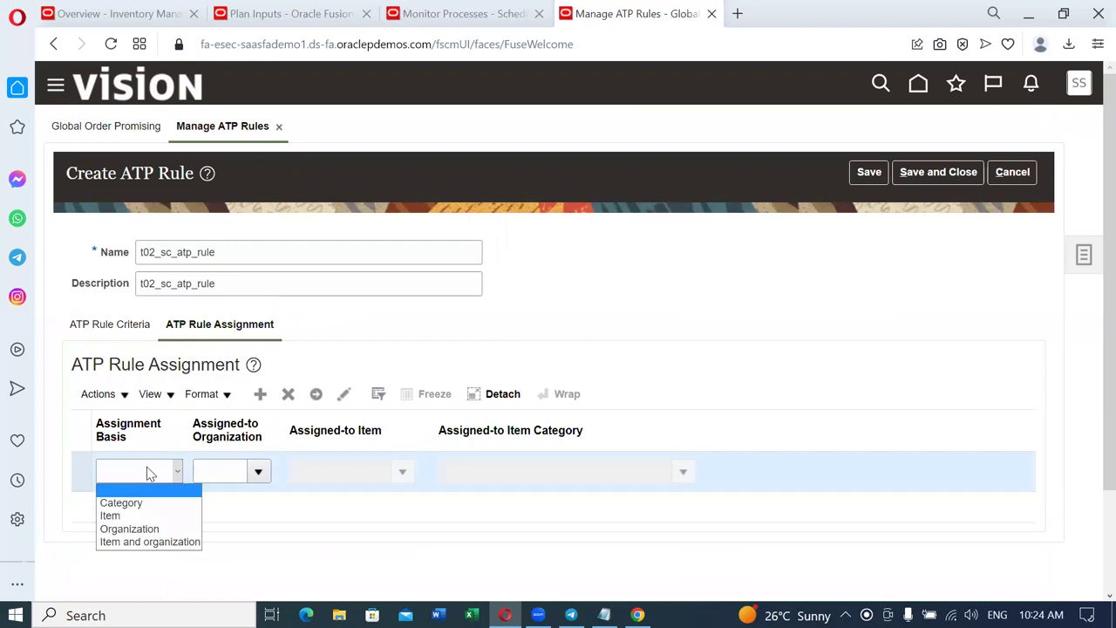
left_click(154, 543)
left_click(237, 472)
type("001")
key("Tab")
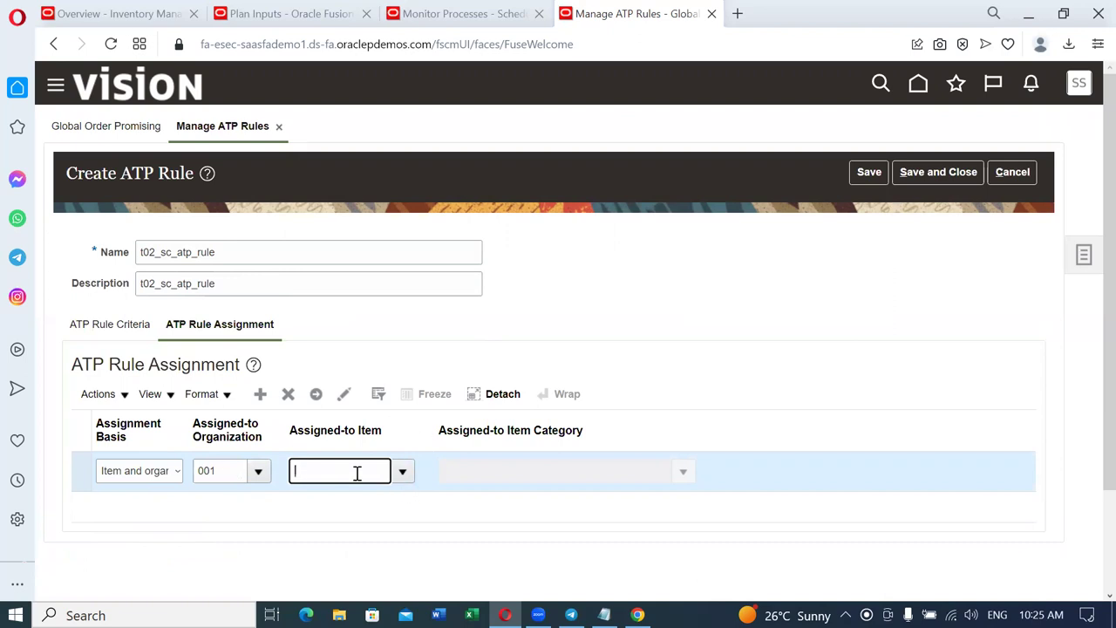
Step: Look up items starting with t02, assign t02_b_to_b_buy to the ATP rule, and save and close the rule
type("t02")
key("Tab")
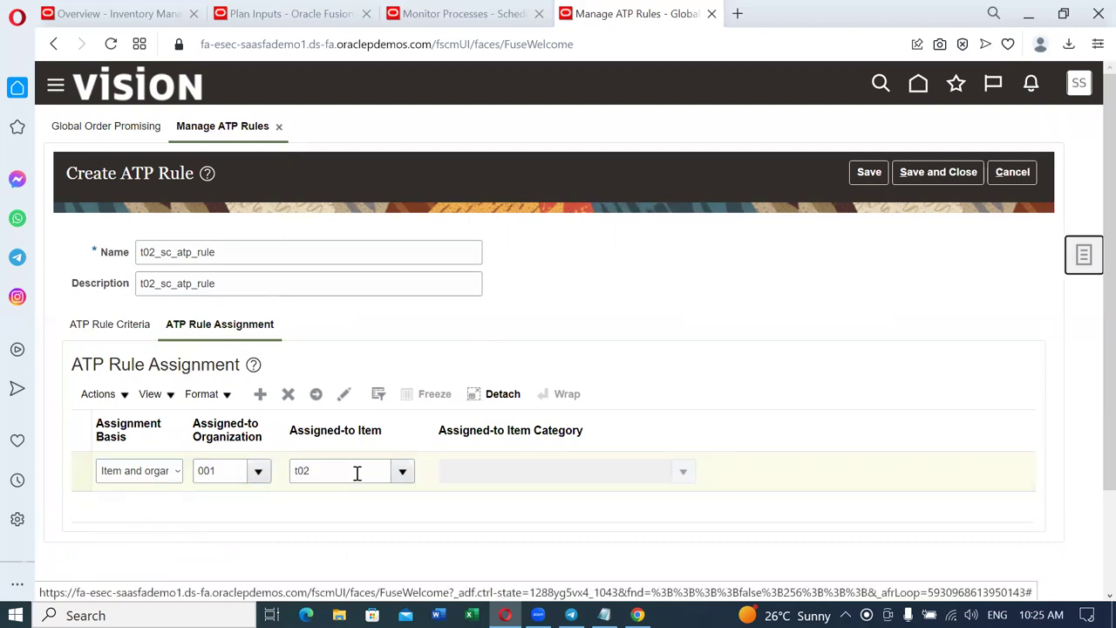
left_click(404, 473)
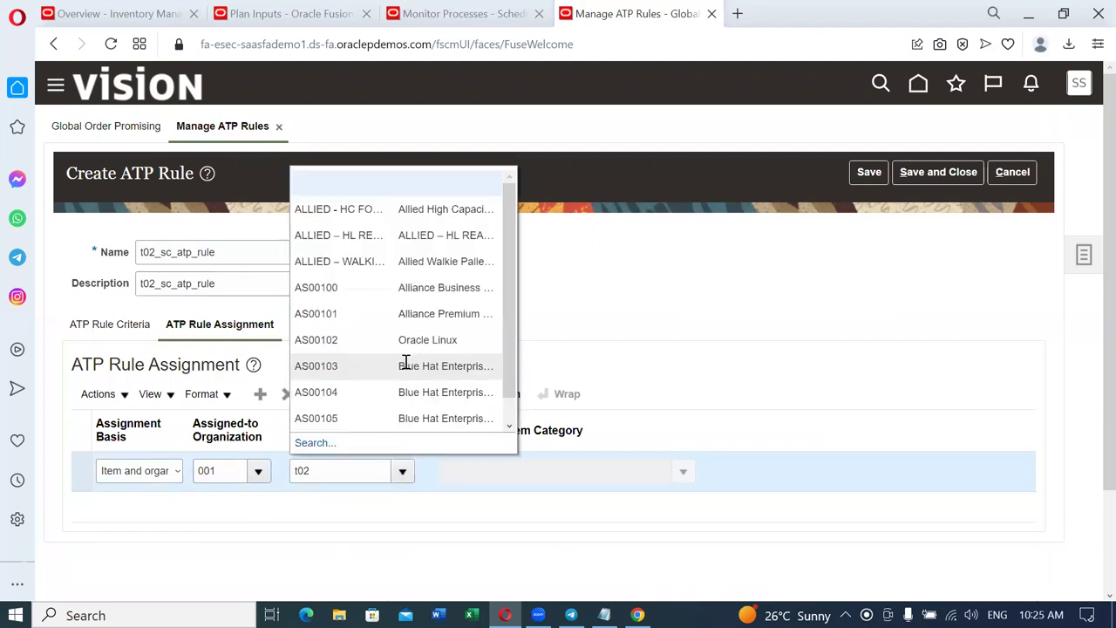
left_click(321, 443)
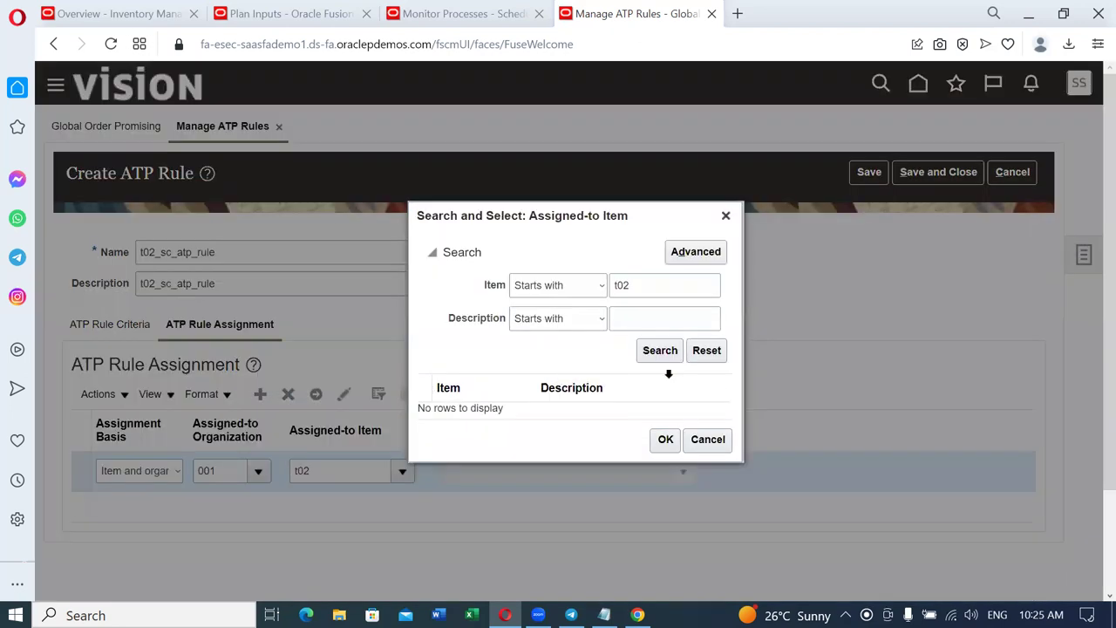
left_click(664, 357)
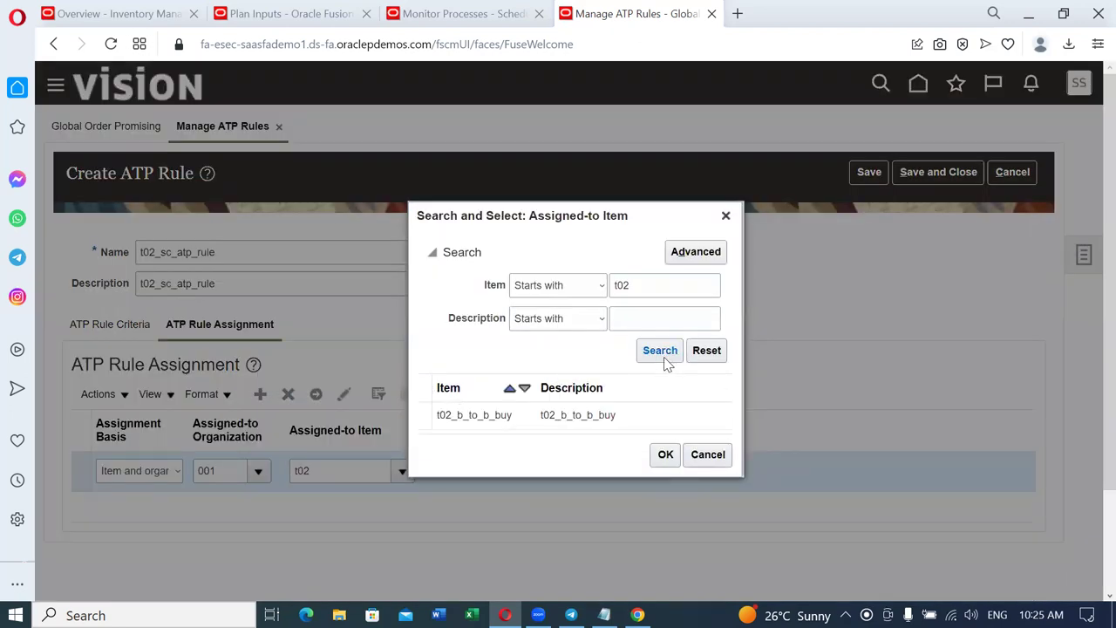
left_click(638, 412)
left_click(667, 448)
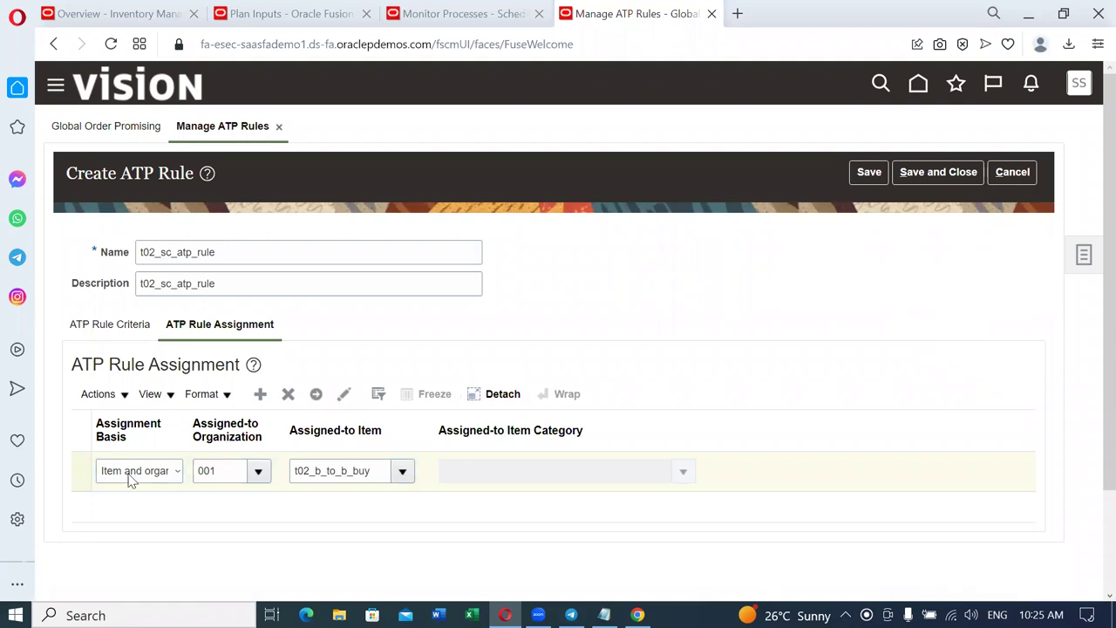
left_click(907, 173)
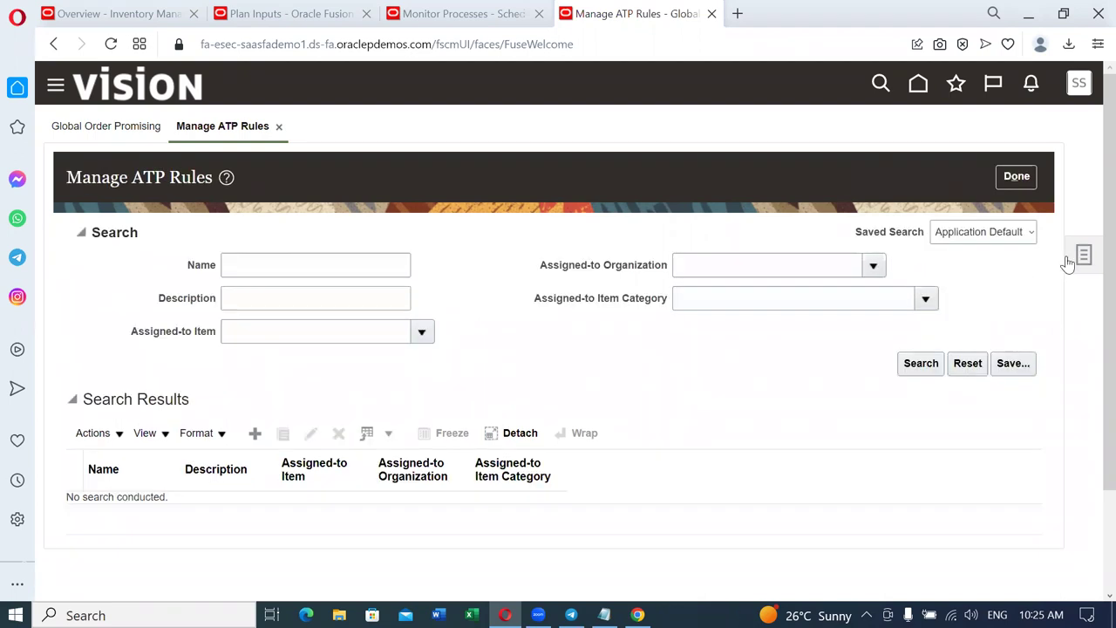
Step: Open Manage Assignment Sets and create an assignment set with t02_assign_set as its name and description
left_click(1081, 263)
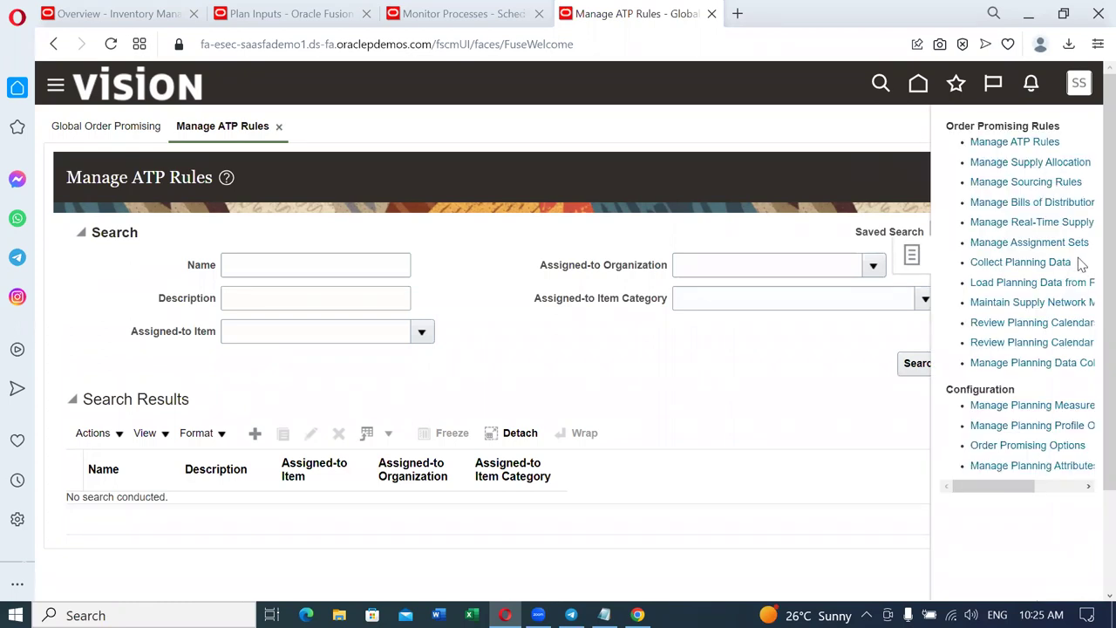
left_click(1032, 243)
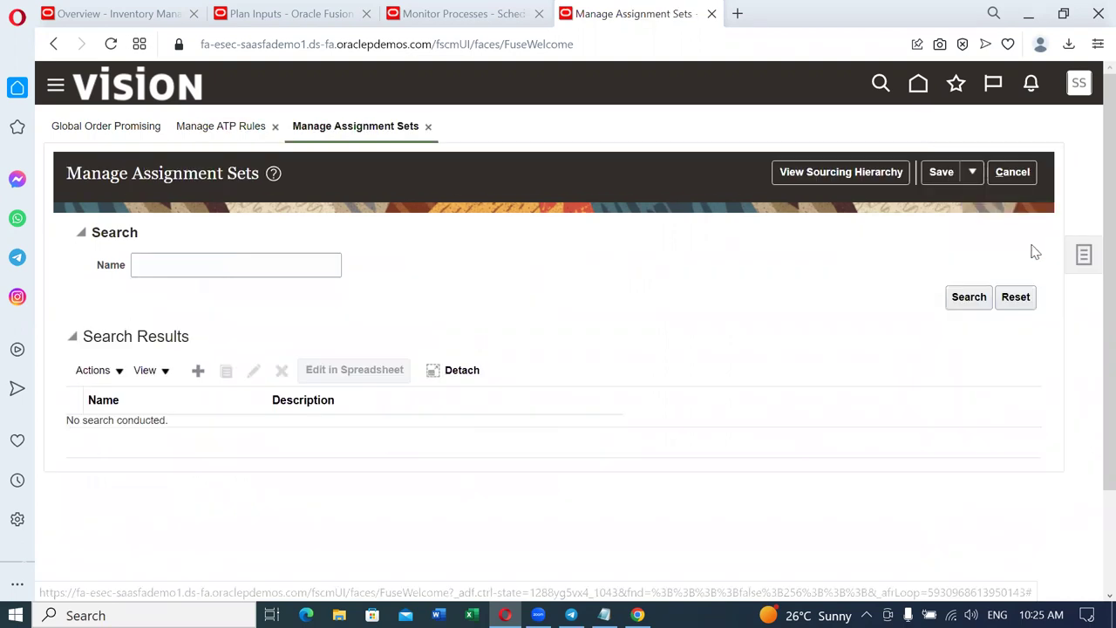
left_click(197, 373)
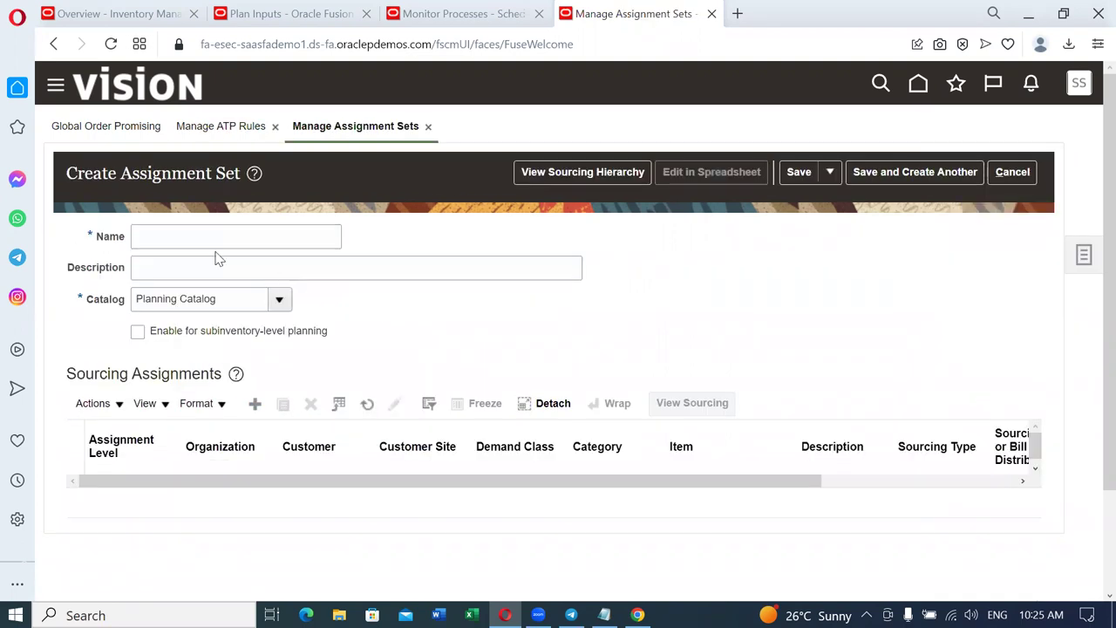
left_click(212, 238)
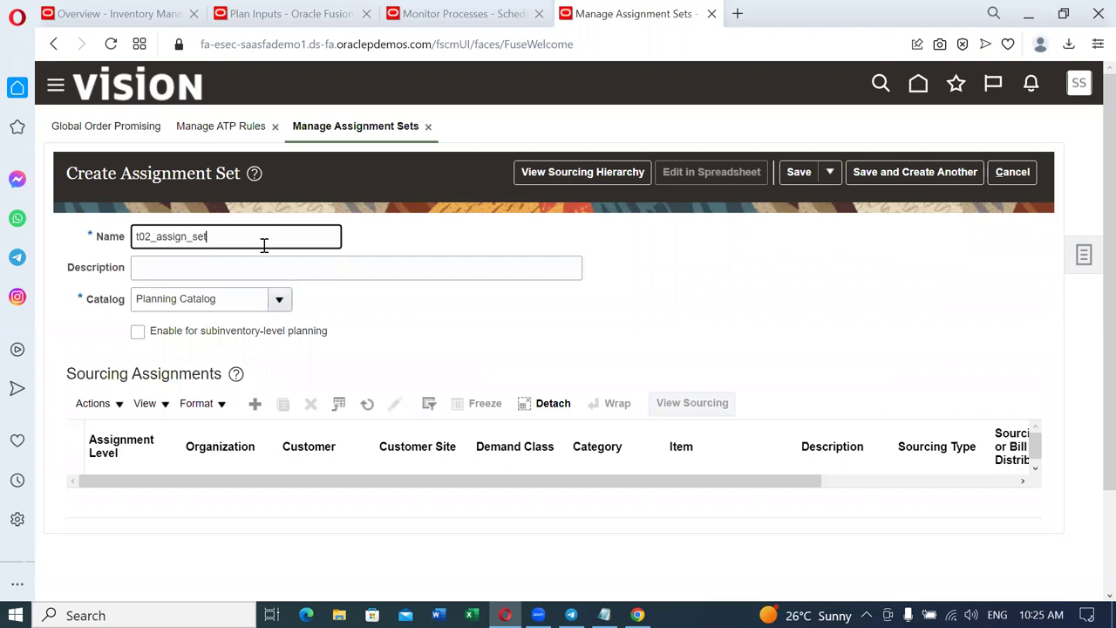
key("ctrl+a")
key("ctrl+c")
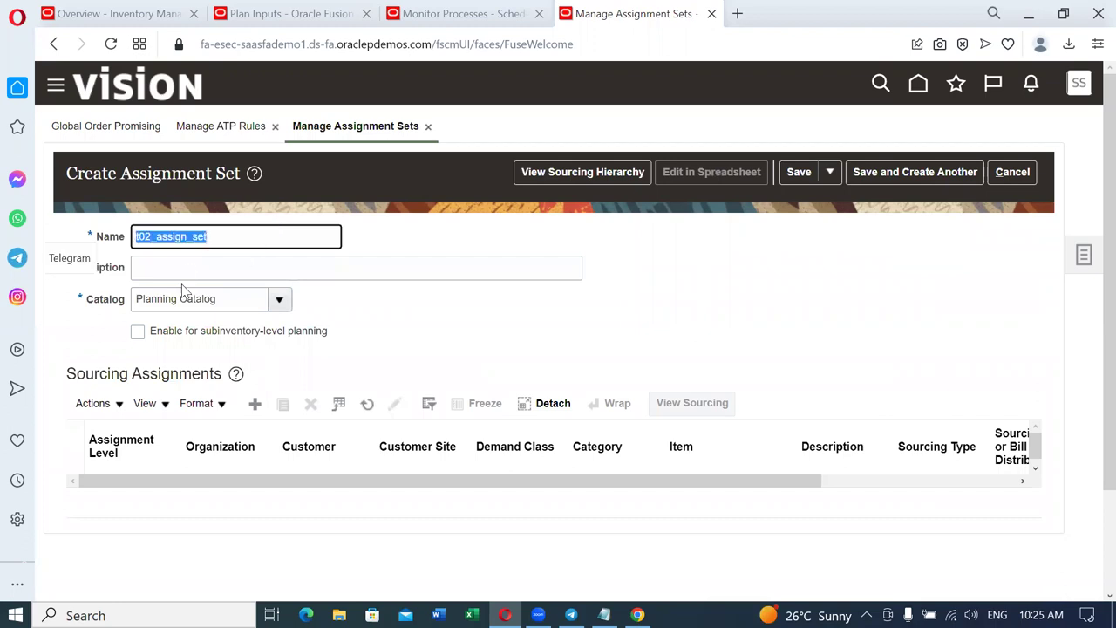
left_click(186, 273)
key("ctrl+v")
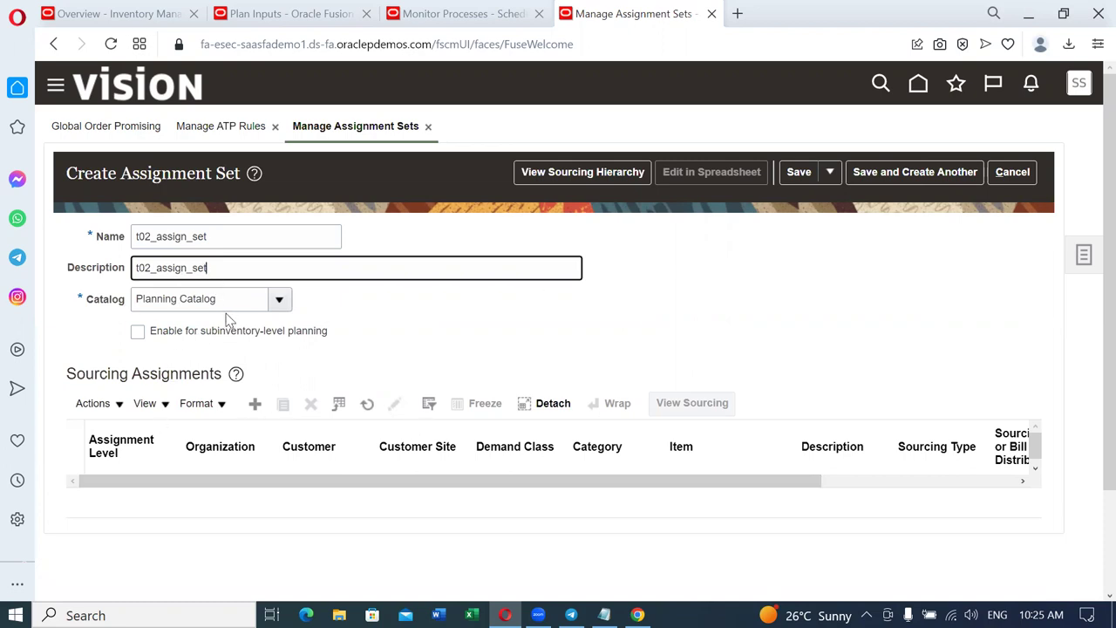
Step: Add a sourcing assignment at the Item and organization level for organization 001 and item t02_b_to_b_buy
left_click(255, 403)
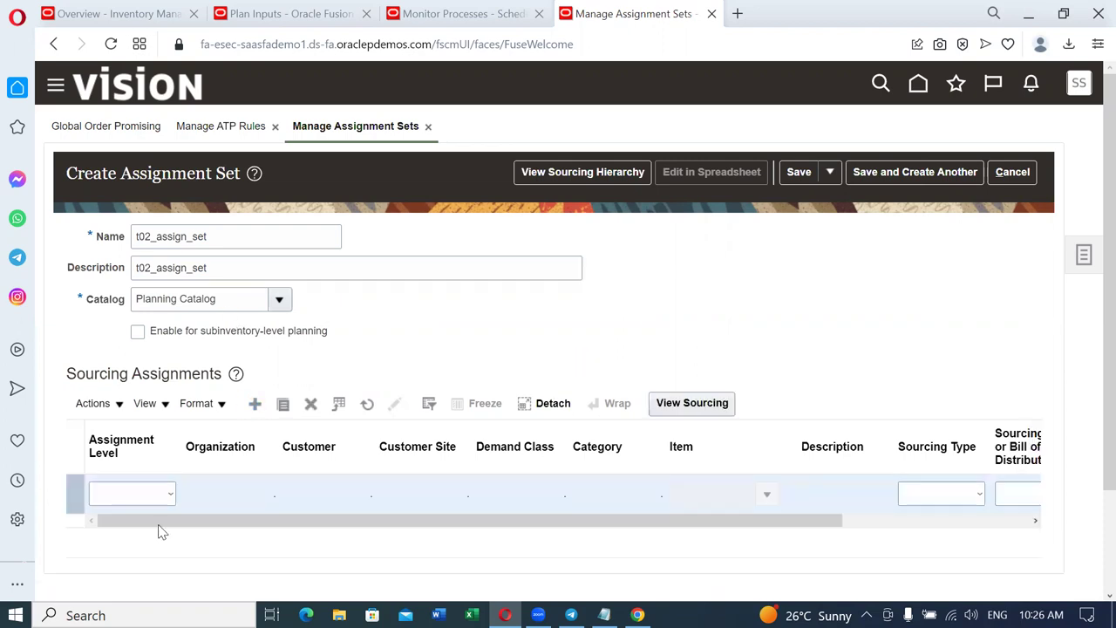
left_click(144, 497)
left_click(157, 471)
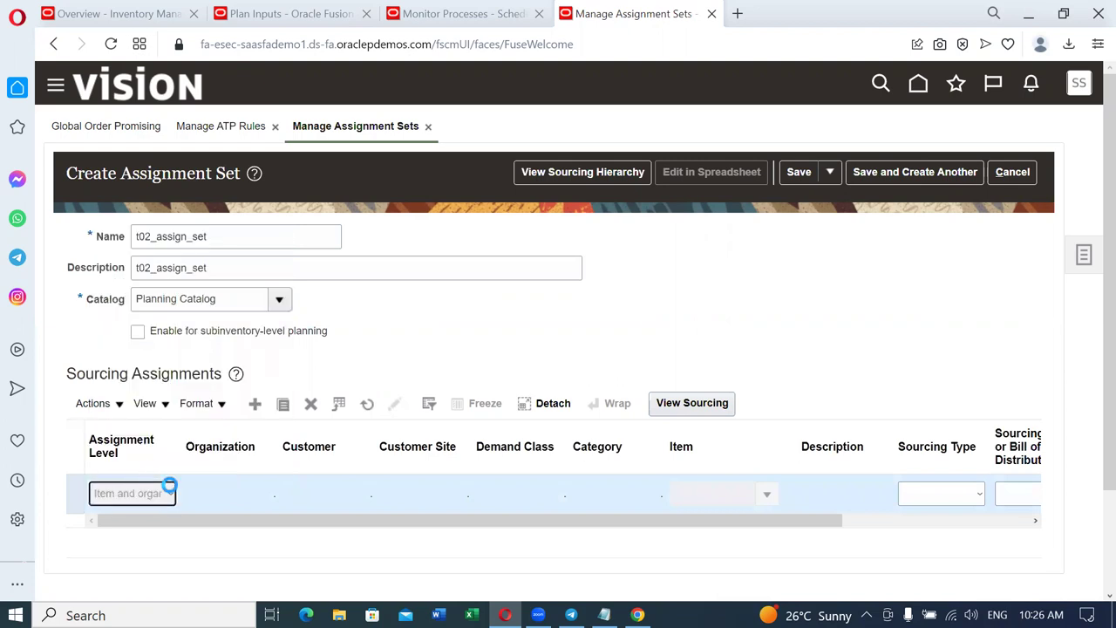
left_click(220, 501)
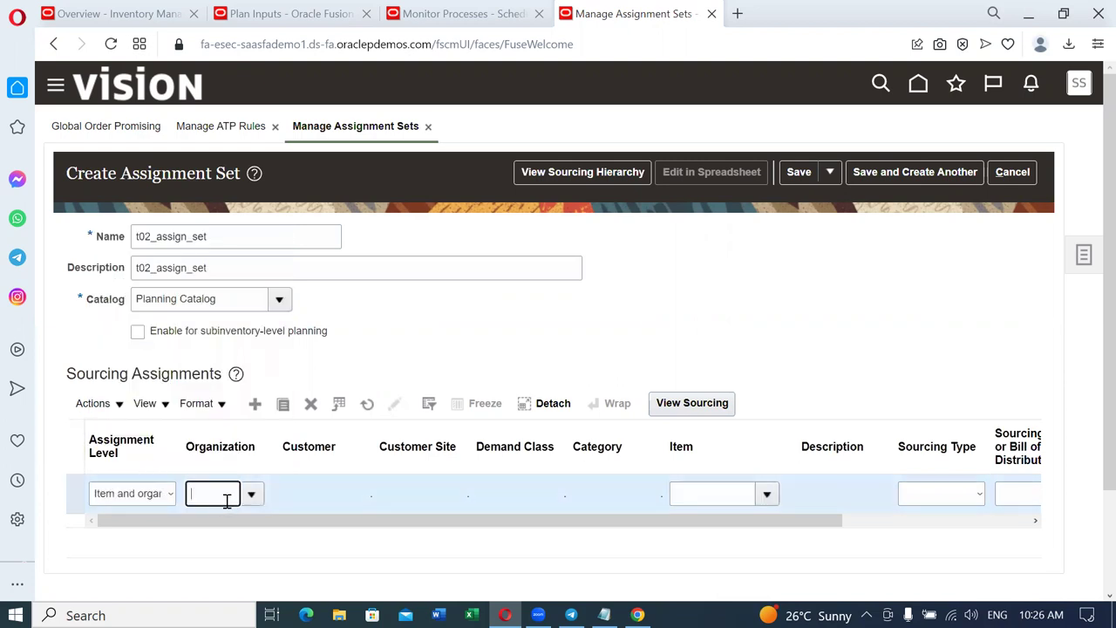
key("Tab")
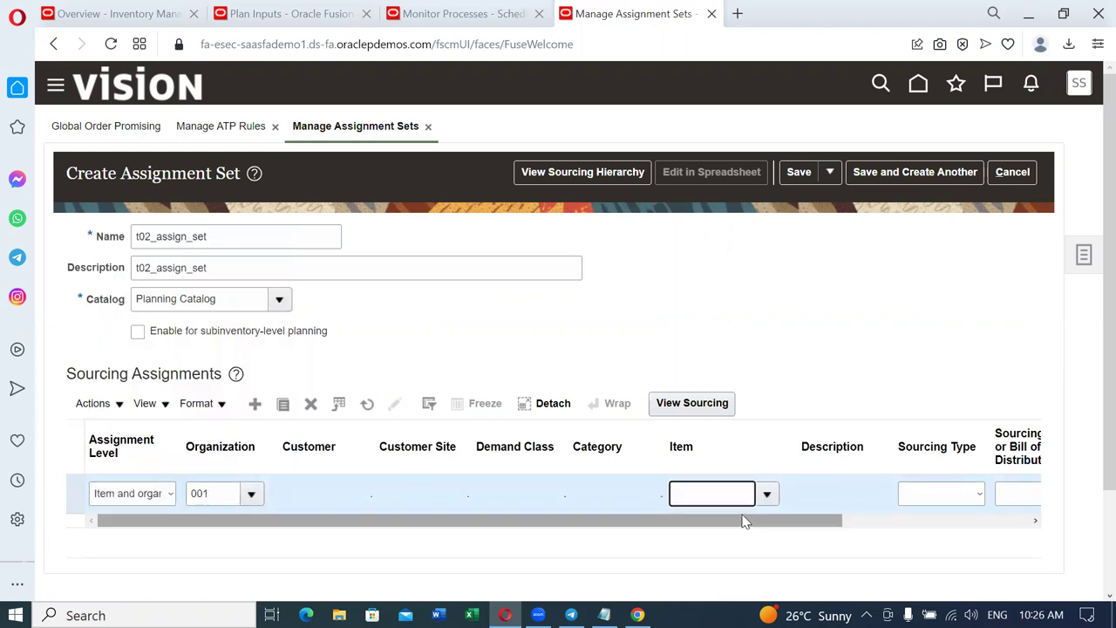
type("t02")
key("Tab")
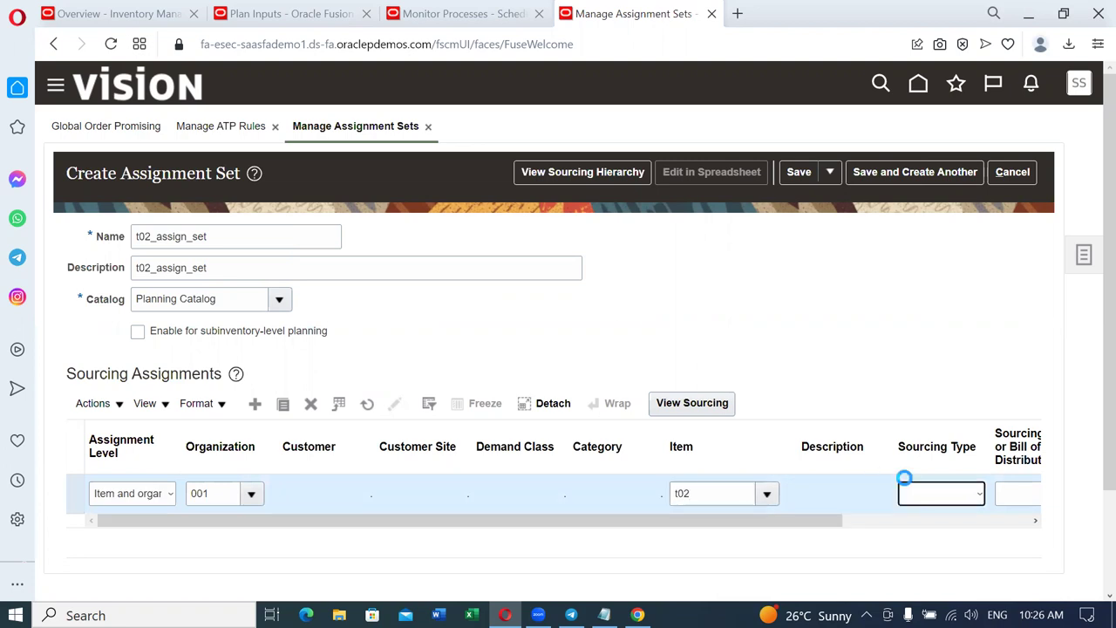
Step: Set the assignment's sourcing type to Sourcing rule and select t02_Buy as its sourcing rule
left_click(933, 498)
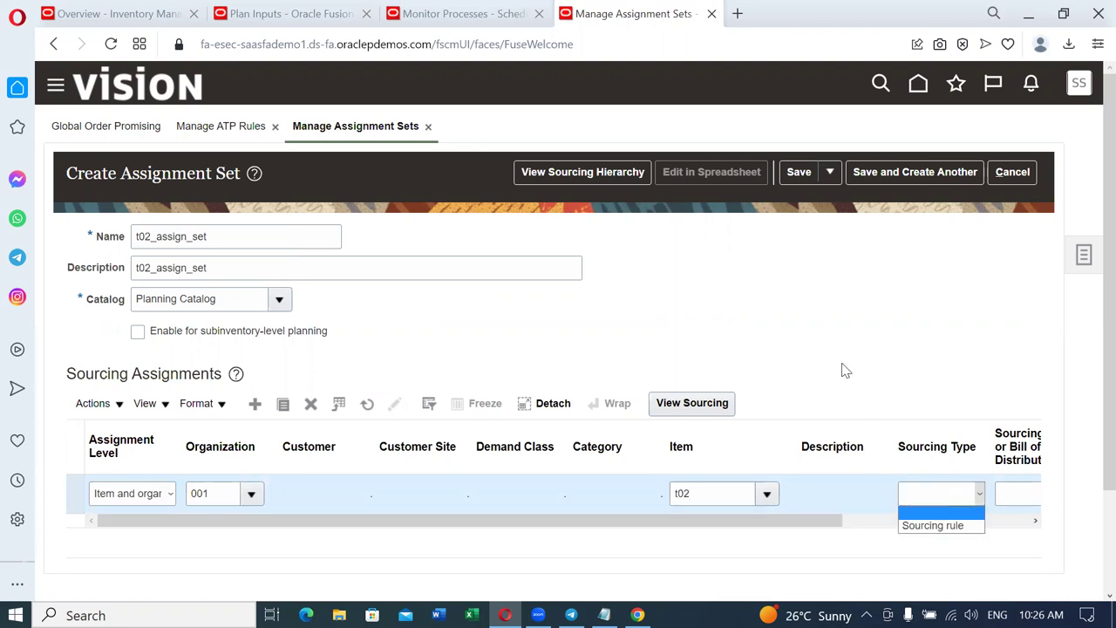
left_click(937, 525)
left_click_drag(811, 522, 916, 529)
left_click(912, 494)
type("t02")
left_click(730, 387)
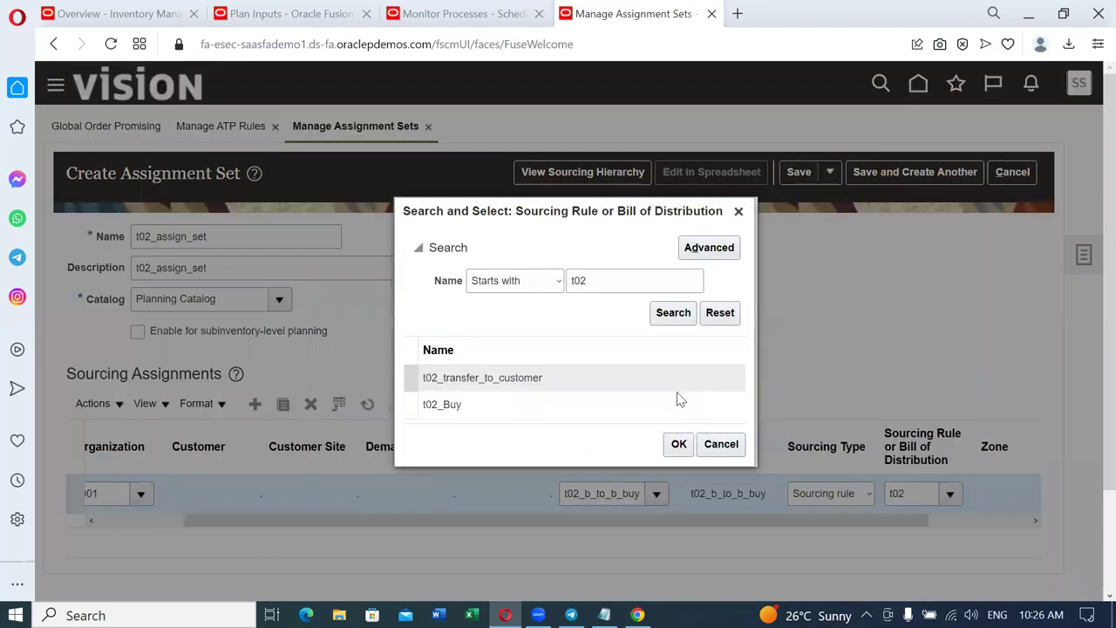
left_click(523, 416)
left_click(679, 449)
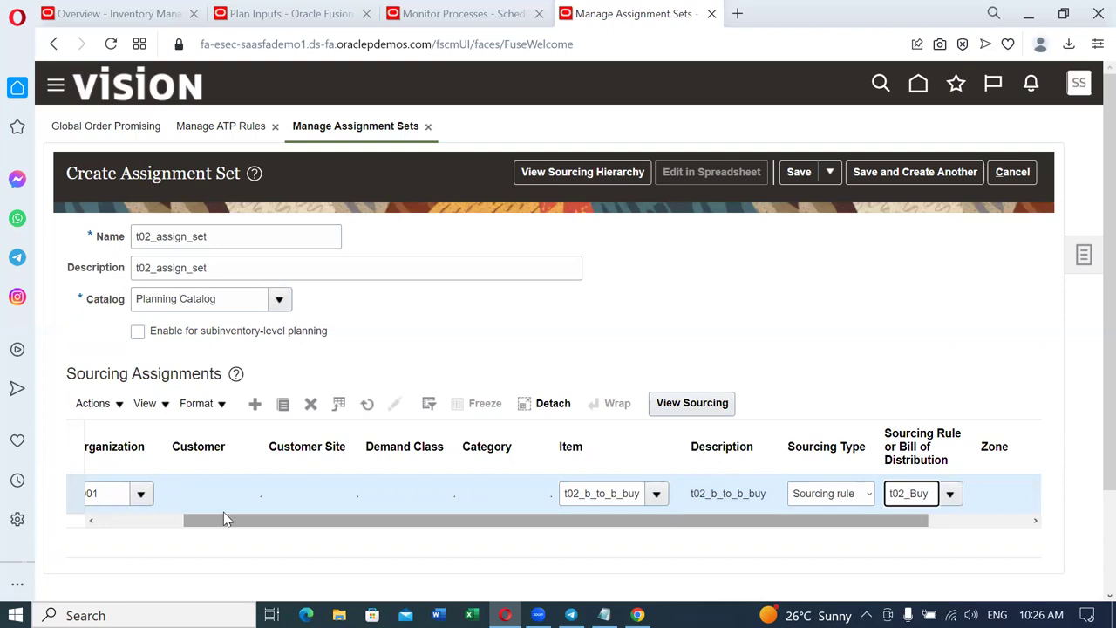
Step: Add a second sourcing assignment at the Item level for item t02_b_to_b_buy
left_click_drag(247, 521, 166, 521)
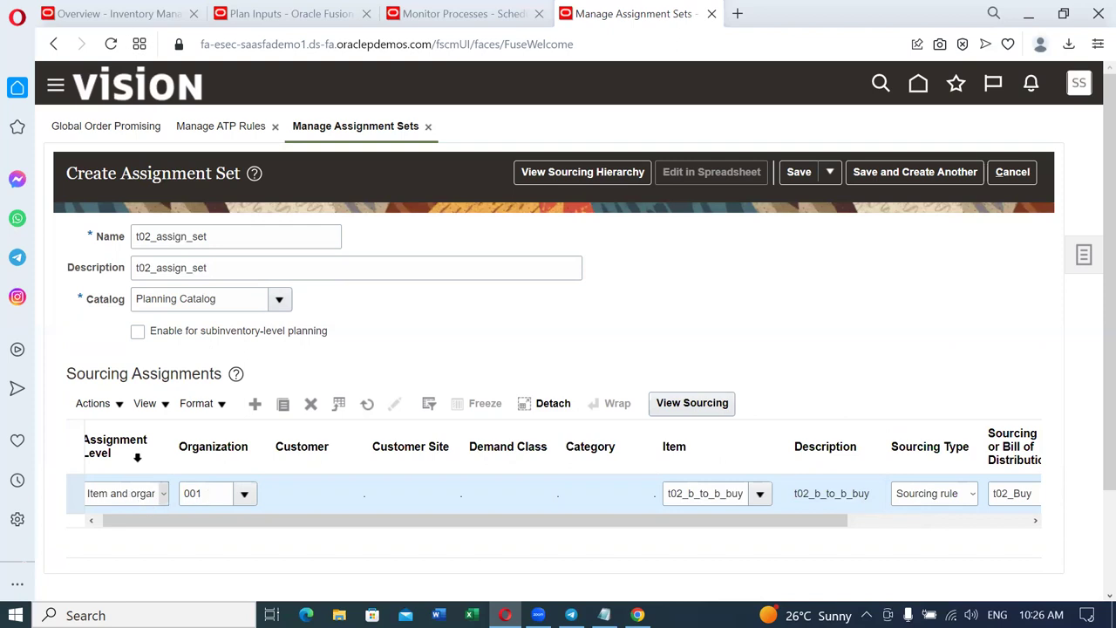
left_click(254, 403)
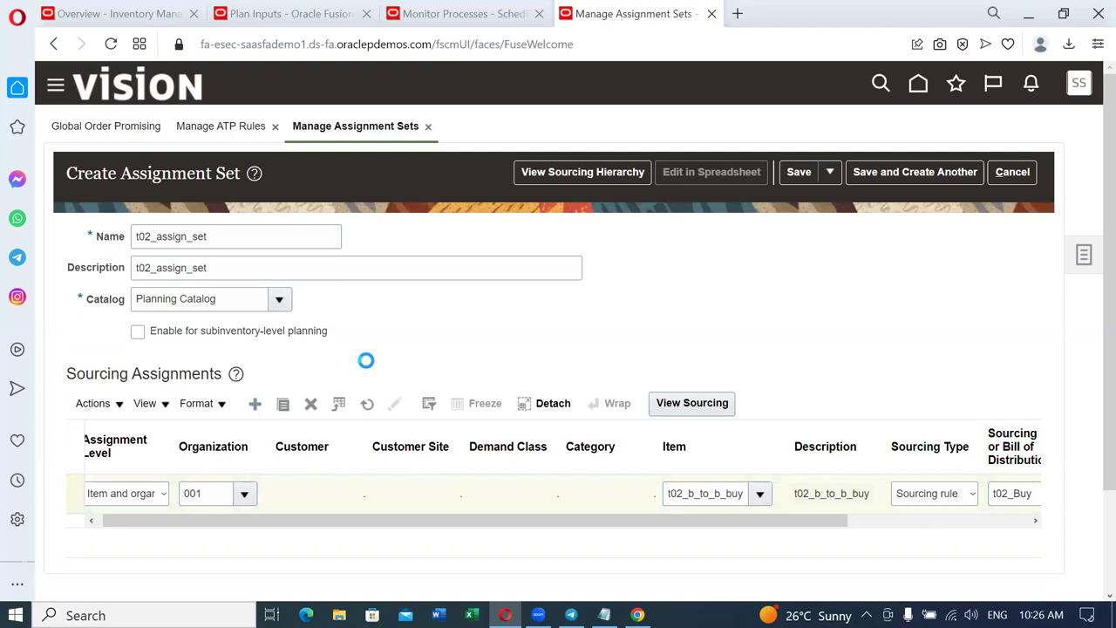
left_click(128, 497)
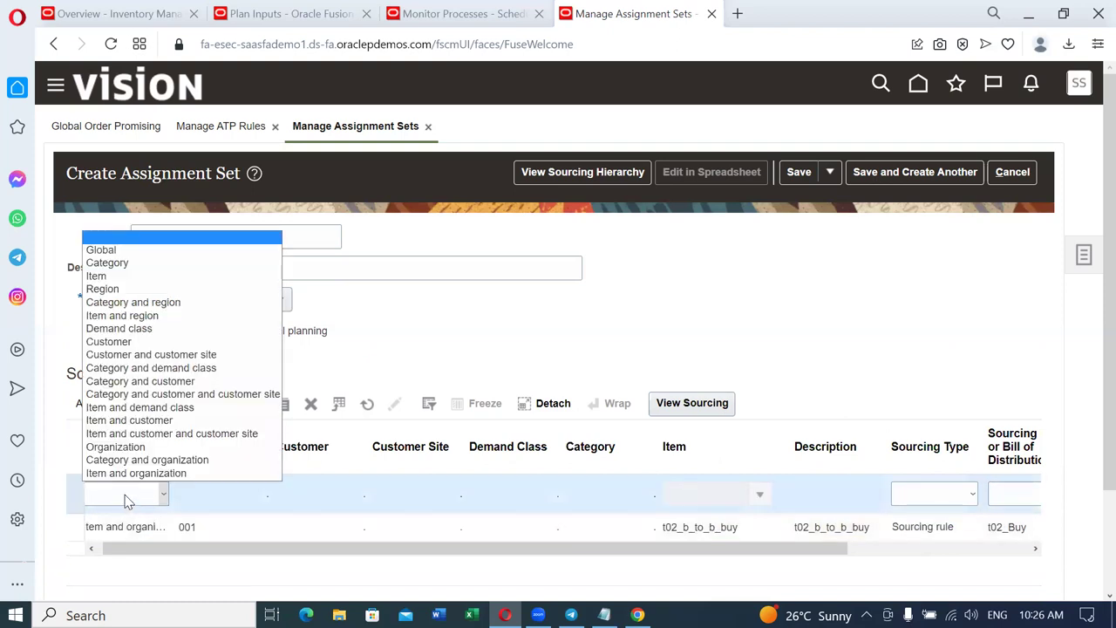
left_click(141, 281)
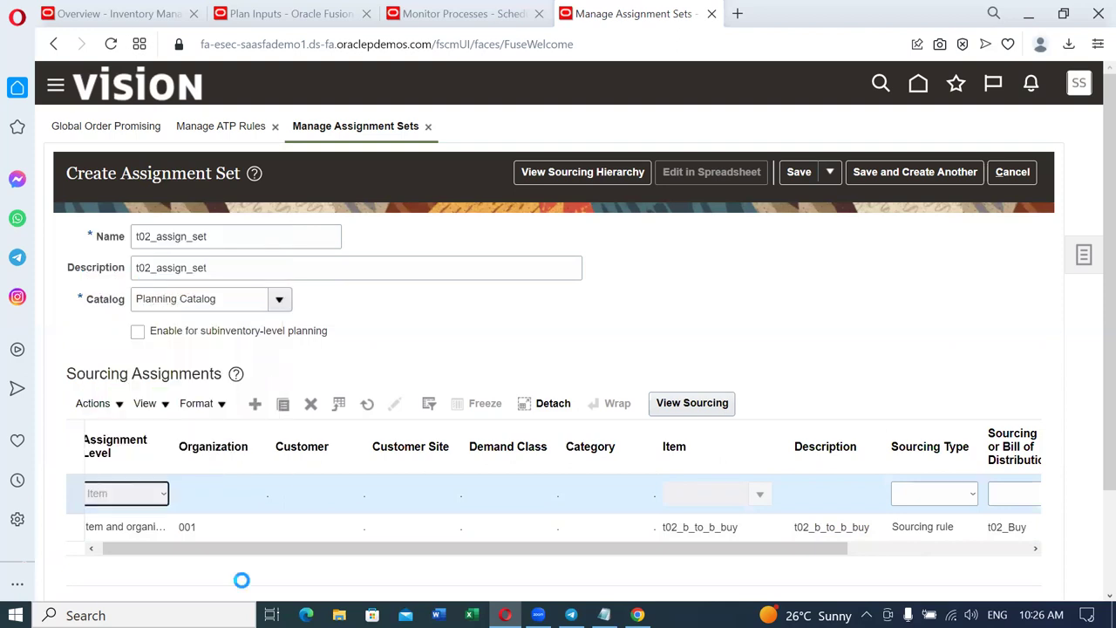
left_click_drag(253, 548, 229, 559)
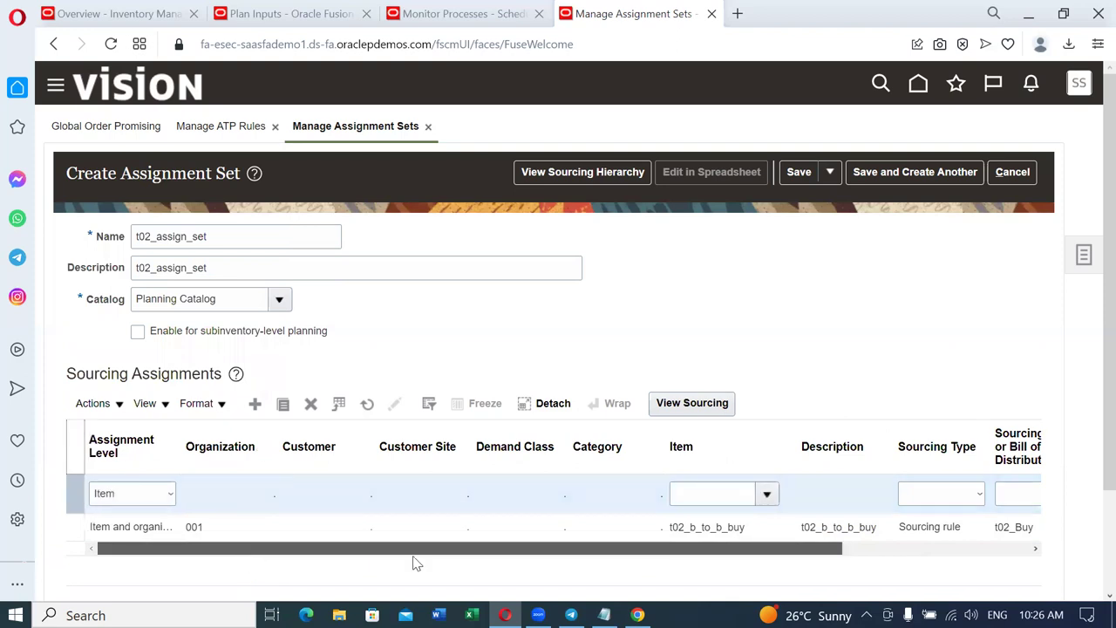
left_click(731, 493)
type("T02")
key("Tab")
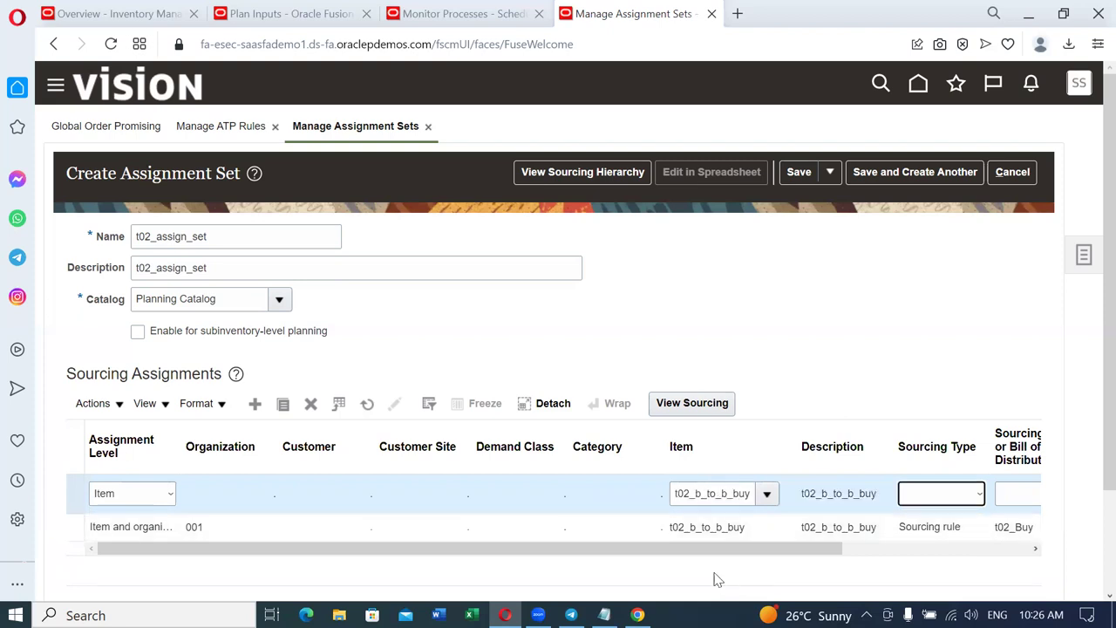
Step: Set the Item-level assignment's sourcing type to Sourcing rule and select t02_transfer_to_customer as its rule
left_click(946, 497)
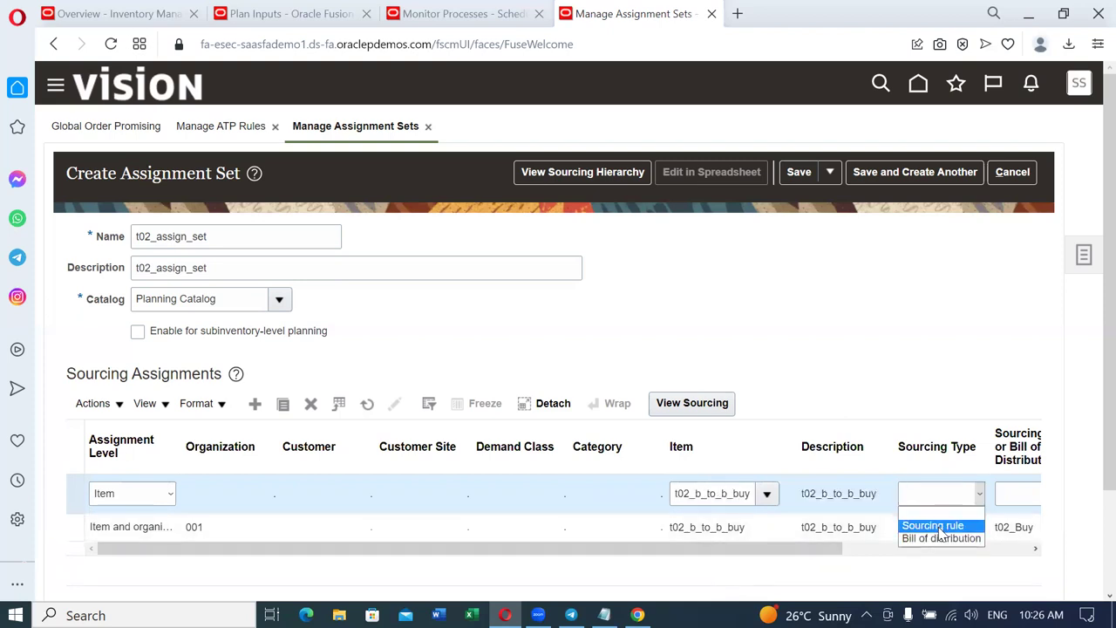
left_click(941, 526)
left_click_drag(847, 546, 926, 558)
left_click(910, 495)
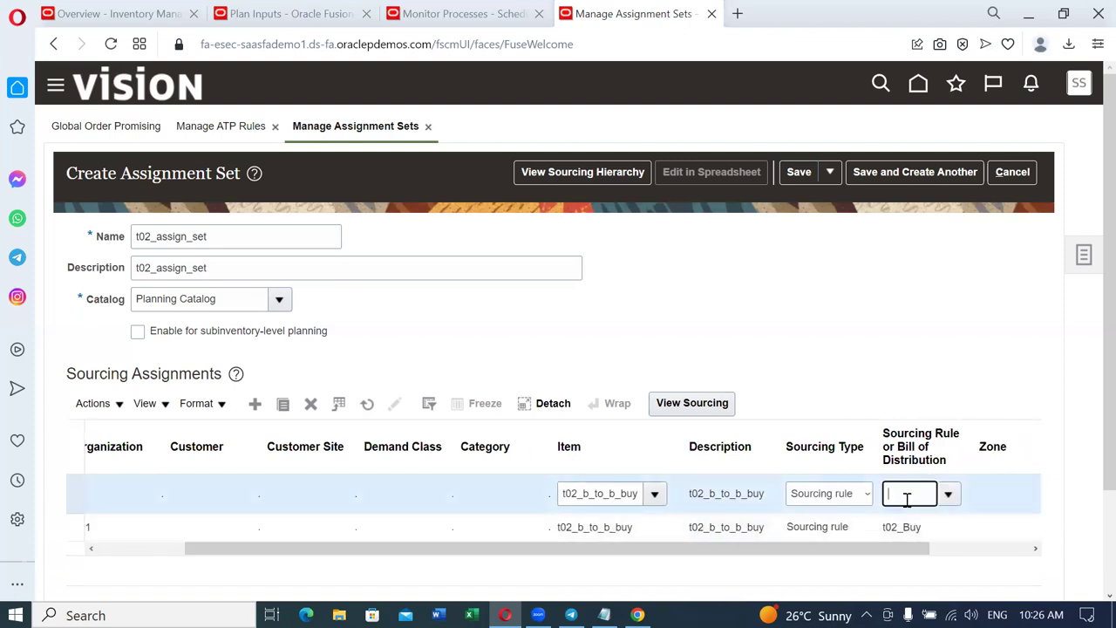
key("Tab")
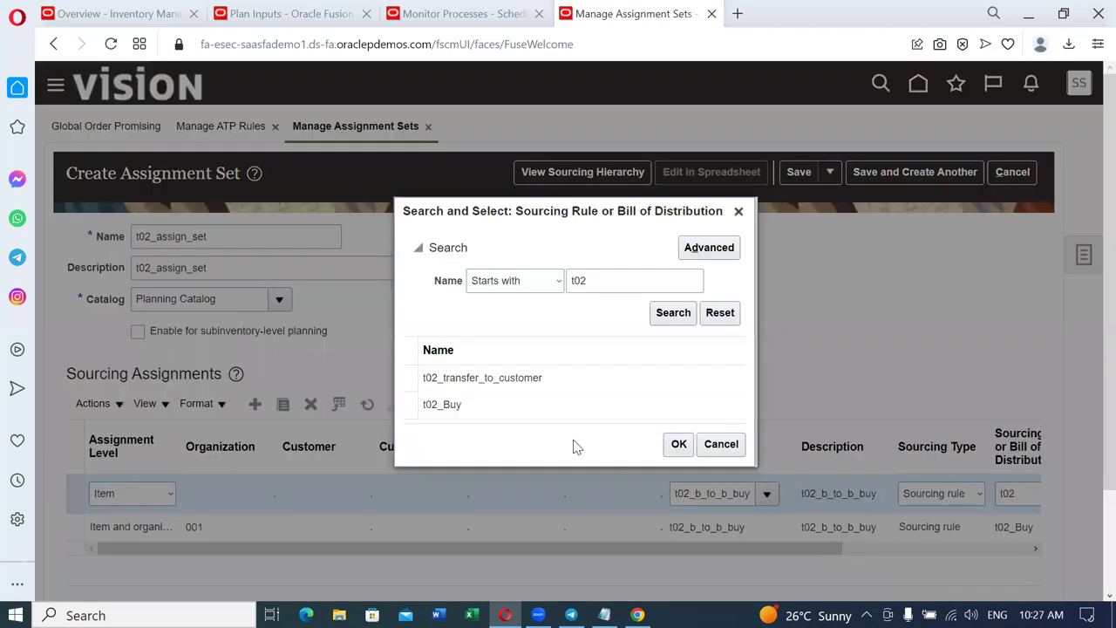
left_click(551, 382)
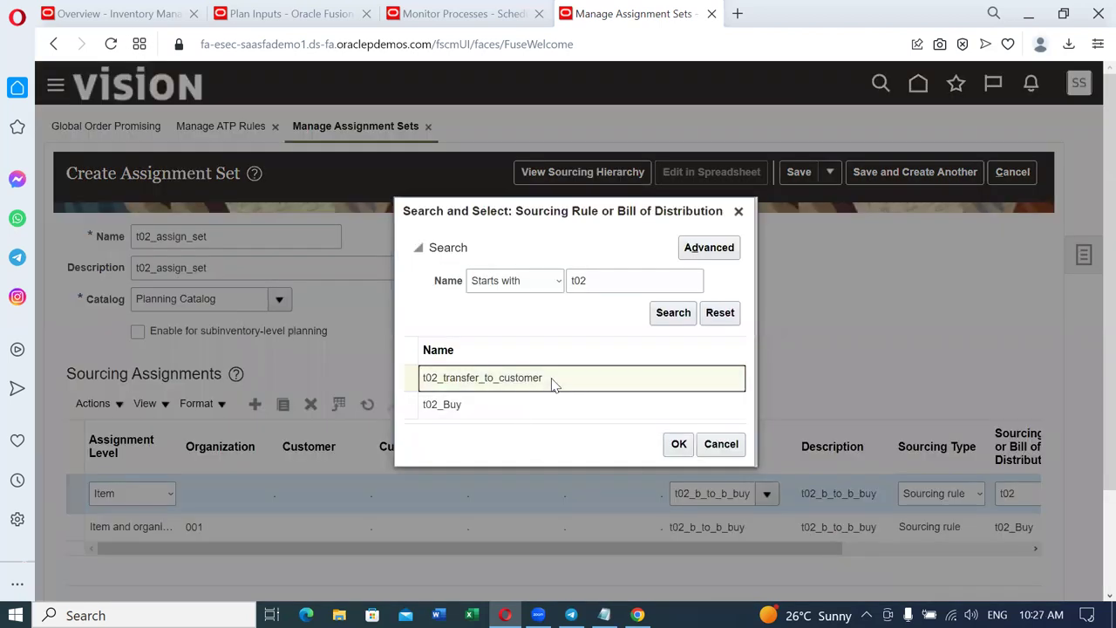
left_click(677, 444)
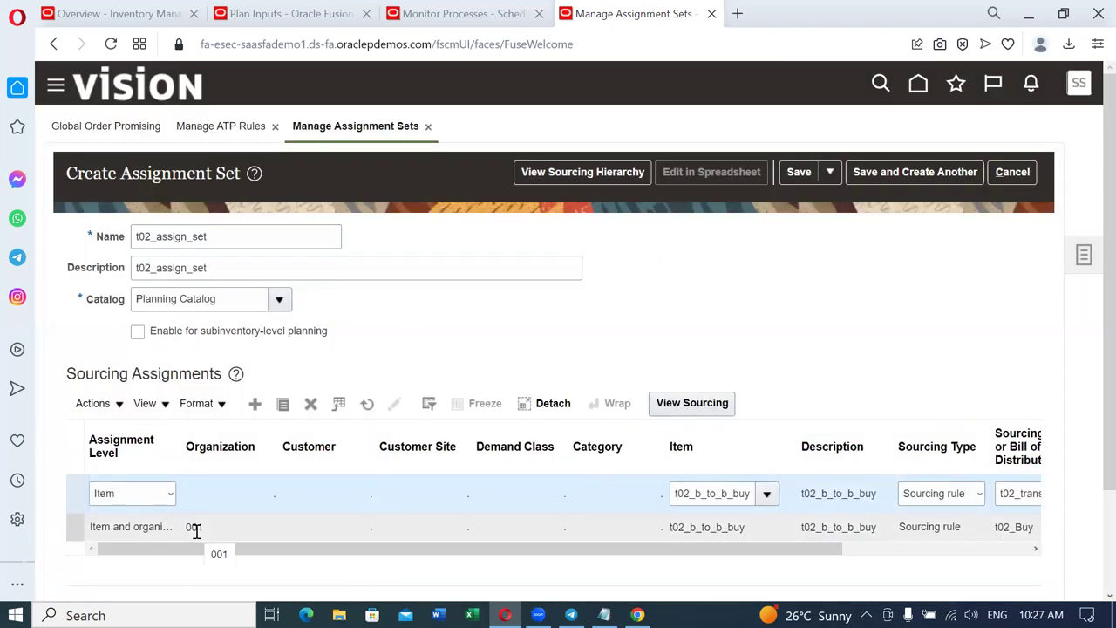
Step: Review the Item-level assignment and its level options, then save and close the assignment set
left_click(137, 498)
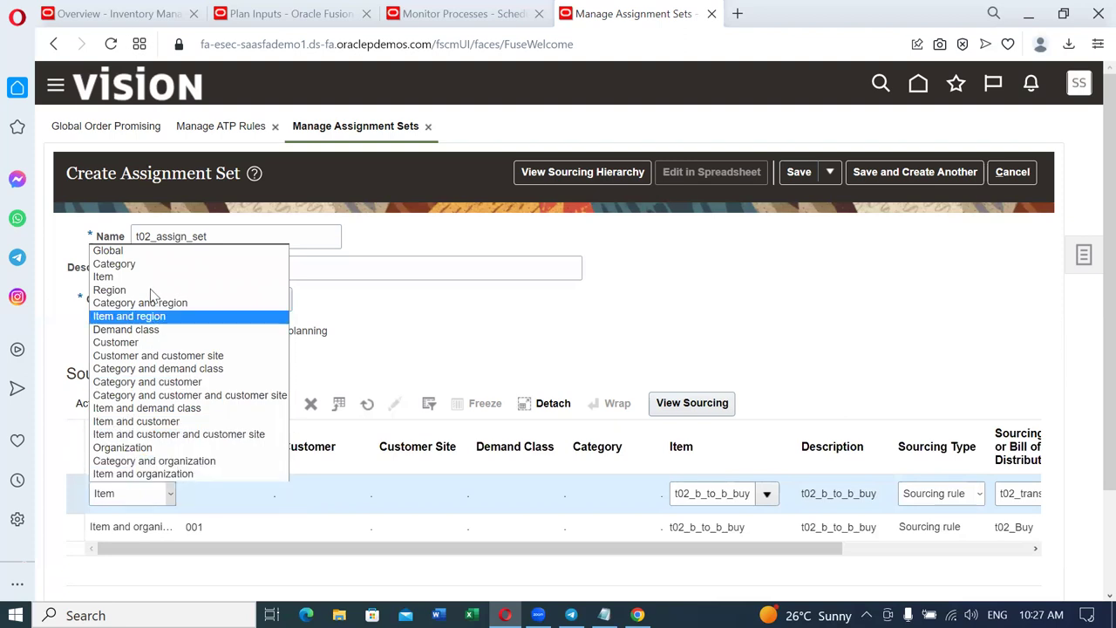
left_click(639, 332)
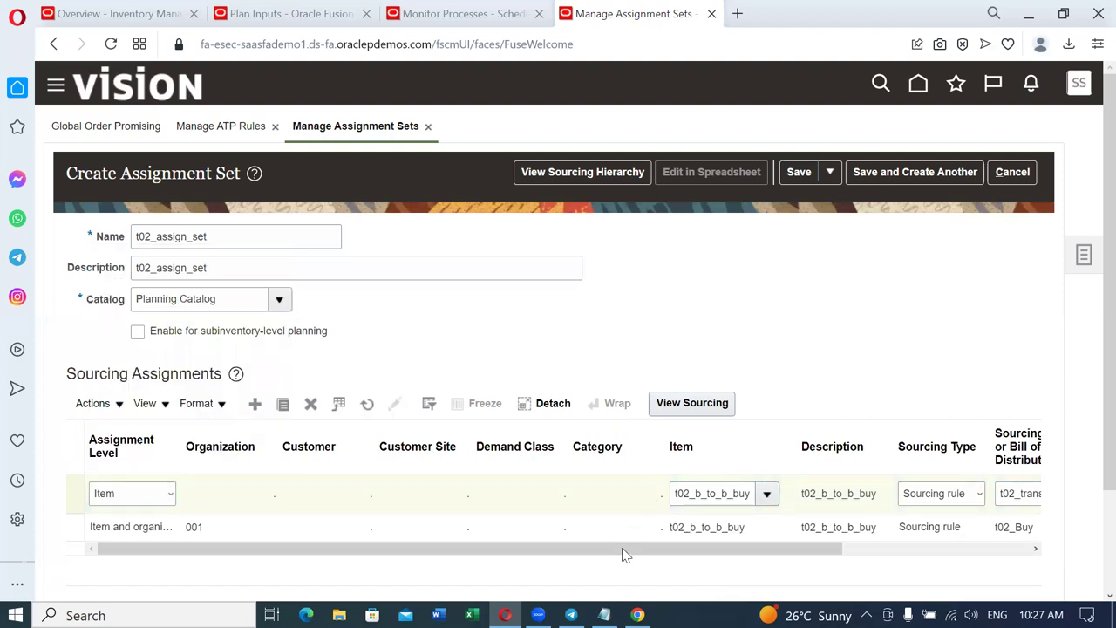
left_click_drag(616, 553, 822, 565)
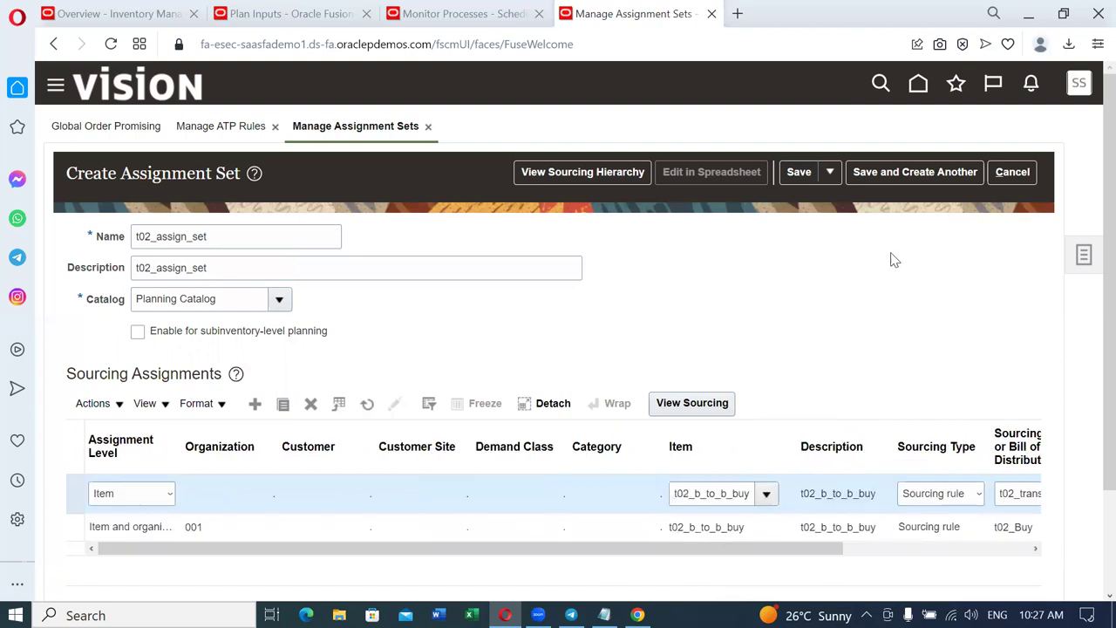
left_click(830, 174)
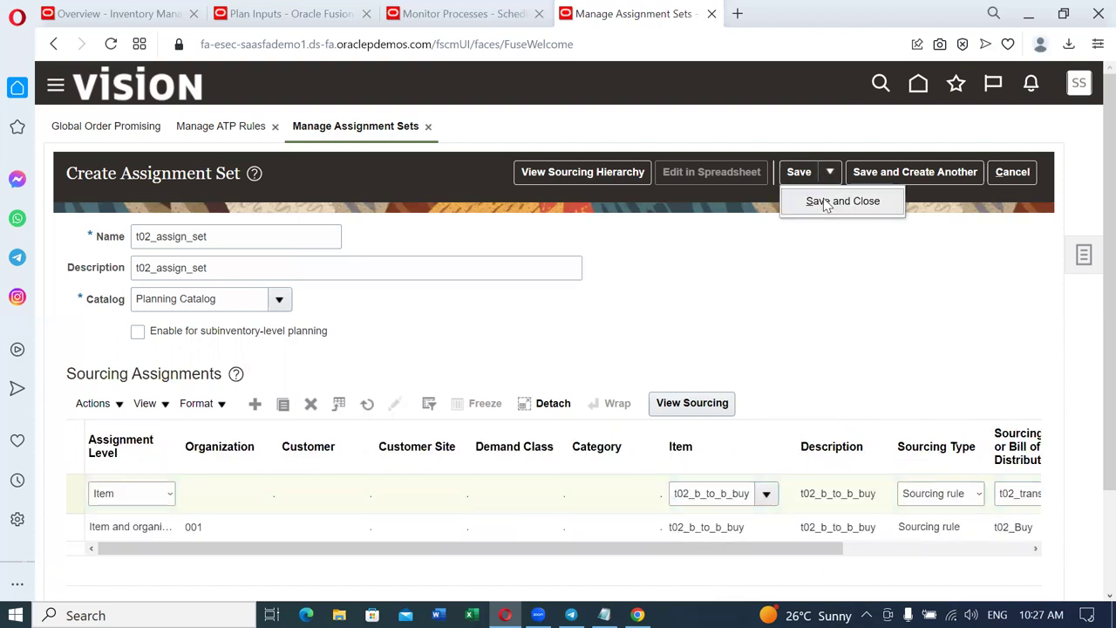
left_click(826, 202)
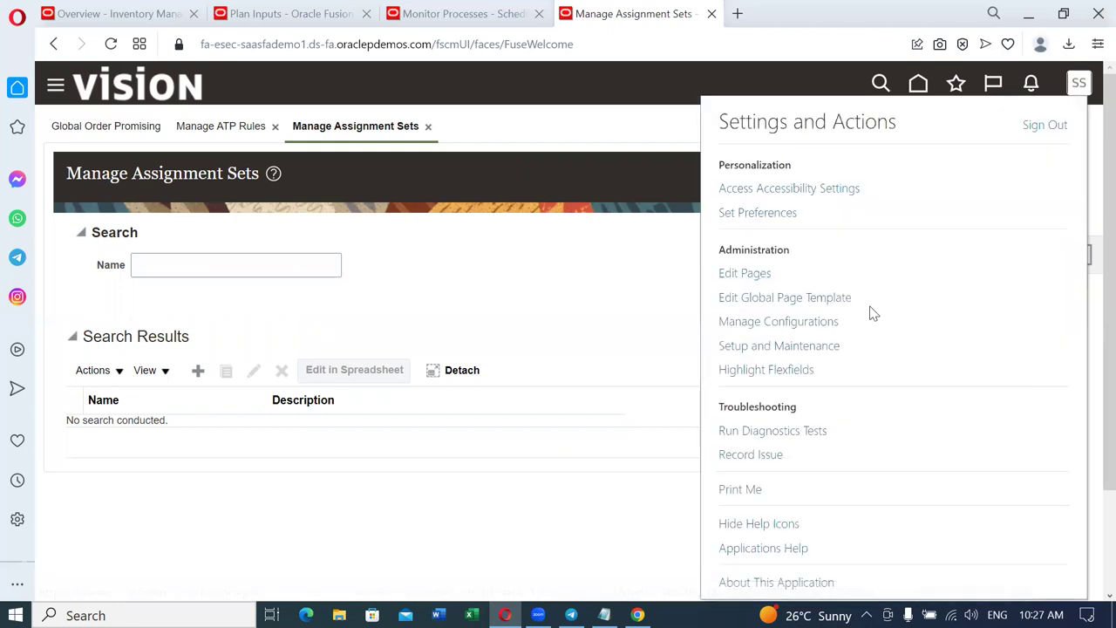
Step: Go to Setup and Maintenance and open its search page
left_click(820, 347)
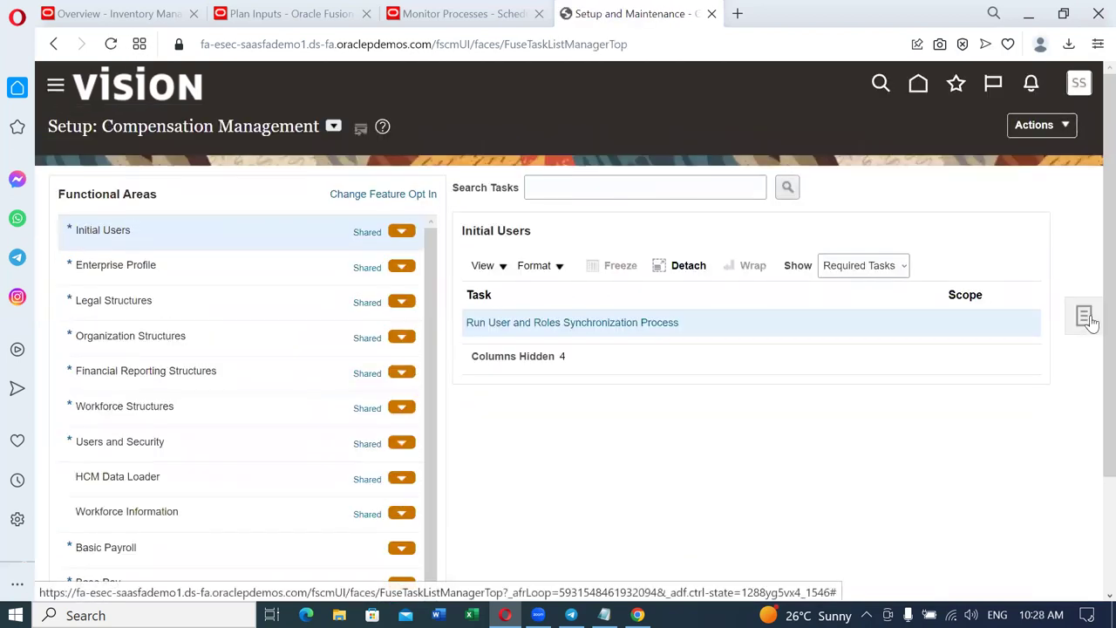
left_click(1088, 318)
left_click(1007, 373)
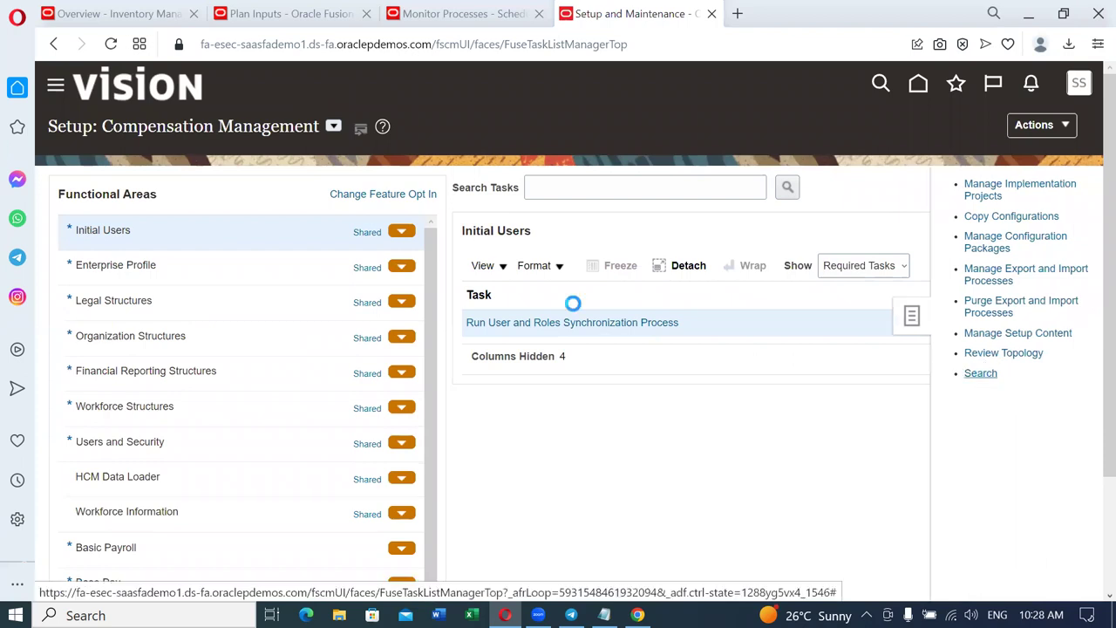
Step: Search the setup tasks for man%admin%profile% and open Manage Administrator Profile Values
left_click(388, 187)
type("man%admin")
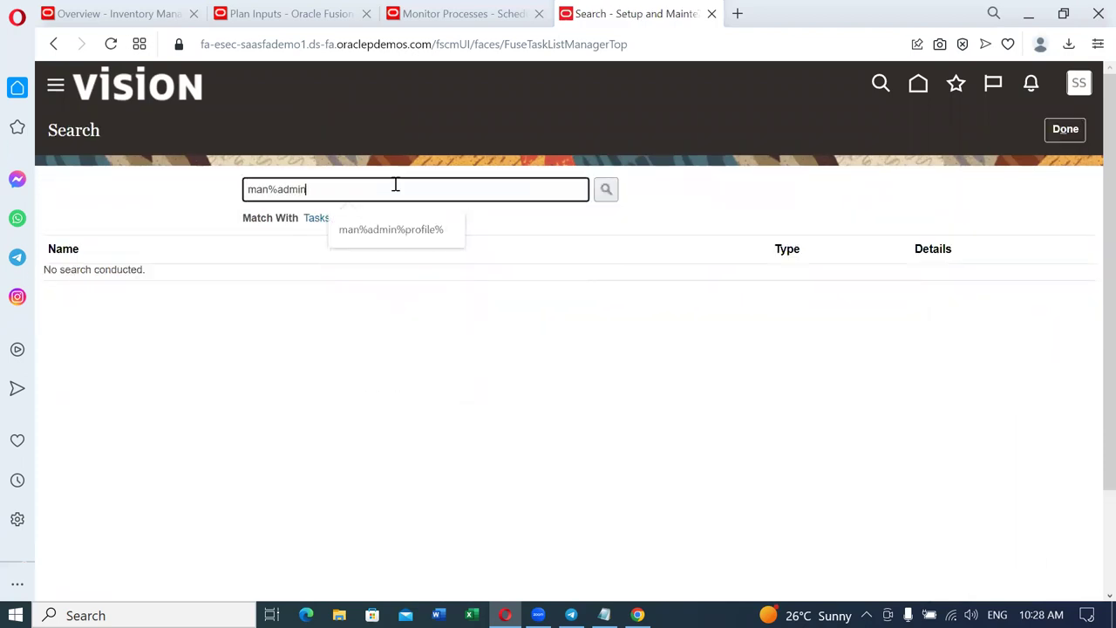
type("%profile%")
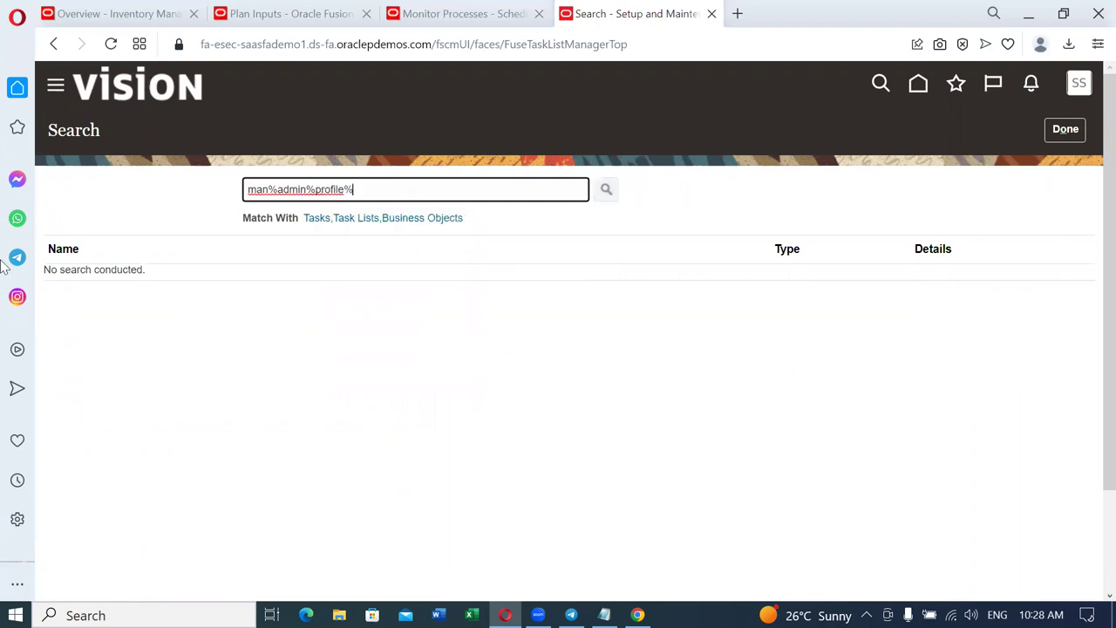
key("Return")
left_click(143, 281)
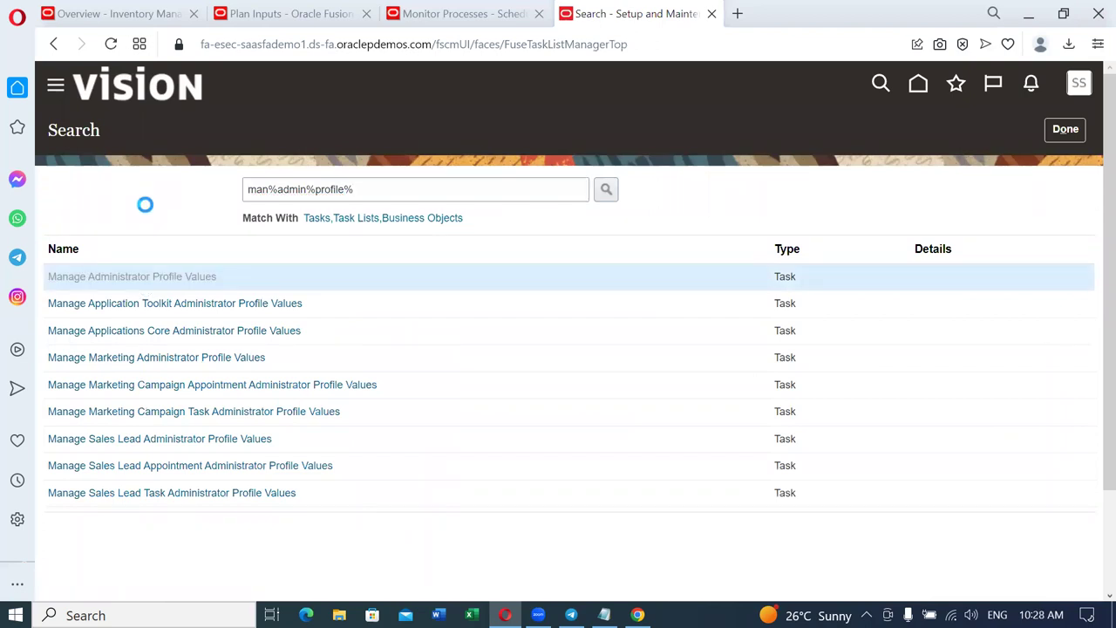
Step: Search for profile options with the code pattern MSP%DEF%
left_click(217, 193)
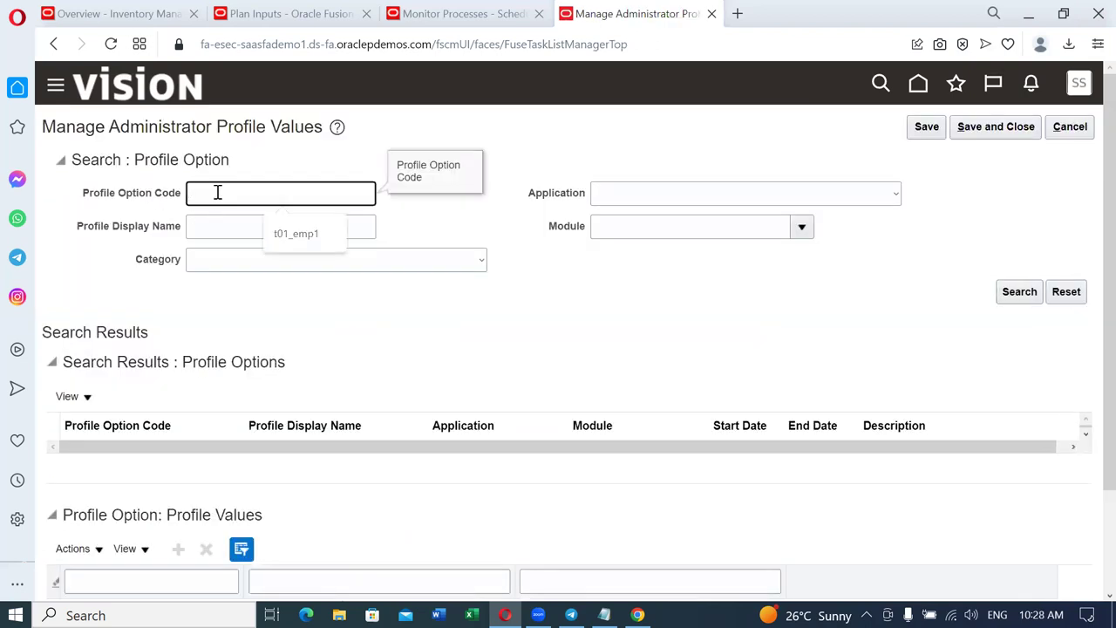
type("M")
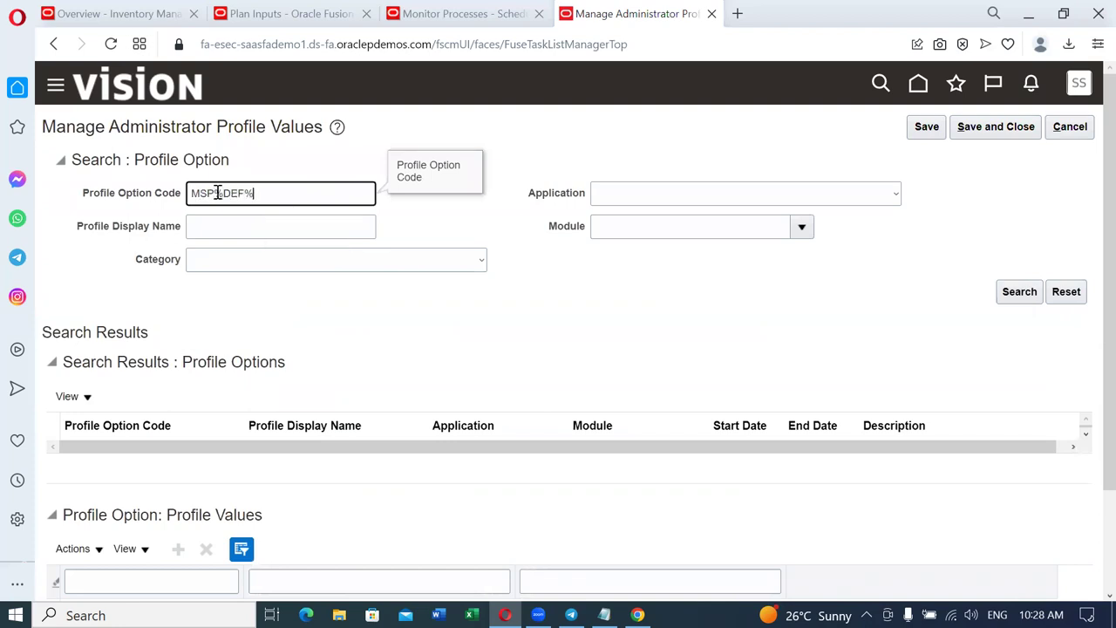
type("SP%DEF%")
key("Return")
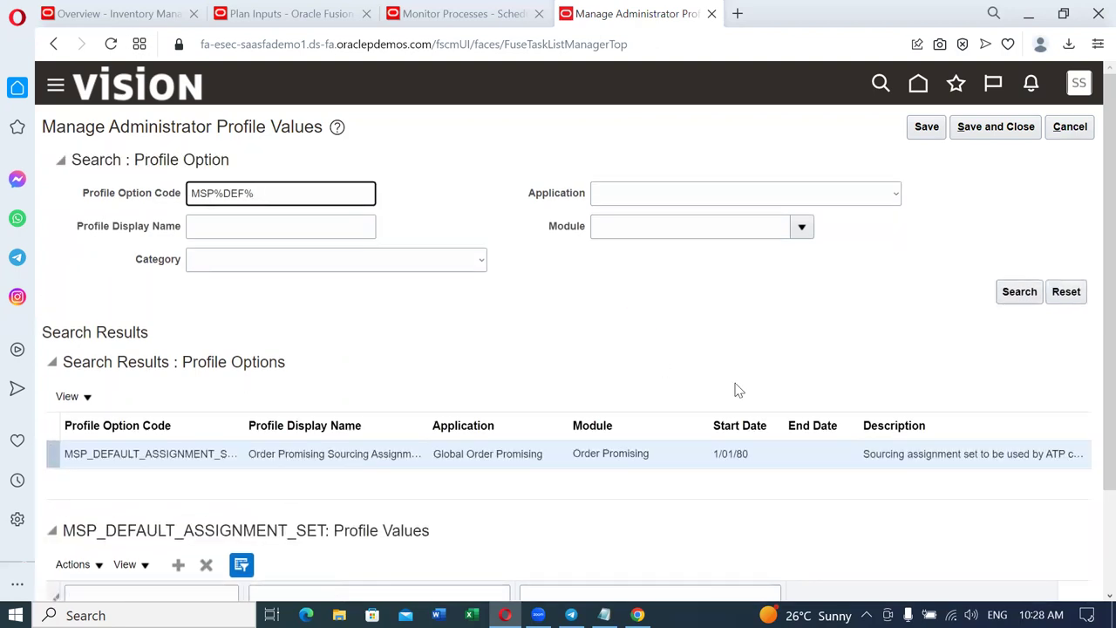
Step: Set the Site-level profile value of MSP_DEFAULT_ASSIGNMENT_SET to t02_assign_set, then save and close
scroll(738, 389, "down", 2)
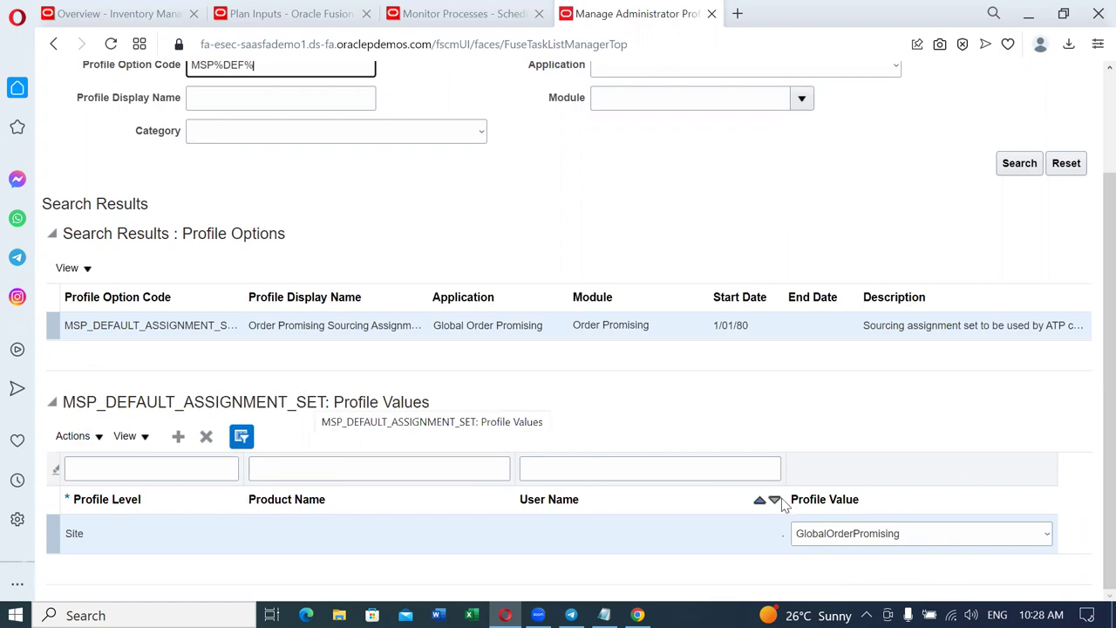
left_click(914, 545)
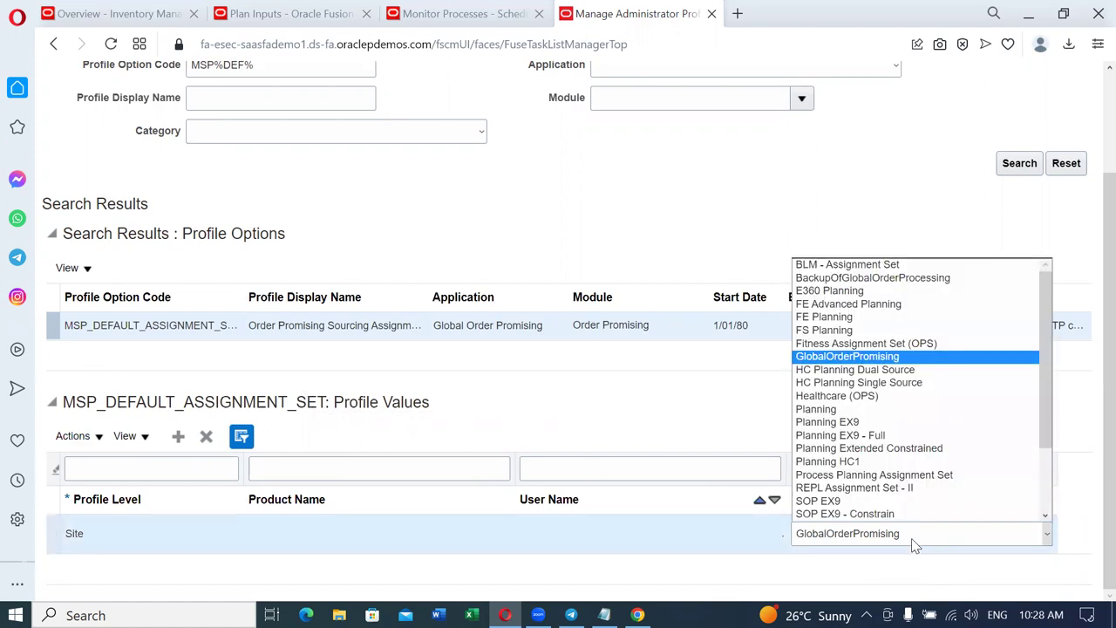
key("End")
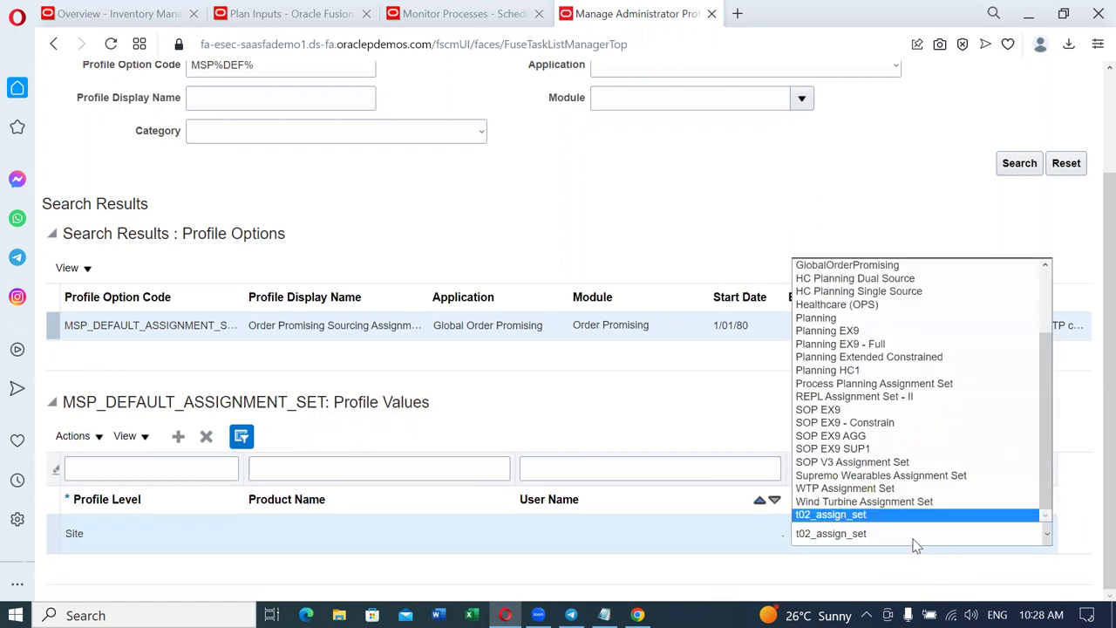
key("Return")
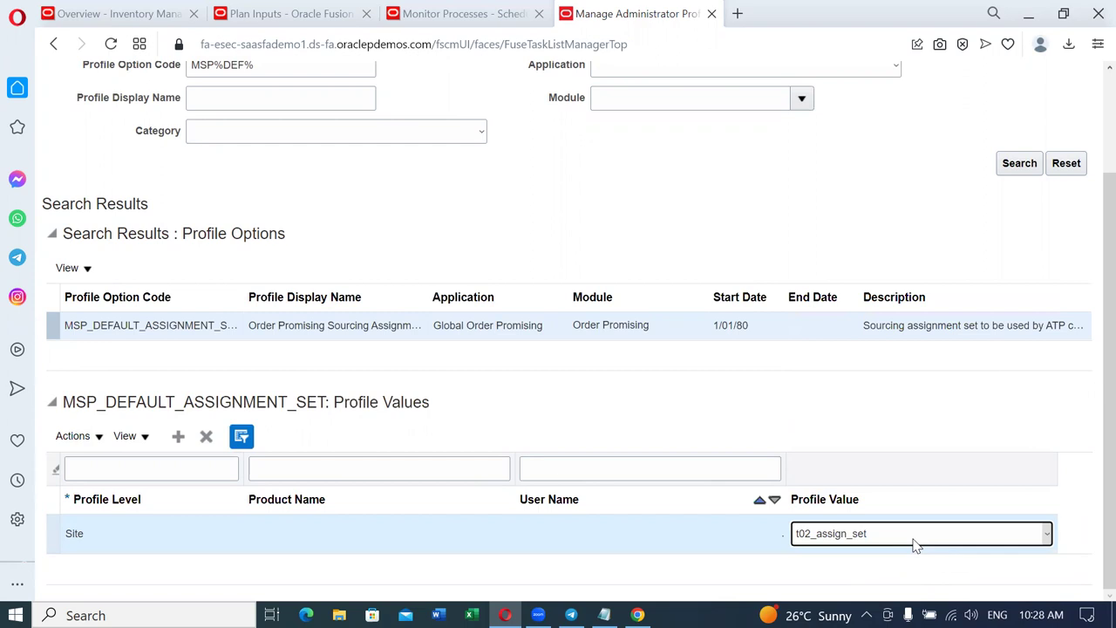
left_click(577, 404)
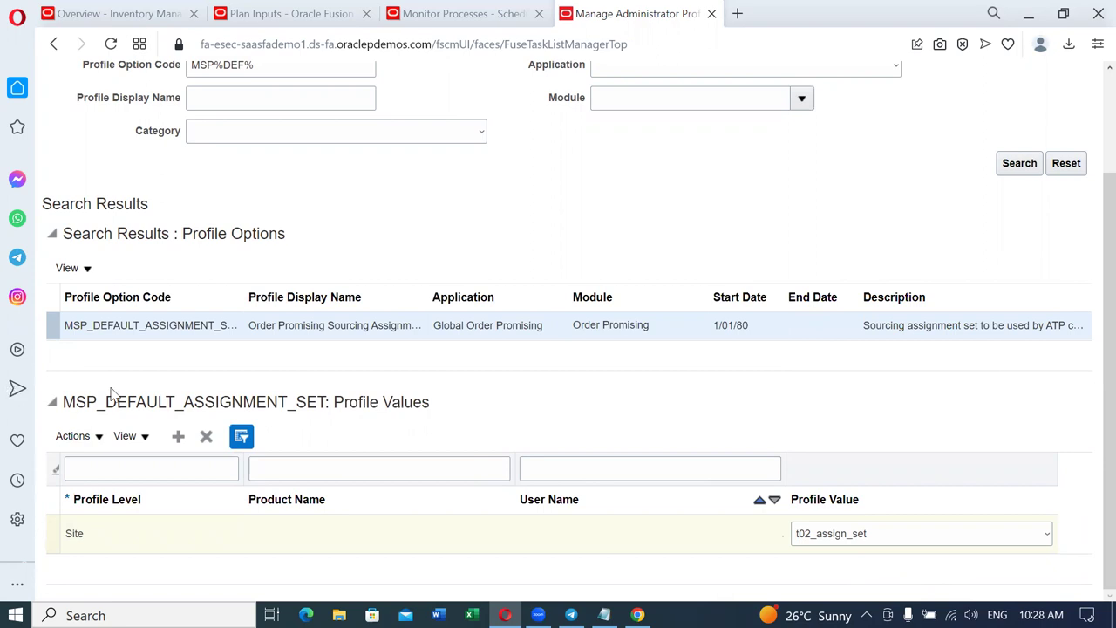
scroll(968, 274, "up", 3)
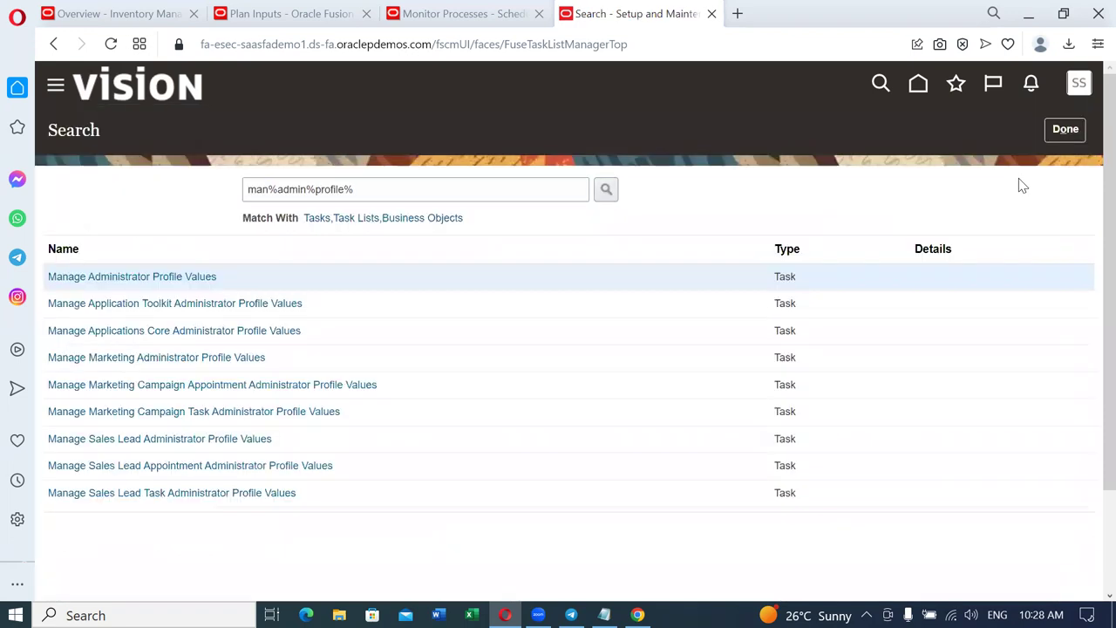
Step: Leave the setup search, open Plan Inputs under Supply Chain Planning, and open Collect Planning Data
left_click(1059, 133)
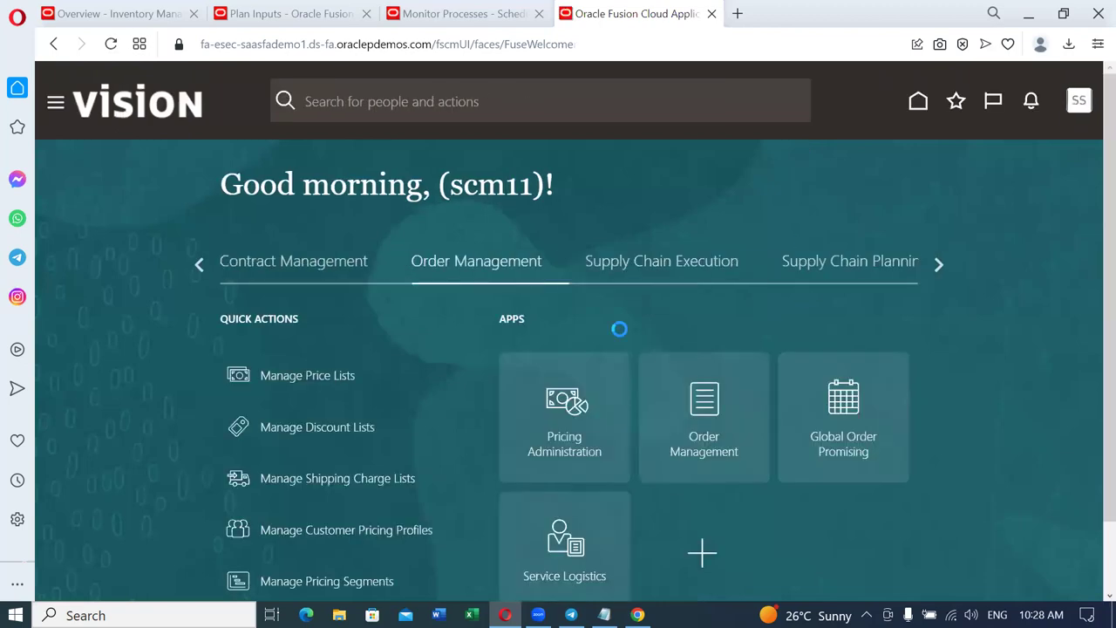
left_click(833, 267)
scroll(946, 347, "down", 3)
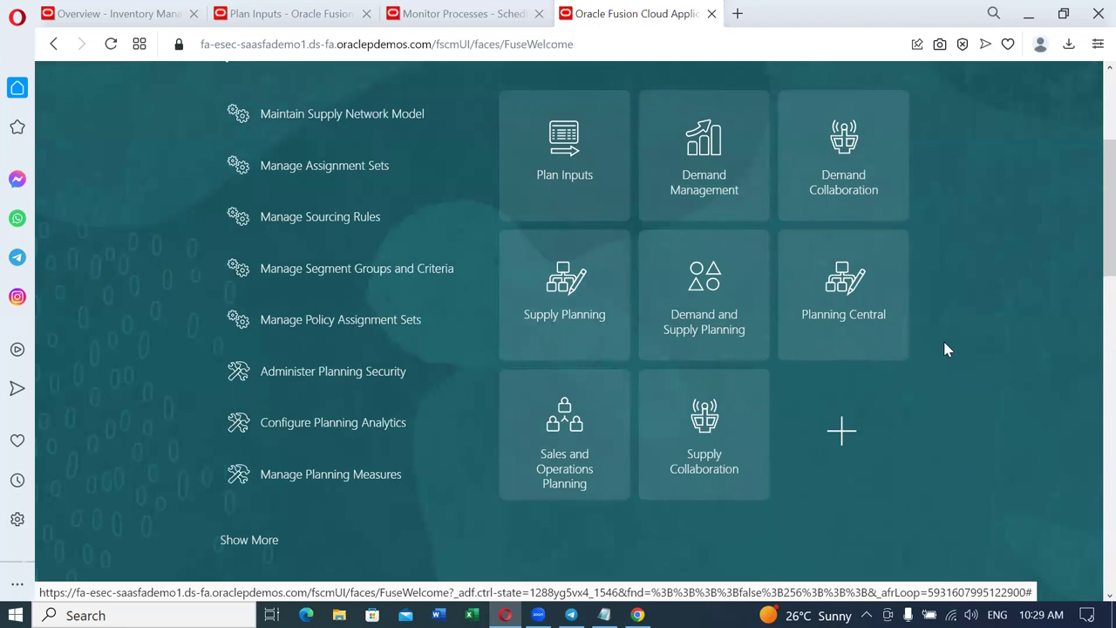
scroll(946, 340, "up", 3)
left_click(566, 451)
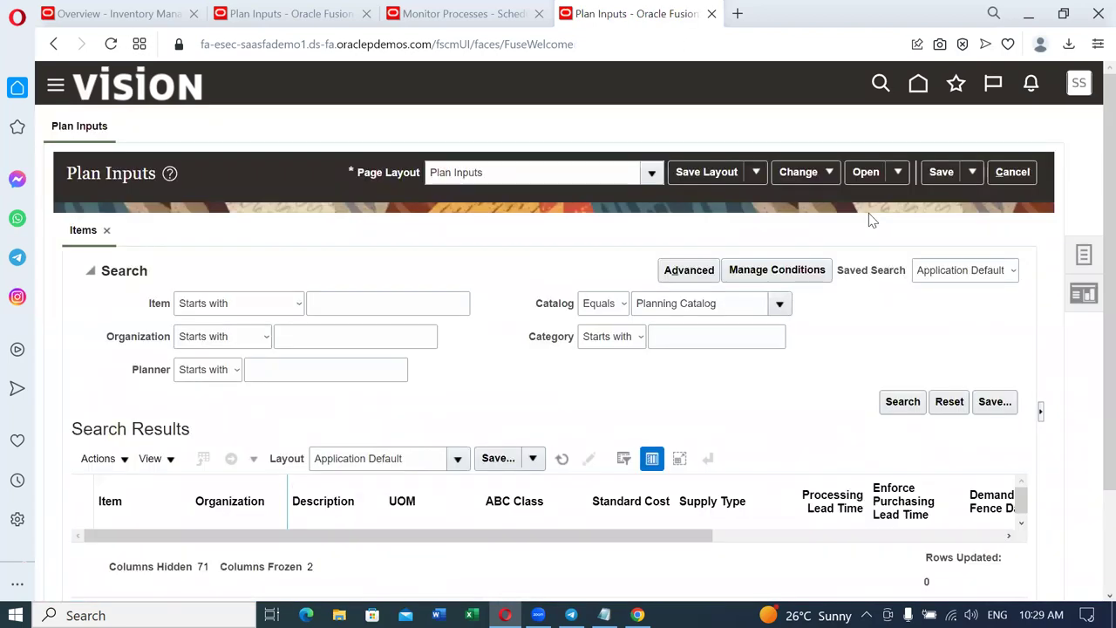
left_click(1084, 257)
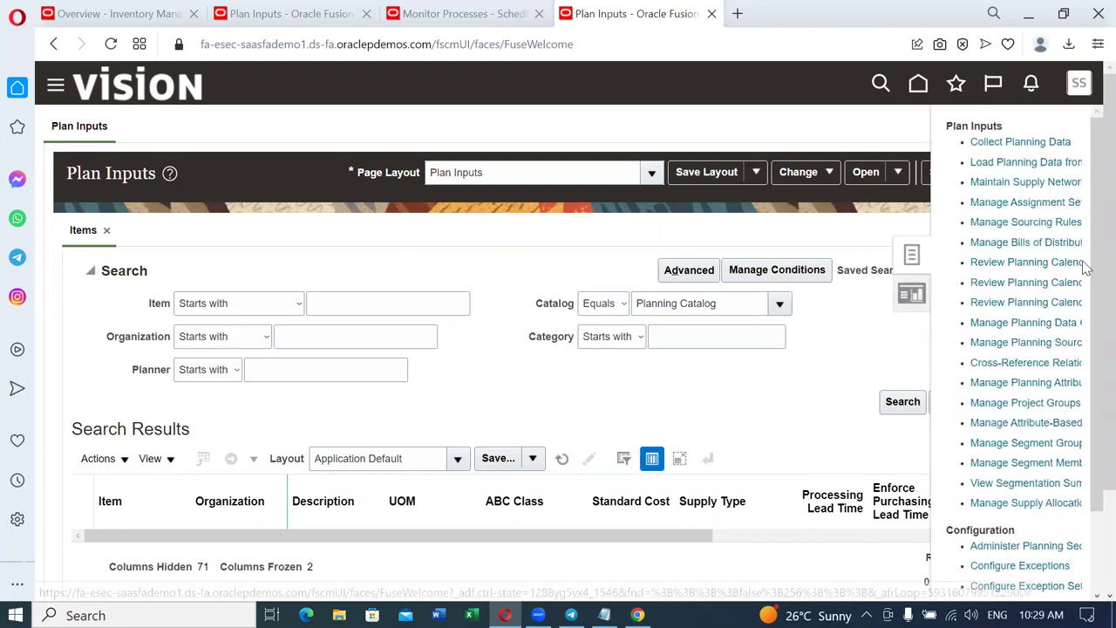
left_click(1003, 147)
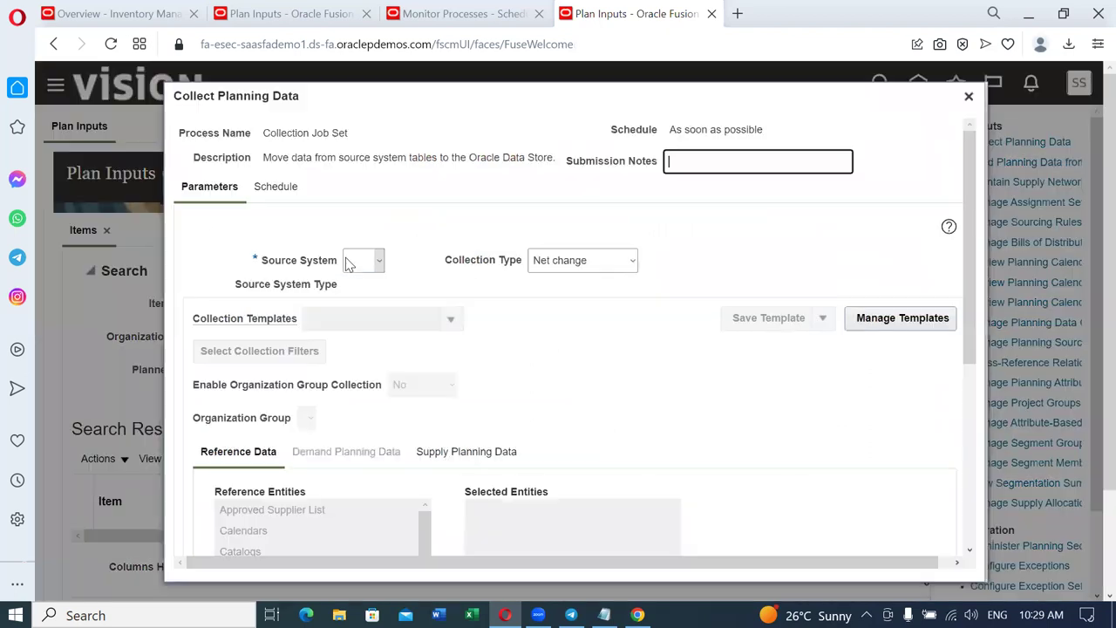
Step: Set the planning data collection's source system to OPS and its collection type to Targeted
left_click(363, 261)
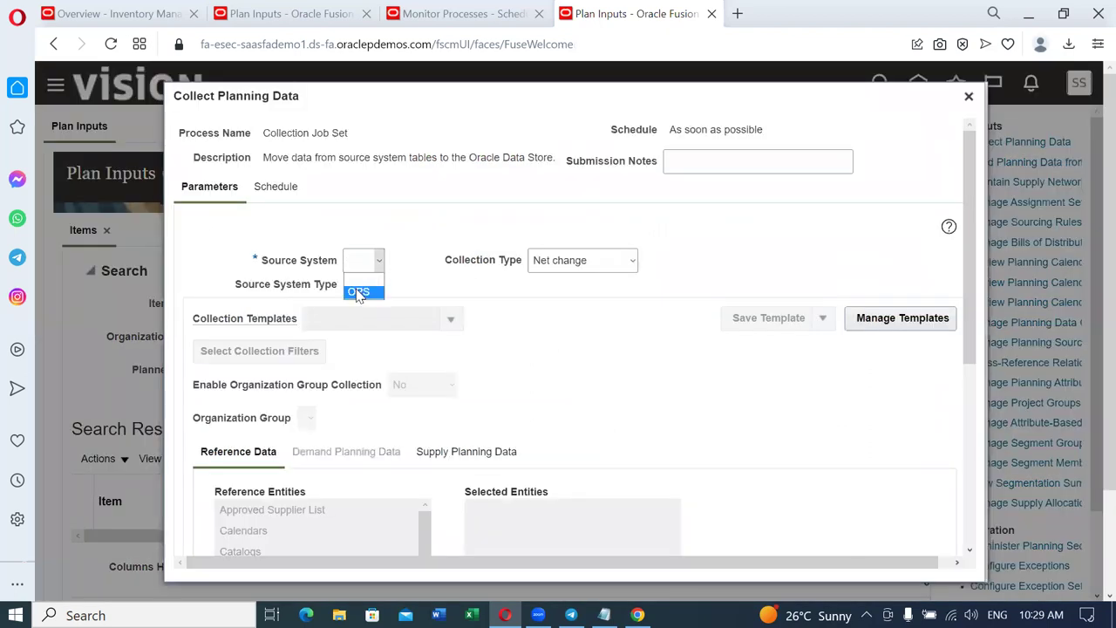
left_click(359, 288)
left_click(597, 267)
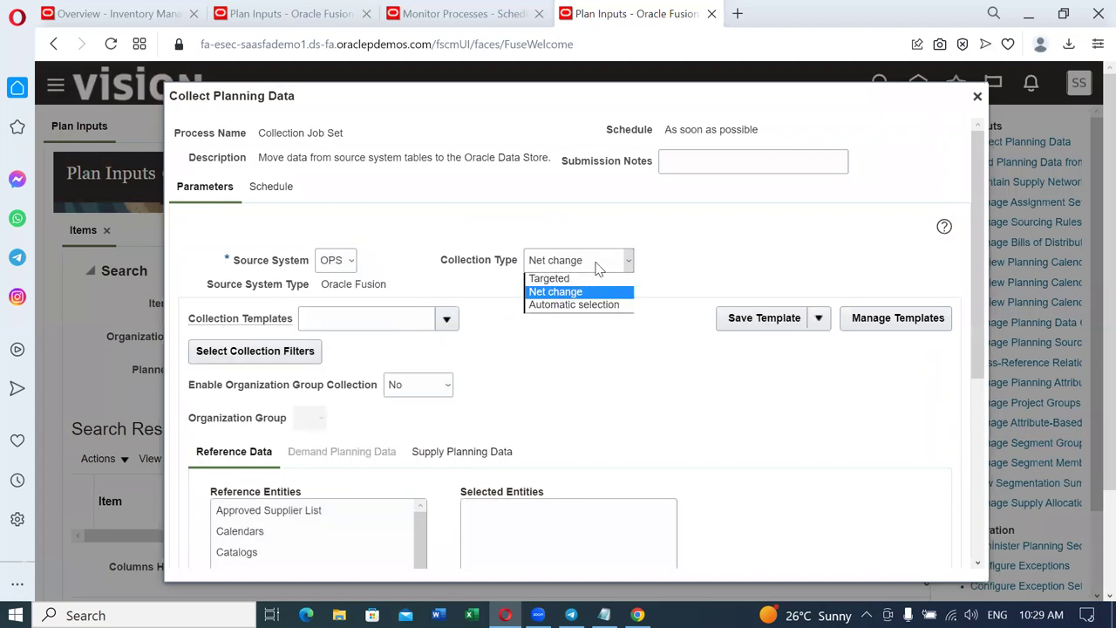
left_click(598, 277)
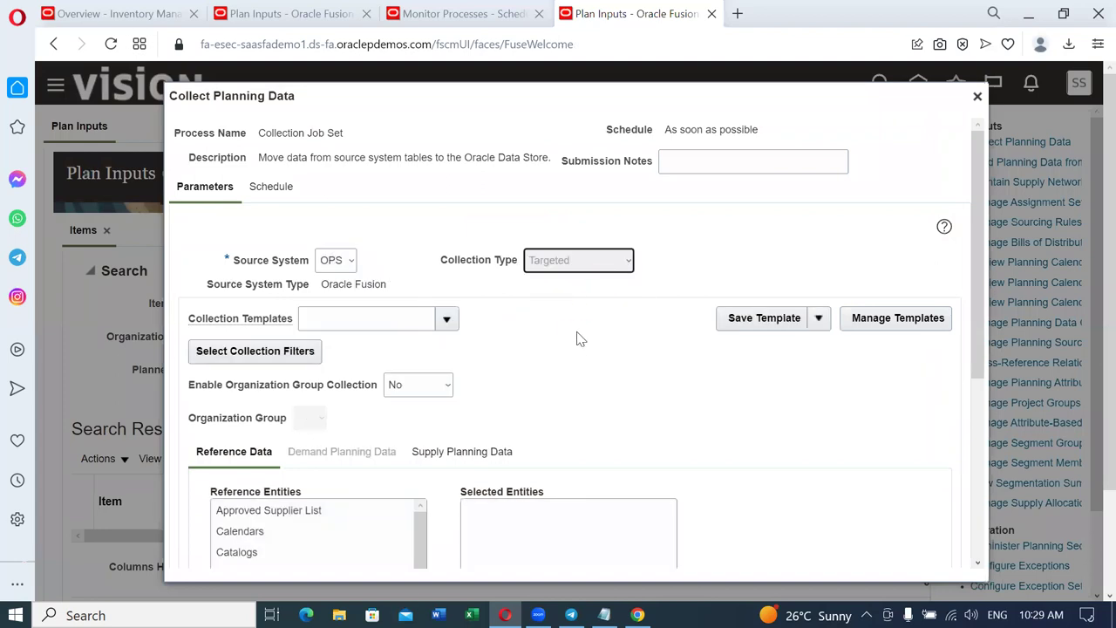
Step: Add Order Orchestration Reference Objects to the selected reference entities, then submit the collection and acknowledge its status
scroll(568, 361, "down", 4)
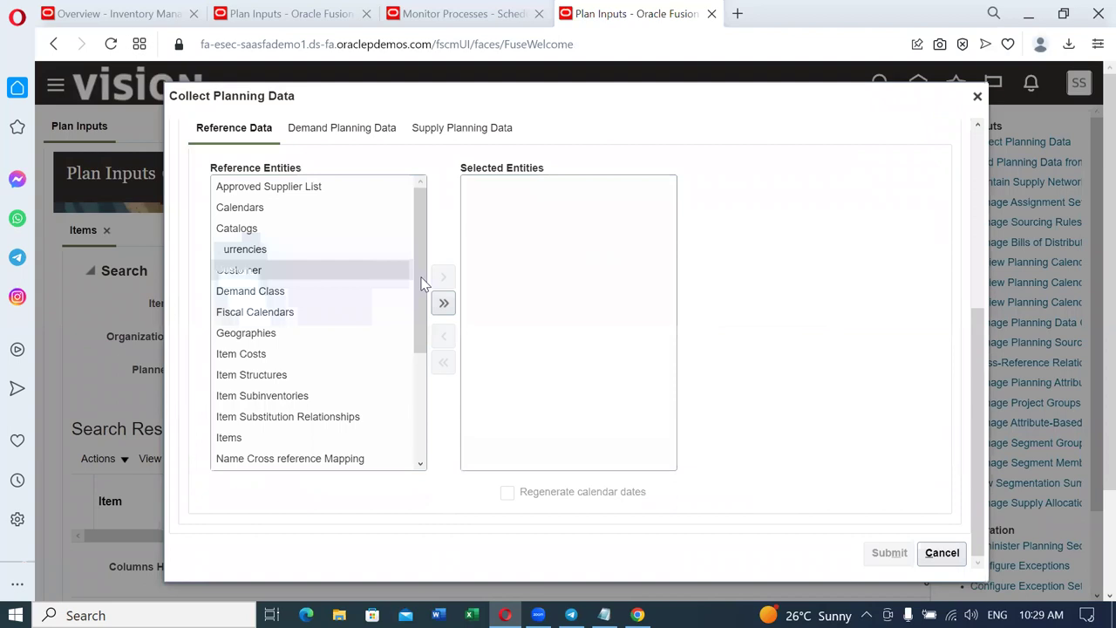
scroll(428, 345, "down", 3)
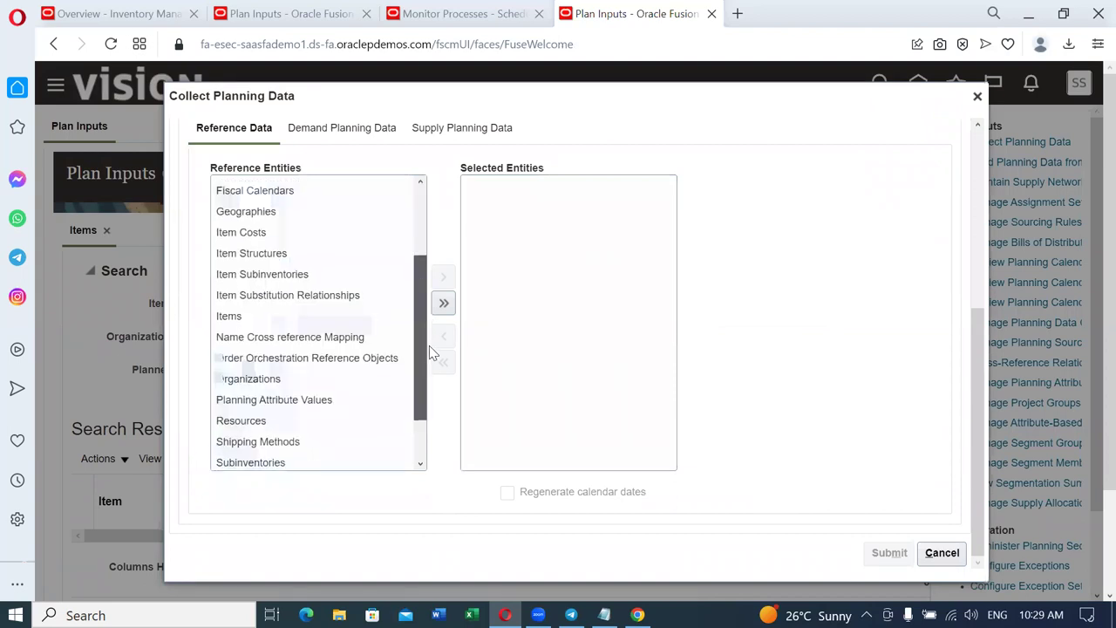
left_click(334, 366)
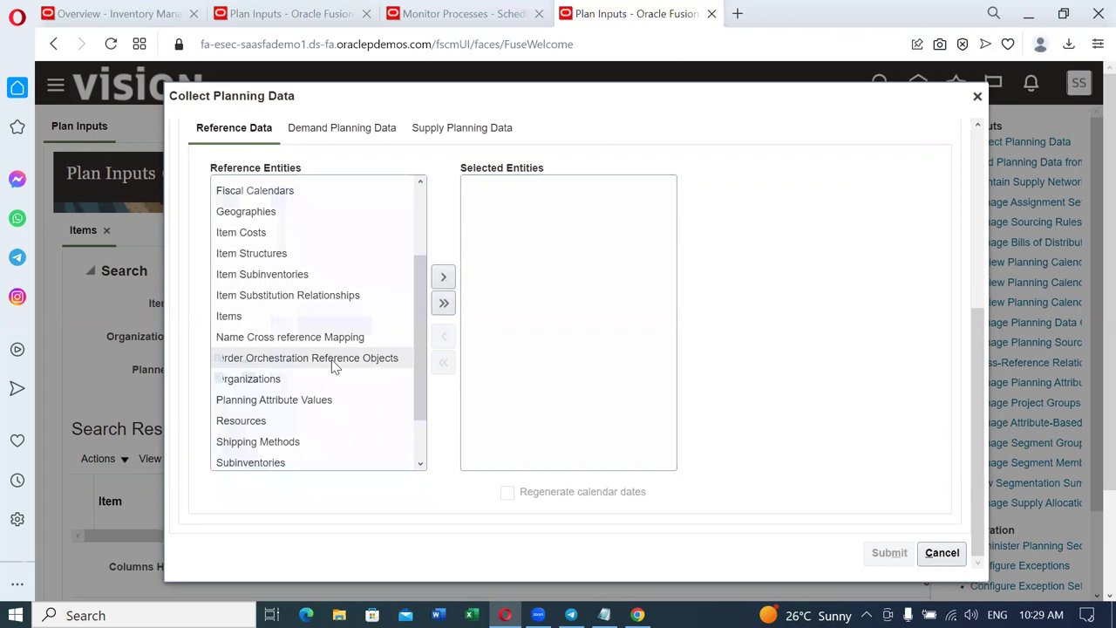
left_click(443, 277)
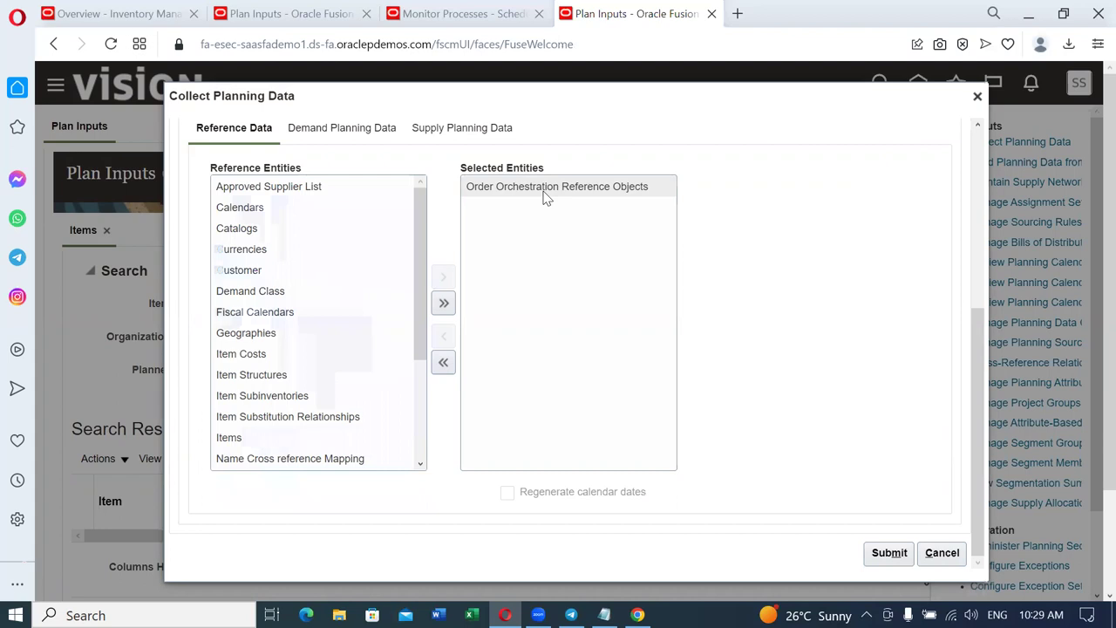
left_click(545, 192)
scroll(846, 286, "up", 5)
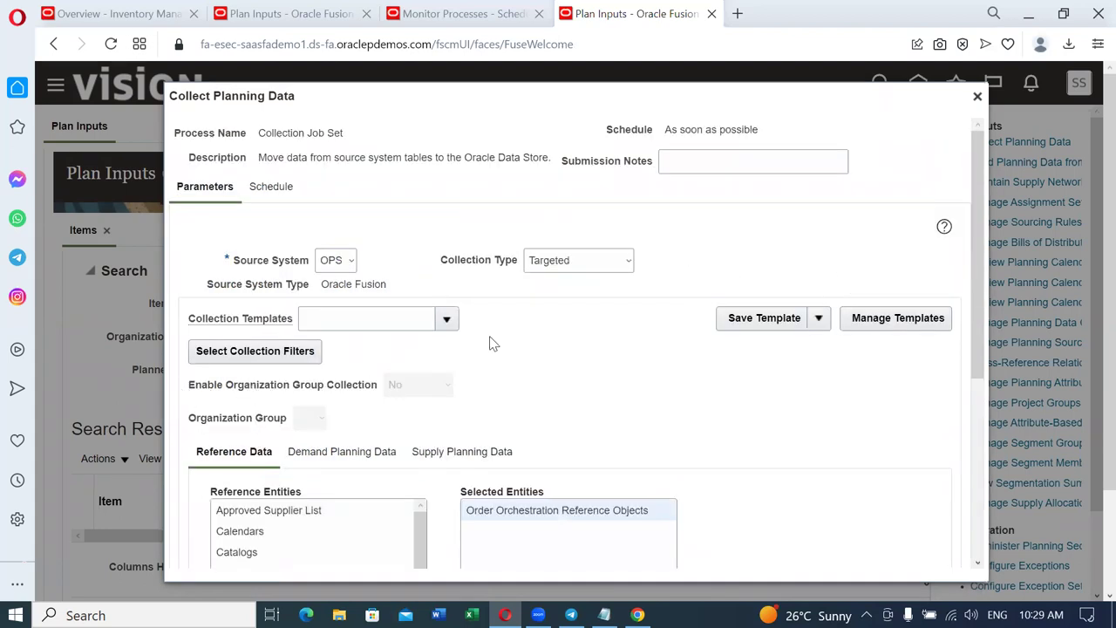
scroll(935, 231, "down", 5)
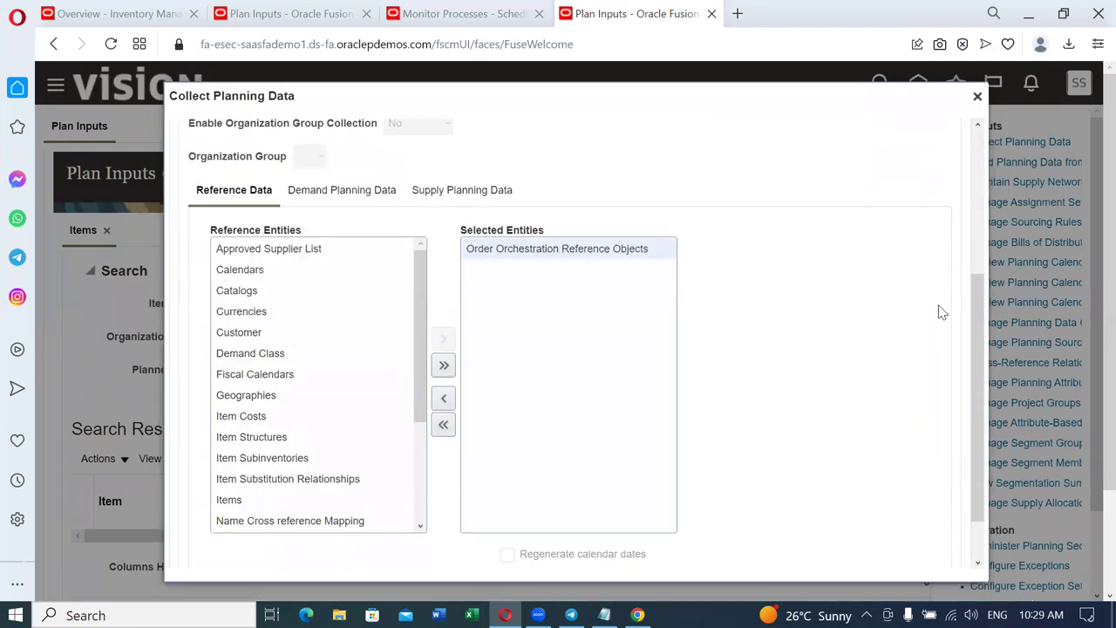
left_click(901, 547)
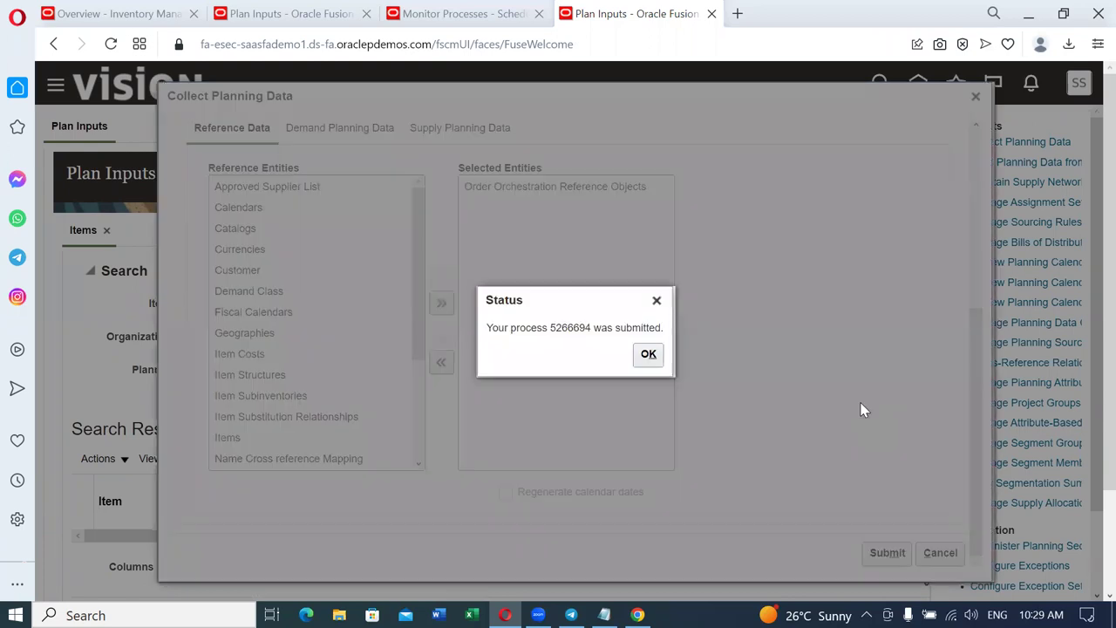
left_click(647, 353)
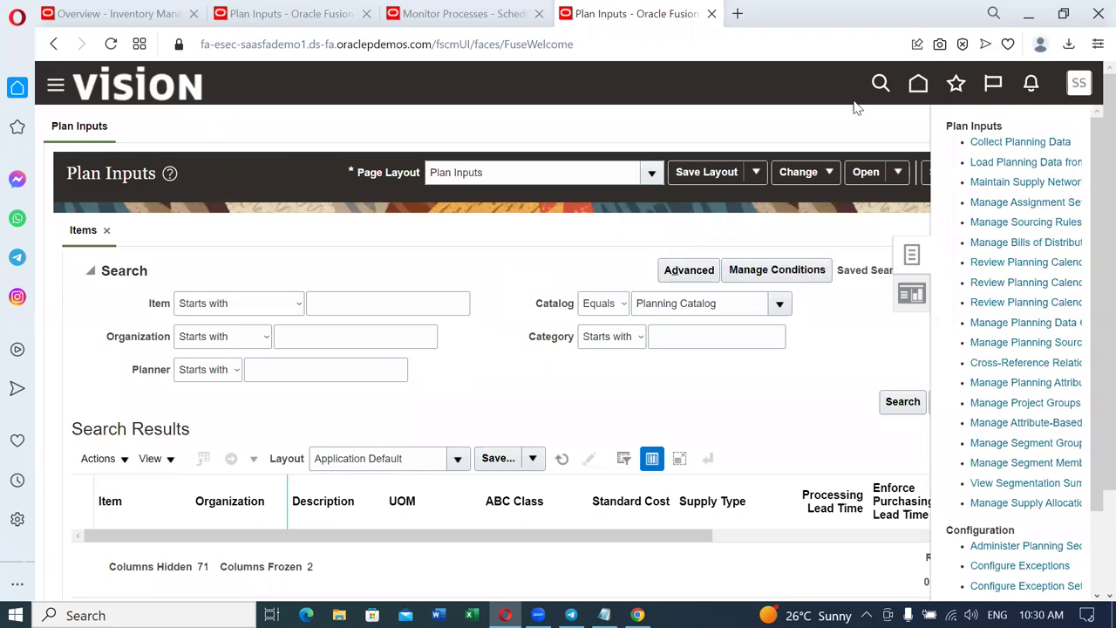
Step: Return to the home page, open Security Console under Tools, and dismiss its warning
left_click(918, 84)
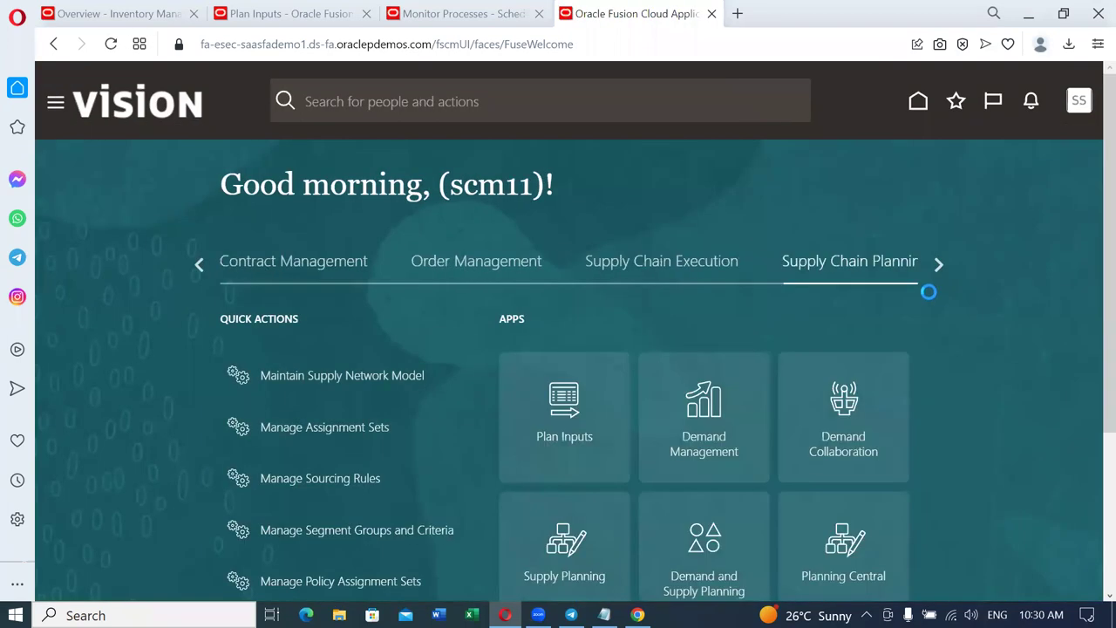
left_click(939, 270)
left_click(939, 275)
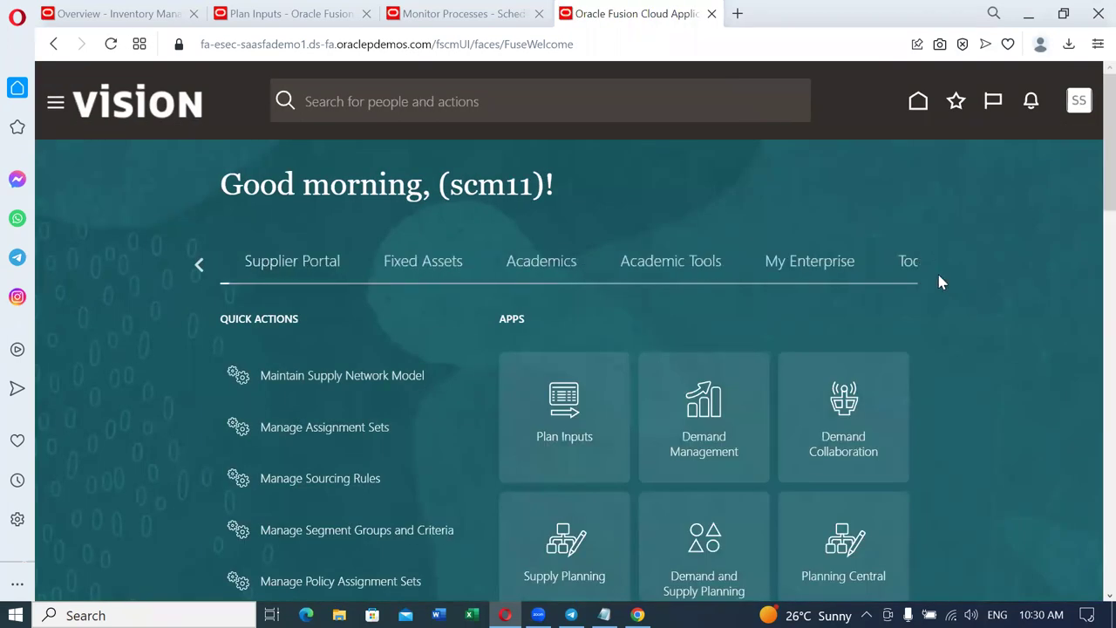
left_click(515, 266)
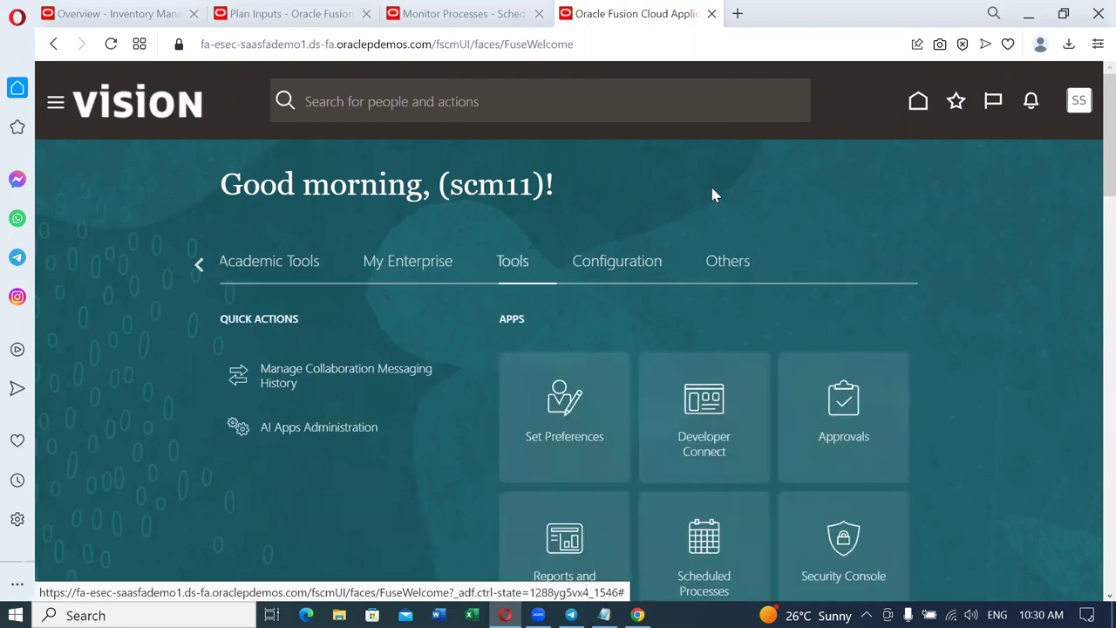
scroll(844, 230, "down", 2)
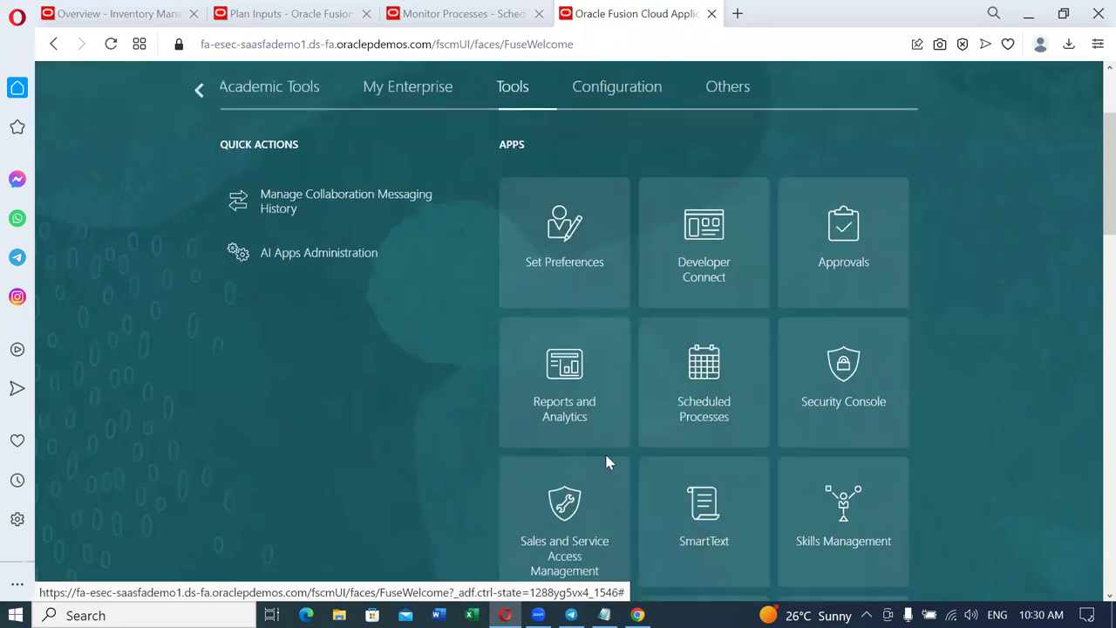
left_click(879, 333)
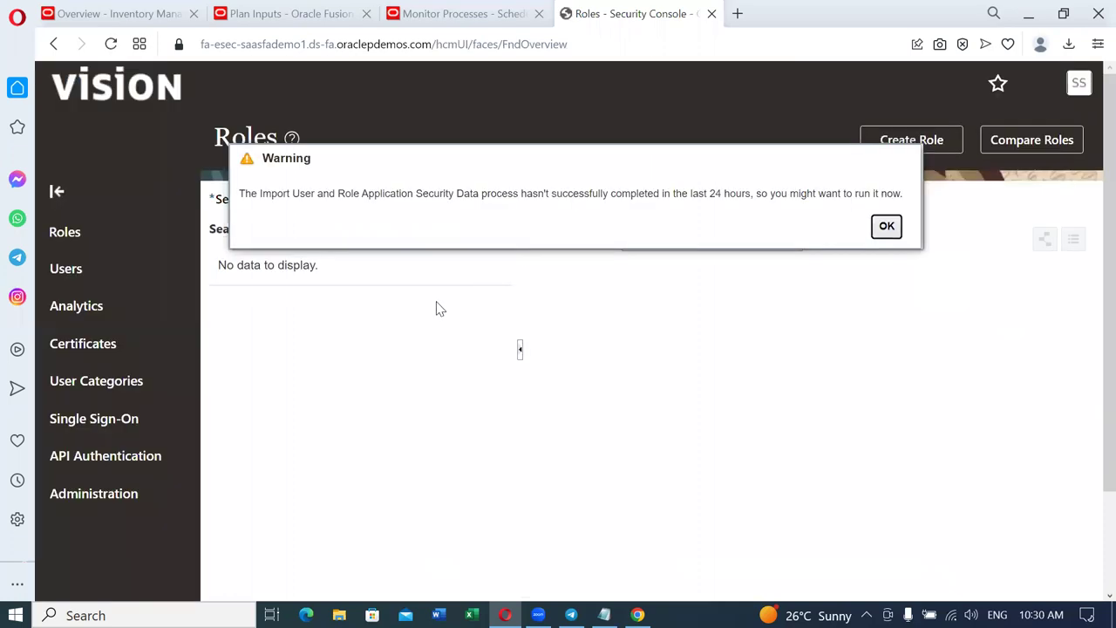
left_click(886, 228)
Step: Search the user accounts by user name for scm11 and open the matching account's details
left_click(101, 301)
left_click(695, 197)
type("scm")
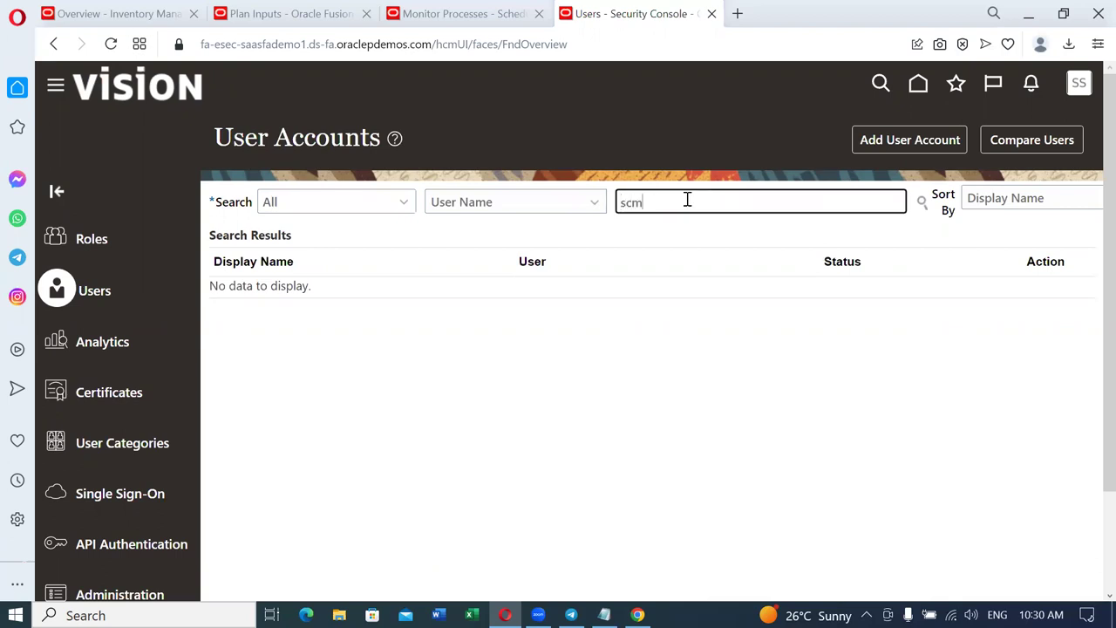
type("11")
left_click(255, 309)
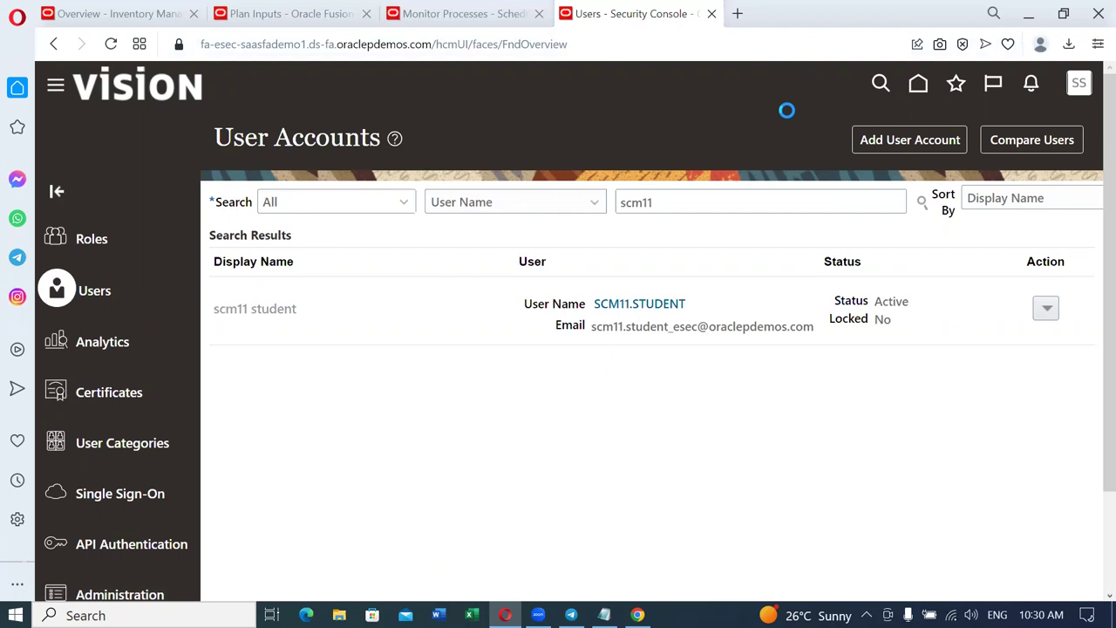
Step: Put the scm11 user account into edit mode and start adding a role membership
left_click(912, 139)
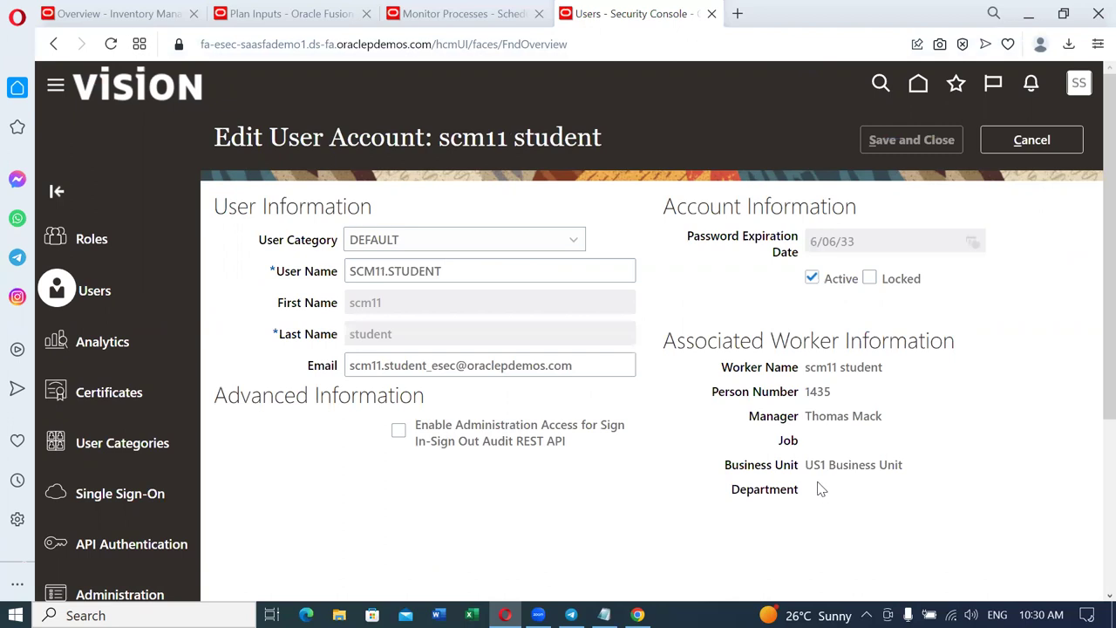
scroll(820, 489, "down", 3)
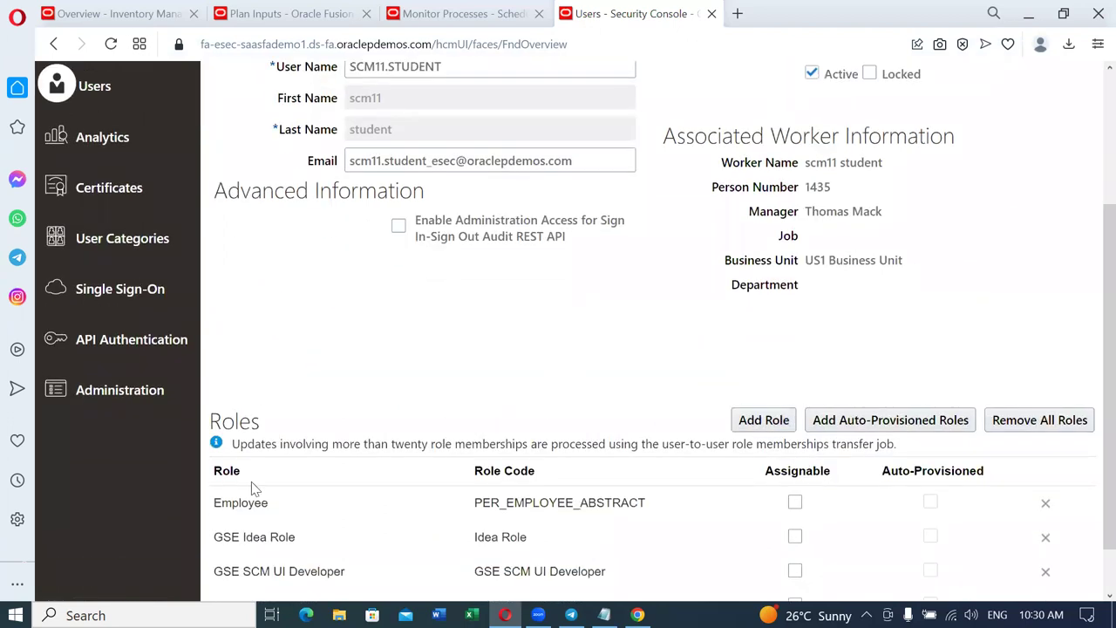
scroll(252, 489, "down", 2)
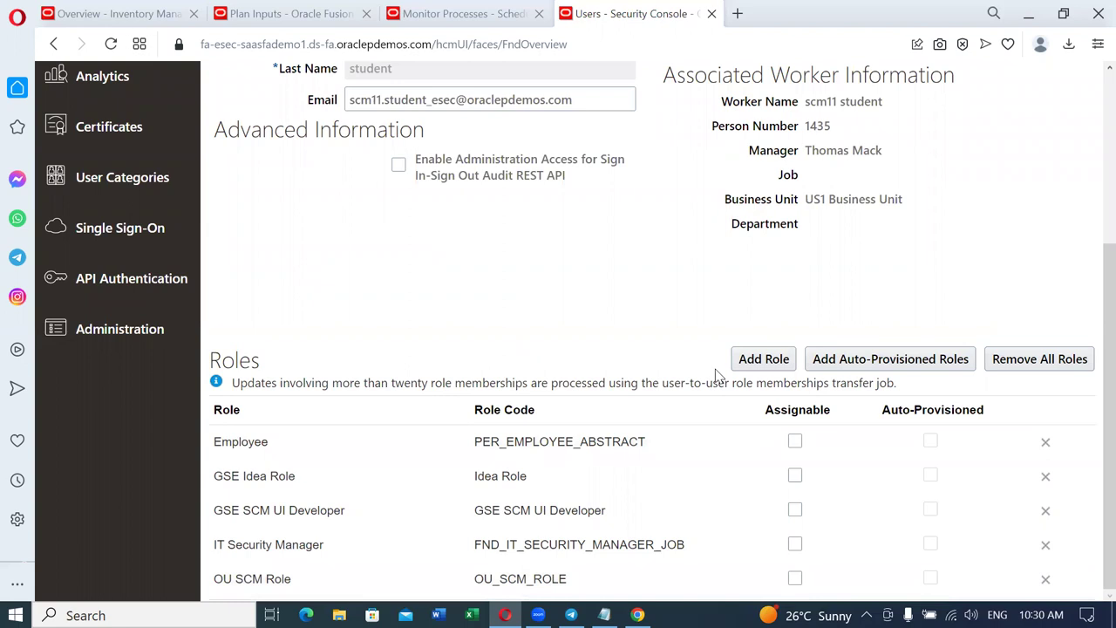
left_click(743, 365)
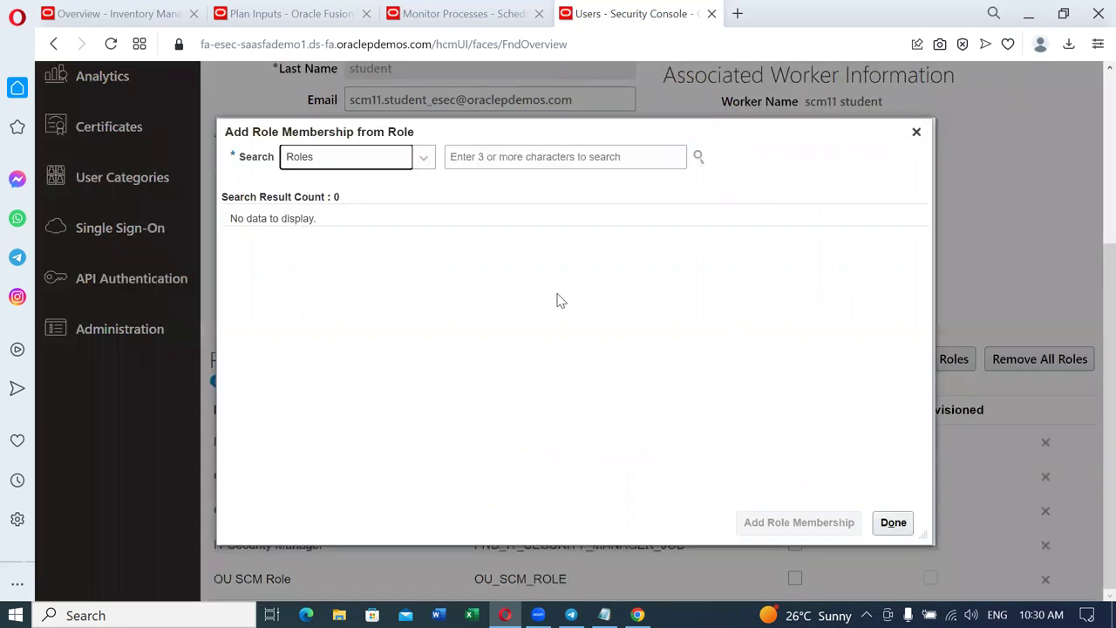
Step: In File Explorer, open the document 58_Visions roles from Oracle_SCM_Training\Additional_Docs_Records_4 on Local Disk (D:)
left_click(339, 615)
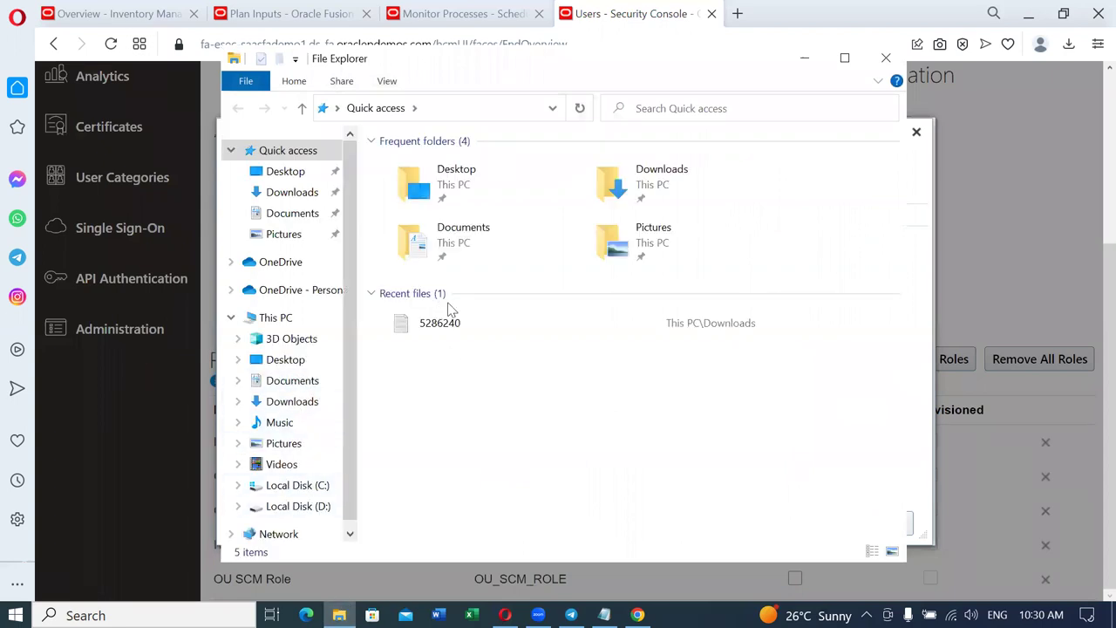
left_click(319, 506)
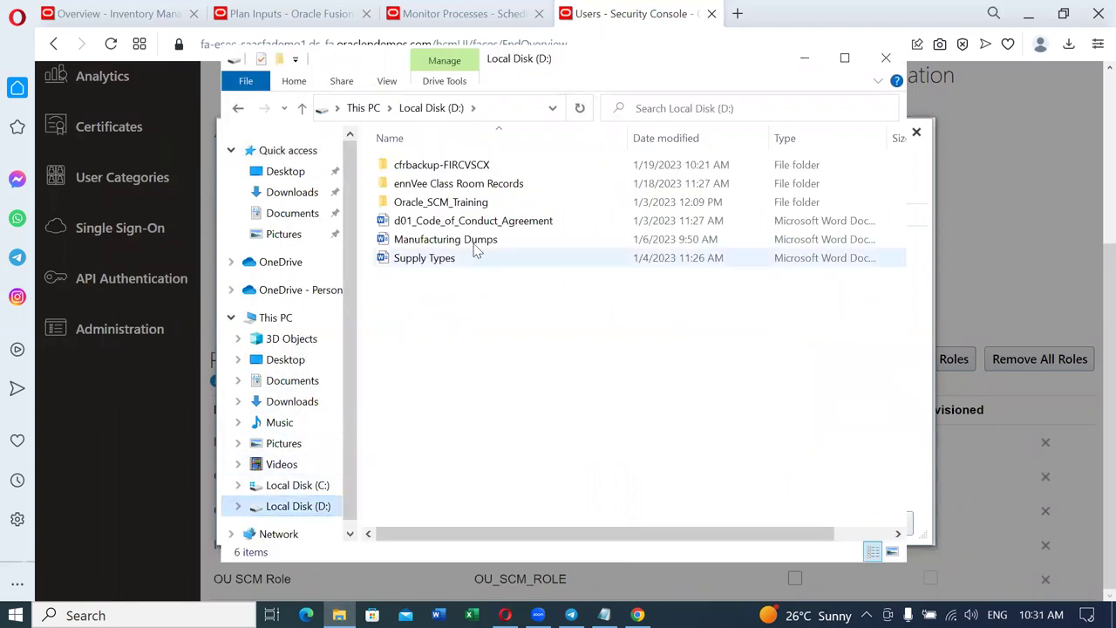
double_click(500, 204)
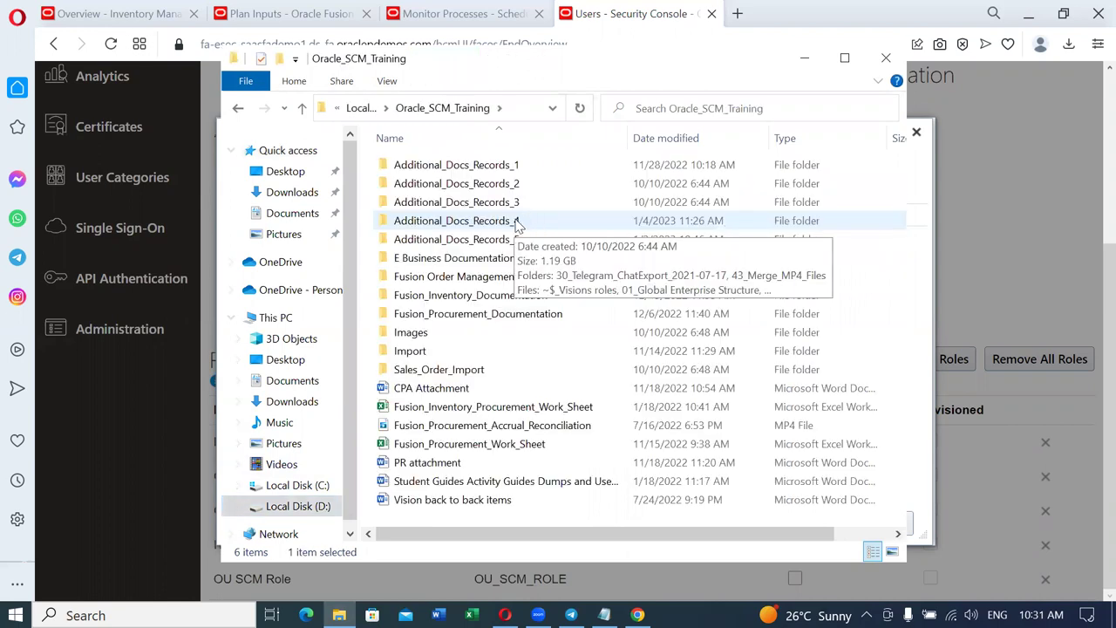
left_click(545, 229)
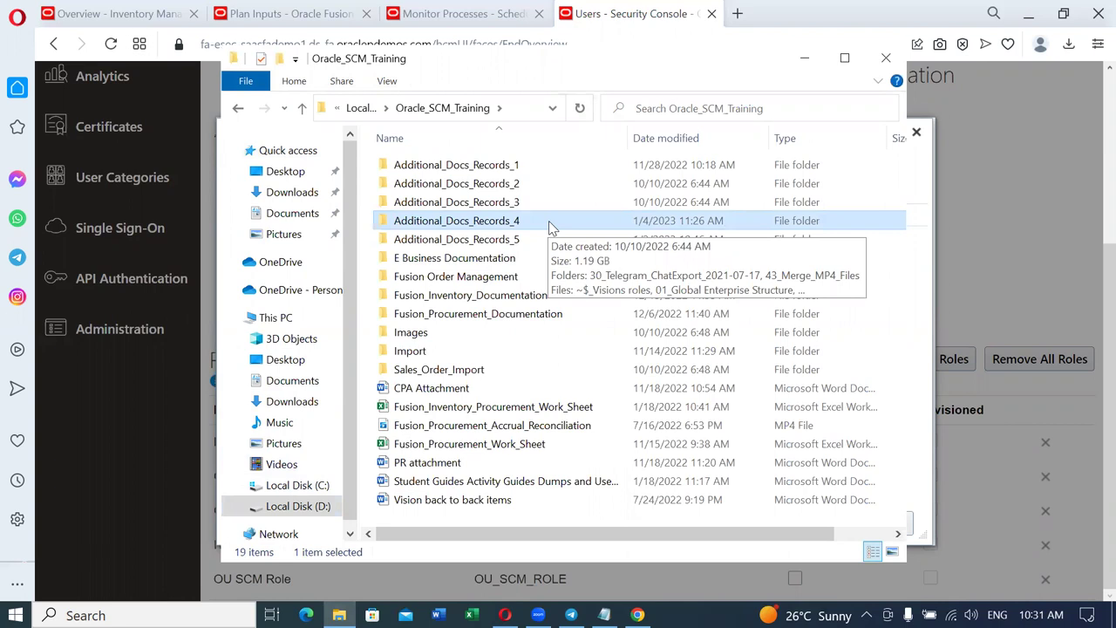
double_click(549, 221)
scroll(559, 332, "down", 3)
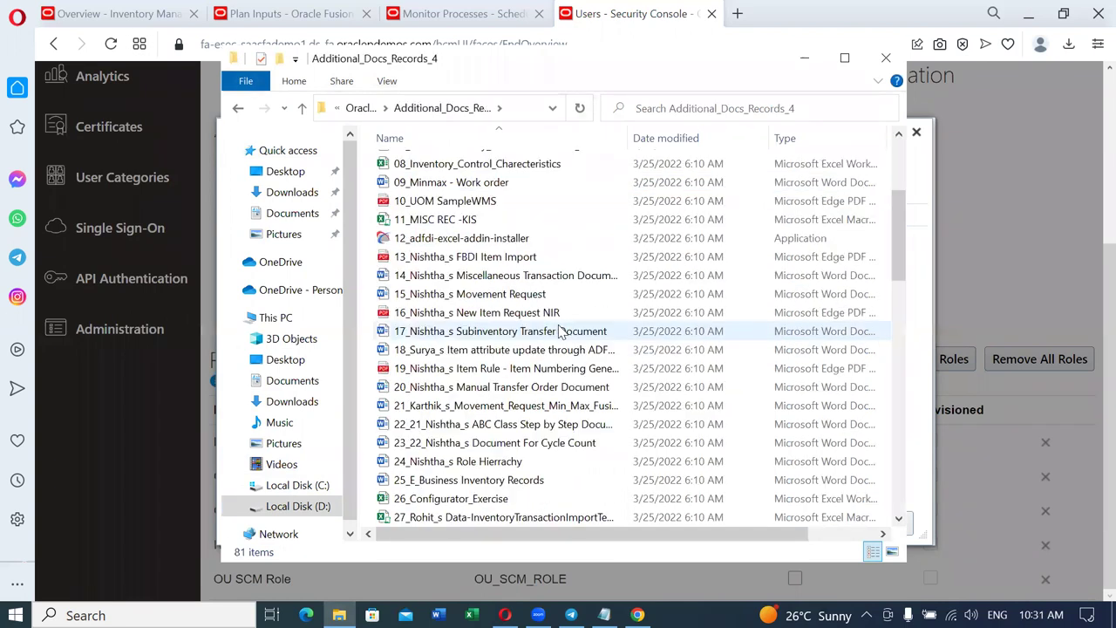
scroll(559, 331, "down", 14)
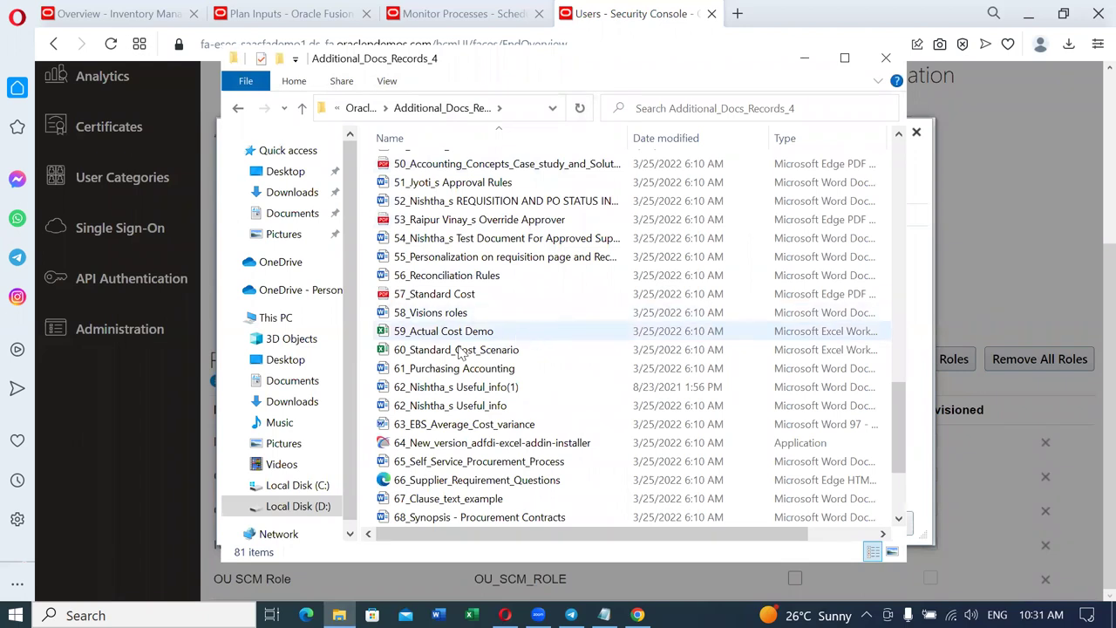
left_click(486, 314)
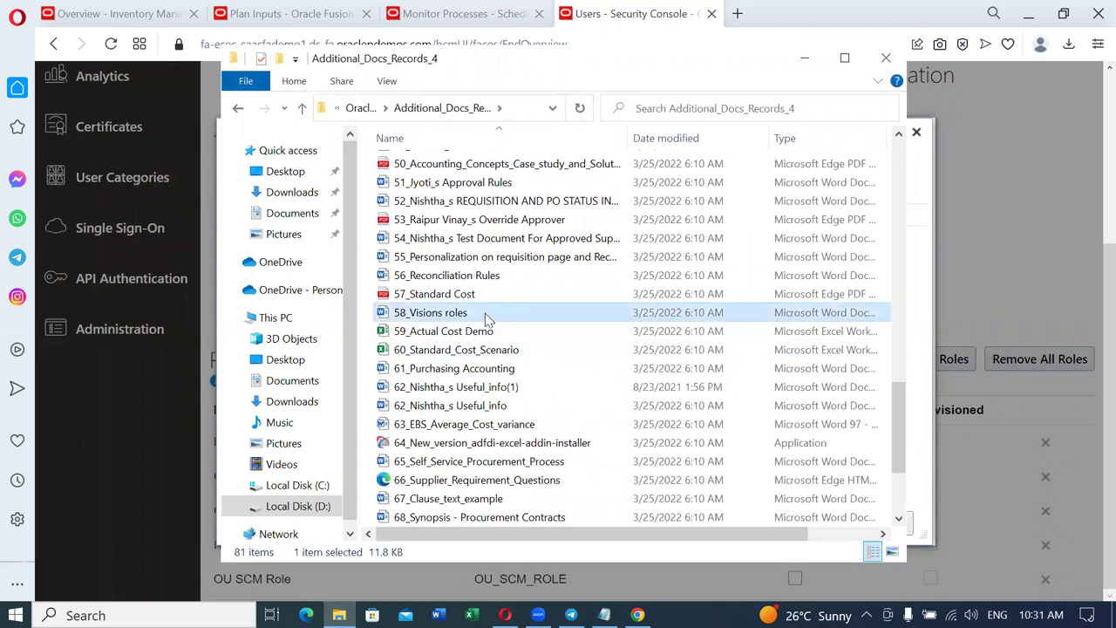
double_click(485, 314)
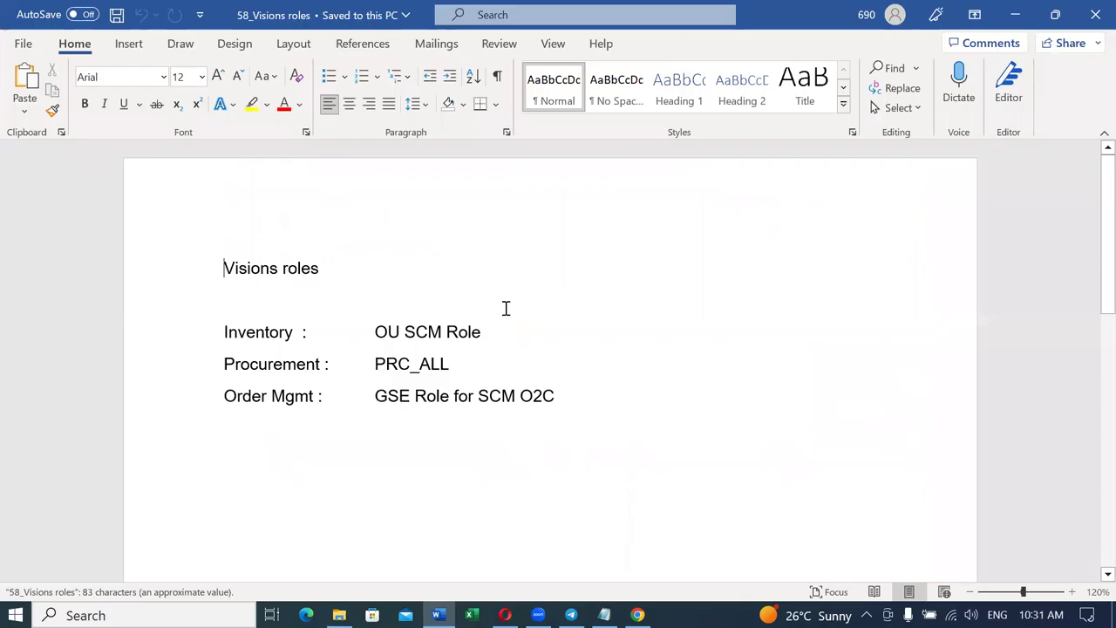
Step: Review the inventory, procurement and order management role names listed in the Visions roles document
left_click_drag(379, 332, 472, 334)
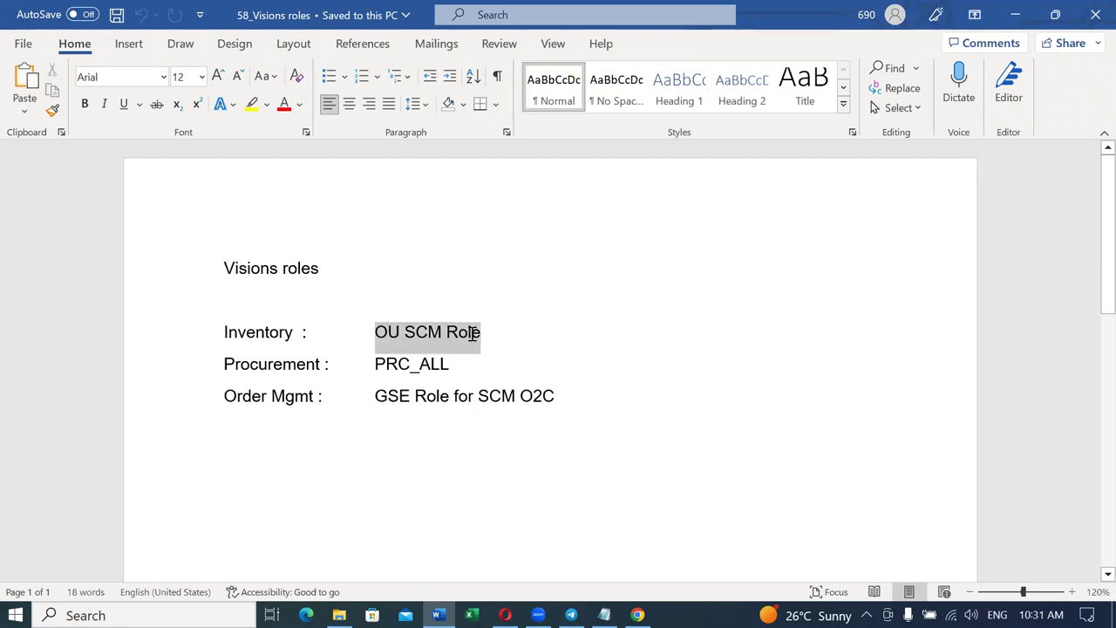
double_click(431, 361)
left_click_drag(407, 393, 475, 395)
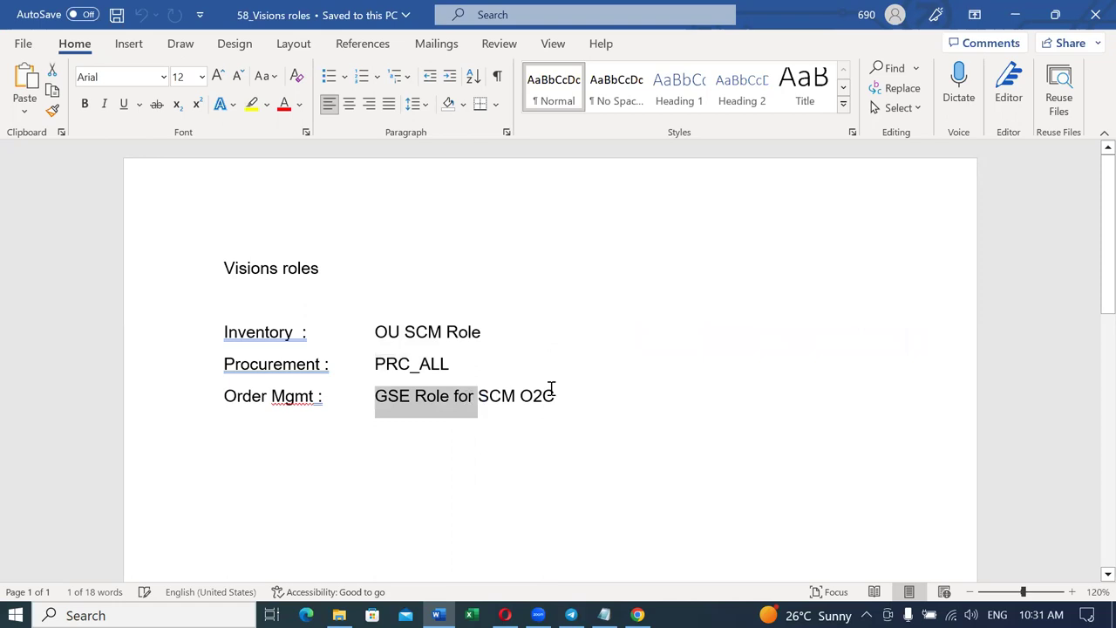
key("End")
Step: Copy the procurement role name PRC_ALL from the Word document and add it as a role membership in Security Console
left_click_drag(375, 363, 450, 364)
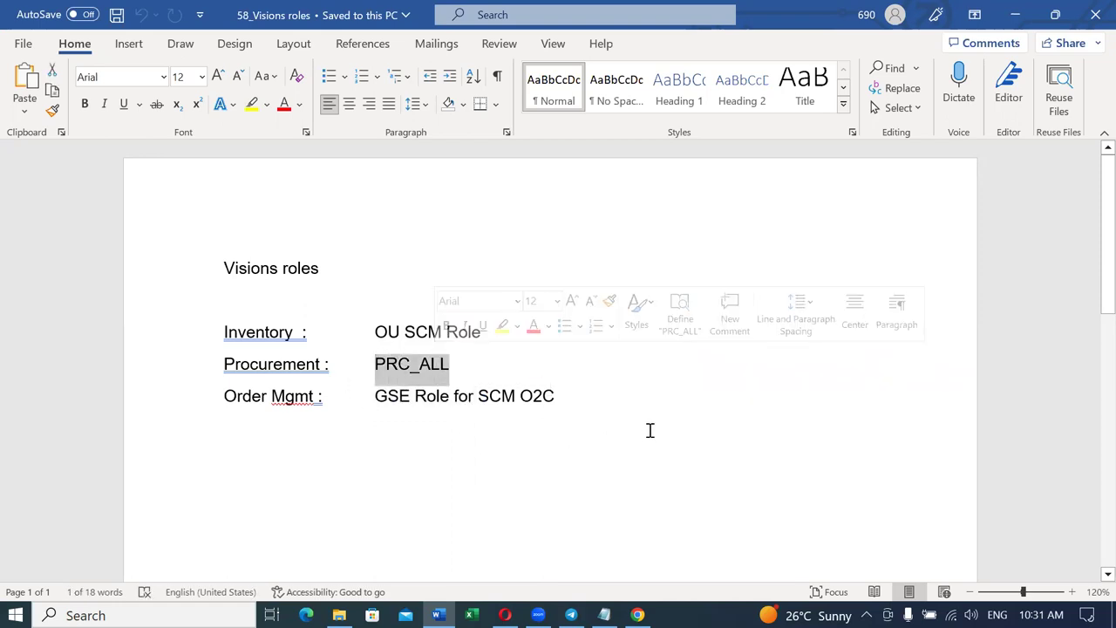
key("ctrl+c")
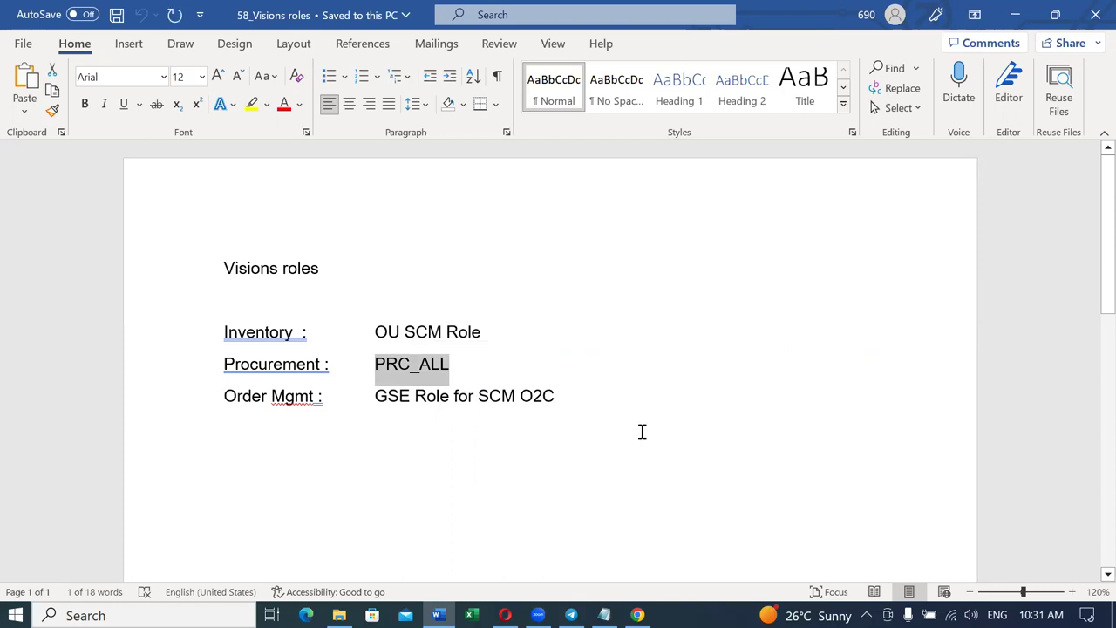
key("alt+Tab")
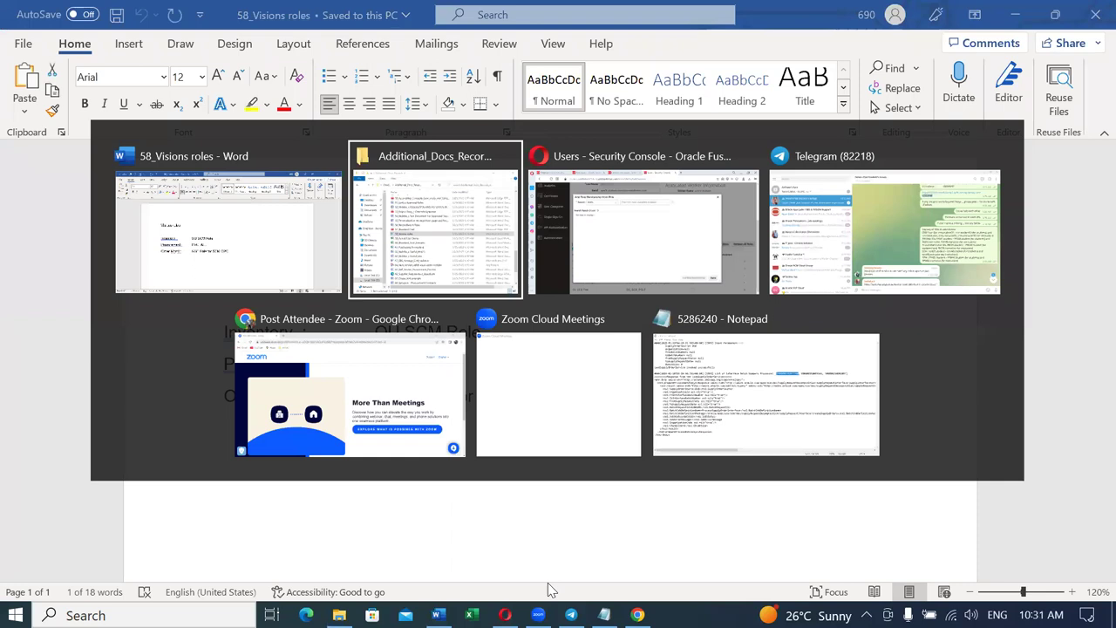
key("alt+Tab")
left_click(515, 155)
key("ctrl+v")
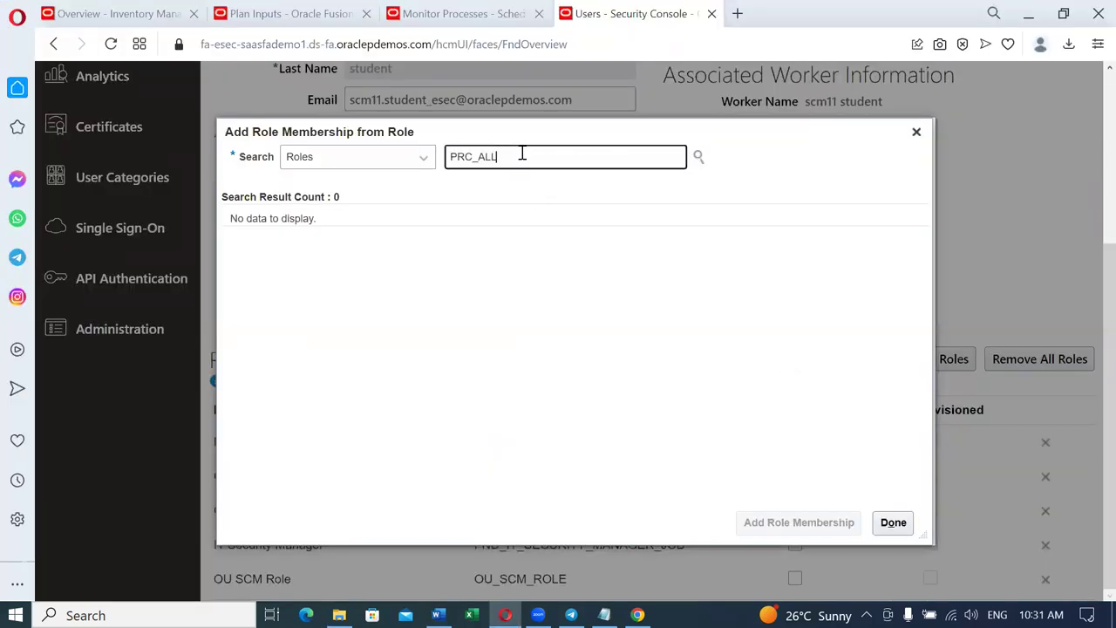
left_click(523, 155)
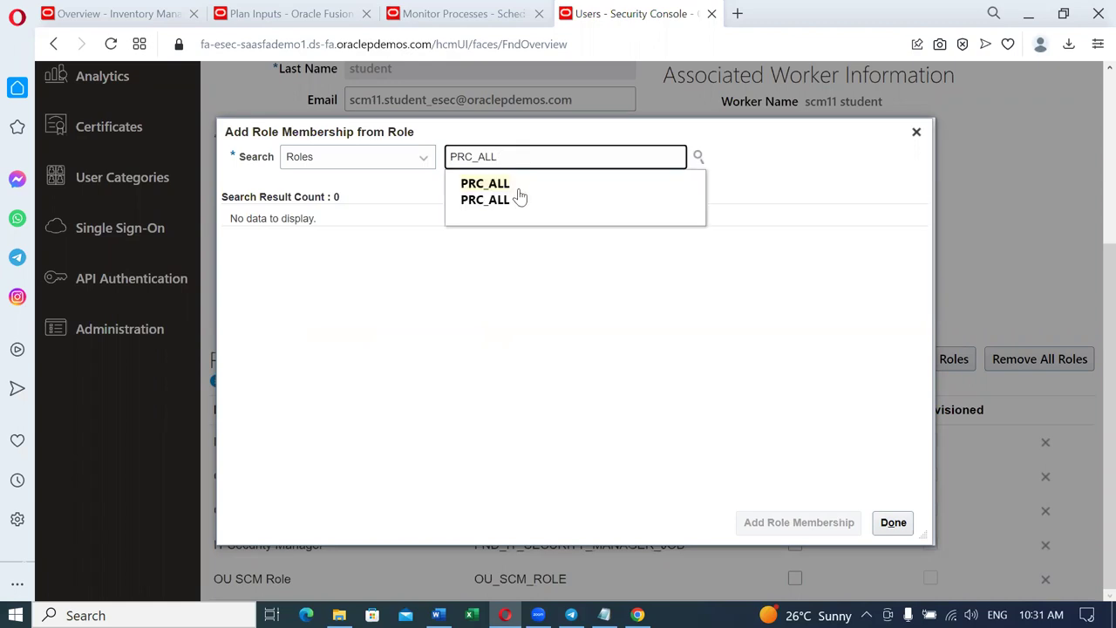
left_click(518, 196)
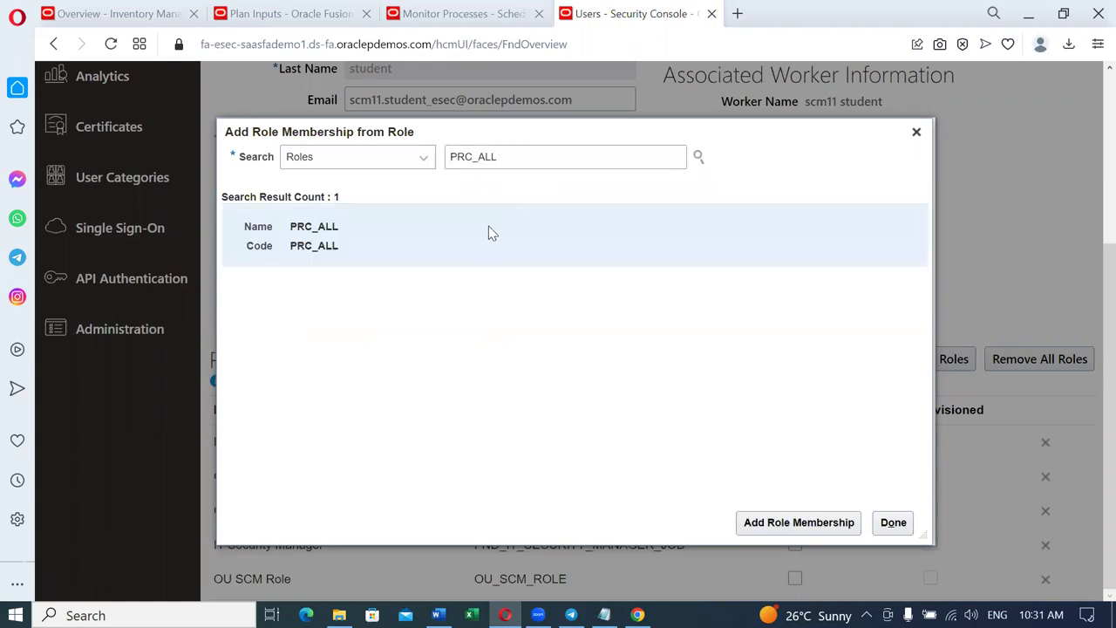
left_click(785, 526)
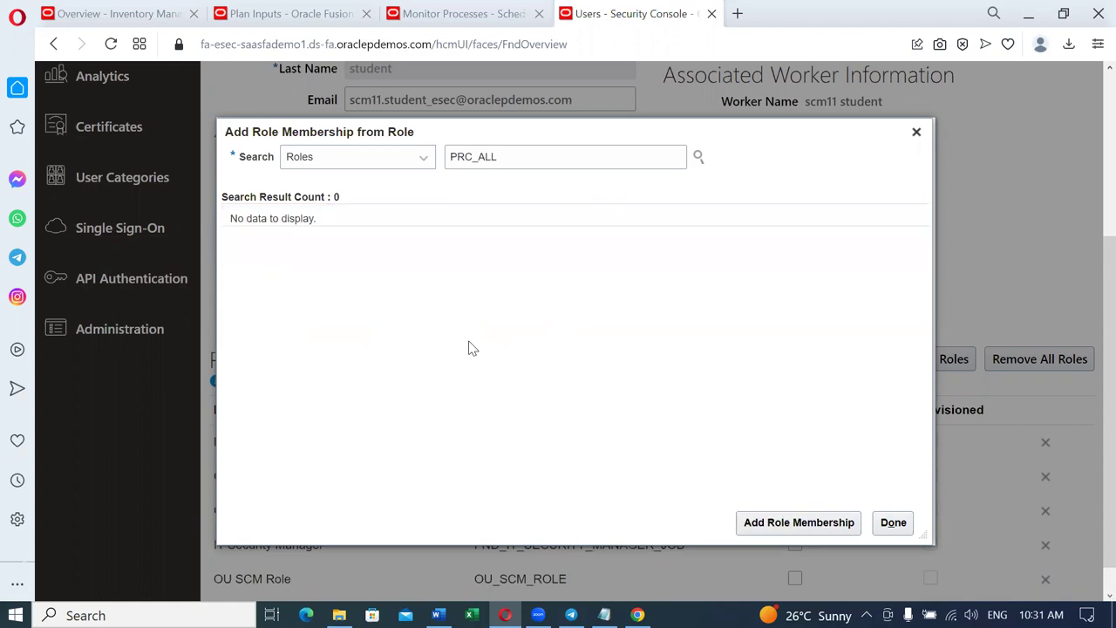
Step: Copy the order management role name GSE Role for SCM O2C from the Word document and add that role membership in Security Console
key("alt+Tab")
left_click_drag(378, 395, 521, 417)
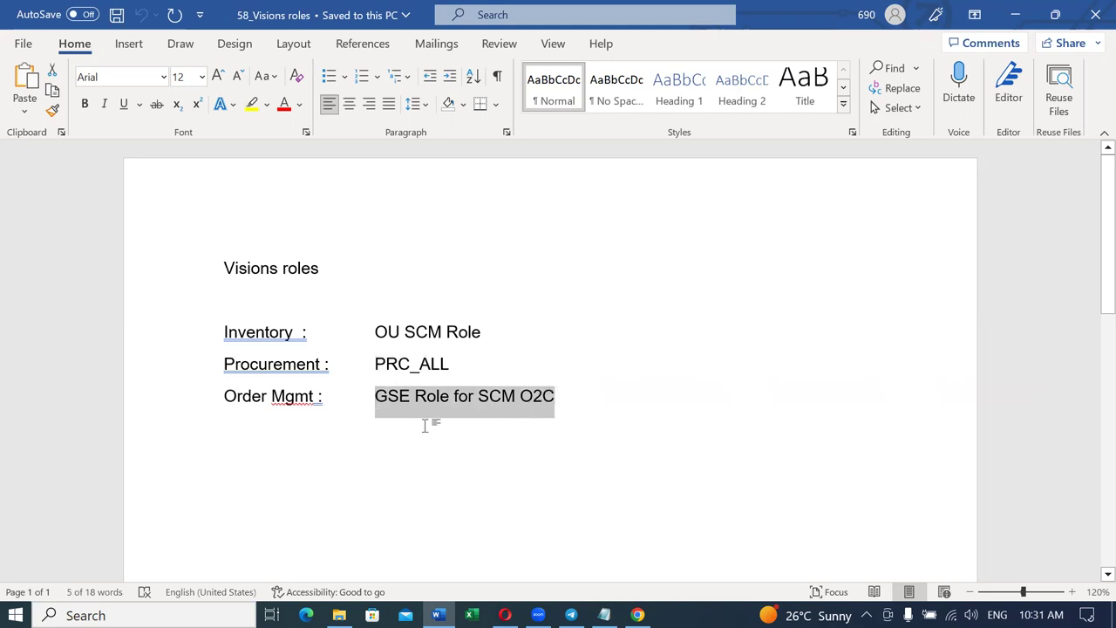
key("alt+Tab")
double_click(511, 156)
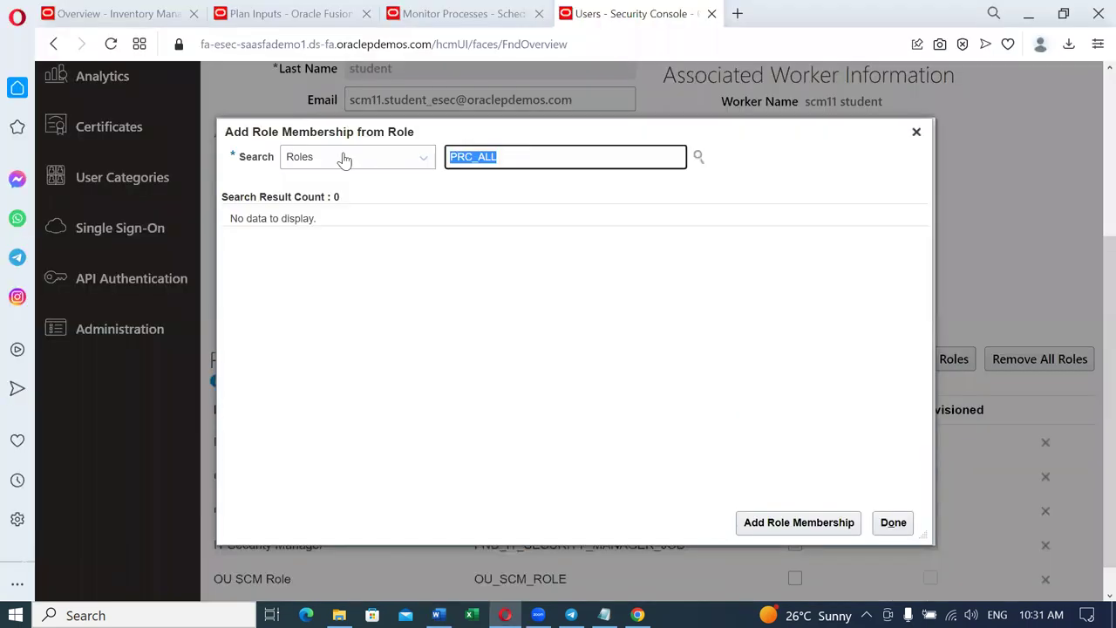
key("ctrl+v")
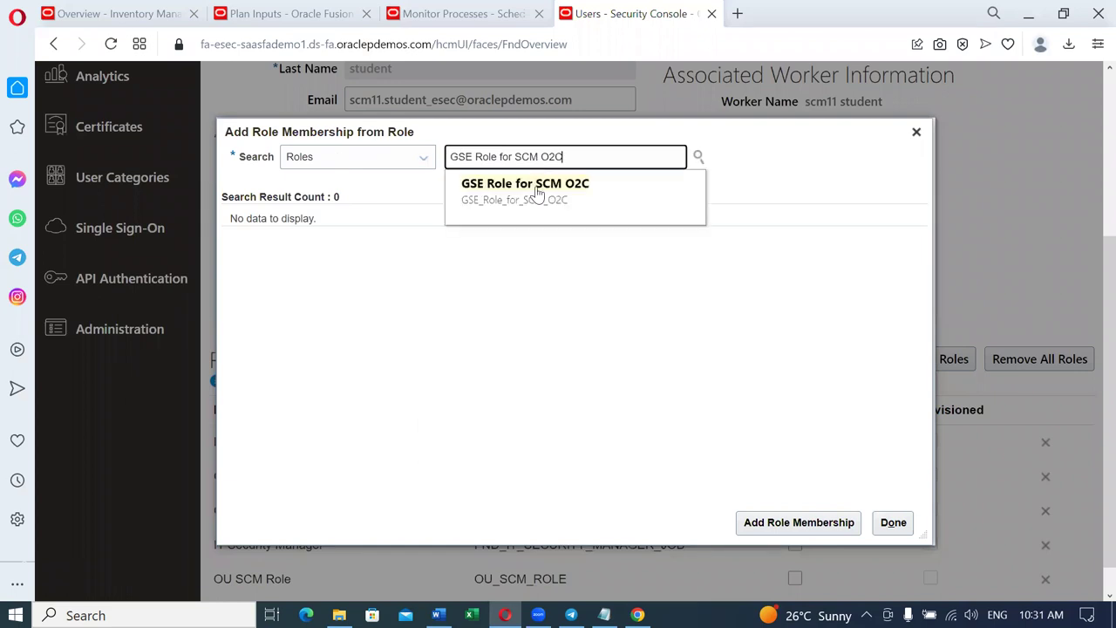
left_click(538, 192)
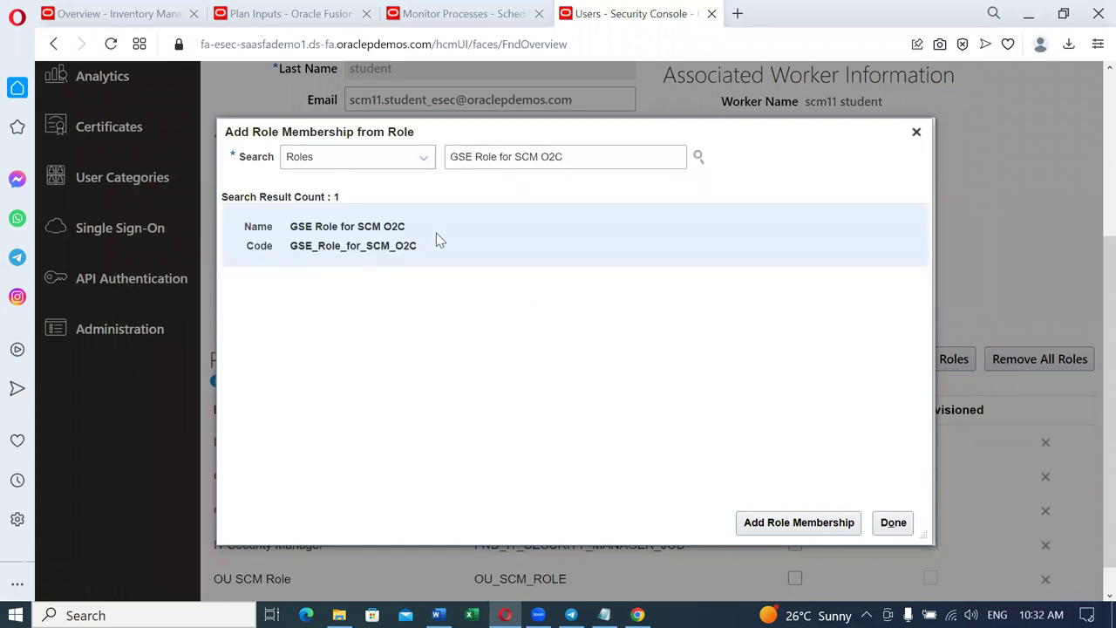
left_click(761, 523)
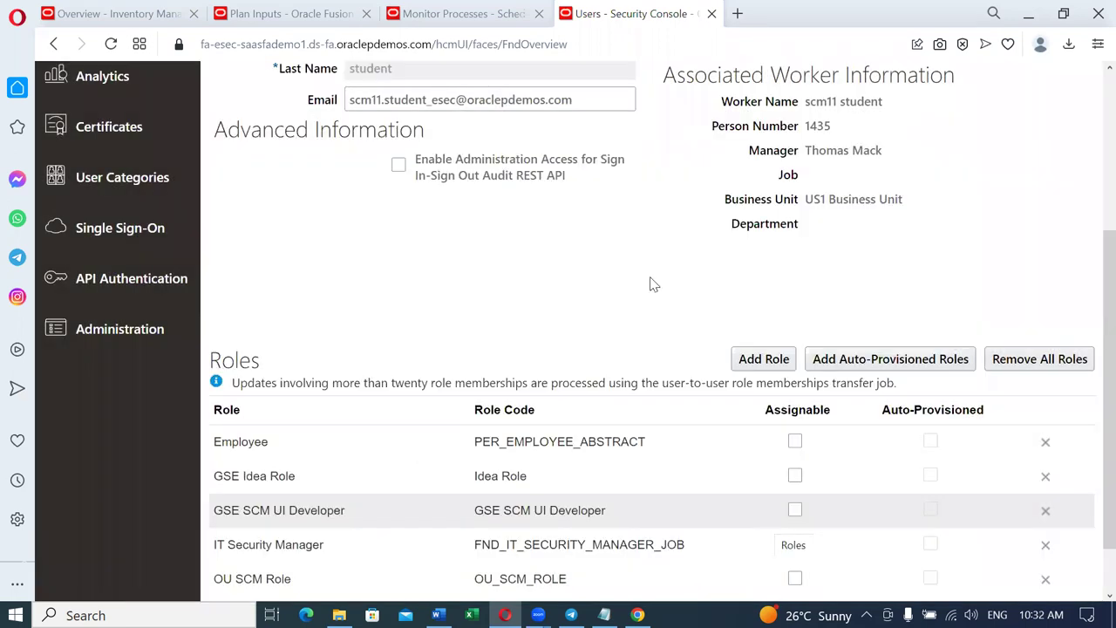
Step: Check the account's role list, save the scm11 user account, and return to the User Accounts page
scroll(656, 284, "down", 1)
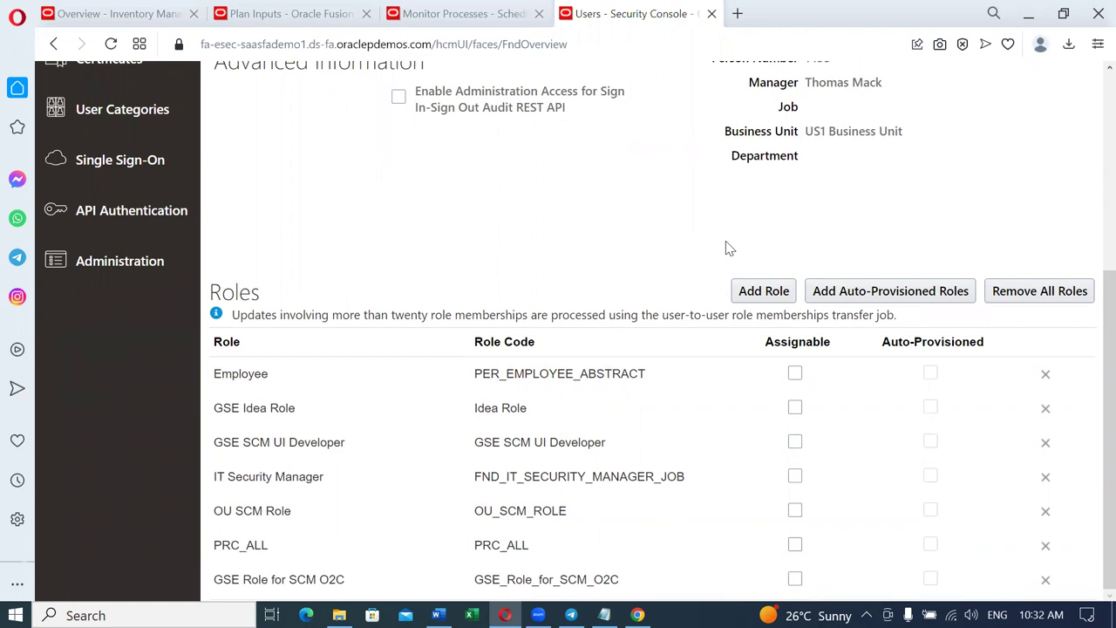
scroll(724, 248, "up", 4)
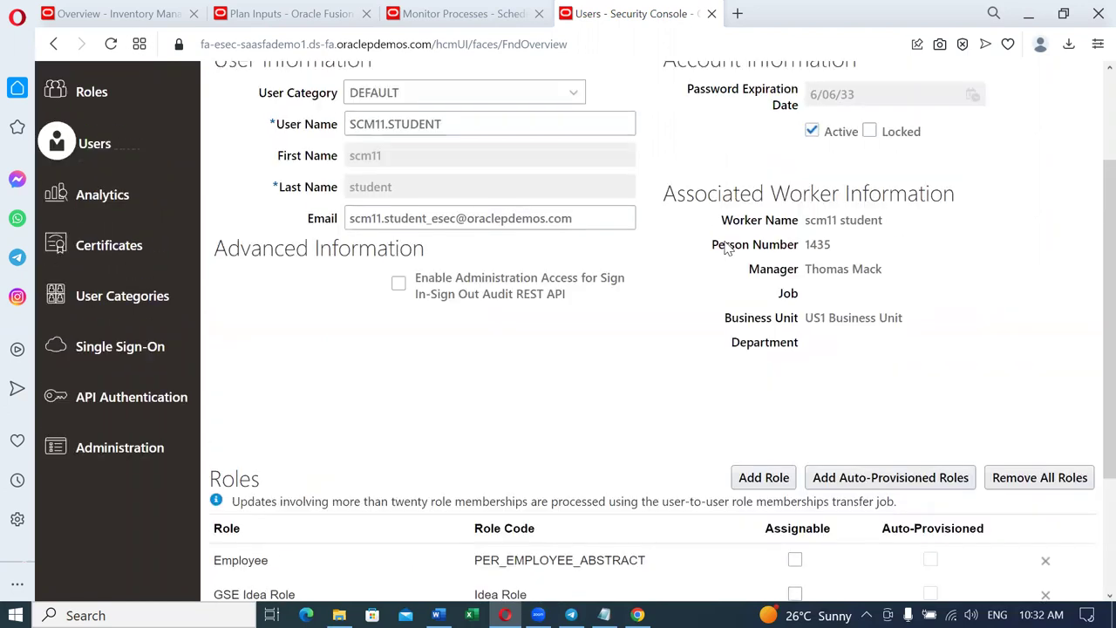
scroll(723, 249, "down", 4)
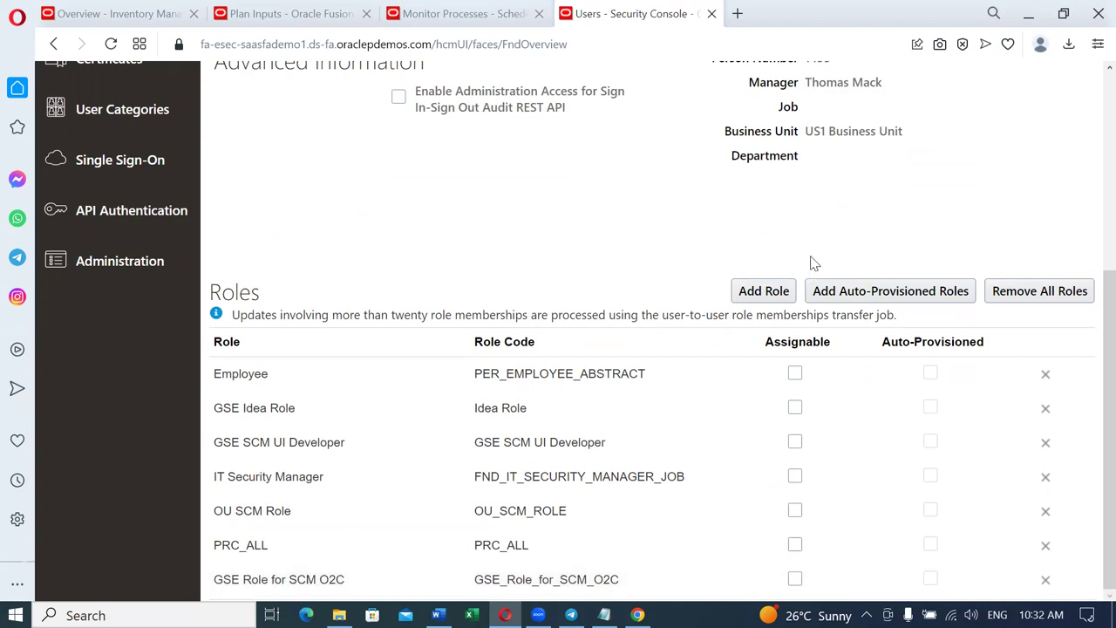
scroll(862, 174, "up", 5)
left_click(926, 148)
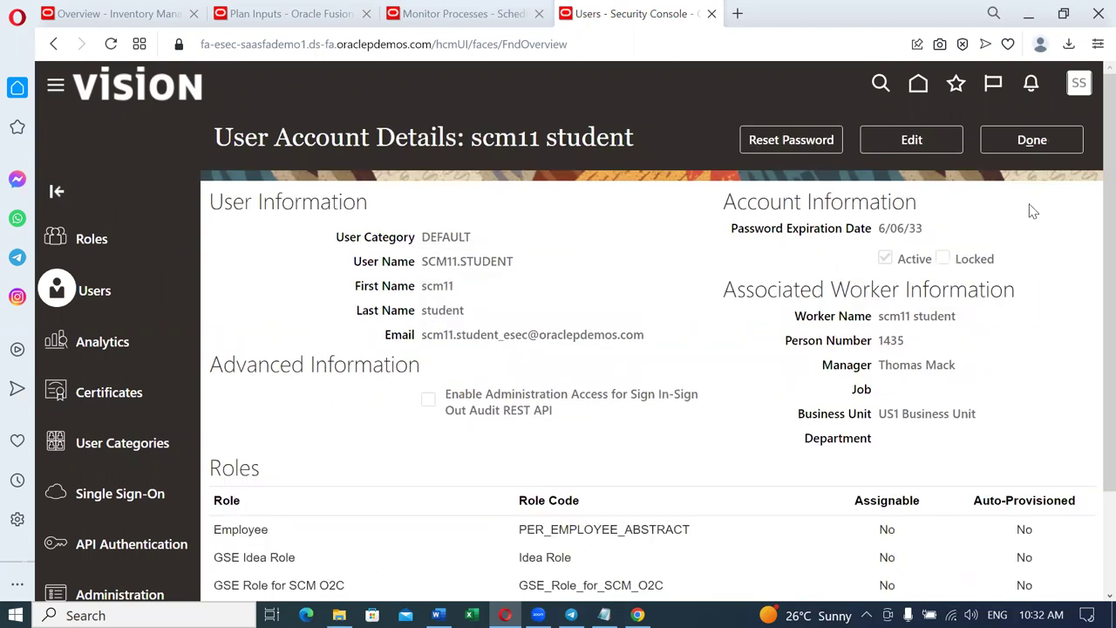
left_click(1047, 147)
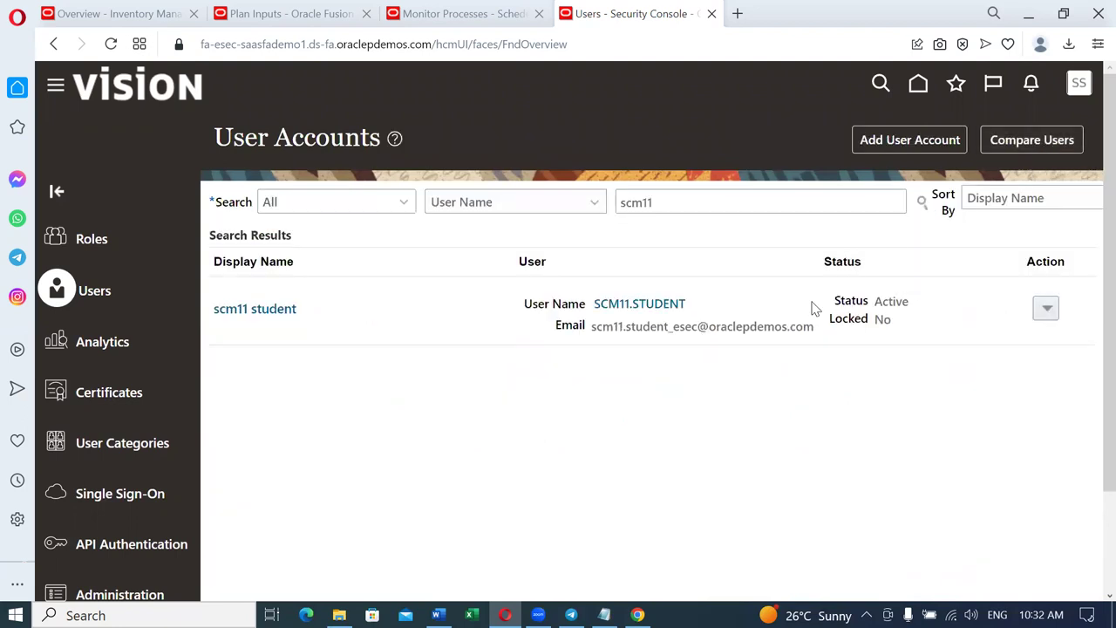
Step: Return to the home page and open Scheduled Processes under Tools
left_click(957, 87)
left_click(916, 92)
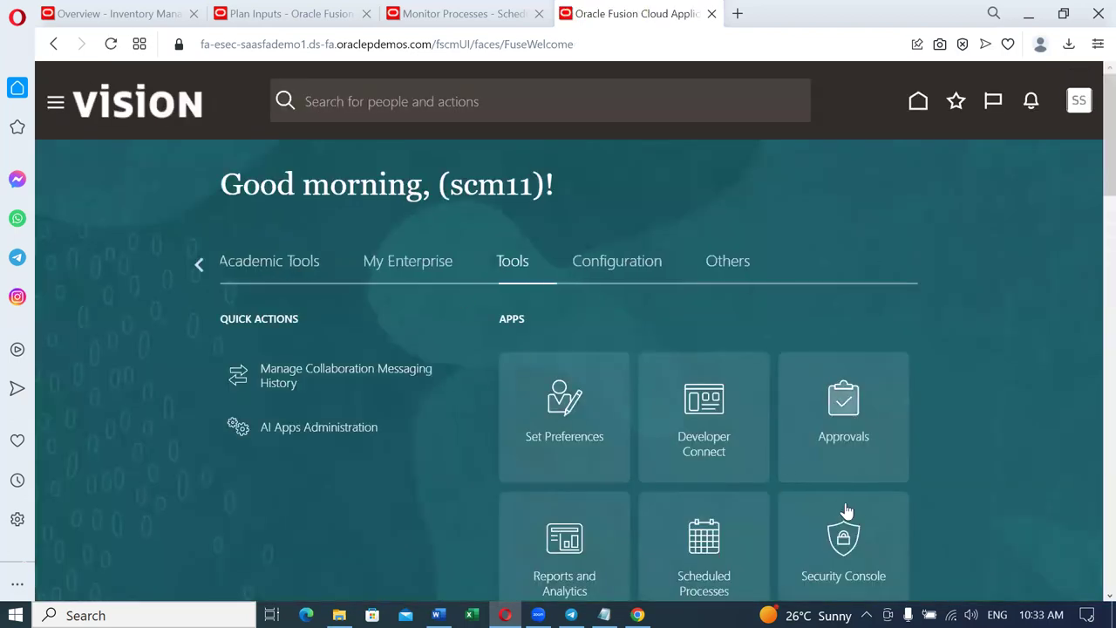
scroll(829, 585, "down", 1)
left_click(698, 481)
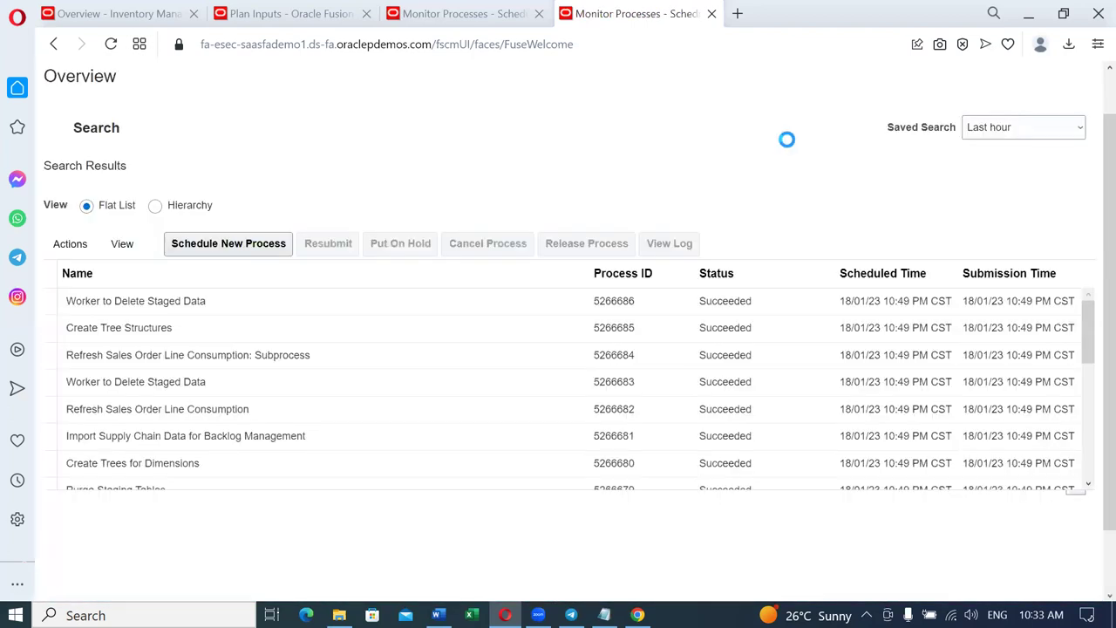
Step: Refresh the scheduled process list repeatedly and examine the names and statuses of the processes from the last hour
left_click(716, 297)
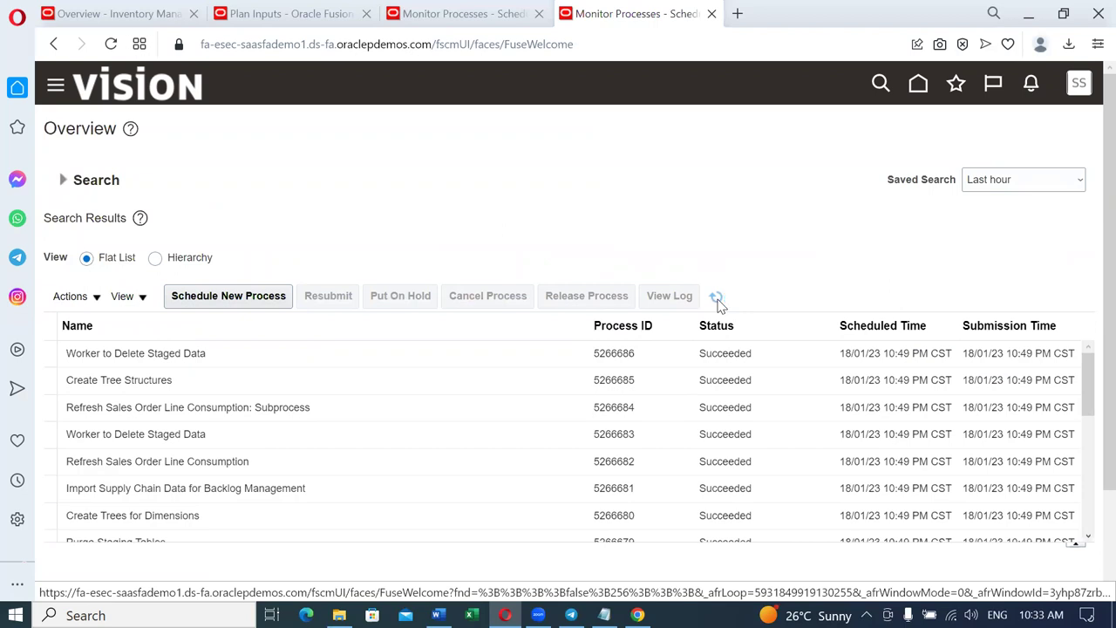
left_click(717, 298)
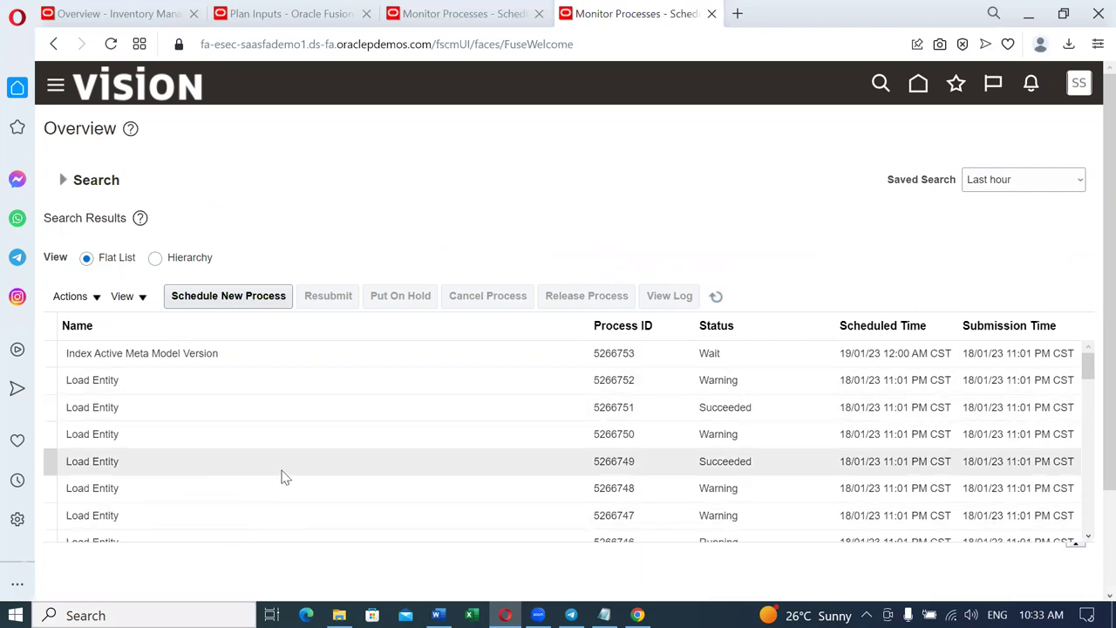
left_click(716, 299)
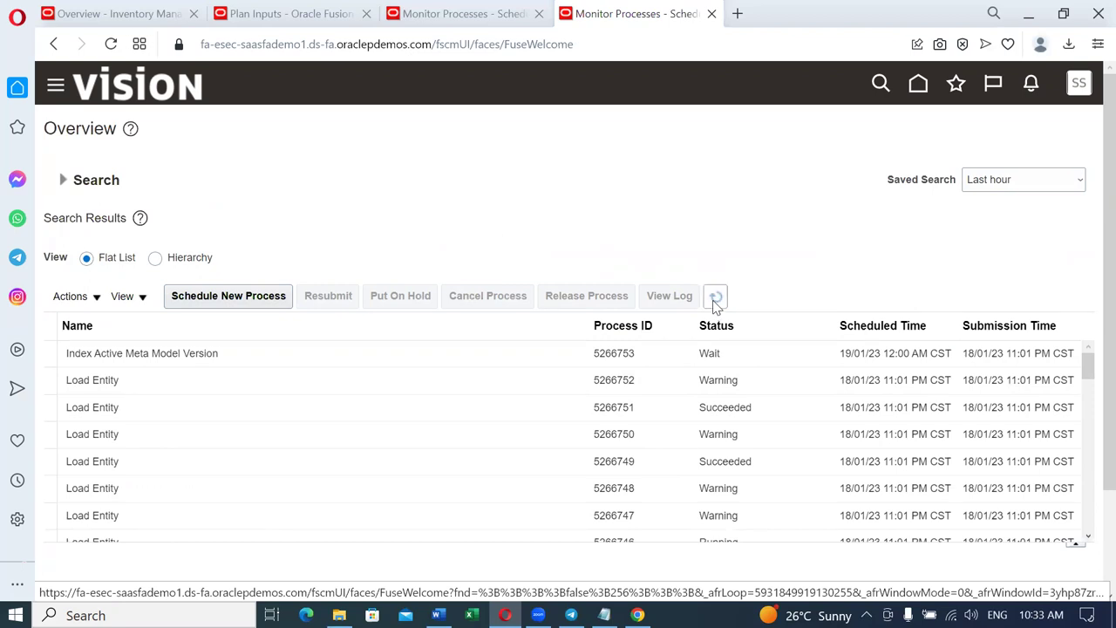
left_click(714, 301)
left_click(716, 298)
left_click_drag(1089, 370, 1084, 543)
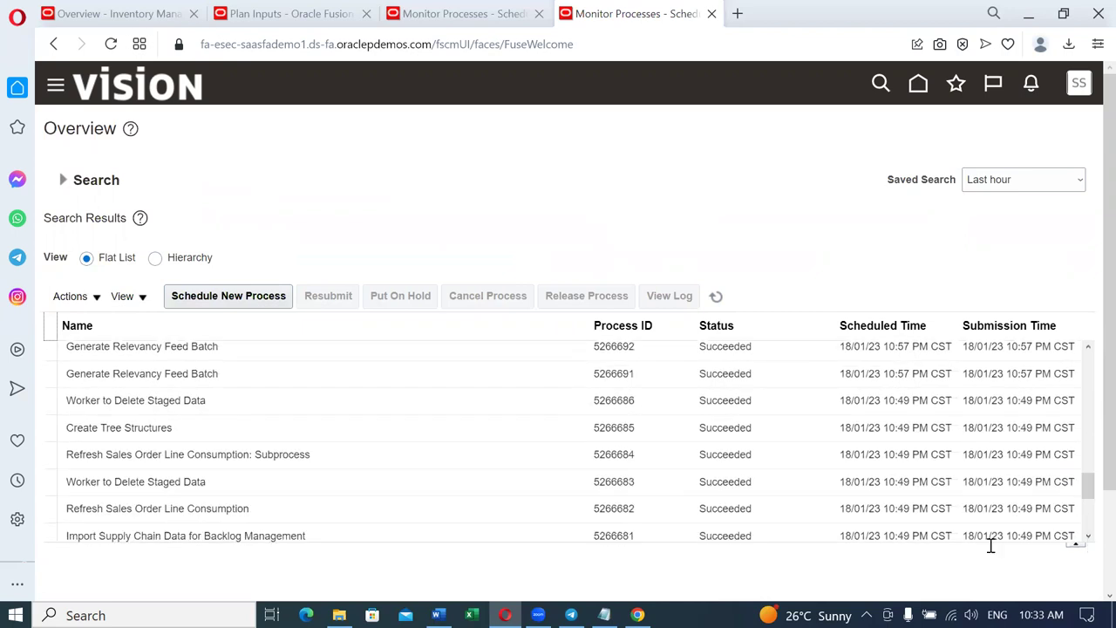
left_click(341, 471)
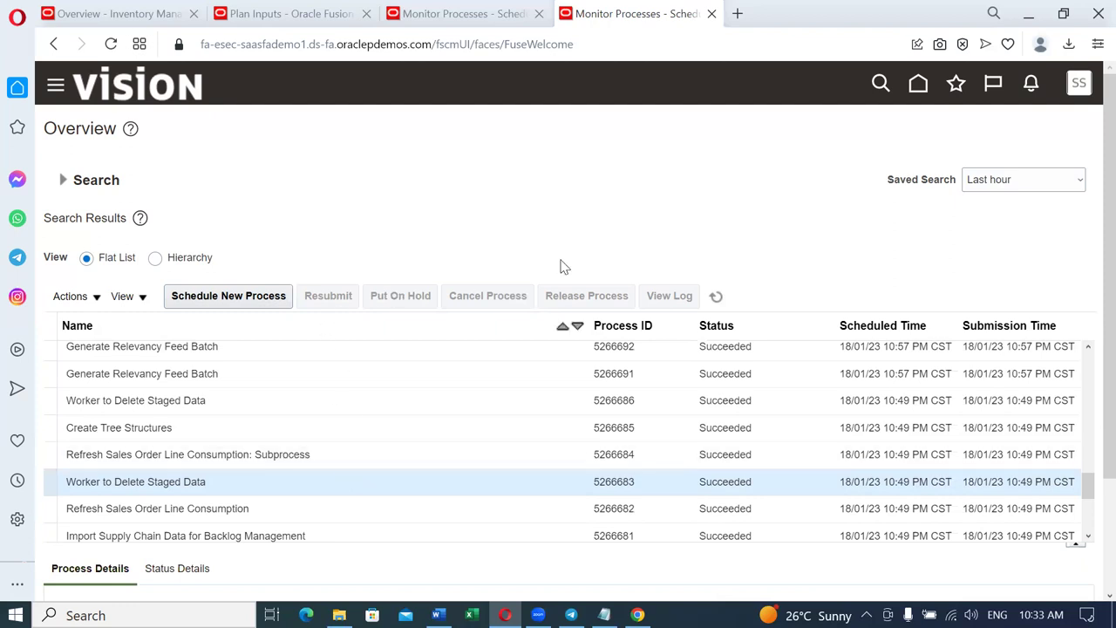
left_click(716, 297)
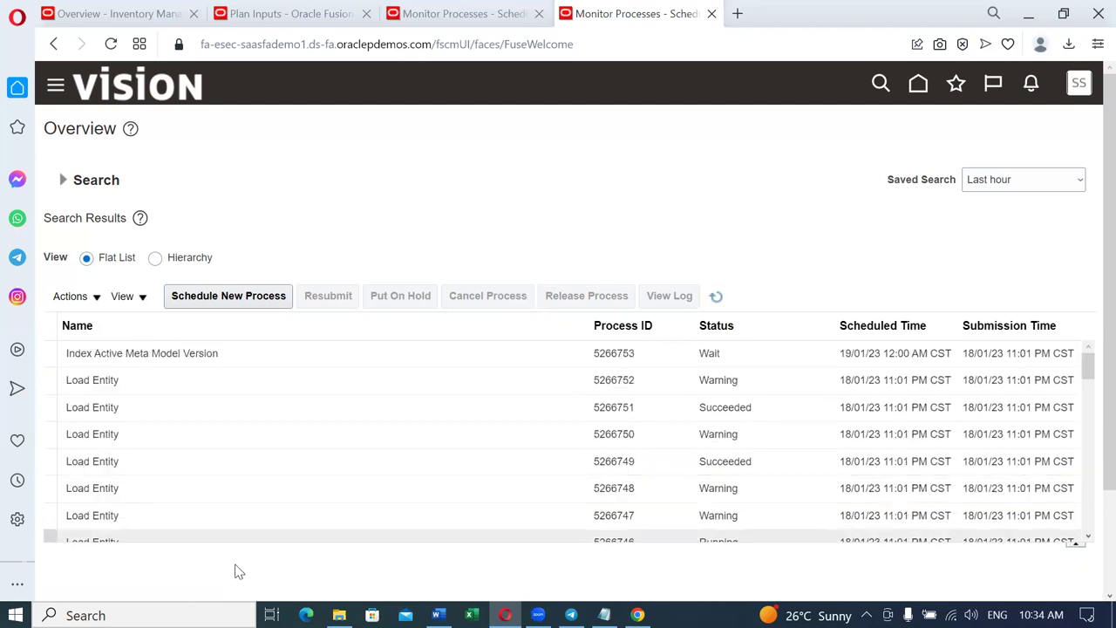
left_click(722, 298)
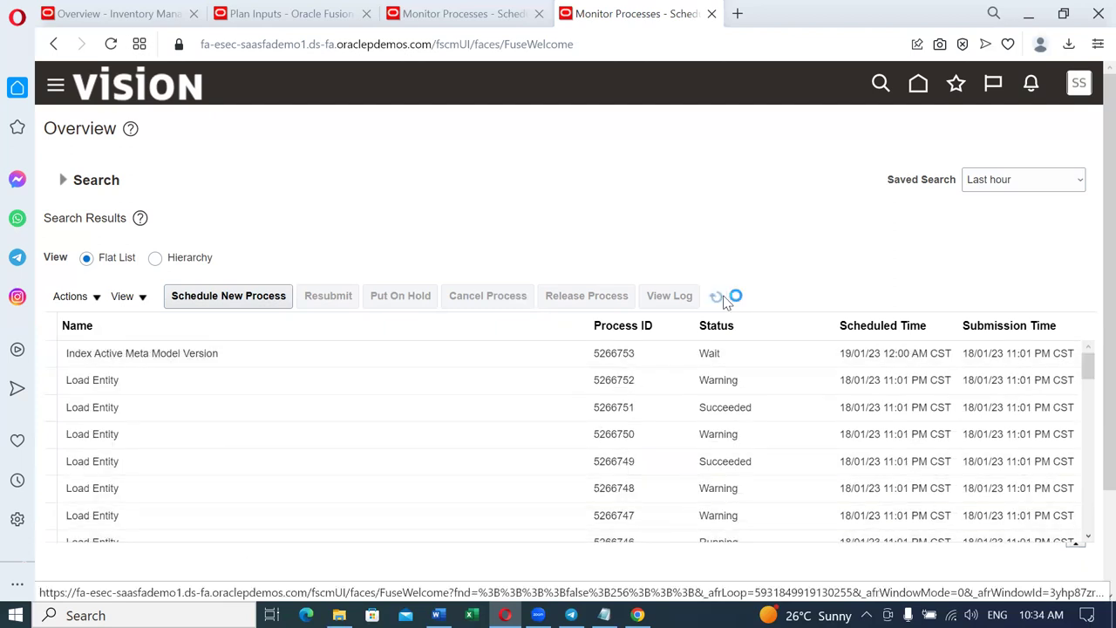
left_click(721, 298)
left_click(720, 298)
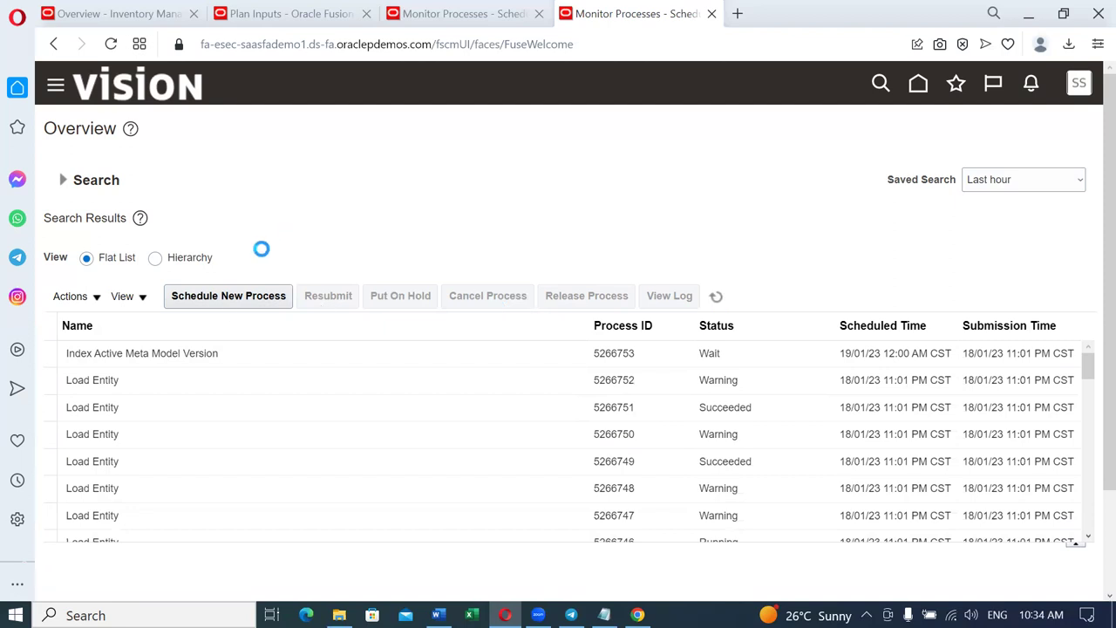
Step: Schedule and submit the job Import User and Role Application Security Data, found with import%user%role%, and acknowledge the submission
left_click(231, 299)
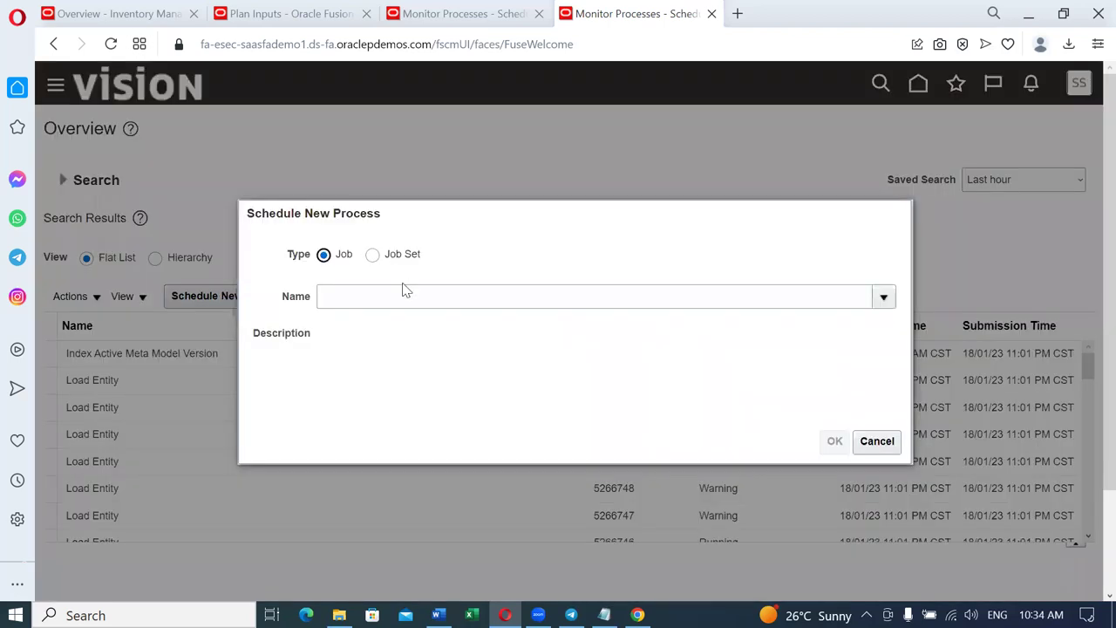
left_click(405, 296)
type("import%user%r")
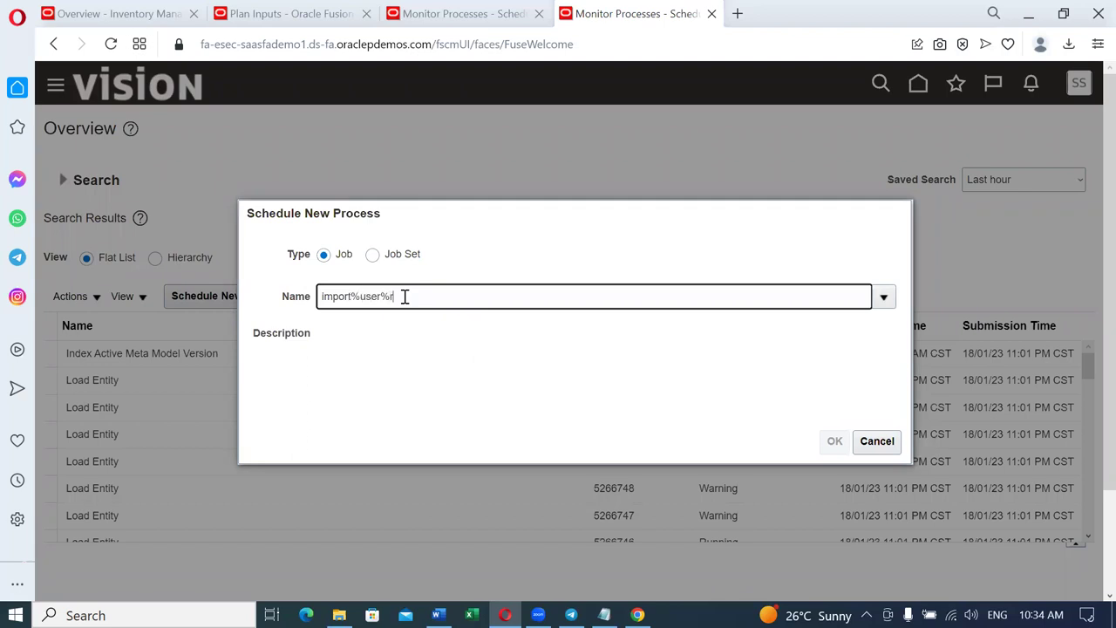
type("ole%")
key("Tab")
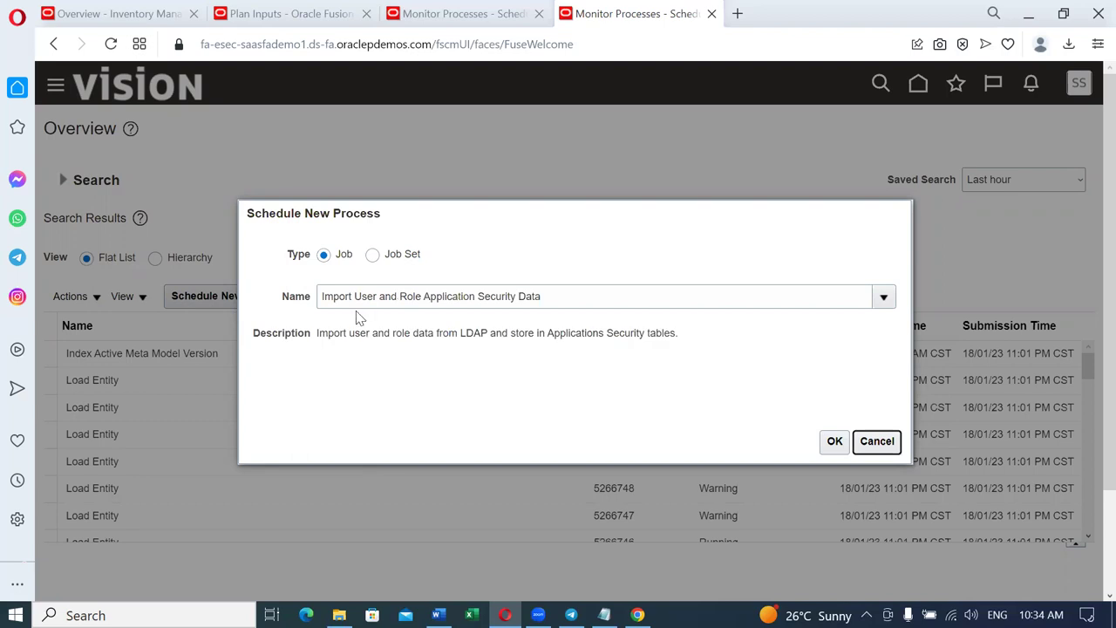
left_click(836, 441)
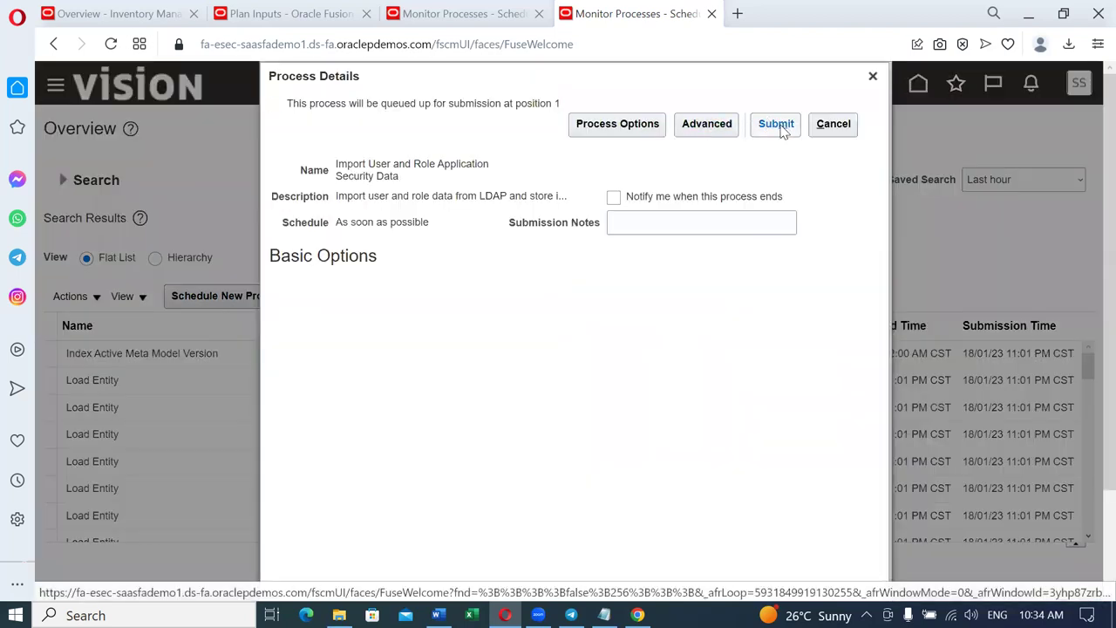
left_click(784, 130)
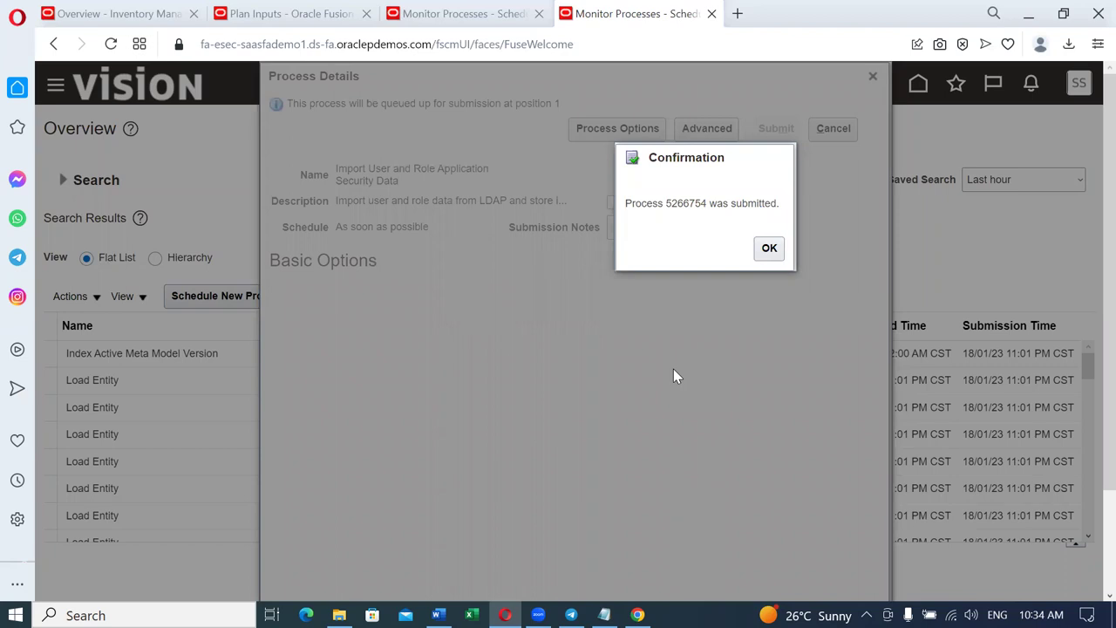
left_click(768, 247)
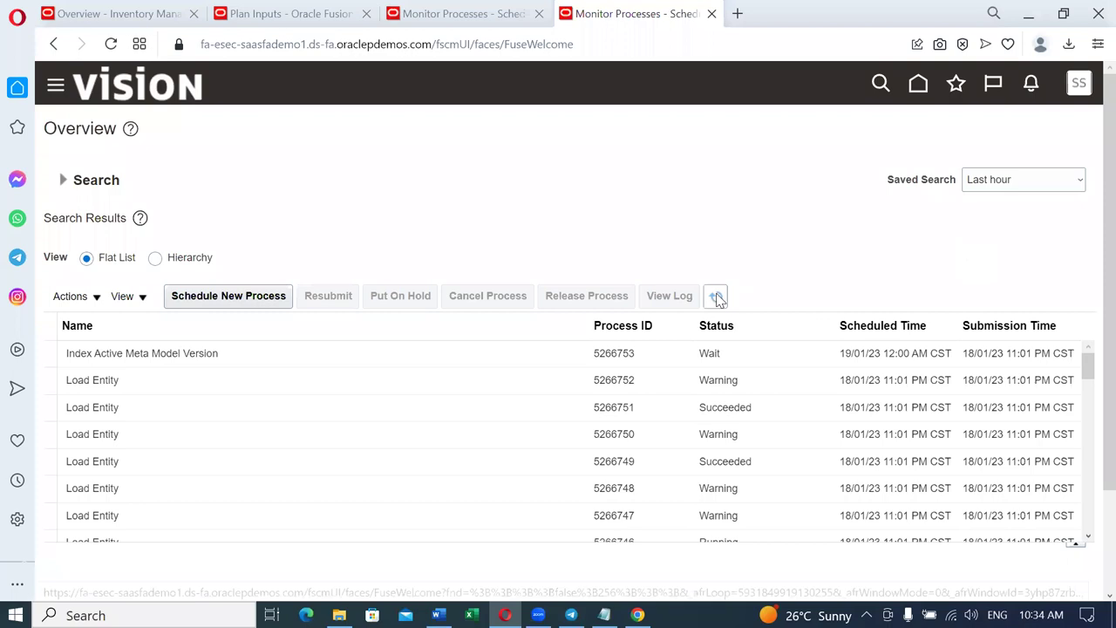
Step: Refresh the scheduled process list and check the status of Import User and Role Application Security Data
left_click(717, 297)
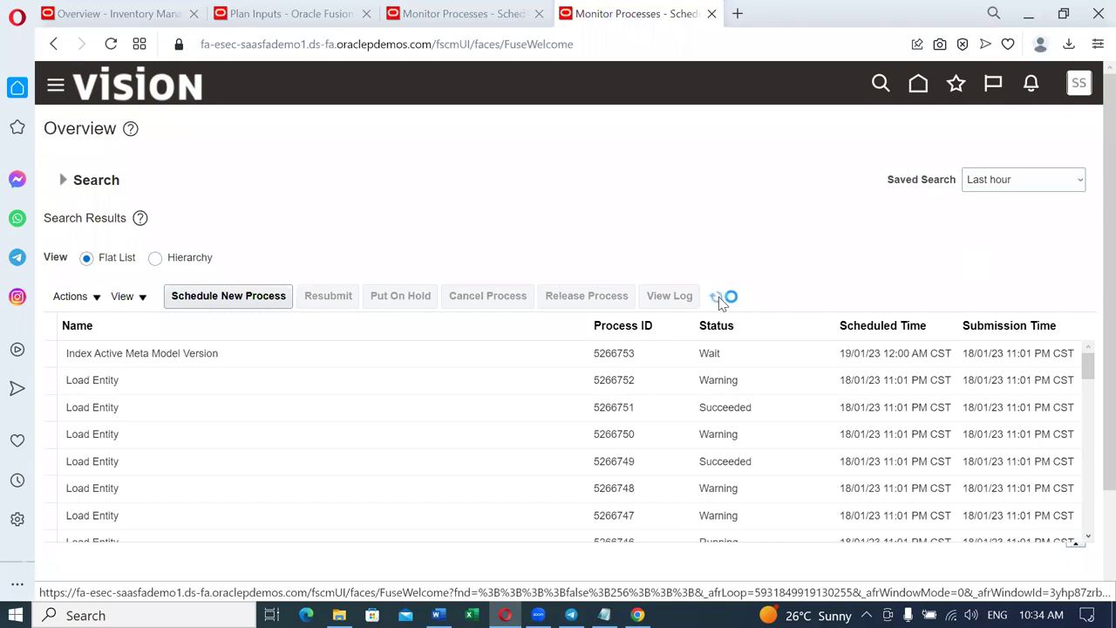
left_click(717, 298)
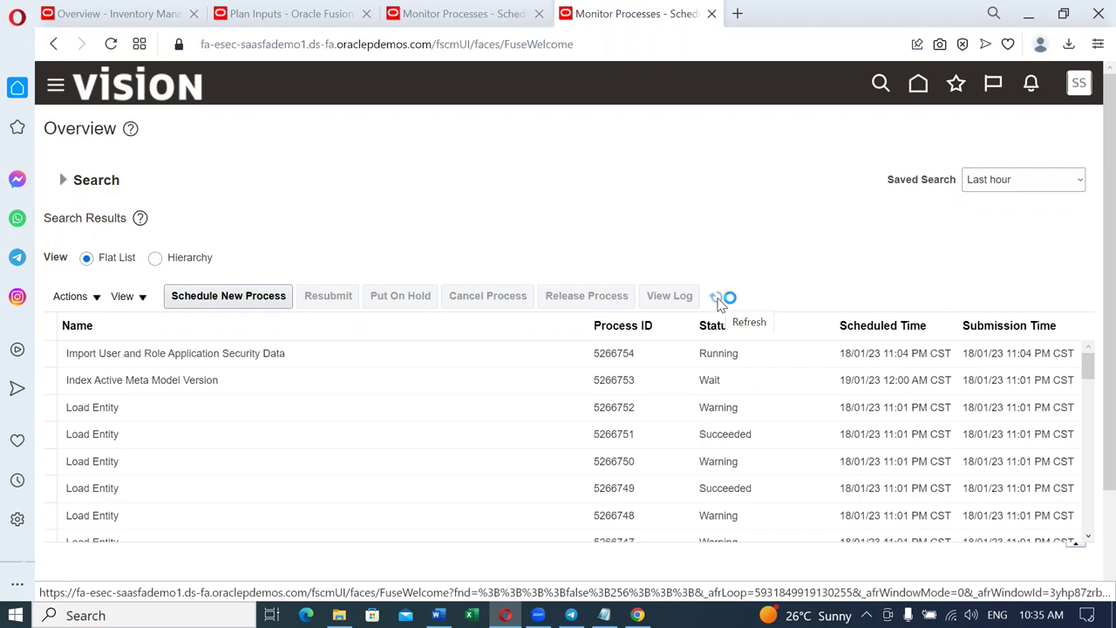
left_click(717, 299)
left_click(716, 298)
Step: Schedule and submit the job Retrieve Latest LDAP Changes, found by searching for LDAP, and acknowledge the submission
left_click(251, 297)
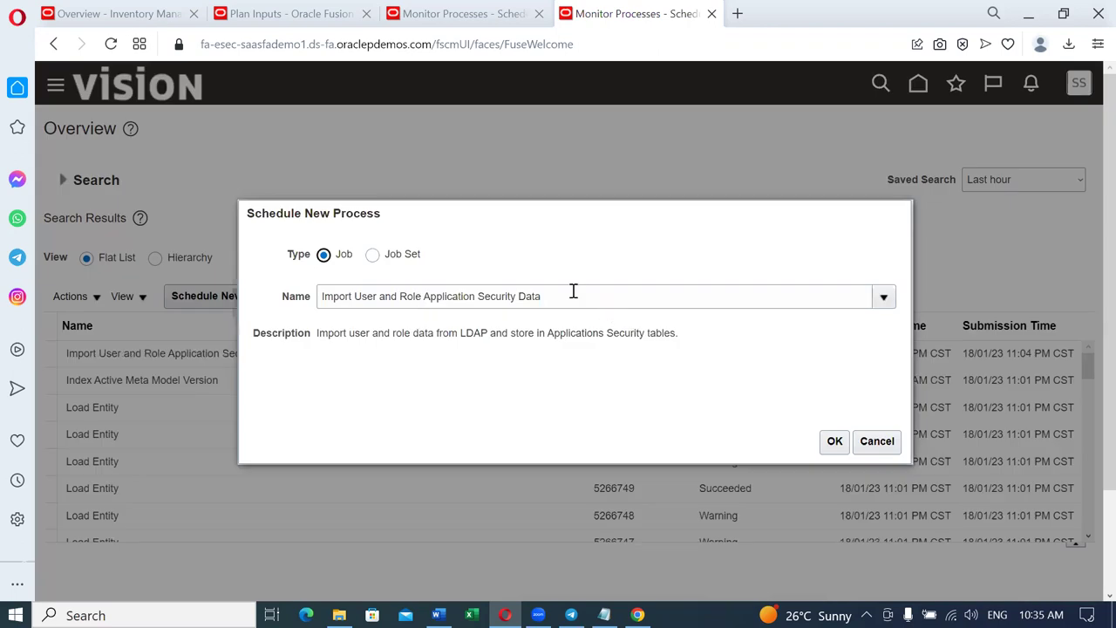
left_click_drag(573, 291, 222, 328)
type("LDAP")
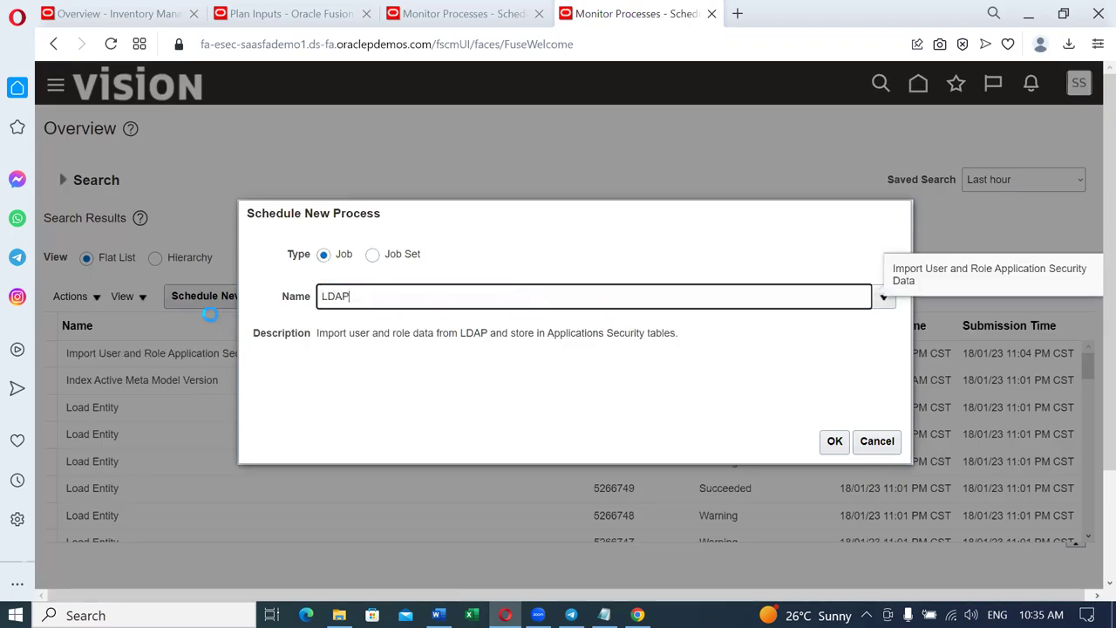
key("Tab")
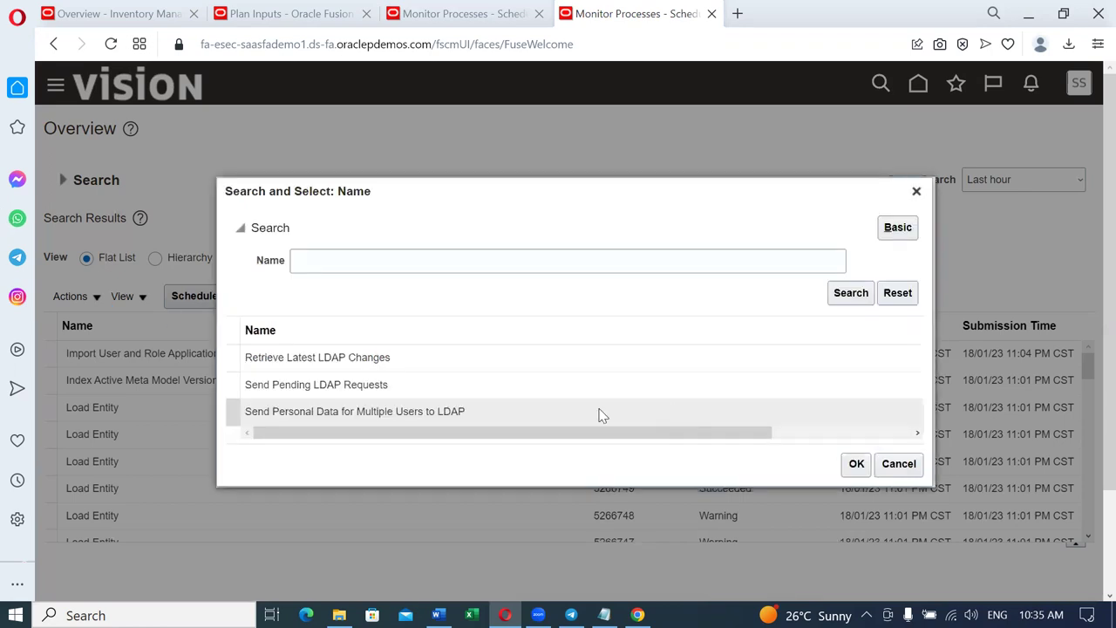
left_click(856, 463)
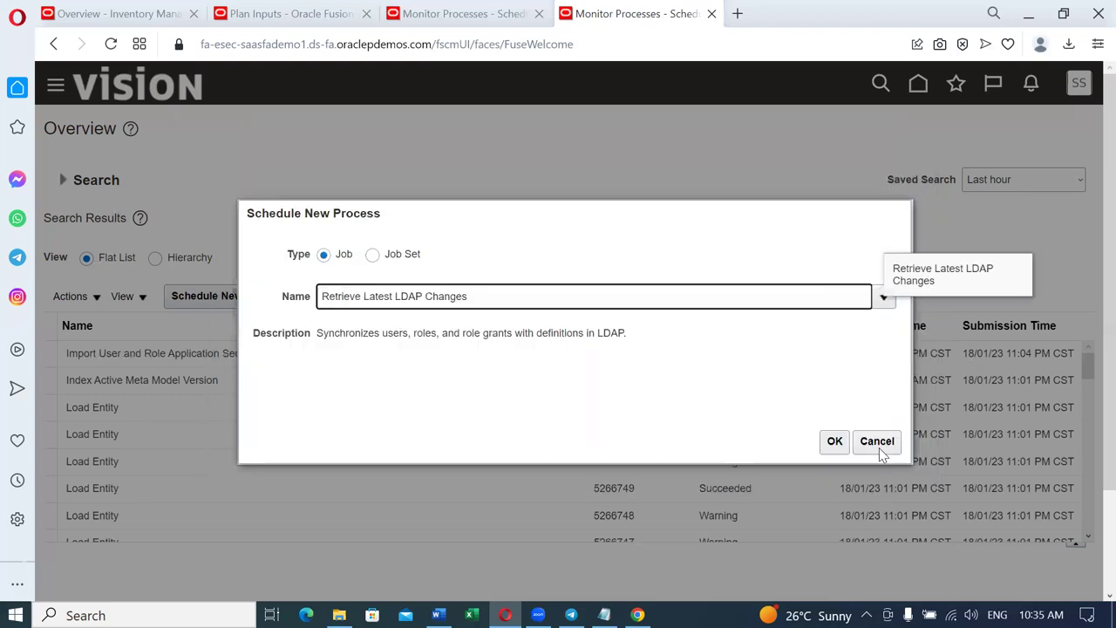
left_click(835, 440)
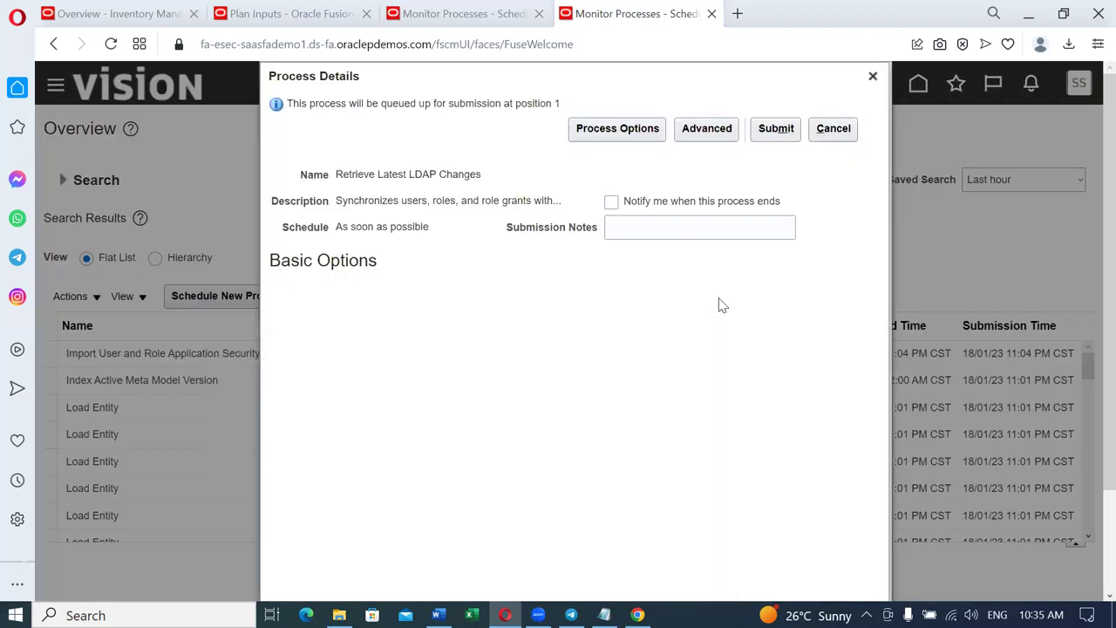
left_click(775, 133)
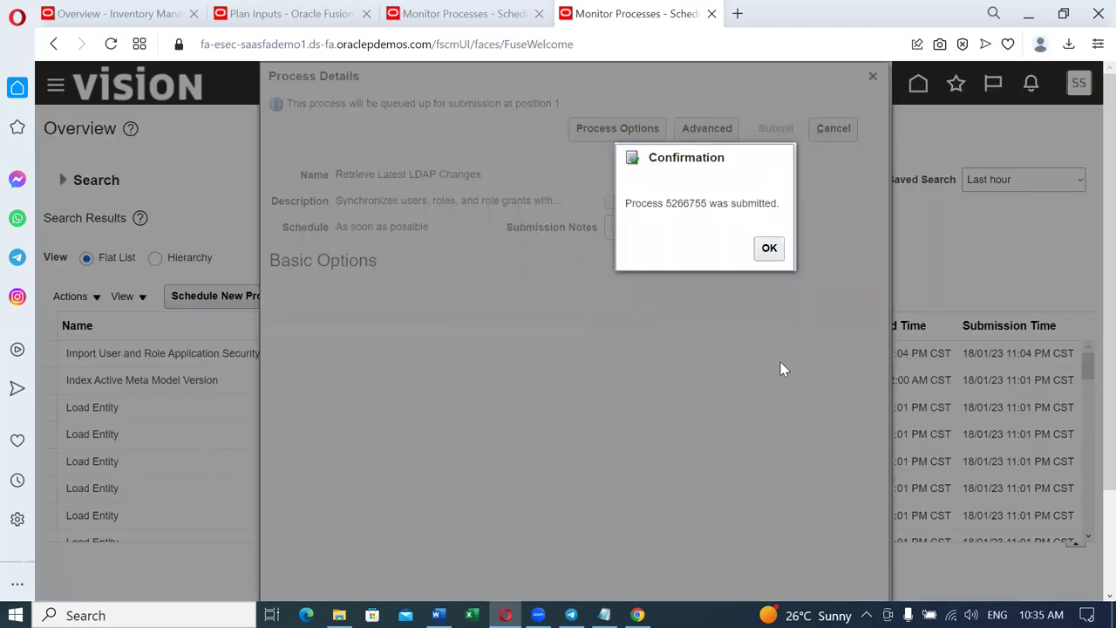
left_click(769, 252)
Step: Refresh the process list repeatedly and check the status of Retrieve Latest LDAP Changes and the user and role import
left_click(721, 299)
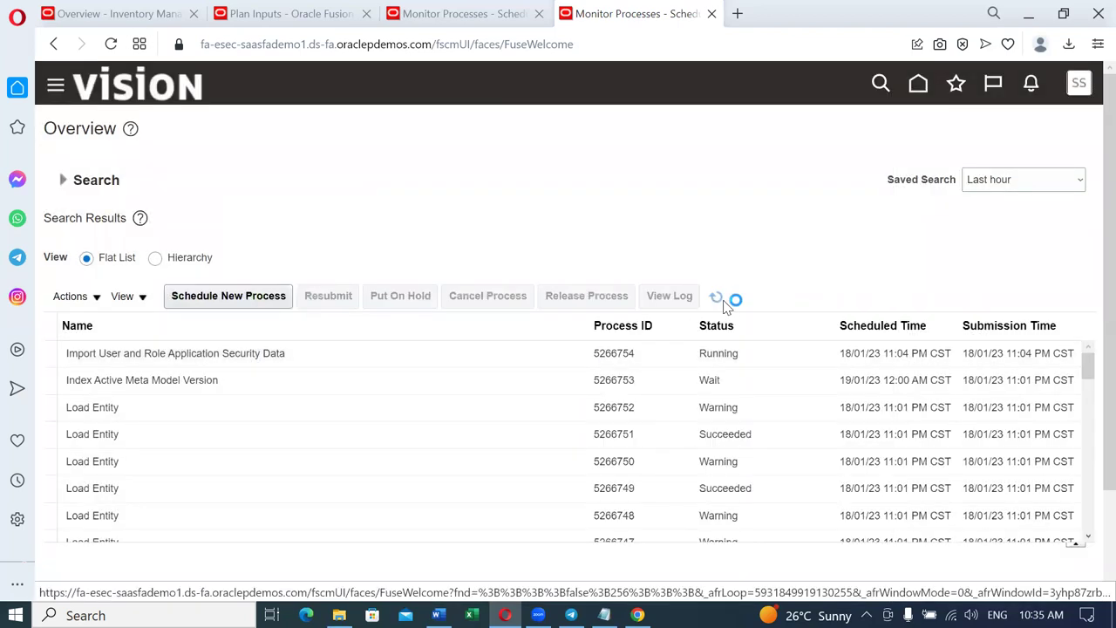
left_click(717, 299)
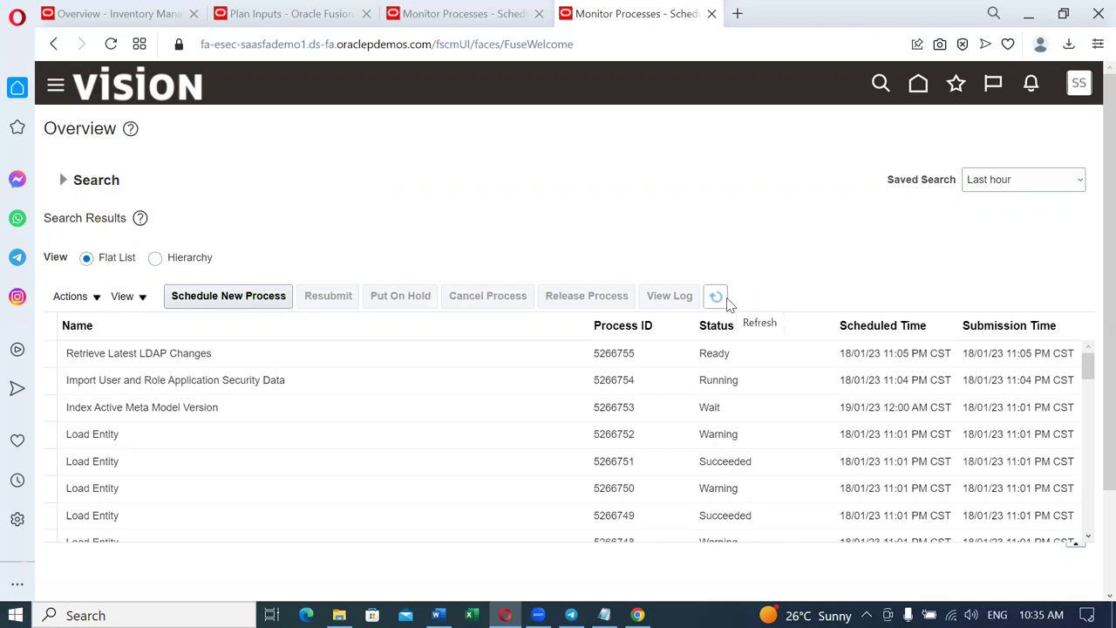
left_click(717, 298)
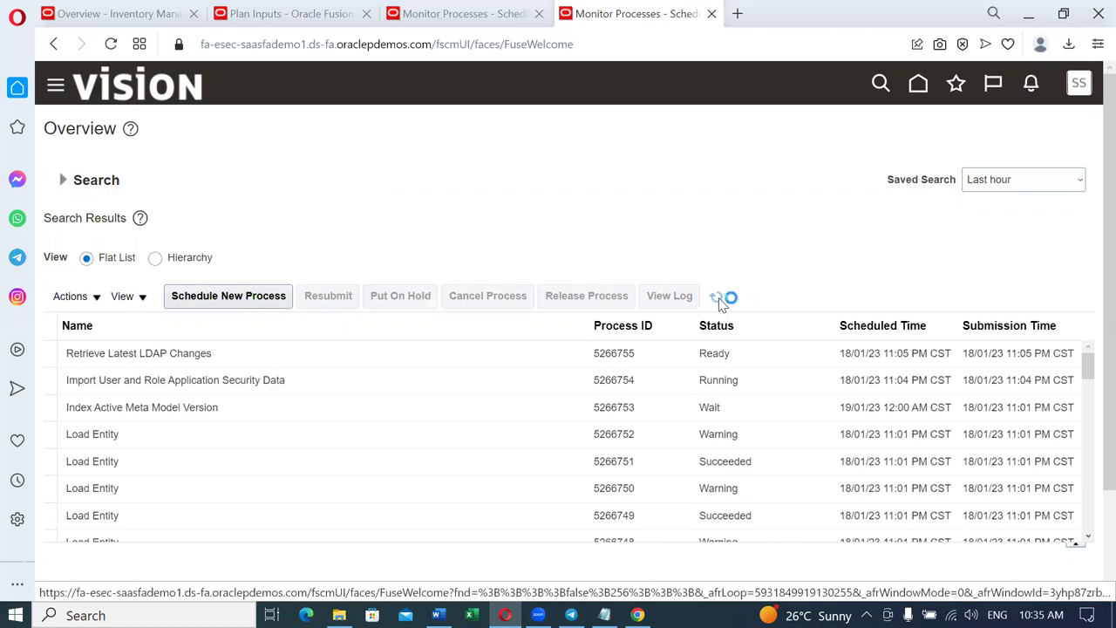
left_click(717, 298)
left_click(716, 298)
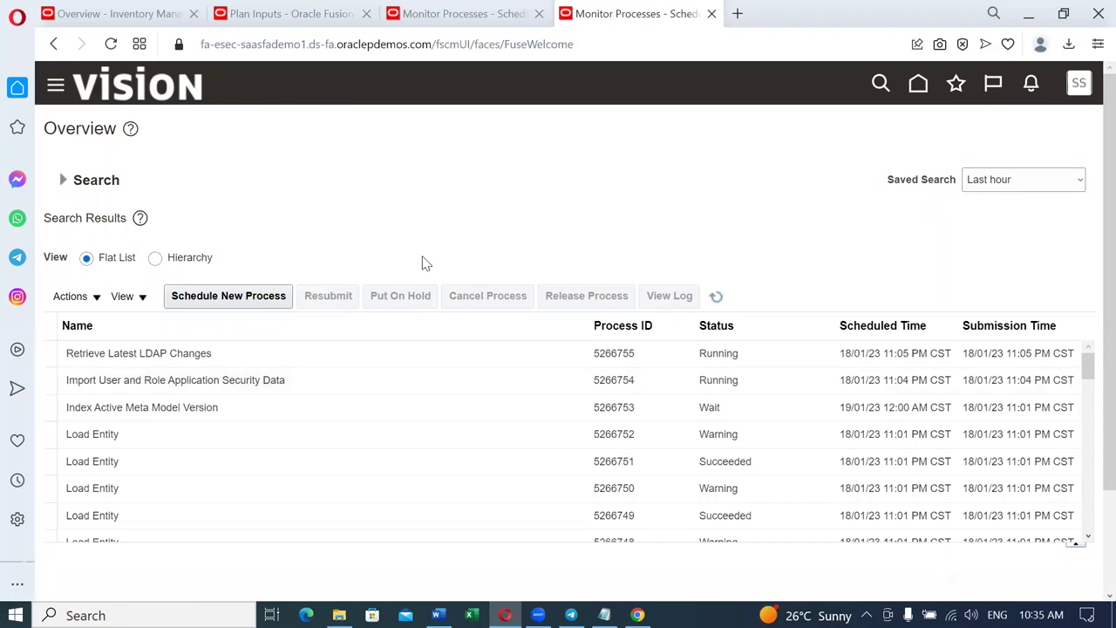
Step: Return to the home page and open Product Information Management from the favorites
left_click(918, 85)
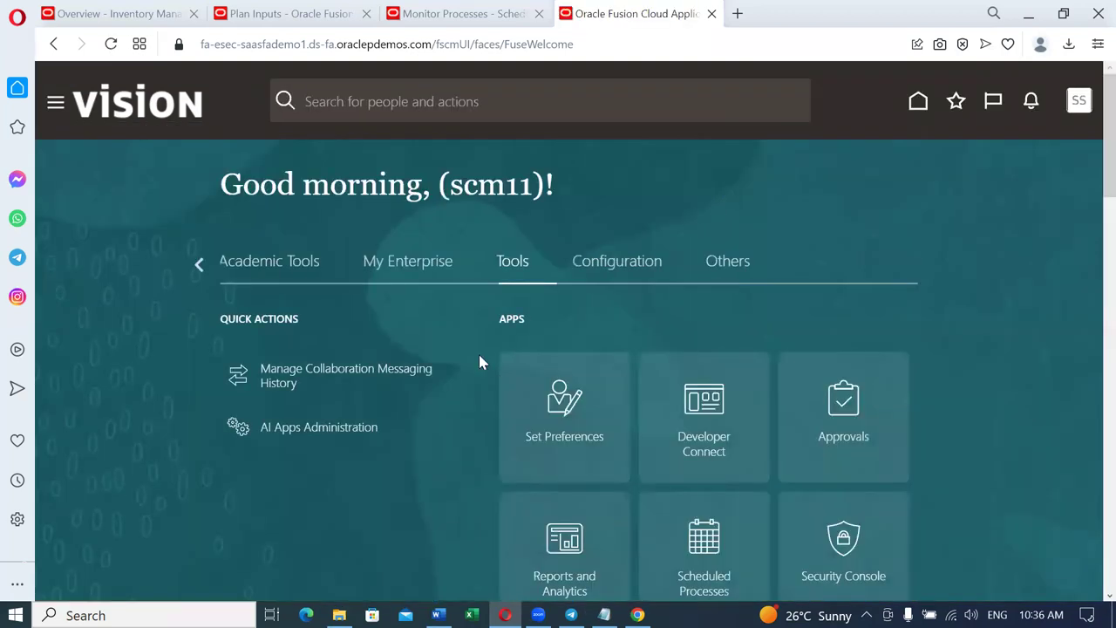
left_click(199, 266)
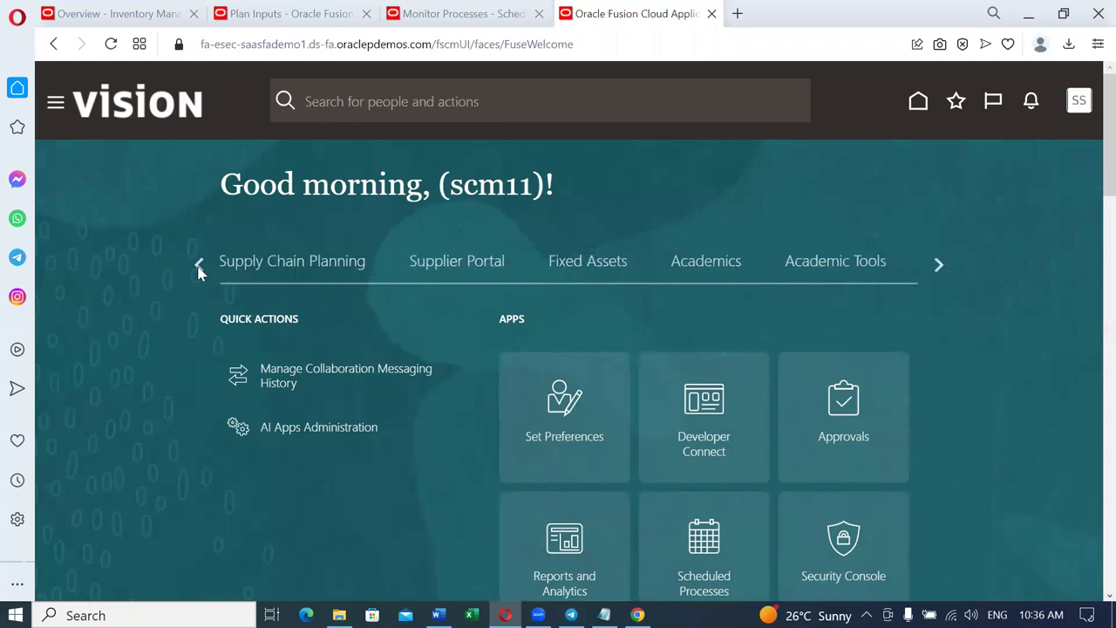
left_click(957, 103)
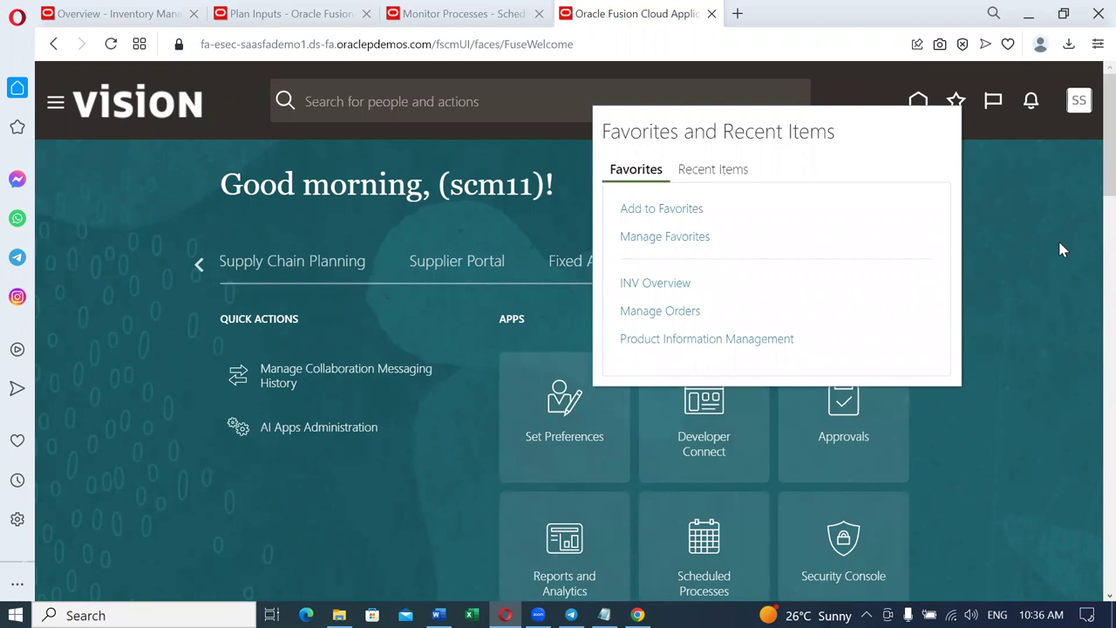
left_click(779, 343)
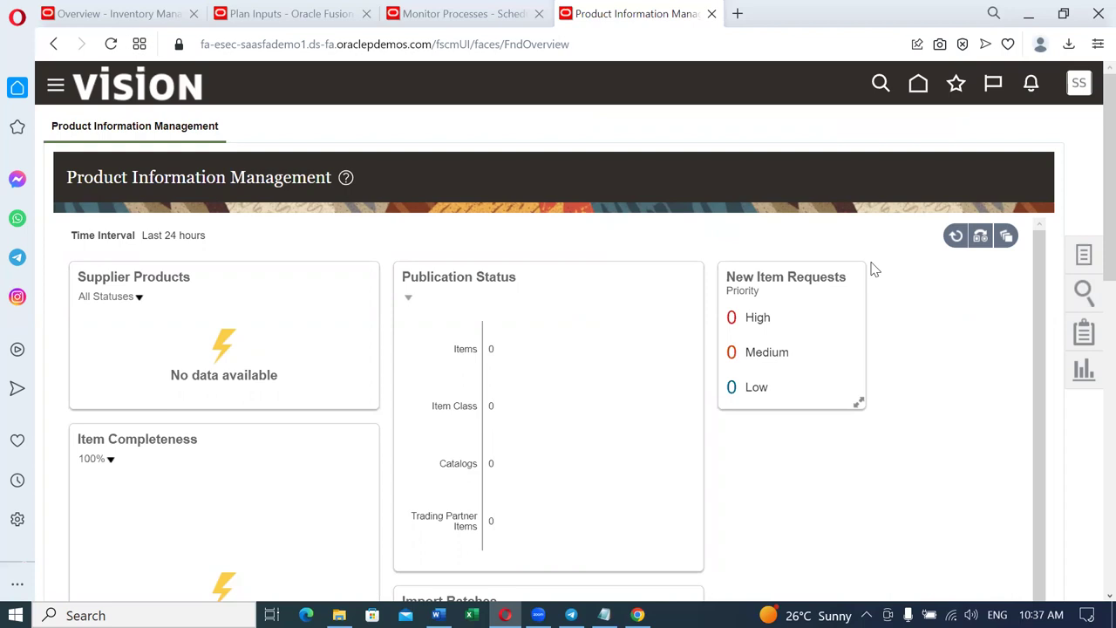
Step: Start creating one new item in organization 000 with Root Item Class and the FG - Design Items template
left_click(1085, 257)
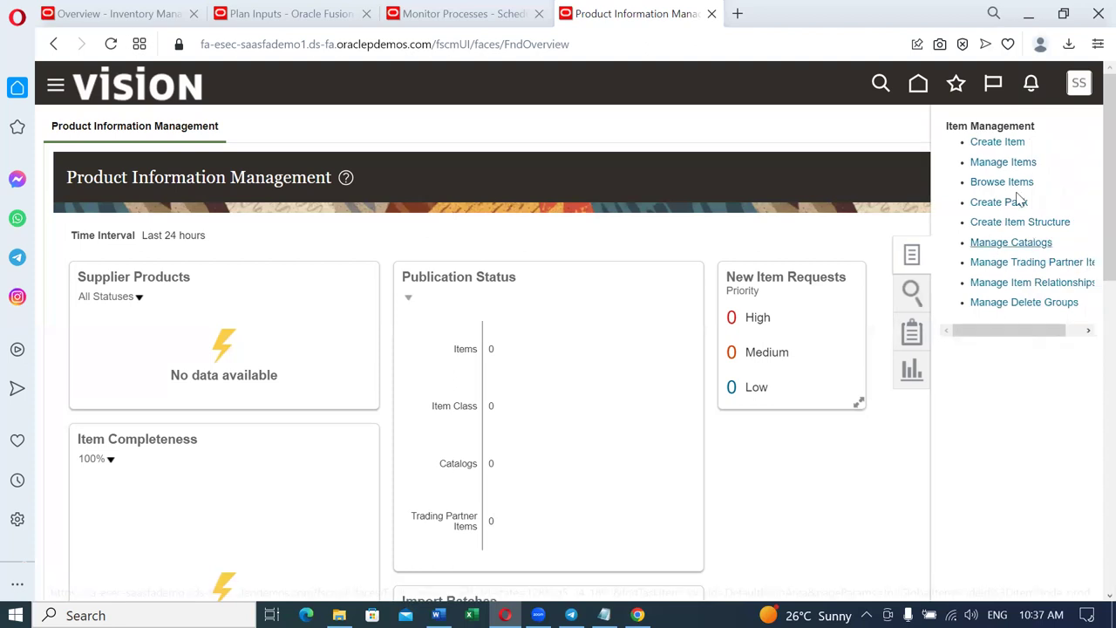
left_click(1016, 142)
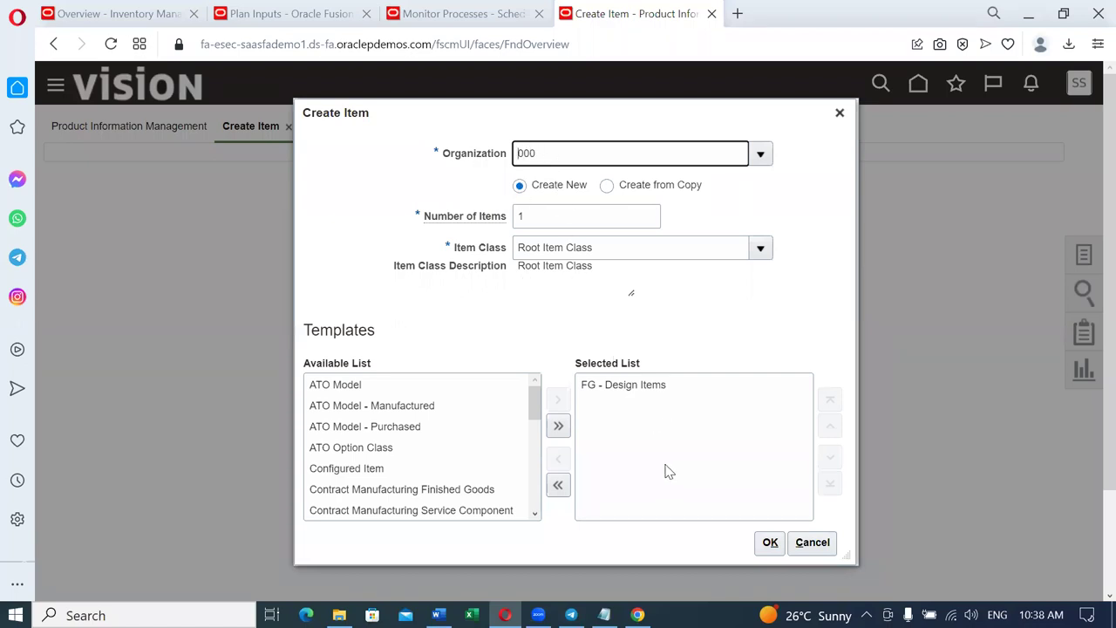
left_click(771, 543)
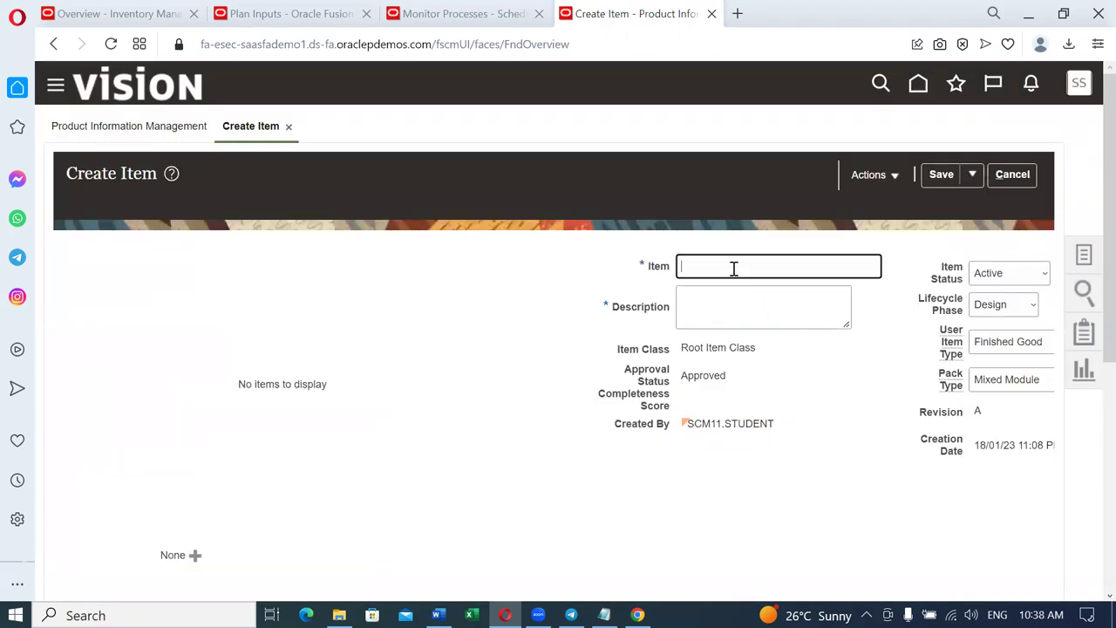
Step: Enter t0202_back_to_back_transfer as the new item's name and reuse it as the description
type("t")
type("back_to_back_transfer")
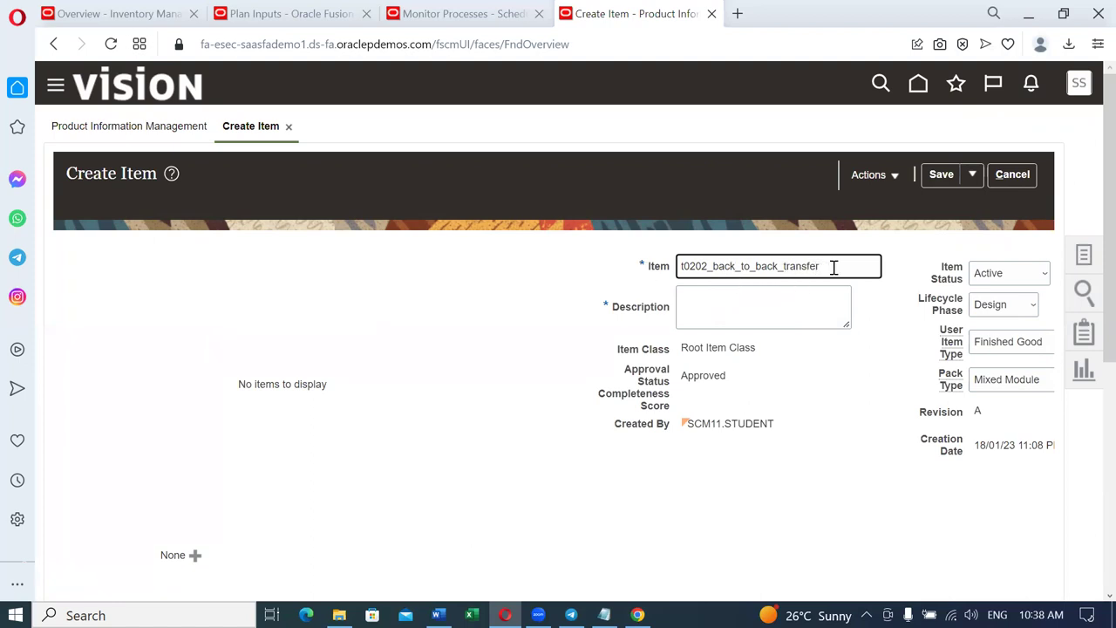
left_click_drag(820, 268, 670, 273)
key("ctrl+c")
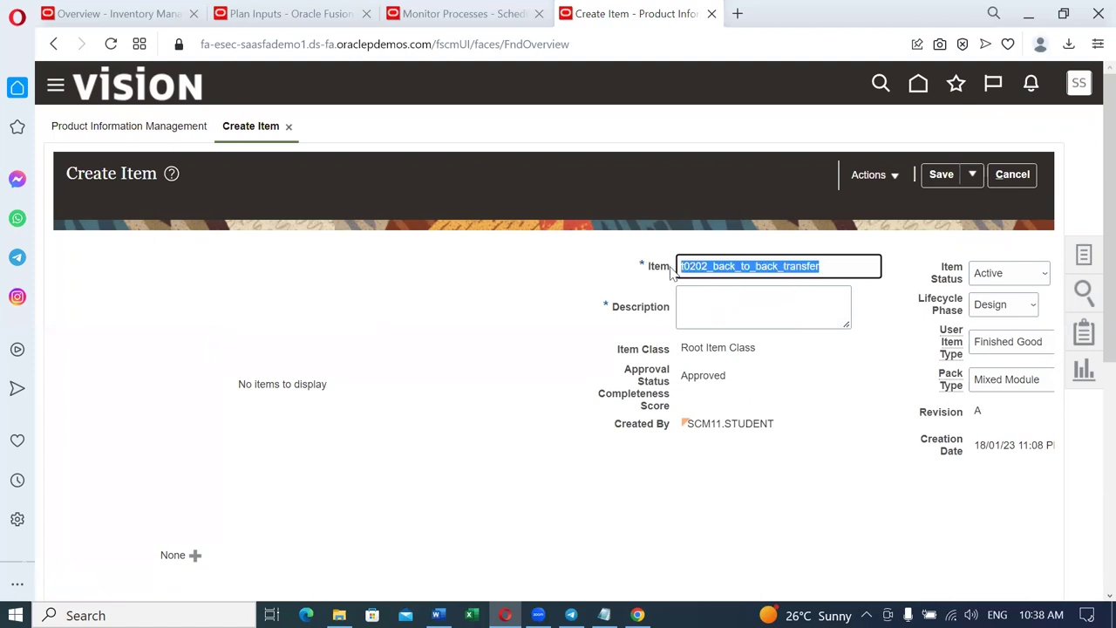
left_click(712, 294)
key("ctrl+v")
Step: Check the primary unit of measure in the new item's overview
scroll(196, 430, "down", 2)
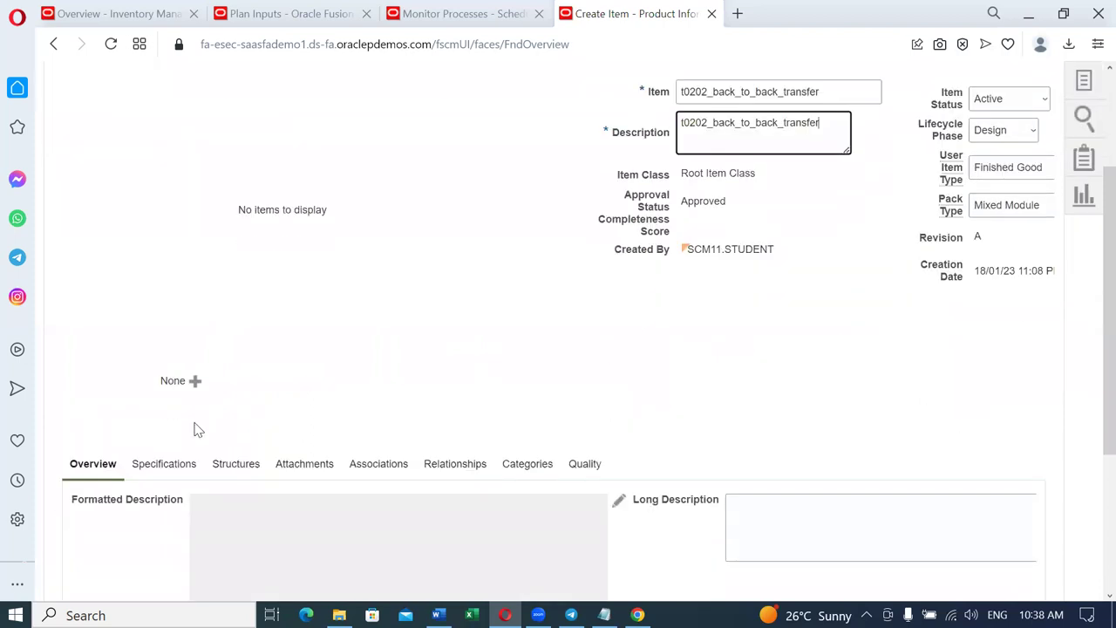
left_click(172, 469)
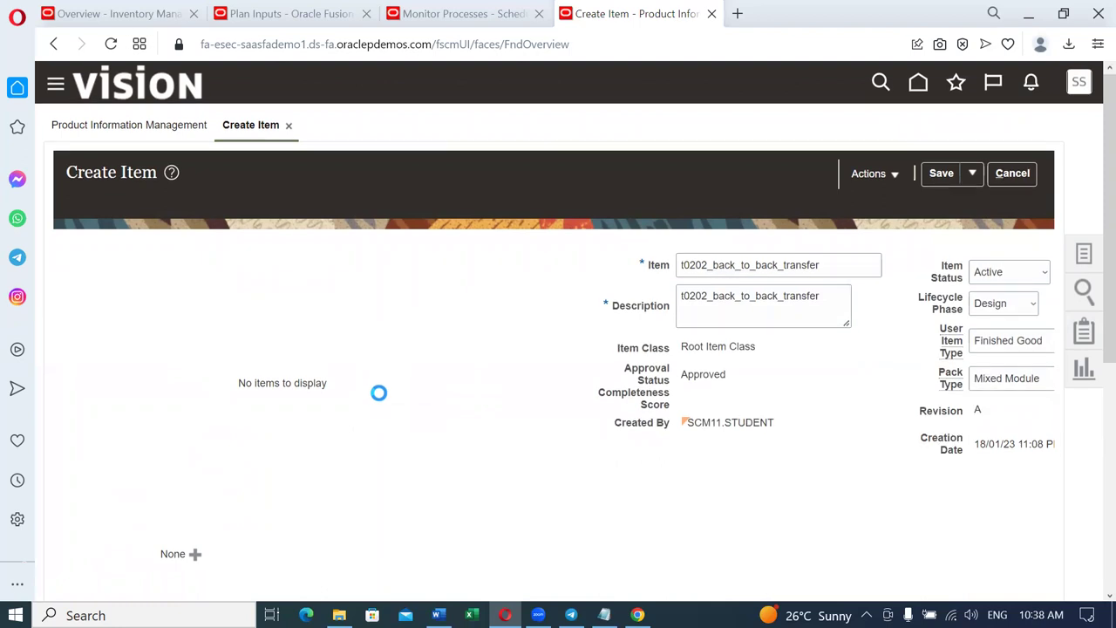
scroll(379, 397, "down", 3)
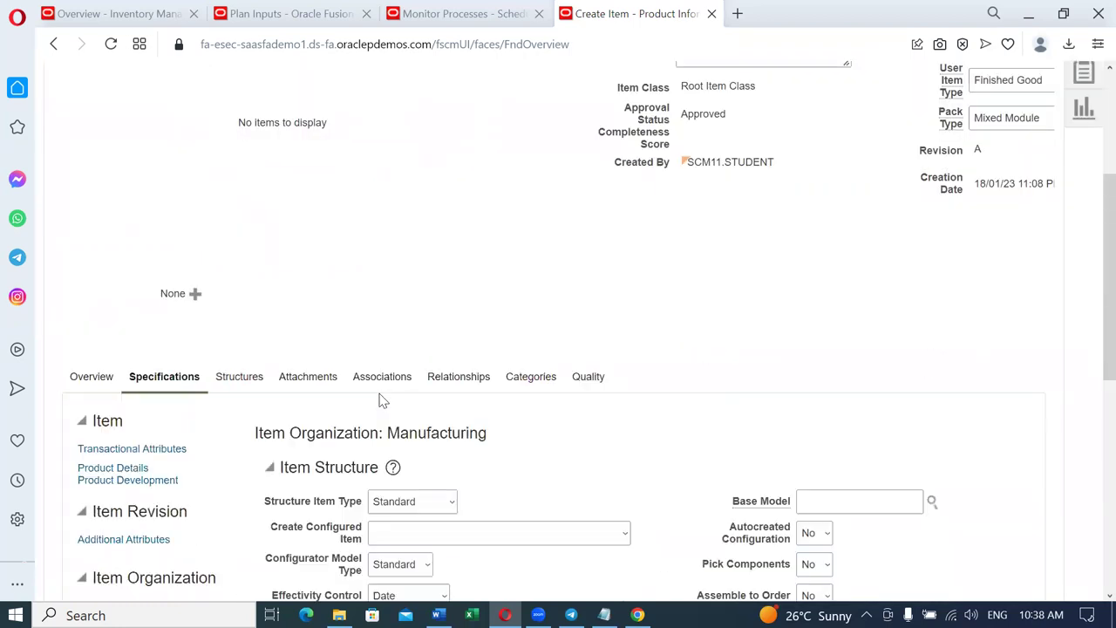
left_click(91, 377)
scroll(392, 324, "down", 2)
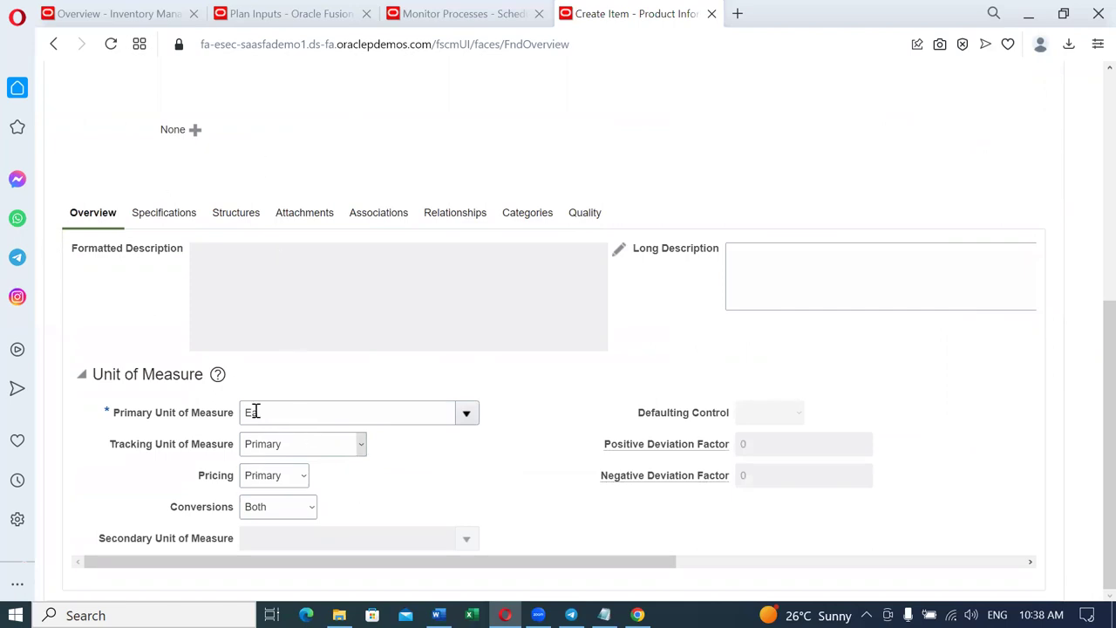
Step: Set Back-to-Back Enabled to Yes in the item's Sales and Order Management specifications and review the remaining attributes
left_click(163, 212)
scroll(130, 305, "down", 3)
left_click(134, 262)
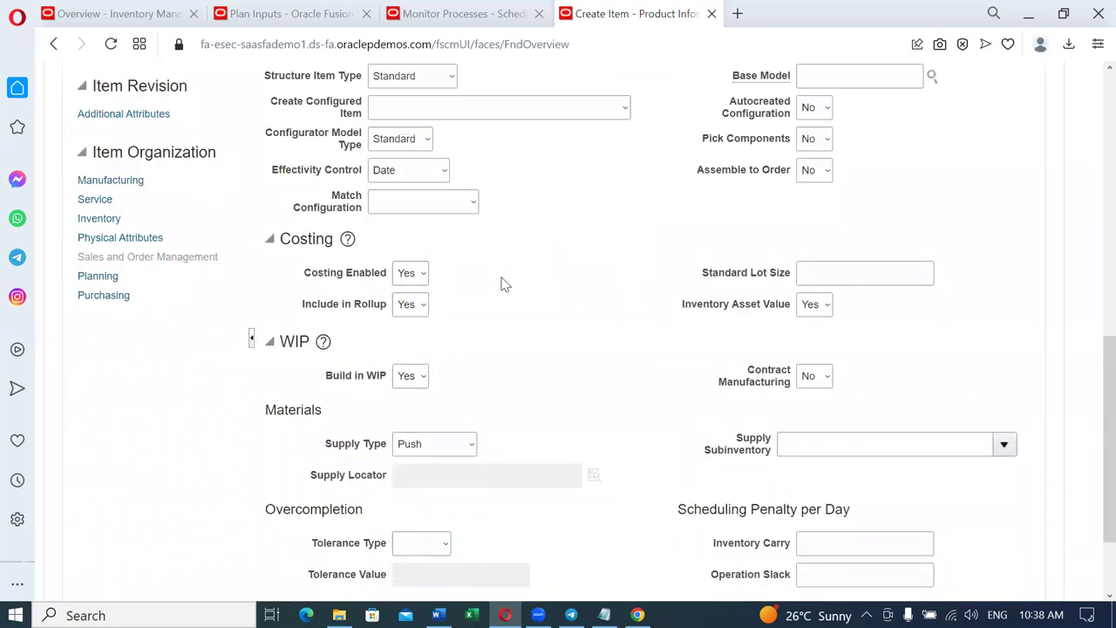
scroll(511, 286, "up", 2)
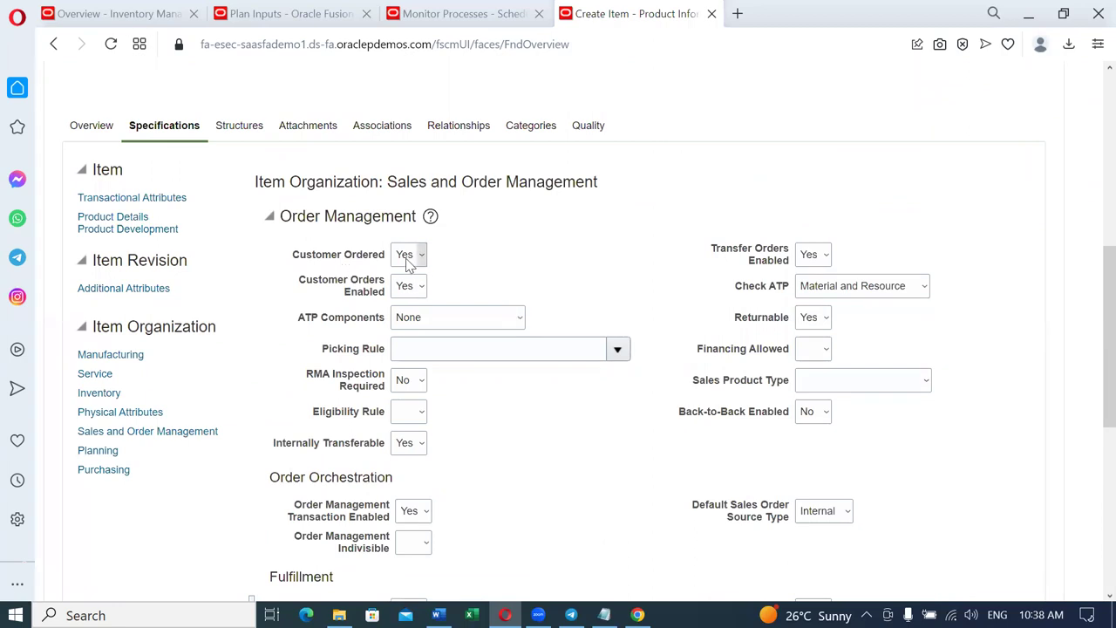
left_click(825, 413)
left_click(818, 457)
scroll(453, 523, "down", 3)
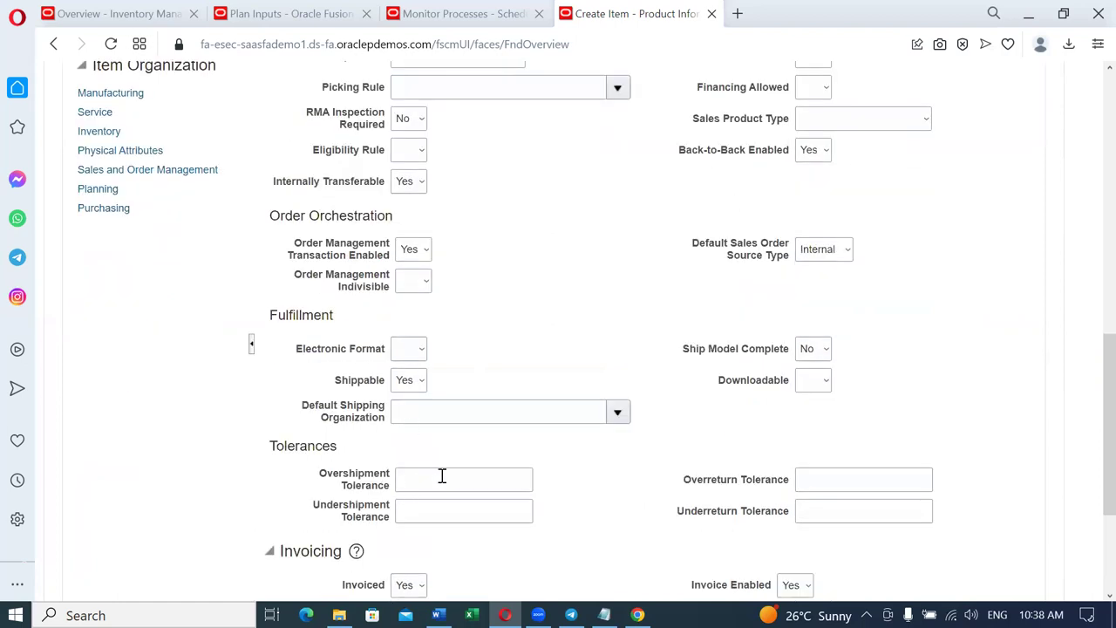
scroll(418, 471, "down", 2)
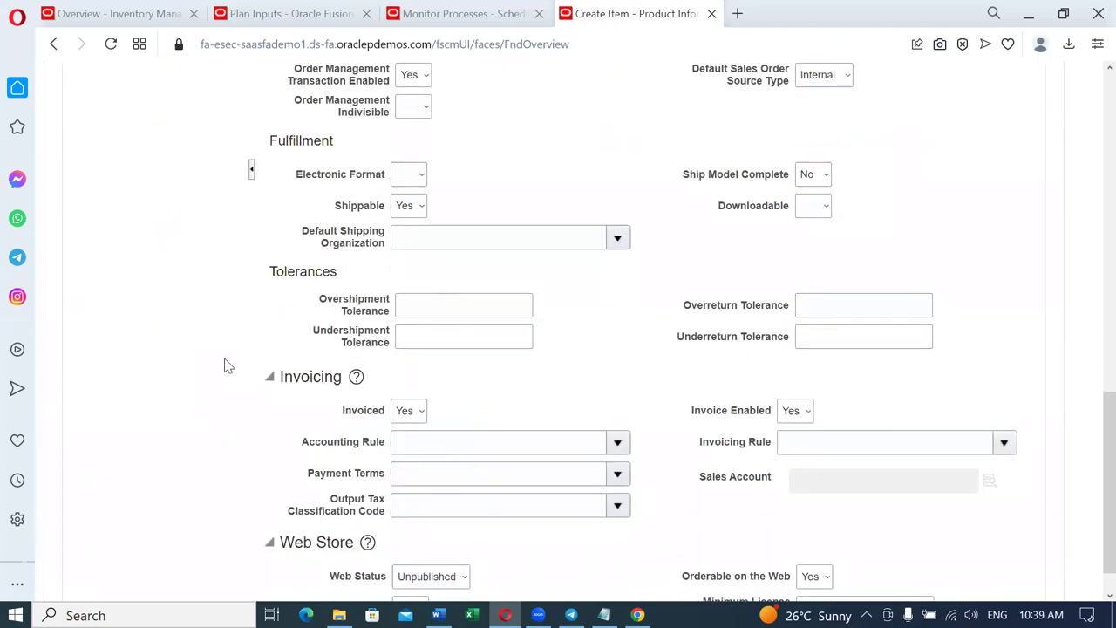
Step: Set Planning Time Days to 50 under MPS MRP Planning in the item's Planning specifications
scroll(225, 365, "up", 3)
left_click(98, 275)
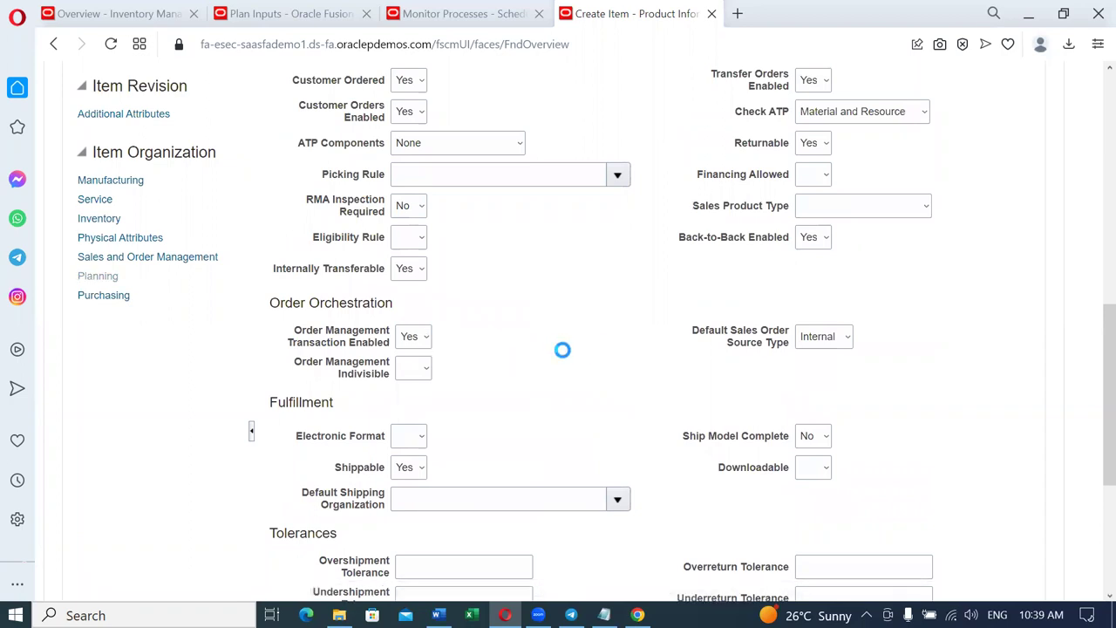
scroll(562, 358, "down", 8)
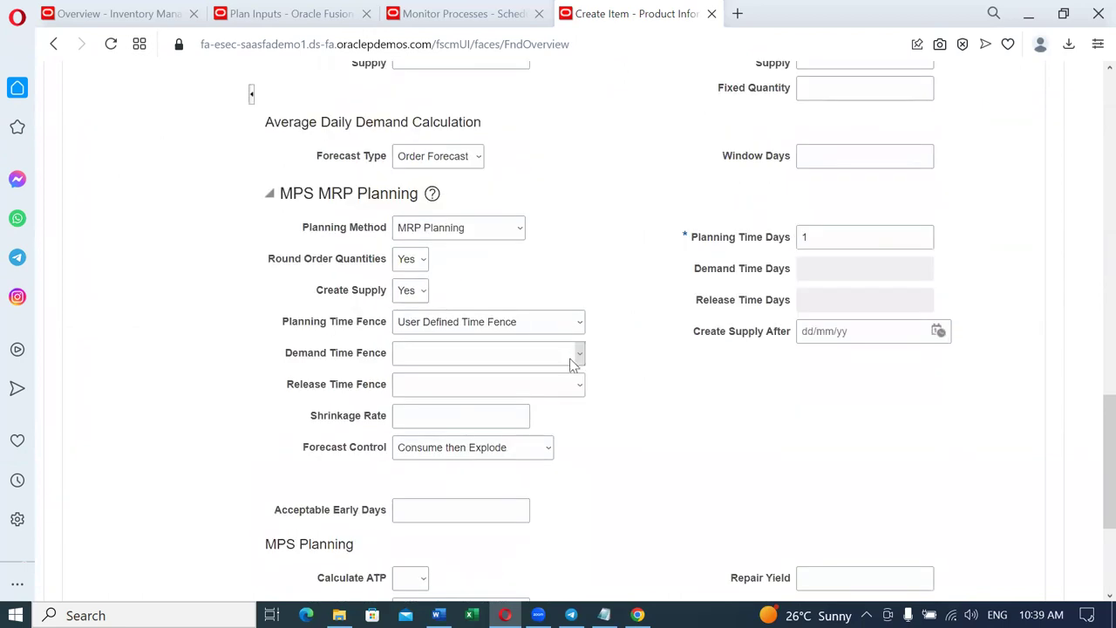
left_click(834, 240)
type("50")
key("Tab")
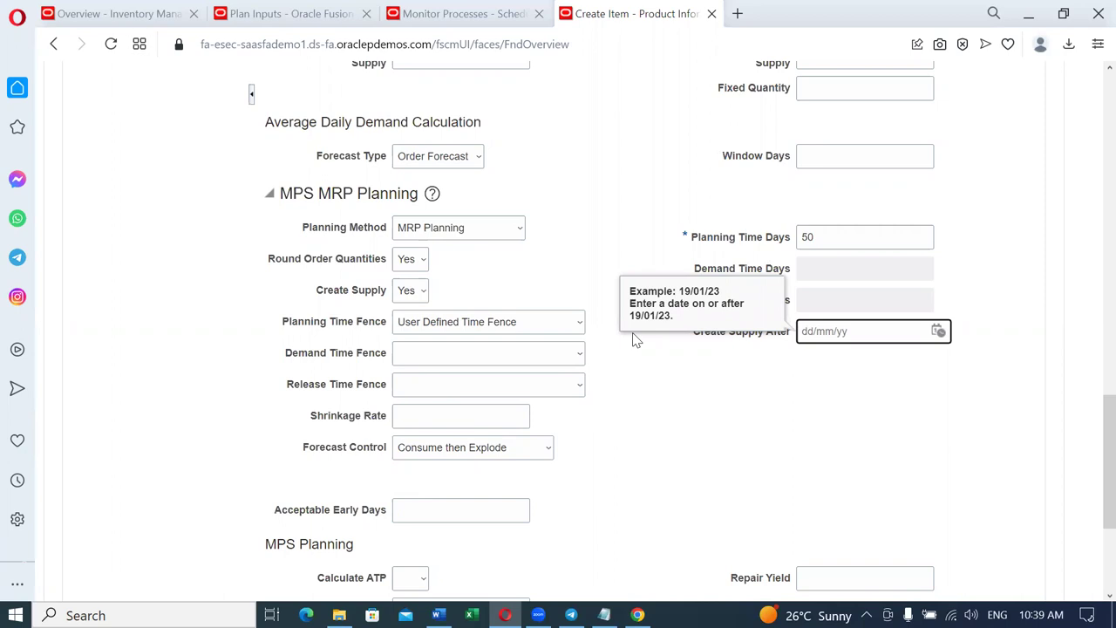
left_click(184, 407)
Step: Set Purchase Price to 1 under Pricing in the item's Purchasing specifications
scroll(217, 401, "up", 1)
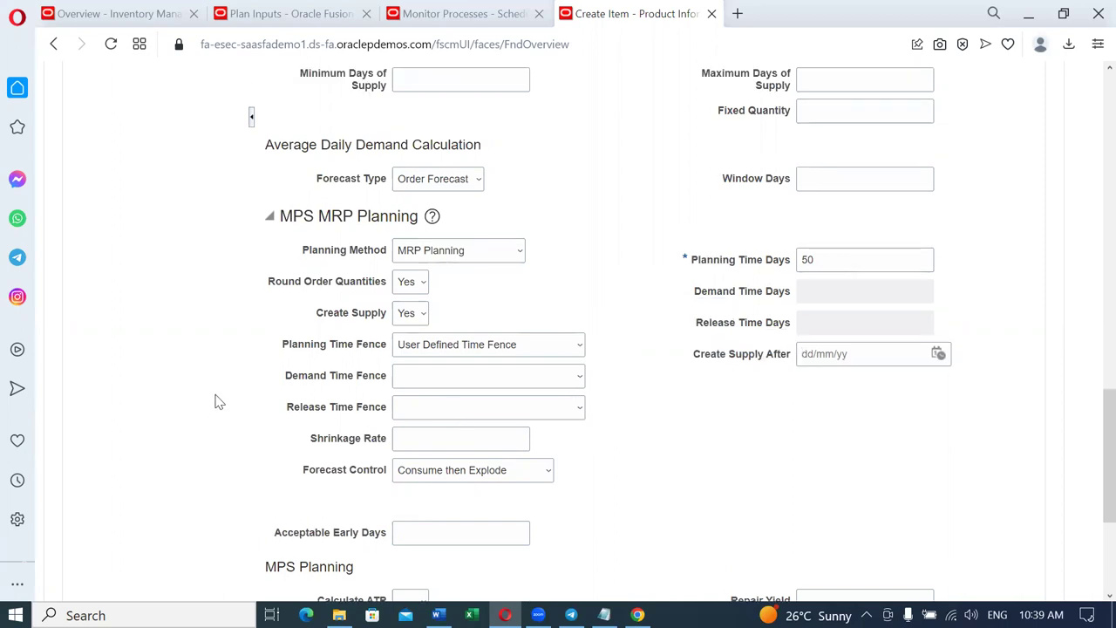
scroll(219, 401, "up", 5)
left_click(106, 209)
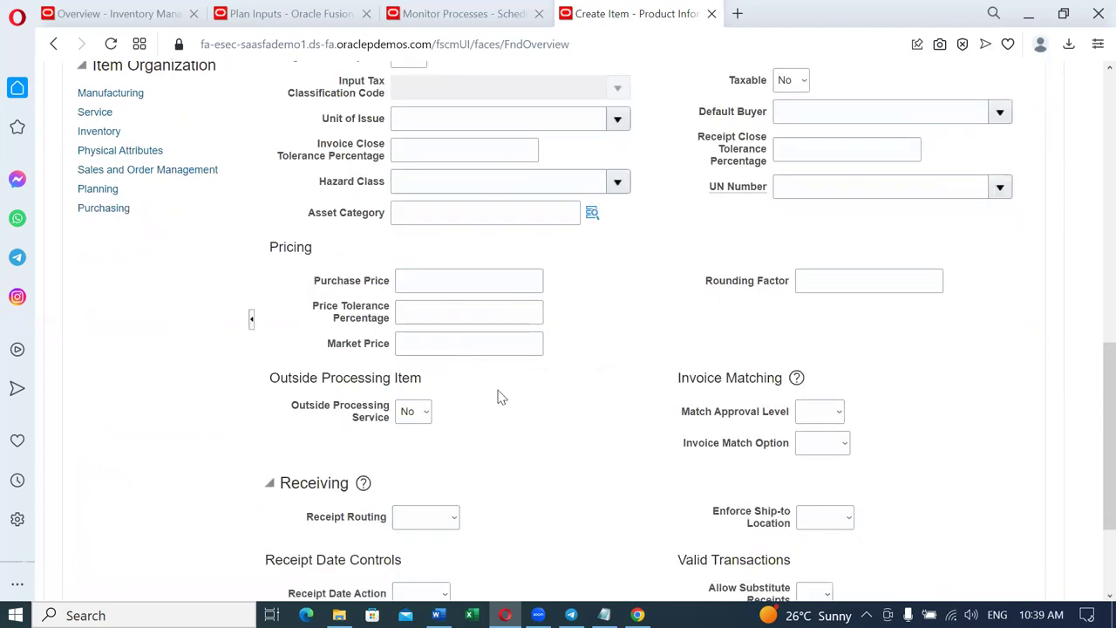
left_click(460, 281)
type("1")
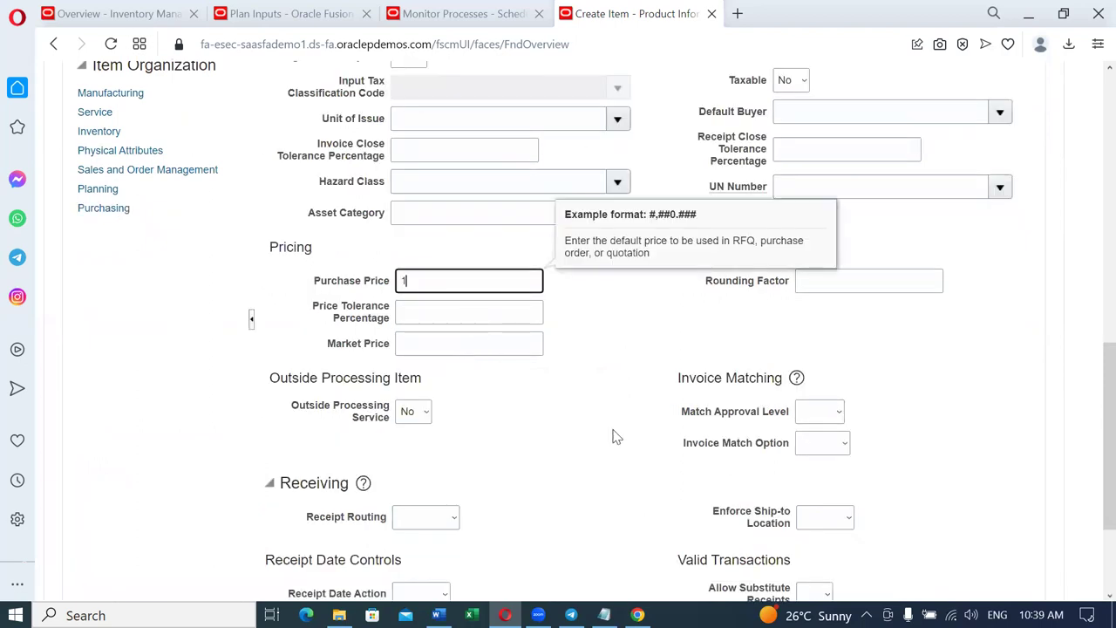
left_click(600, 424)
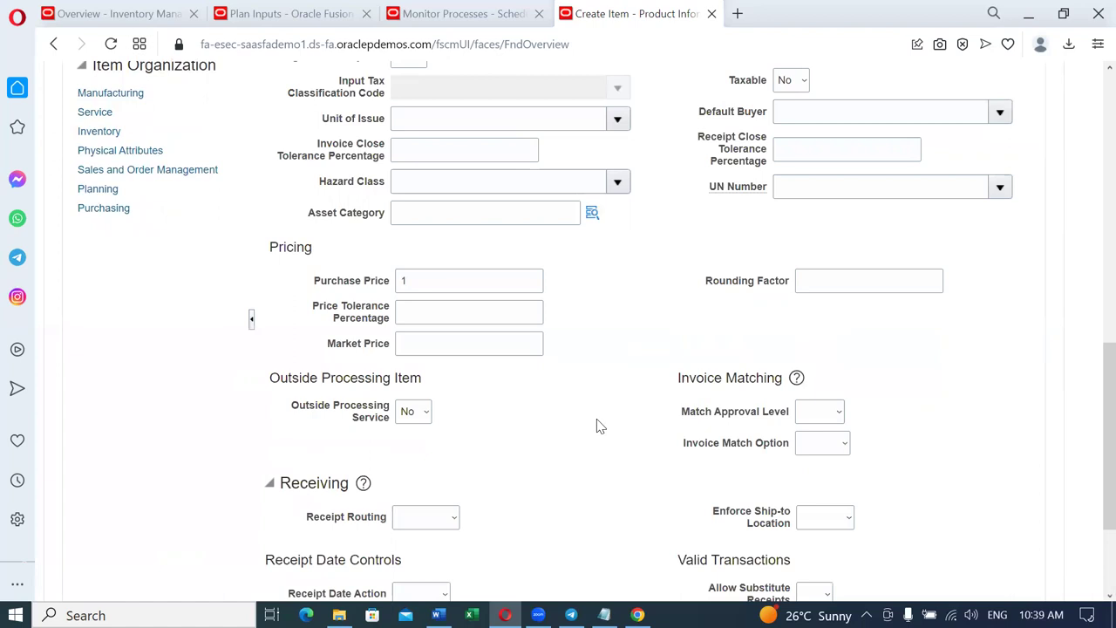
Step: Start adding organizations to the item's associations and search for organizations matching 00
scroll(600, 424, "up", 4)
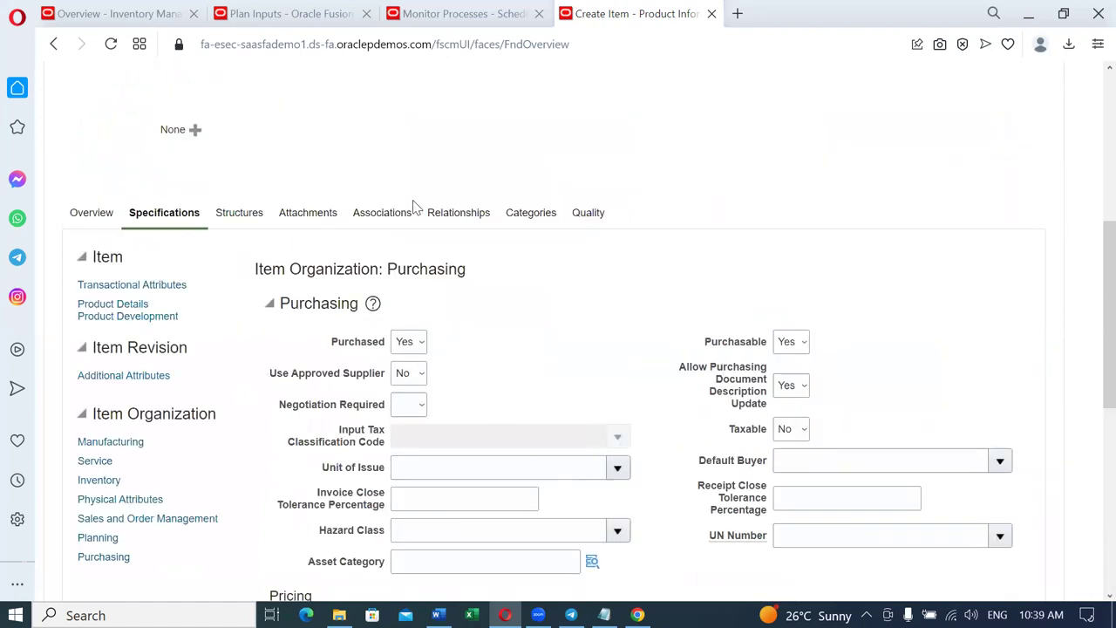
left_click(389, 213)
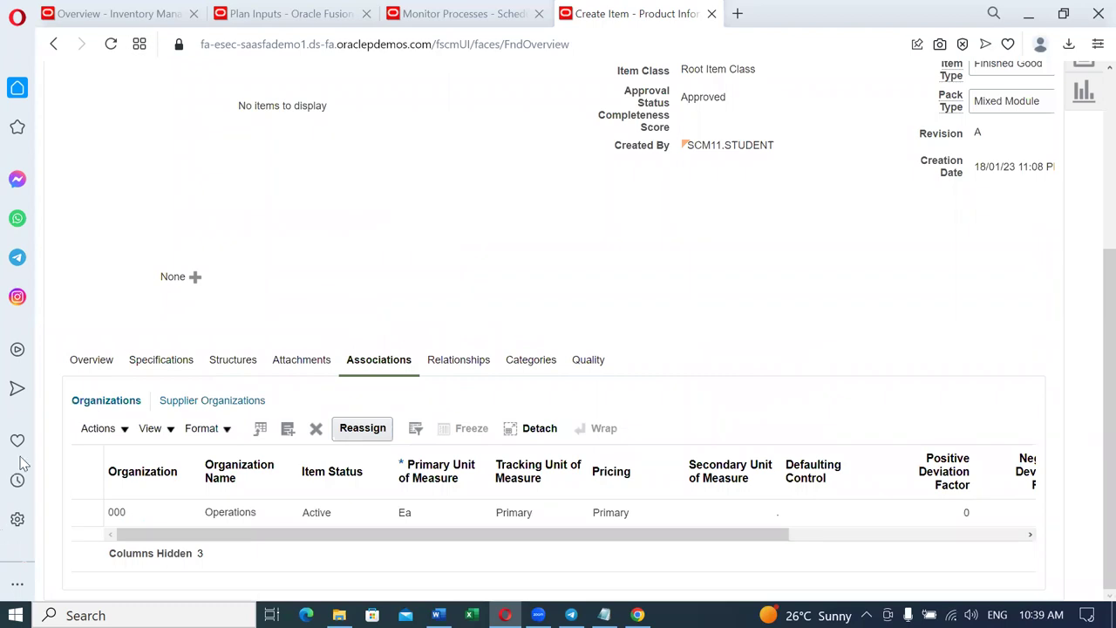
left_click(110, 436)
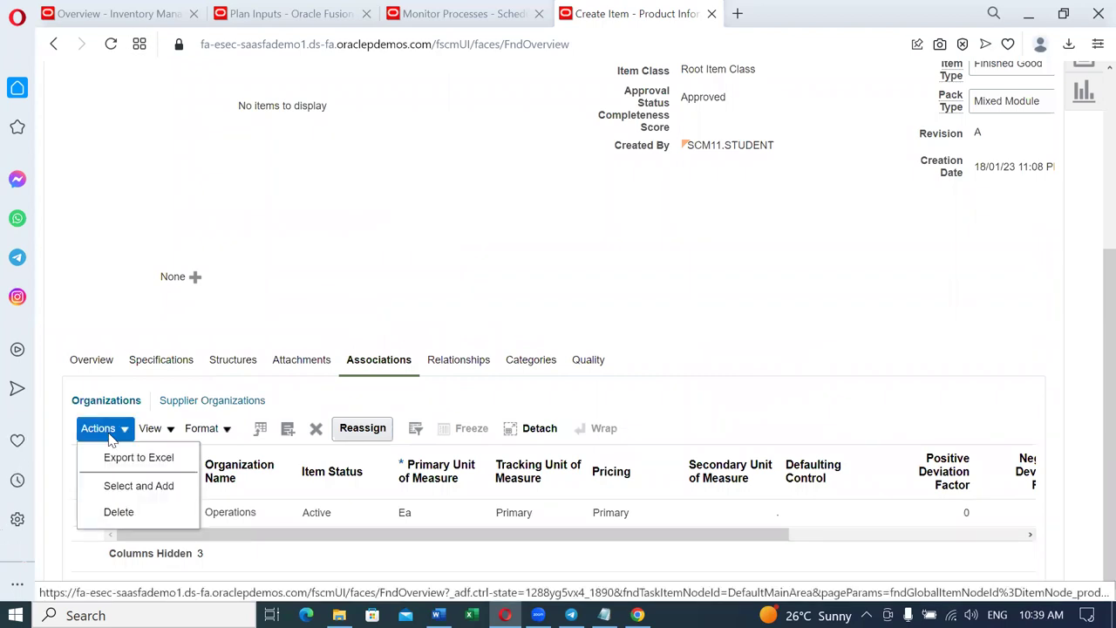
left_click(122, 485)
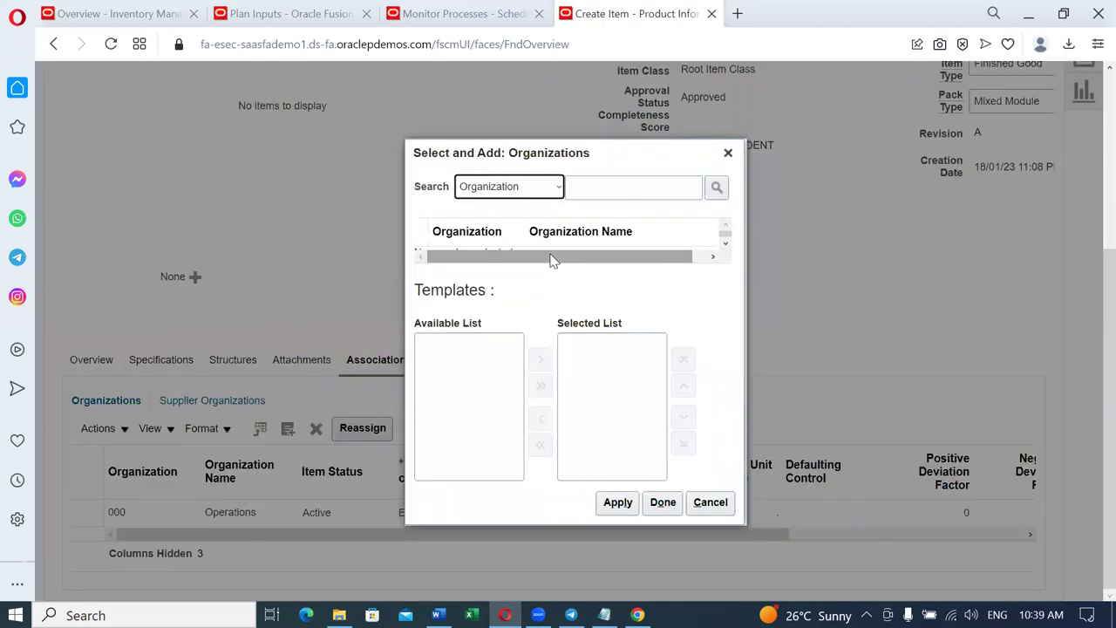
left_click(615, 192)
type("00")
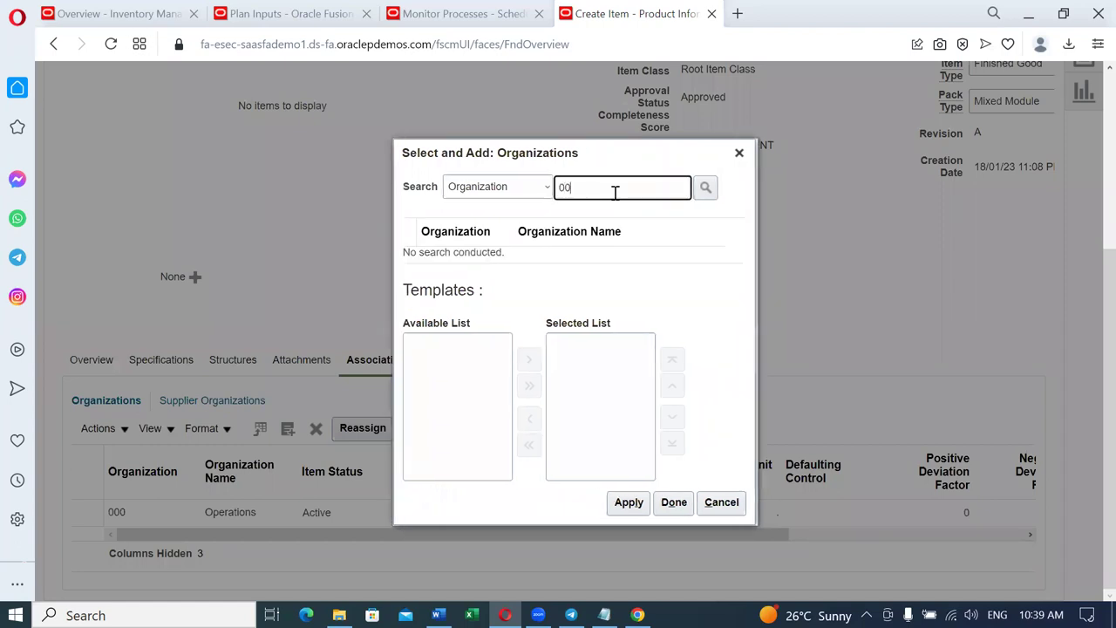
key("Return")
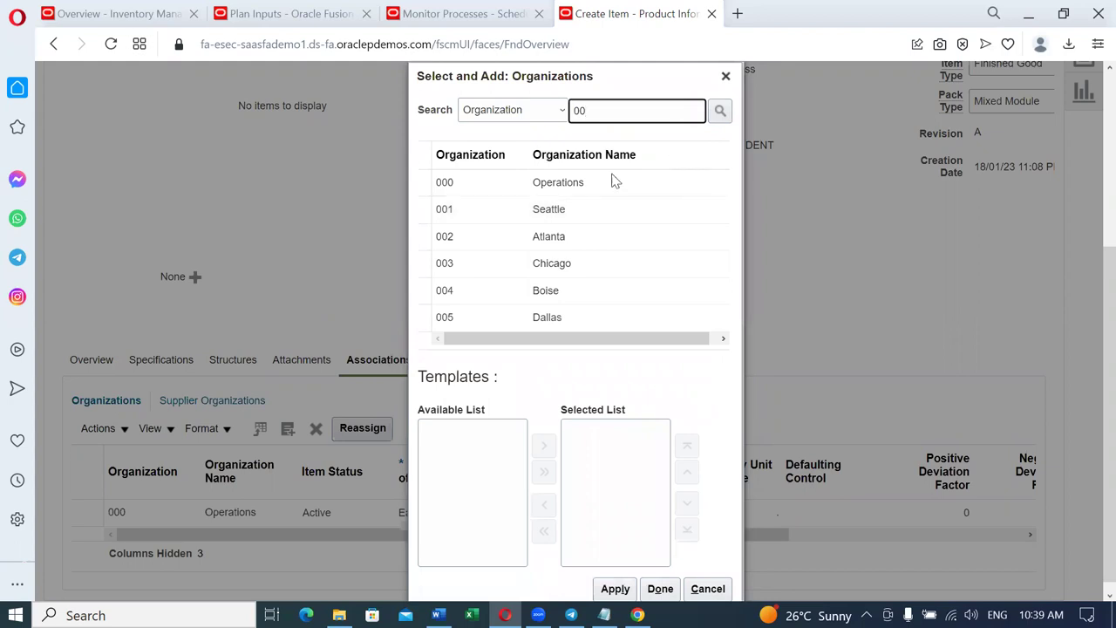
Step: Associate the item with organizations 001 Seattle and 002 Atlanta and finish the organization selection
left_click(428, 209)
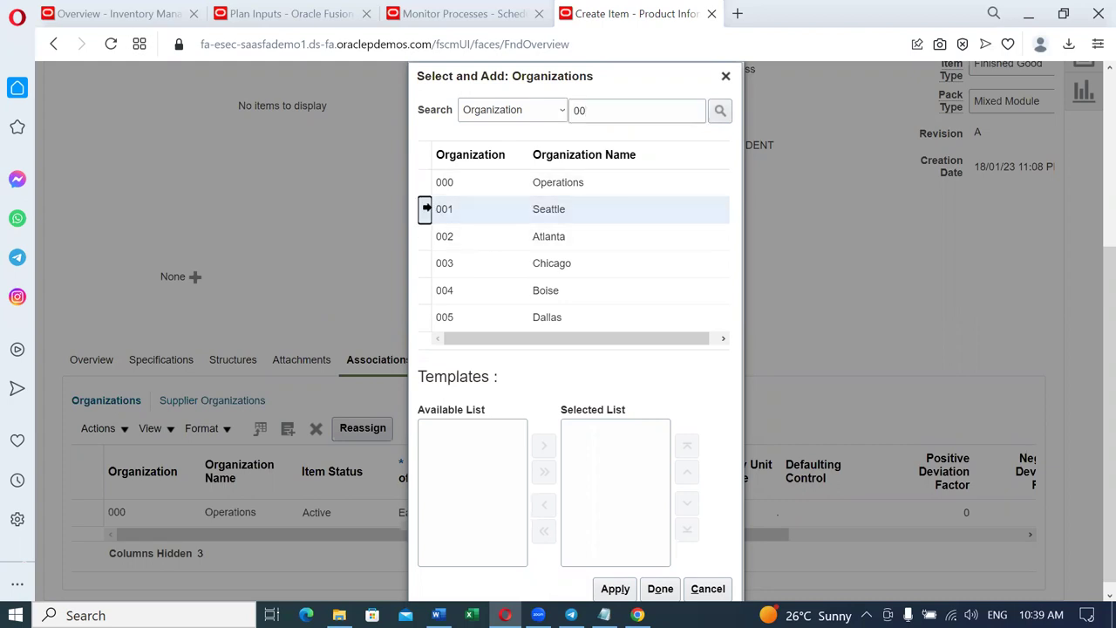
left_click(426, 240)
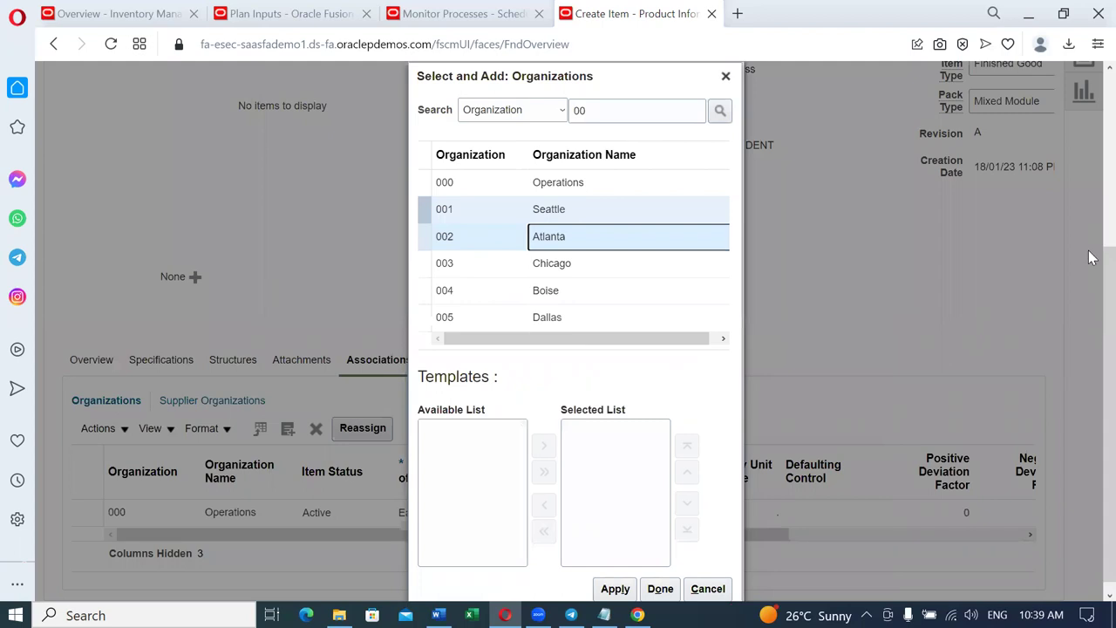
scroll(1090, 274, "down", 1)
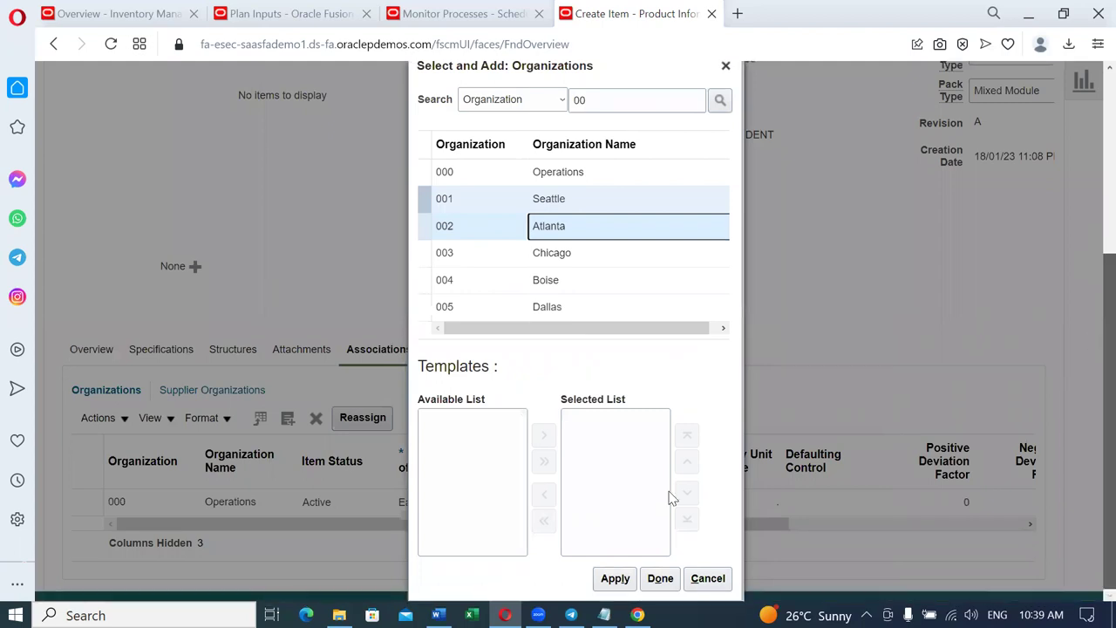
left_click(607, 579)
left_click(660, 579)
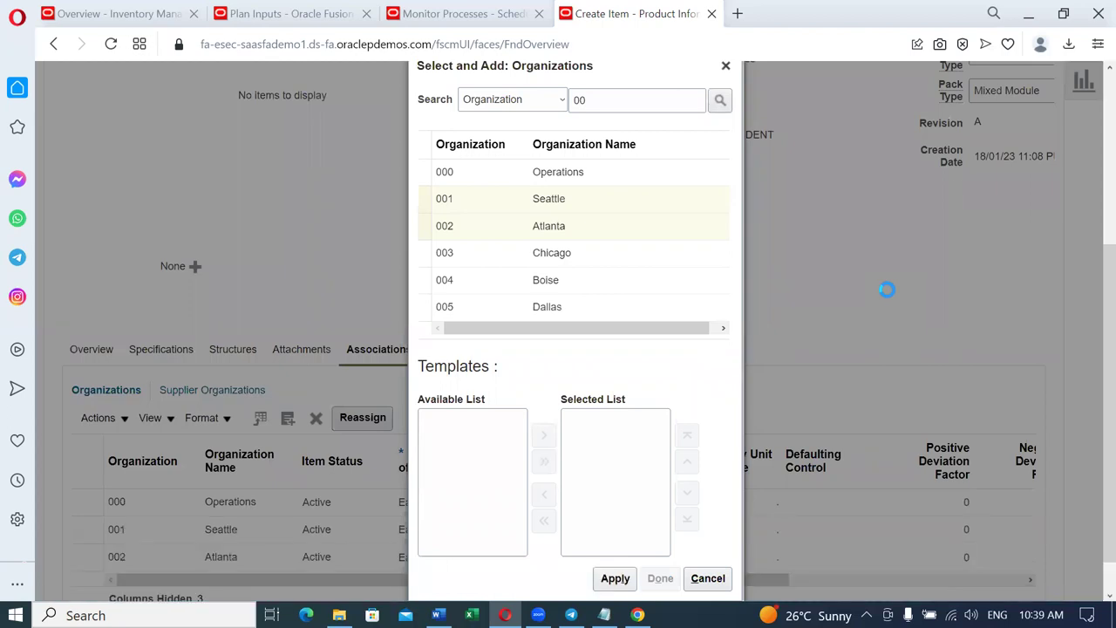
Step: Save the new item t0202_back_to_back_transfer and close its creation page
scroll(887, 292, "up", 3)
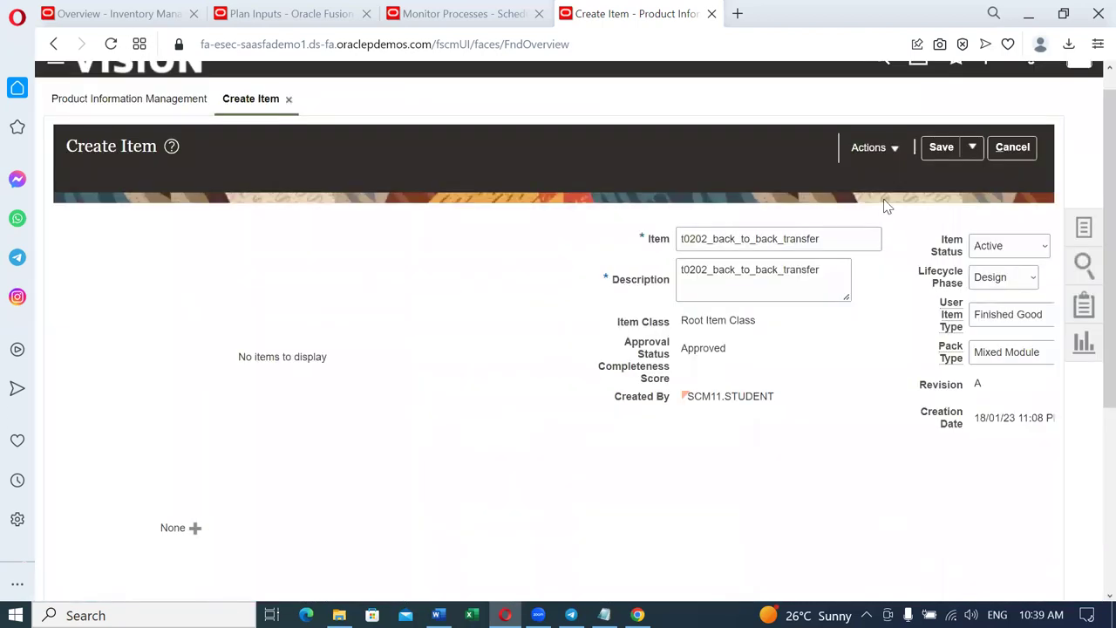
left_click(971, 148)
left_click(970, 174)
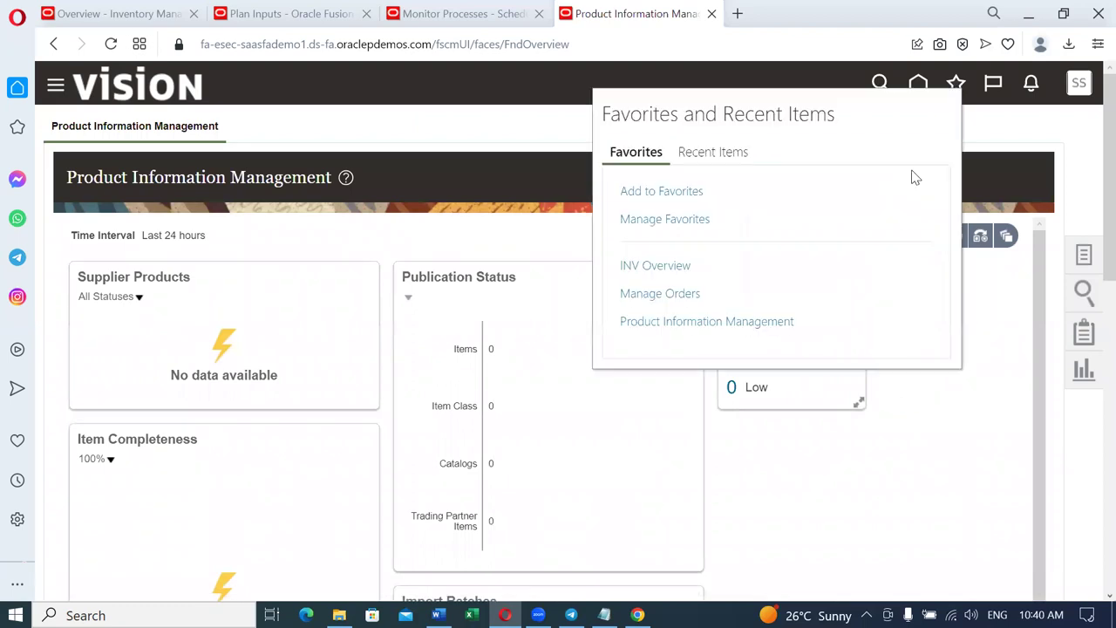
Step: Go to the inventory overview's miscellaneous transaction task and change the inventory organization to 002
left_click(646, 278)
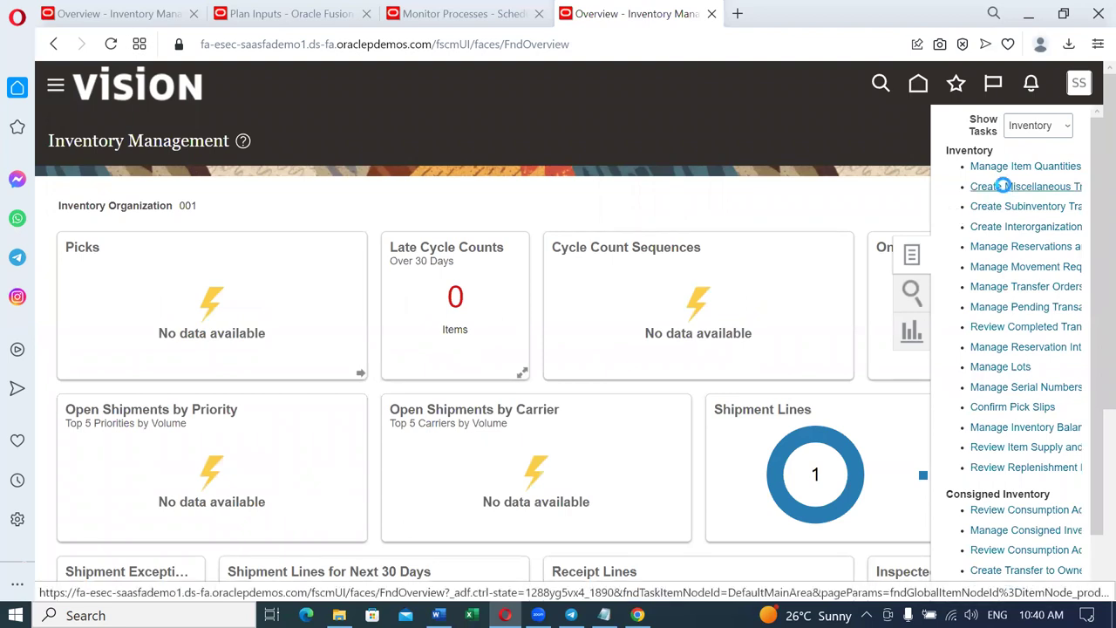
left_click(1000, 186)
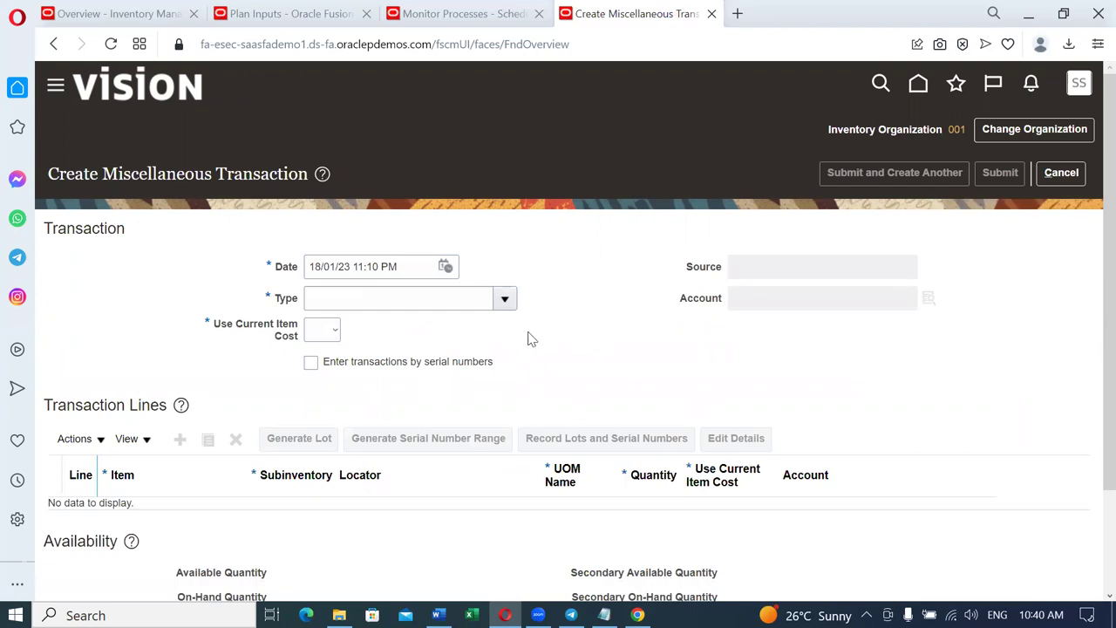
left_click(1044, 136)
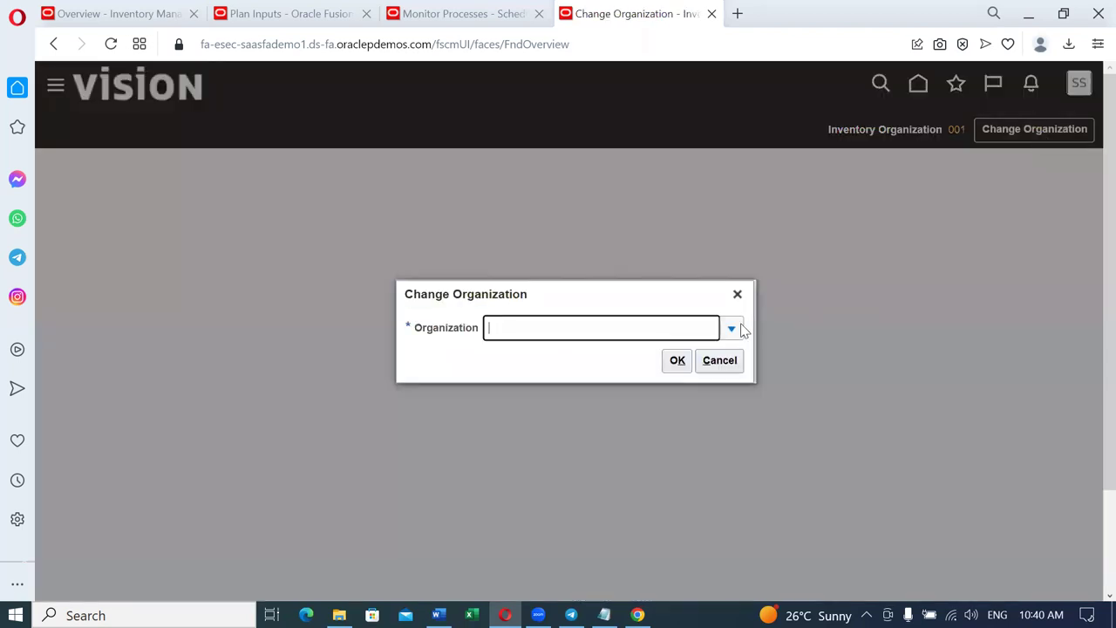
type("2")
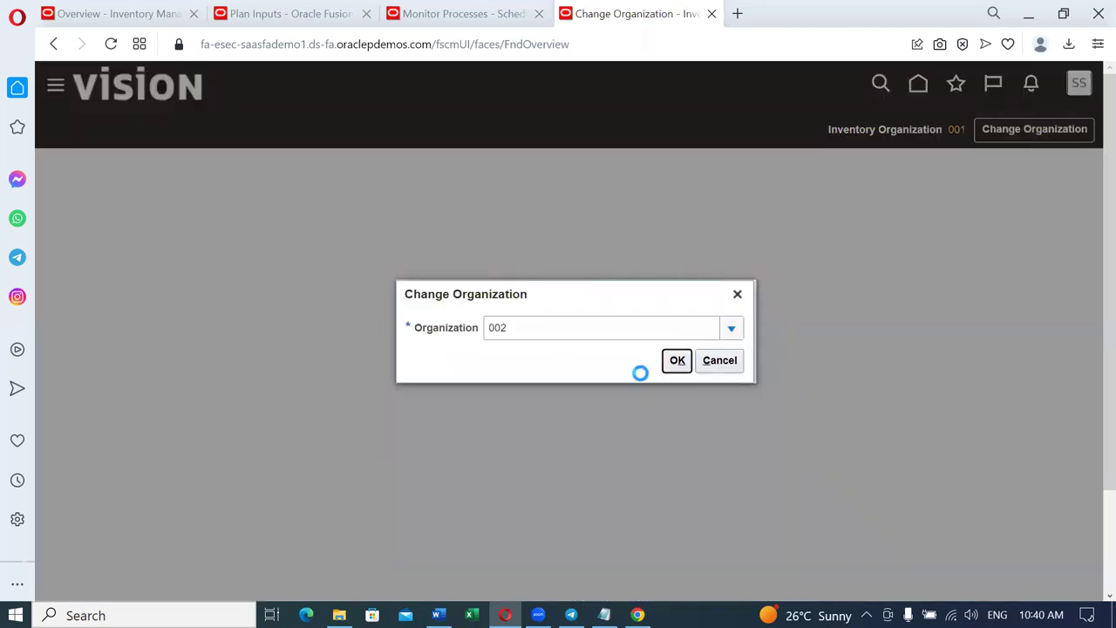
left_click(677, 362)
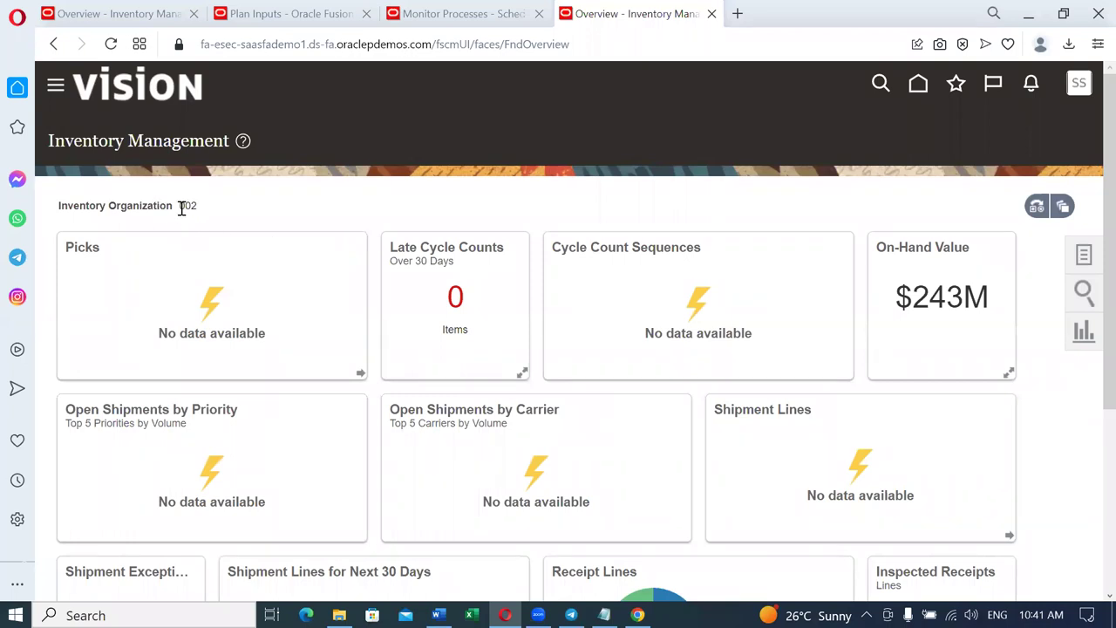
Step: Switch to the Visions roles document in Word, examine the roles listed for Inventory and Order Mgmt, and return to the browser
key("alt+Tab")
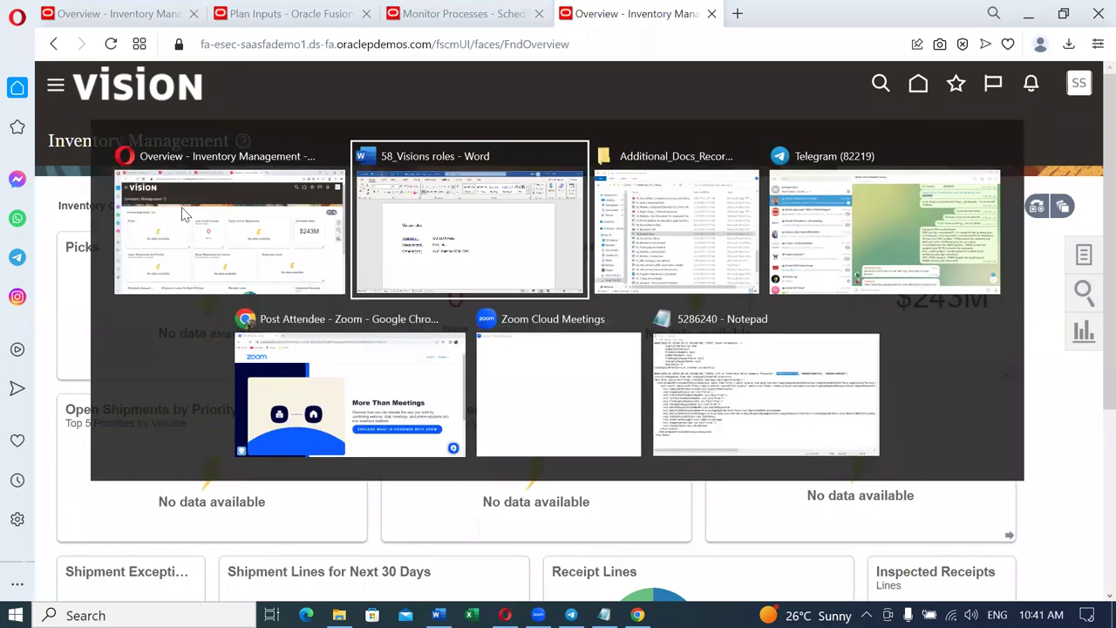
left_click(376, 332)
left_click_drag(376, 332, 487, 333)
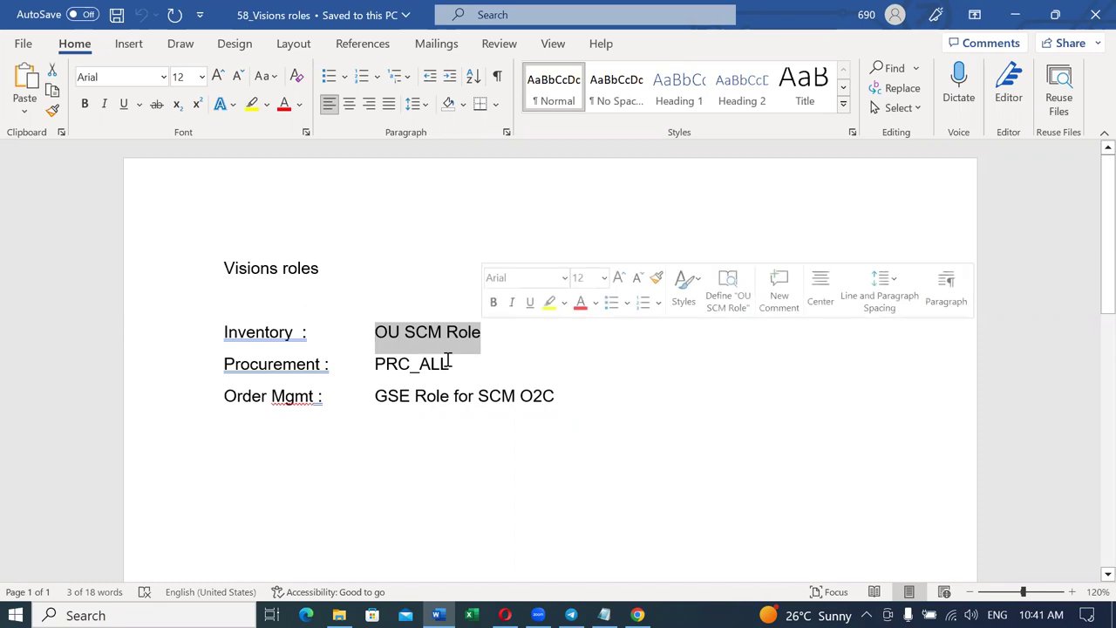
left_click(429, 334)
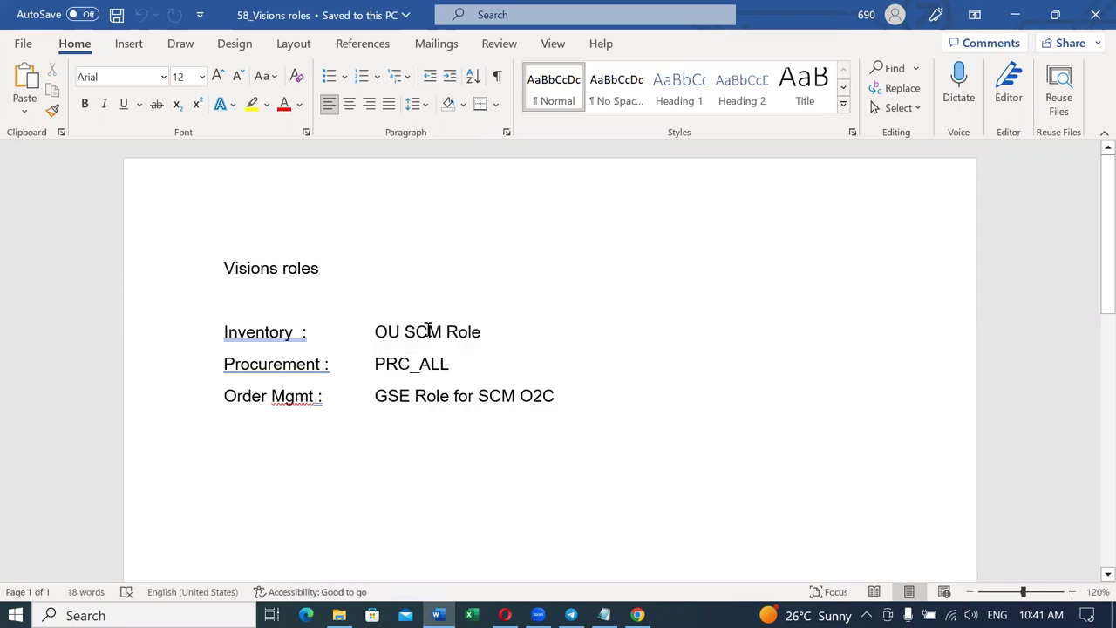
left_click_drag(395, 334, 475, 332)
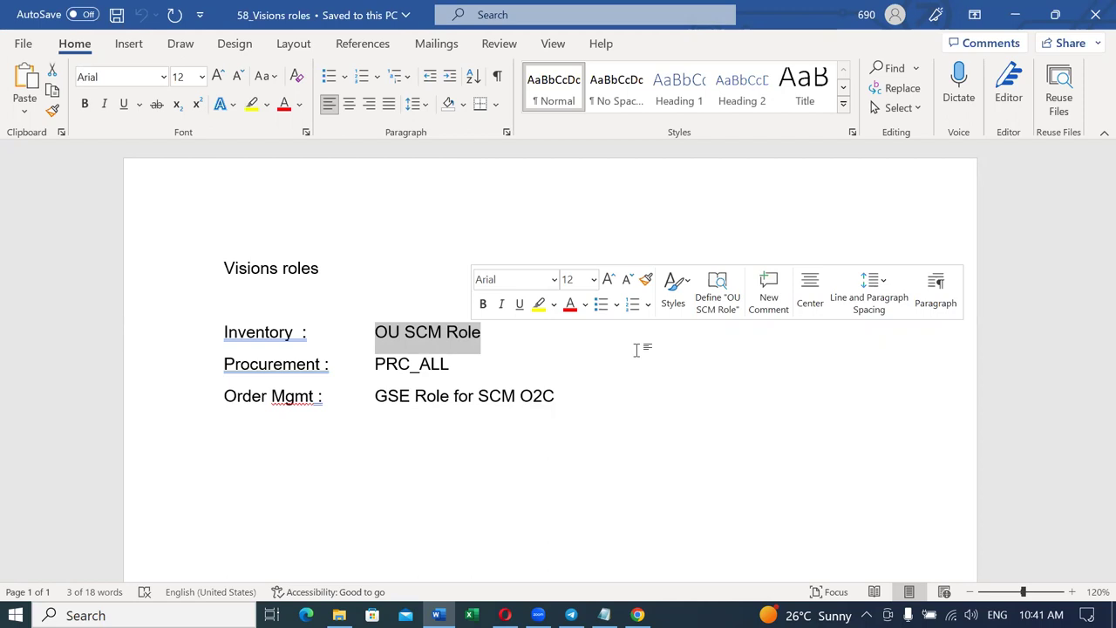
left_click(484, 460)
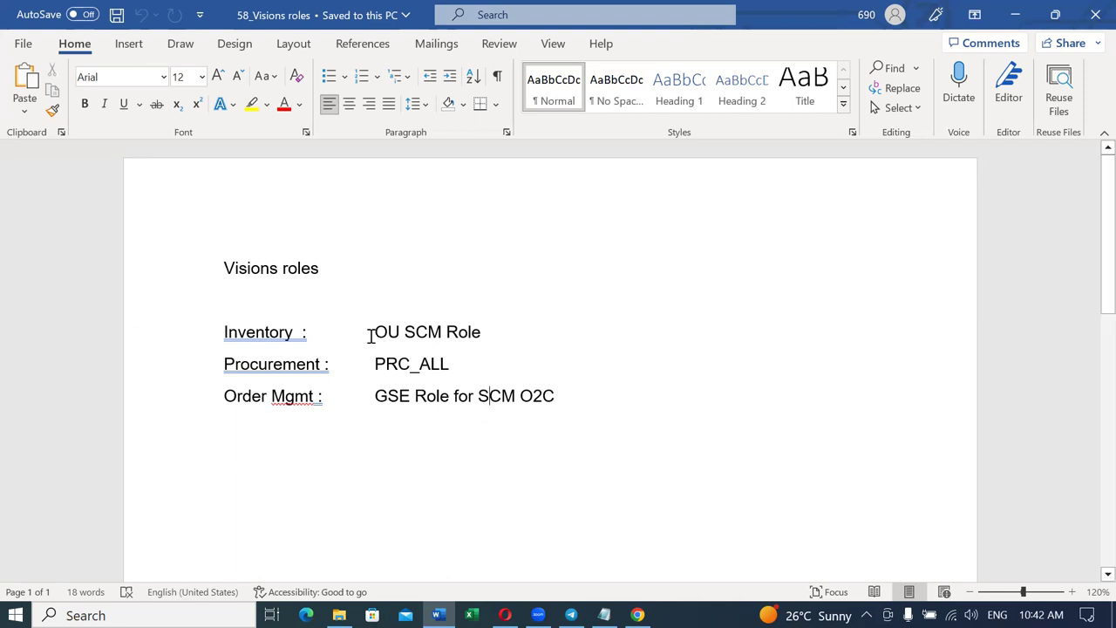
left_click_drag(373, 332, 480, 339)
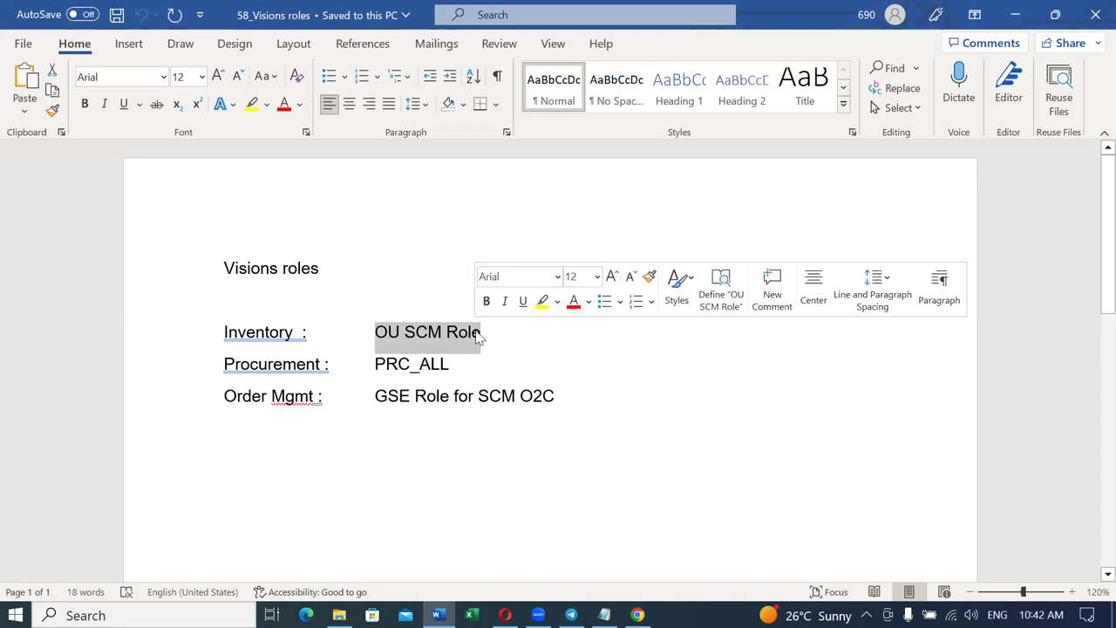
left_click_drag(395, 397, 561, 394)
key("alt+Tab")
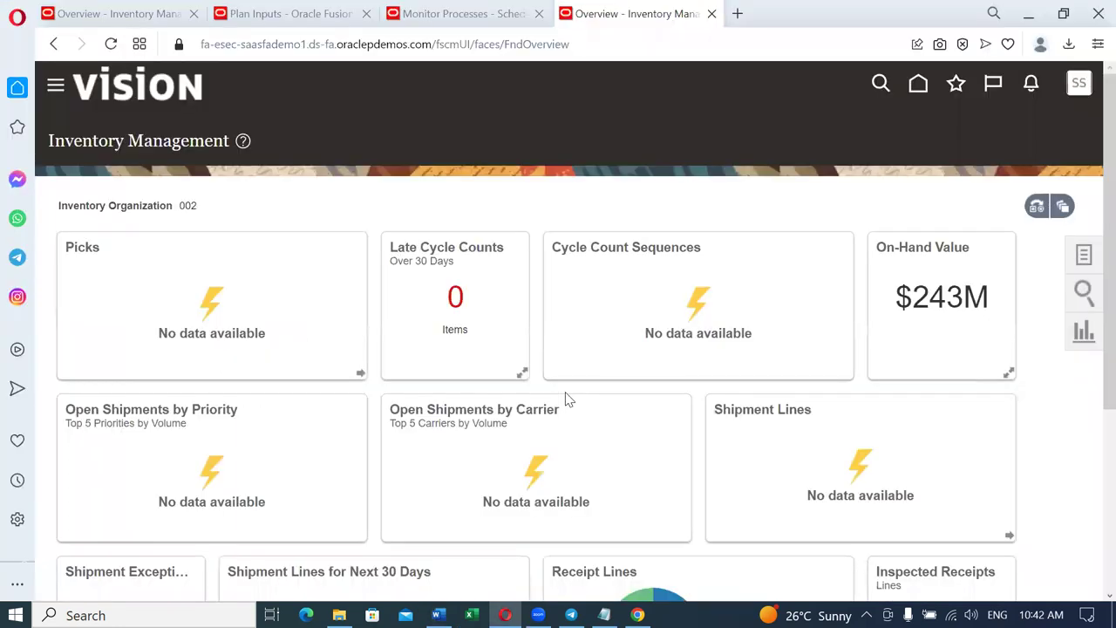
Step: Start a miscellaneous transaction in organization 002 and set its type to Miscellaneous Receipt
left_click(1085, 256)
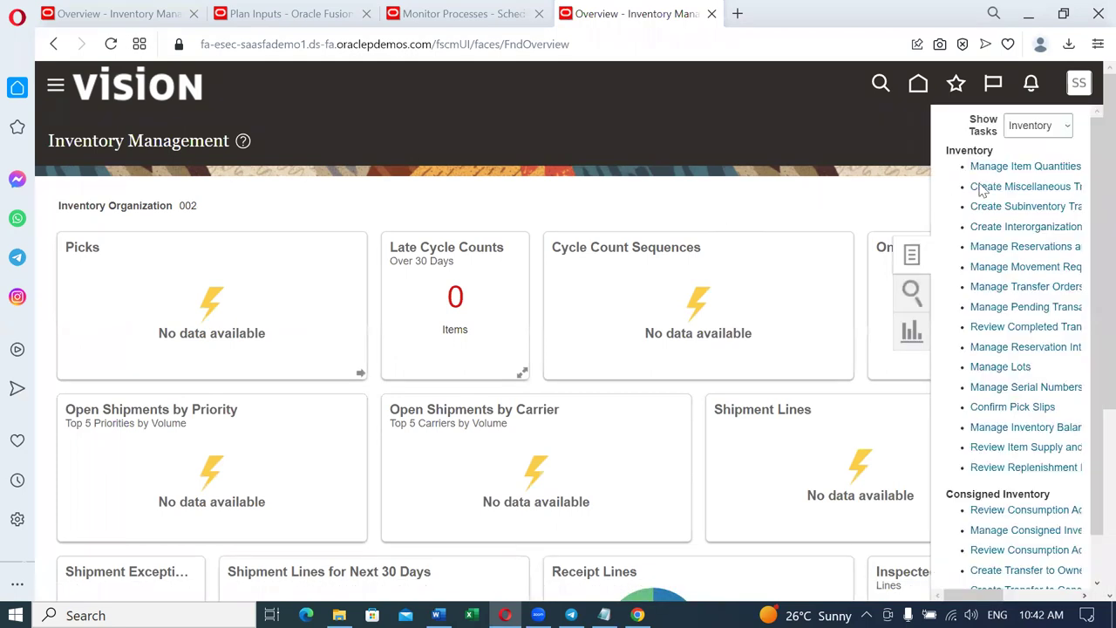
left_click(1019, 188)
left_click(353, 297)
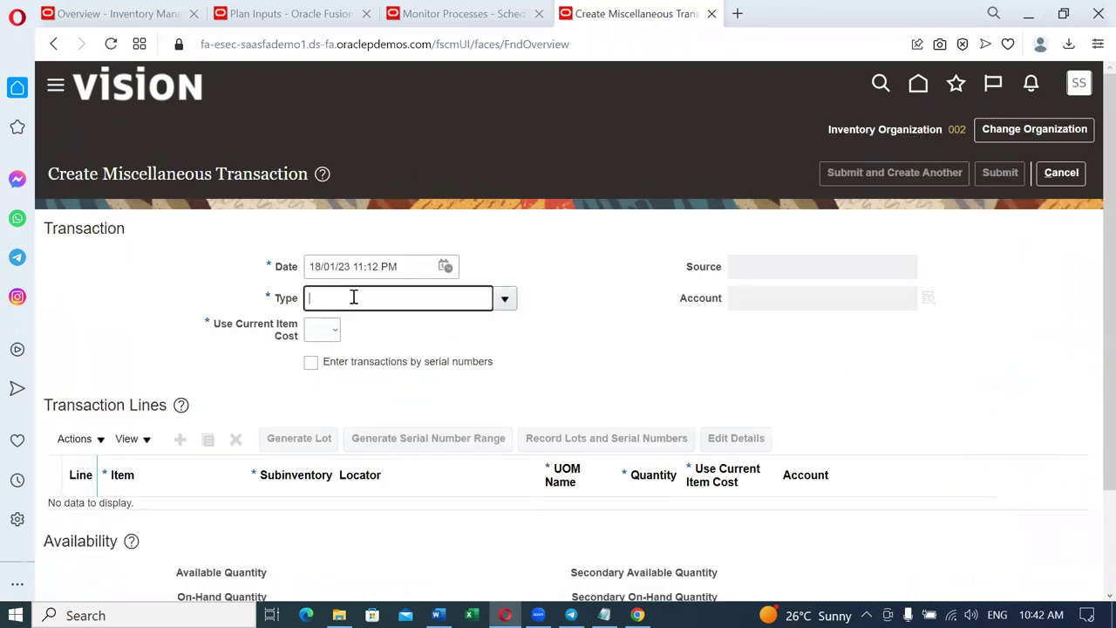
type("misc")
key("Tab")
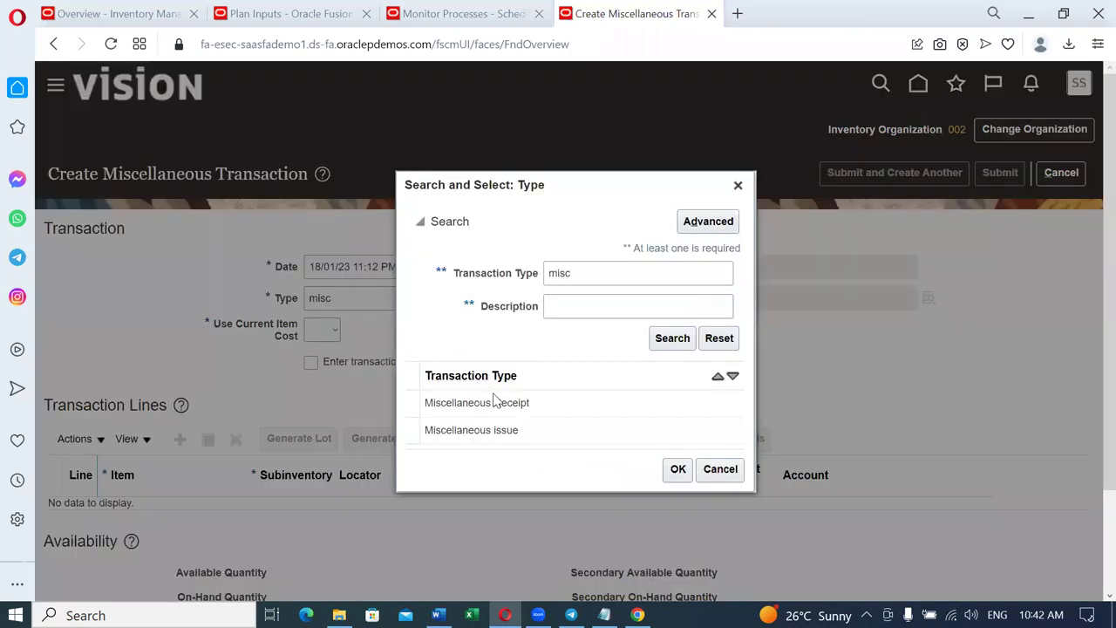
left_click(493, 401)
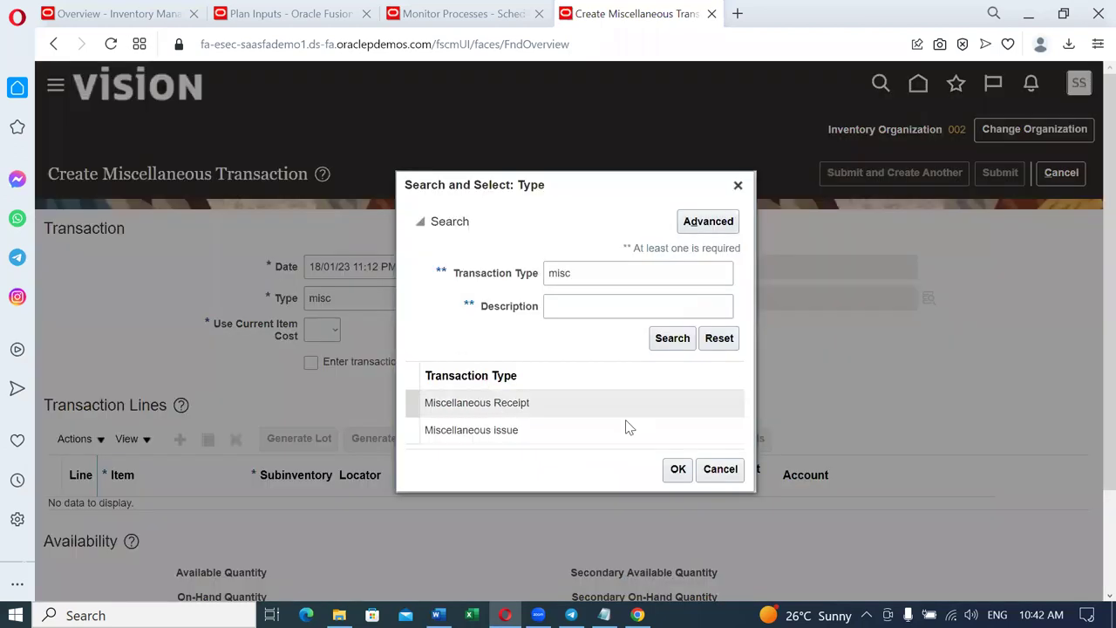
left_click(677, 469)
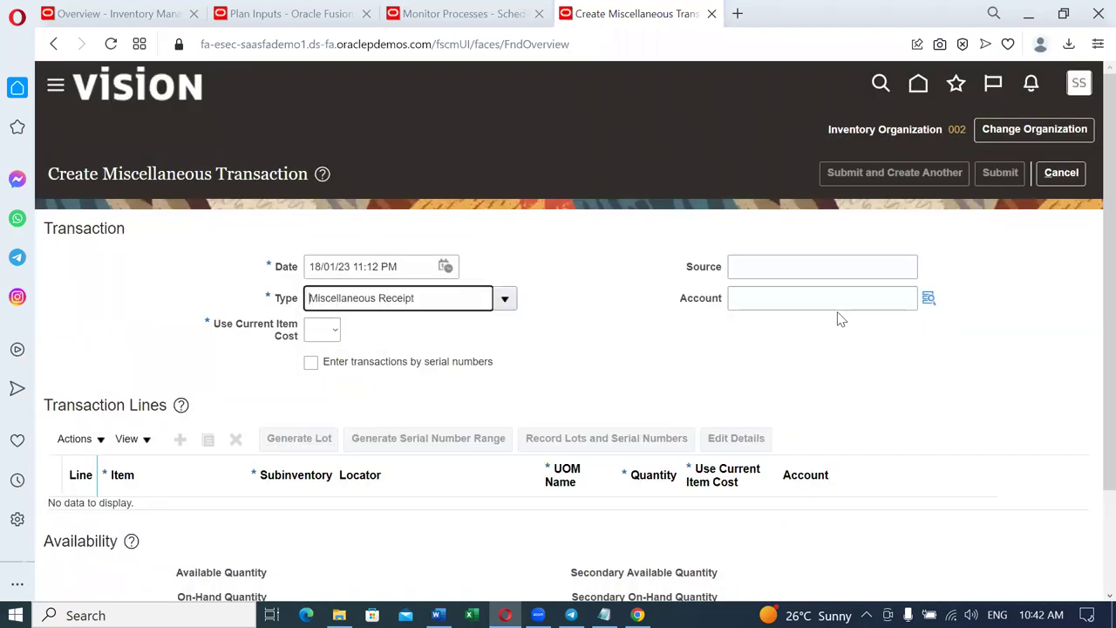
Step: Assign the ARO Clearing account combination for company 101, line of business 10, and set Use Current Item Cost to Yes
left_click(832, 300)
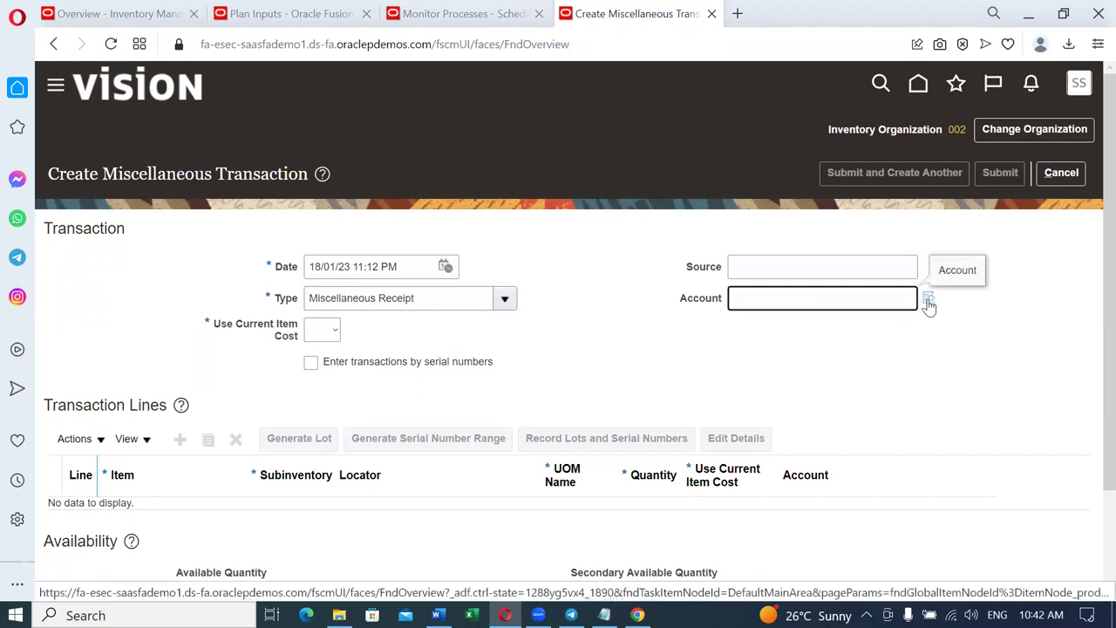
left_click(928, 299)
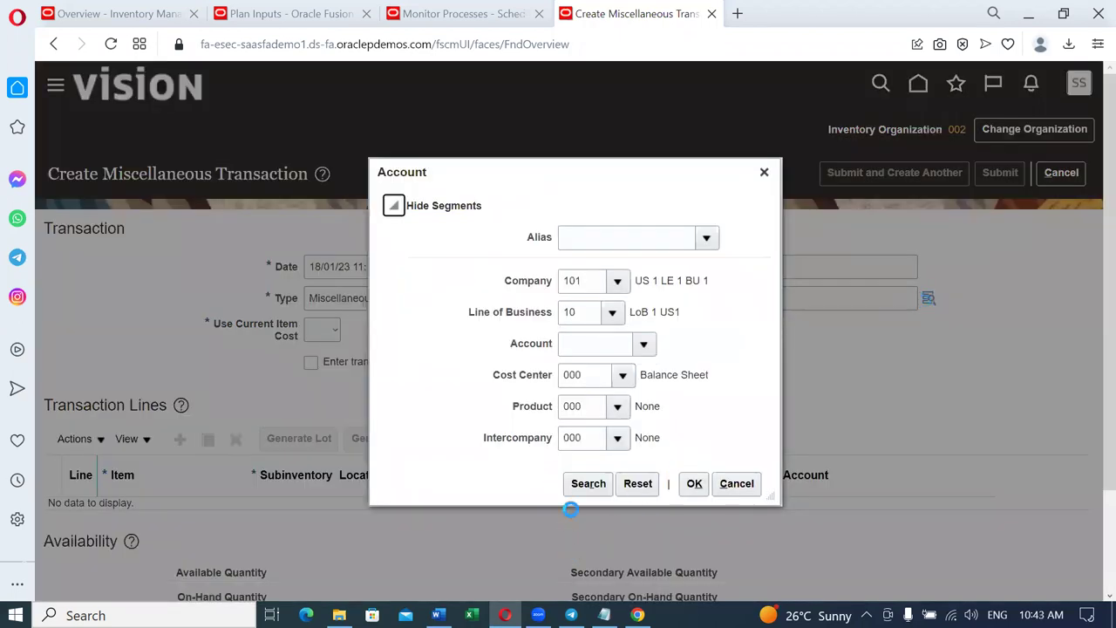
left_click(589, 486)
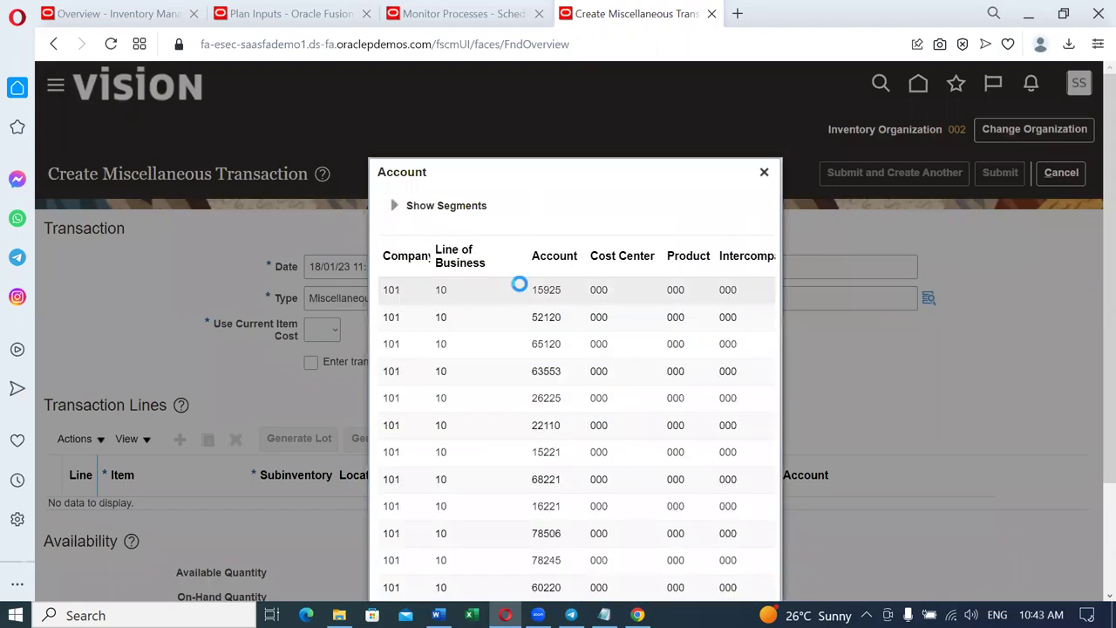
scroll(1090, 410, "down", 1)
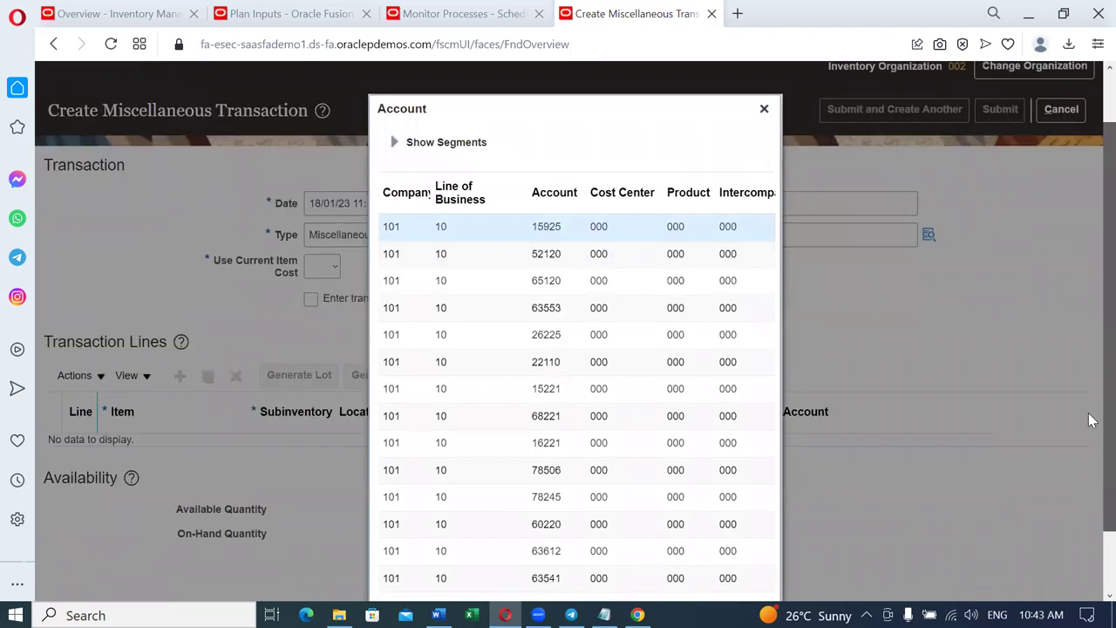
scroll(1090, 420, "down", 1)
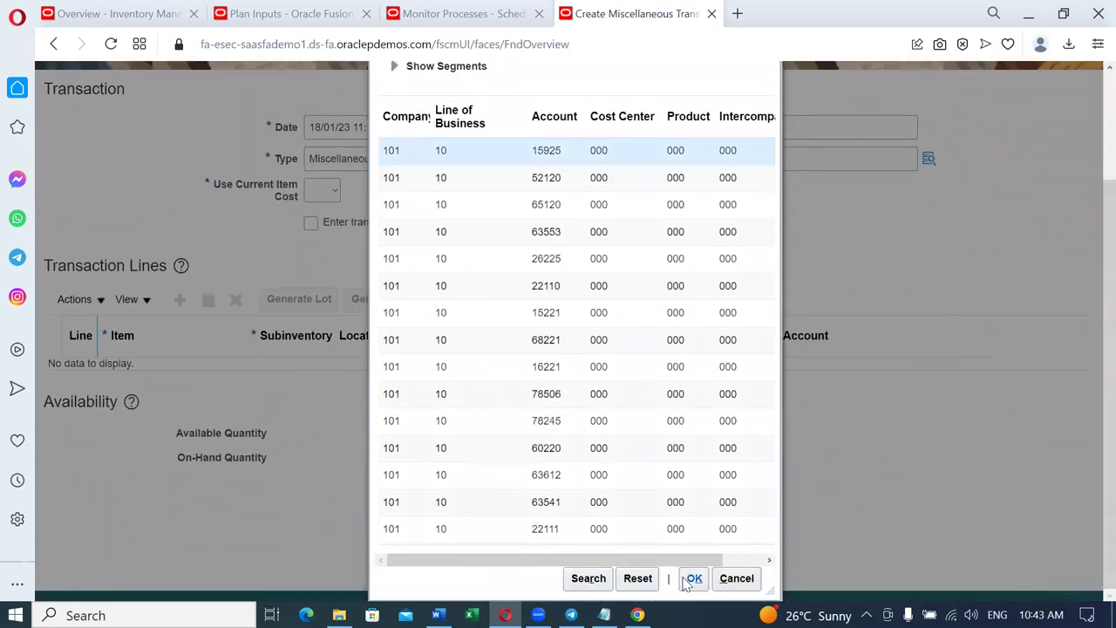
left_click(690, 579)
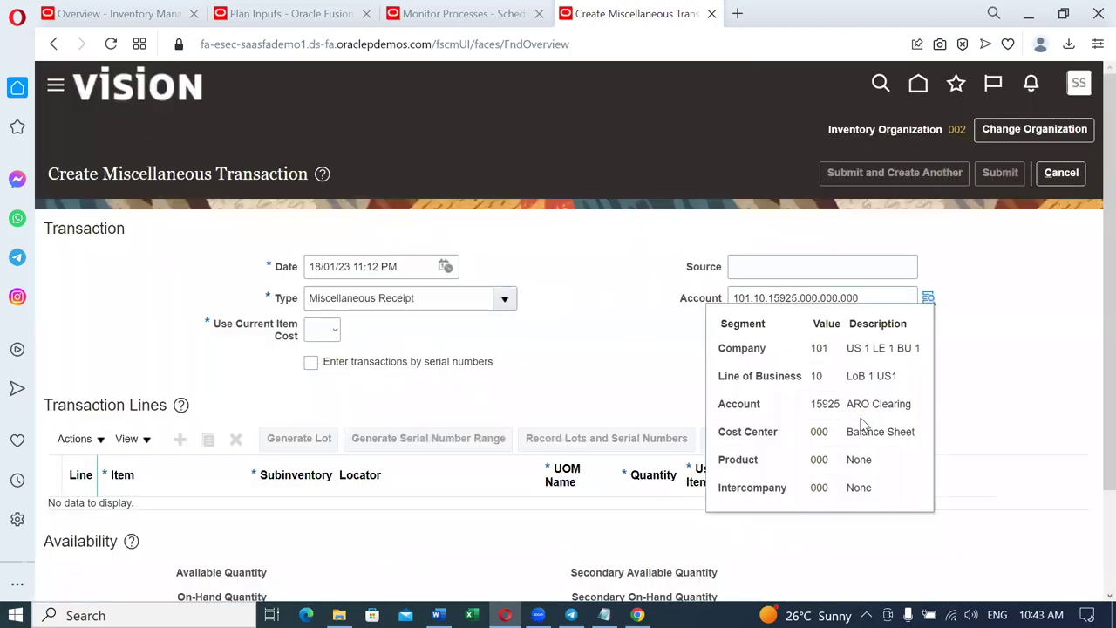
left_click(322, 339)
left_click(318, 375)
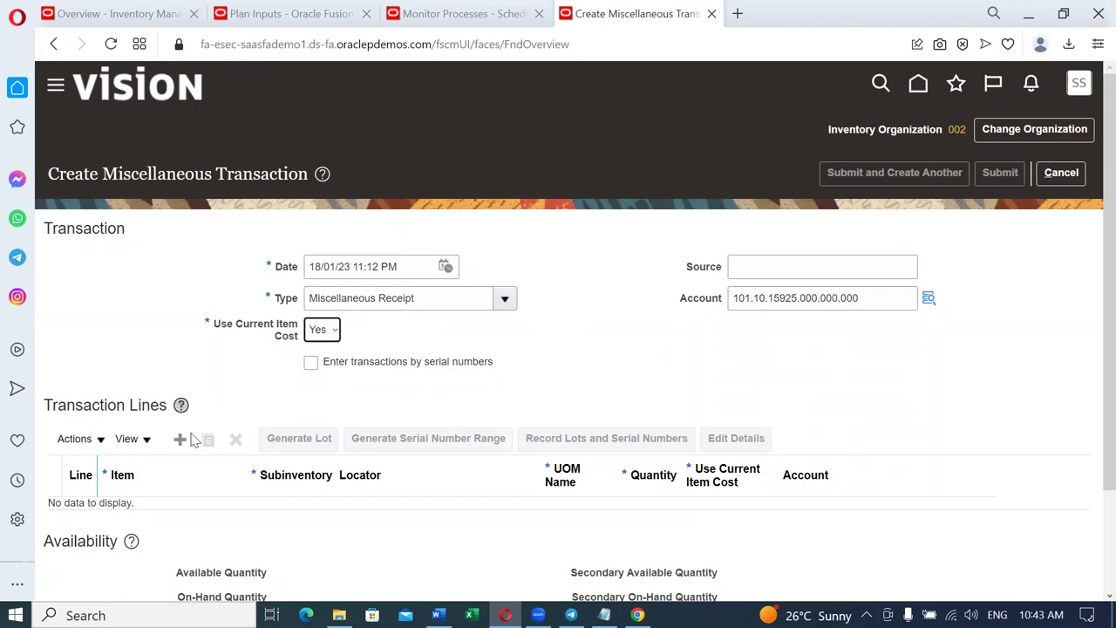
Step: Add a transaction line for item t0202_back_to_back_transfer and widen its Item column
left_click(179, 440)
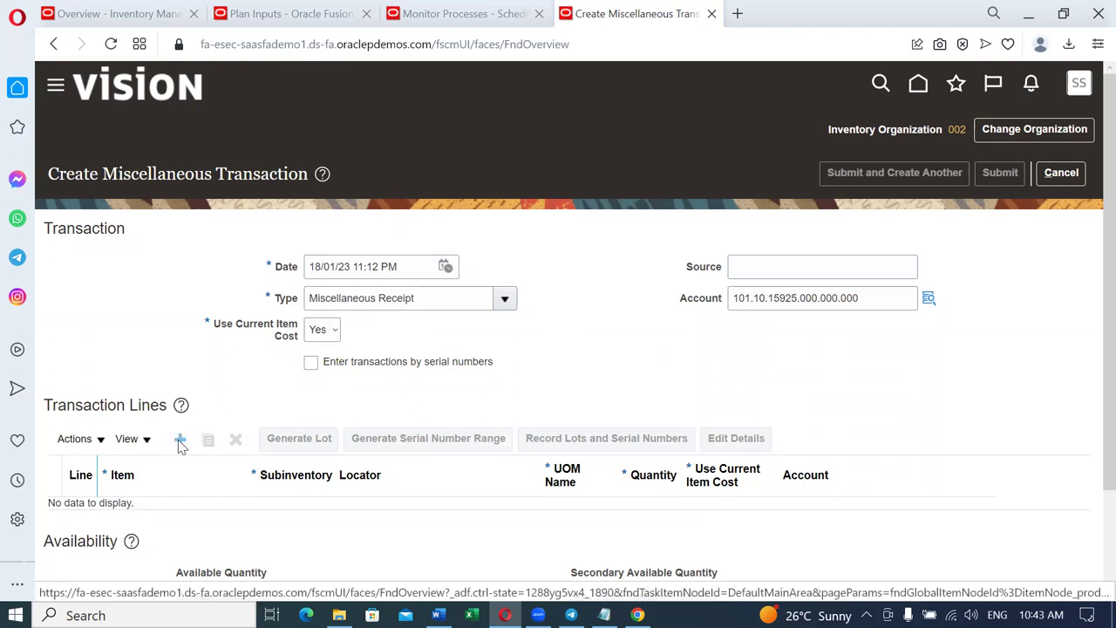
left_click(171, 516)
type("t0202")
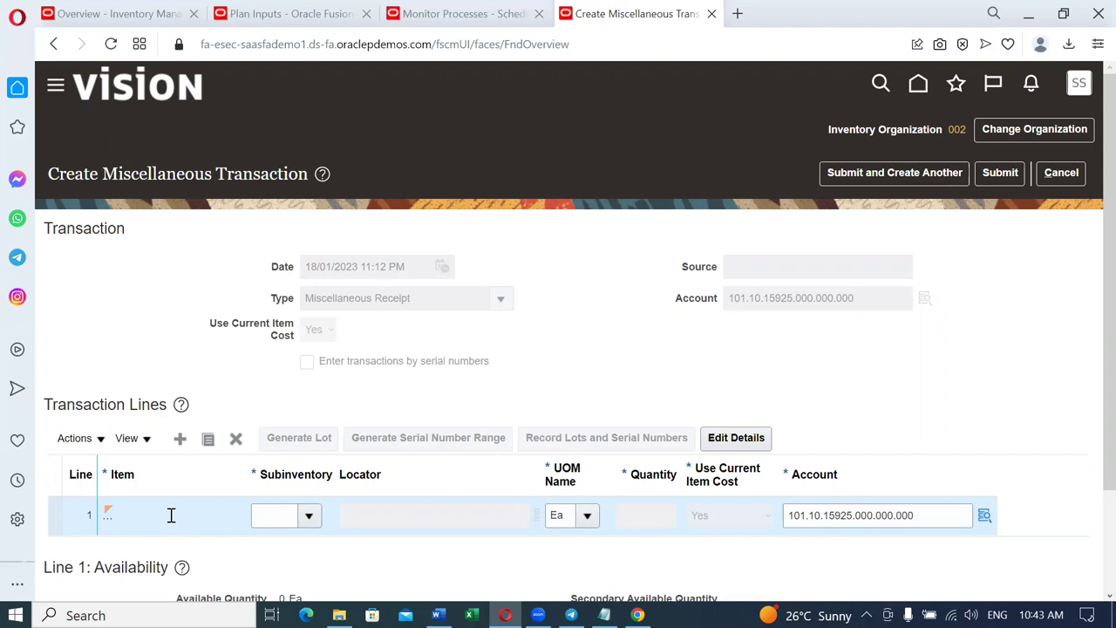
left_click_drag(251, 482, 285, 482)
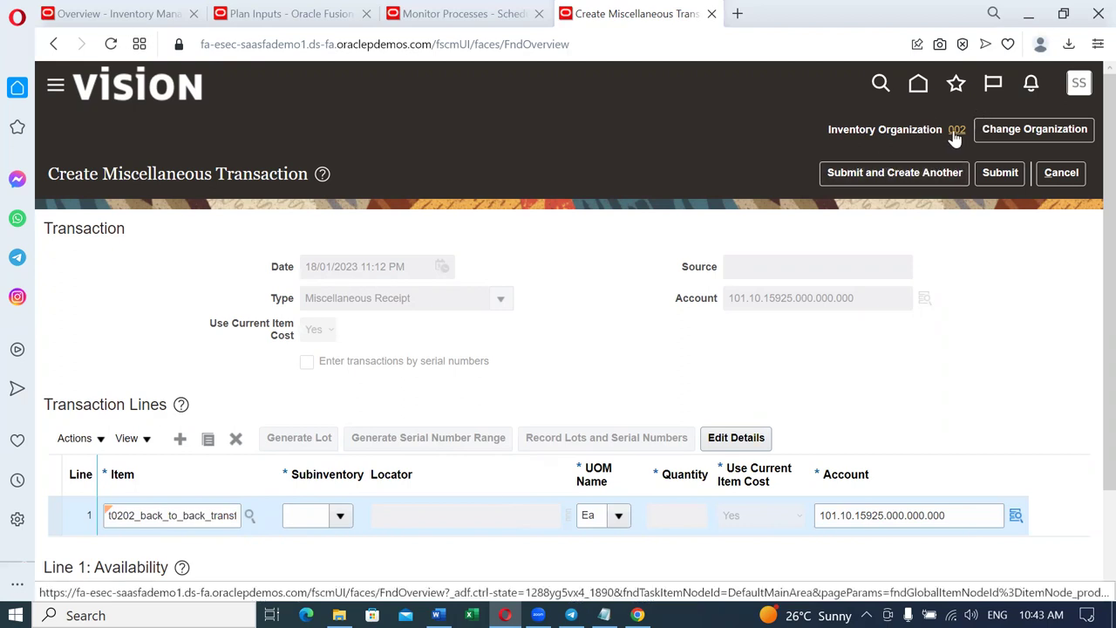
Step: Set the line's subinventory to Stores and quantity to 10,000, and submit the miscellaneous receipt
mouse_move(955, 141)
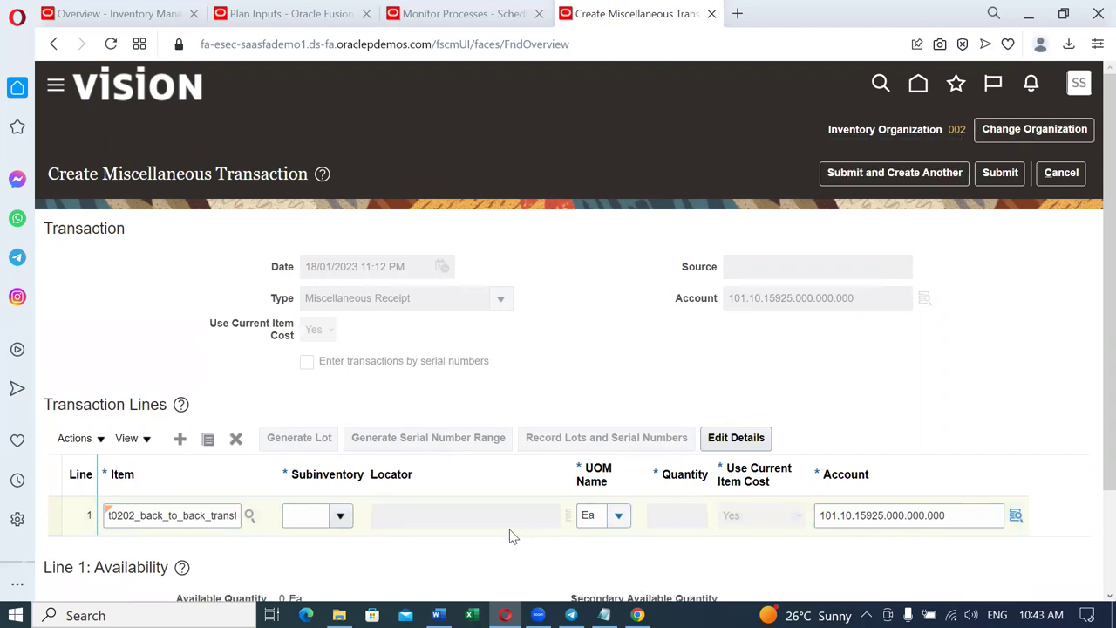
left_click(343, 518)
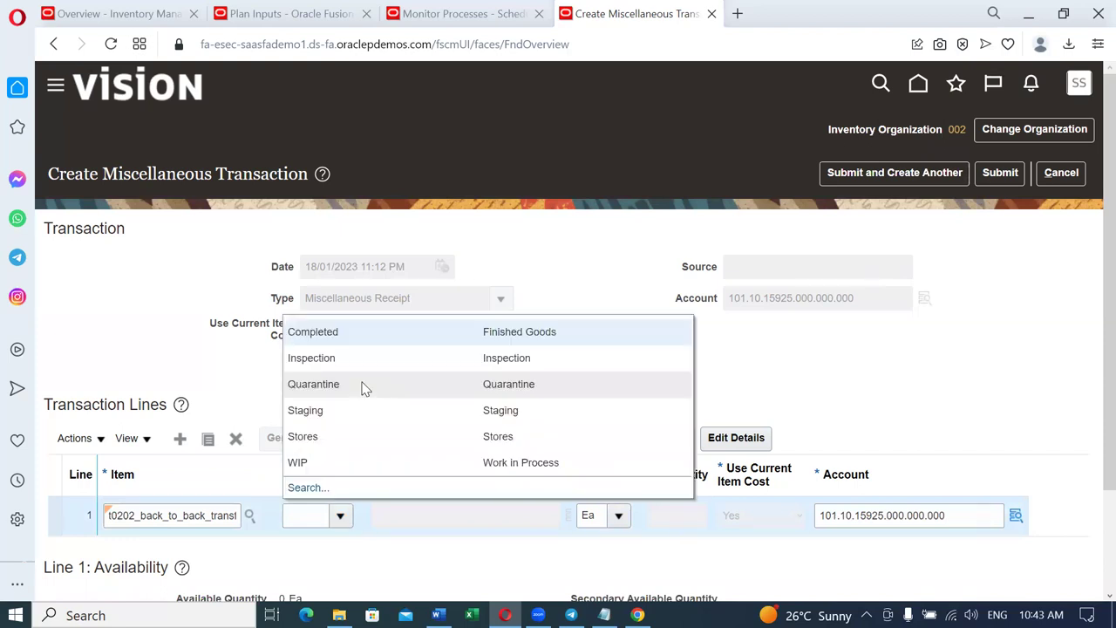
left_click(356, 442)
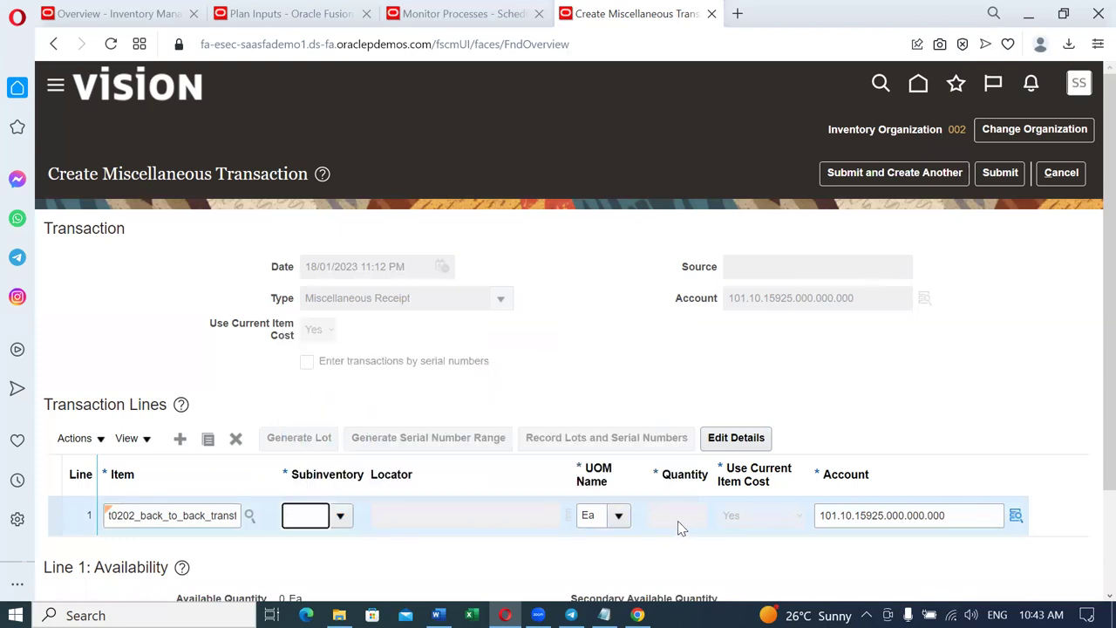
left_click(683, 518)
type("10000")
key("Tab")
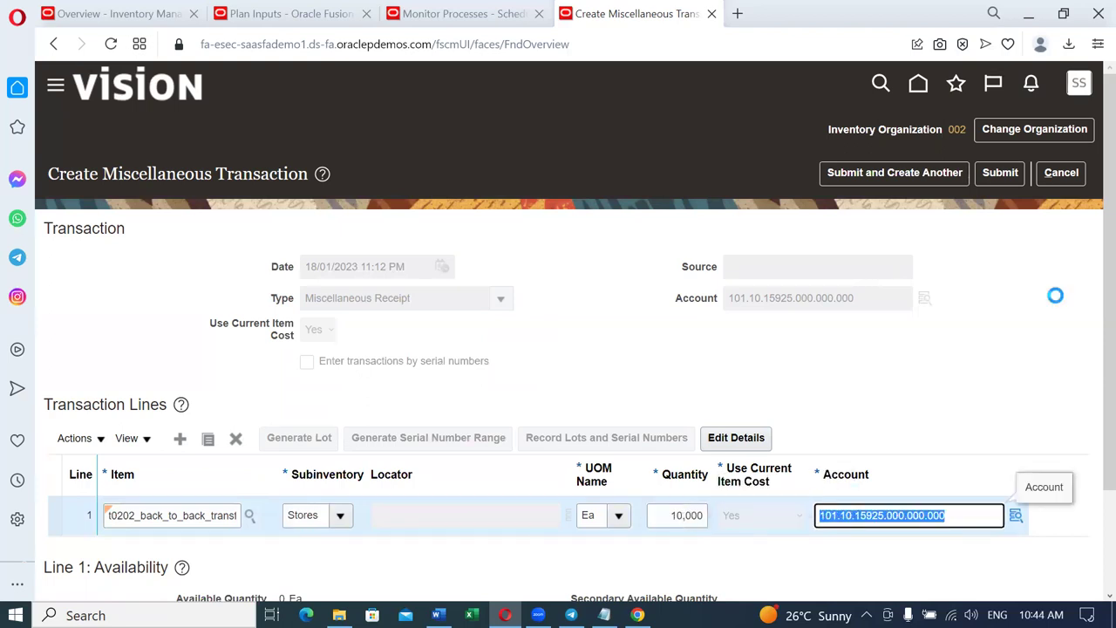
left_click(1000, 173)
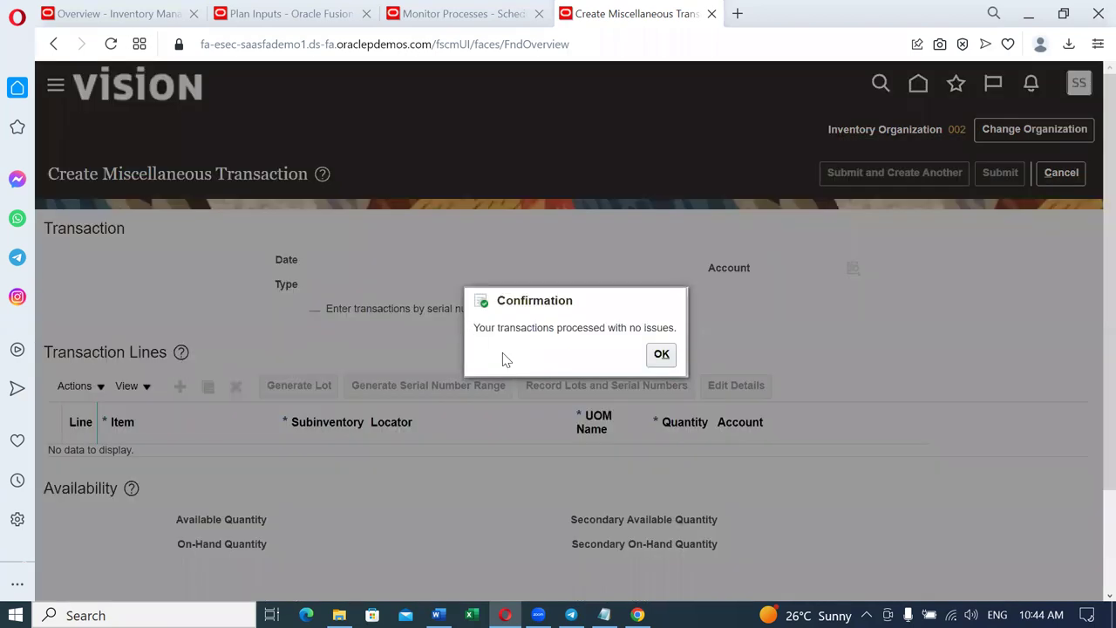
left_click(661, 354)
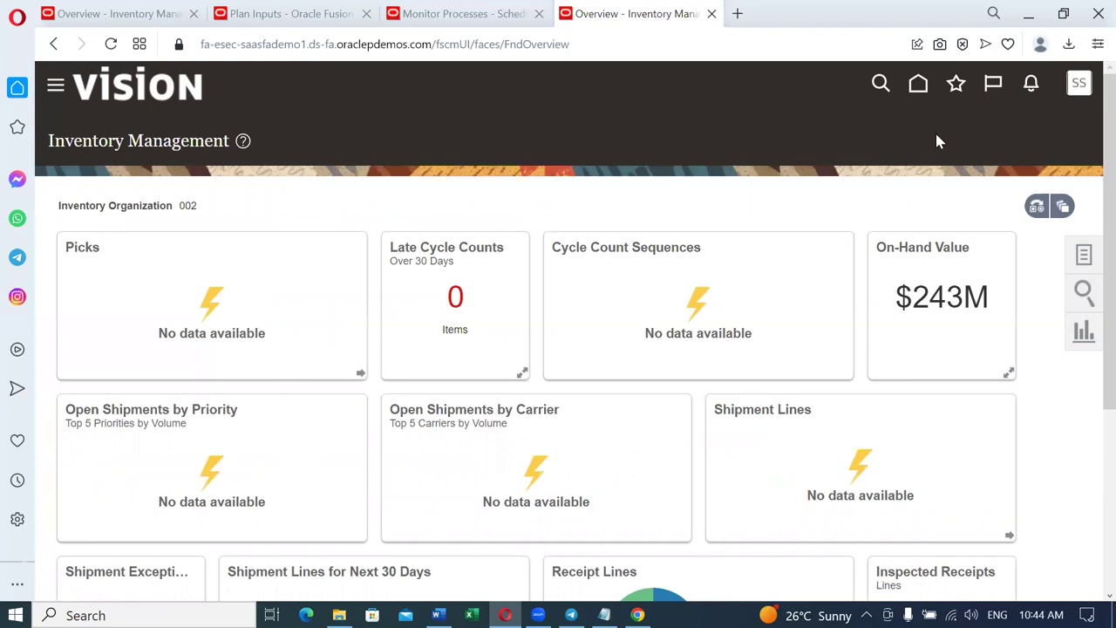
Step: Go to Plan Inputs under Supply Chain Planning and open Manage Planning Source Systems
left_click(921, 88)
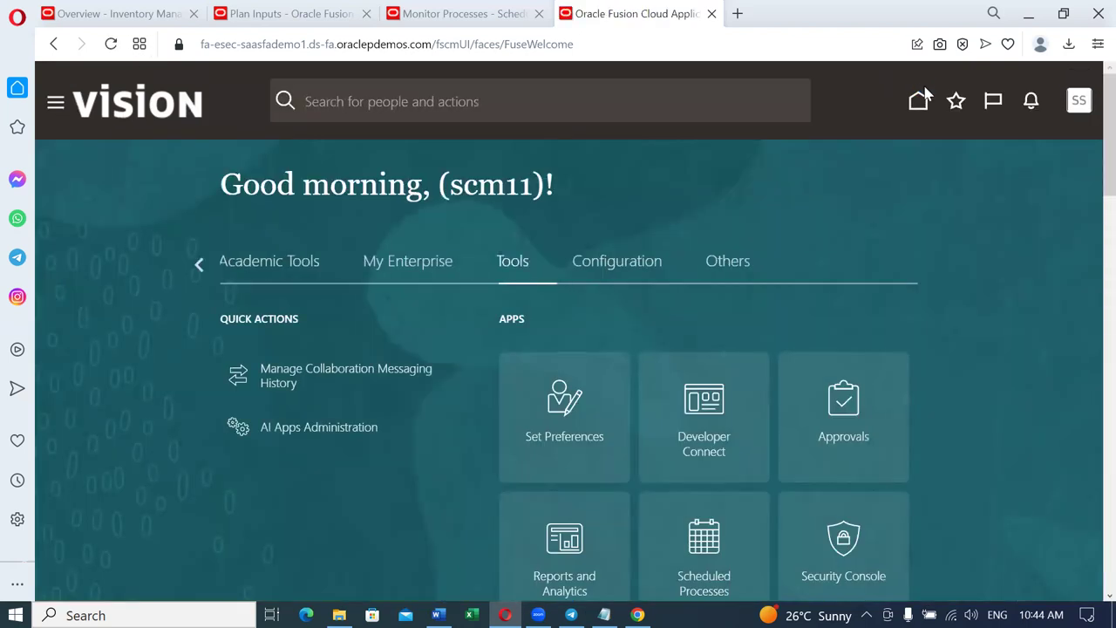
left_click(199, 266)
left_click(200, 267)
left_click(199, 267)
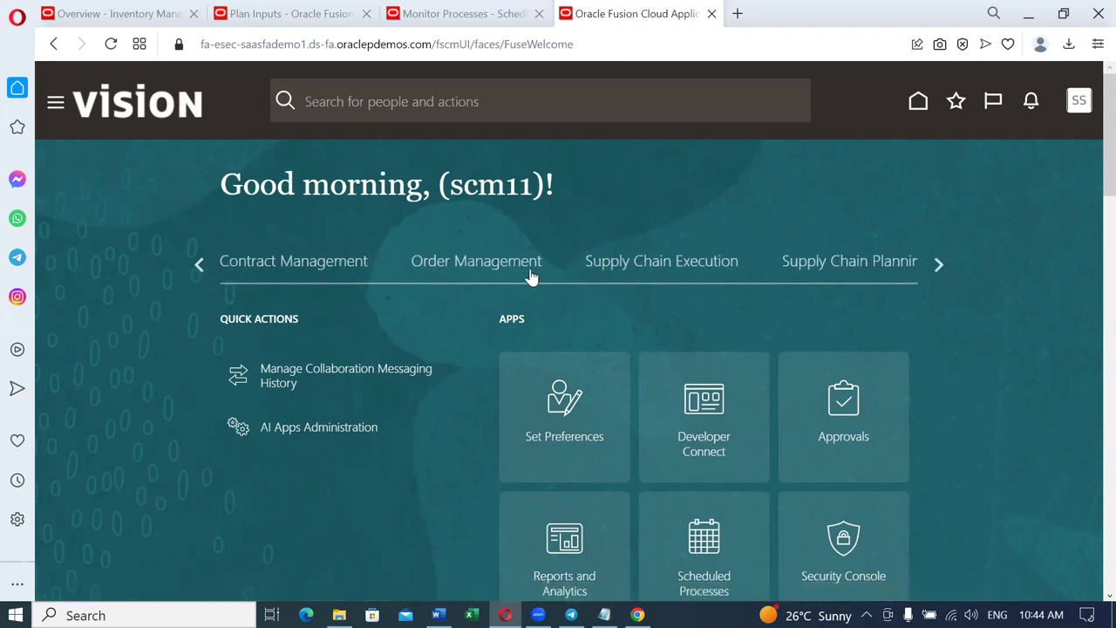
left_click(878, 266)
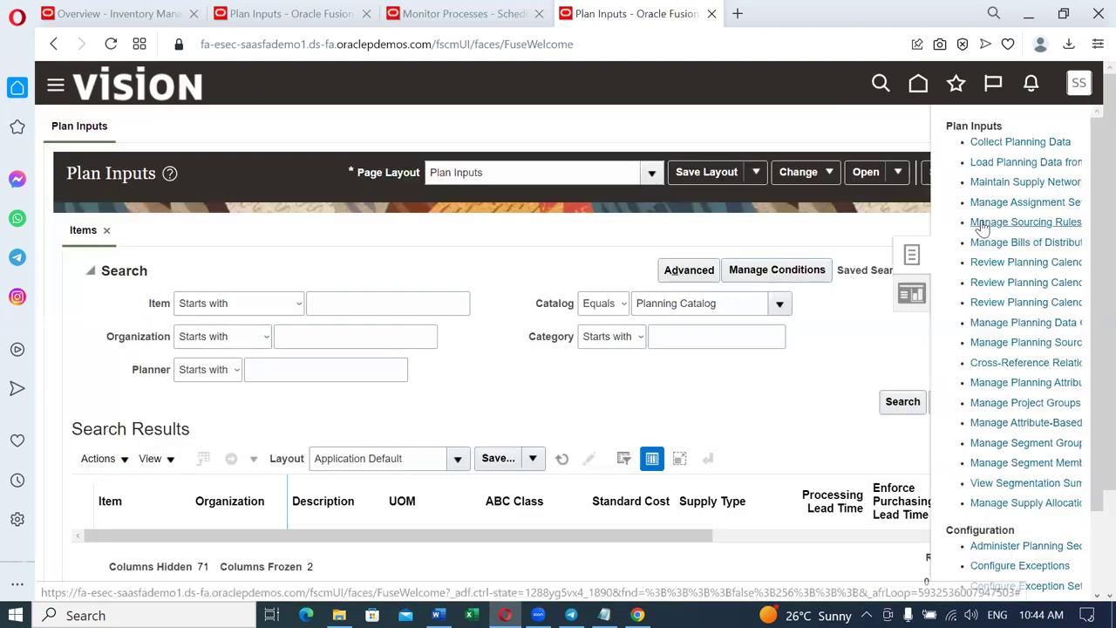
left_click(1029, 343)
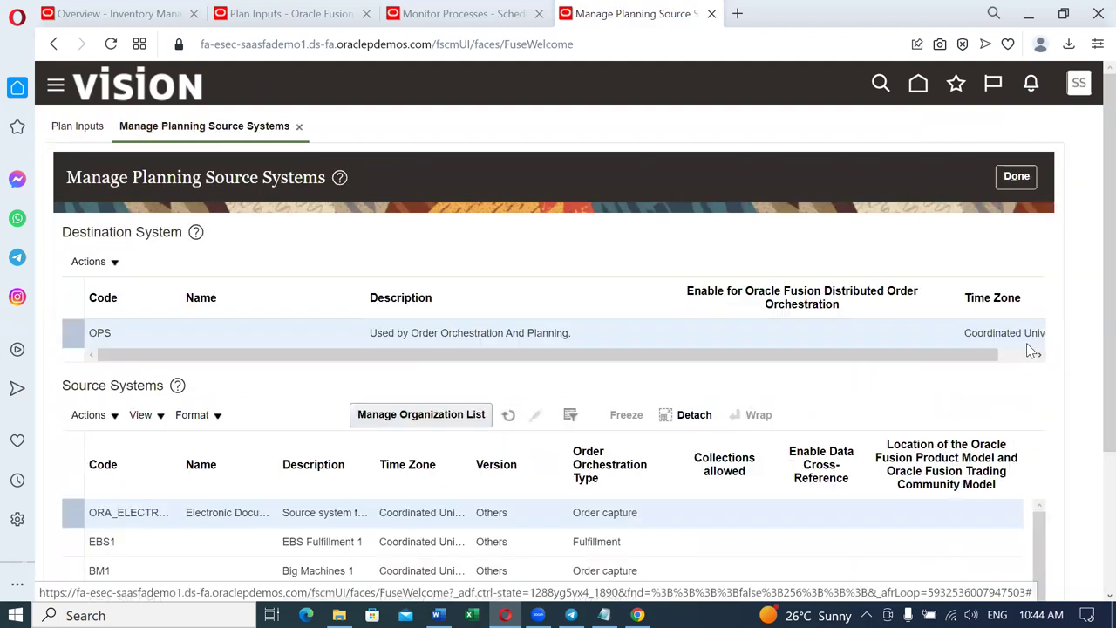
scroll(331, 303, "down", 2)
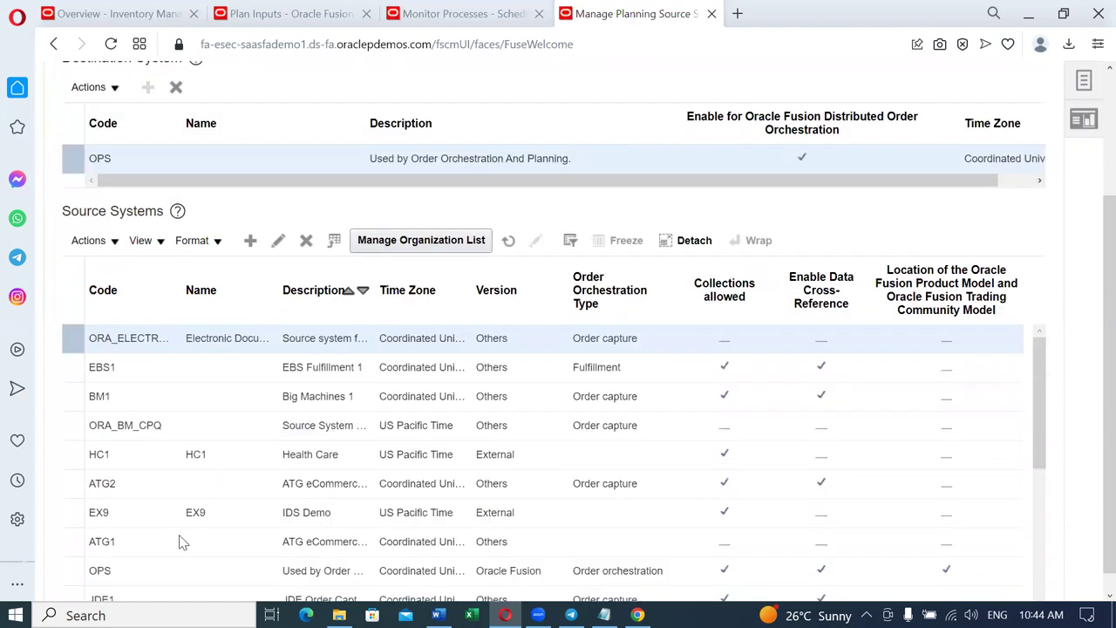
scroll(75, 574, "down", 3)
left_click(73, 570)
left_click(459, 244)
left_click(454, 241)
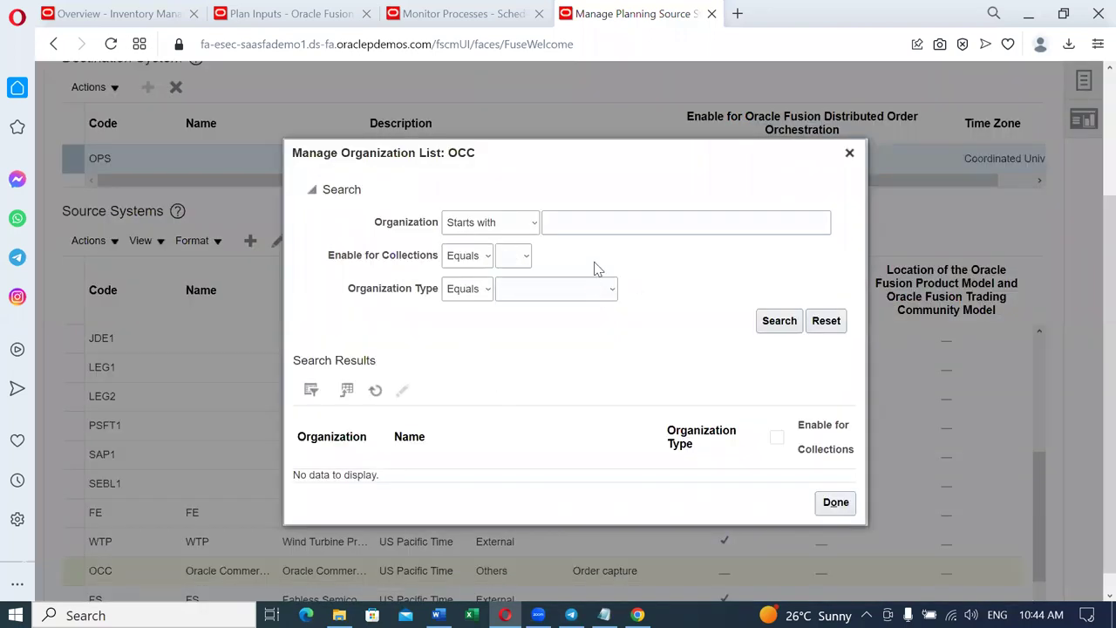
left_click(591, 222)
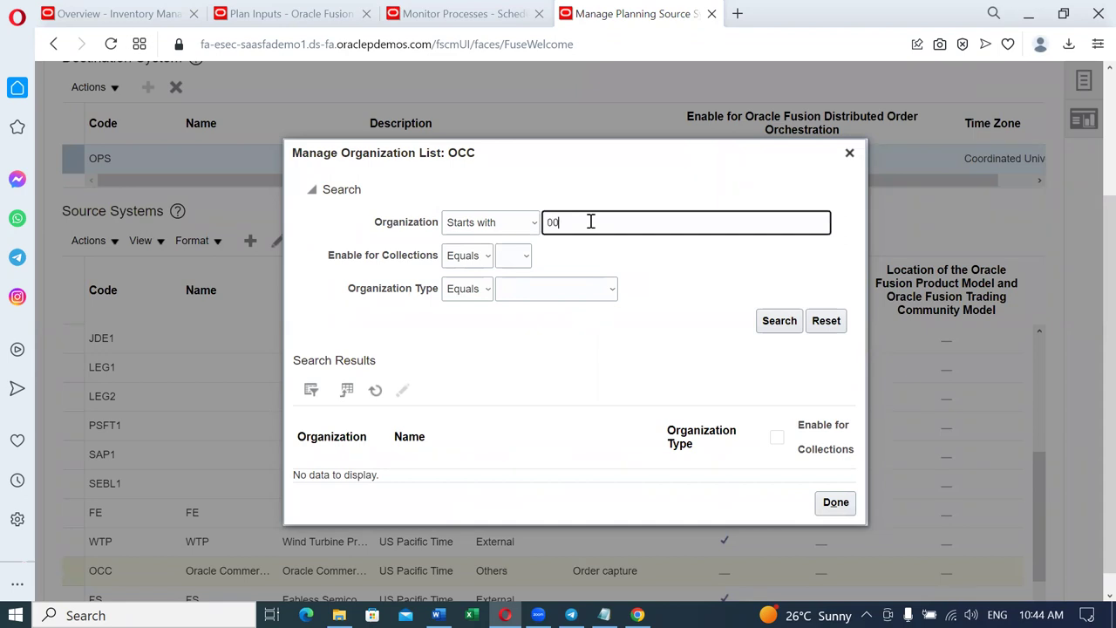
left_click(779, 320)
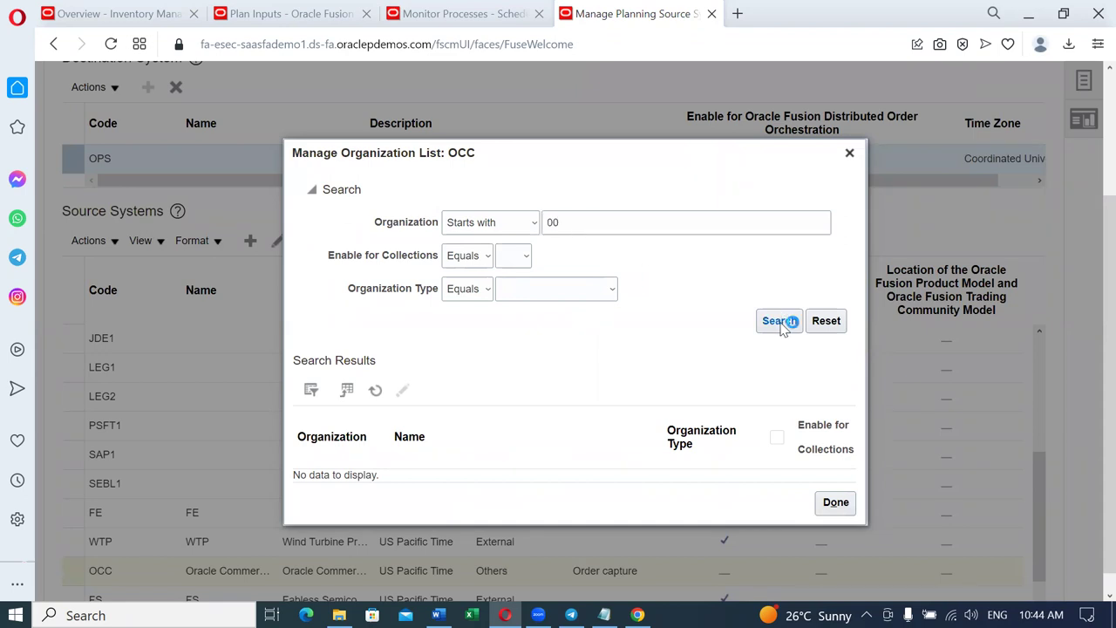
left_click(593, 221)
type("2")
left_click(785, 321)
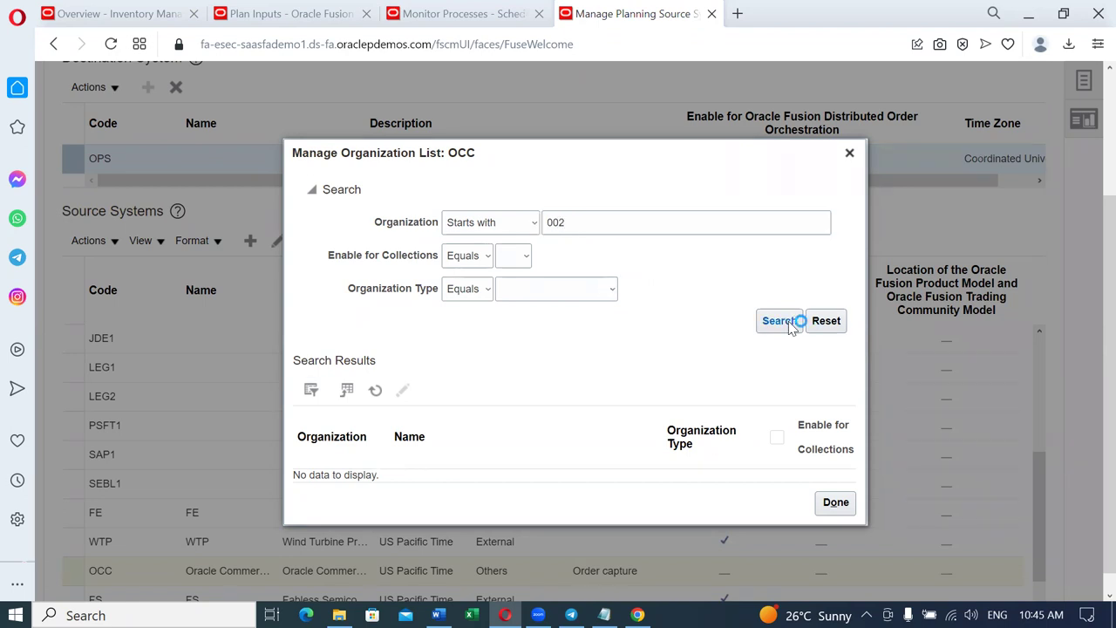
double_click(603, 216)
key("BackSpace")
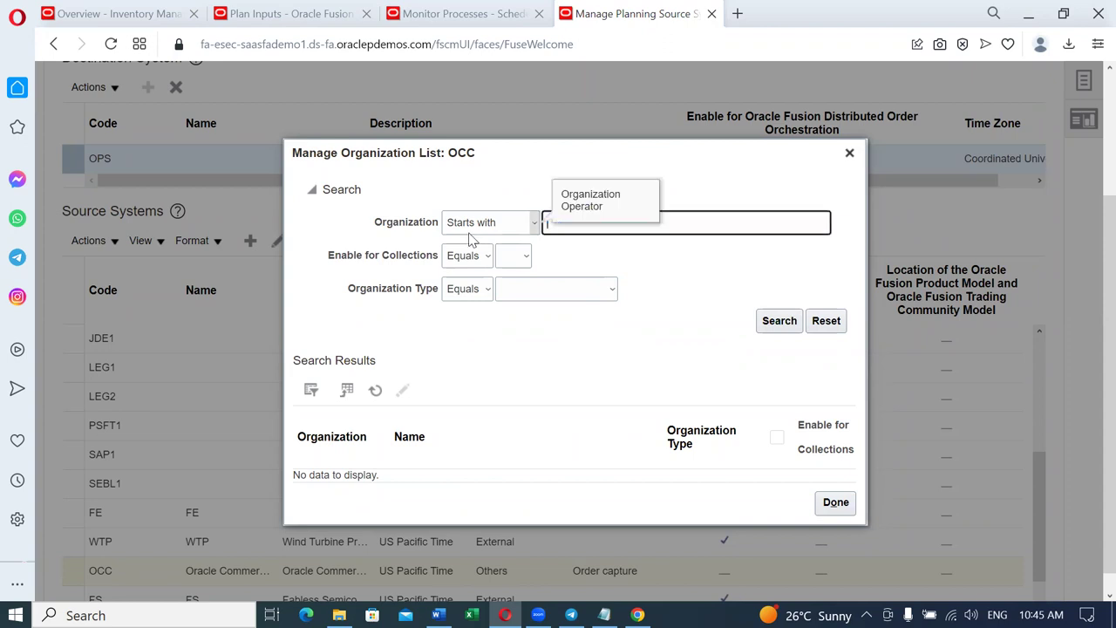
left_click(833, 504)
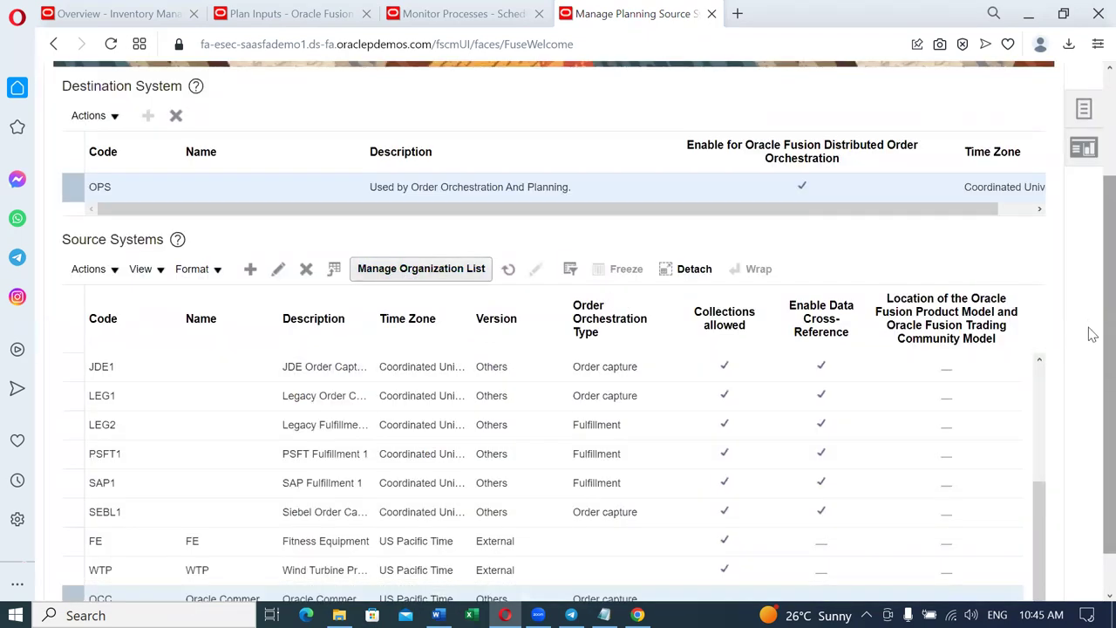
left_click(404, 275)
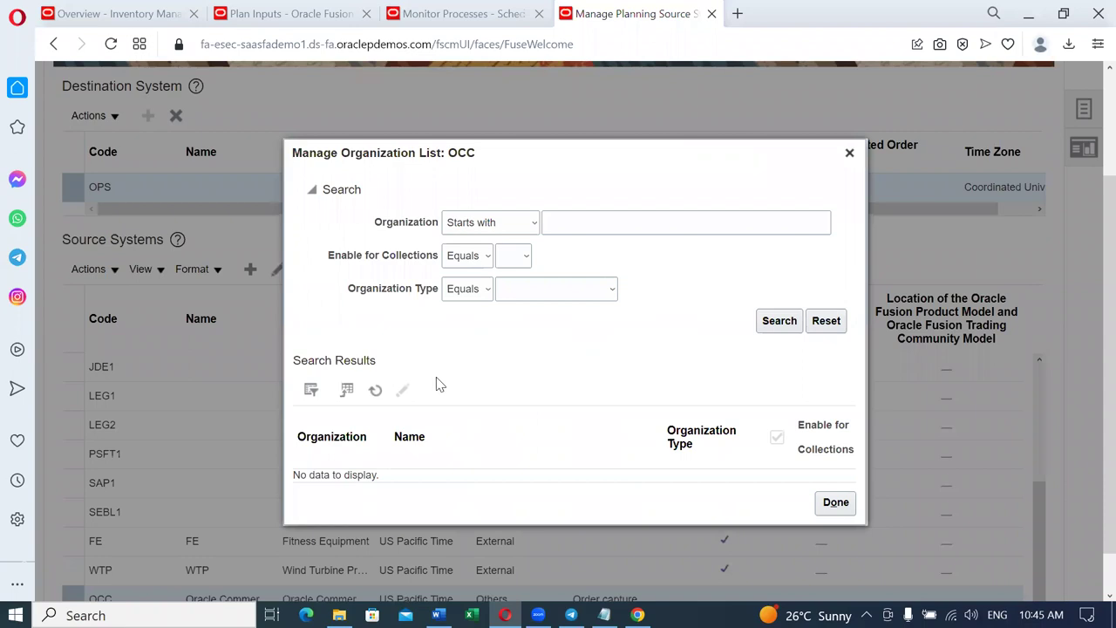
left_click(781, 323)
left_click(835, 503)
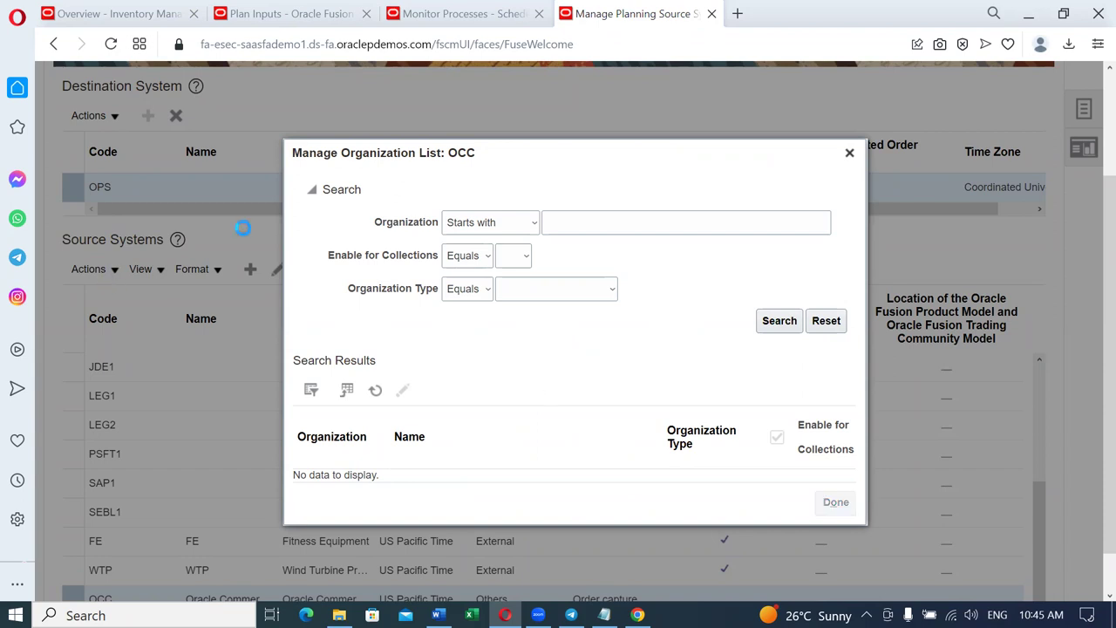
Step: Open the organization list of the OPS source system and refresh it
scroll(150, 418, "down", 3)
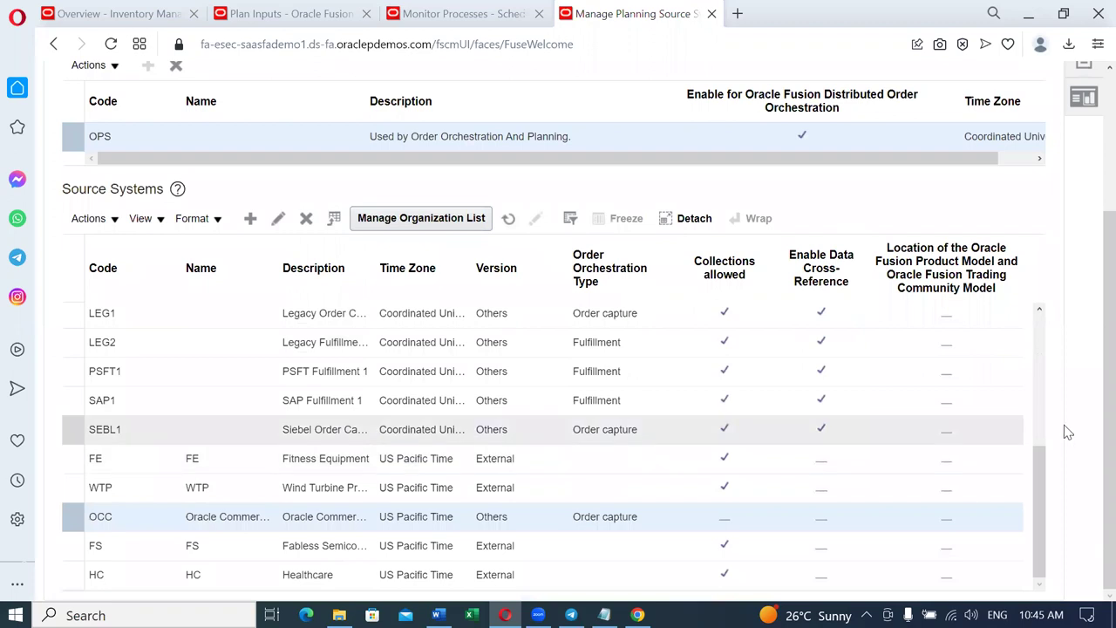
left_click_drag(1040, 482, 1047, 405)
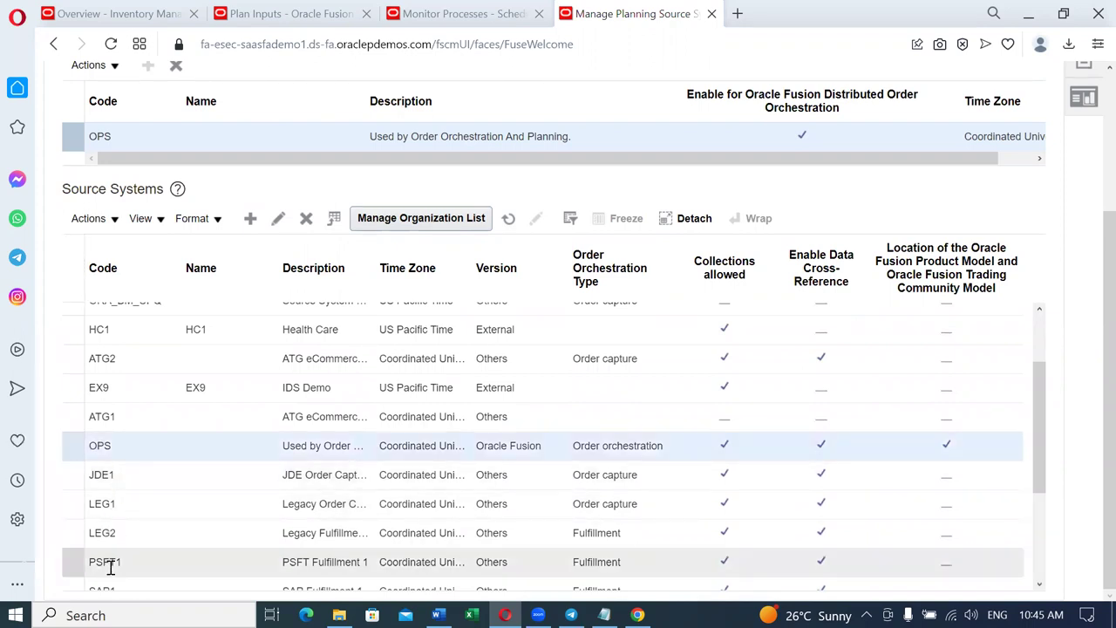
left_click(104, 445)
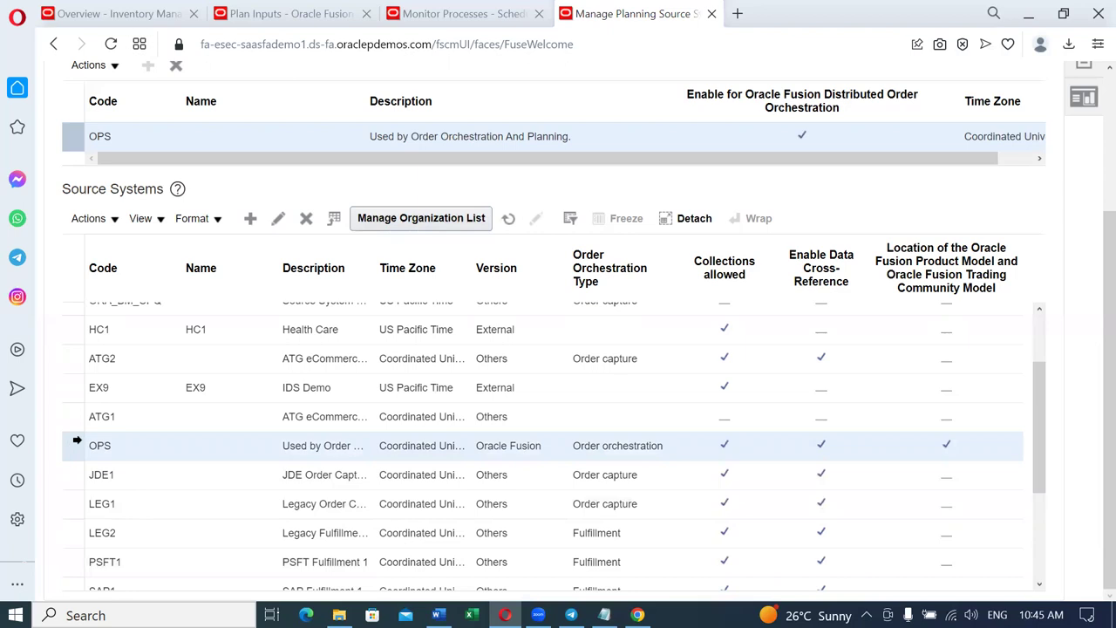
left_click(443, 222)
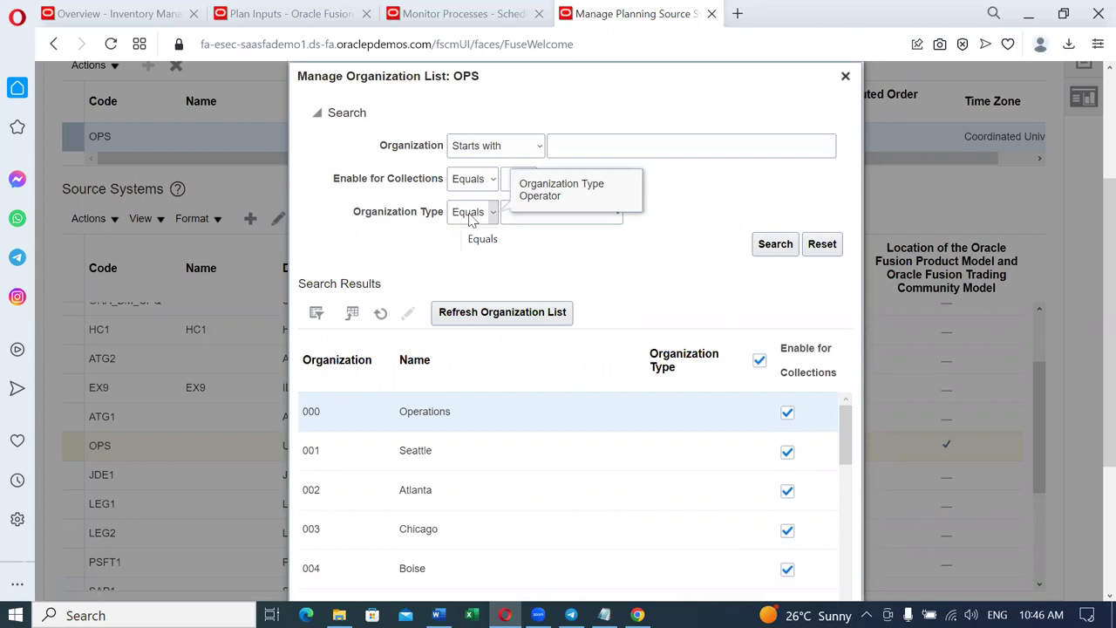
left_click(489, 314)
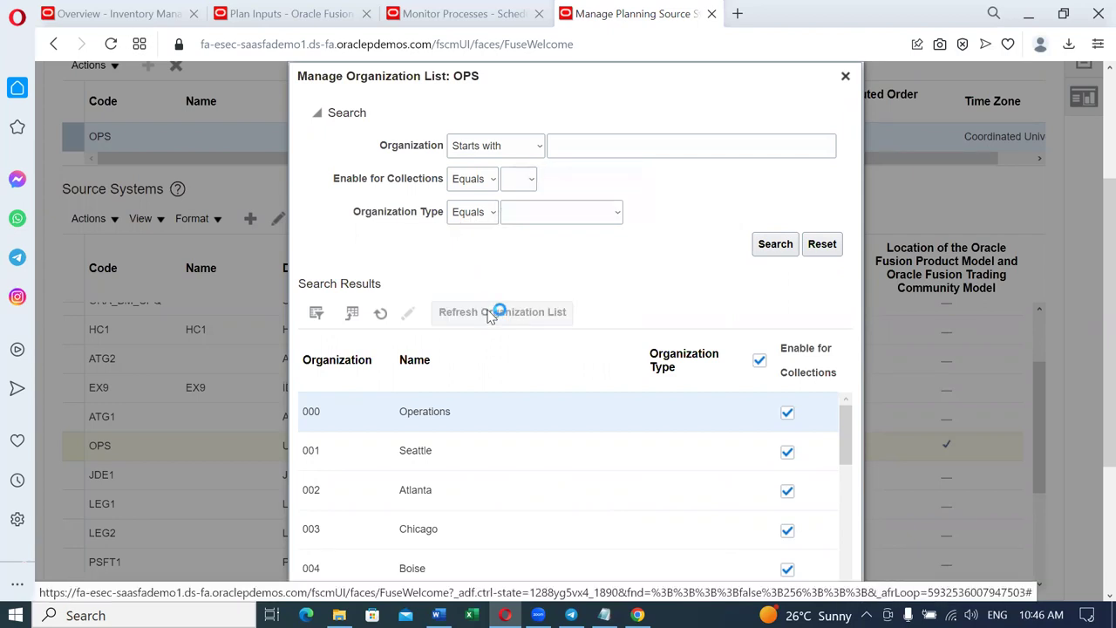
Step: Search the OPS organization list for organizations starting with 00, check their Enable for Collections settings, and close it without saving
left_click(604, 139)
type("00")
left_click(775, 248)
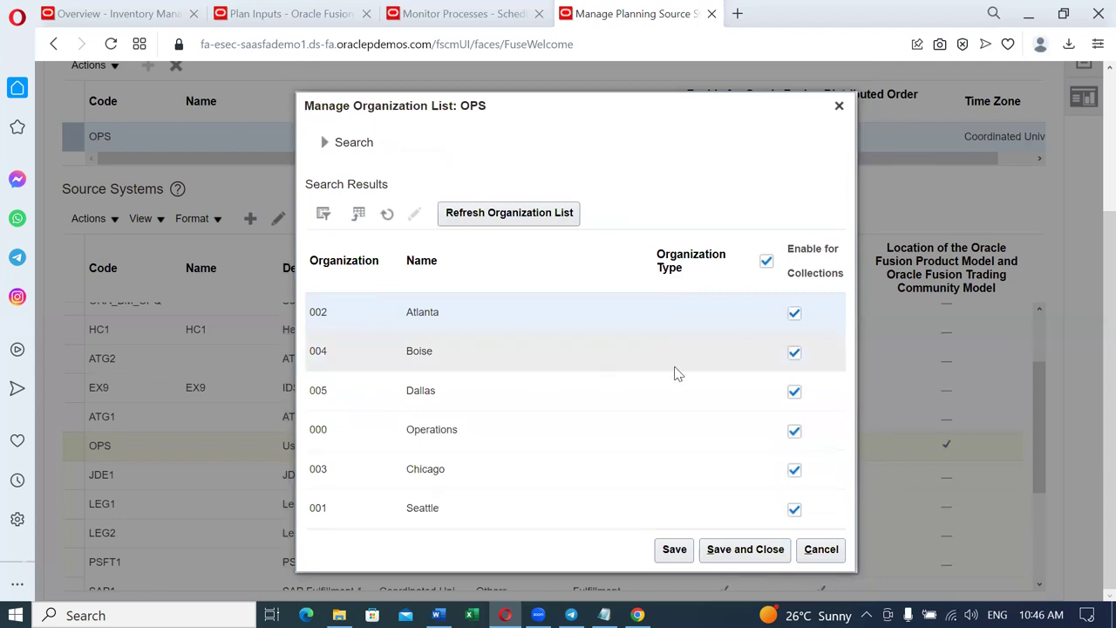
left_click(820, 549)
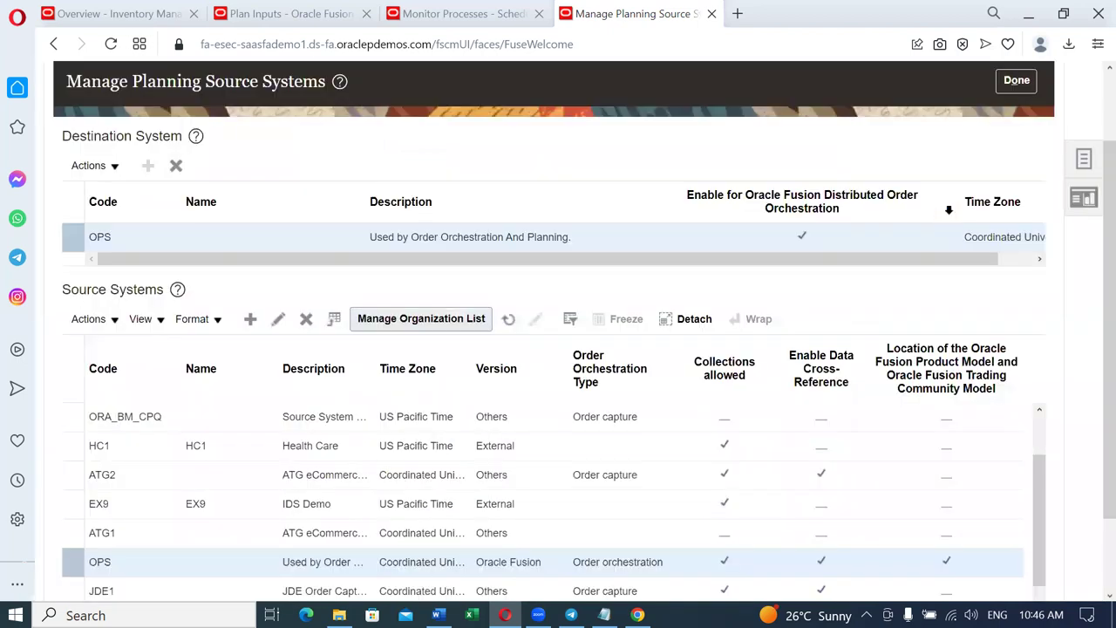
Step: Start a Collect Planning Data process with source system OPS and collection type Targeted
scroll(1071, 270, "up", 3)
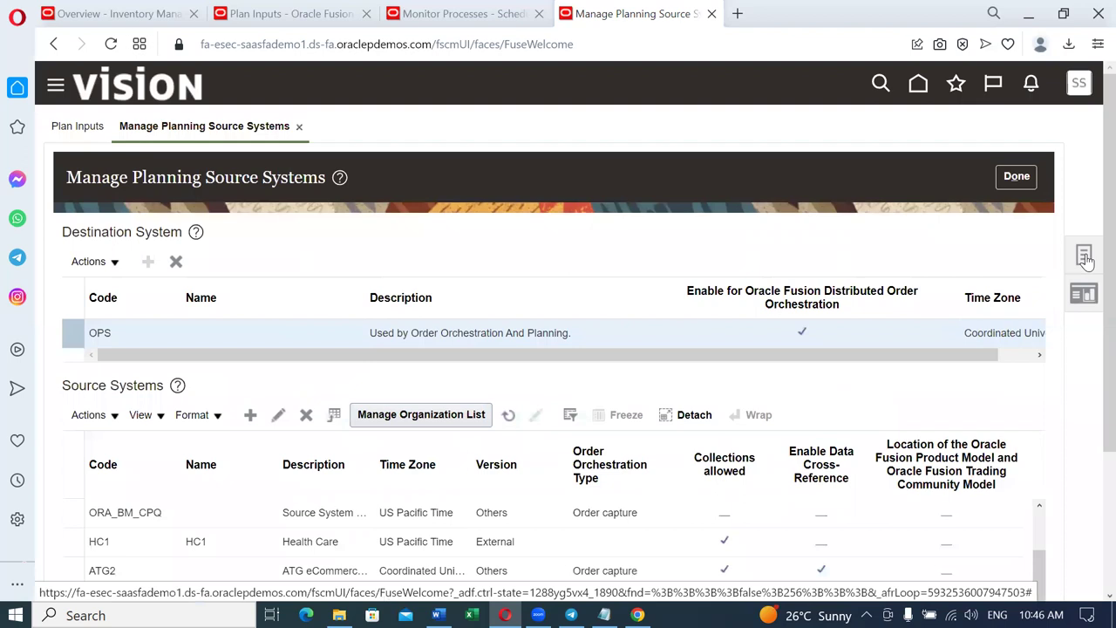
left_click(1086, 259)
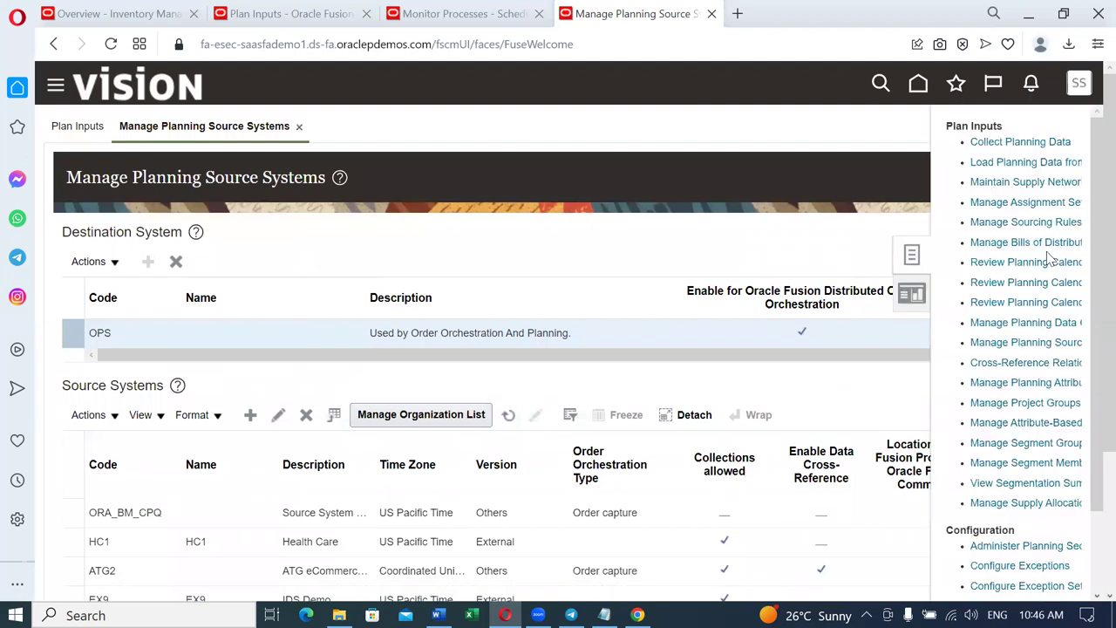
left_click(1022, 141)
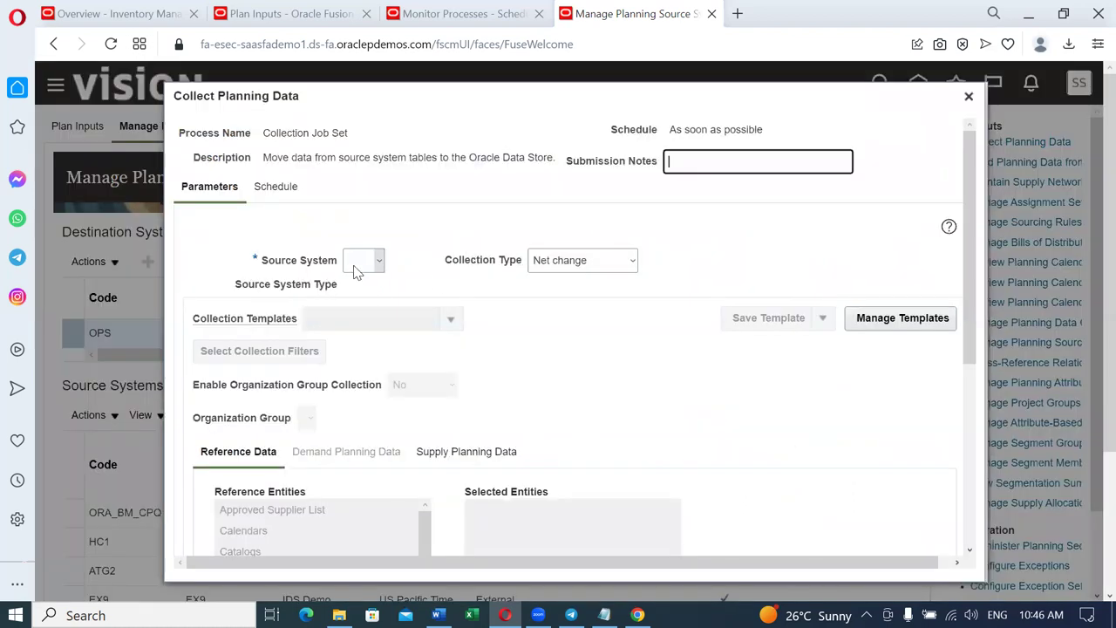
left_click(355, 266)
left_click(359, 288)
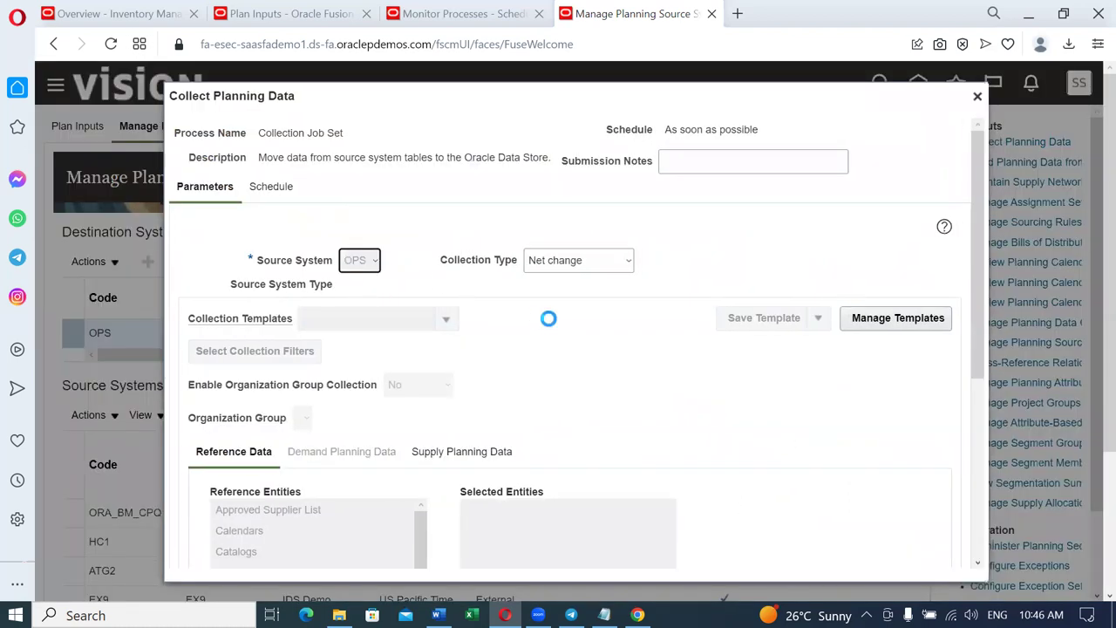
left_click(626, 260)
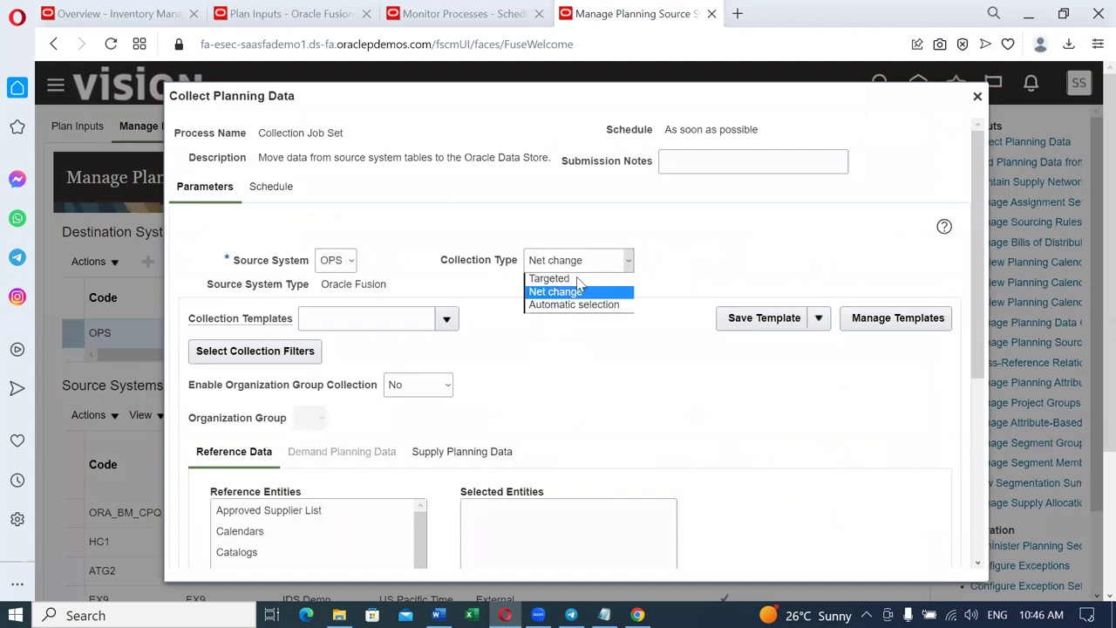
left_click(576, 278)
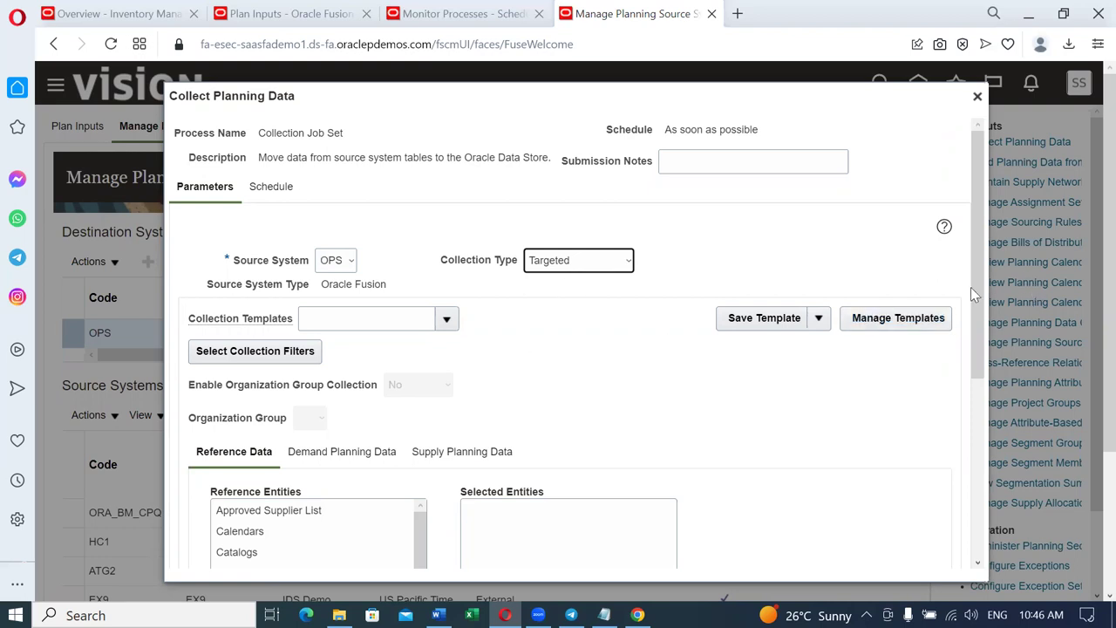
Step: Add Items to the selected reference entities for the planning data collection
scroll(964, 297, "down", 5)
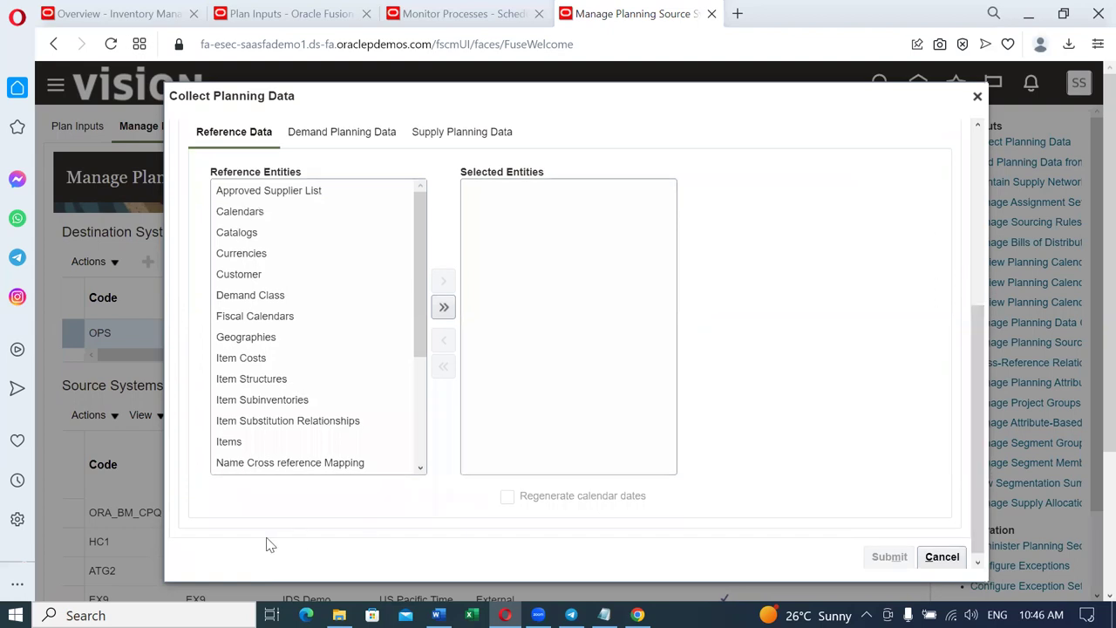
left_click(253, 441)
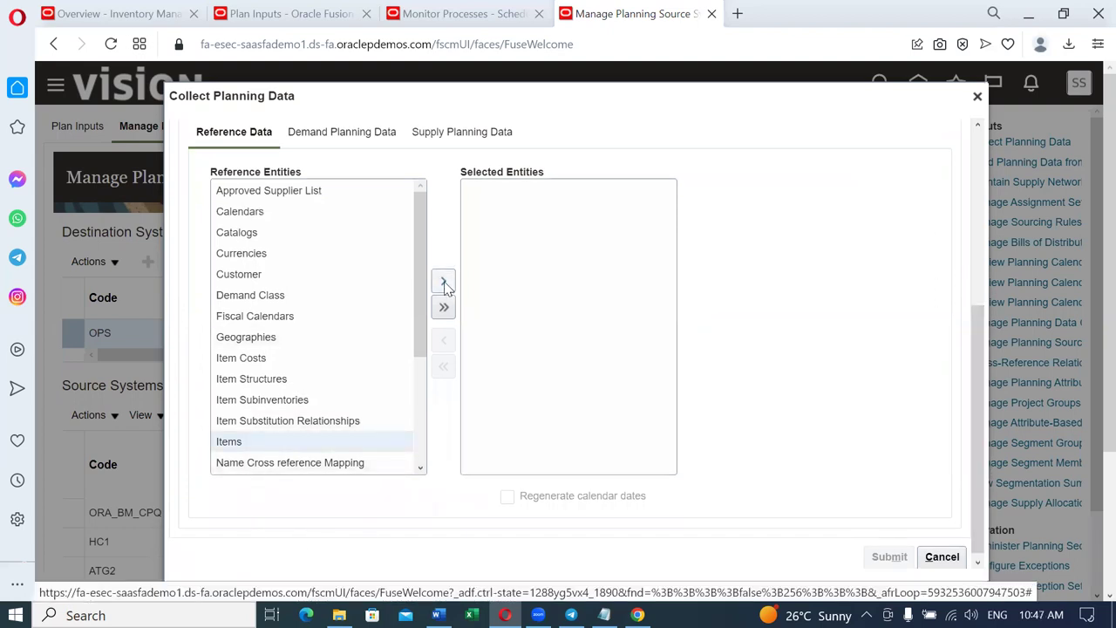
left_click(443, 281)
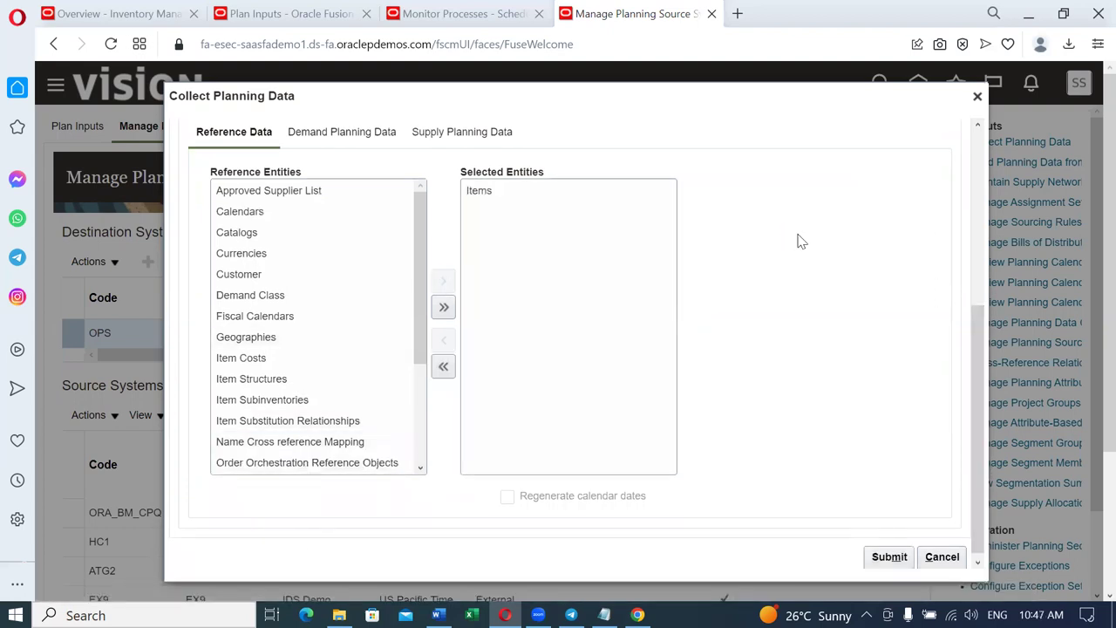
Step: Add On Hand to the selected supply entities and submit the planning data collection
left_click(494, 136)
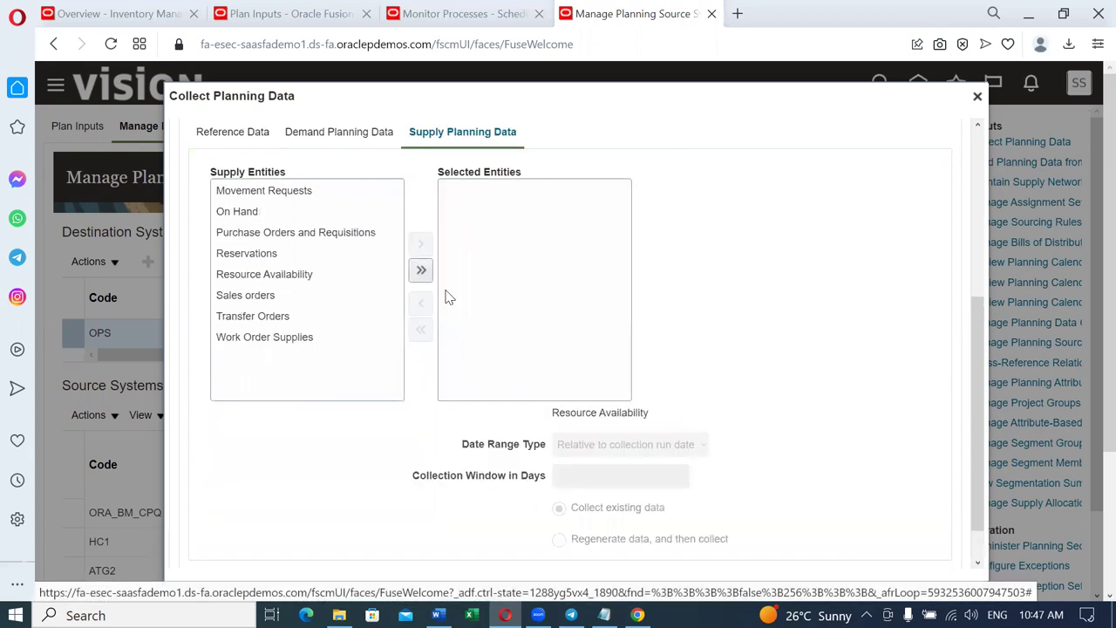
left_click(237, 211)
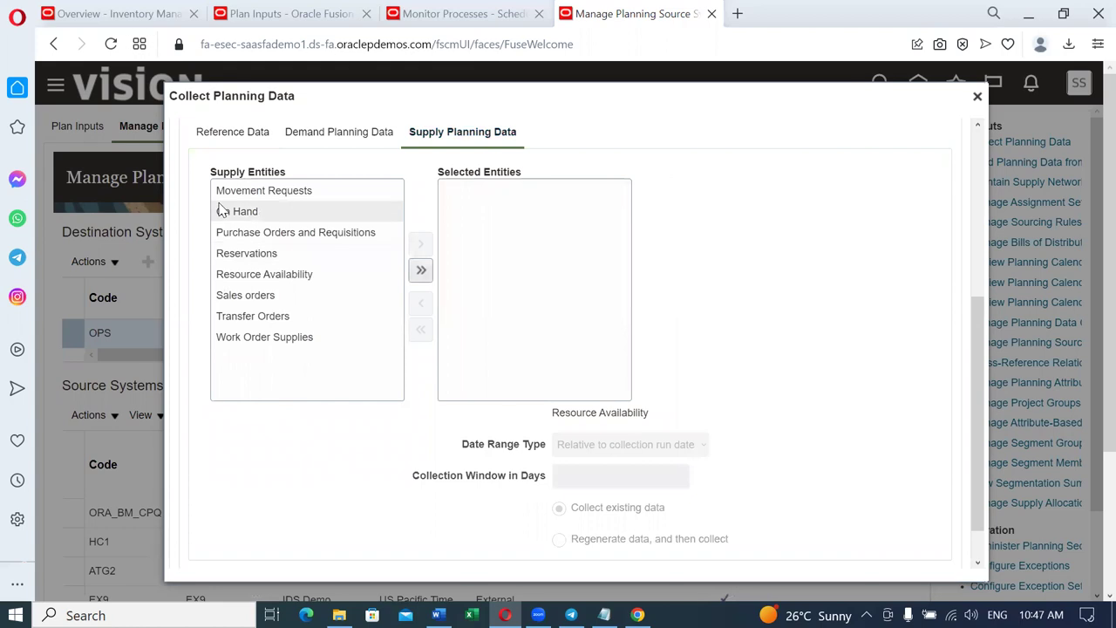
left_click(421, 244)
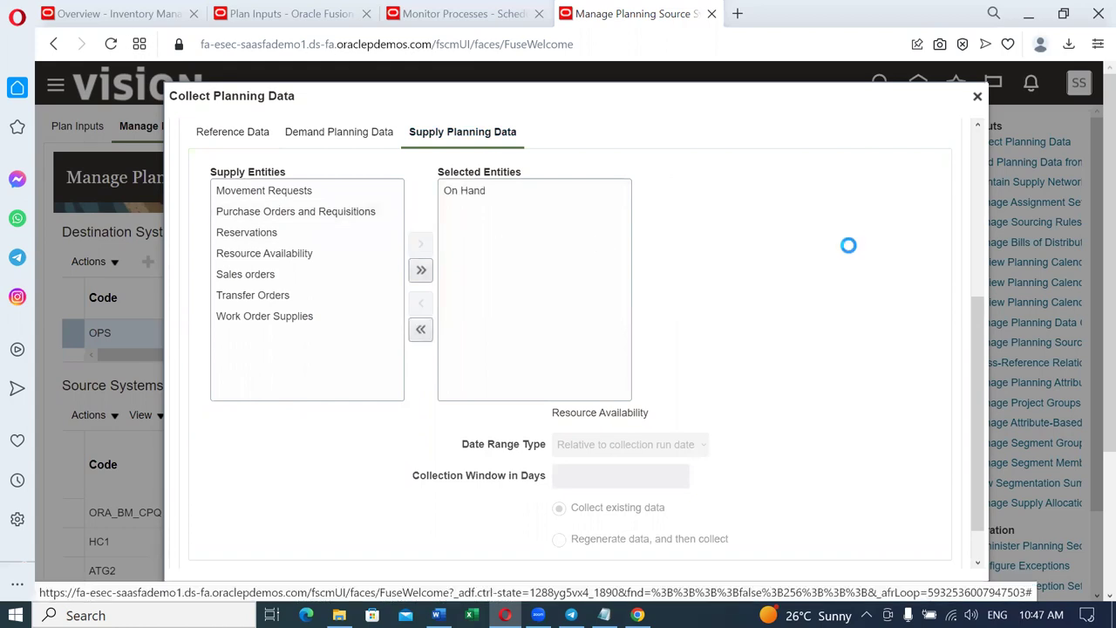
left_click_drag(976, 392, 968, 314)
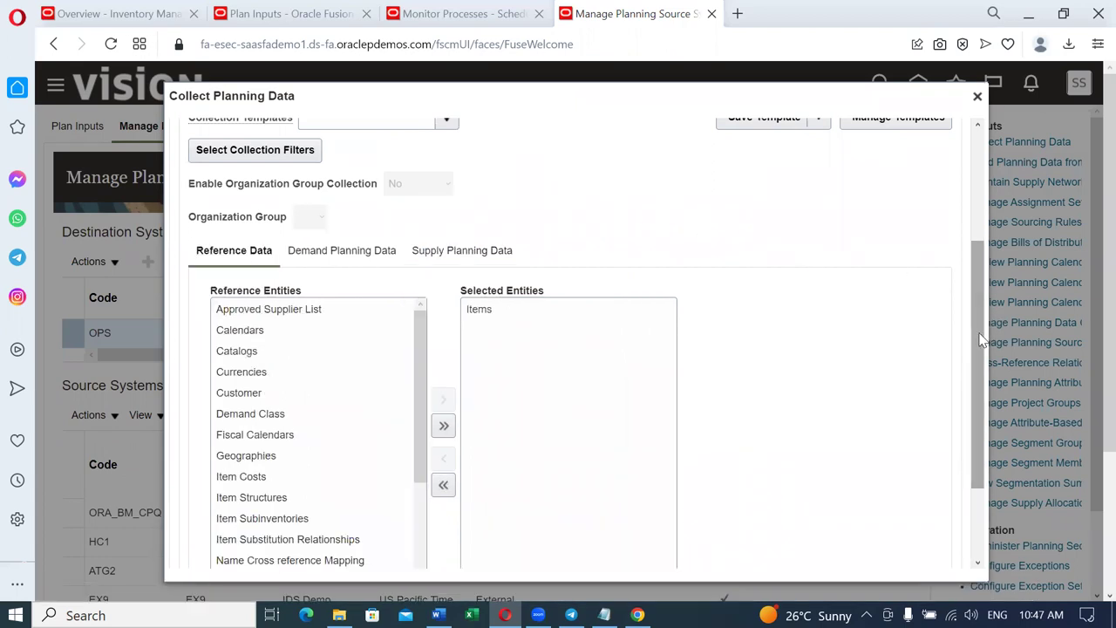
left_click_drag(985, 337, 1001, 451)
left_click(890, 553)
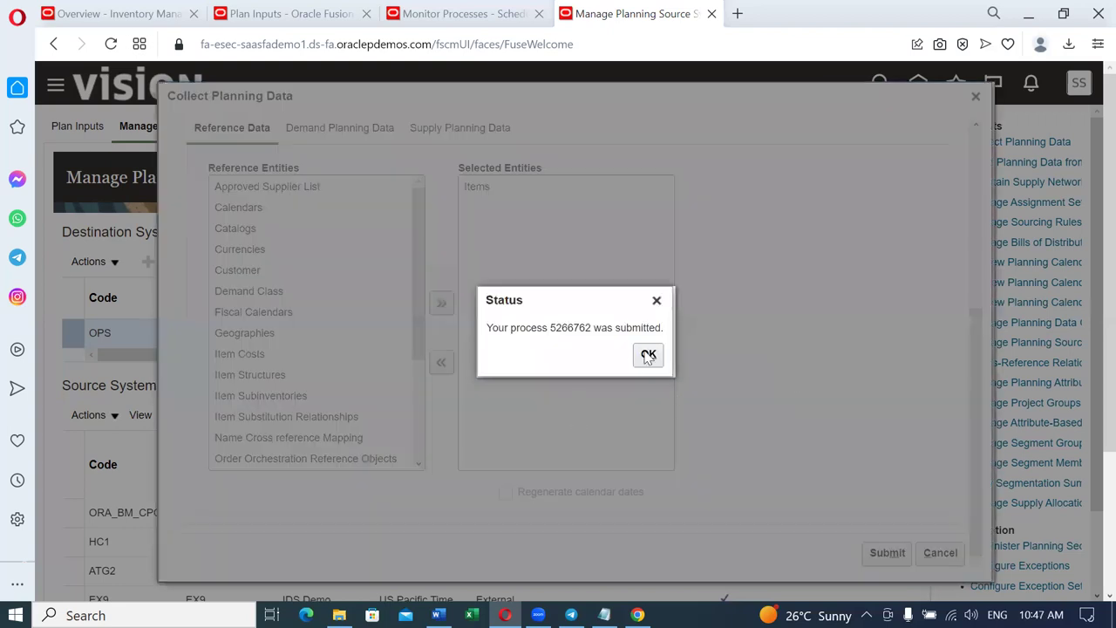
left_click(649, 354)
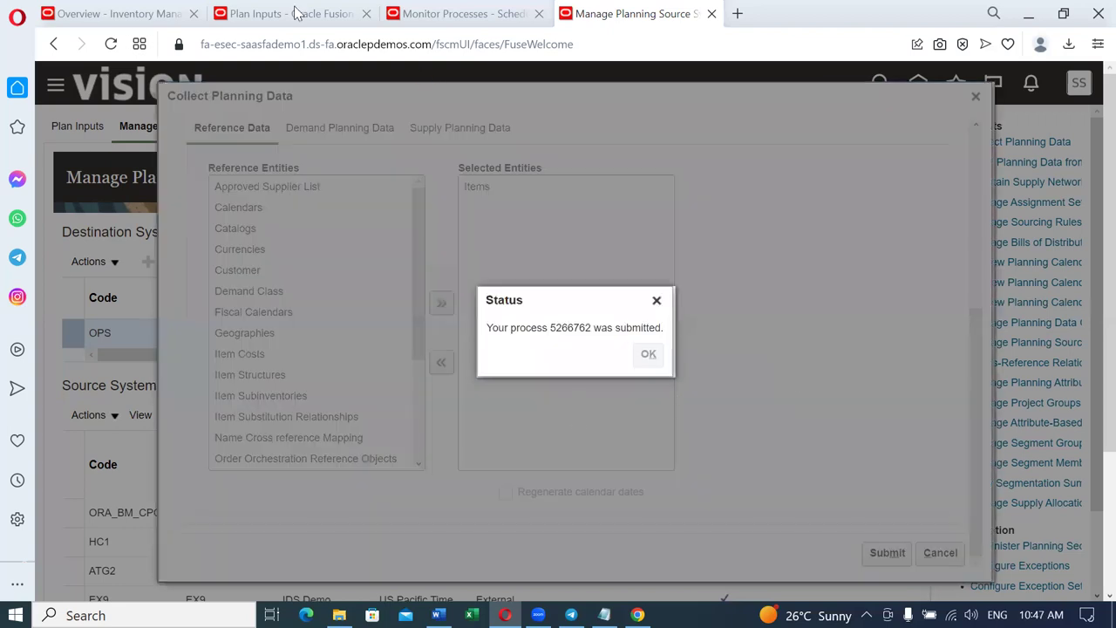
Step: Refresh the scheduled processes list and examine the status of the submitted collection job and the other recent processes
left_click(482, 16)
left_click(716, 297)
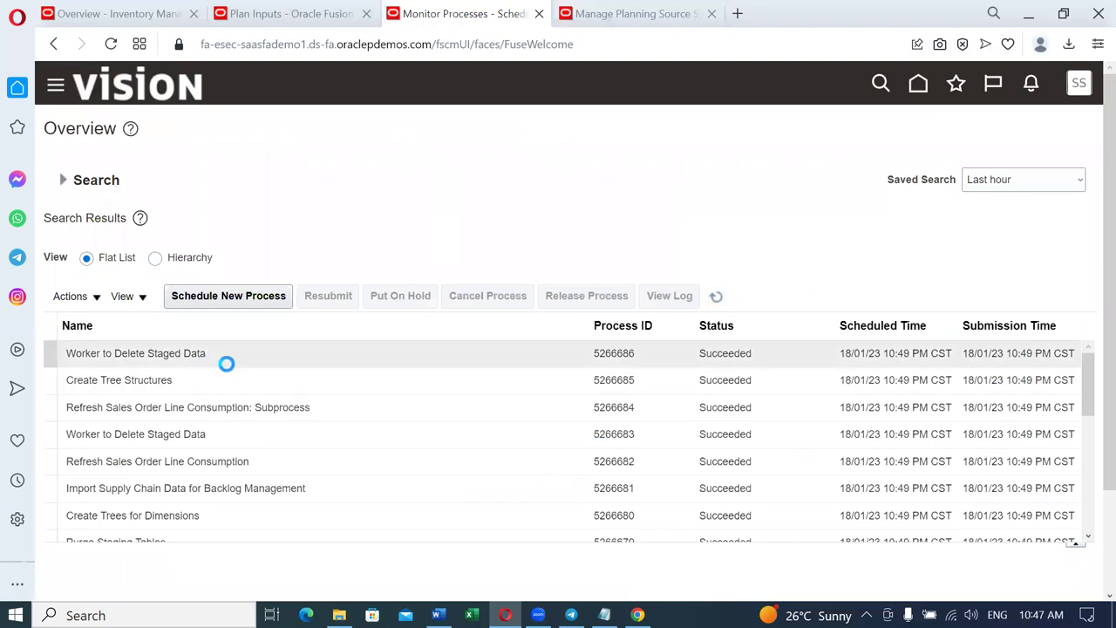
left_click(266, 381)
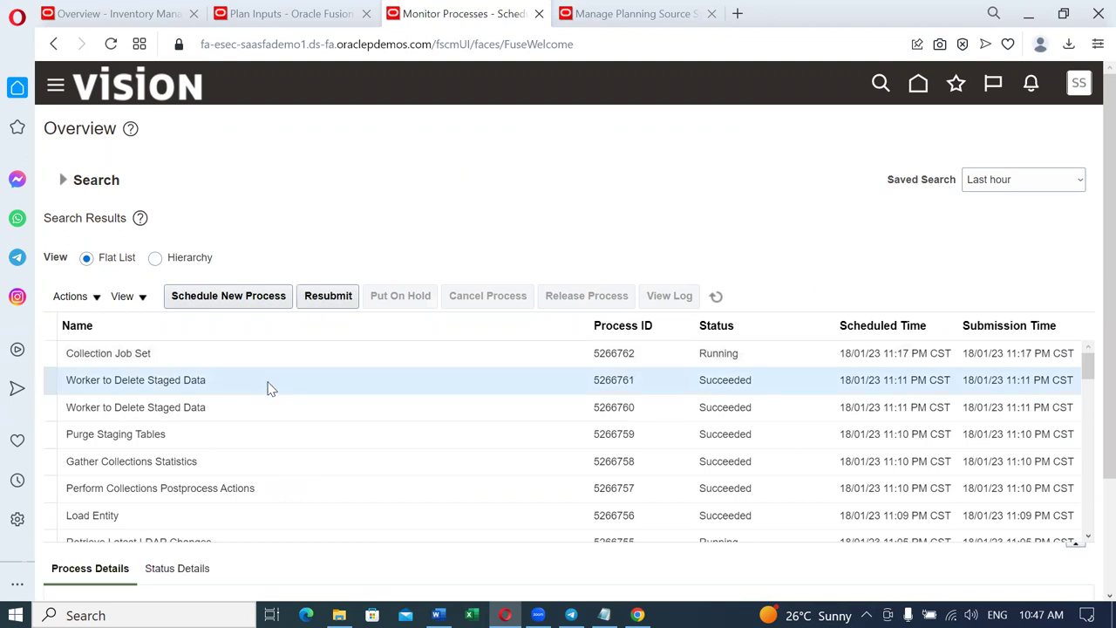
scroll(268, 384, "down", 3)
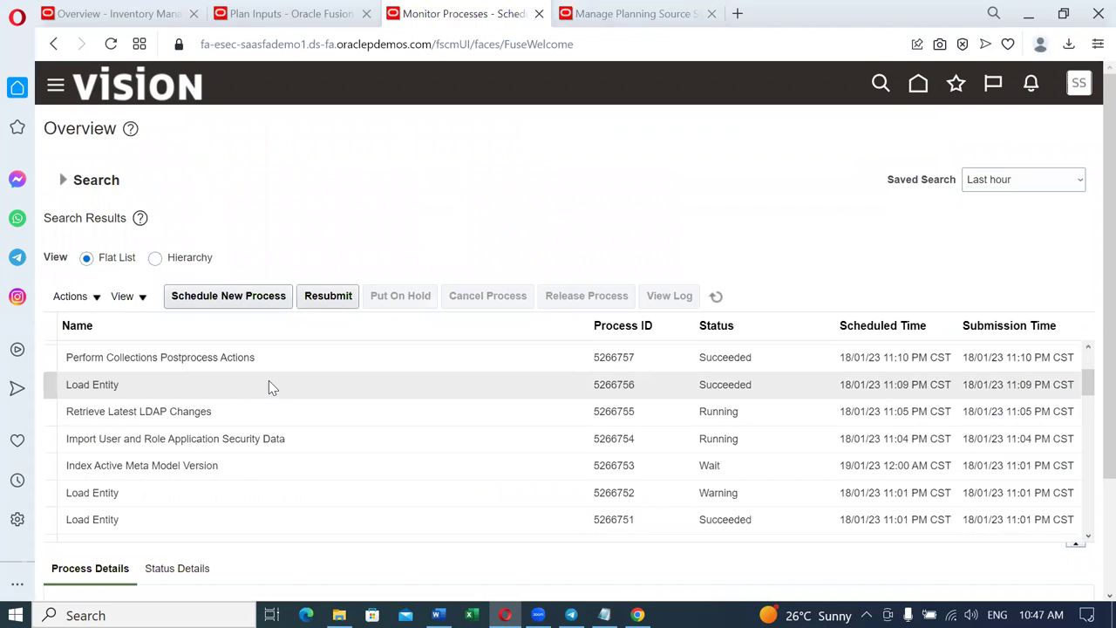
scroll(268, 380, "down", 10)
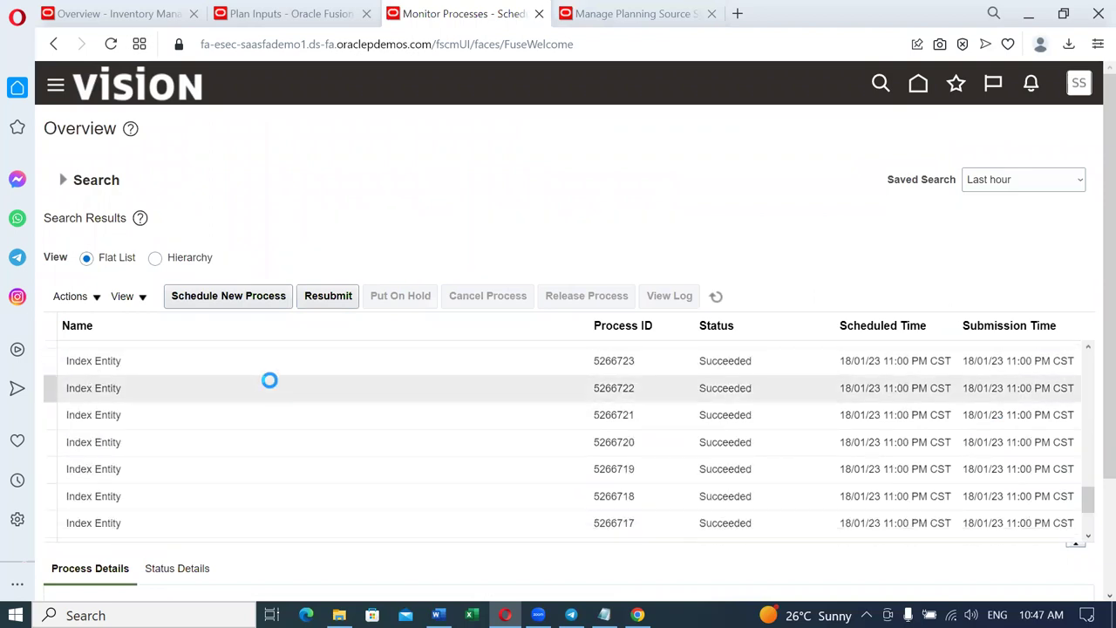
scroll(269, 381, "down", 5)
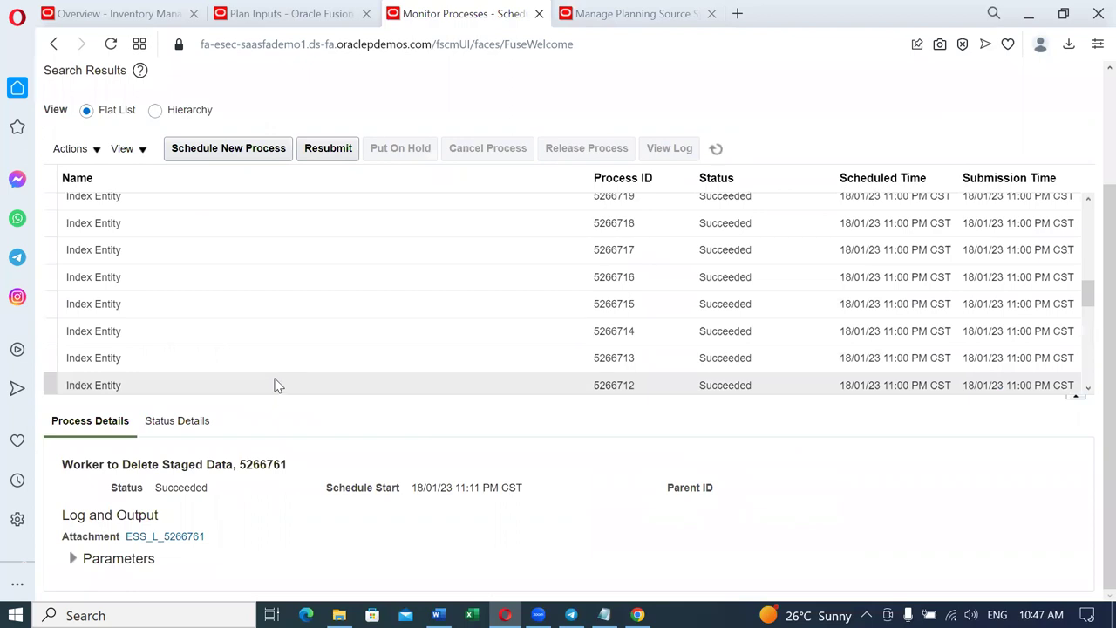
scroll(280, 385, "up", 12)
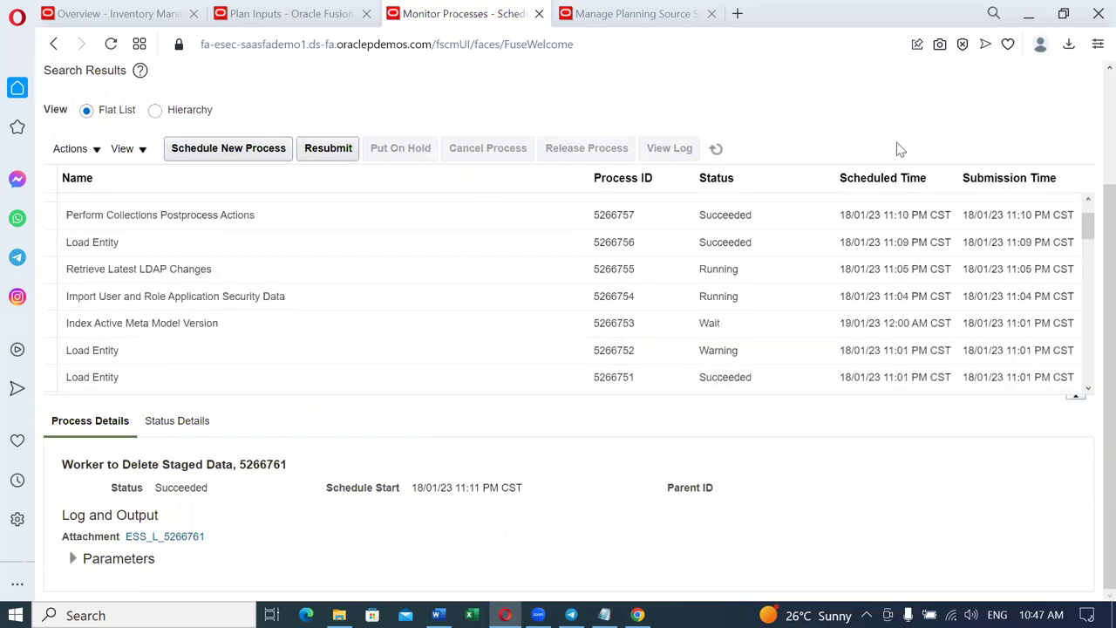
scroll(898, 145, "up", 2)
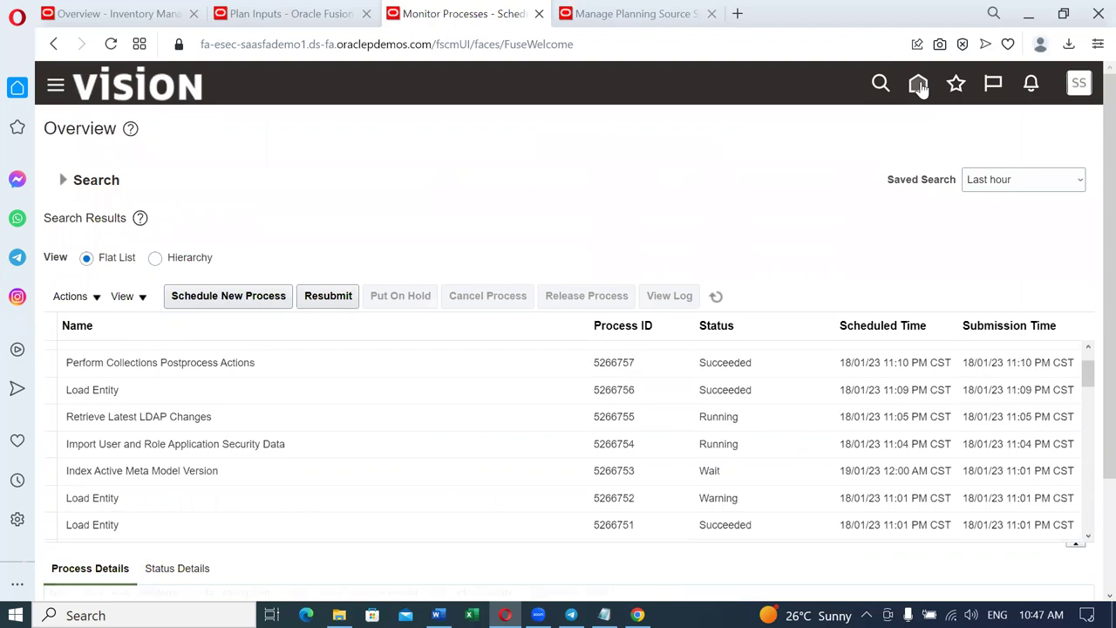
left_click(274, 444)
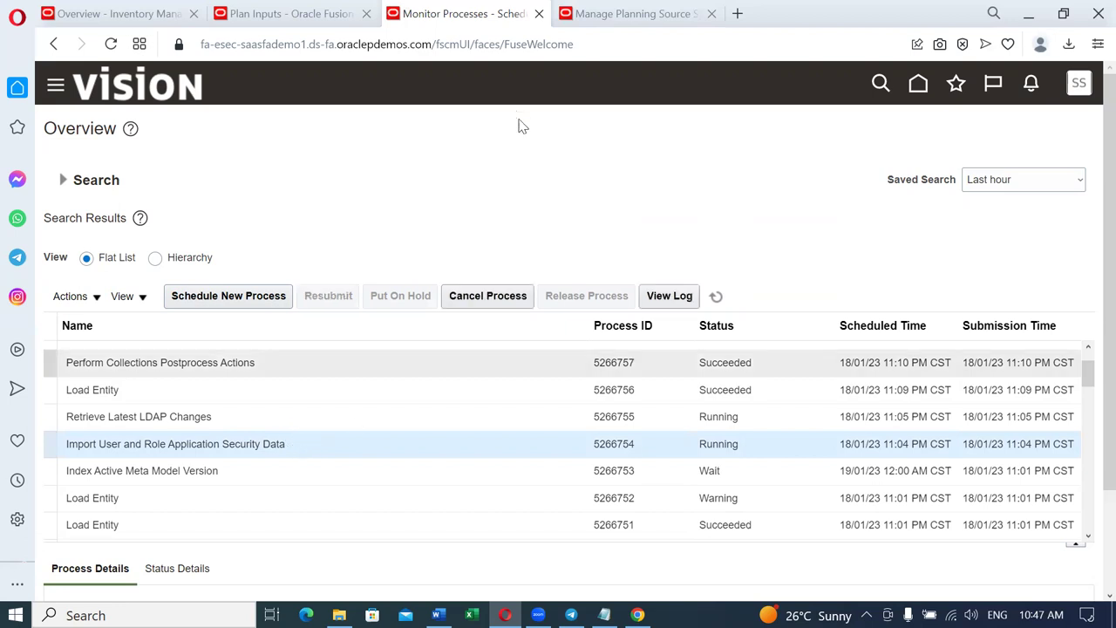
Step: Sign out of Oracle Applications Cloud and confirm the single sign-off
left_click(1082, 82)
left_click(1049, 126)
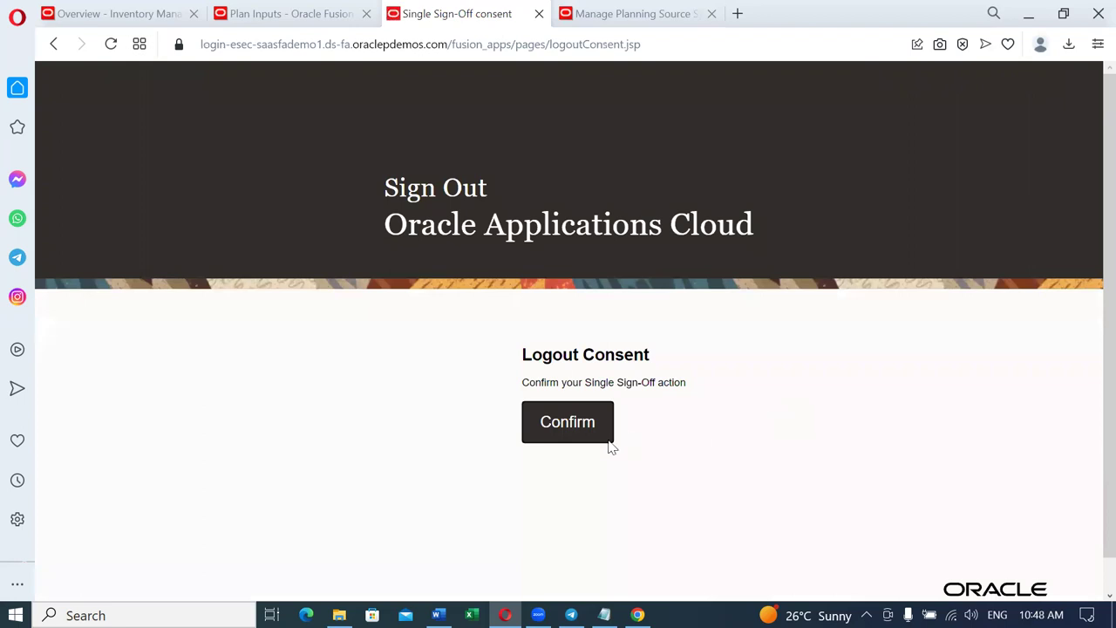
left_click(545, 435)
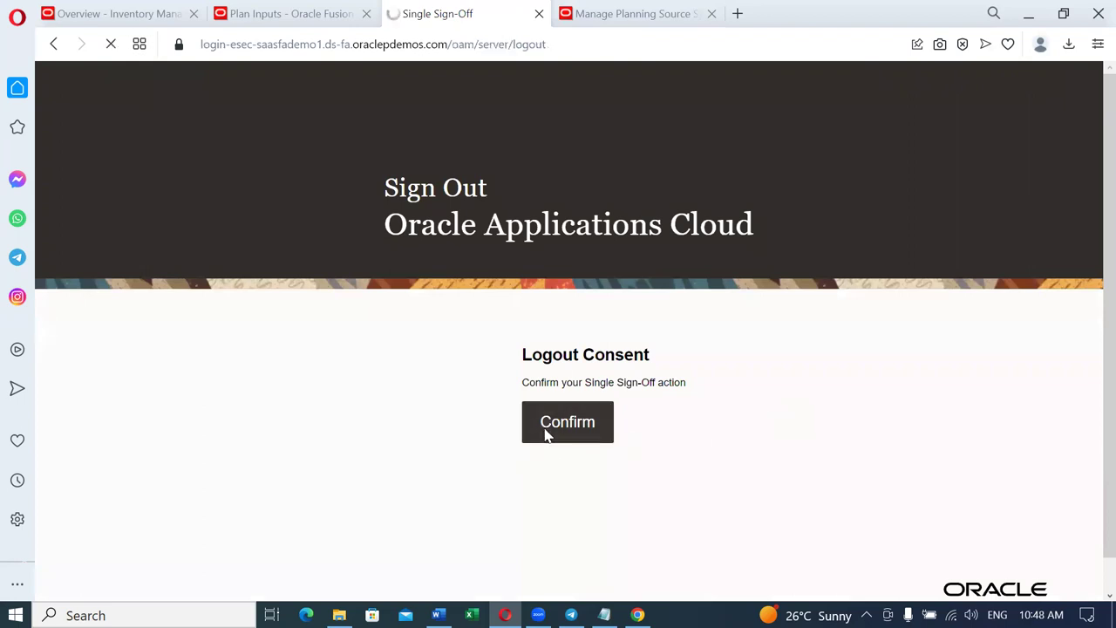
Step: Close the Manage Planning Source Systems, Plan Inputs and Inventory Management pages and sign in again
left_click(611, 13)
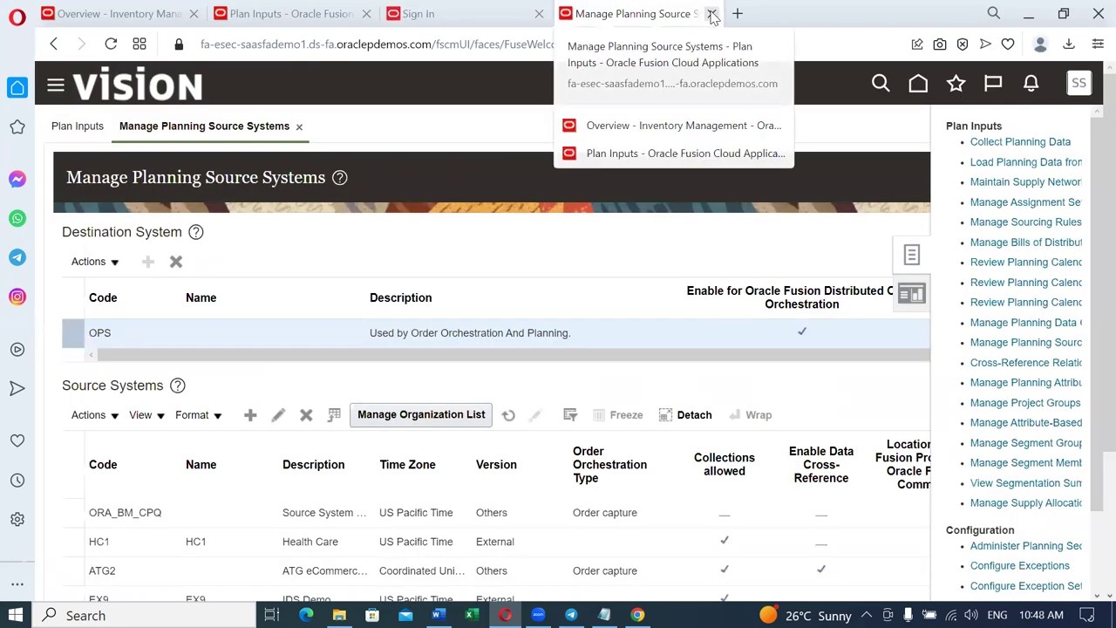
left_click(712, 14)
left_click(361, 13)
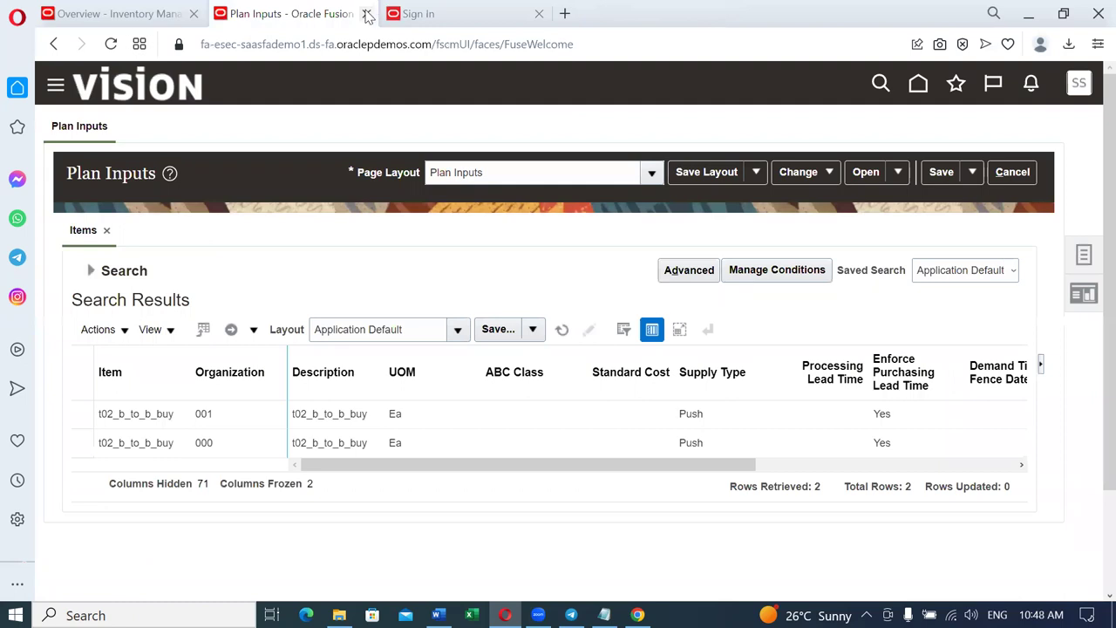
left_click(367, 14)
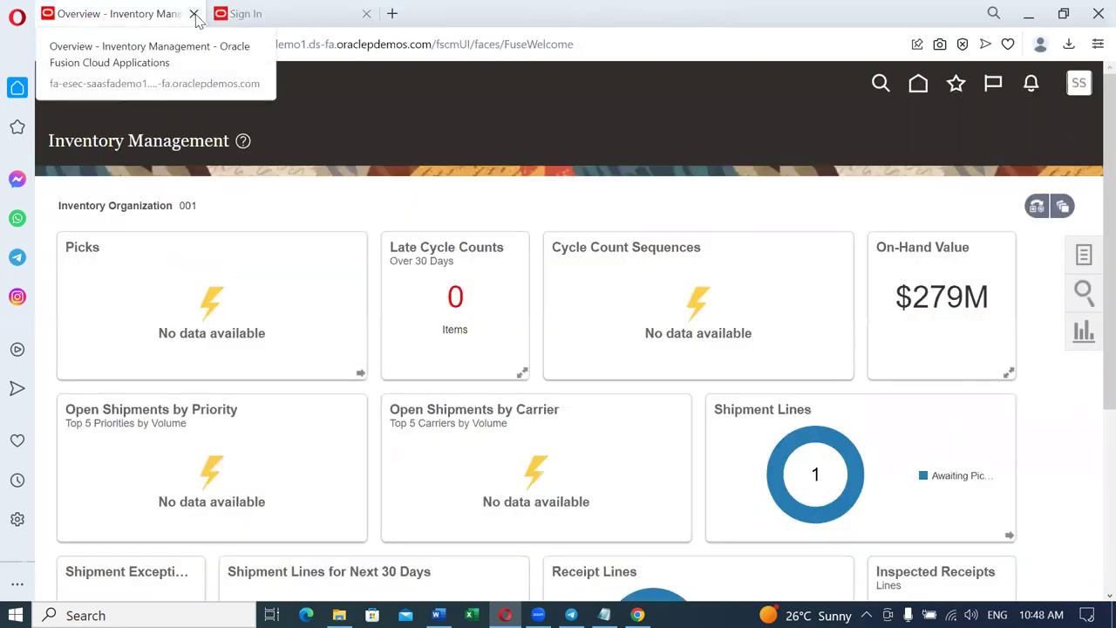
left_click(193, 15)
left_click(518, 490)
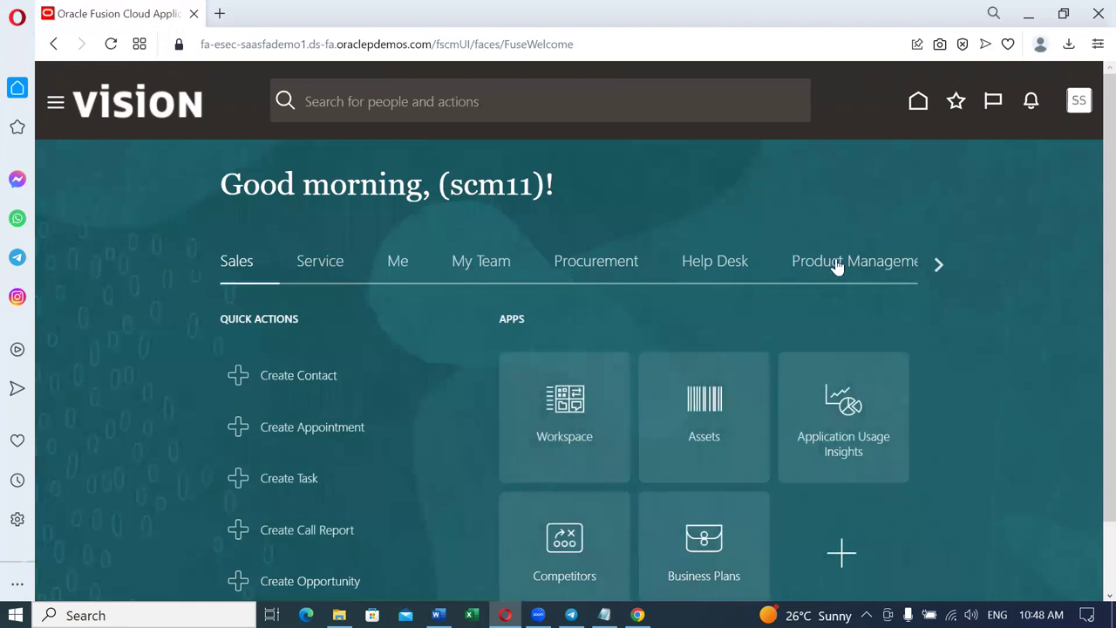
Step: Go to the Order Management work area and start creating a new sales order
left_click(939, 264)
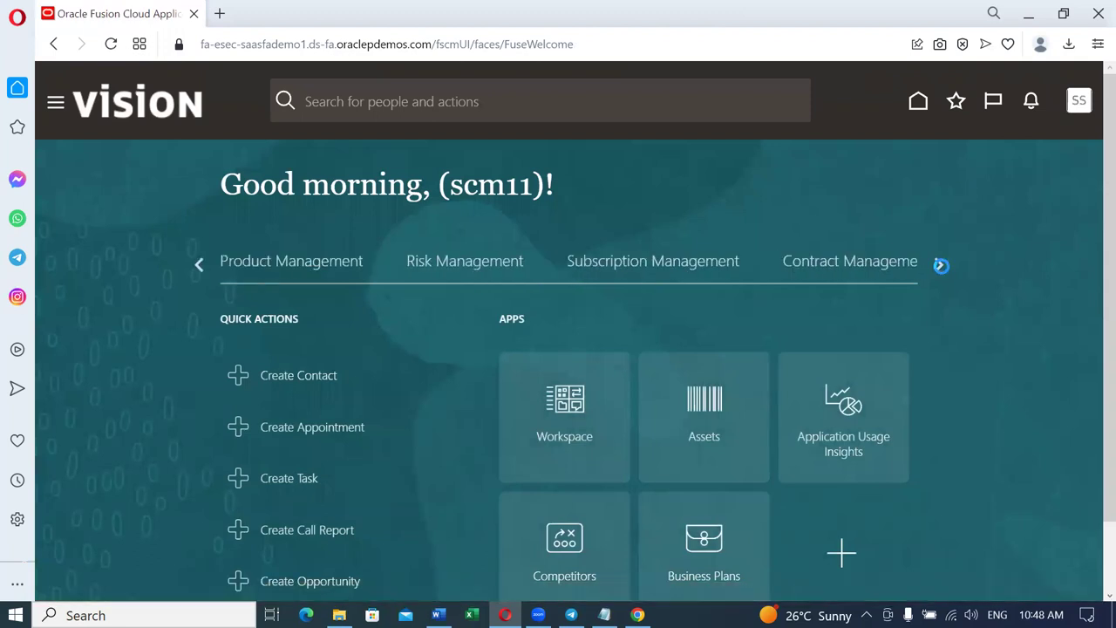
left_click(941, 265)
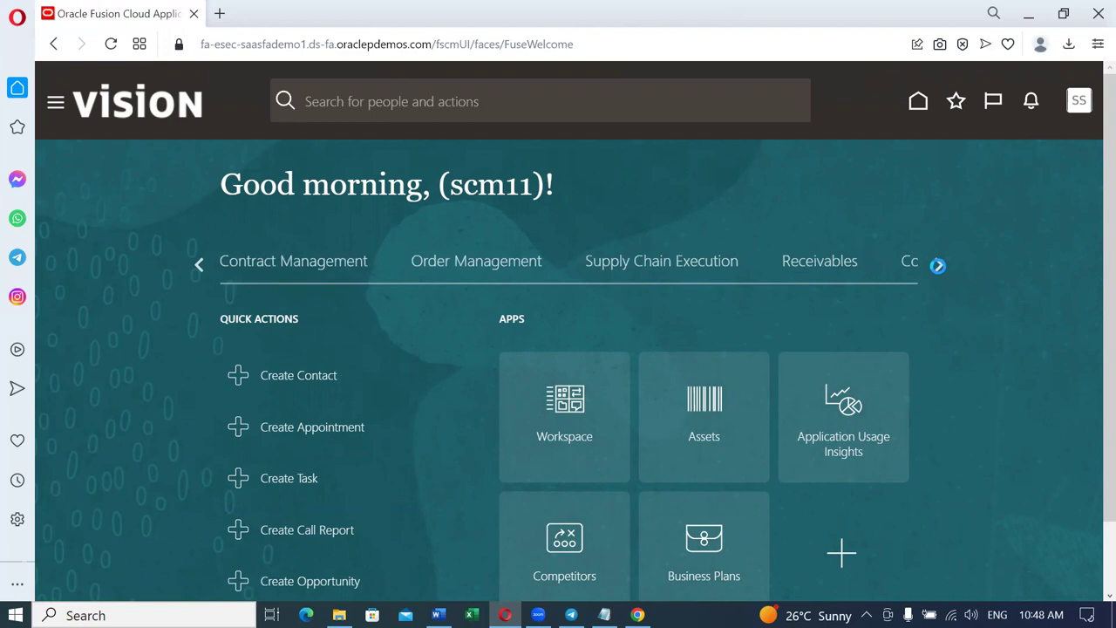
left_click(467, 270)
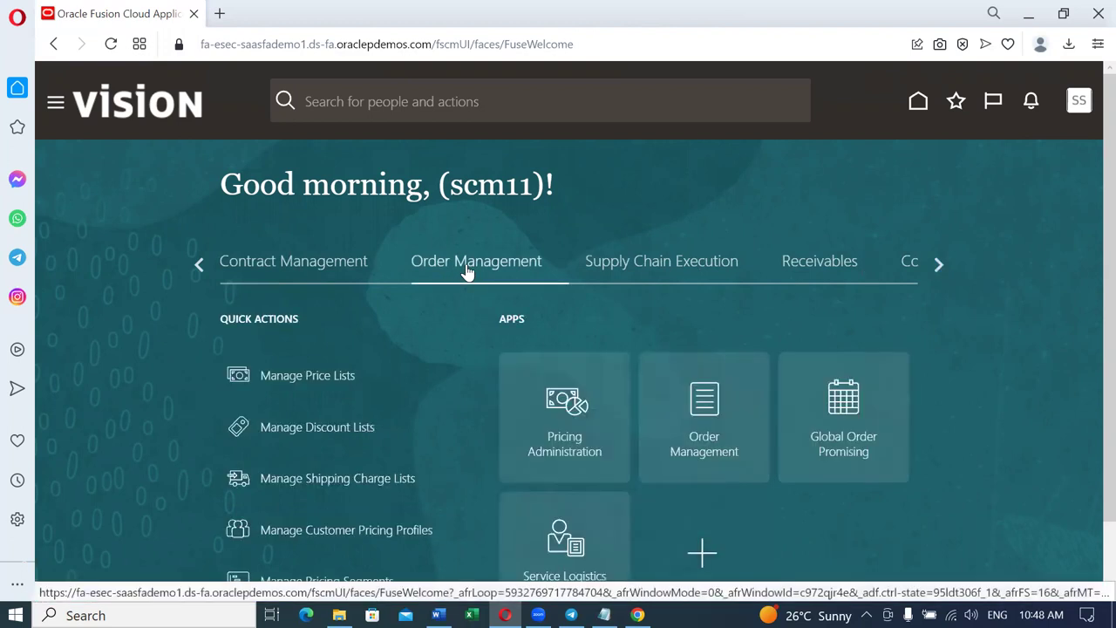
left_click(732, 455)
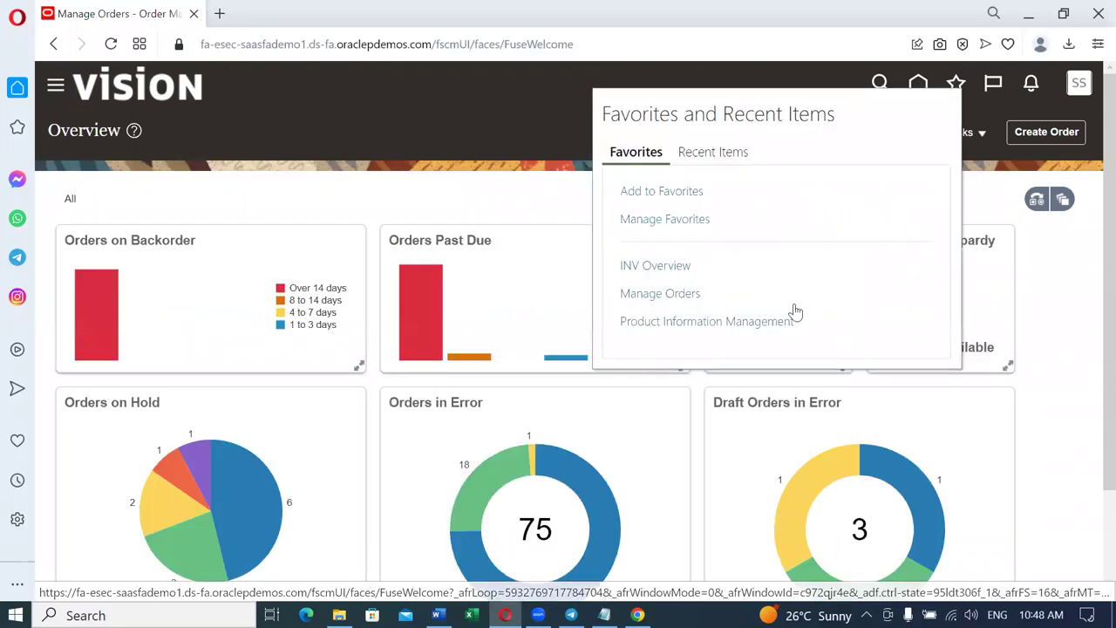
left_click(1051, 137)
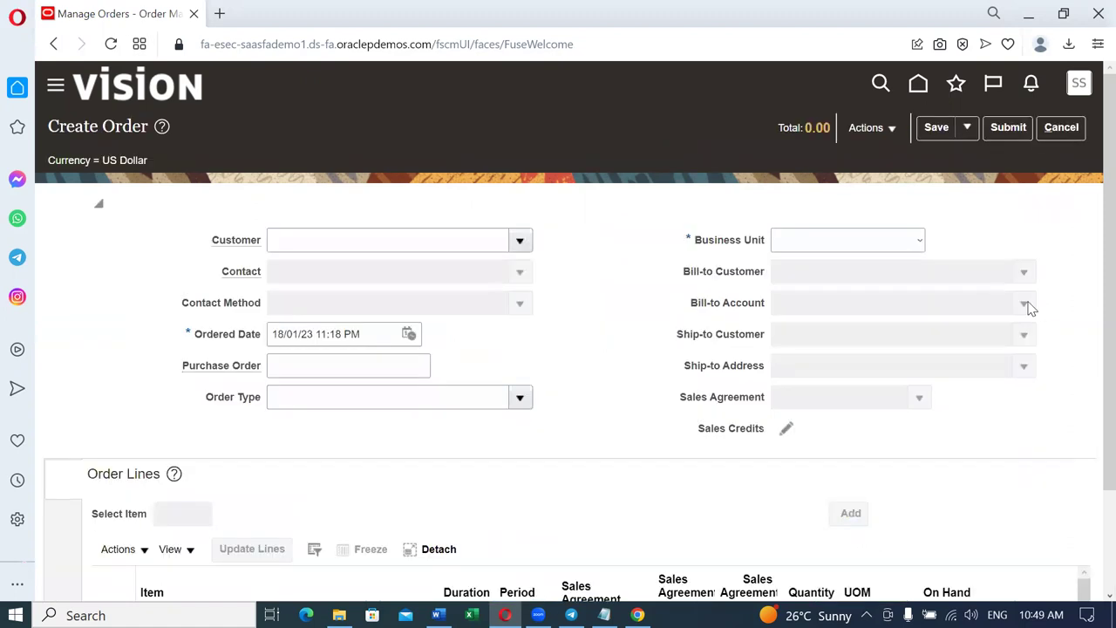
Step: Set the order's business unit to US1 Business Unit and its customer to Computer Service and Rentals
left_click(844, 247)
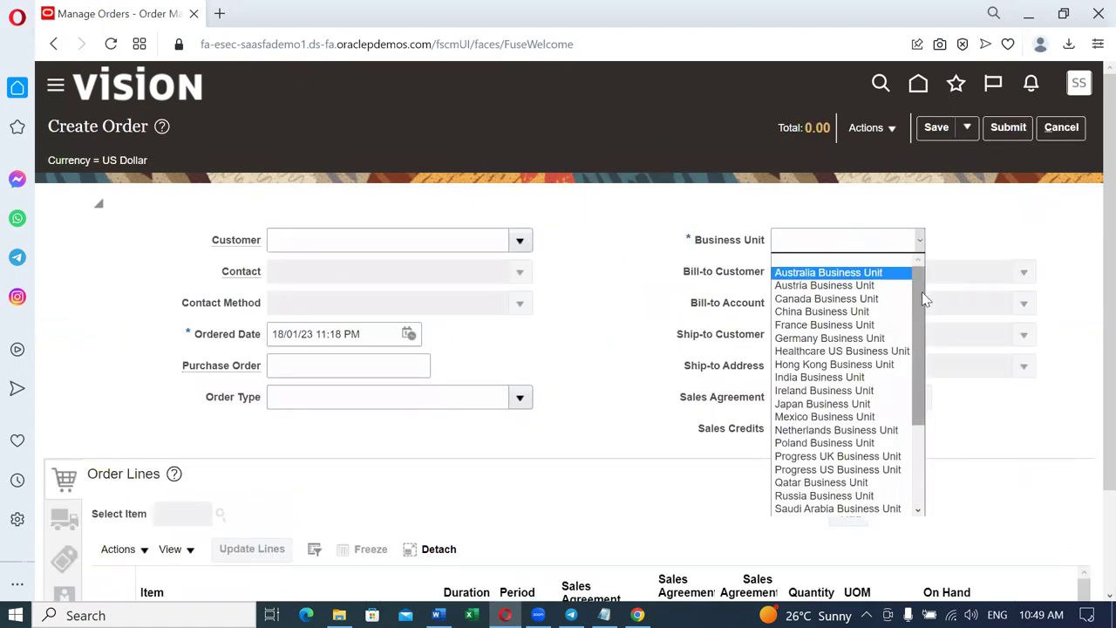
left_click_drag(917, 294, 927, 411)
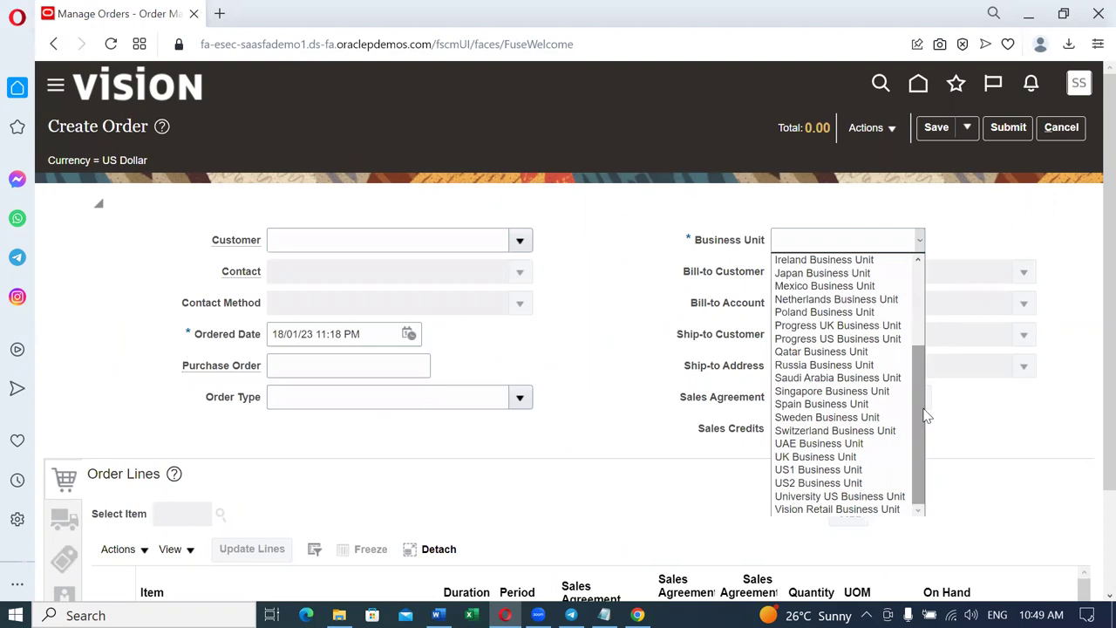
left_click(837, 469)
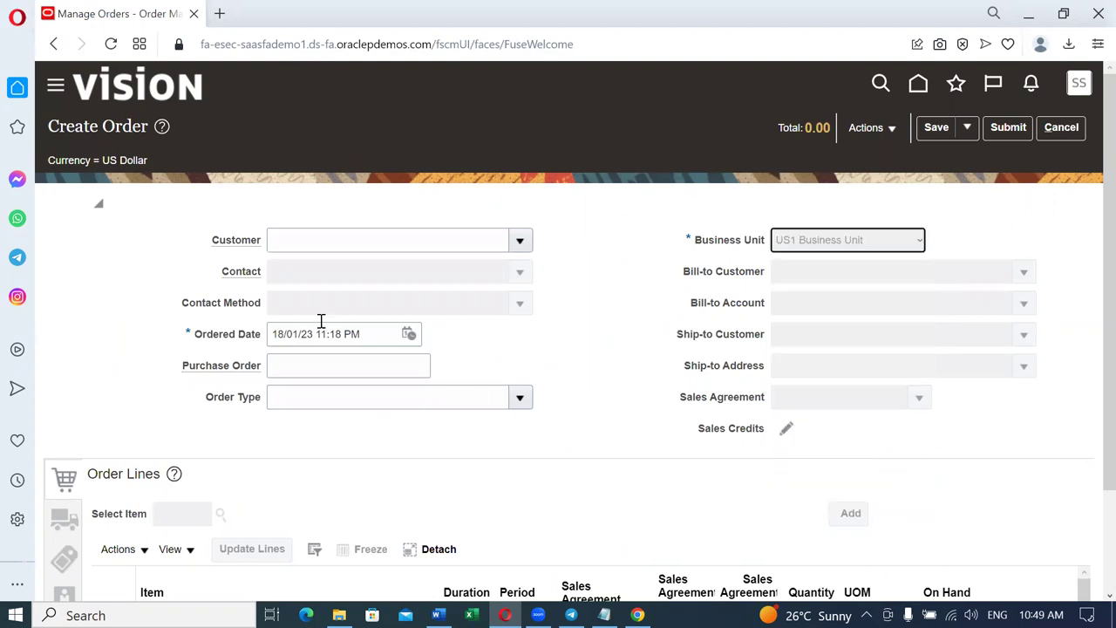
left_click(336, 240)
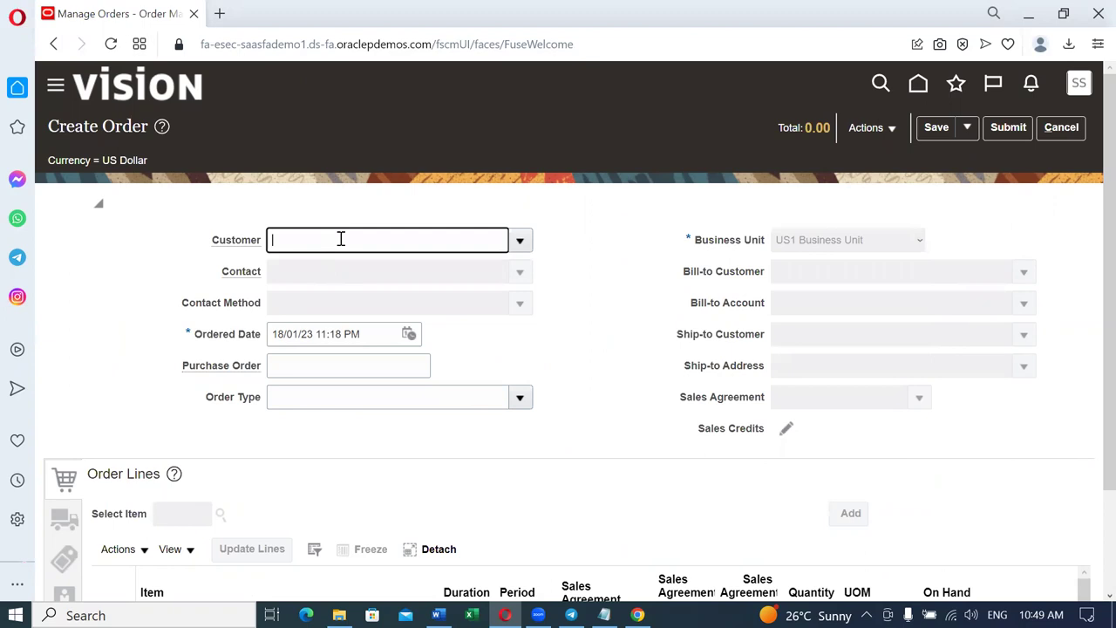
type("comp")
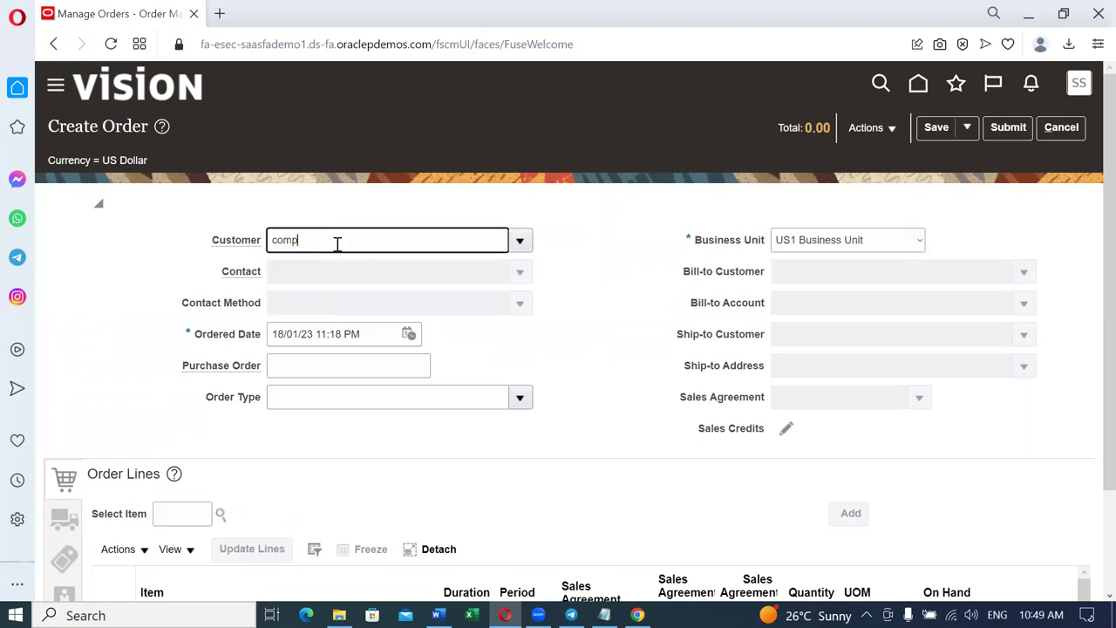
key("BackSpace")
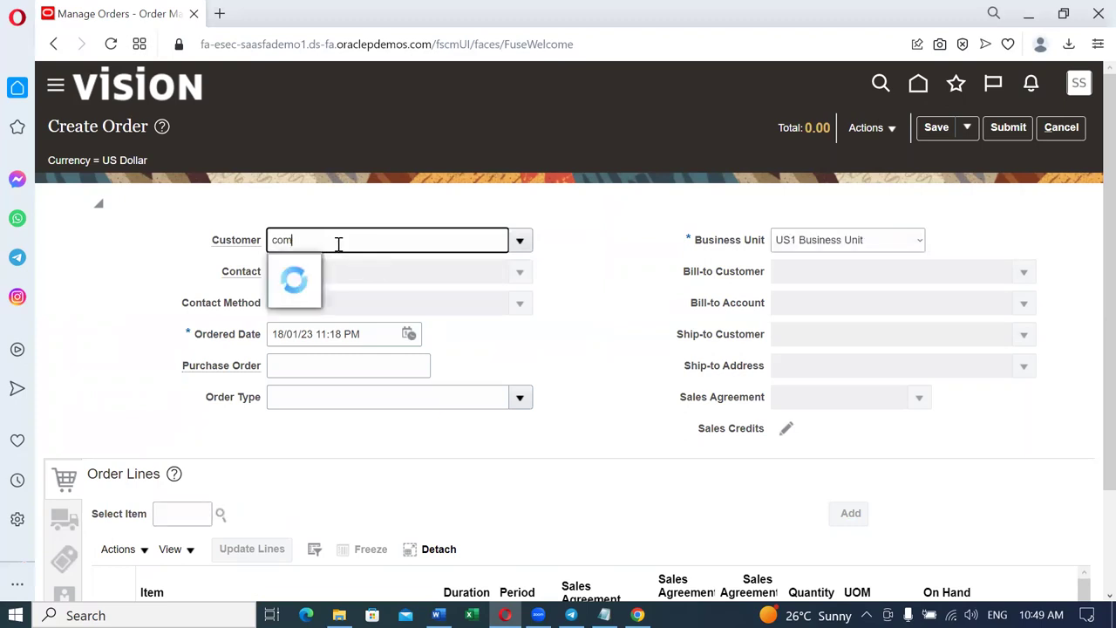
left_click(352, 268)
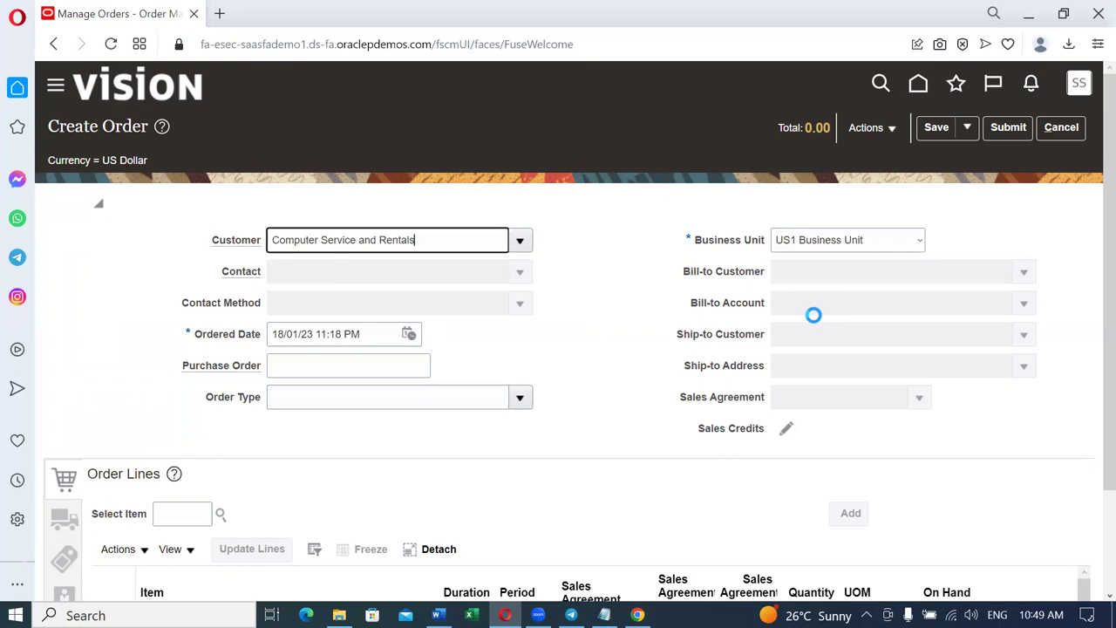
Step: Duplicate the order's browser page and open Manage Price Lists in the Pricing Administration work area
right_click(137, 17)
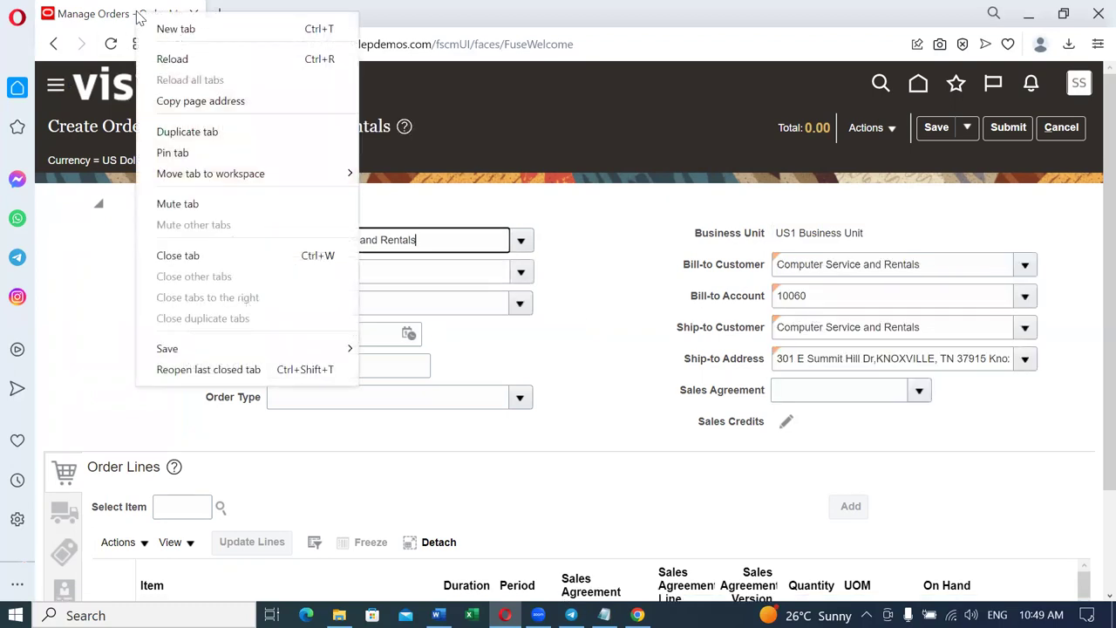
left_click(173, 133)
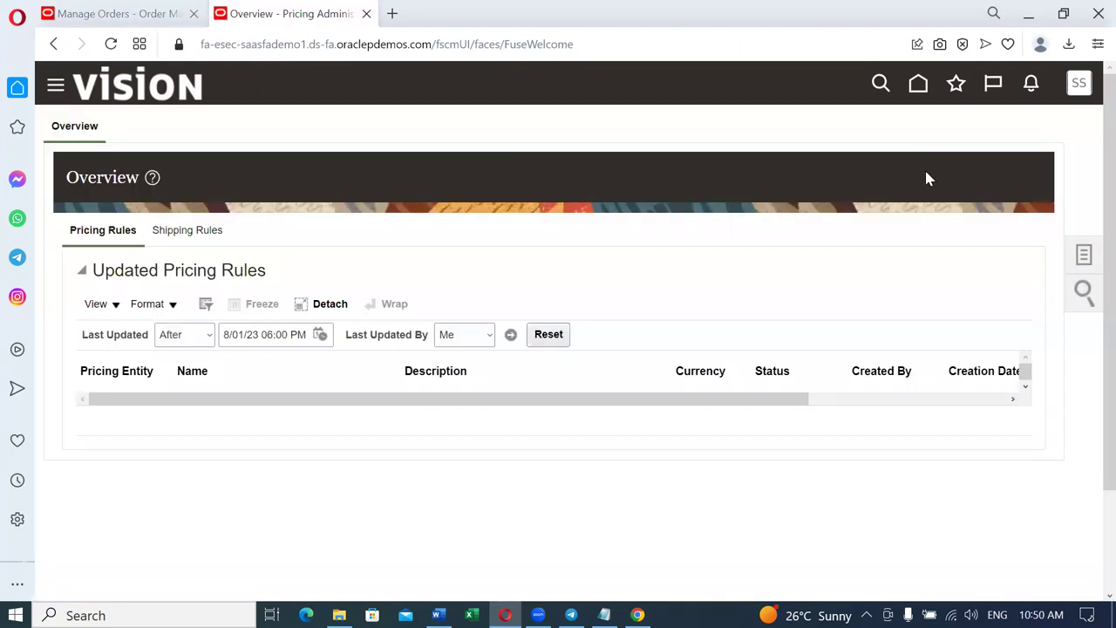
left_click(1083, 256)
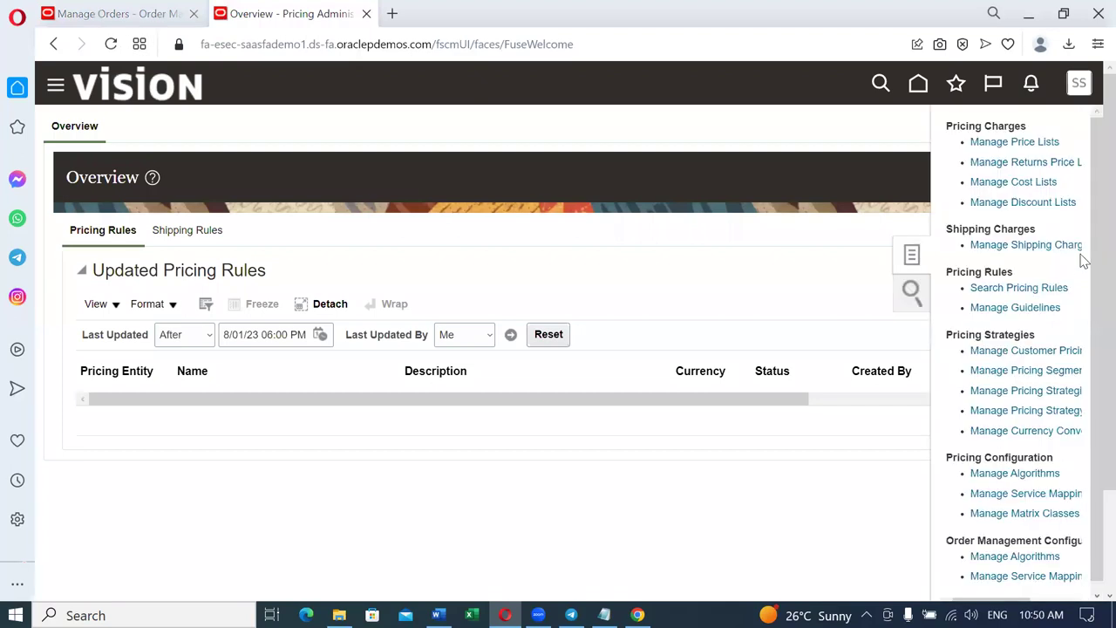
left_click(1005, 141)
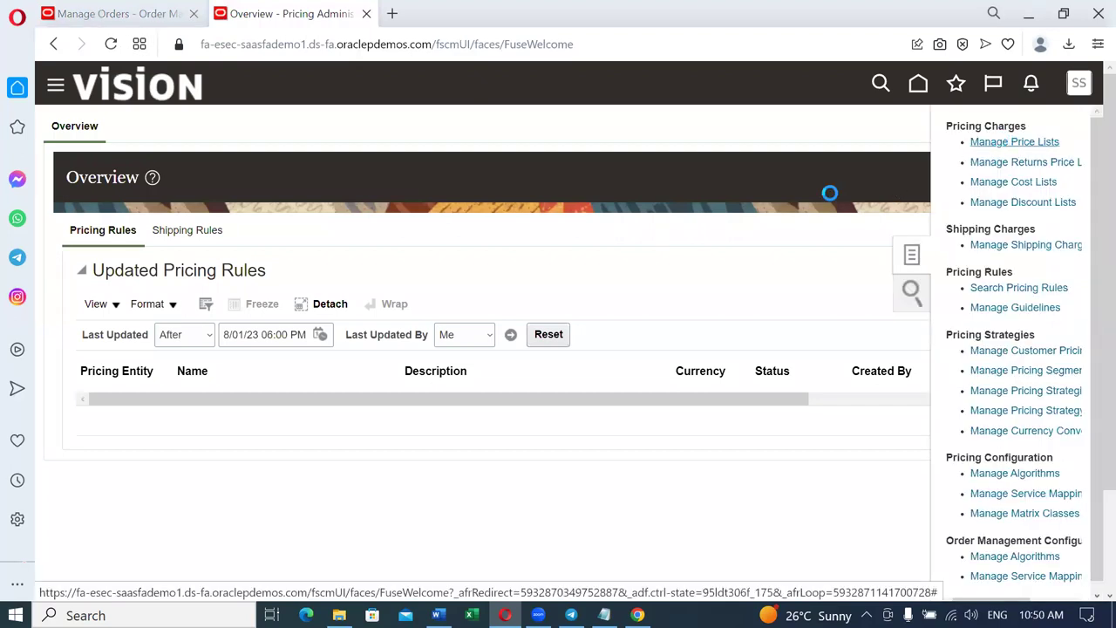
Step: Search for price lists whose name starts with Corporate and open Corporate Segment Price List
left_click(295, 293)
type("Corporate")
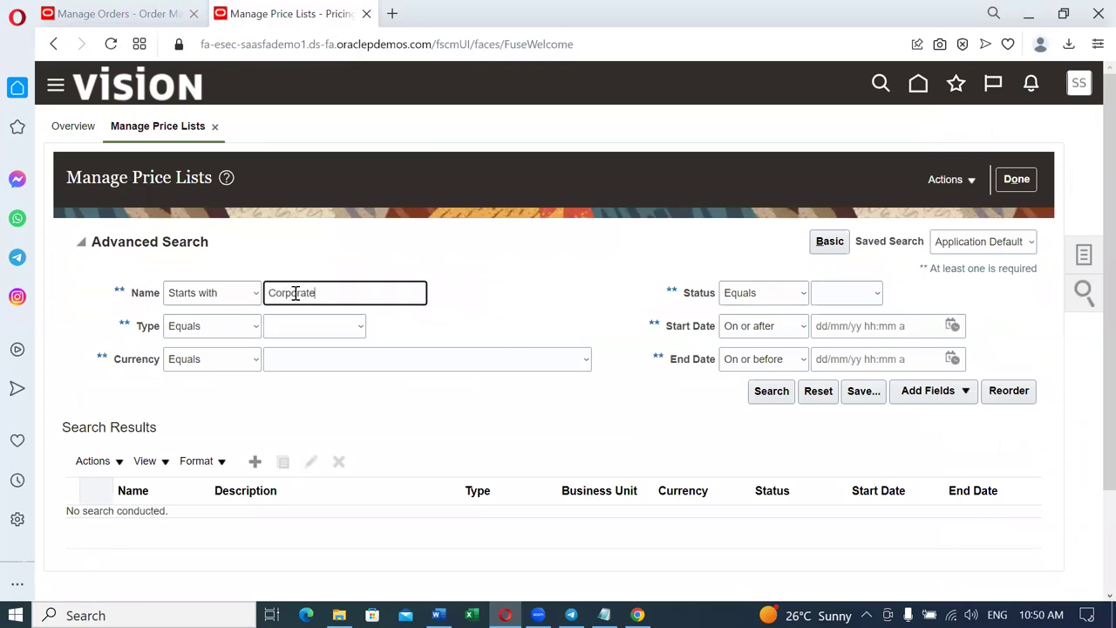
key("Return")
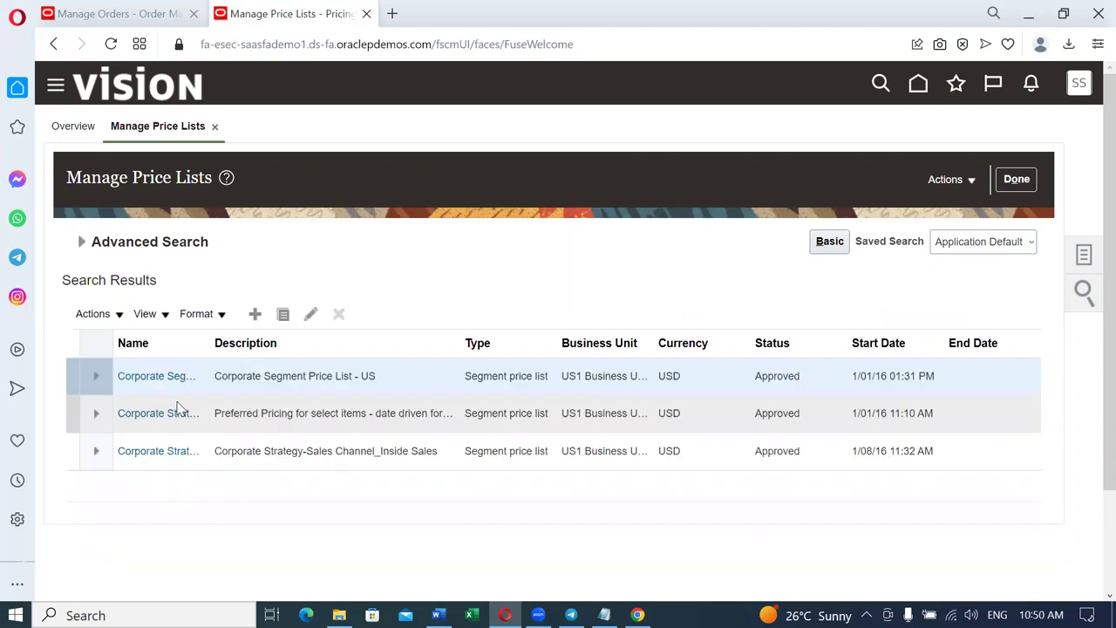
left_click_drag(211, 340, 312, 342)
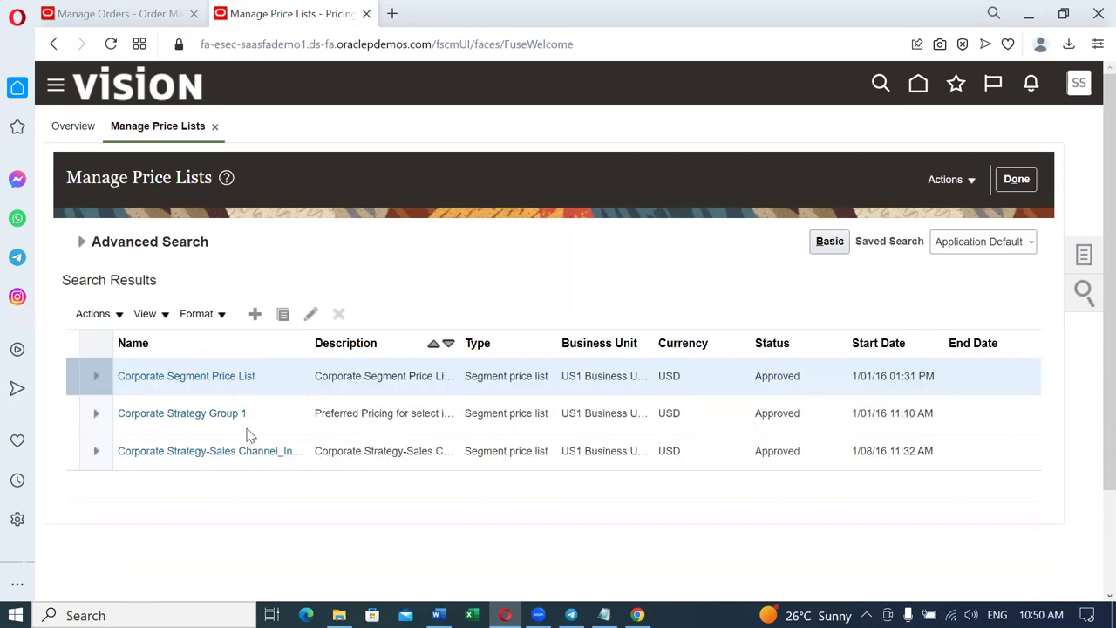
left_click(202, 382)
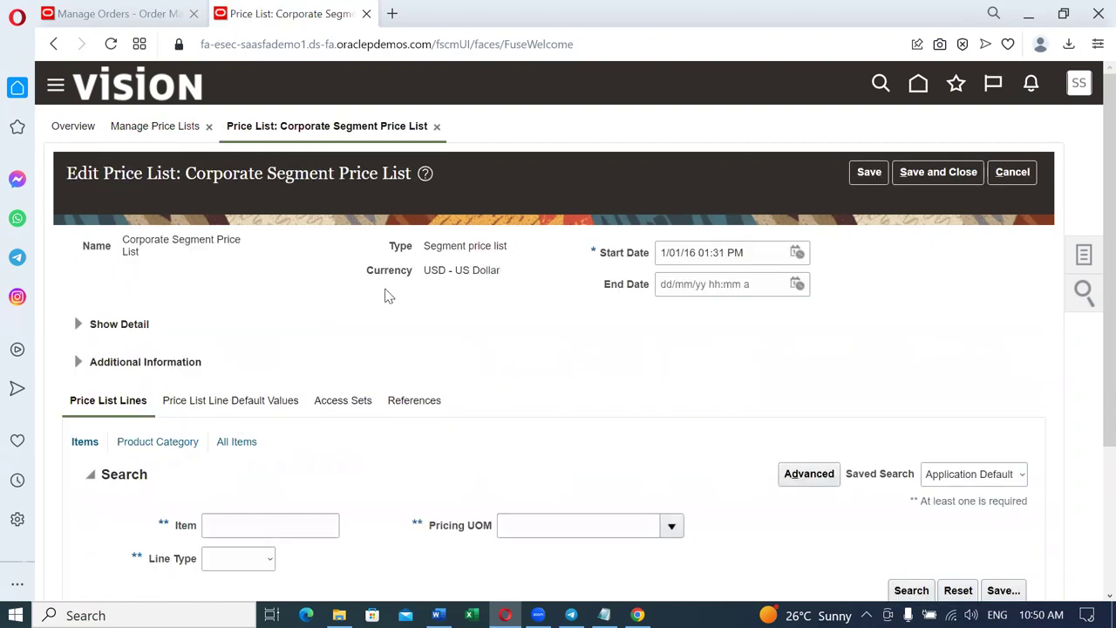
Step: Add an all-items price list line with pricing UOM Ea and line type Buy, and create a charge for it
scroll(374, 314, "down", 2)
left_click(234, 267)
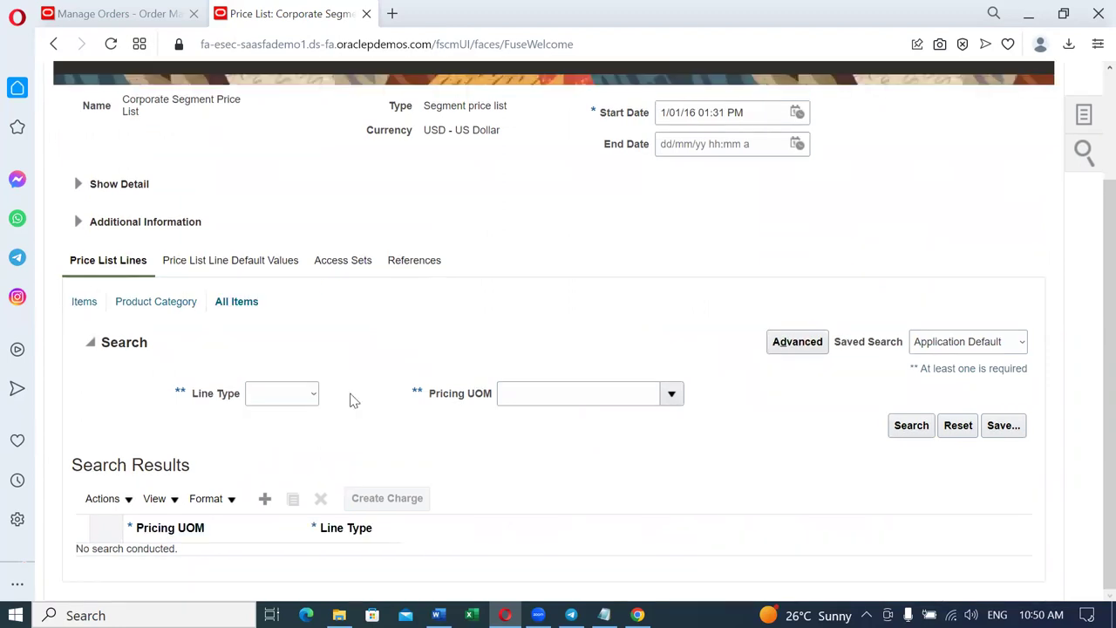
left_click(270, 502)
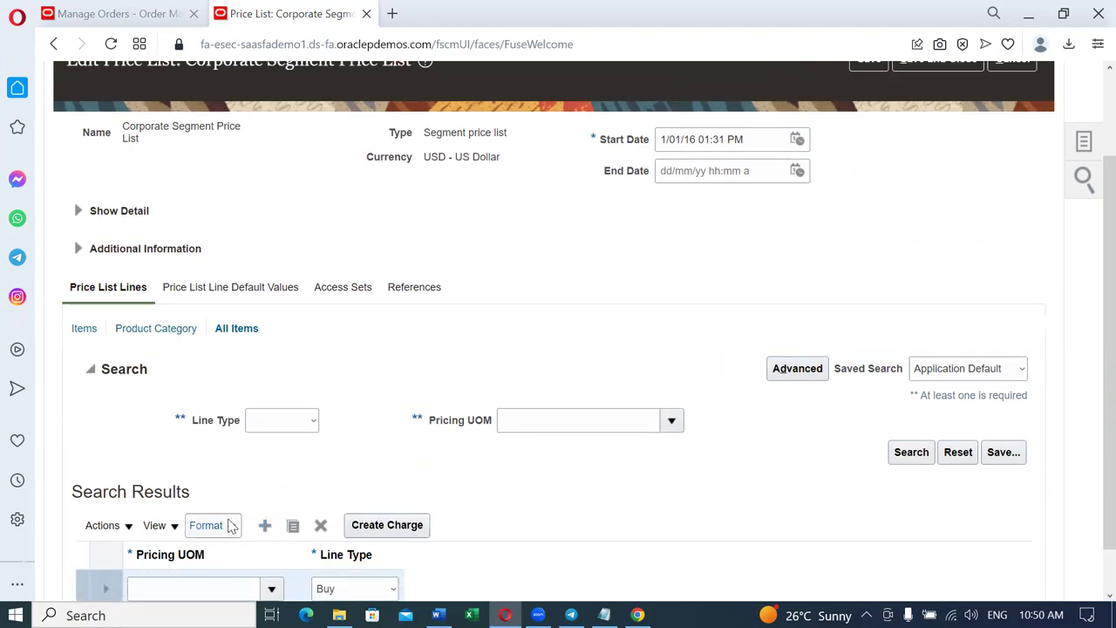
left_click(202, 587)
type("Ea")
key("Tab")
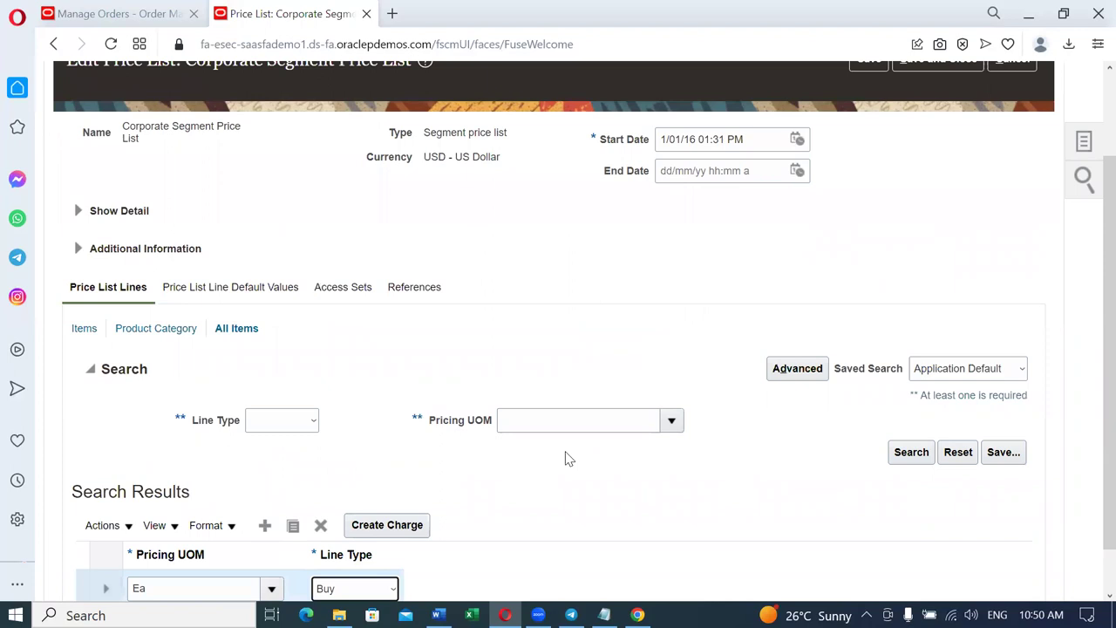
scroll(566, 459, "down", 1)
left_click(420, 475)
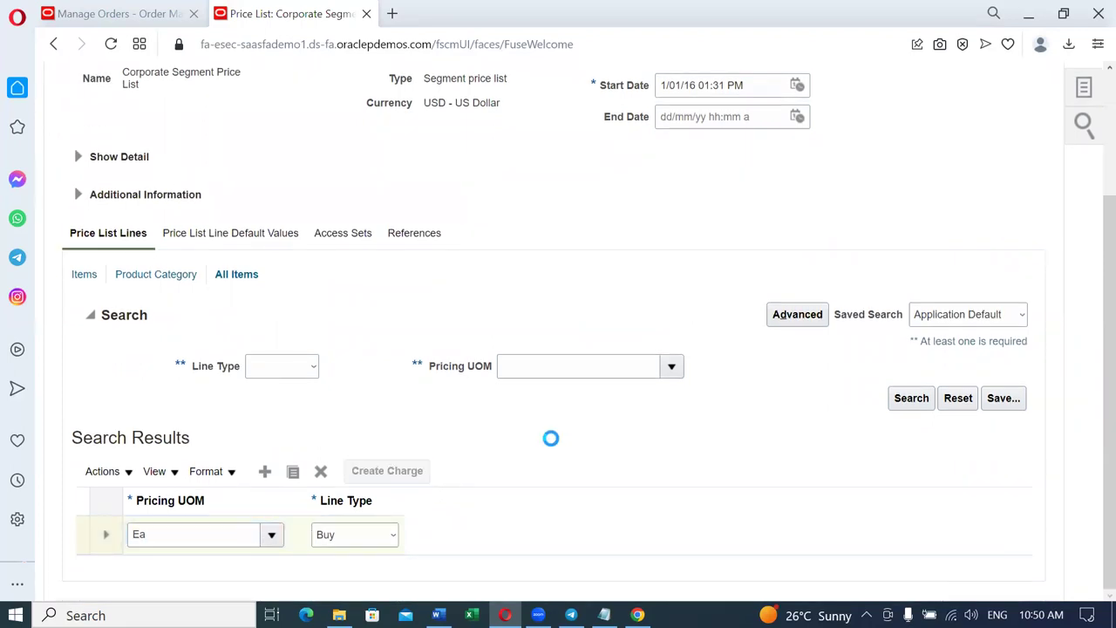
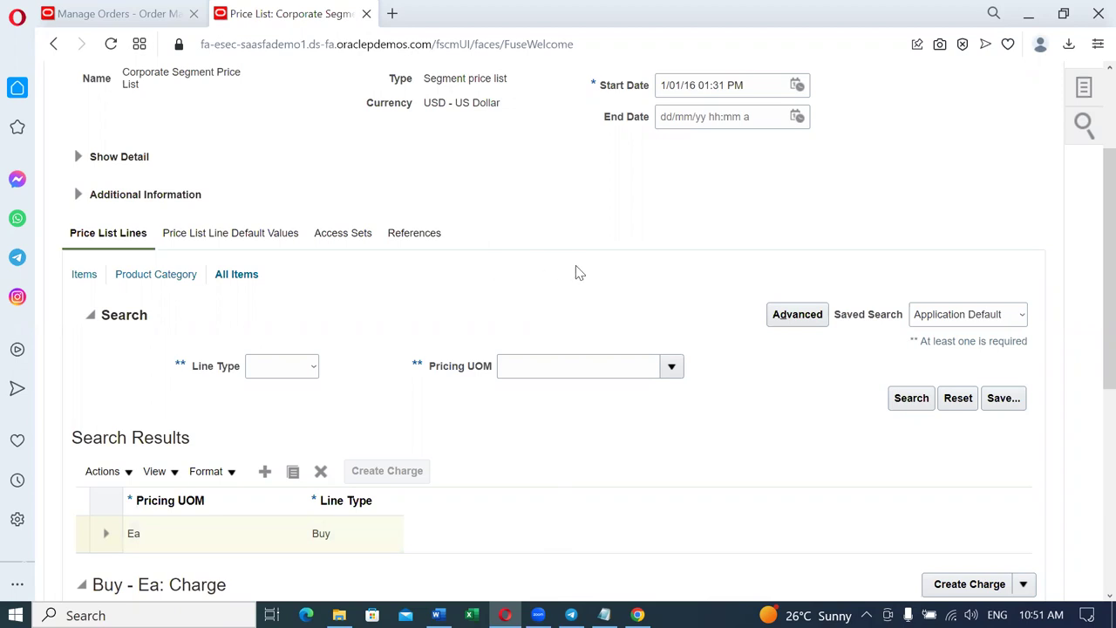
Step: Give the Buy - Ea charge a base price of 2 USD, manual adjustment allowed, and the start date 18/01/23 11:20 PM
scroll(575, 273, "down", 3)
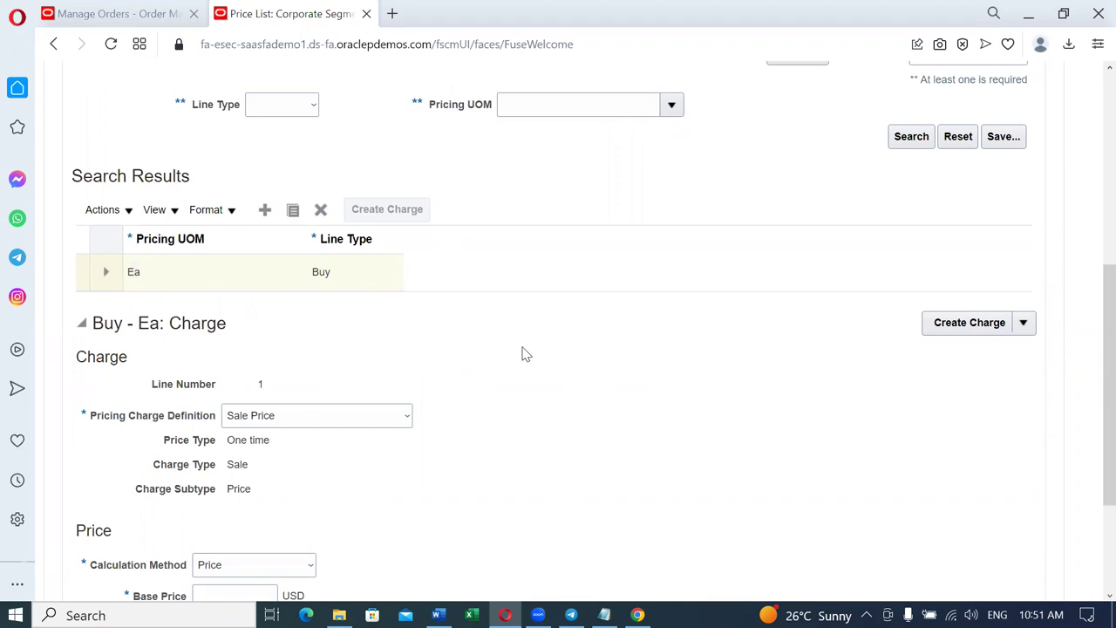
scroll(528, 349, "down", 2)
left_click(256, 410)
type("2")
left_click(198, 440)
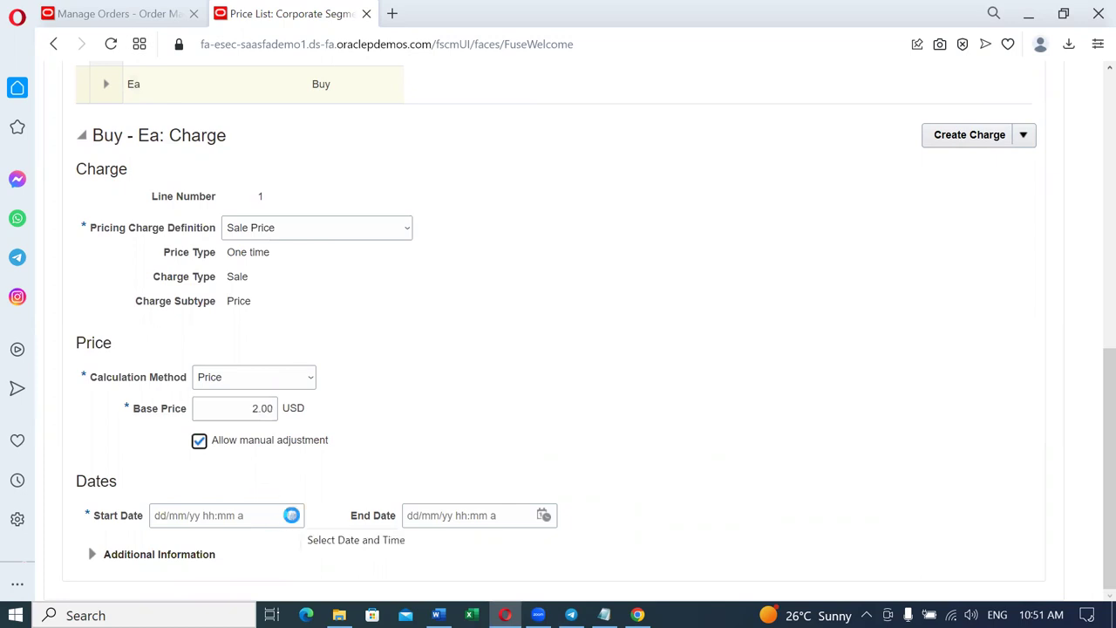
left_click(291, 515)
left_click(471, 480)
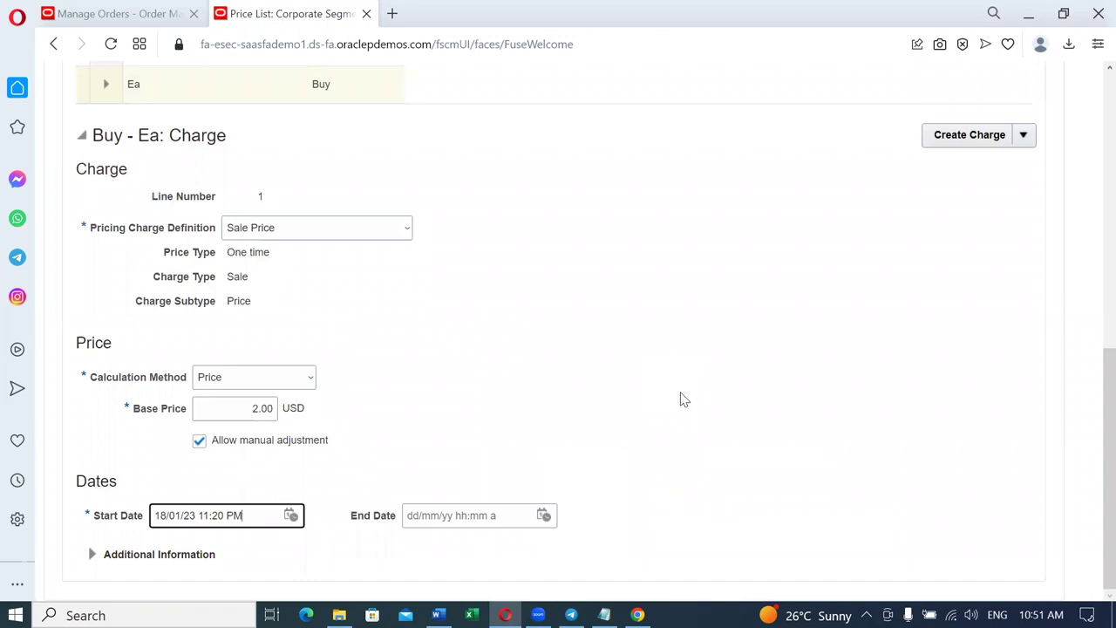
Step: Save and close the Corporate Segment Price List
scroll(685, 400, "up", 3)
scroll(685, 400, "up", 4)
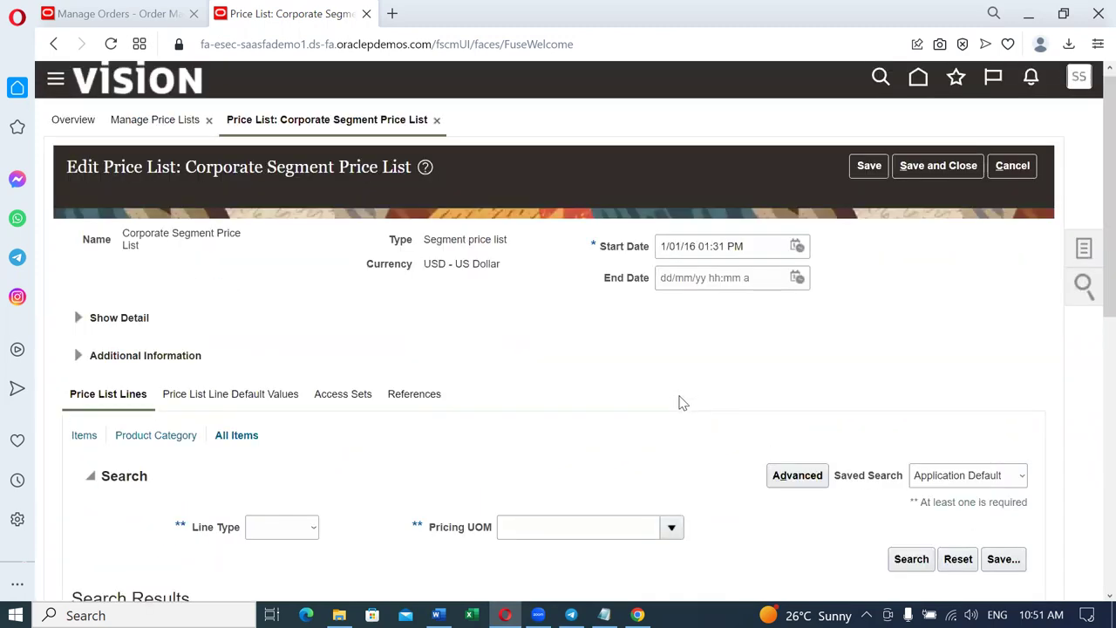
left_click(974, 166)
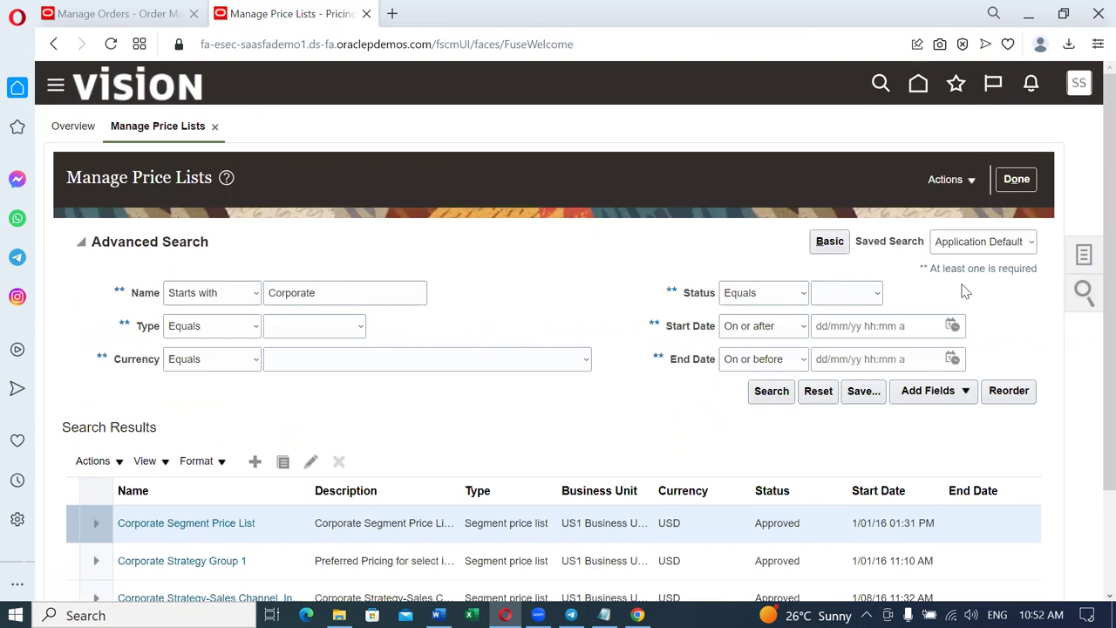
Step: Return to the sales order and review its pricing segment, pricing strategy and their explanations
left_click(126, 19)
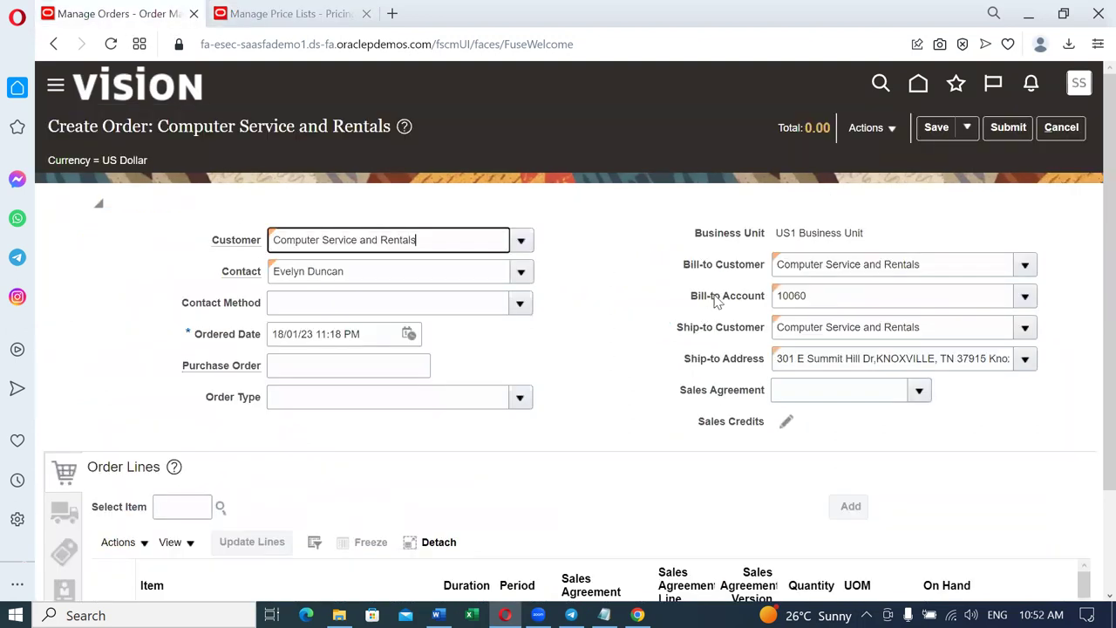
left_click(872, 128)
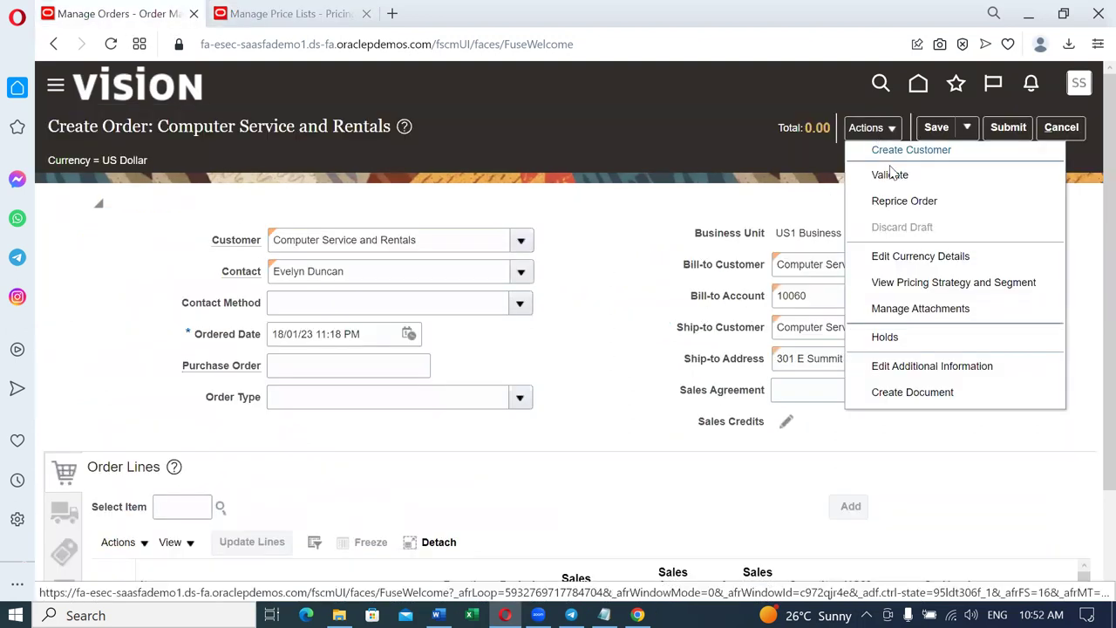
left_click(914, 288)
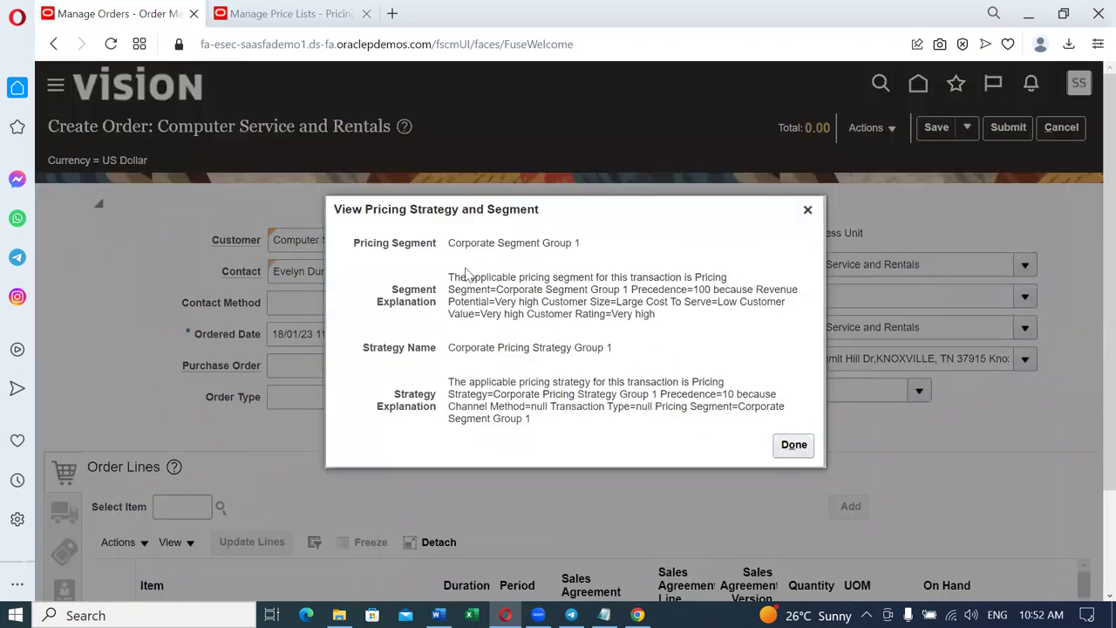
left_click_drag(465, 243, 568, 244)
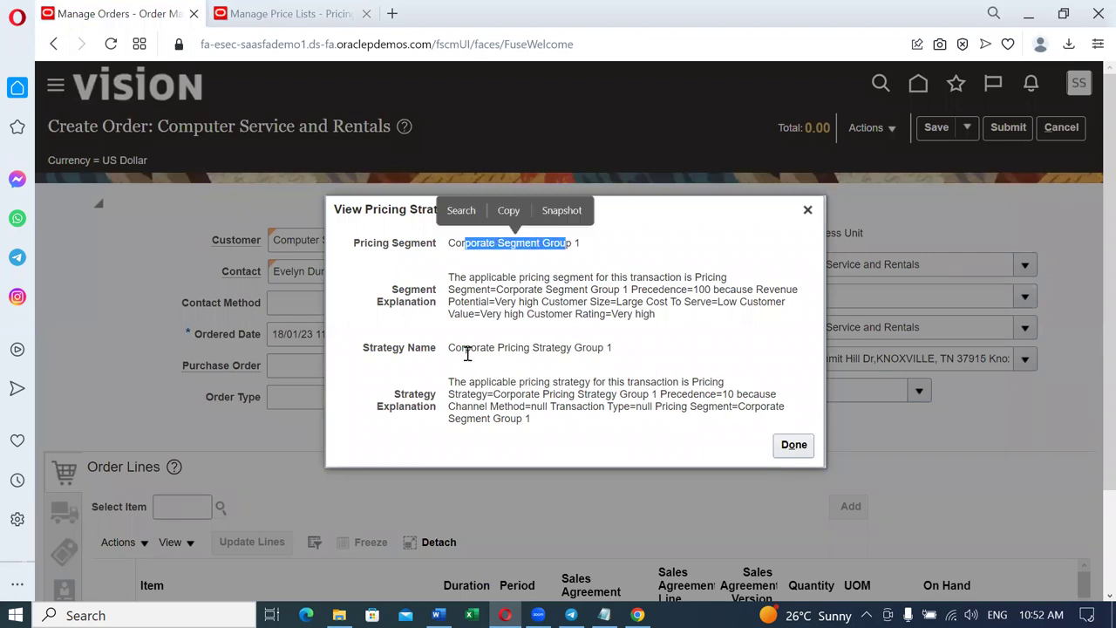
left_click(518, 299)
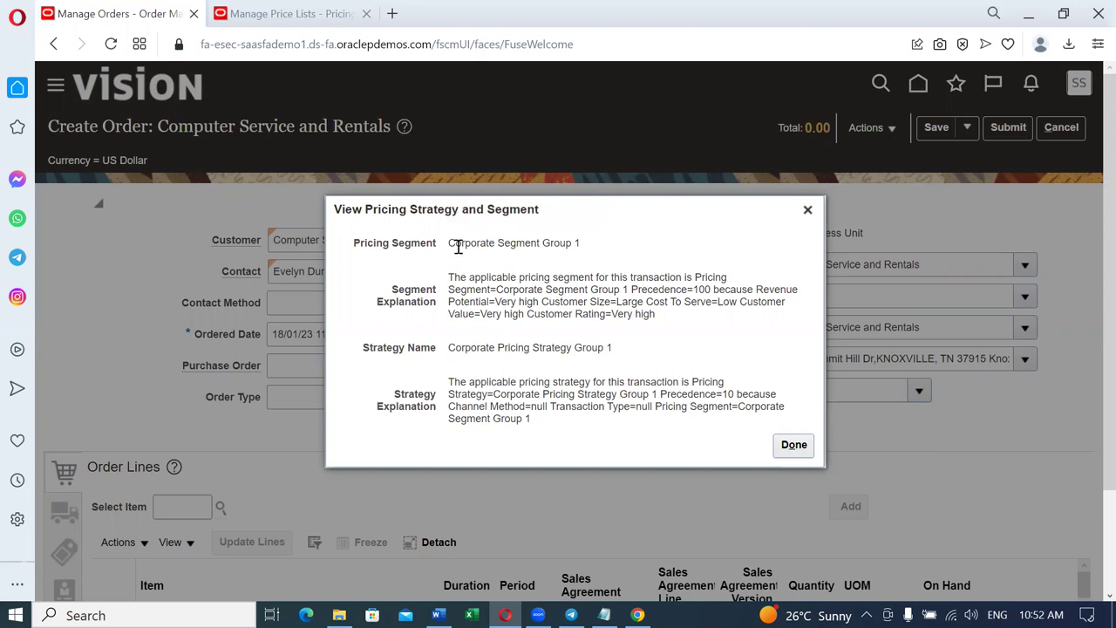
left_click_drag(455, 242, 596, 245)
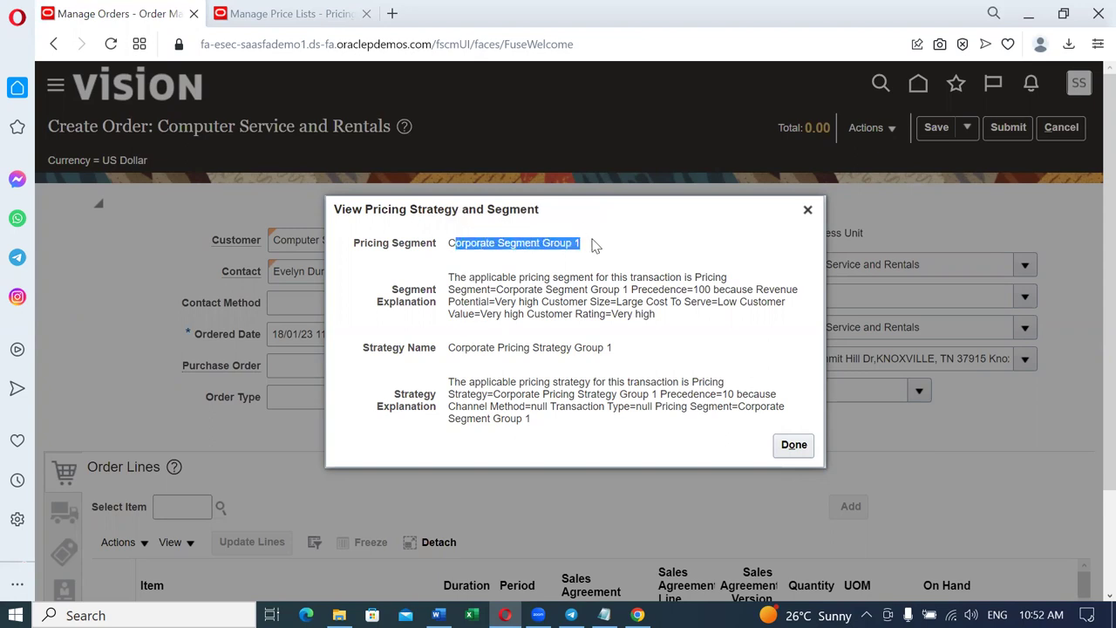
left_click_drag(462, 349, 632, 361)
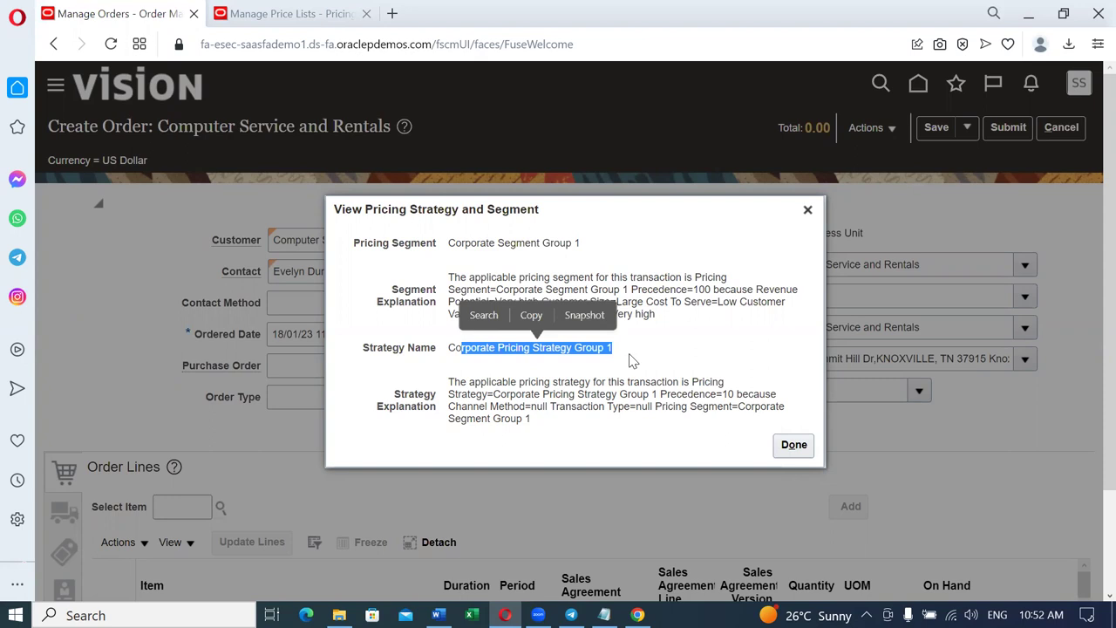
left_click(652, 361)
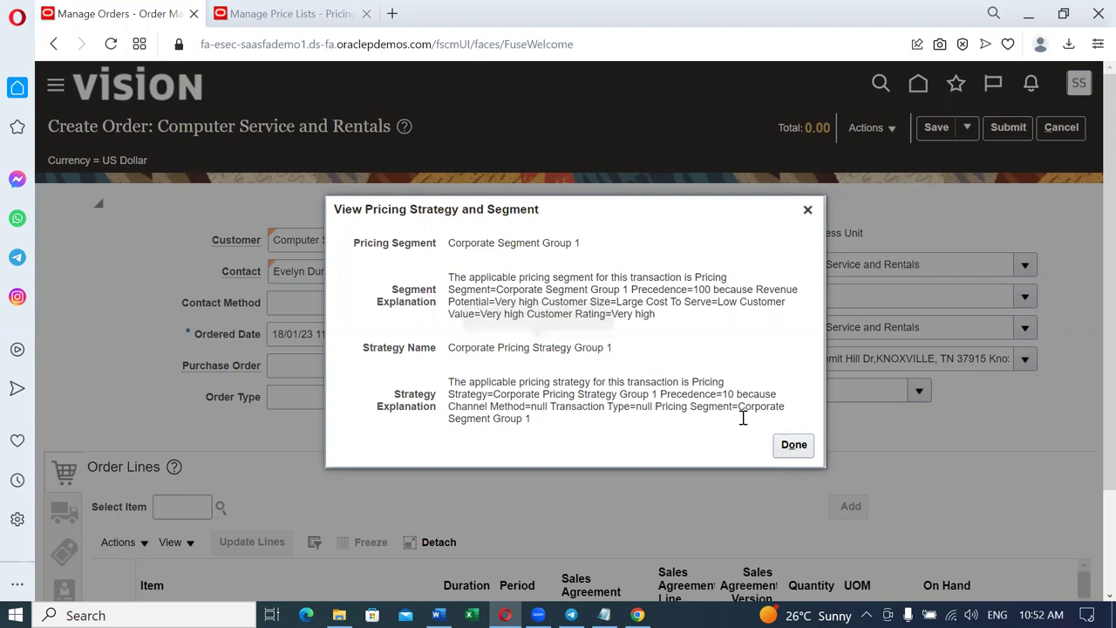
left_click(789, 445)
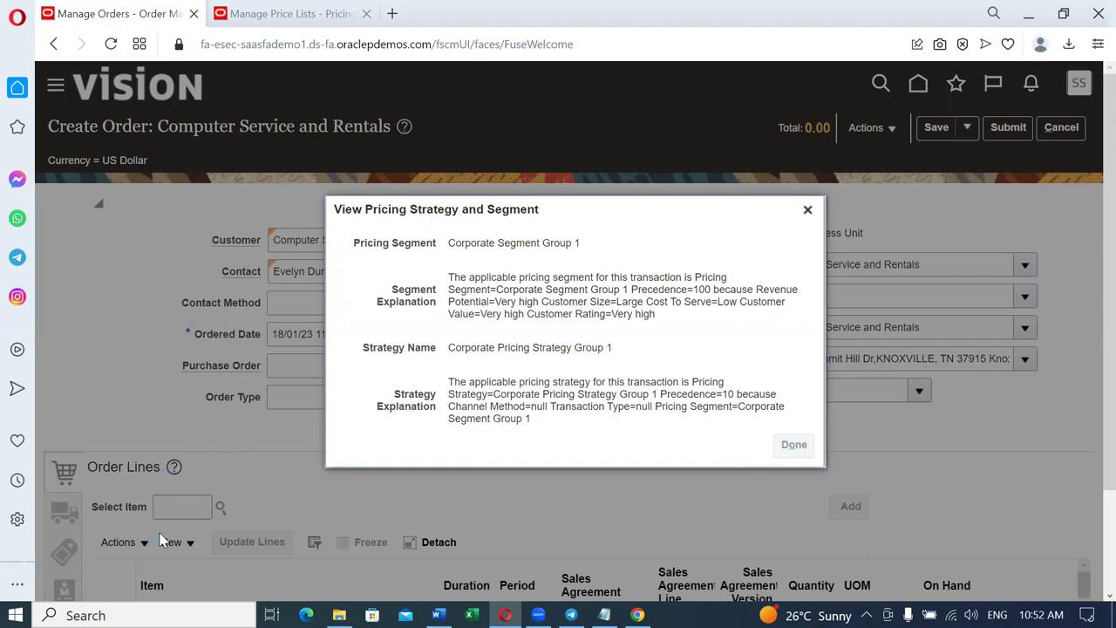
Step: Search for order items with t02 and select t02_b_to_b_buy for the order line
left_click(176, 509)
type("t02")
key("Tab")
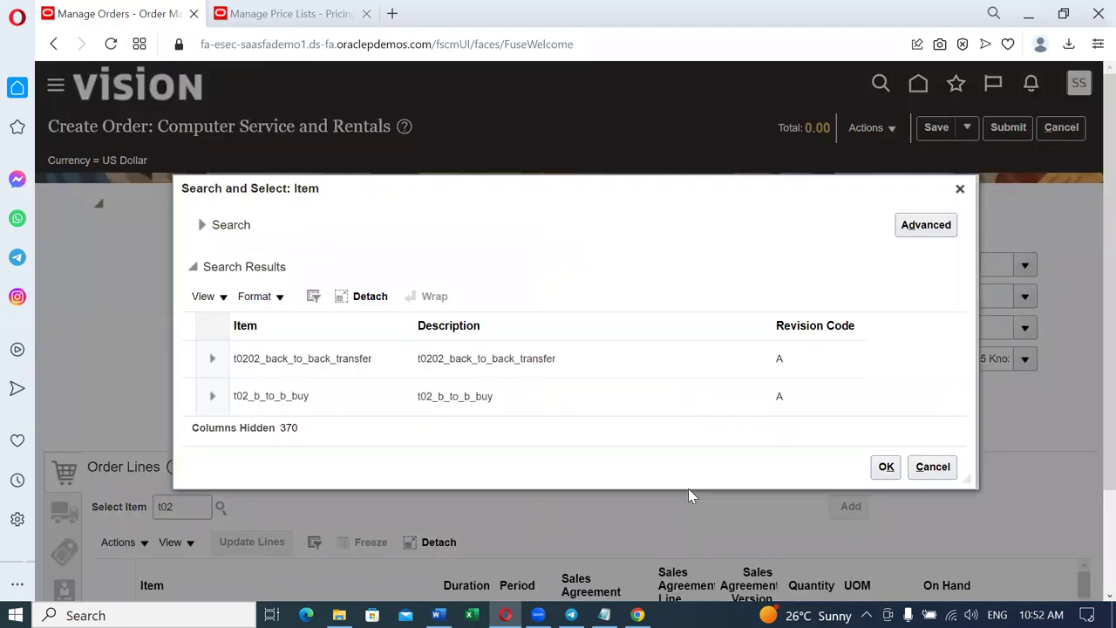
left_click(559, 411)
left_click(886, 469)
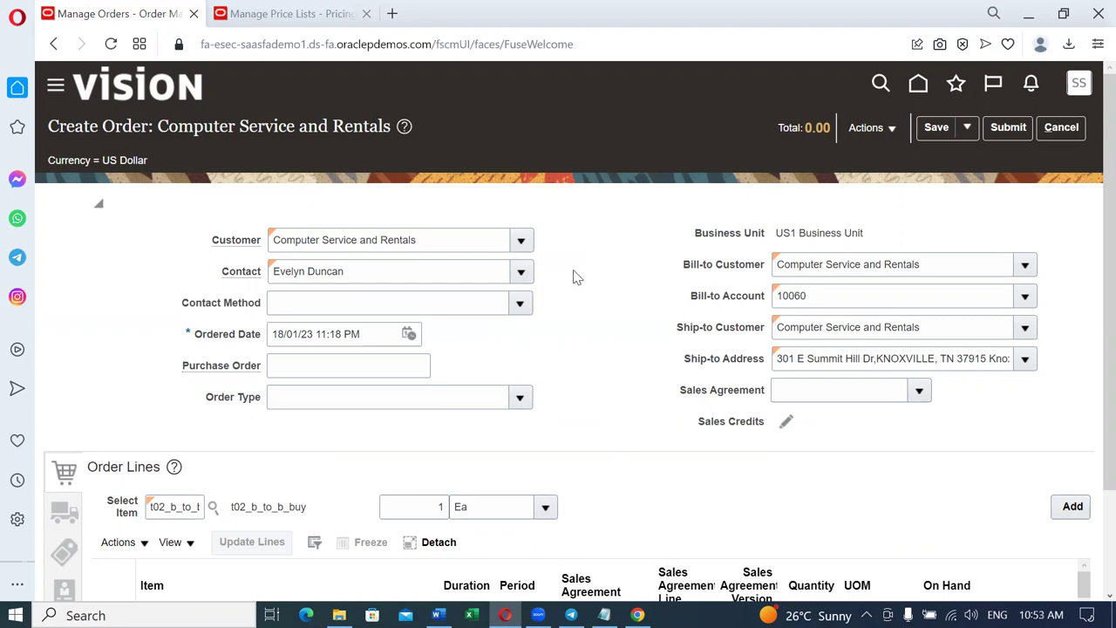
Step: Cancel the unsaved sales order, discarding its changes, and start creating a new order
left_click(1072, 133)
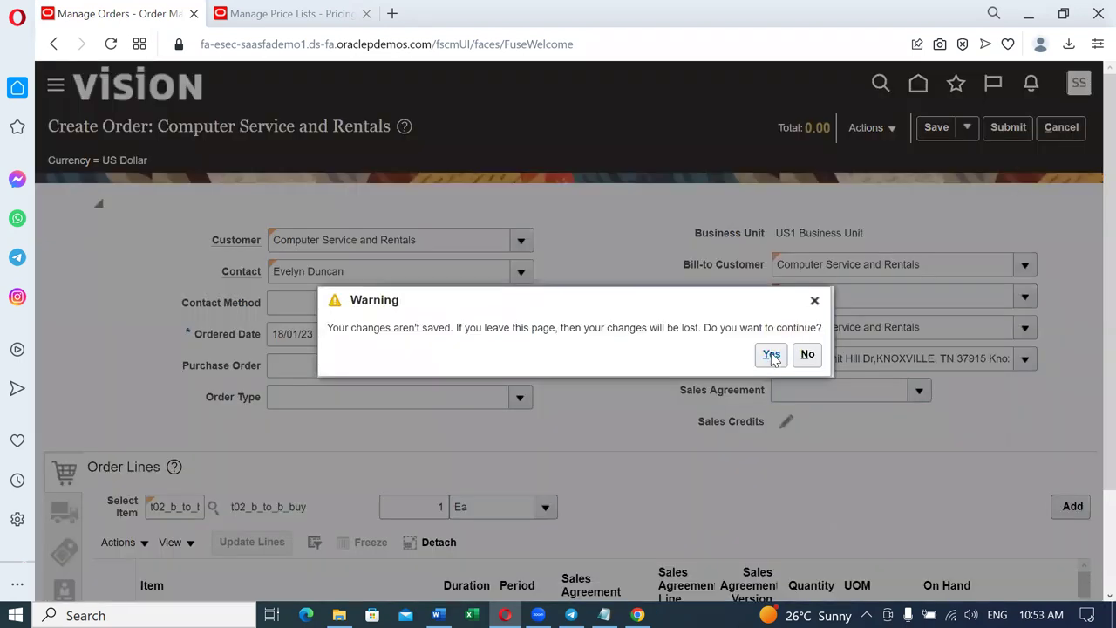
left_click(306, 24)
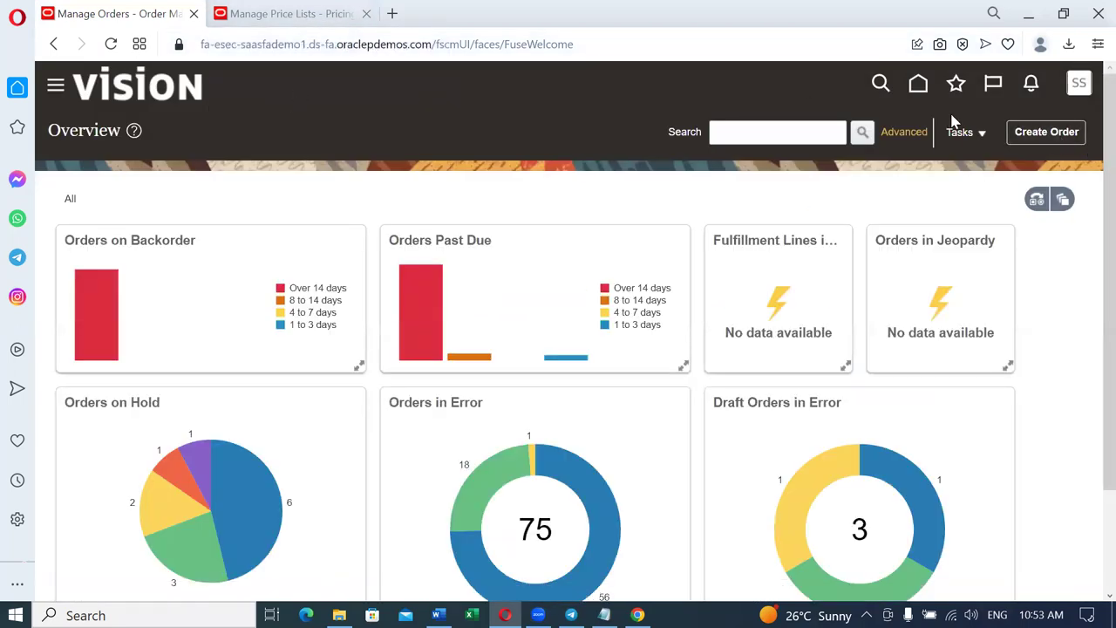
left_click(1050, 142)
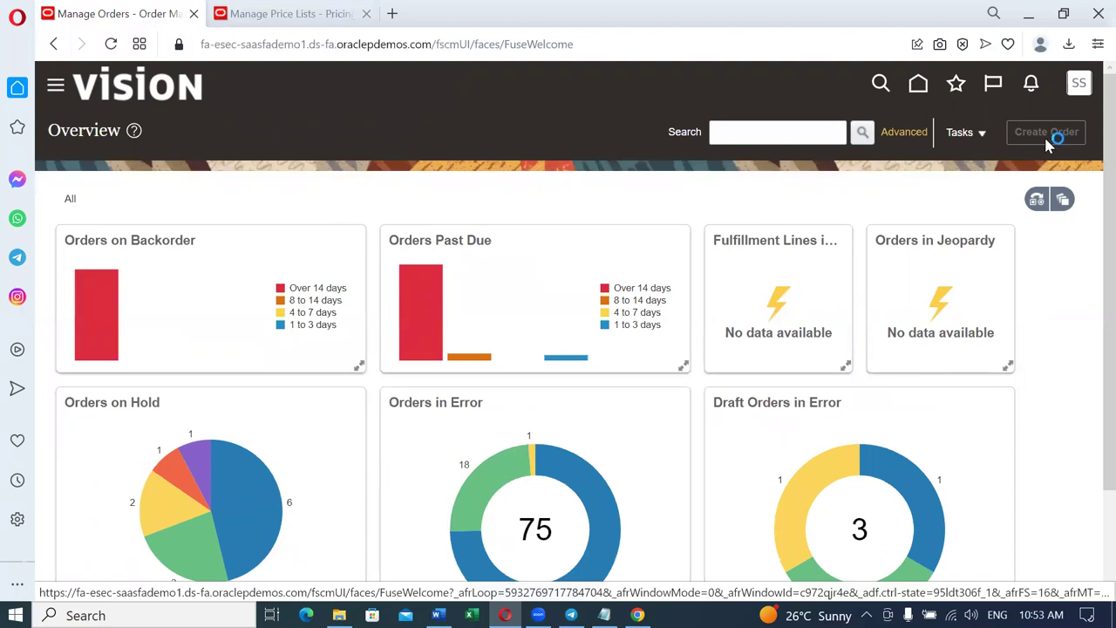
Step: Set the new order's business unit to US1 Business Unit and its customer to Computer Service and Rentals
left_click(902, 244)
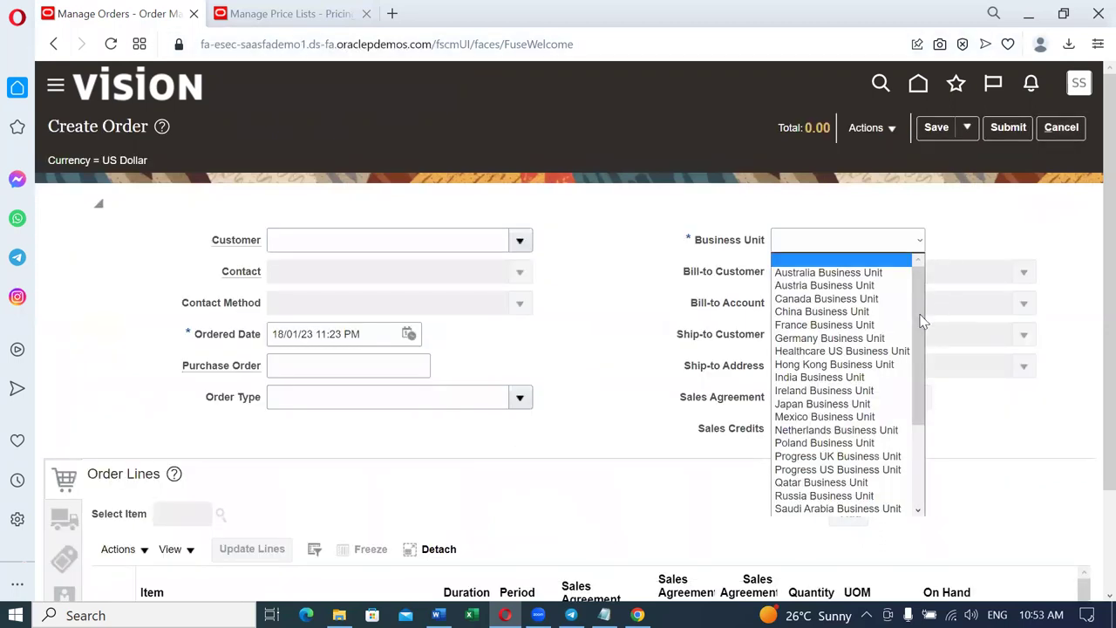
scroll(923, 323, "down", 3)
scroll(926, 446, "up", 3)
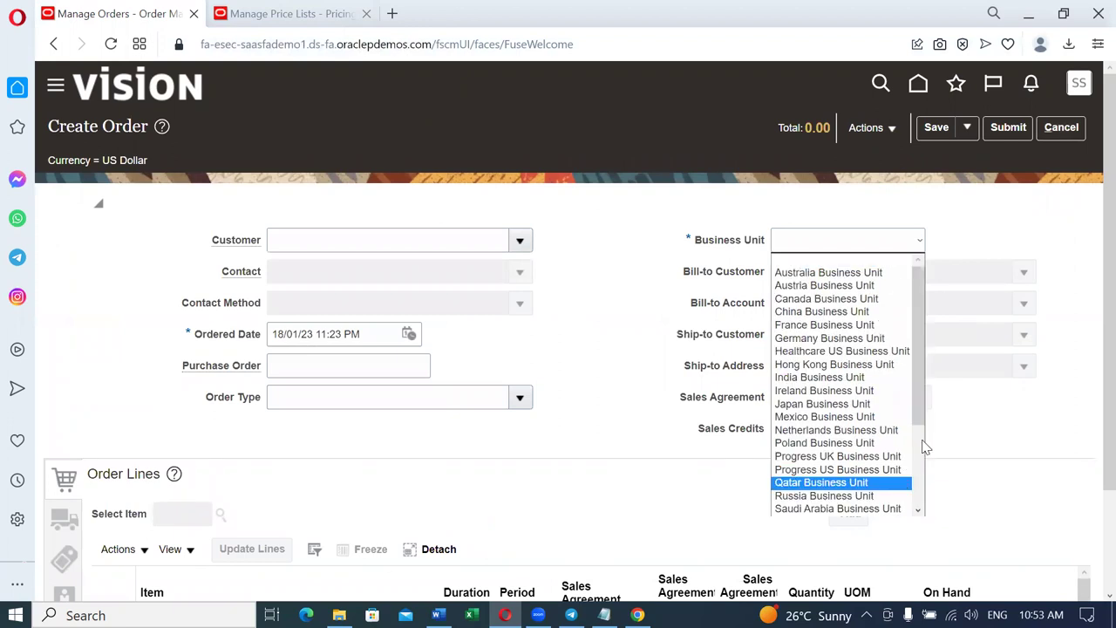
scroll(922, 456, "down", 3)
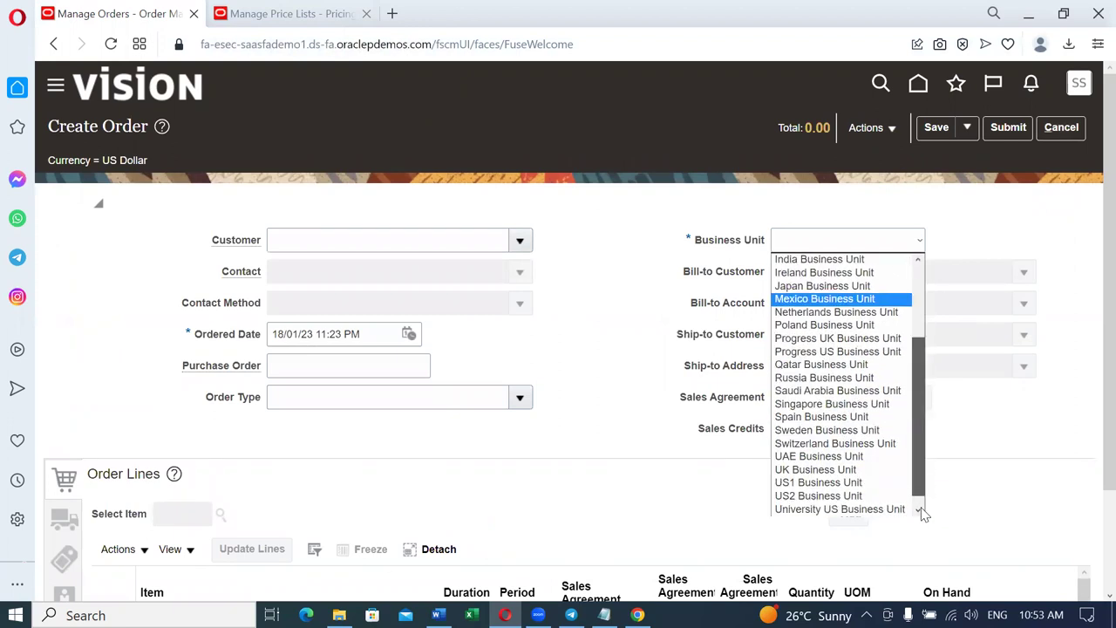
left_click(857, 468)
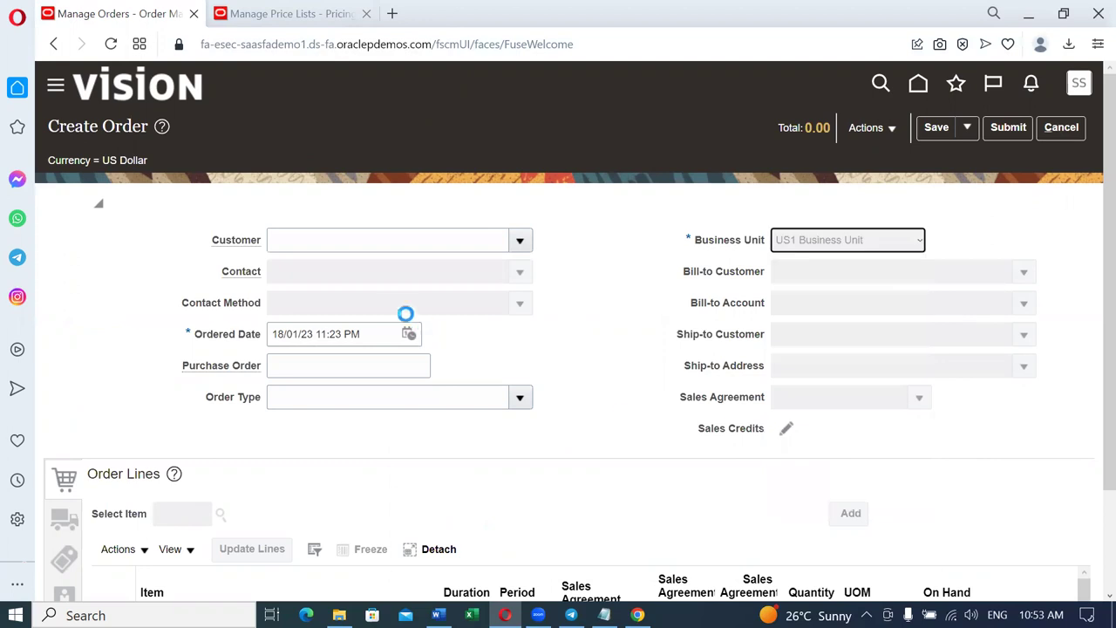
left_click(340, 243)
type("com")
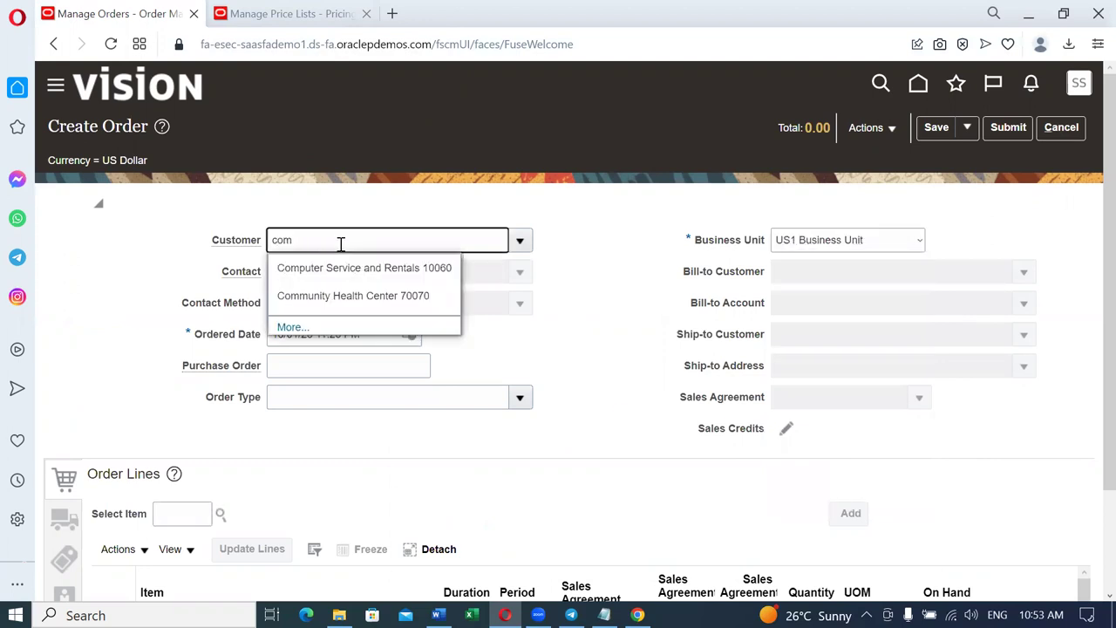
left_click(309, 268)
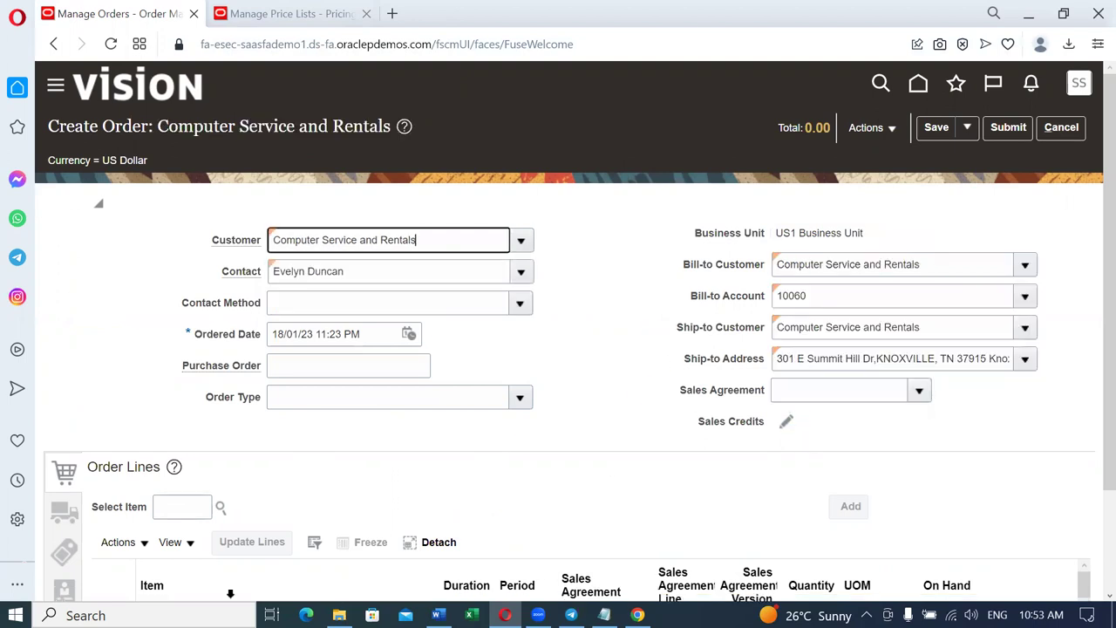
Step: Search for order items with t02 and choose t02_b_to_b_buy as the item to order
left_click(175, 507)
type("t02")
key("Return")
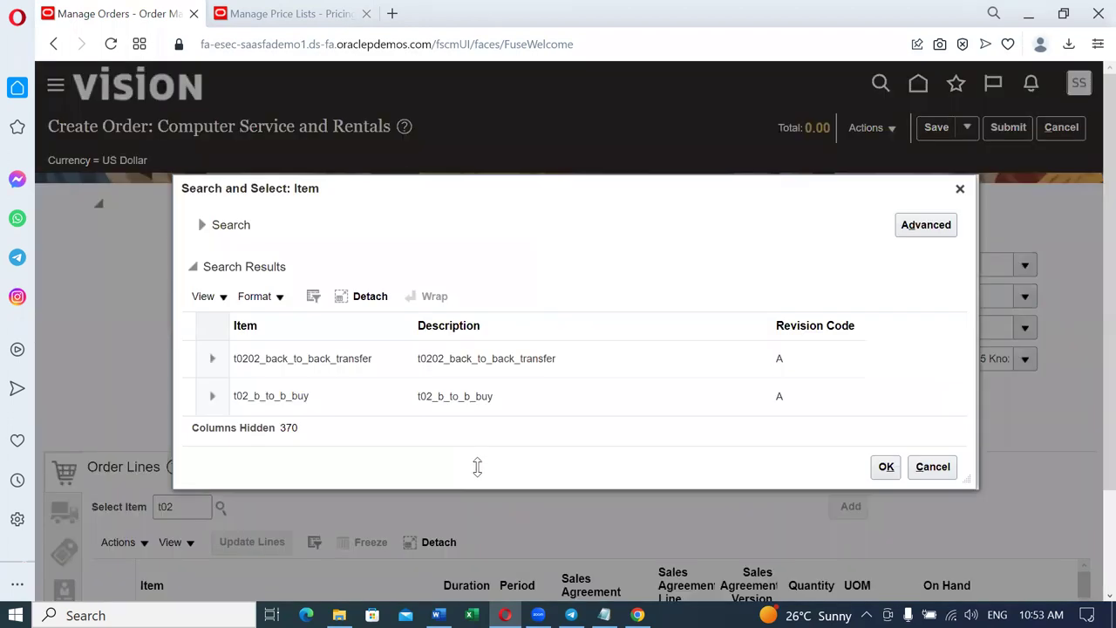
left_click(489, 403)
left_click(886, 467)
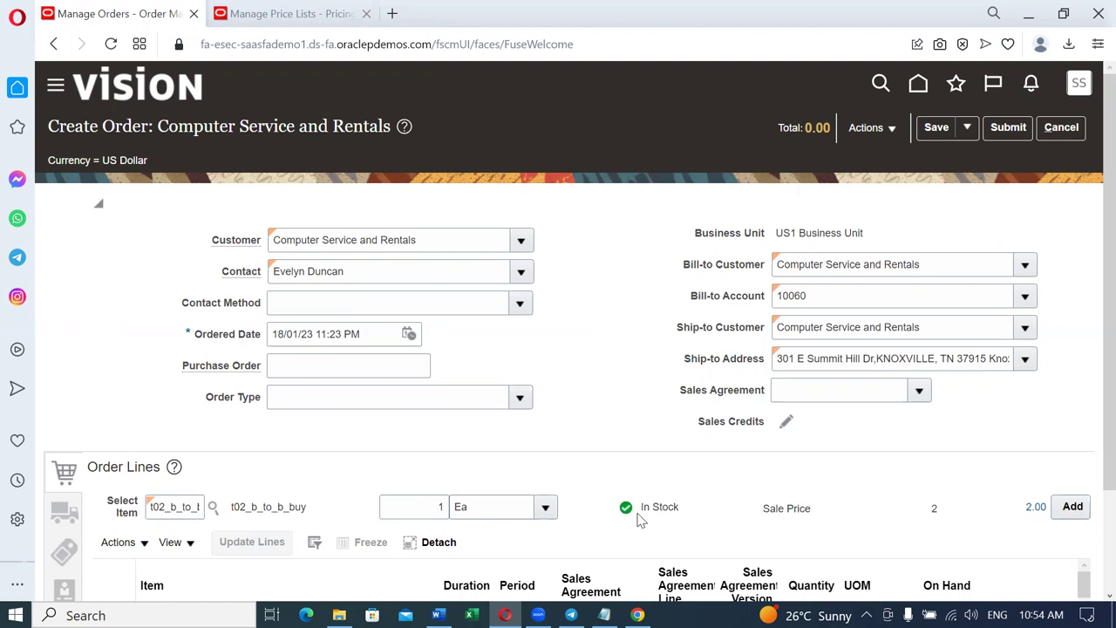
Step: Set the t02_b_to_b_buy quantity to 12 and add it as an order line
double_click(442, 506)
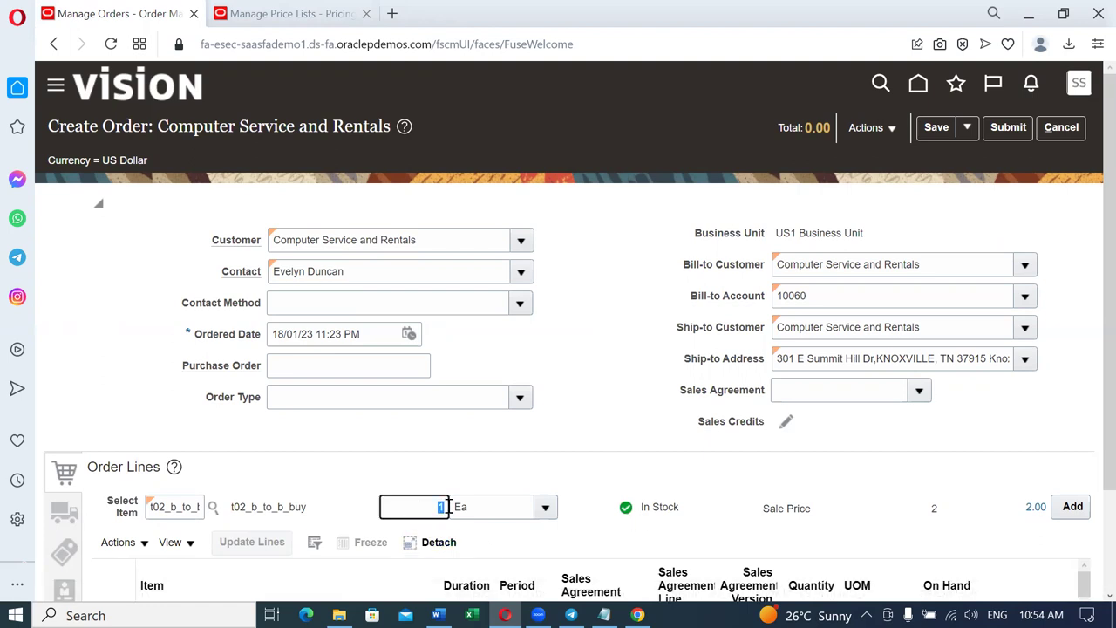
type("12")
key("Tab")
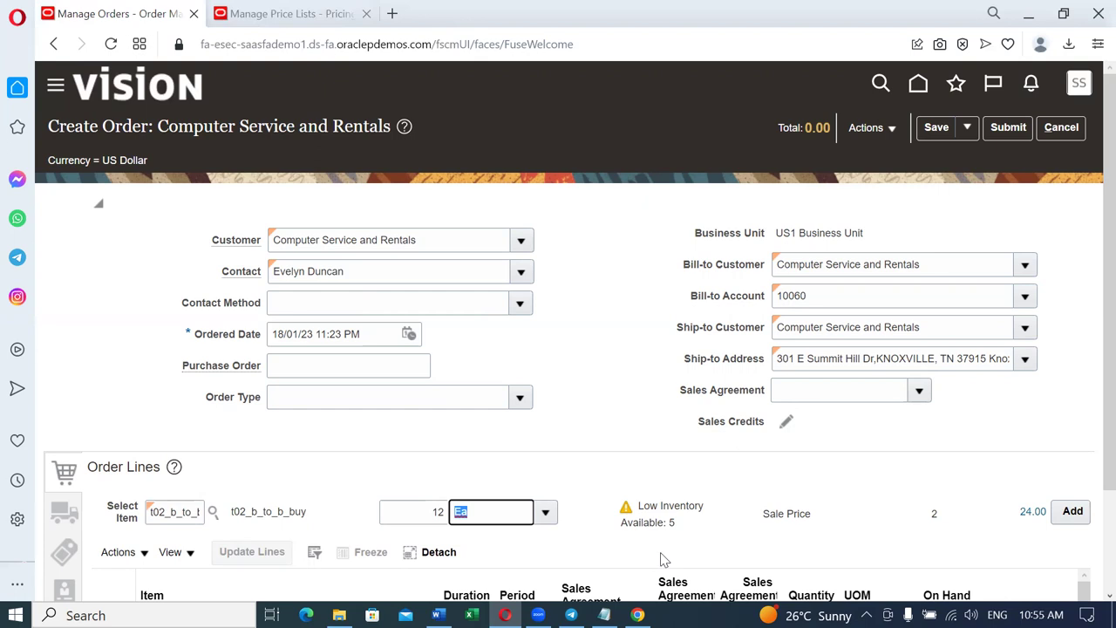
left_click(1074, 512)
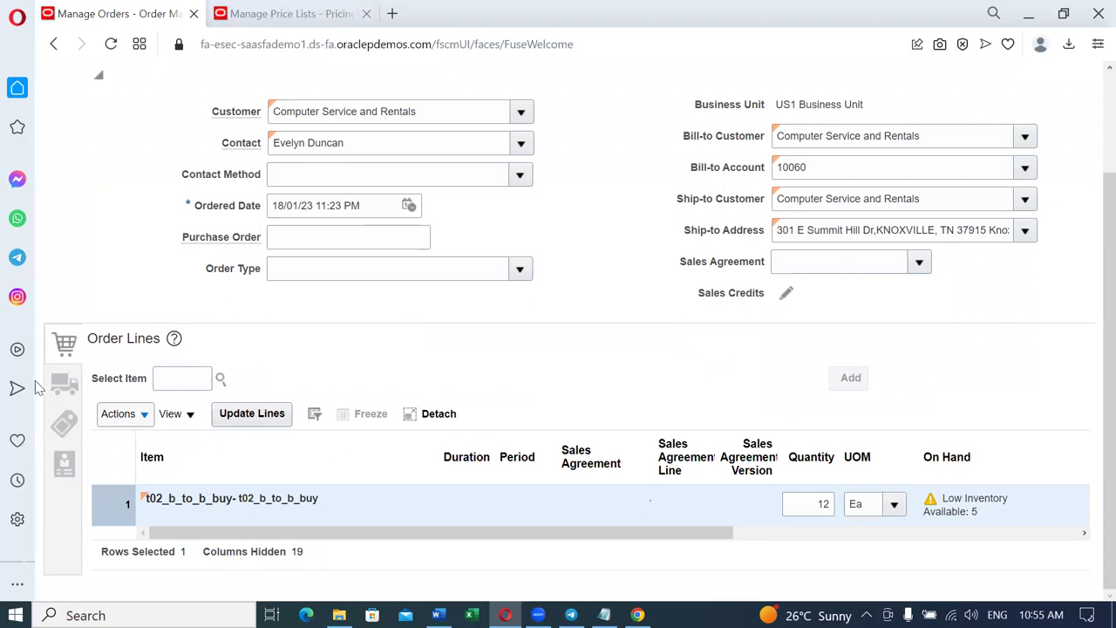
Step: Check the supply section of the order's shipment details and submit the sales order
left_click(64, 382)
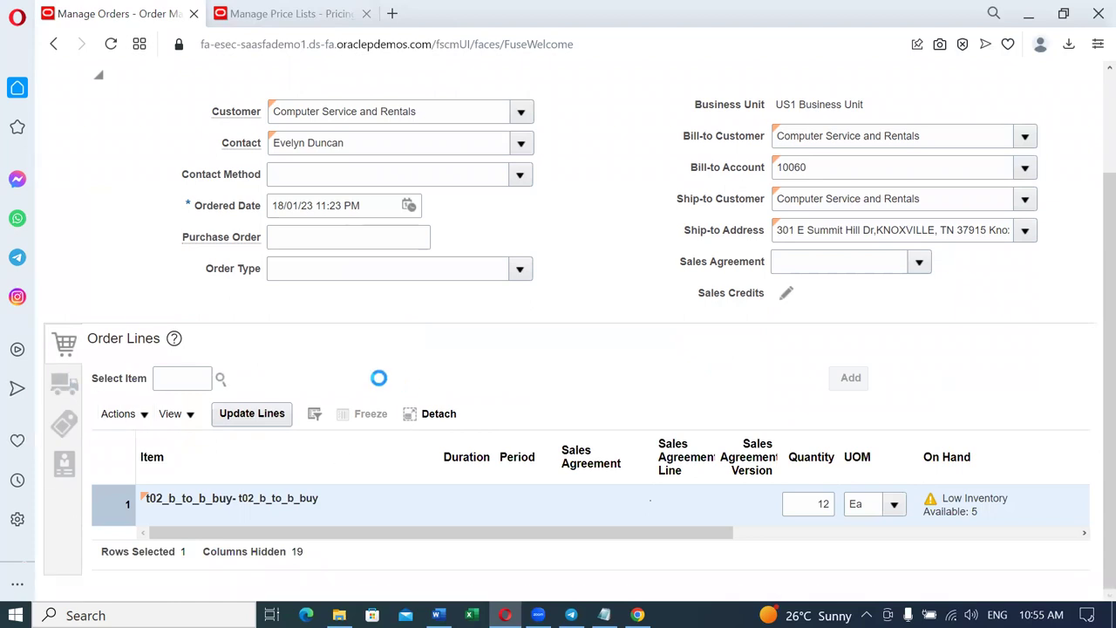
left_click(227, 383)
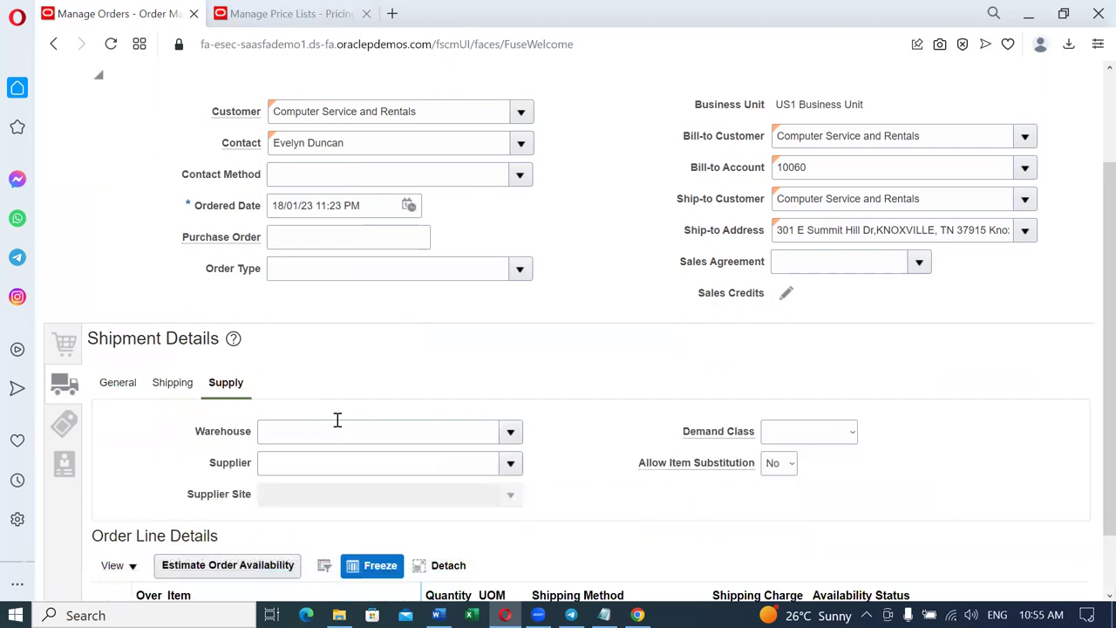
scroll(695, 423, "up", 2)
scroll(695, 423, "up", 1)
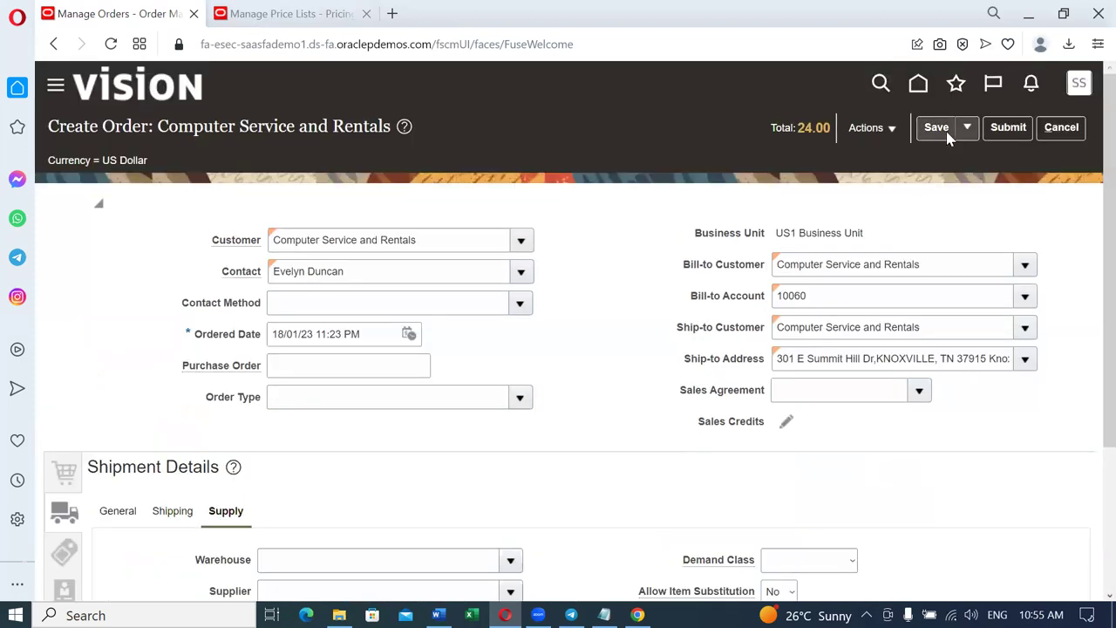
left_click(1008, 127)
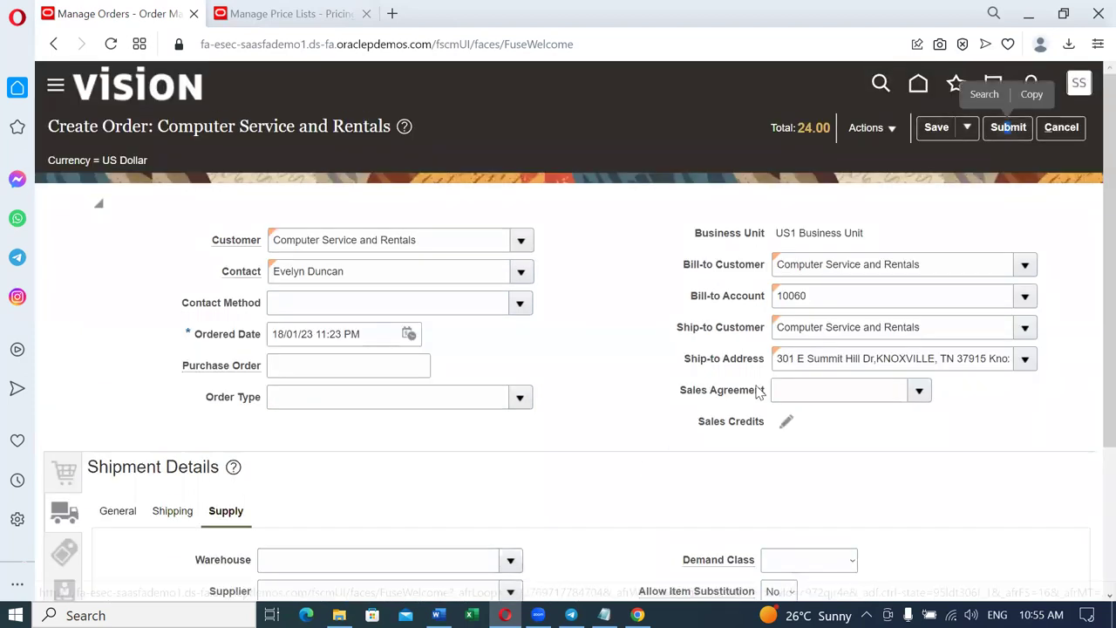
left_click(1020, 133)
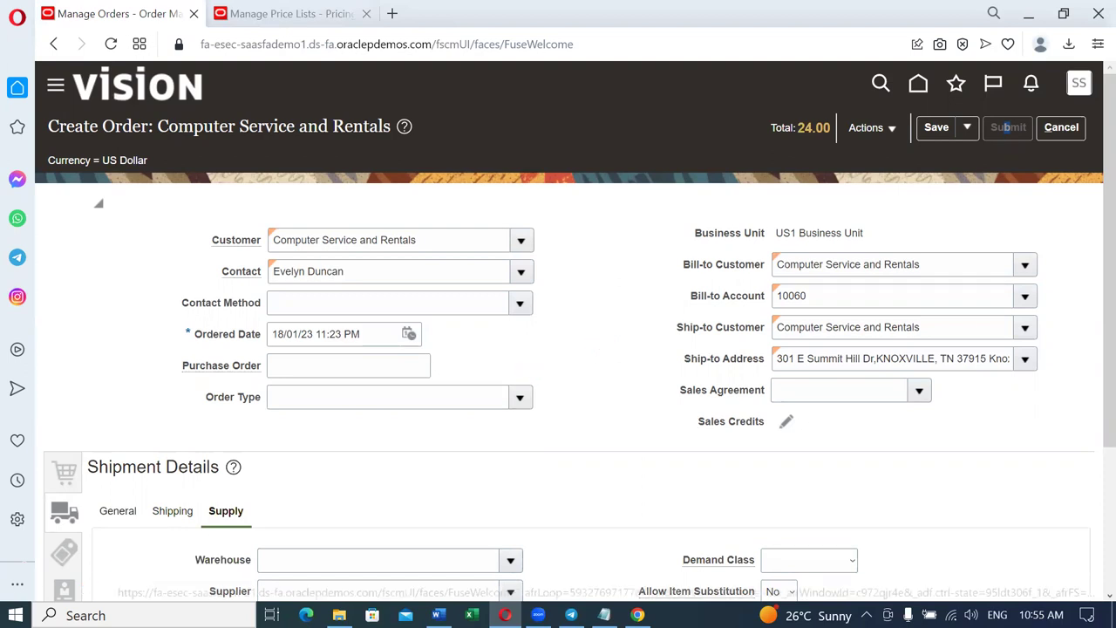
Step: Open a blank Notepad document and add an empty line for notes
key("super")
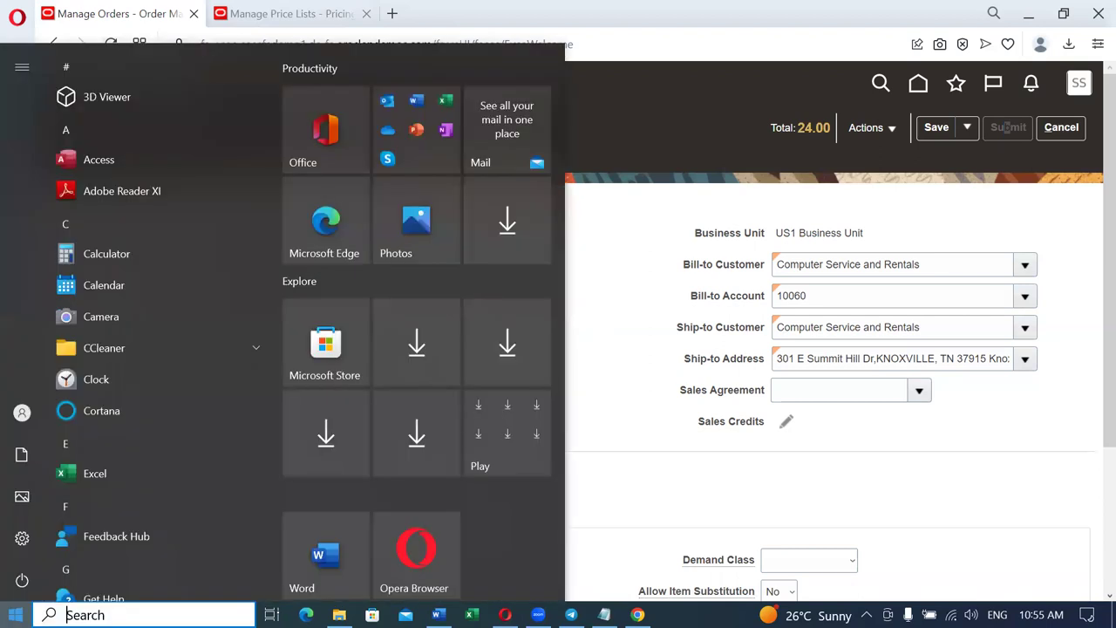
type("notepad")
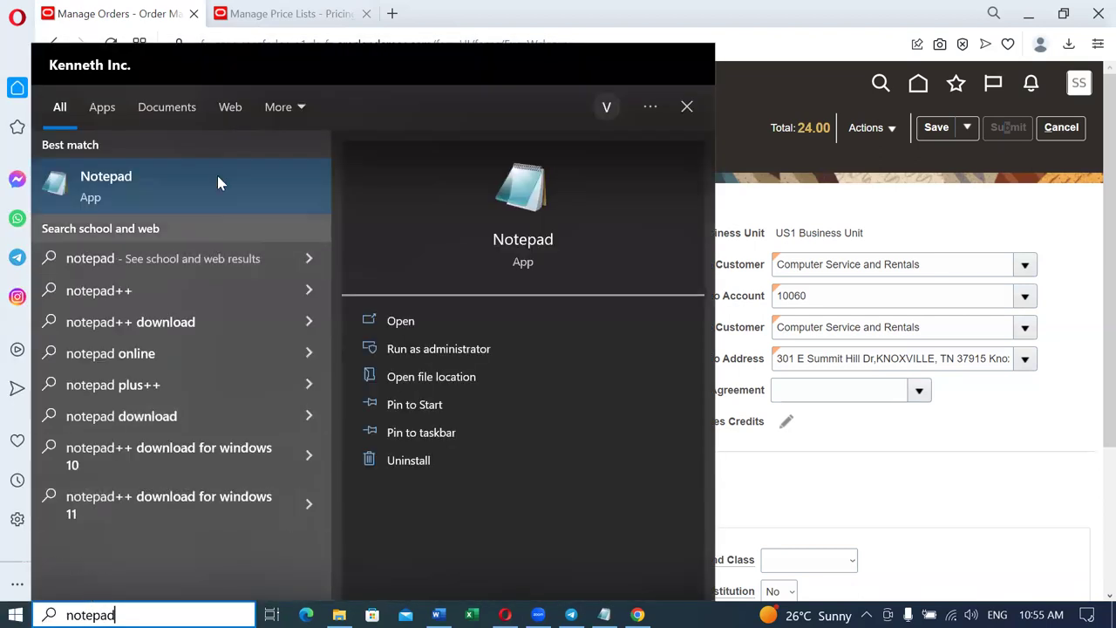
left_click(217, 176)
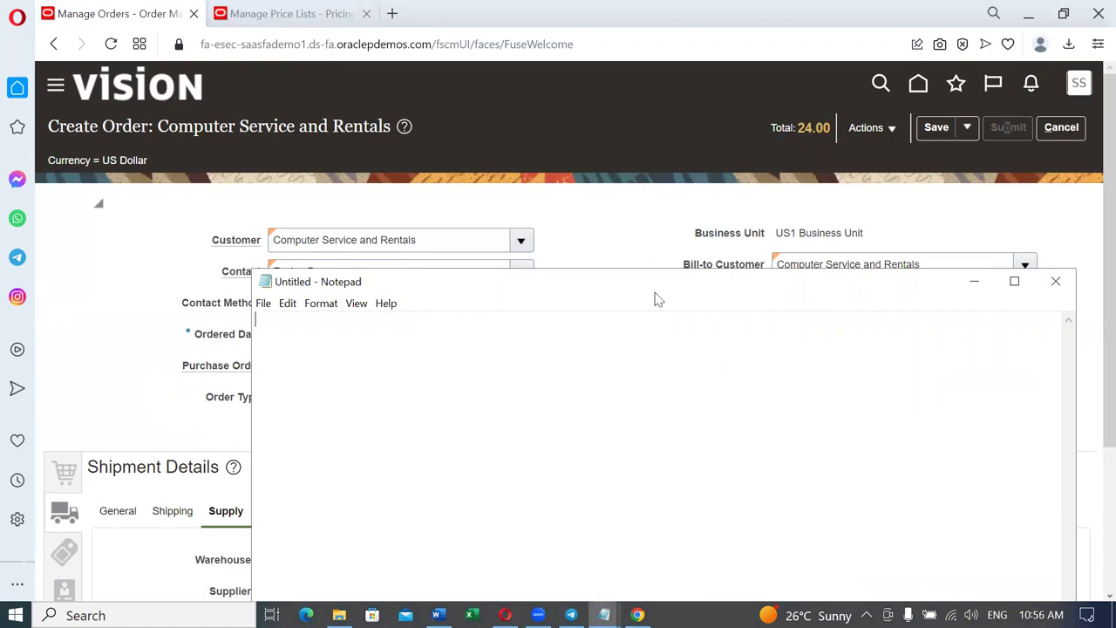
key("Return")
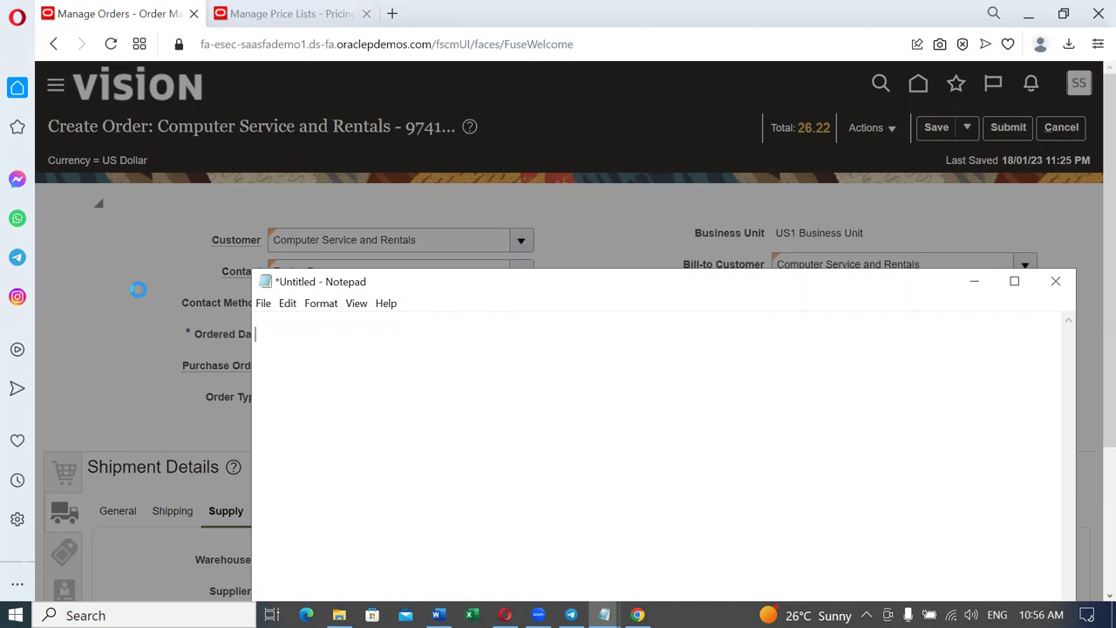
Step: Record the submitted sales order's number in Notepad and dismiss the order confirmation
left_click(139, 285)
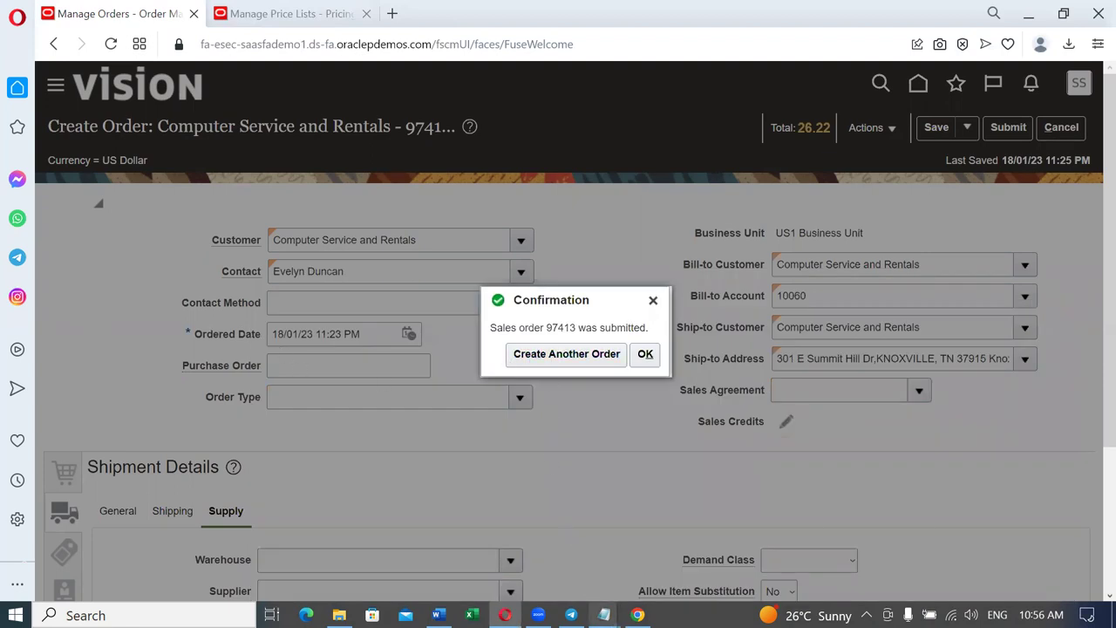
mouse_move(606, 612)
left_click(630, 536)
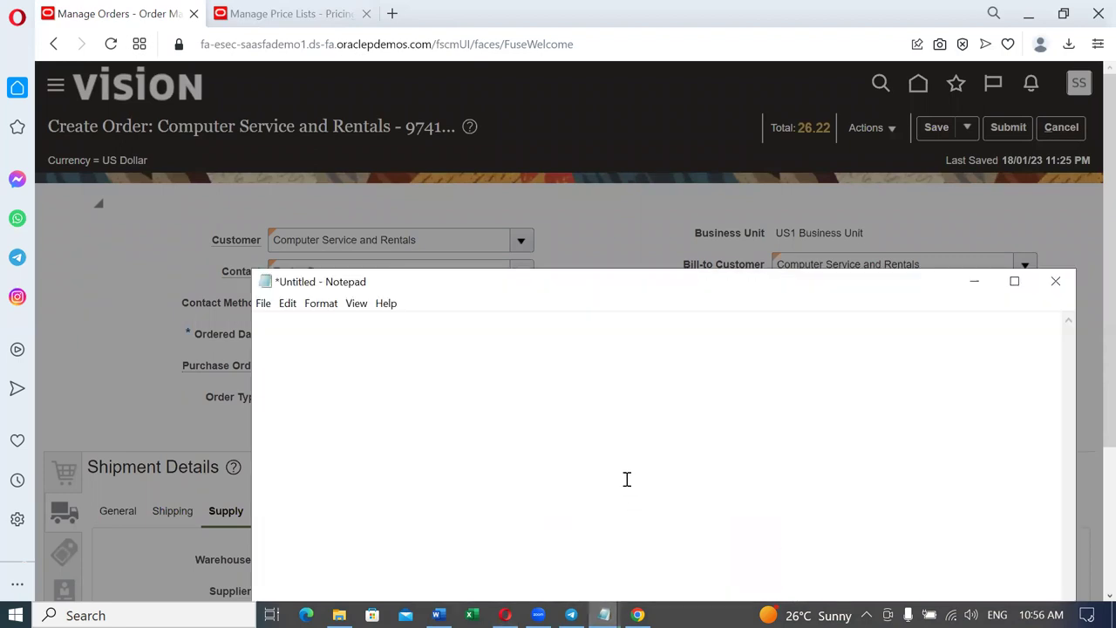
type("97413")
left_click(87, 279)
left_click(643, 356)
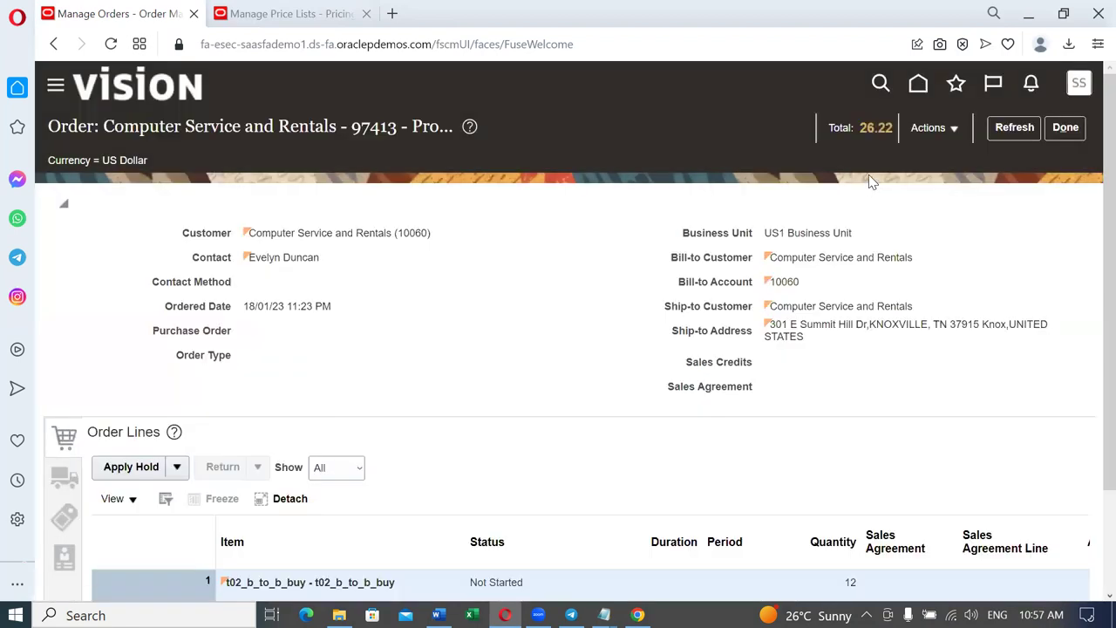
Step: Switch the submitted order to fulfillment view and open the orchestration process of its fulfillment line
left_click(926, 131)
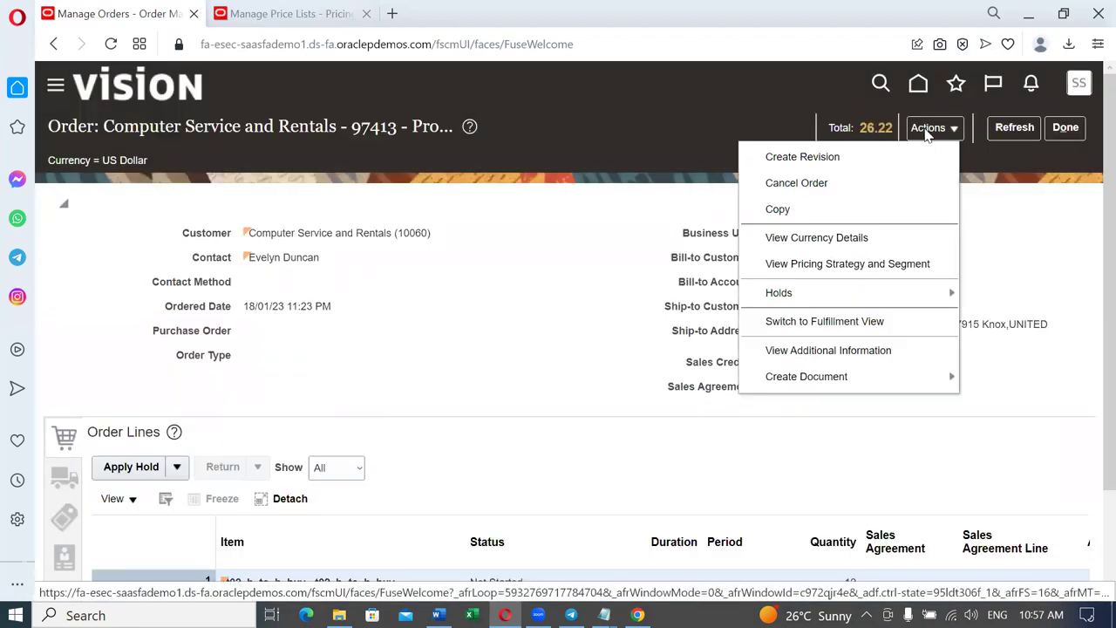
left_click(853, 324)
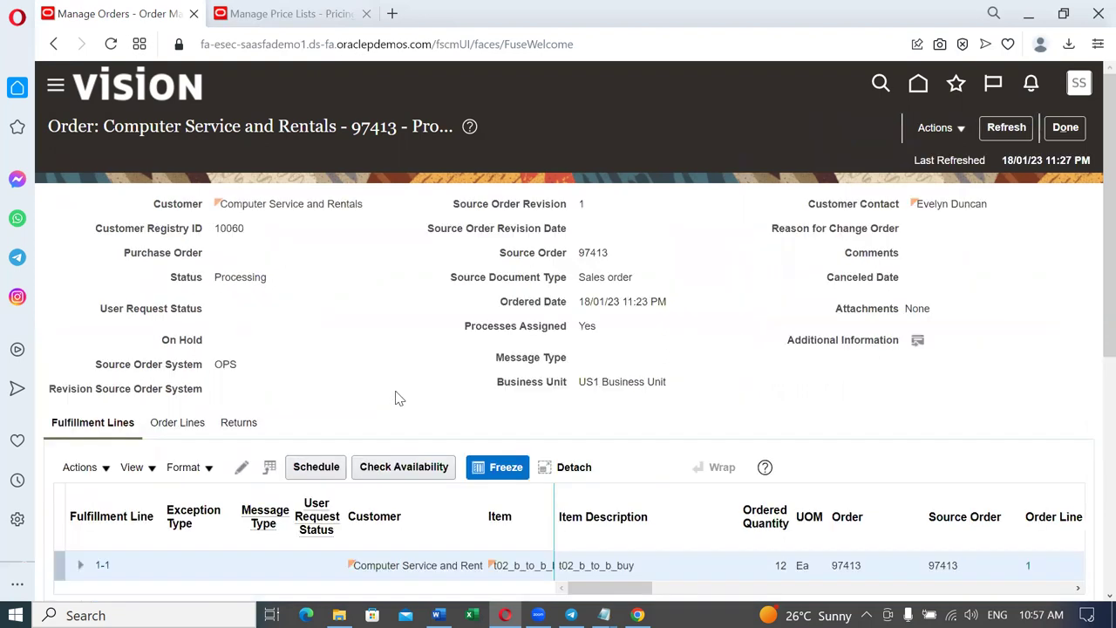
scroll(393, 393, "down", 2)
left_click_drag(645, 414, 722, 415)
left_click(960, 394)
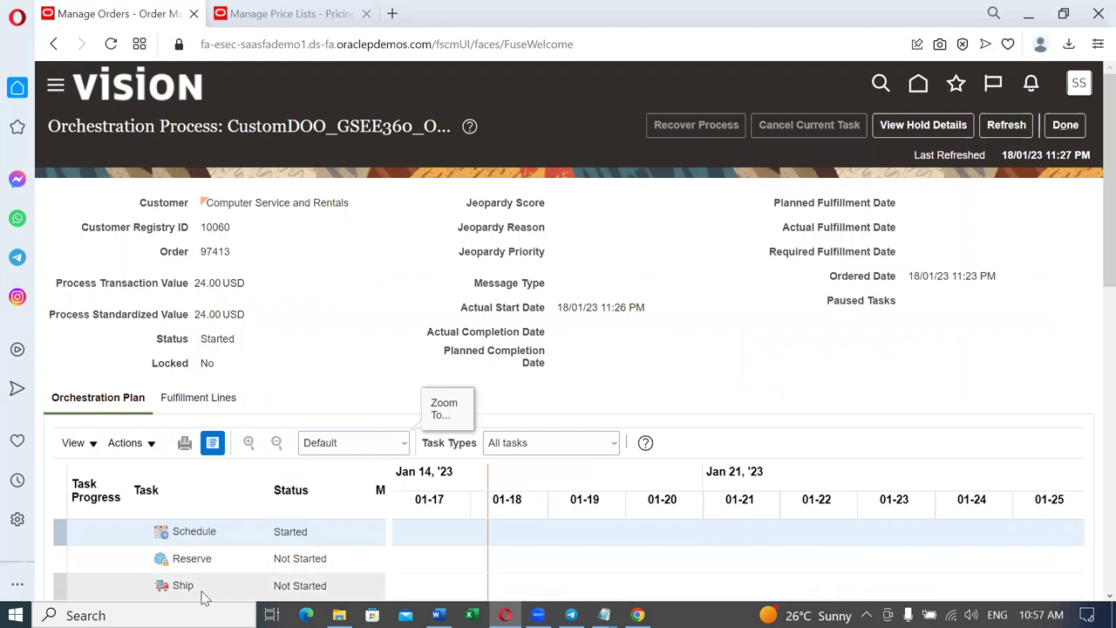
Step: Examine the task statuses in the orchestration plan and refresh the process repeatedly to check its progress
scroll(221, 533, "down", 2)
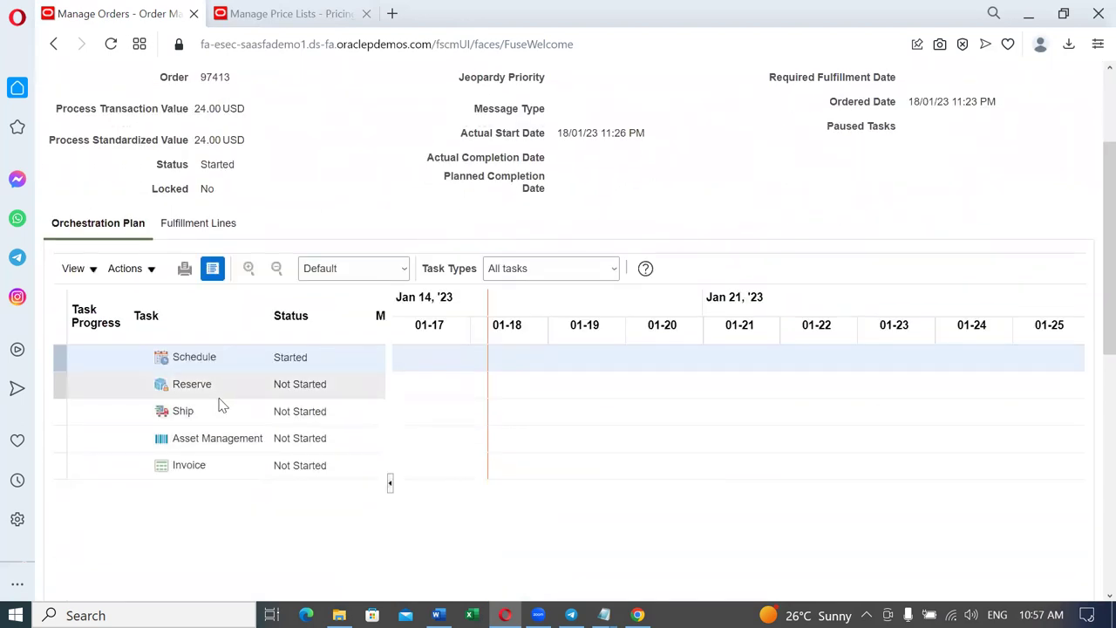
left_click(220, 400)
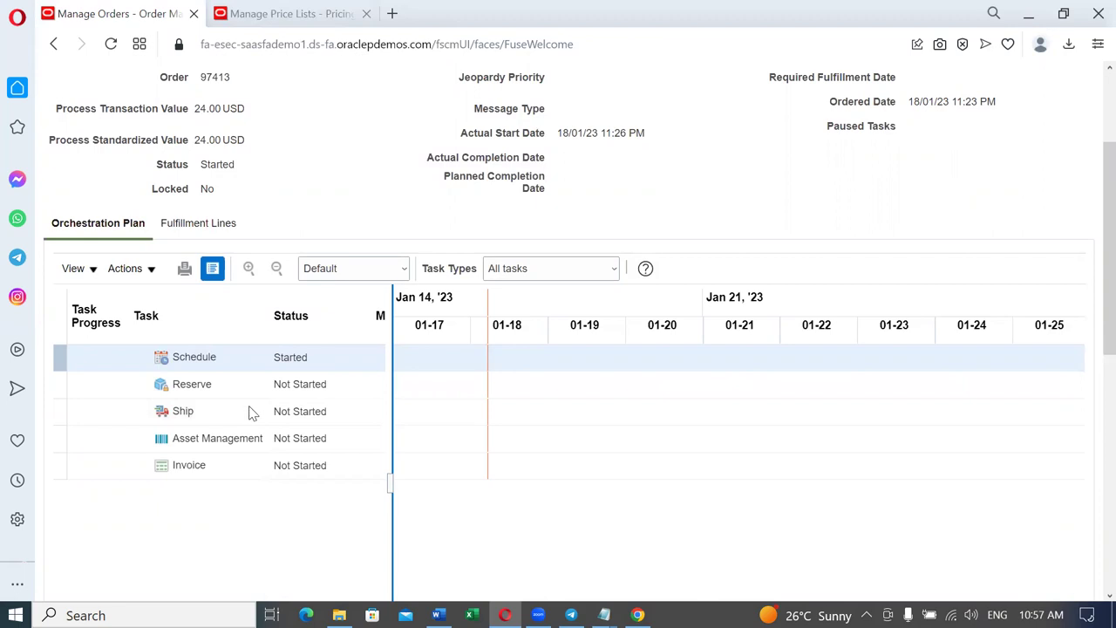
scroll(971, 431, "up", 3)
left_click(1016, 127)
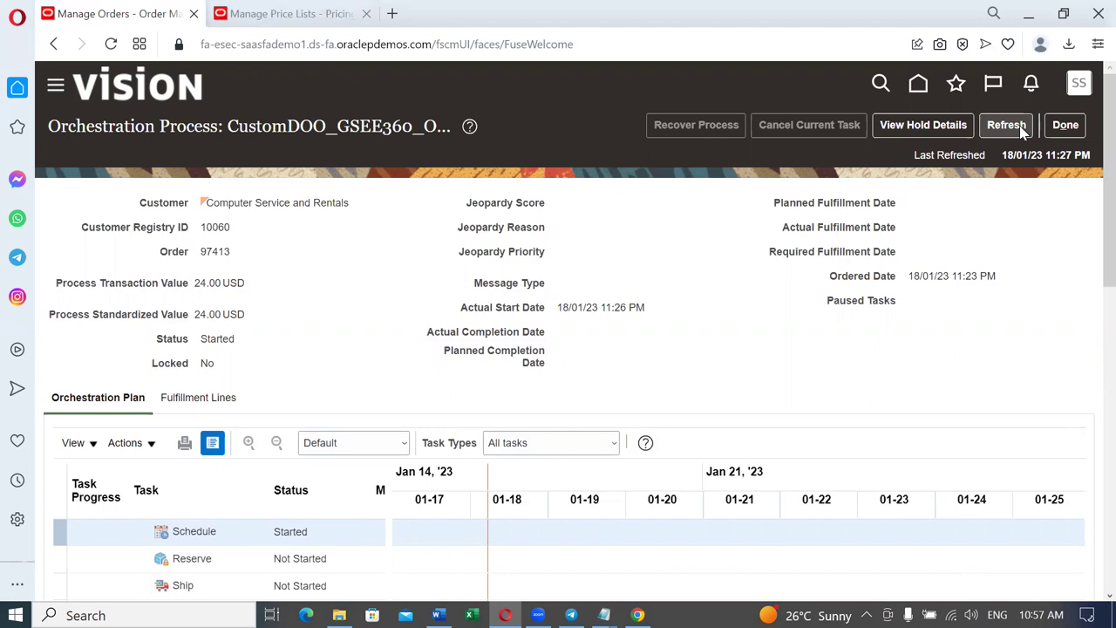
left_click(1024, 130)
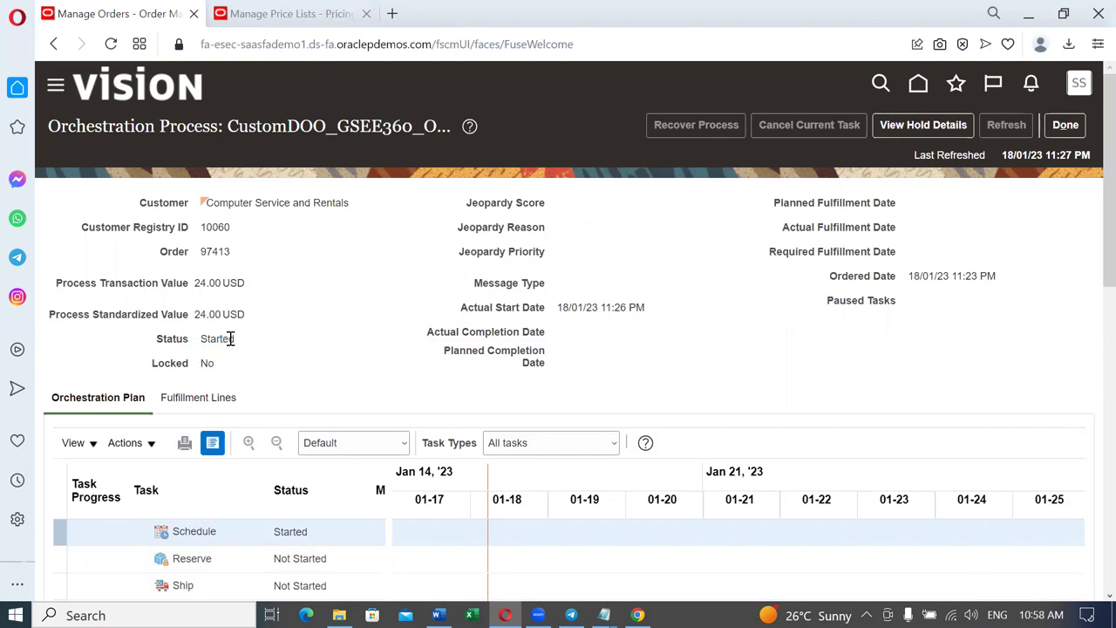
left_click(1008, 125)
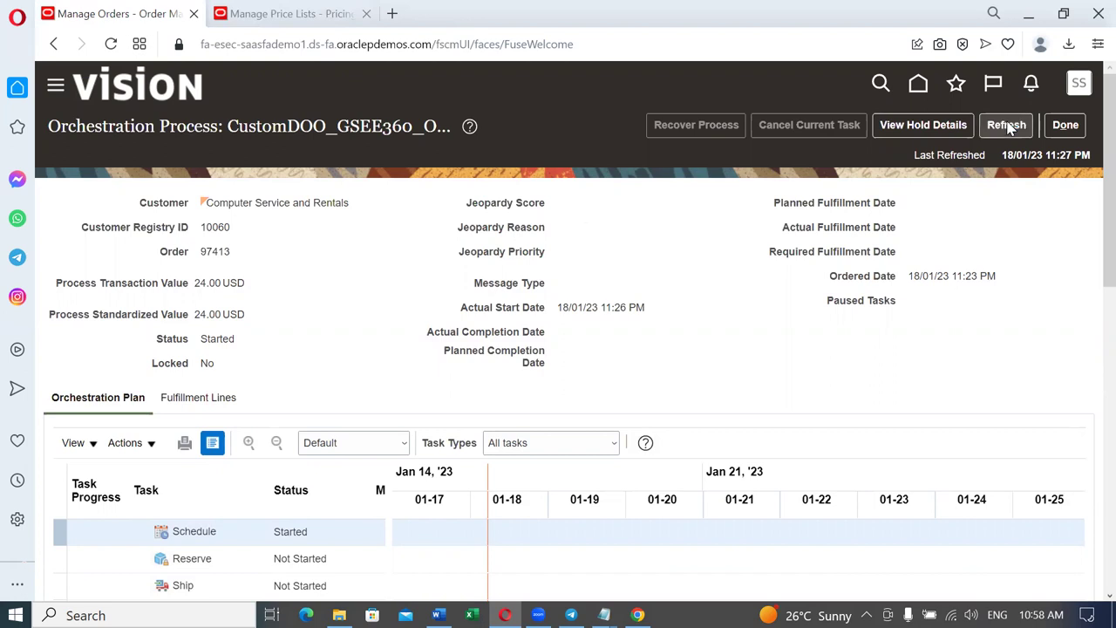
left_click(1007, 126)
left_click(1010, 126)
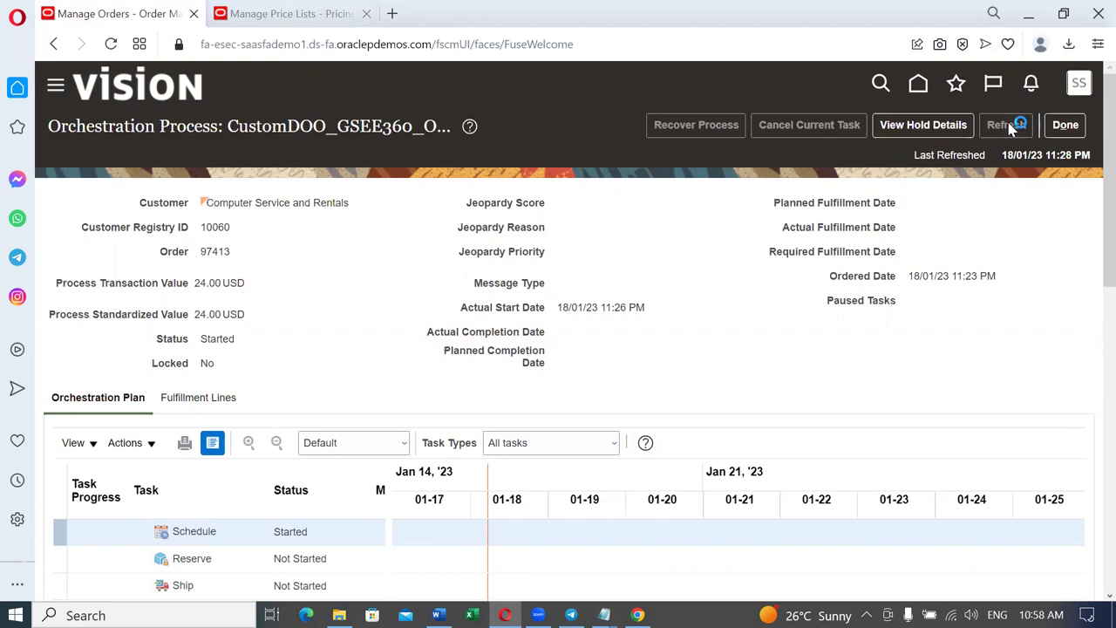
left_click(1008, 126)
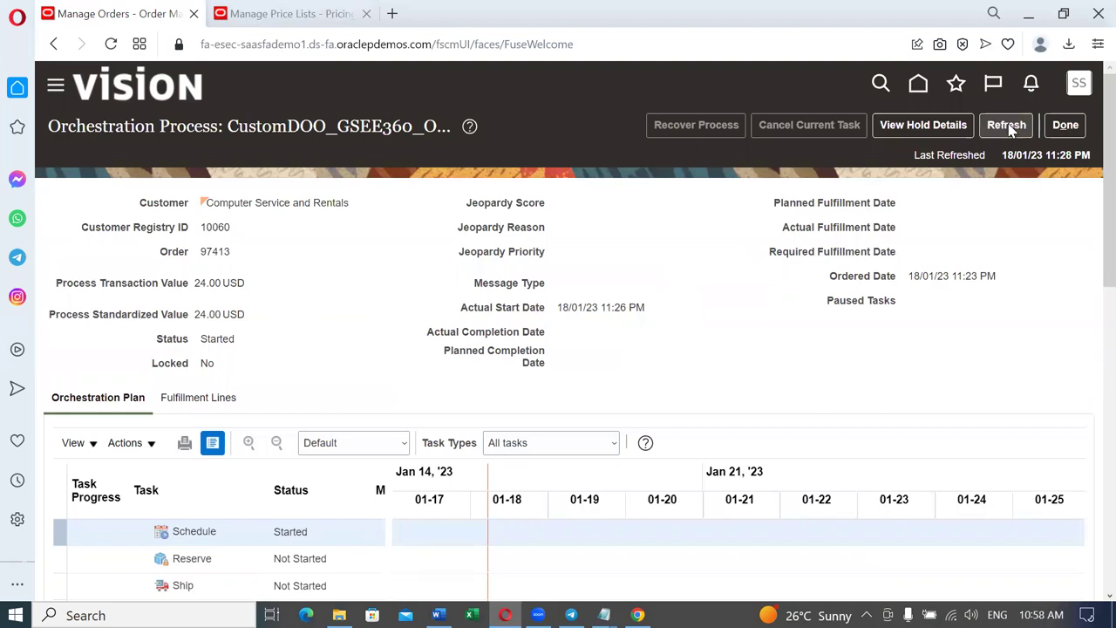
left_click(1010, 129)
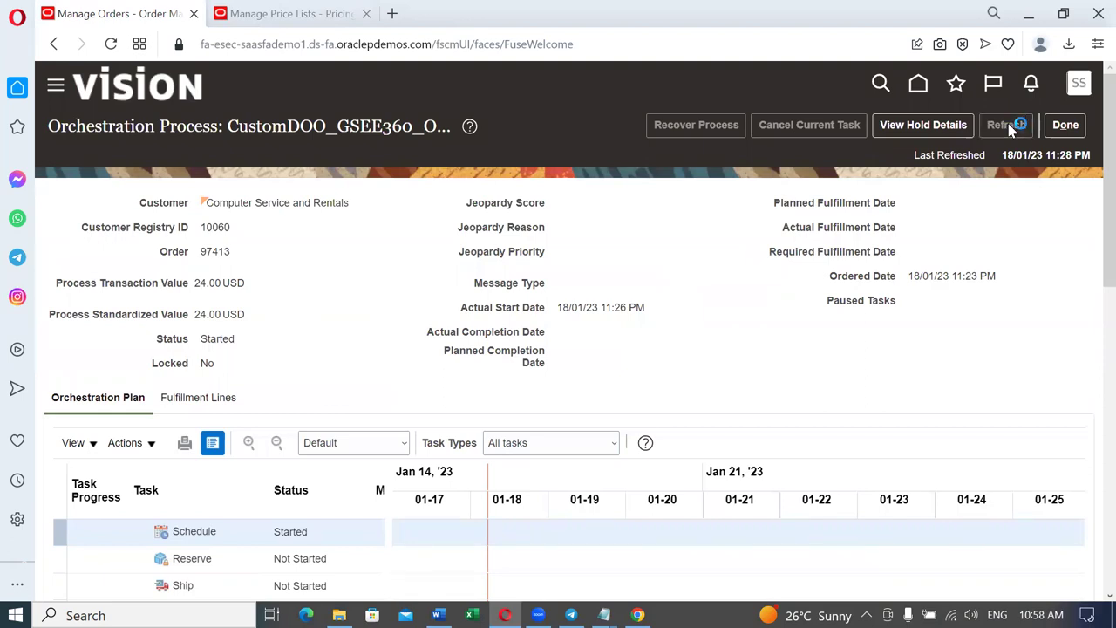
left_click(1009, 128)
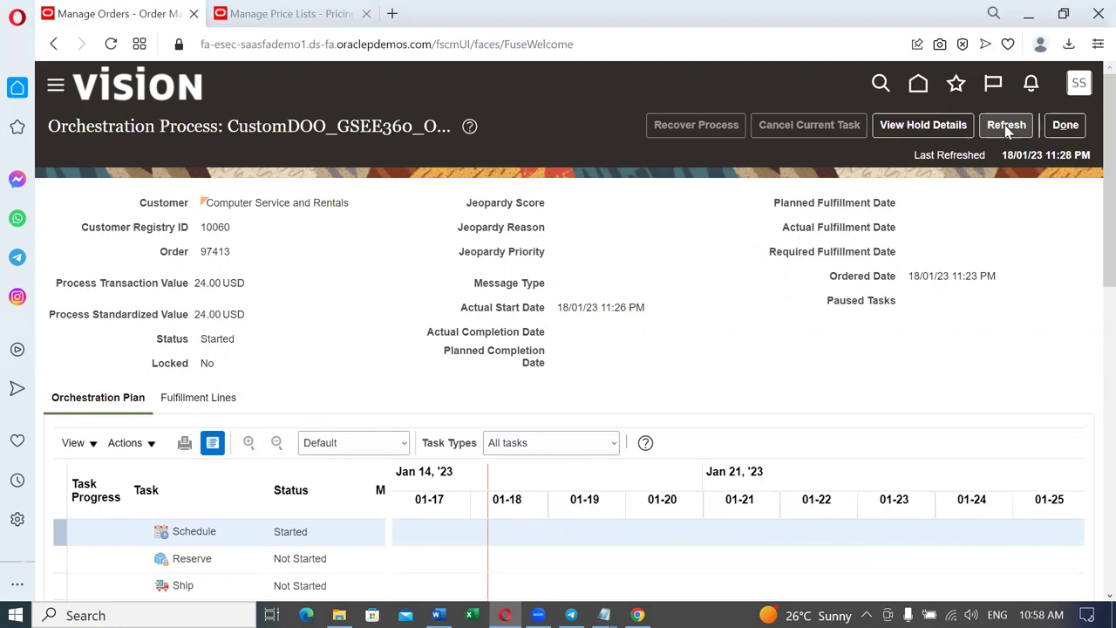
Step: Keep refreshing the order's orchestration process and check the Schedule, Reserve, Ship, Asset Management and Invoice tasks for progress
left_click(1007, 128)
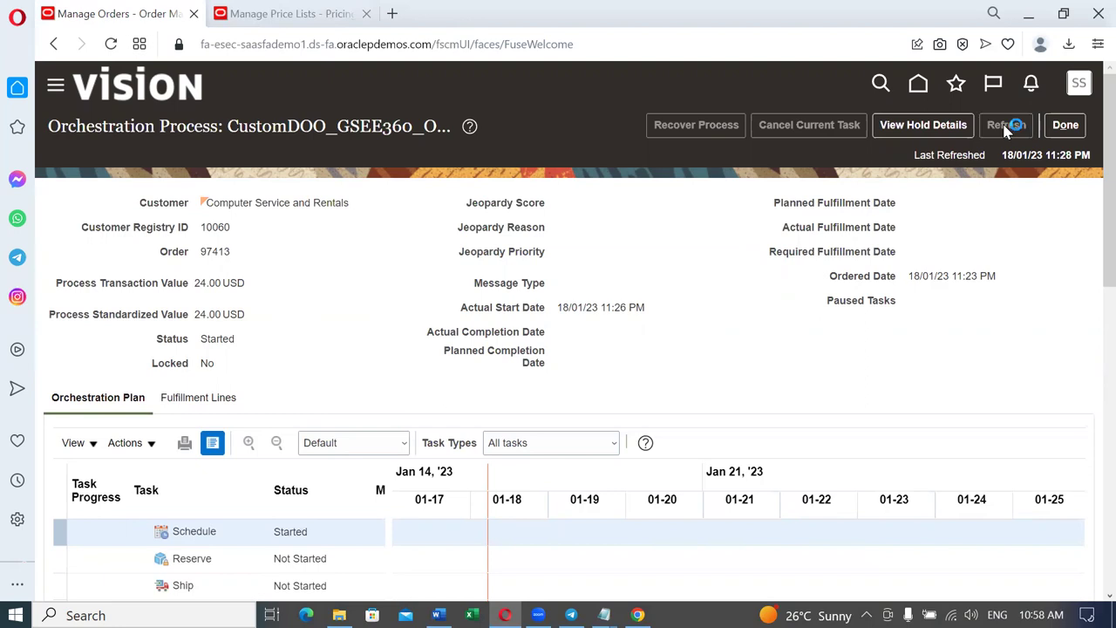
left_click(1006, 129)
left_click(1007, 128)
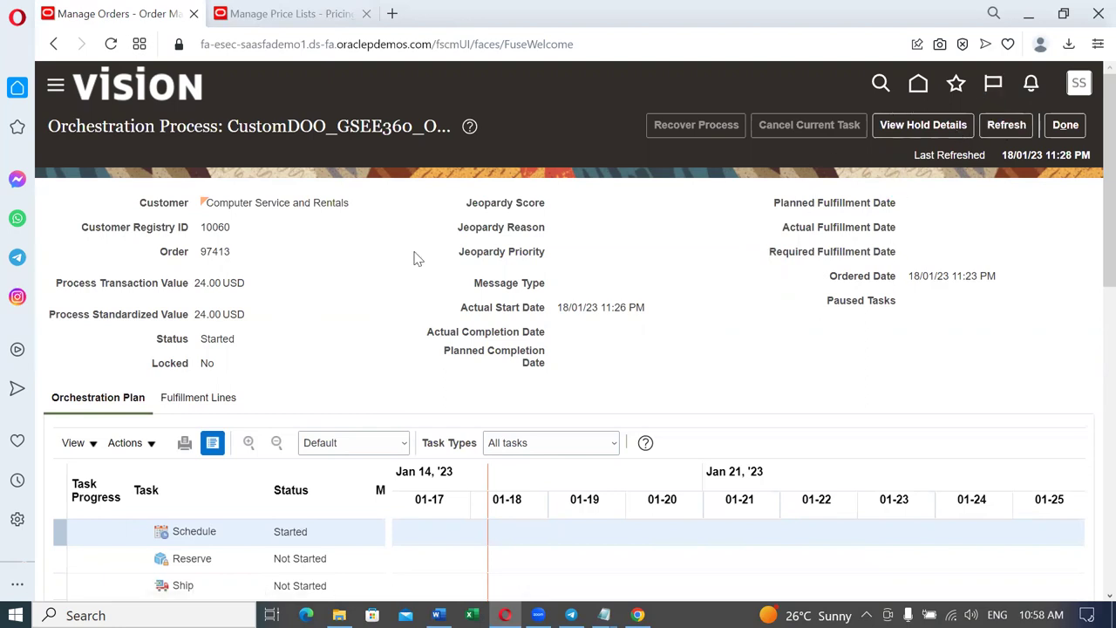
scroll(299, 327, "down", 2)
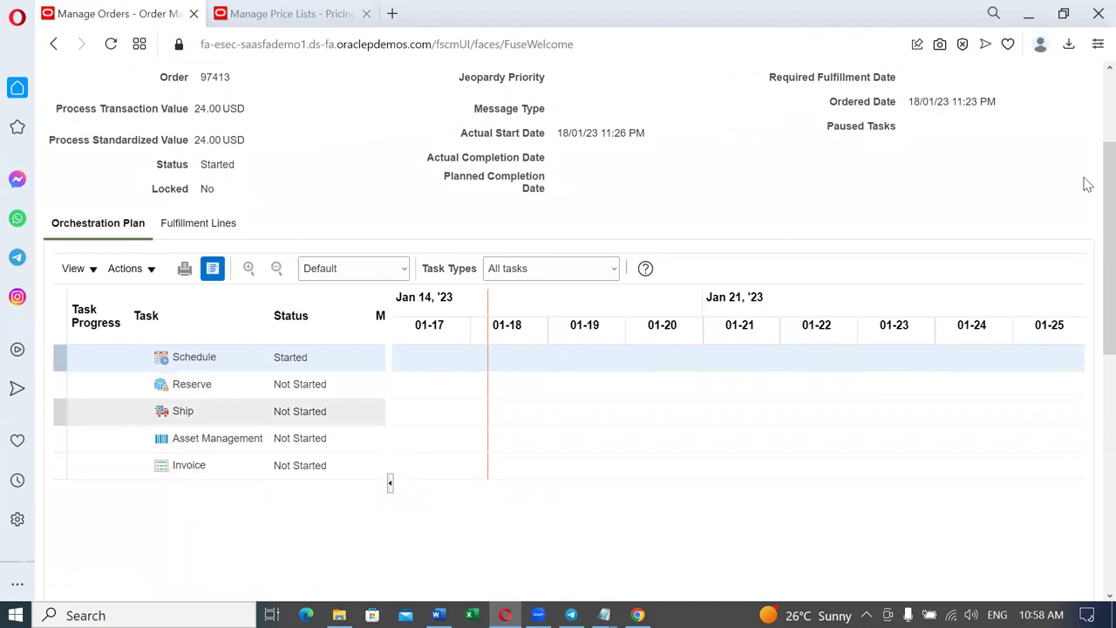
scroll(1071, 170, "up", 2)
left_click(1005, 125)
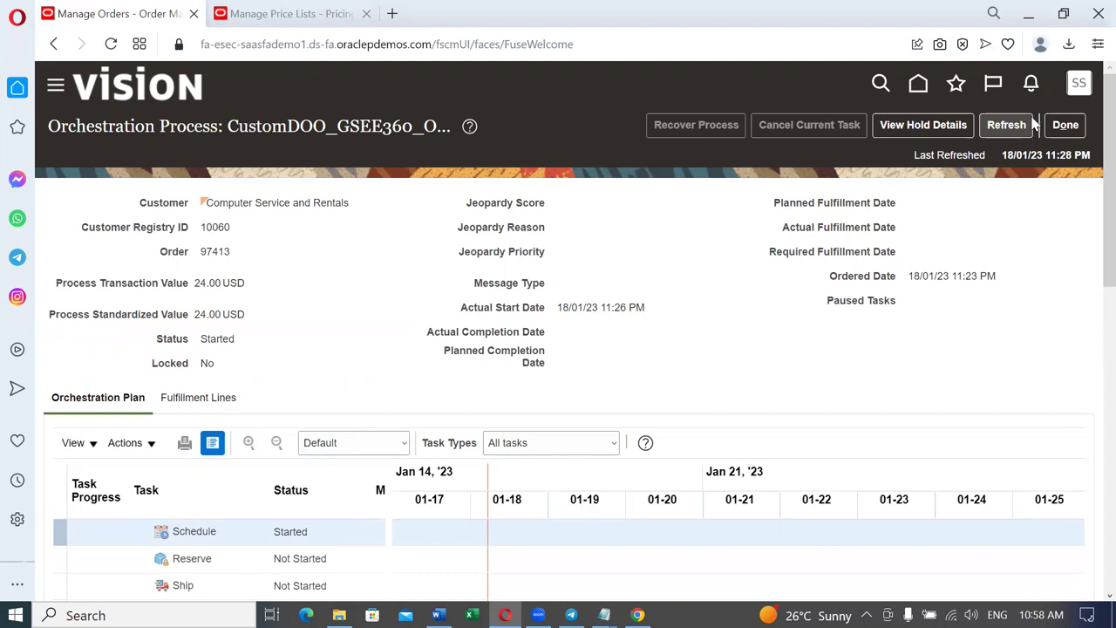
left_click(1017, 129)
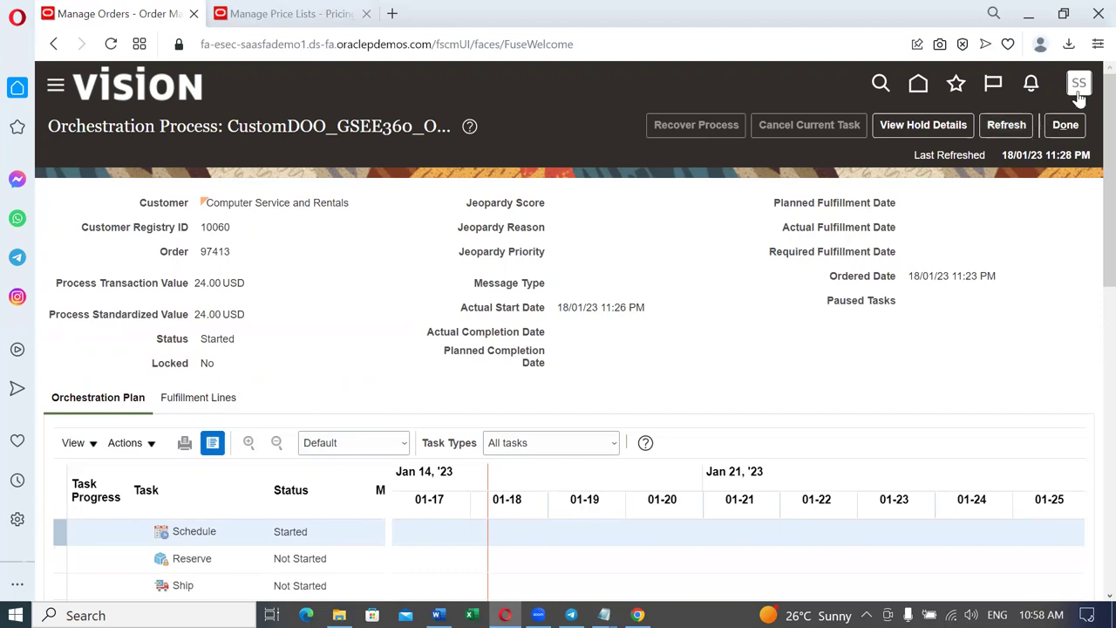
left_click(1021, 128)
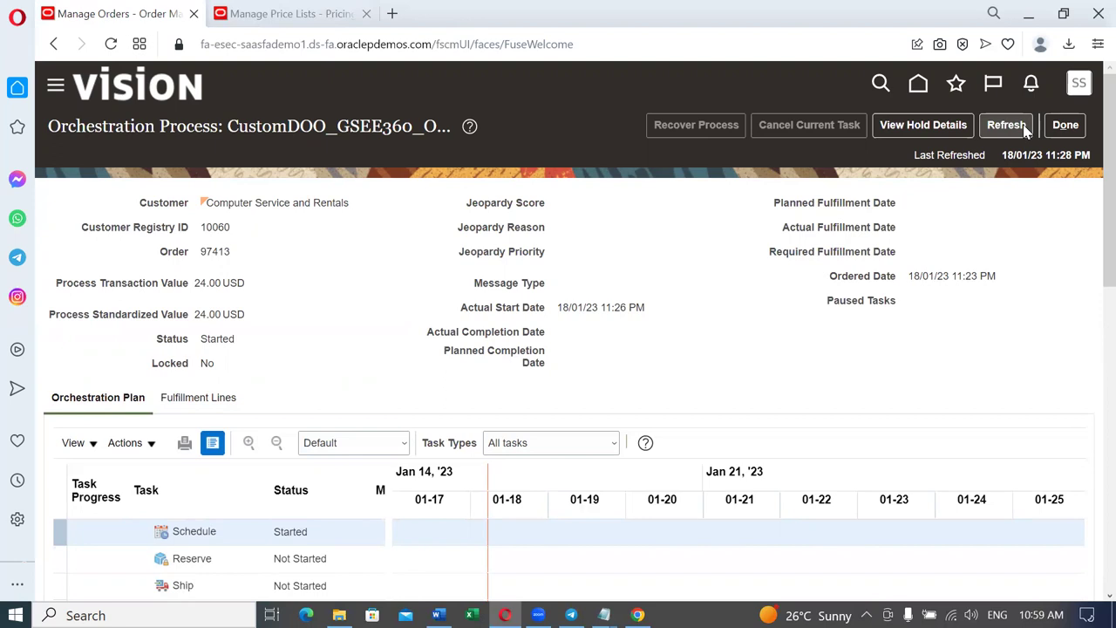
left_click(1026, 129)
left_click(1026, 129)
left_click(1025, 129)
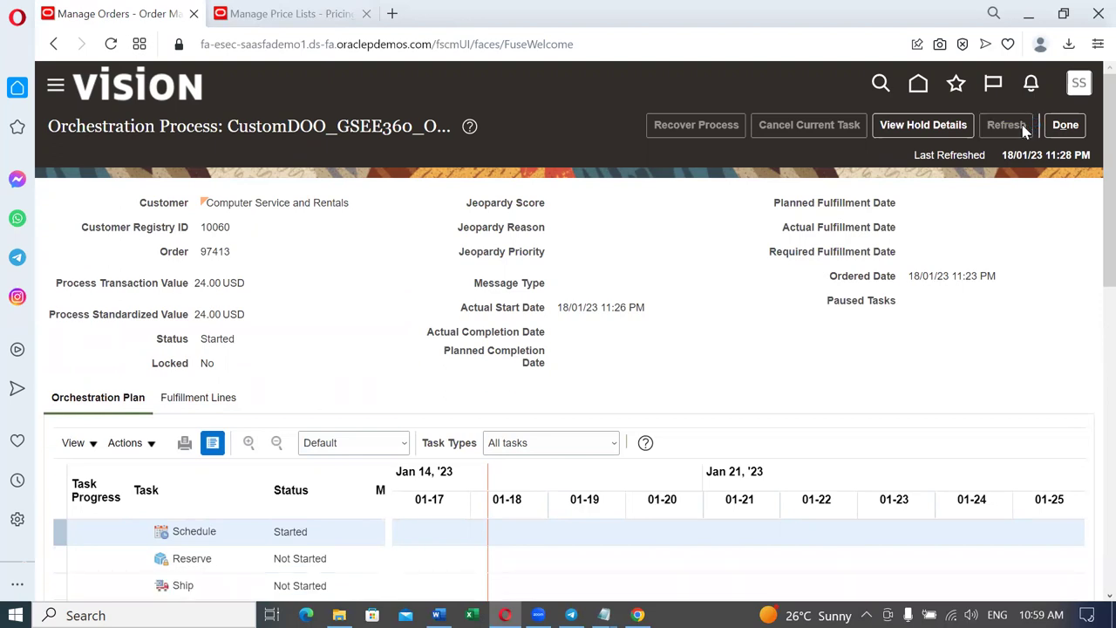
left_click(1026, 129)
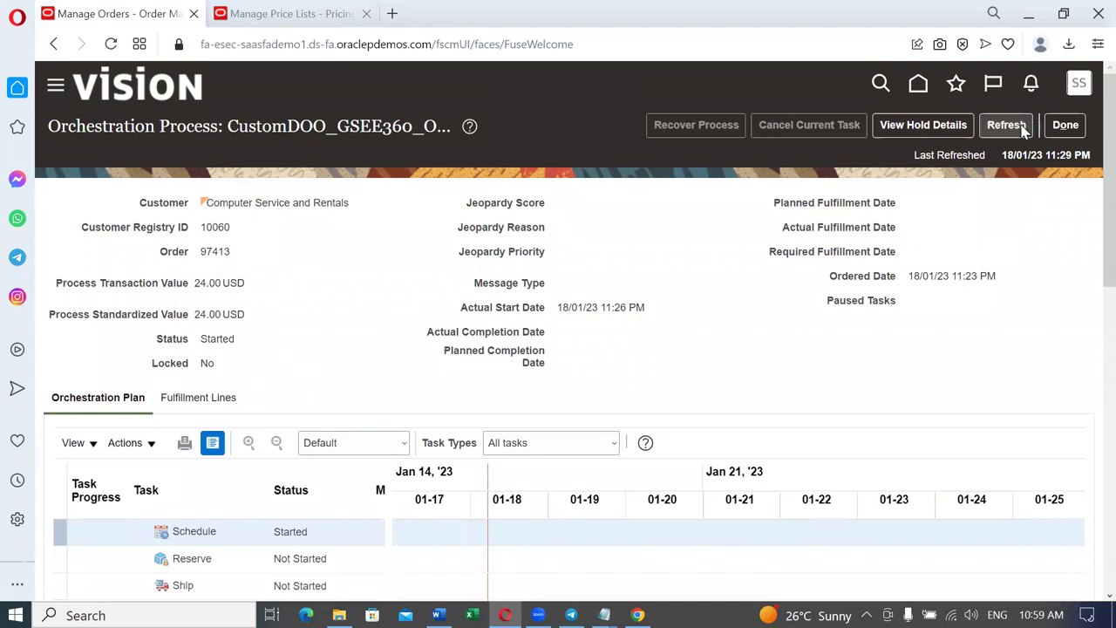
left_click(1025, 129)
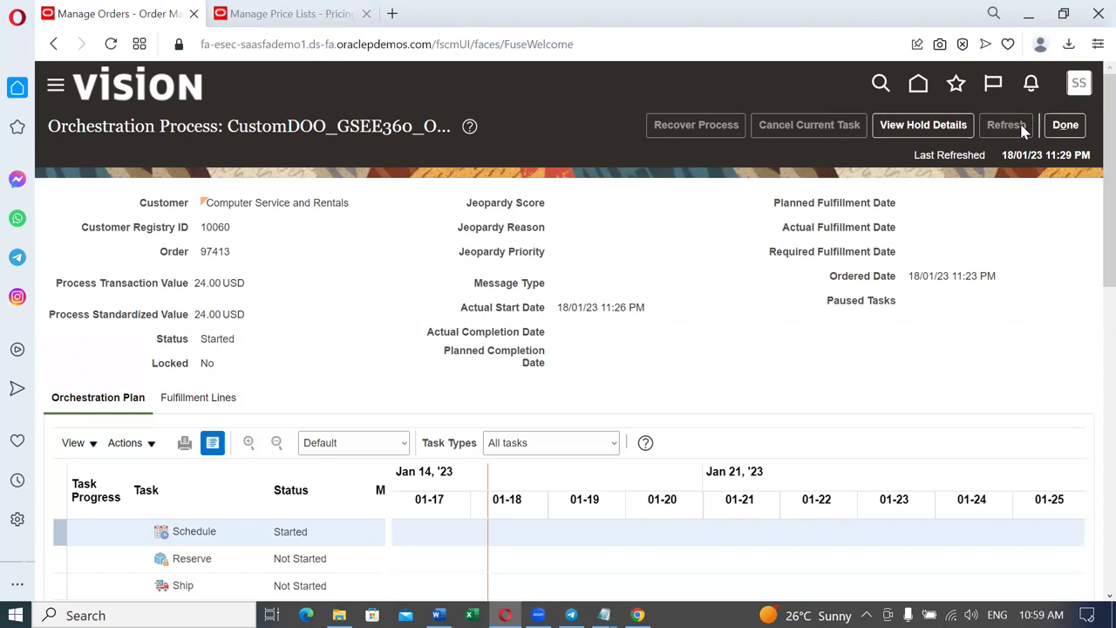
left_click(1026, 129)
left_click(1026, 128)
left_click(1026, 129)
left_click(1026, 129)
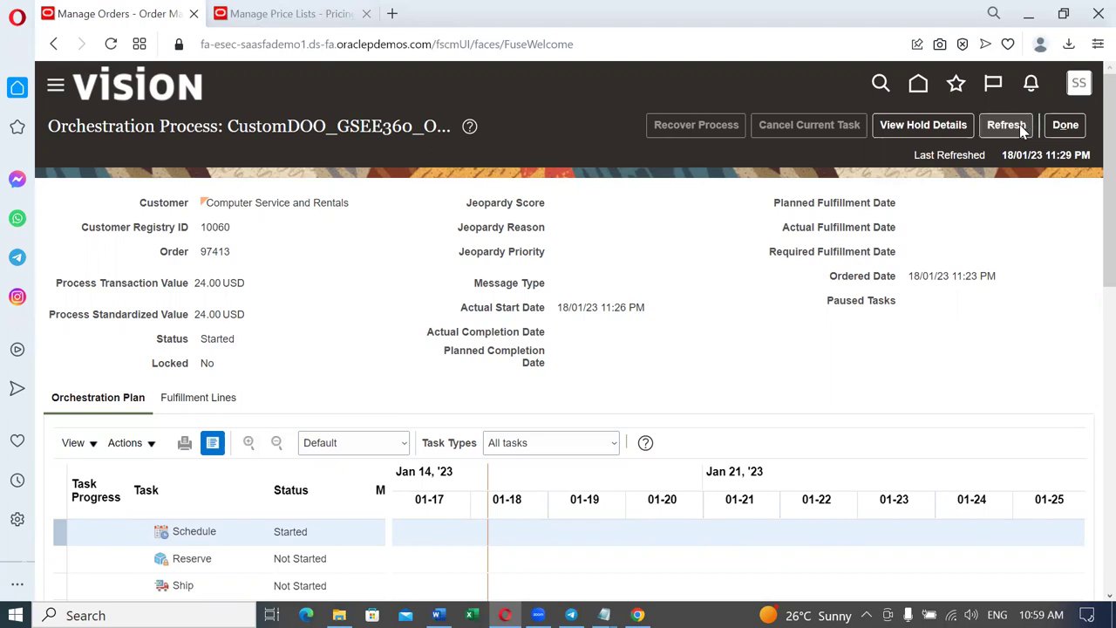
left_click(1025, 128)
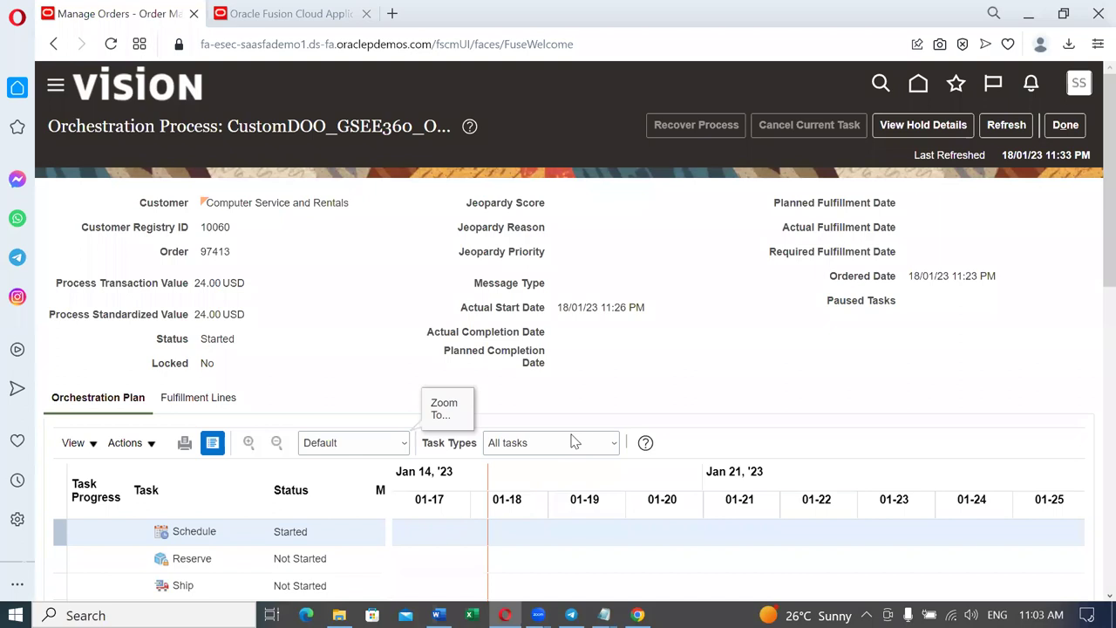
Step: Examine the Procurement quick actions and apps on the home page in the other browser tab
key("ctrl+Tab")
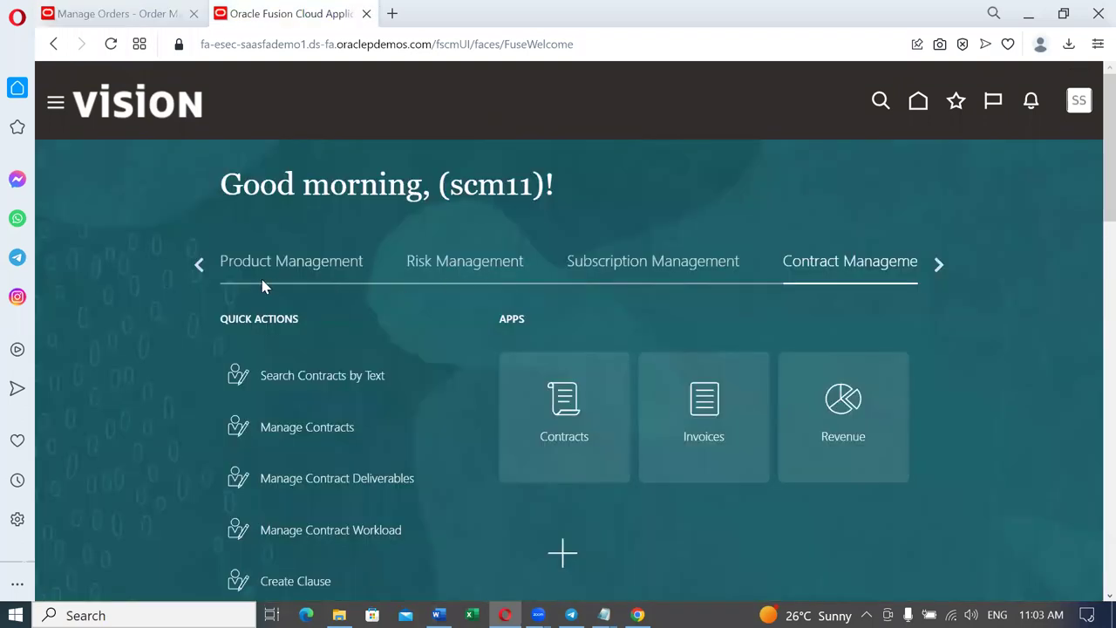
left_click(199, 262)
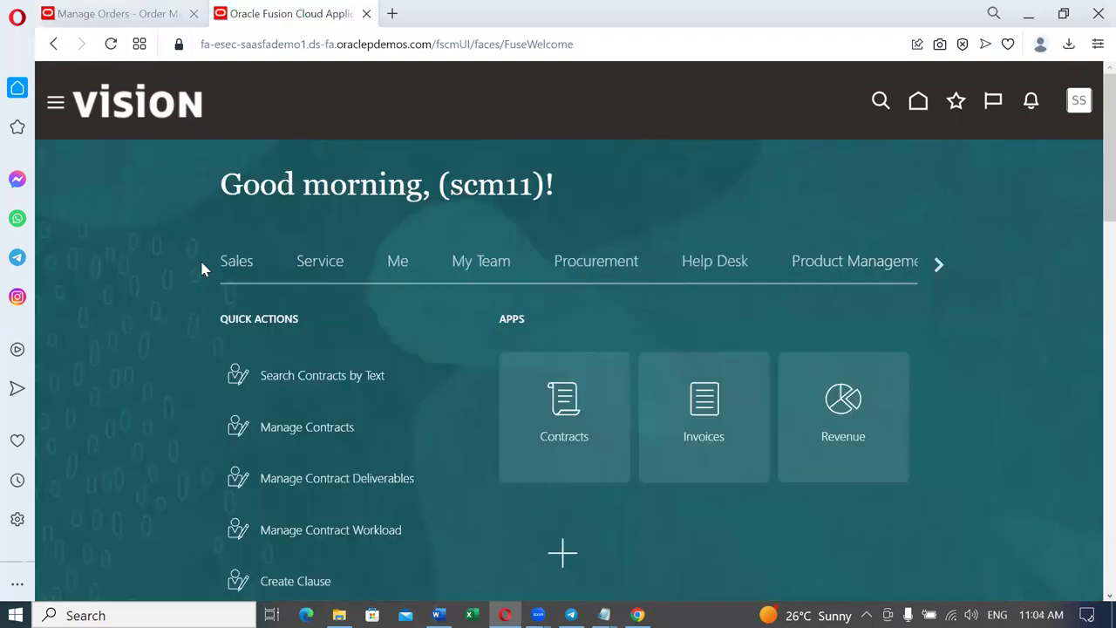
left_click(608, 270)
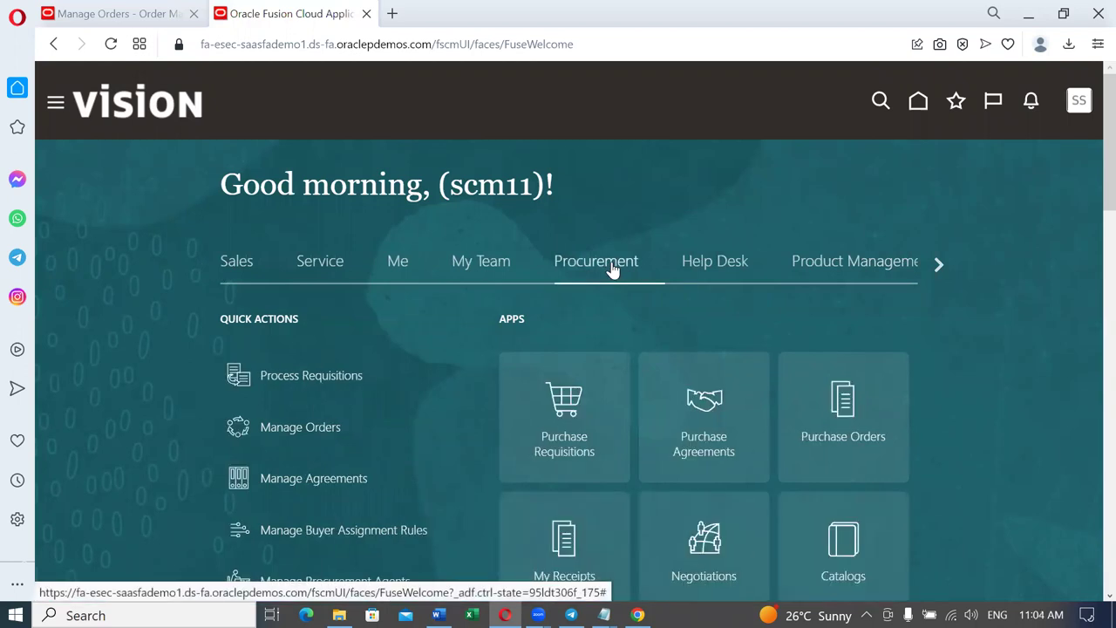
scroll(1090, 458, "down", 2)
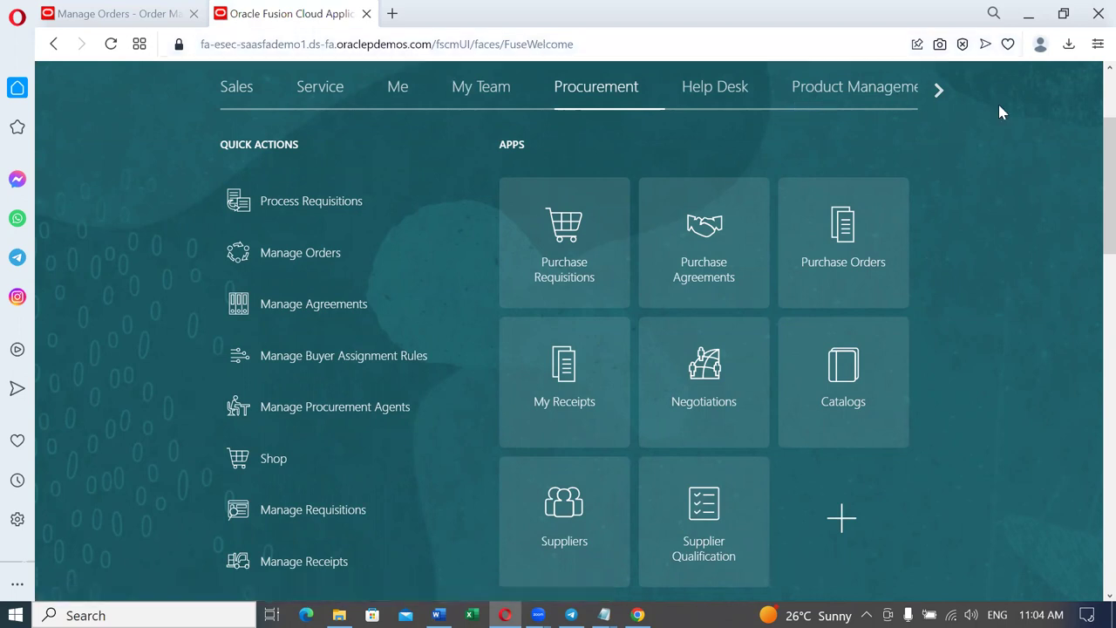
Step: Enable the Terms Library app in the Contract Management group of the home page and save the app selection
left_click(944, 95)
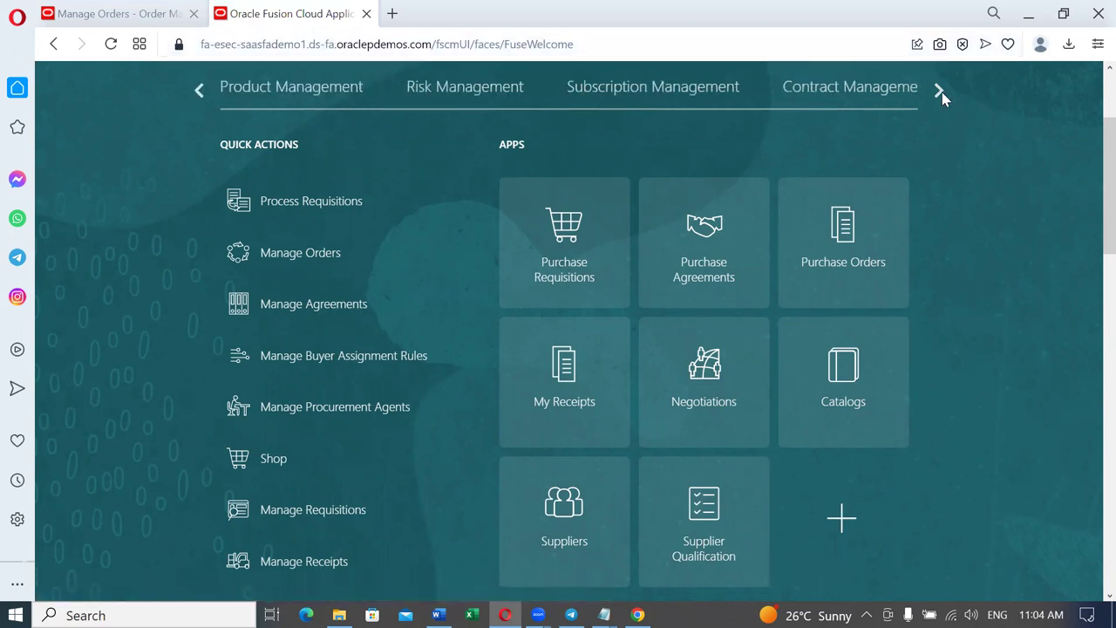
left_click(863, 91)
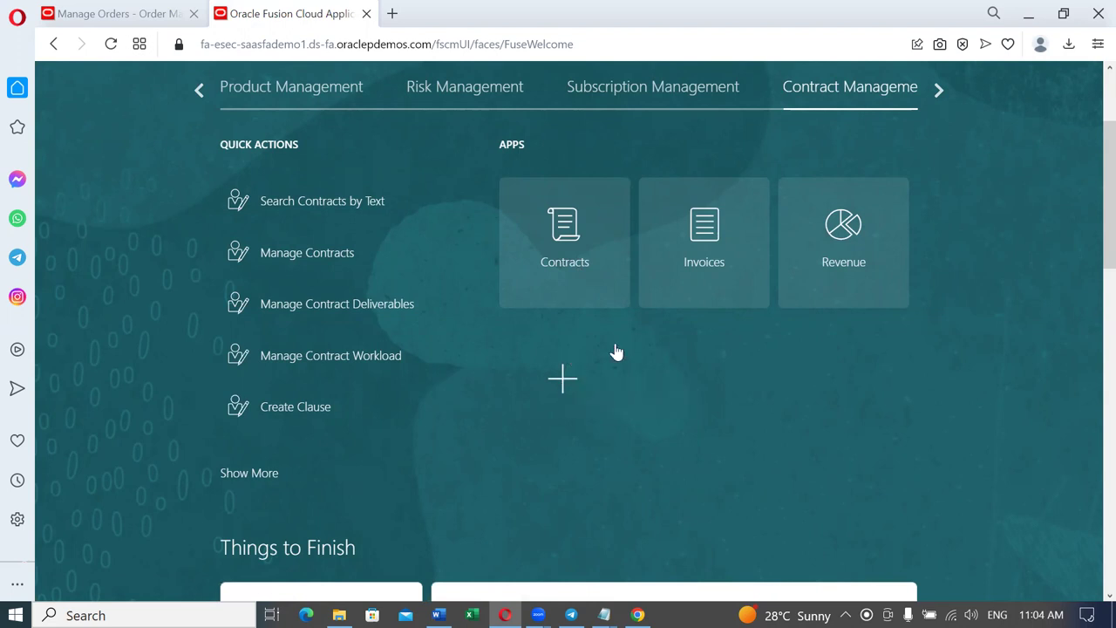
left_click(609, 373)
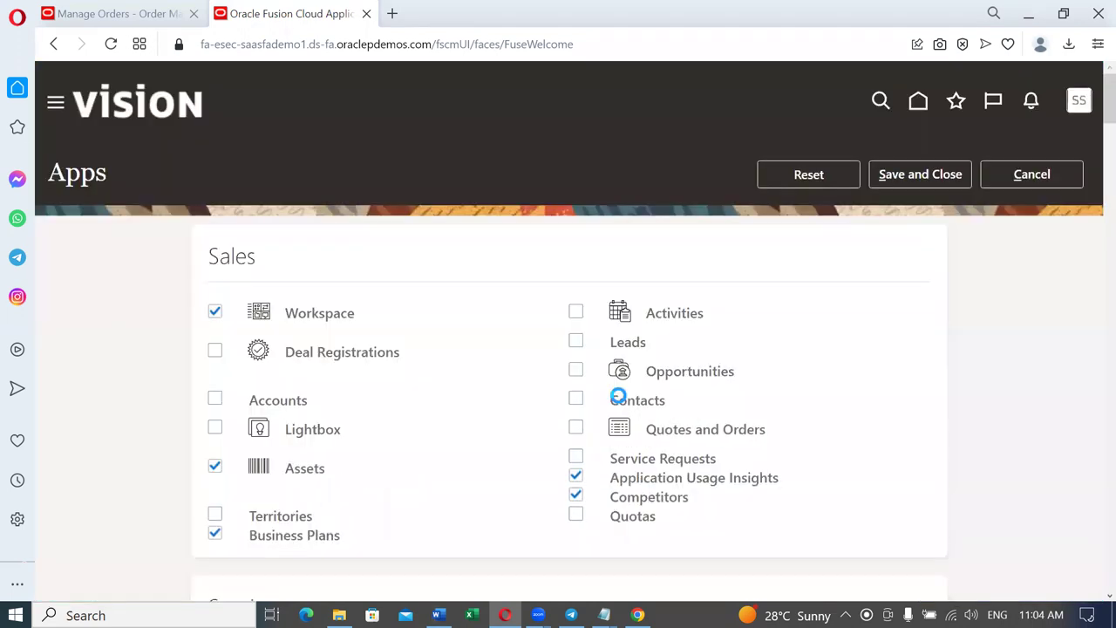
scroll(491, 406, "down", 8)
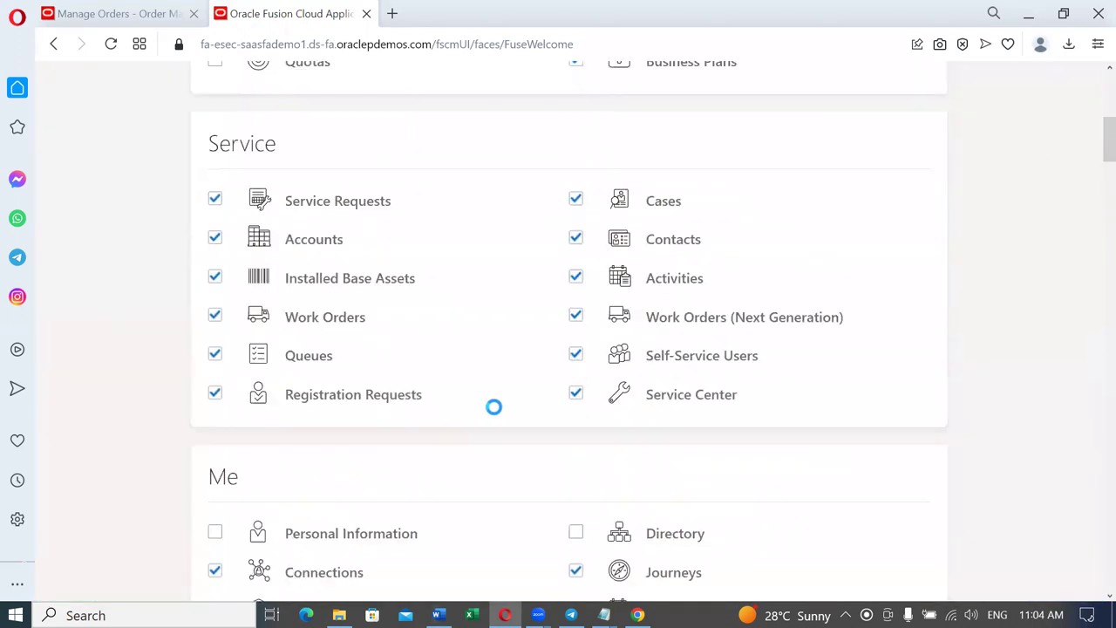
scroll(498, 408, "down", 6)
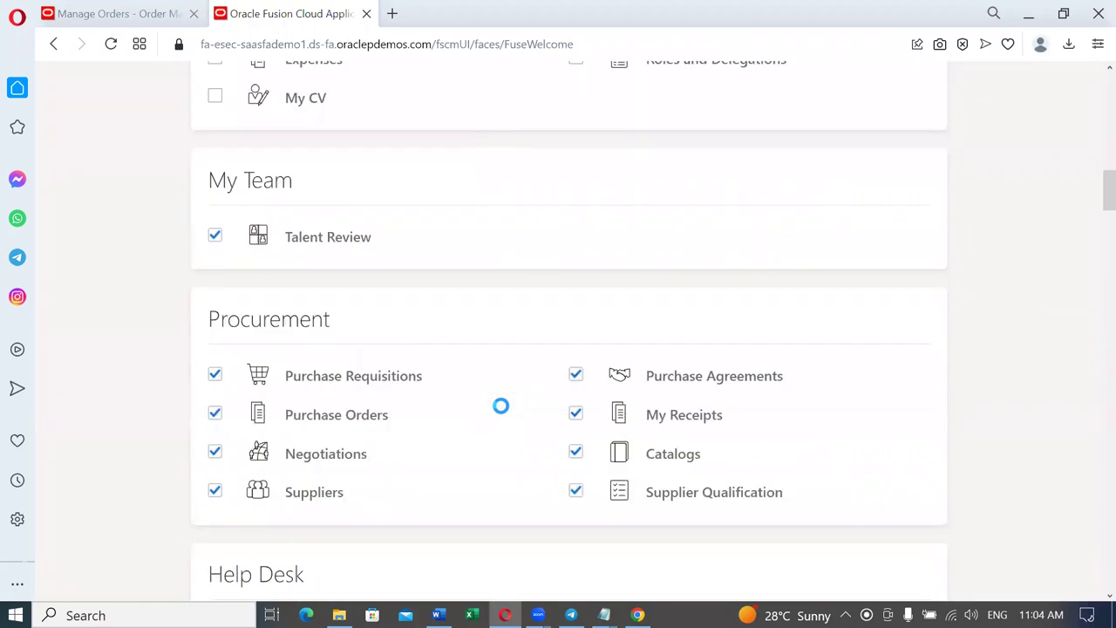
scroll(501, 406, "down", 2)
scroll(501, 403, "down", 3)
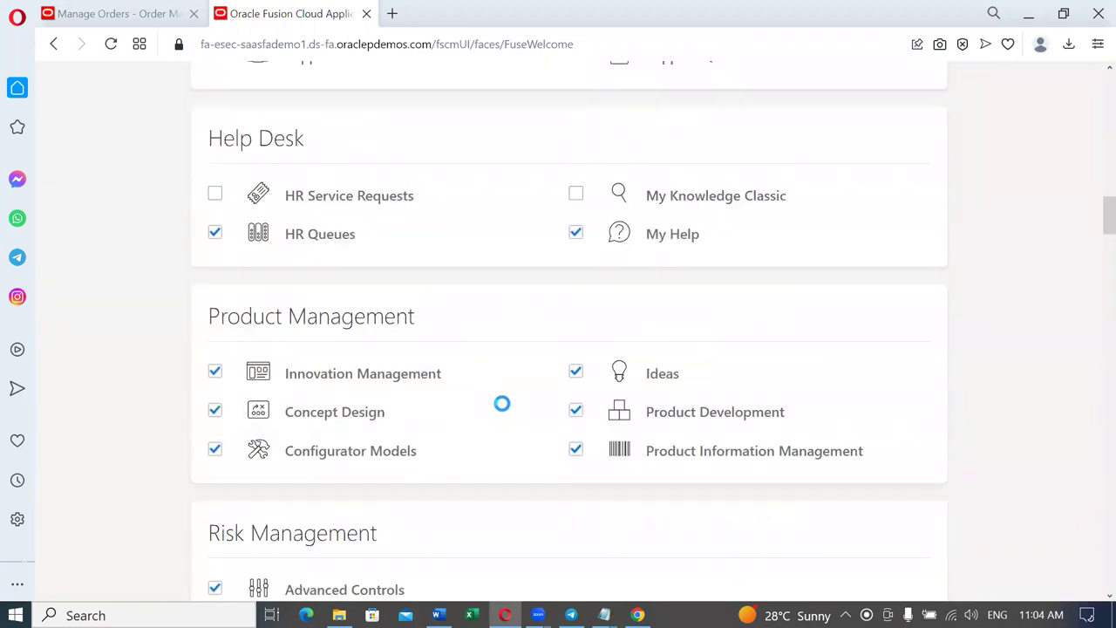
scroll(503, 405, "down", 5)
scroll(505, 406, "down", 2)
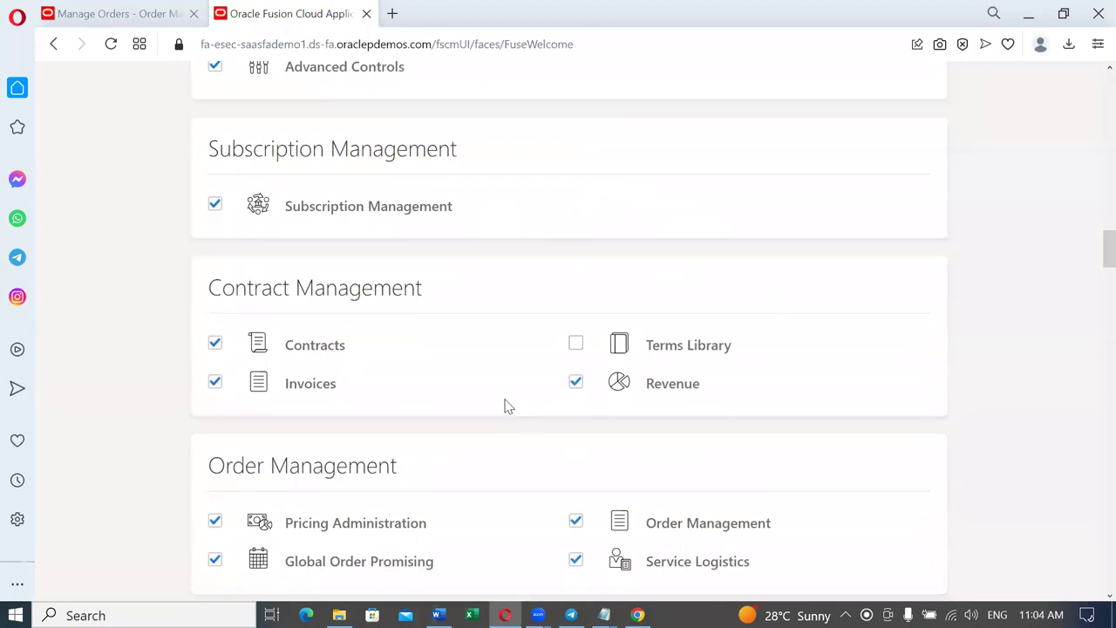
left_click(575, 346)
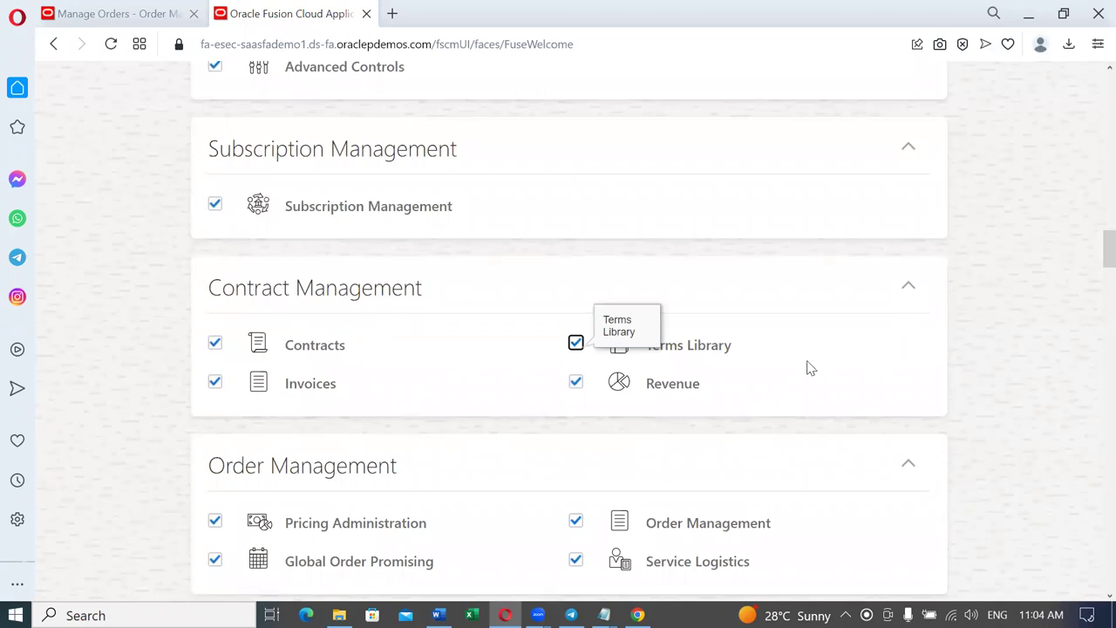
scroll(1051, 344, "up", 15)
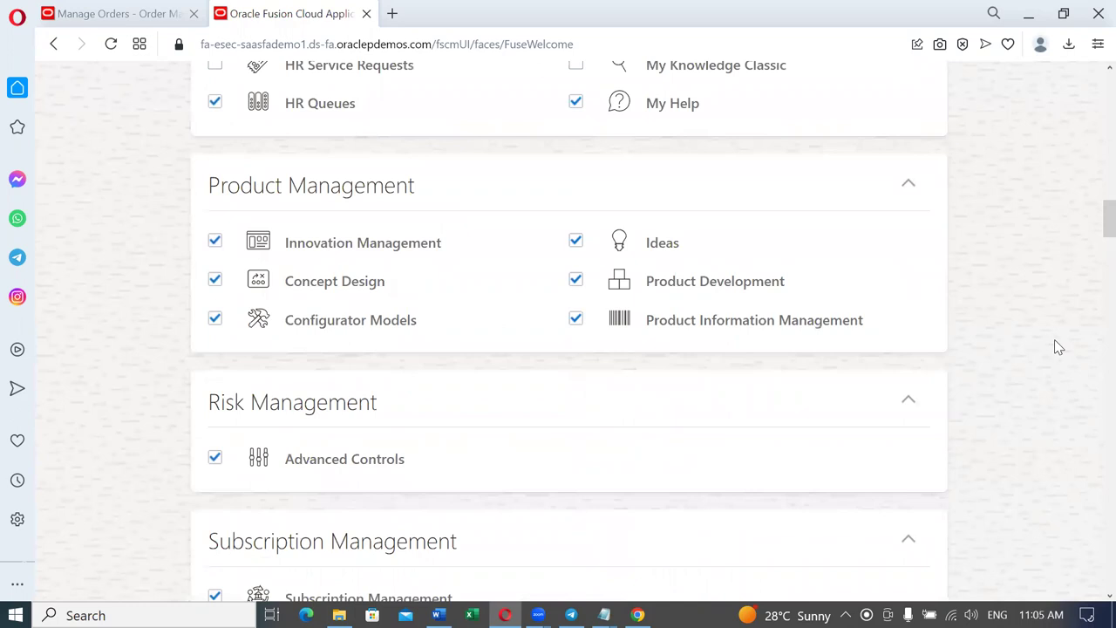
scroll(1081, 338, "up", 8)
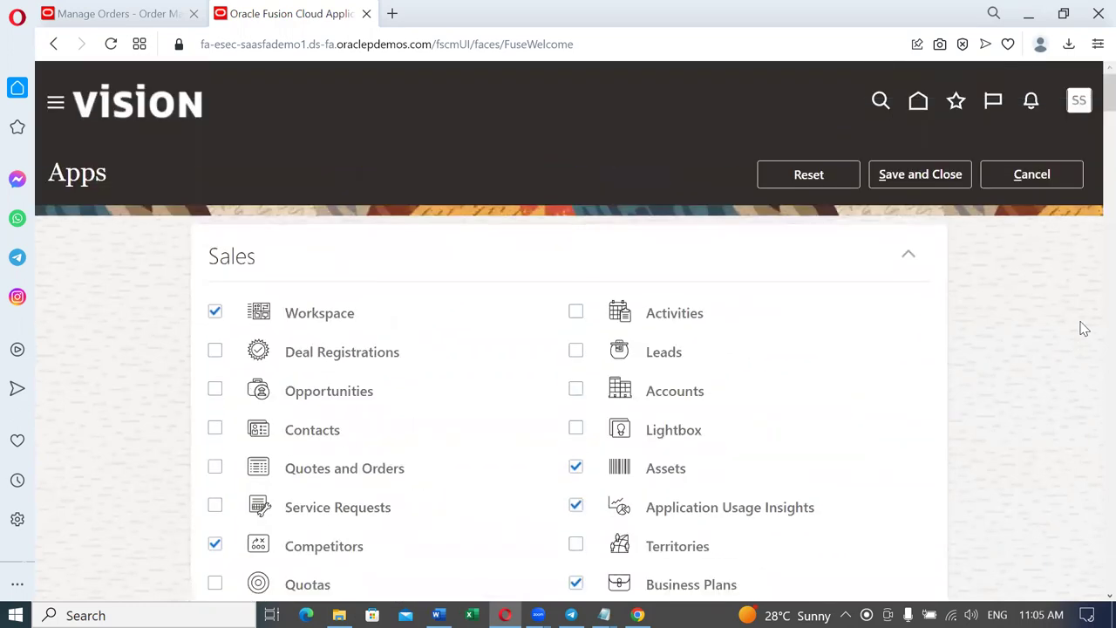
left_click(927, 178)
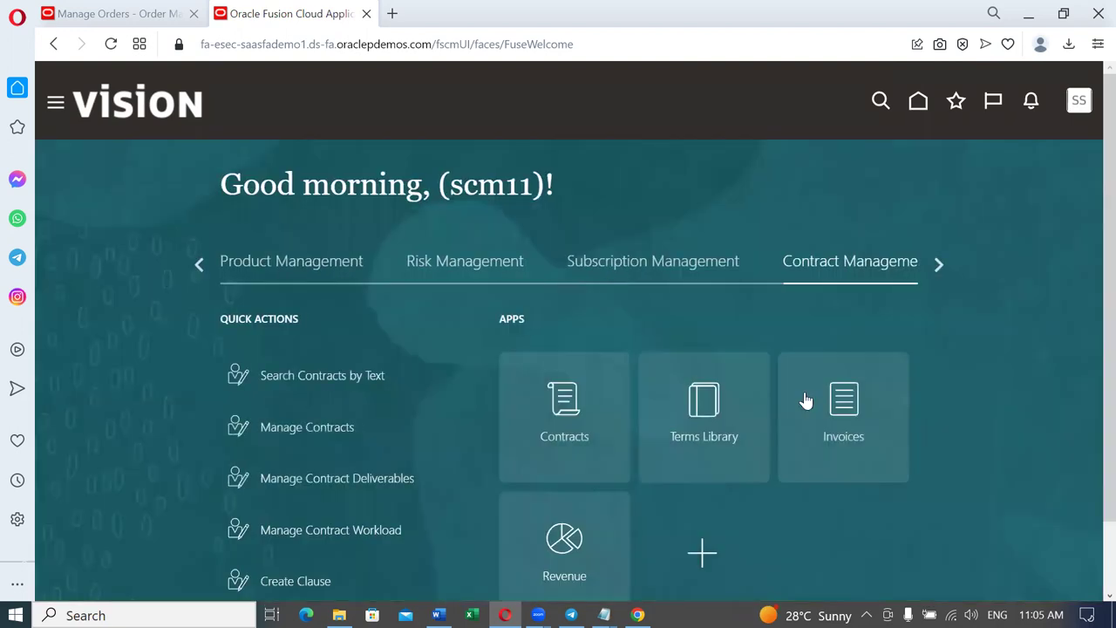
scroll(805, 493, "down", 2)
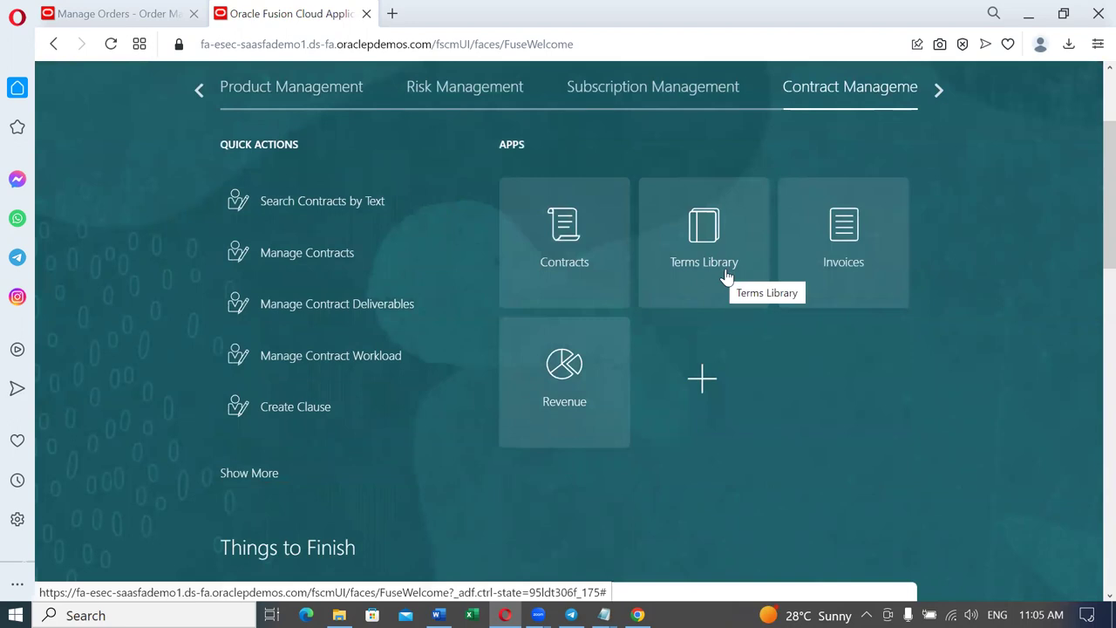
Step: Return to the order's orchestration process and refresh it again to check the task statuses
left_click(154, 13)
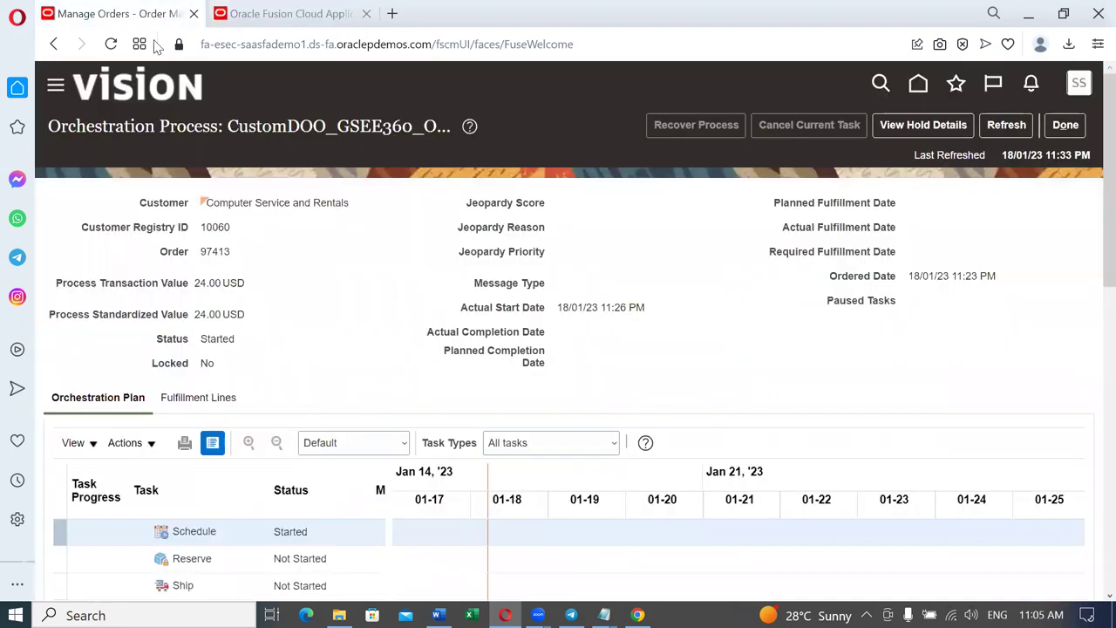
left_click(1006, 125)
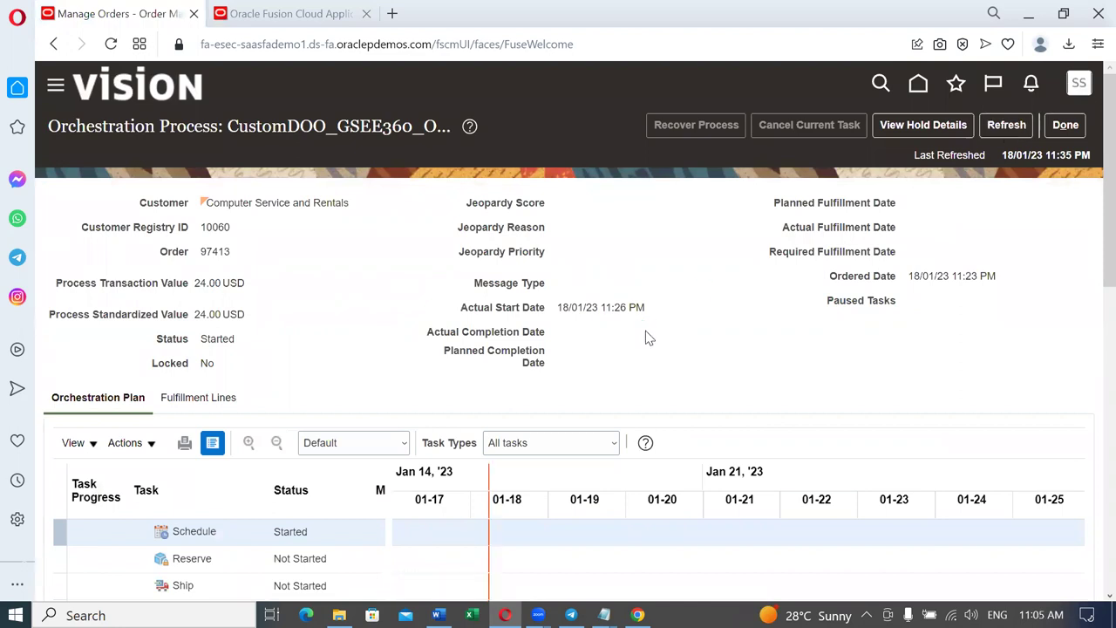
left_click(1016, 126)
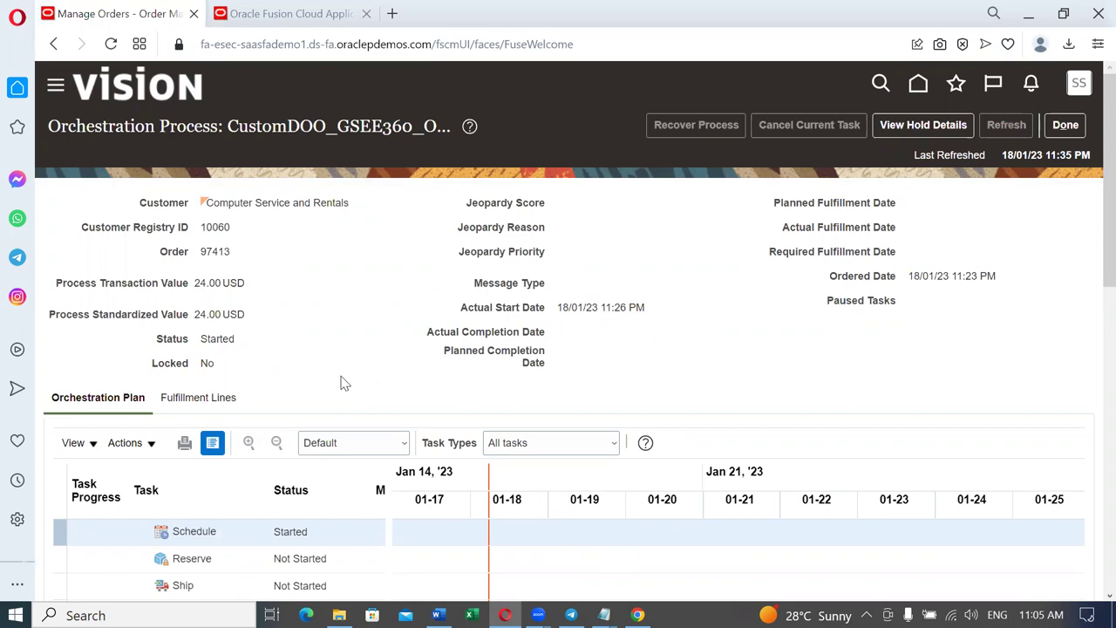
Step: Copy only the host part, fa-esec-saasfademo1.ds-fa.oraclepdemos.com, from the orchestration page's web address
left_click(269, 45)
key("Home")
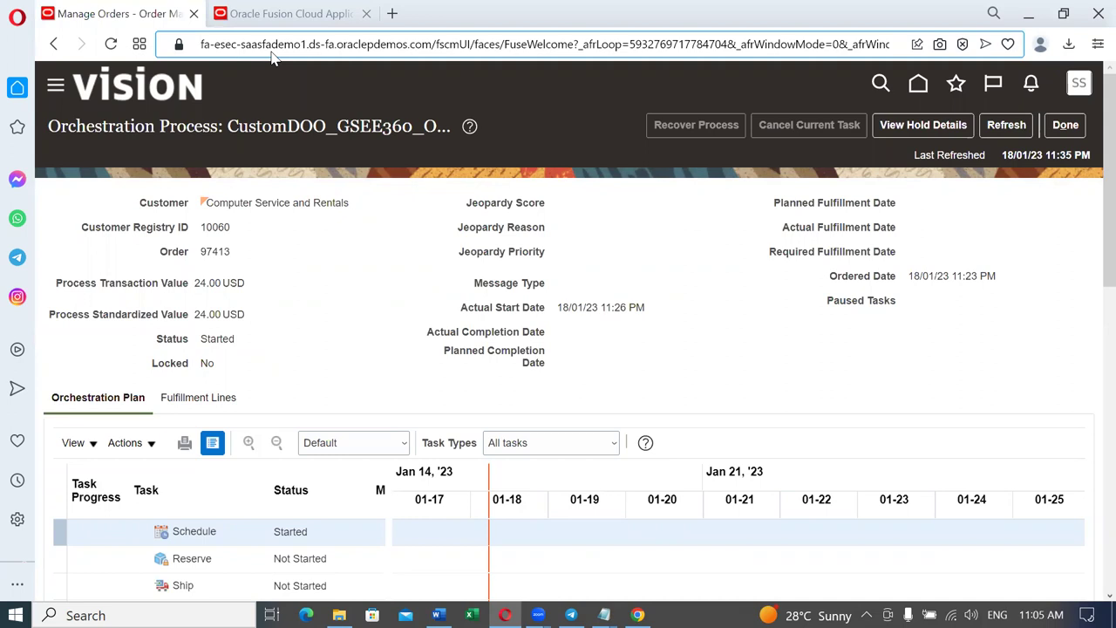
key("shift+Right")
key("shift+Right")
key("shift+Right")
key("shift+Right")
key("shift+Right")
key("shift+Right")
key("shift+Right")
key("shift+Right")
key("shift+Right")
key("shift+Right")
key("shift+Right")
key("shift+Right")
key("shift+Right")
key("shift+Right")
key("shift+Right")
key("shift+Right")
key("shift+Right")
key("shift+Right")
key("shift+Right")
key("shift+Right")
key("ctrl+c")
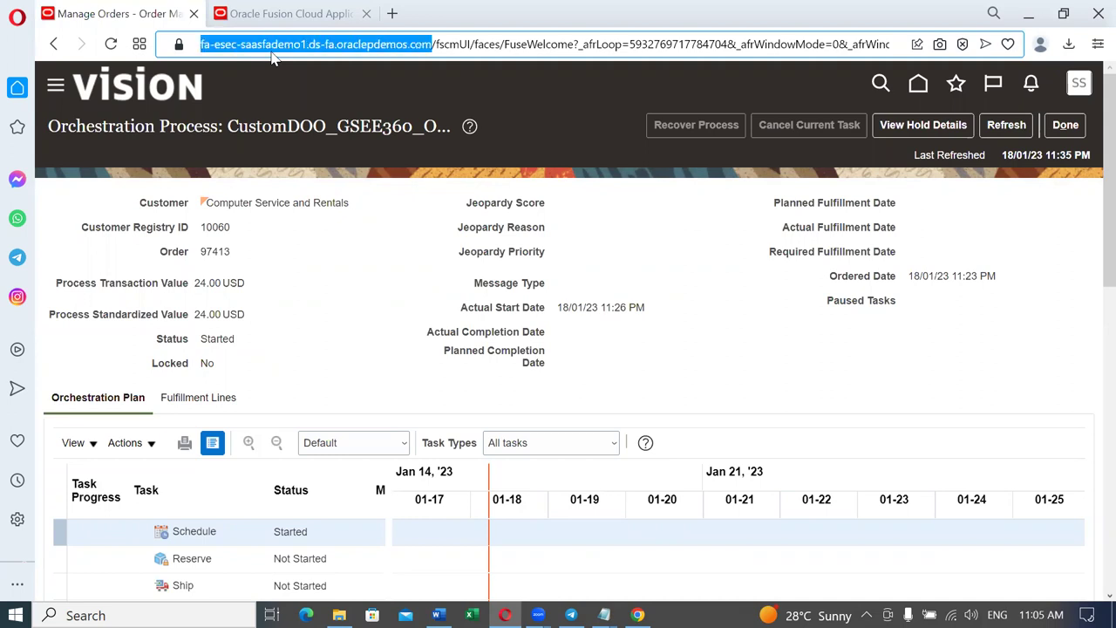
Step: Switch to Microsoft Edge, load the copied host address in a new tab, and dismiss the language preference prompt
left_click(306, 614)
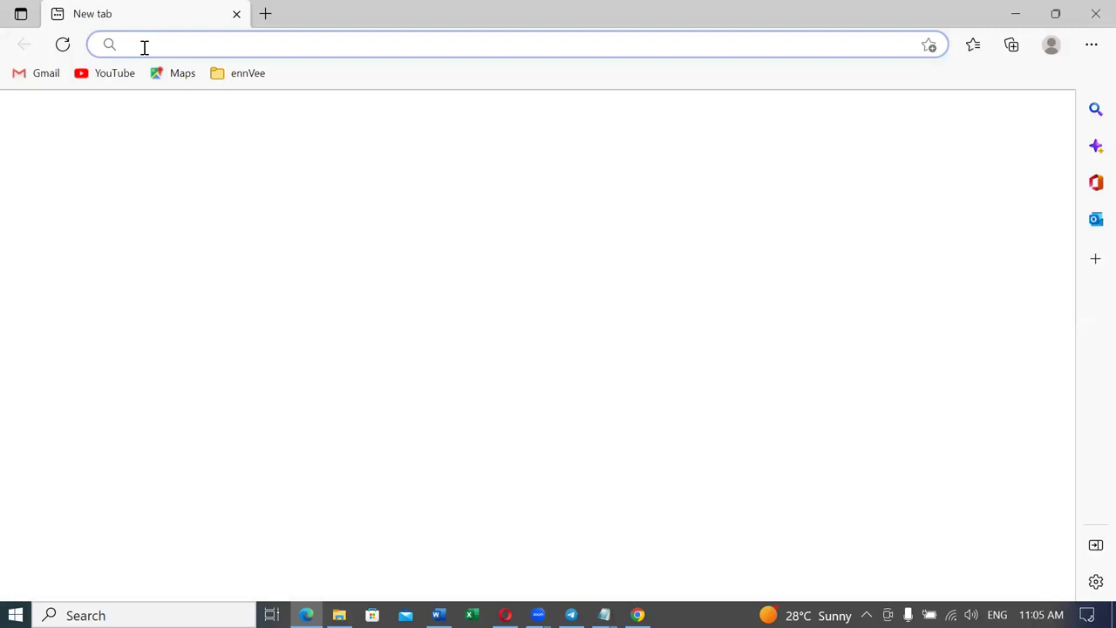
key("ctrl+v")
key("Return")
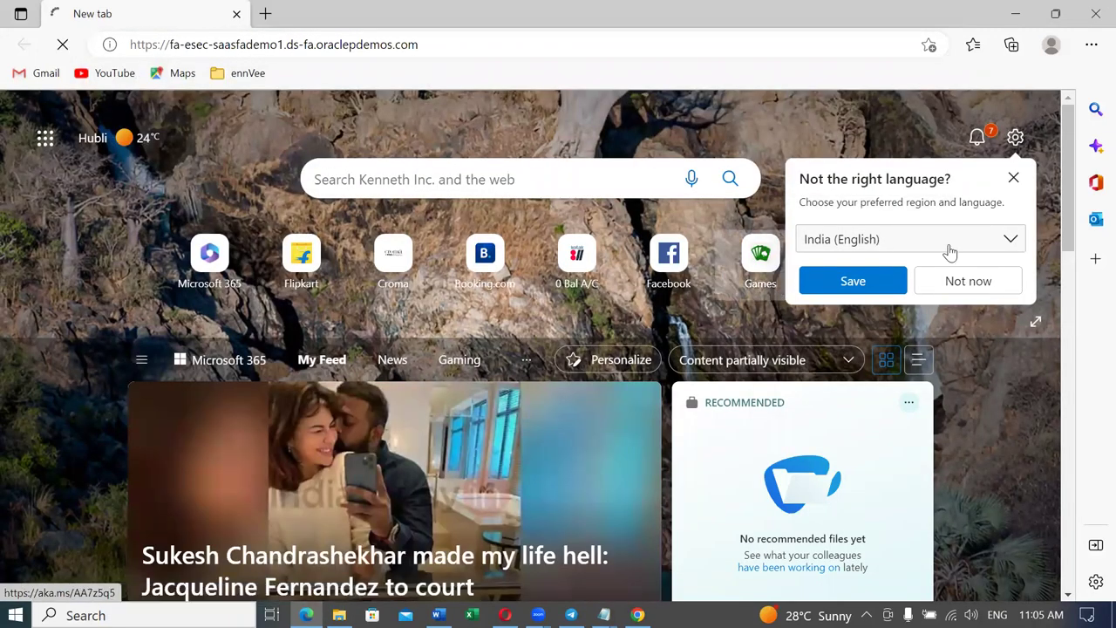
left_click(1014, 178)
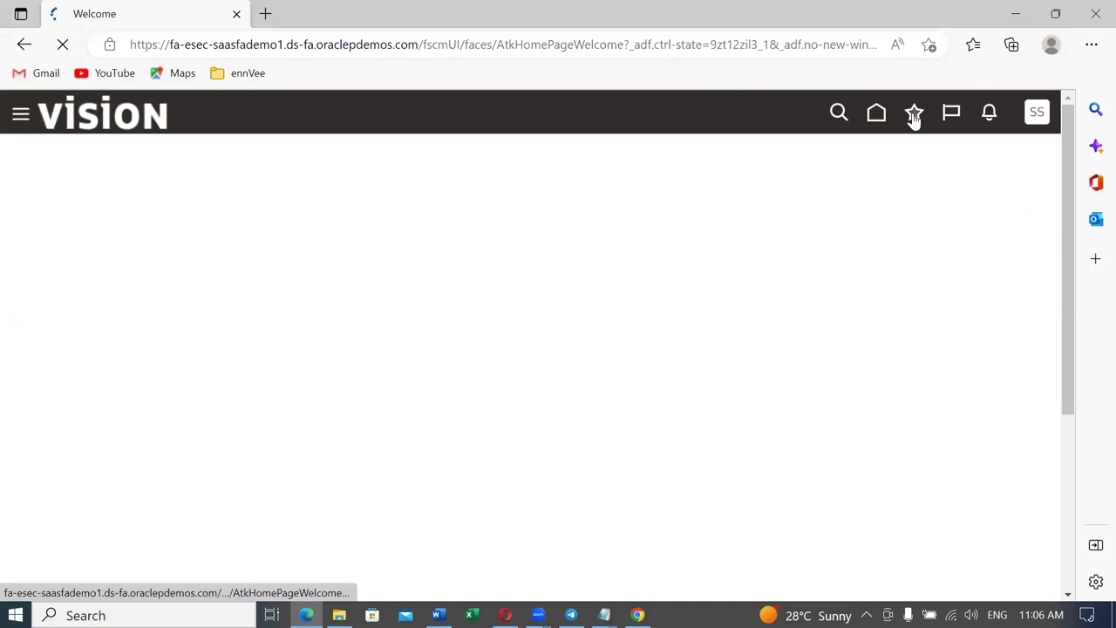
Step: Open Manage Orders from the favorites and find the back-to-back sales order by its order number
left_click(914, 116)
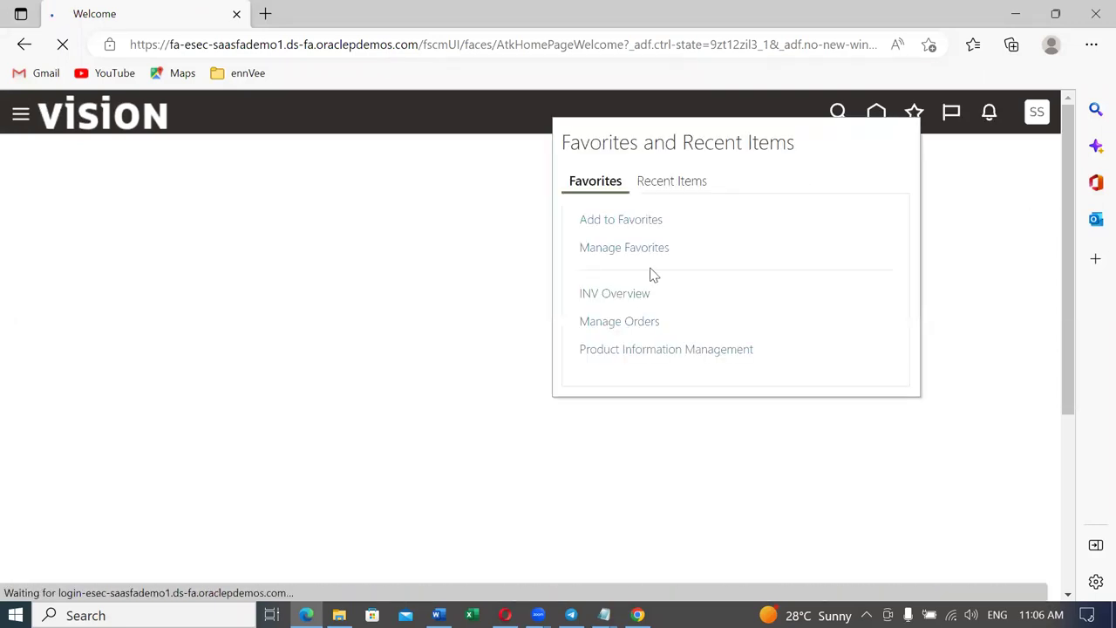
left_click(635, 322)
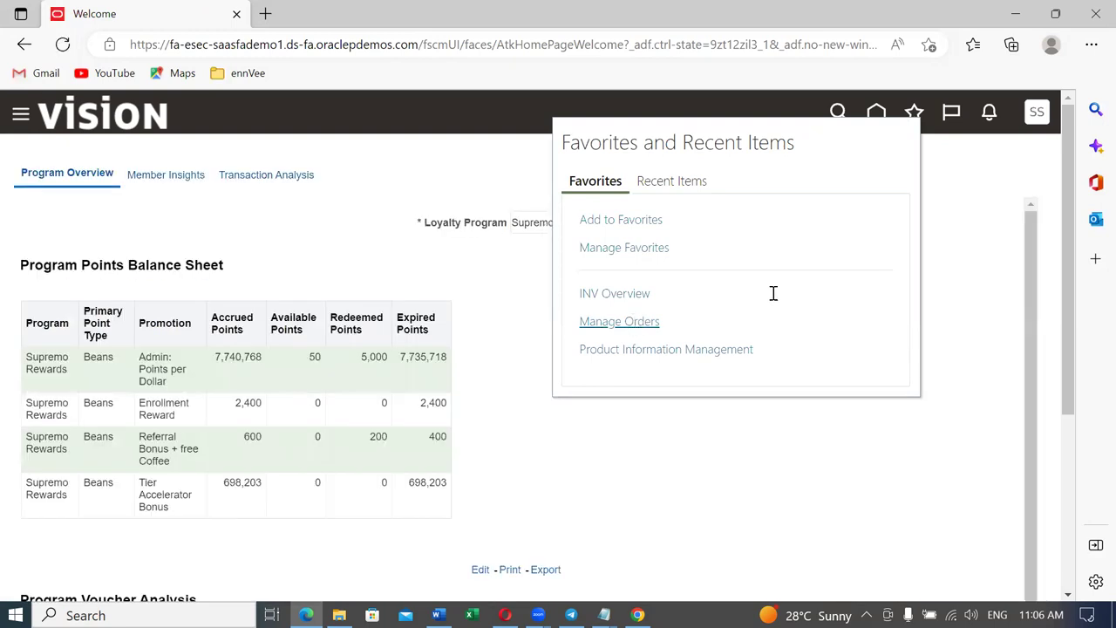
left_click(756, 166)
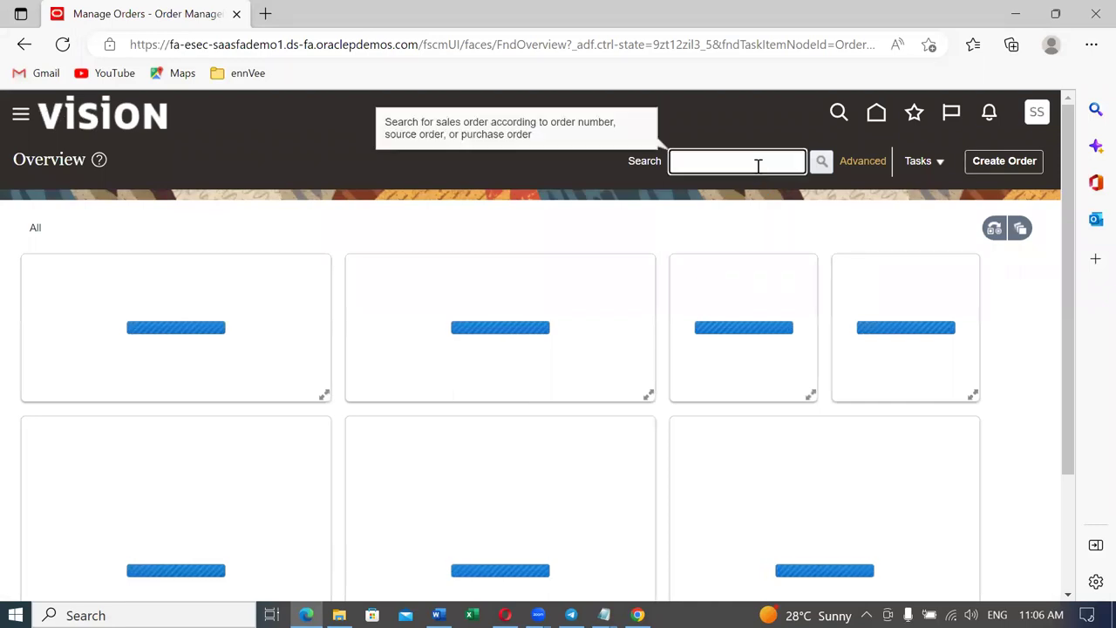
type("97413")
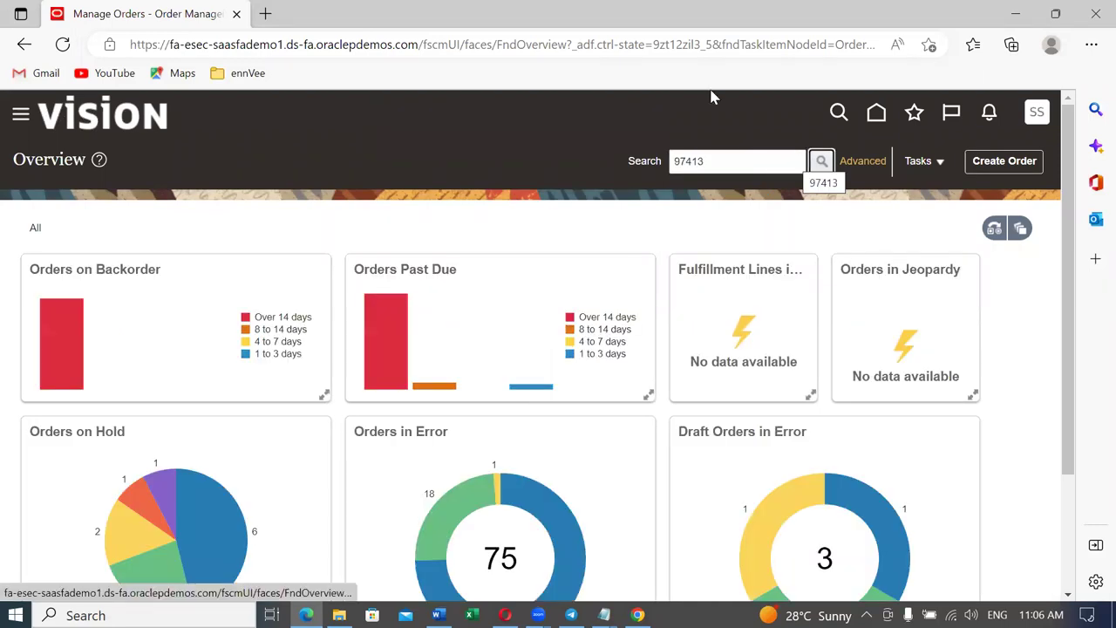
left_click(820, 162)
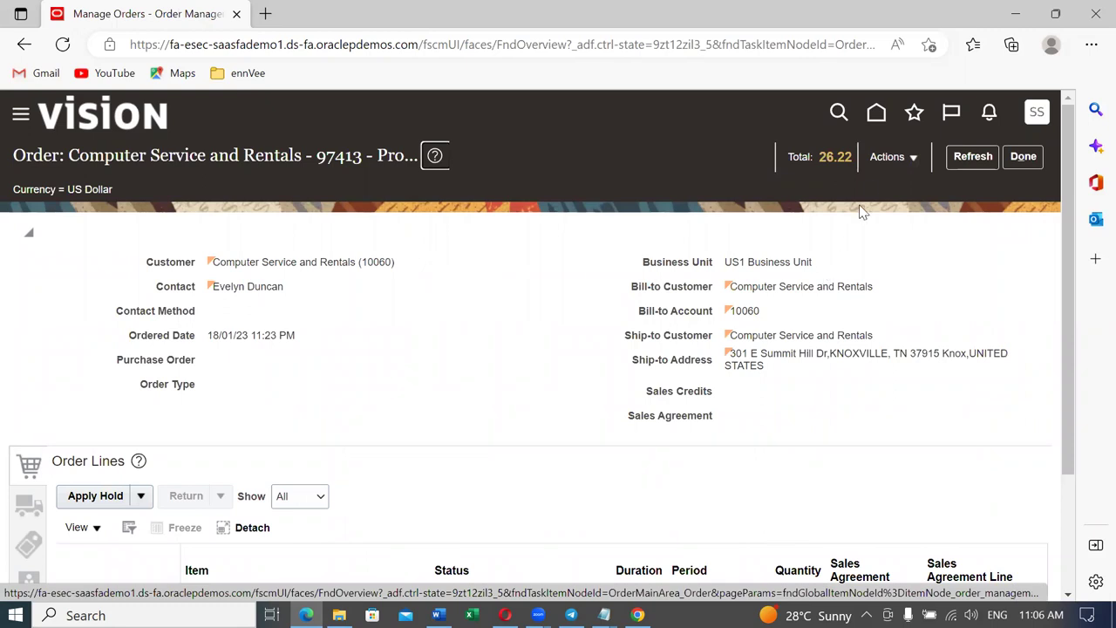
left_click(885, 166)
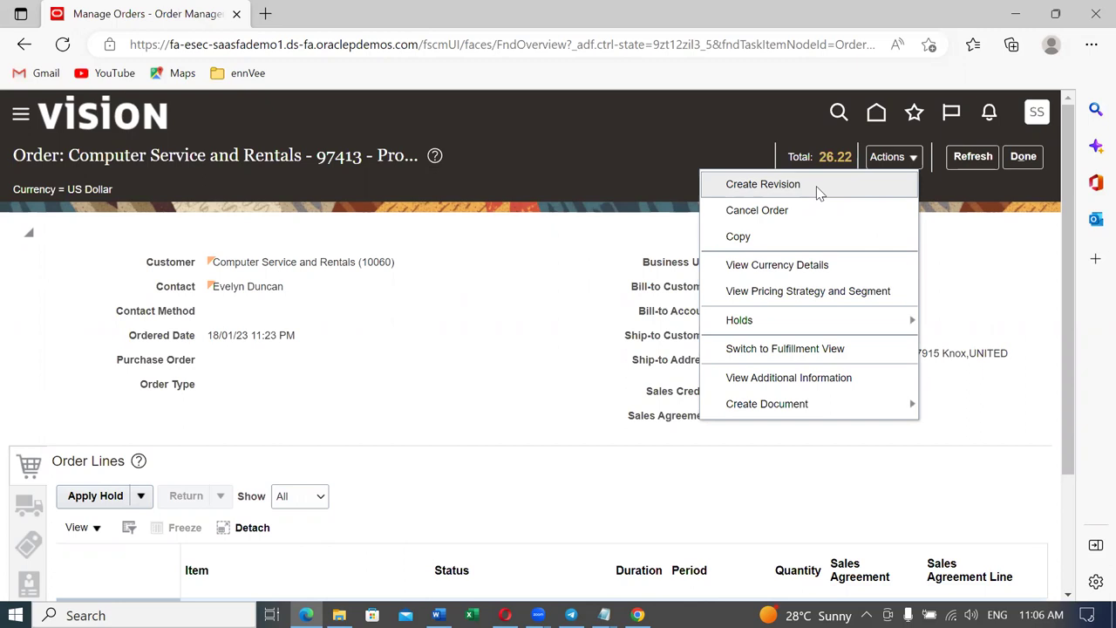
left_click(532, 291)
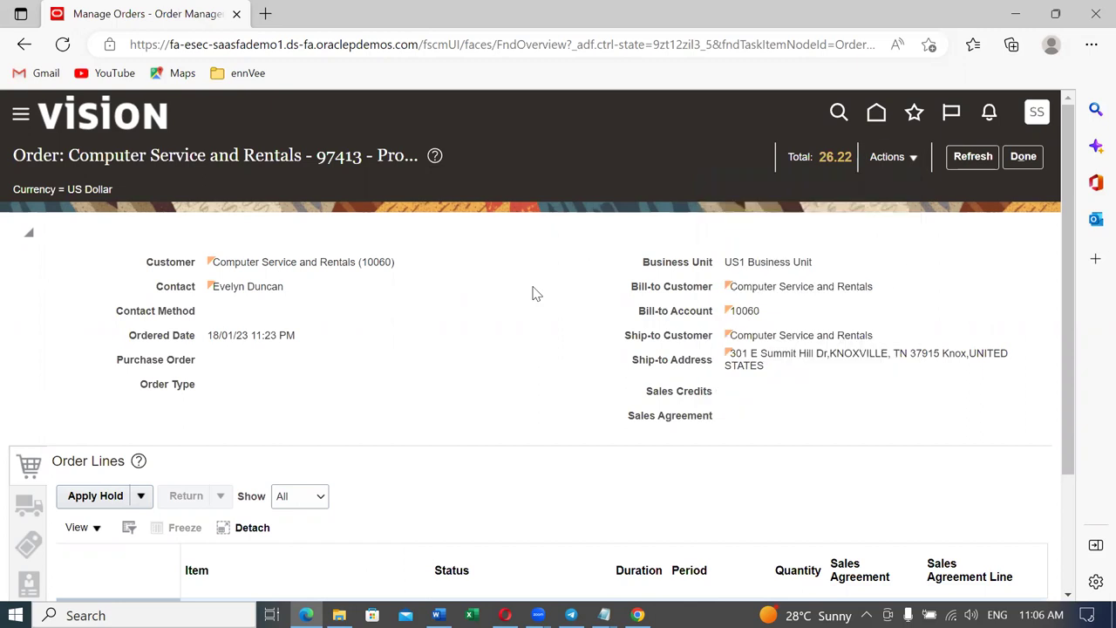
left_click(885, 166)
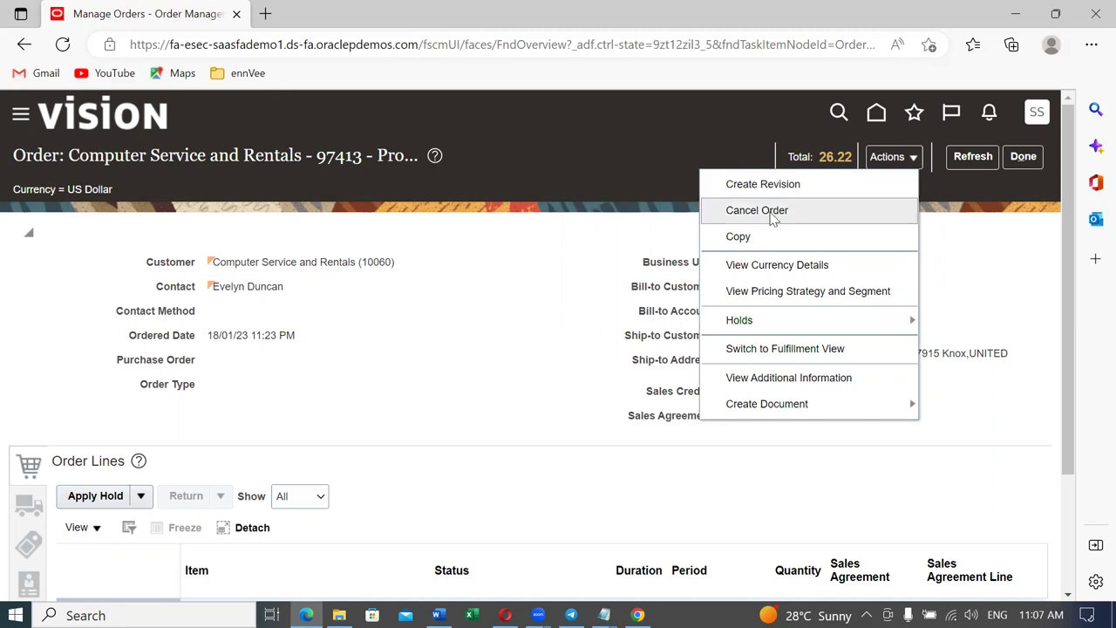
left_click(455, 277)
Step: Switch the order to the fulfillment view and open the orchestration process of fulfillment line 1-1
left_click(878, 165)
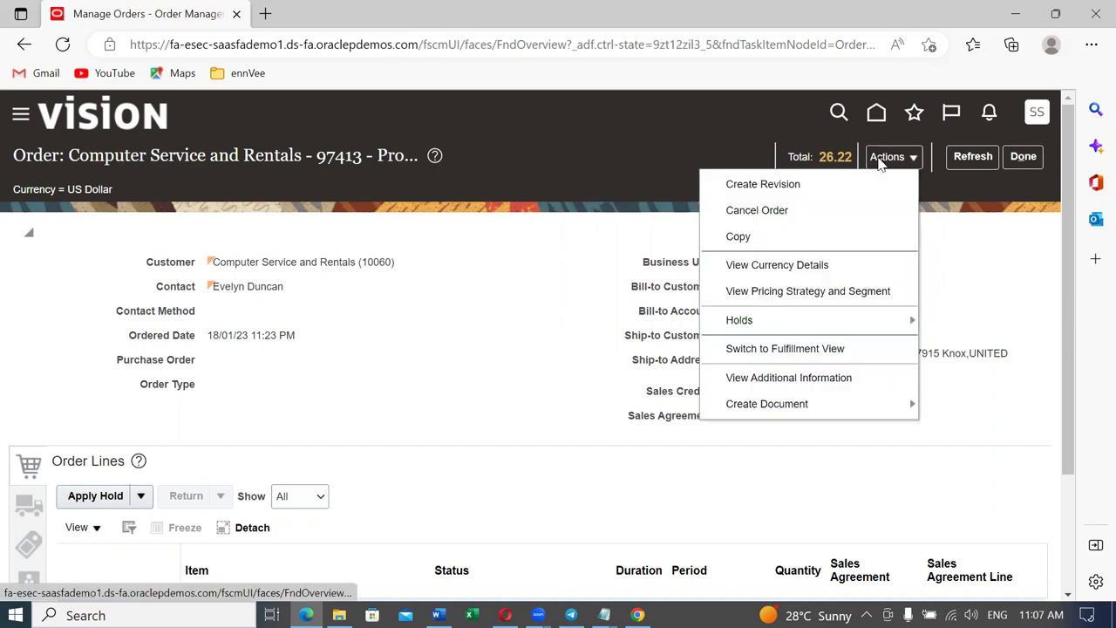
left_click(833, 345)
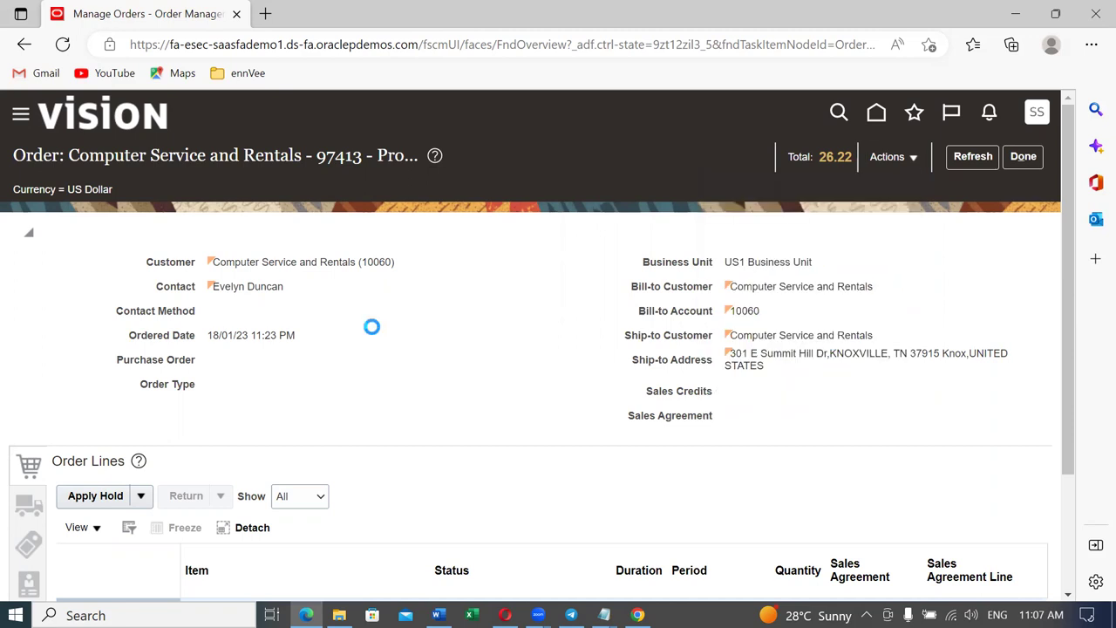
scroll(428, 346, "down", 2)
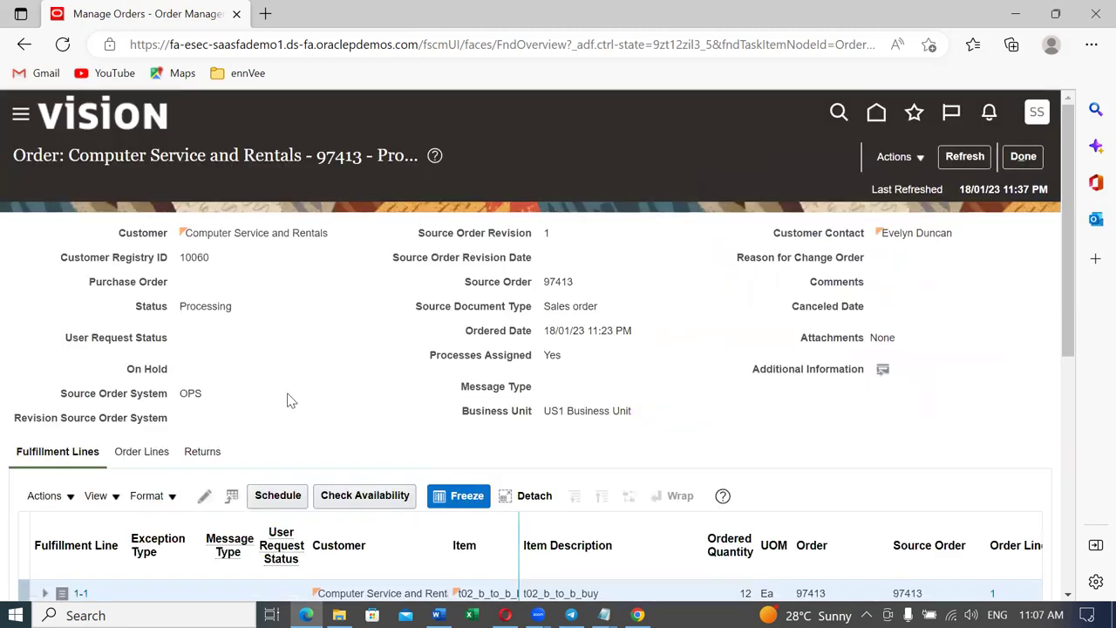
scroll(567, 399, "down", 2)
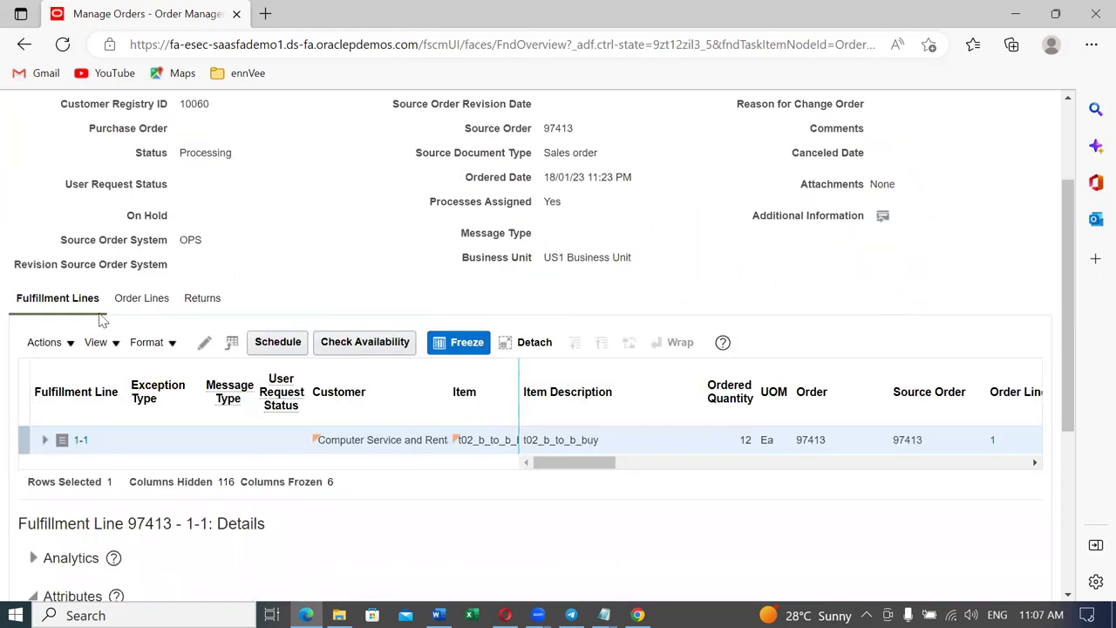
left_click_drag(538, 471, 605, 473)
left_click(855, 442)
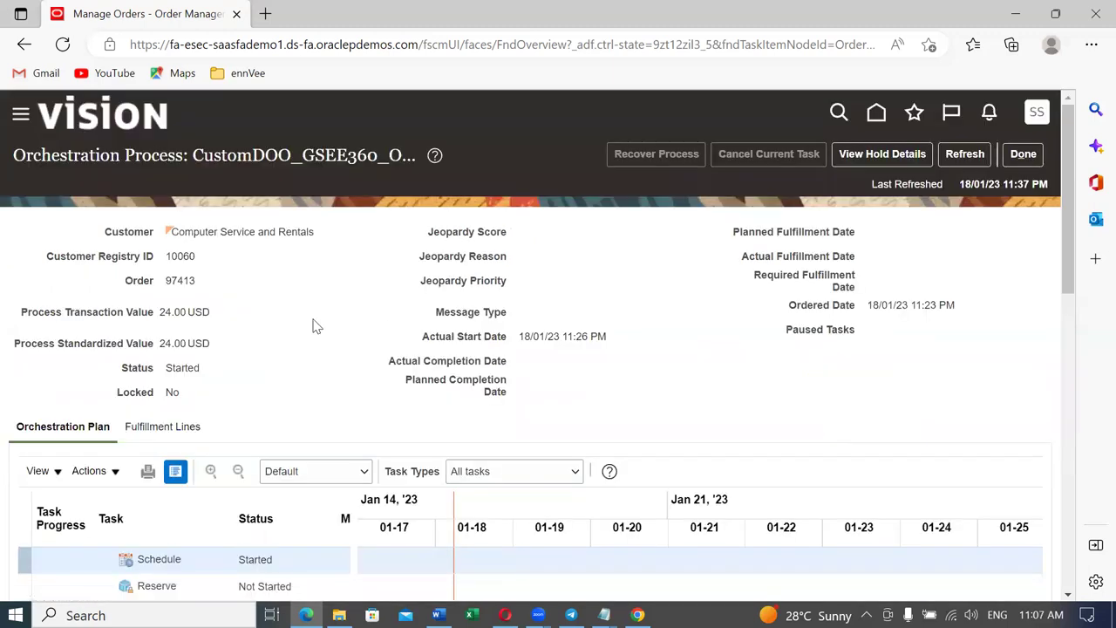
Step: Refresh the orchestration process repeatedly to check the progress of its Schedule and Reserve tasks
left_click(975, 157)
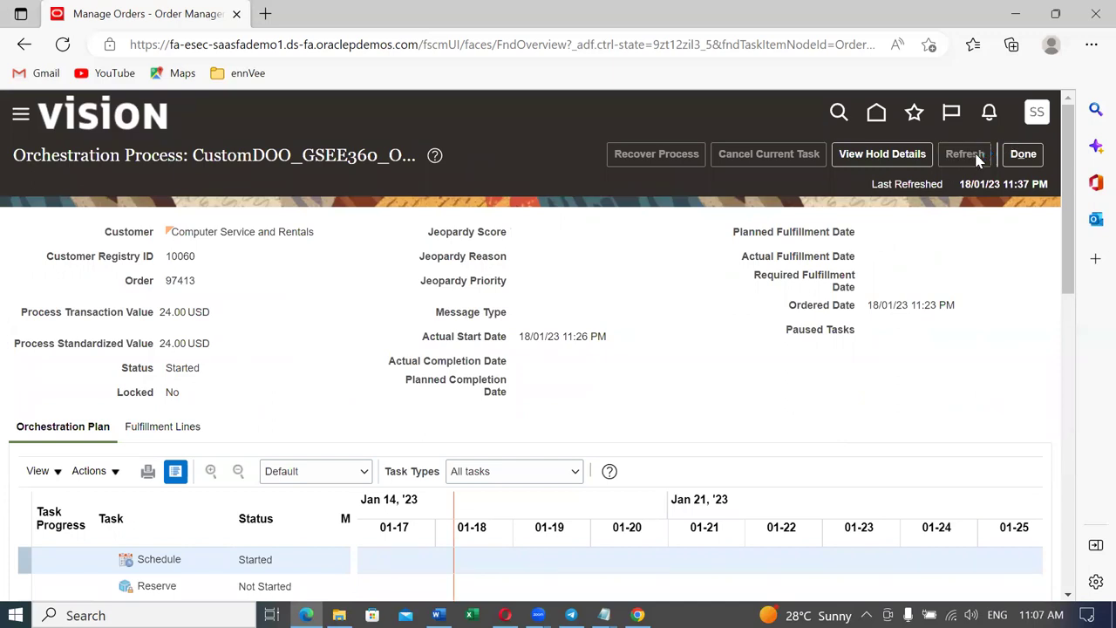
left_click(978, 157)
left_click(978, 157)
left_click(978, 157)
left_click(977, 156)
left_click(978, 157)
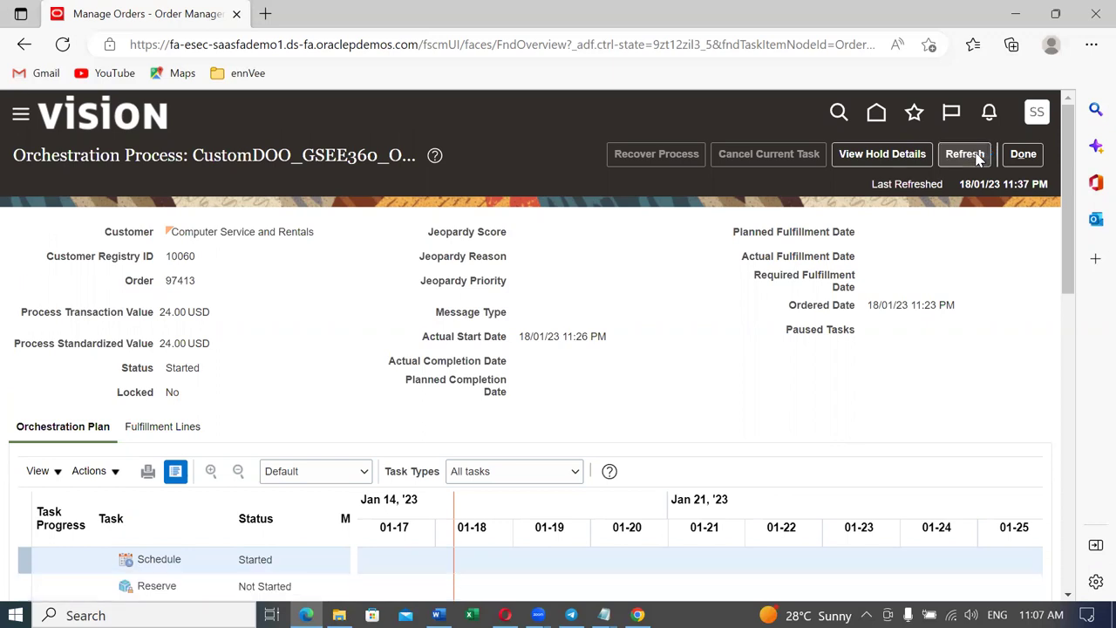
left_click(980, 158)
left_click(980, 158)
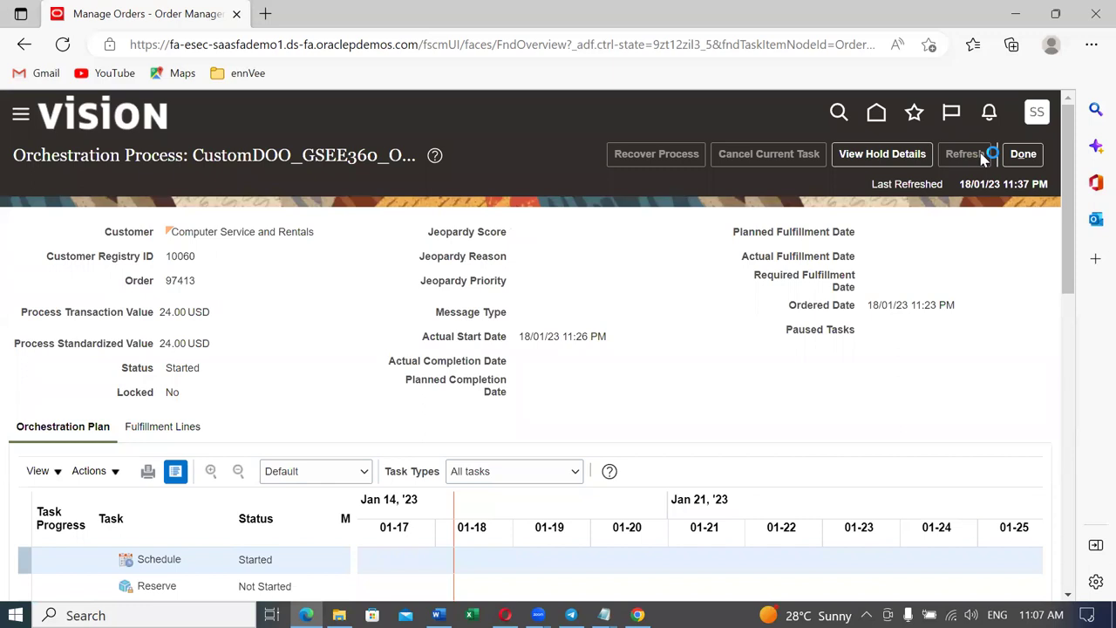
left_click(983, 158)
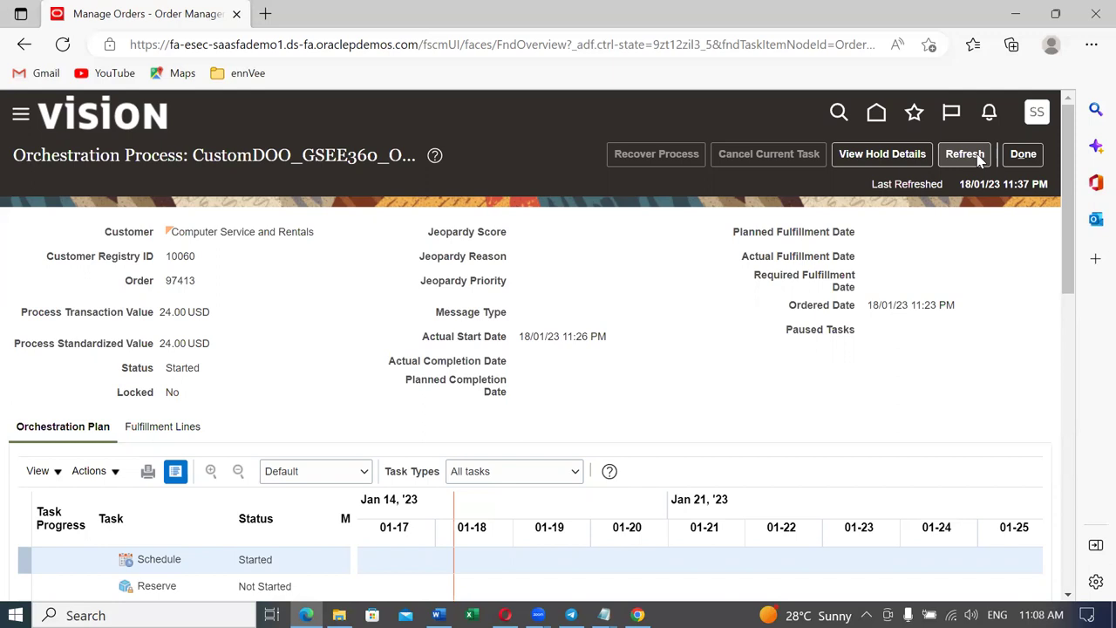
left_click(978, 158)
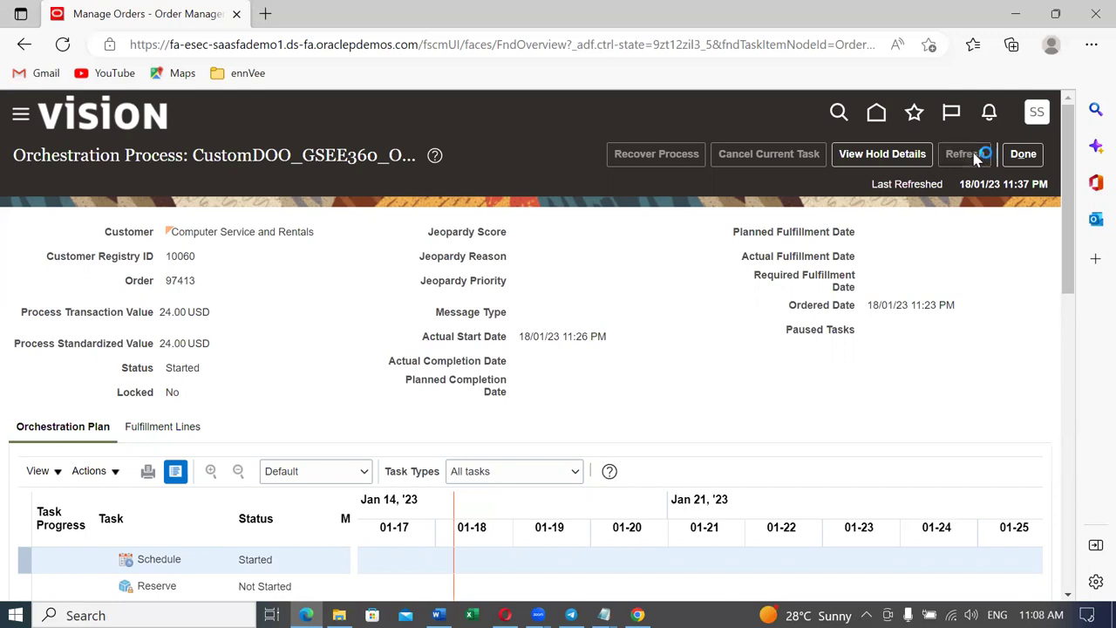
left_click(979, 158)
left_click(978, 156)
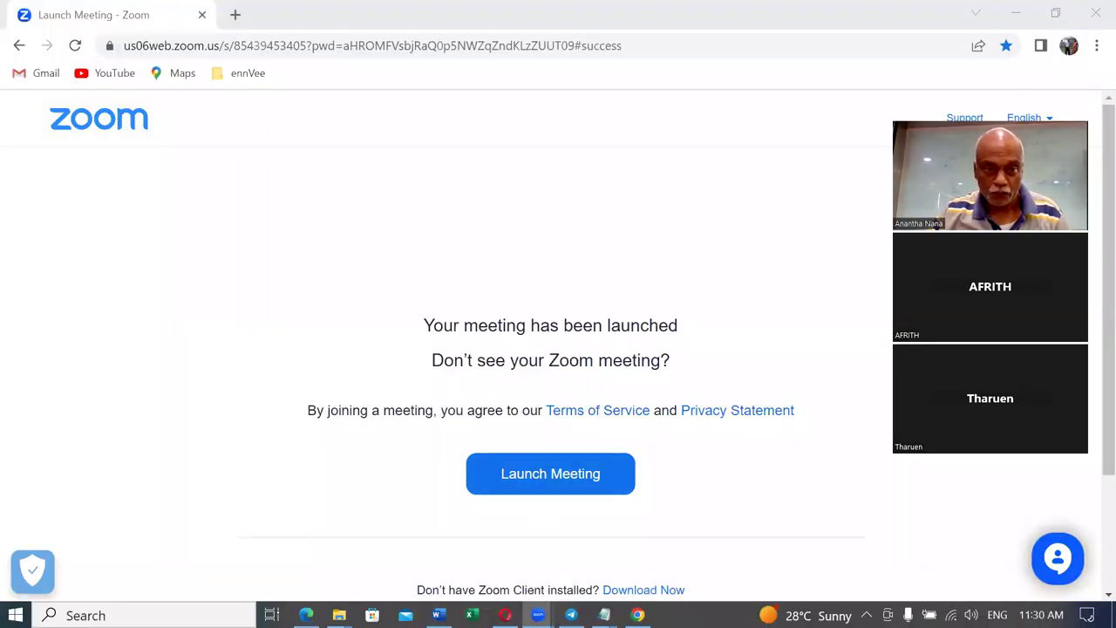
Step: Switch to the Opera browser, refresh the order's orchestration process there, and review all task statuses in the orchestration plan
key("alt+Tab")
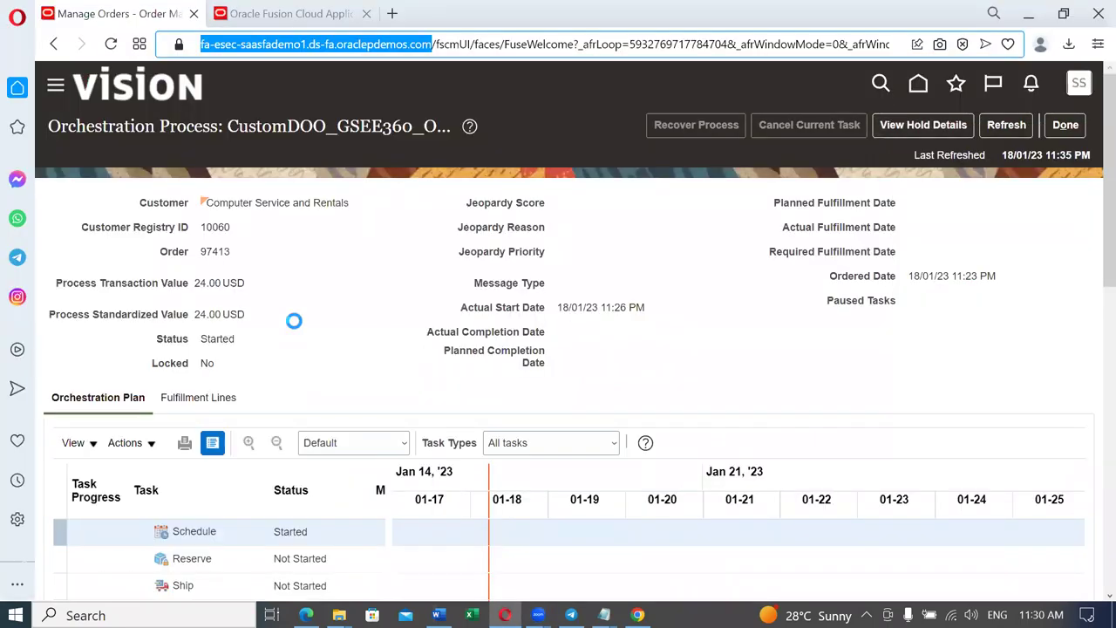
scroll(262, 349, "down", 3)
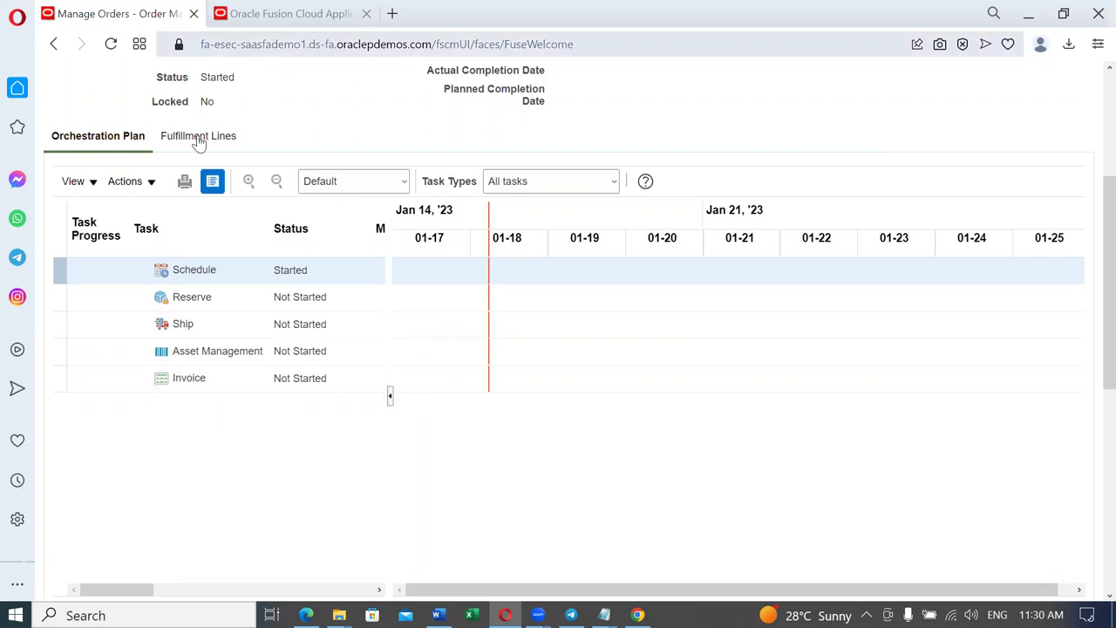
scroll(201, 140, "up", 2)
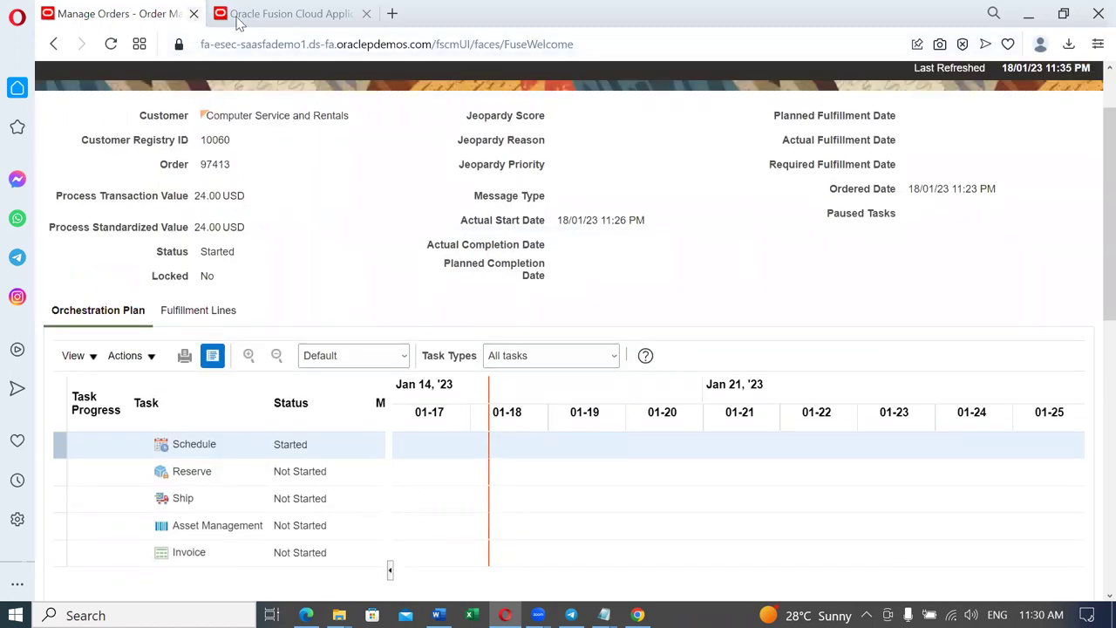
left_click(292, 14)
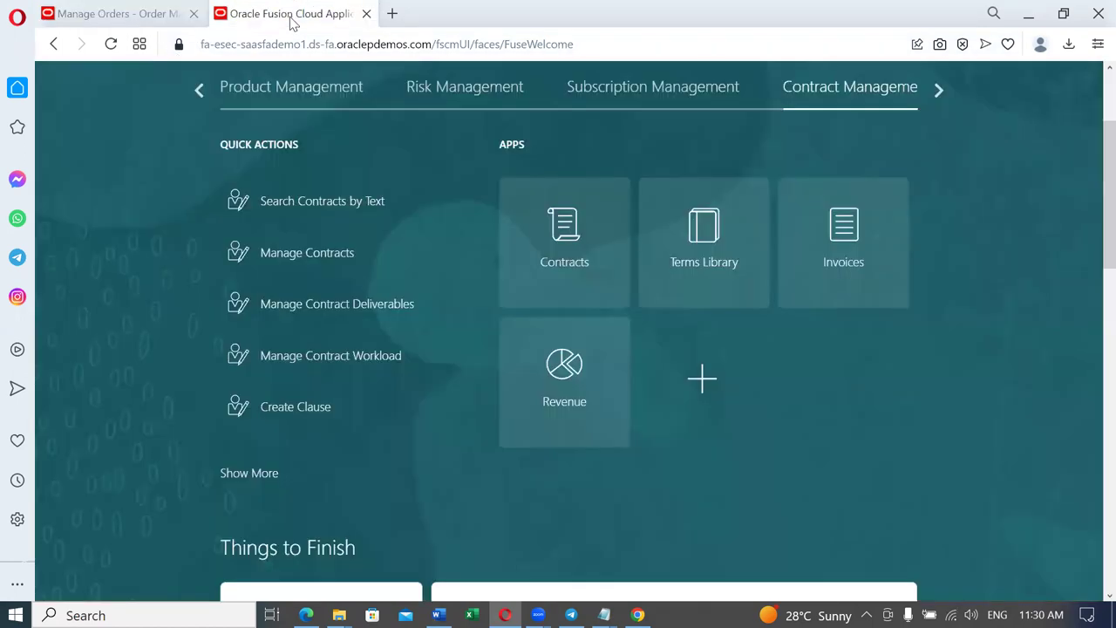
left_click(139, 14)
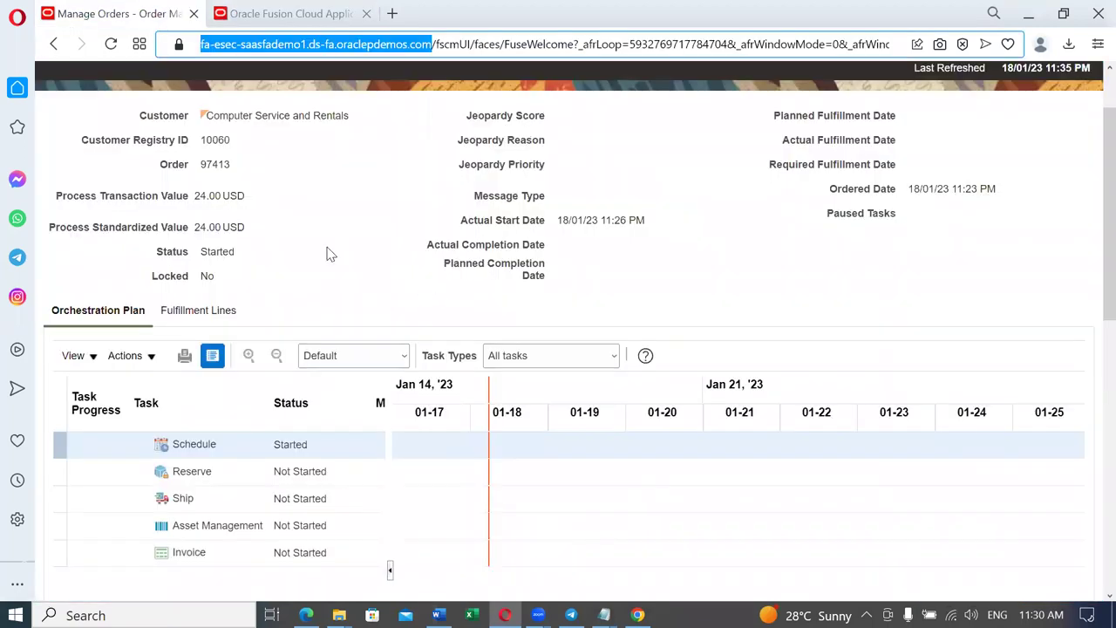
scroll(329, 253, "down", 2)
scroll(328, 253, "up", 3)
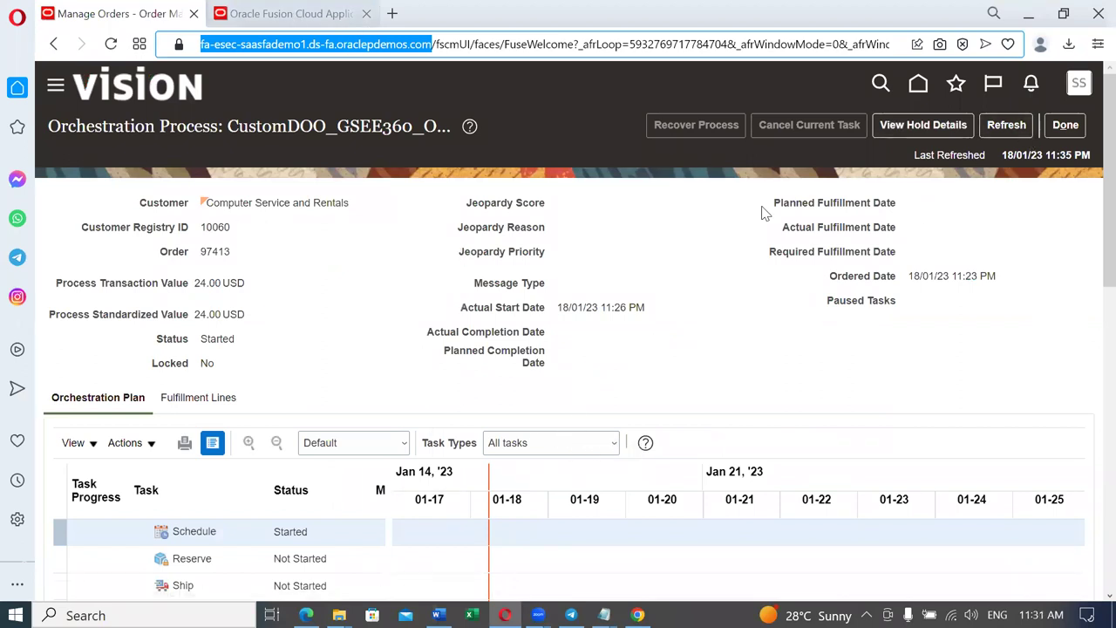
left_click(997, 127)
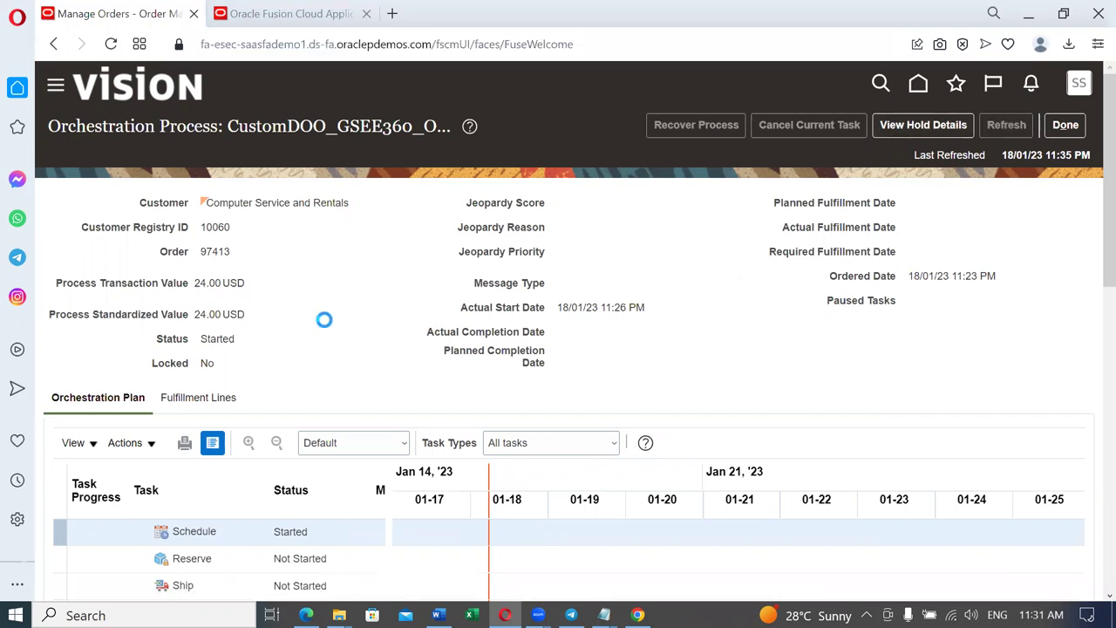
scroll(331, 349, "down", 3)
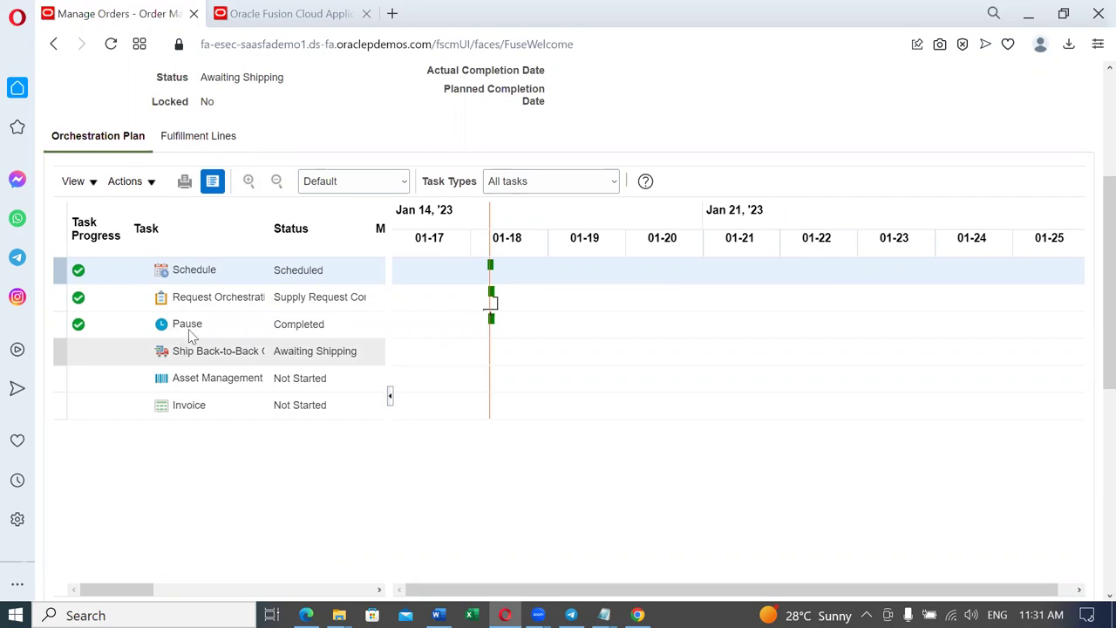
Step: Go to Setup and Maintenance from the home page's browser tab and open its setup search page
left_click(250, 13)
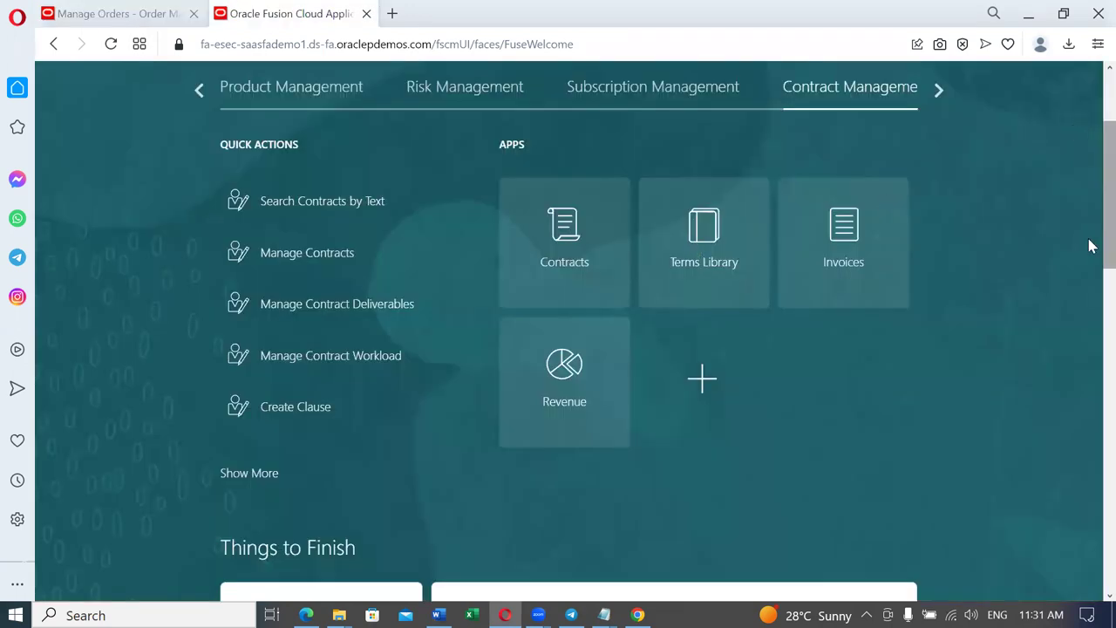
scroll(1088, 209, "up", 2)
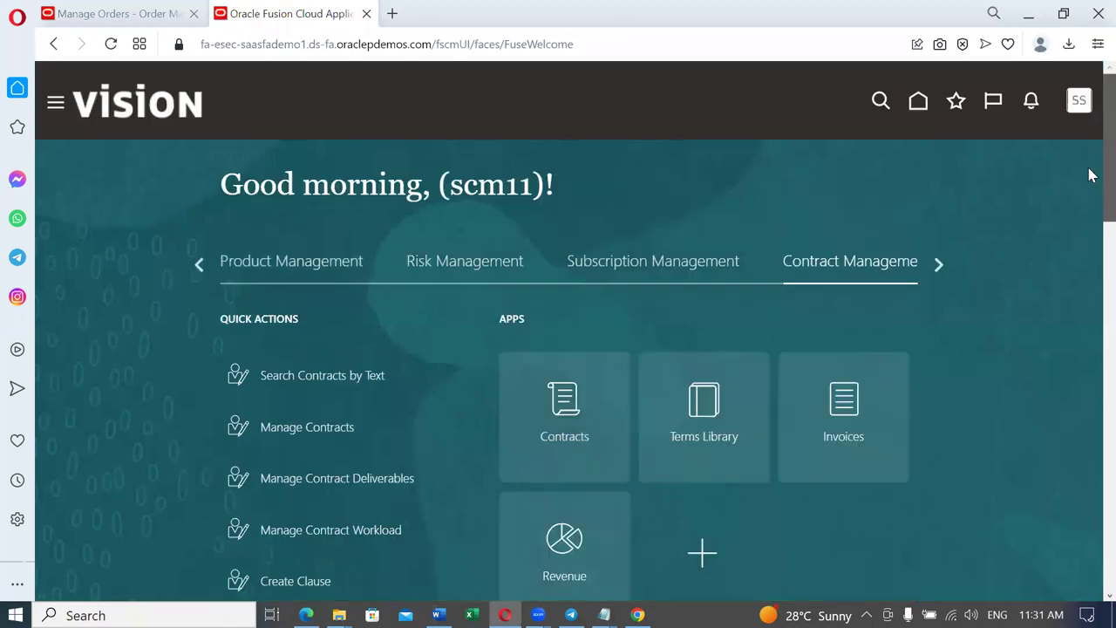
left_click(1081, 104)
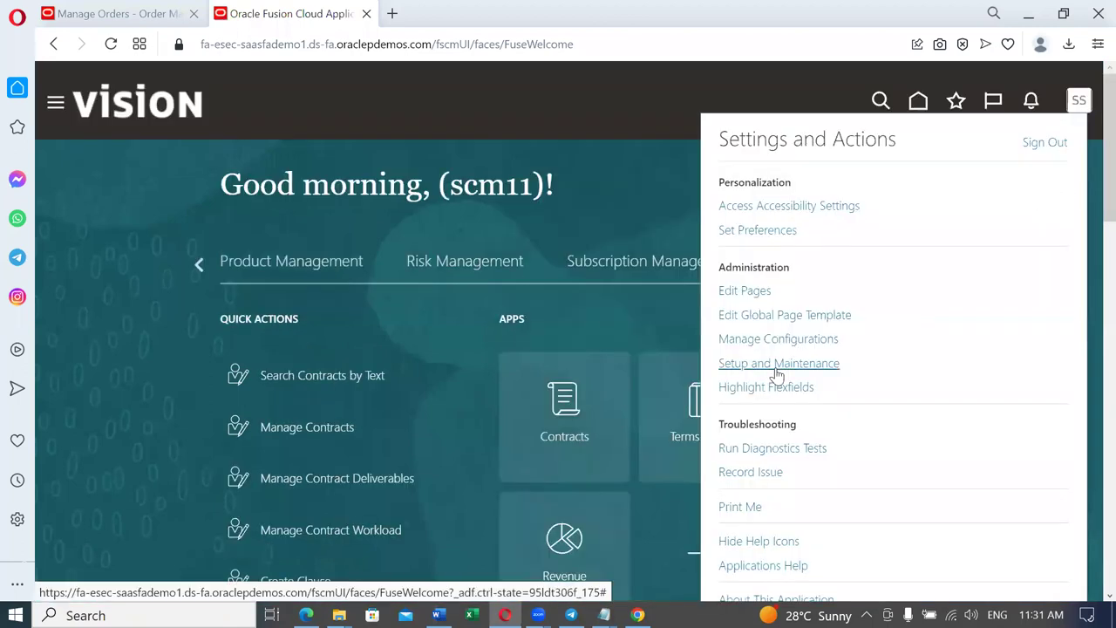
left_click(774, 365)
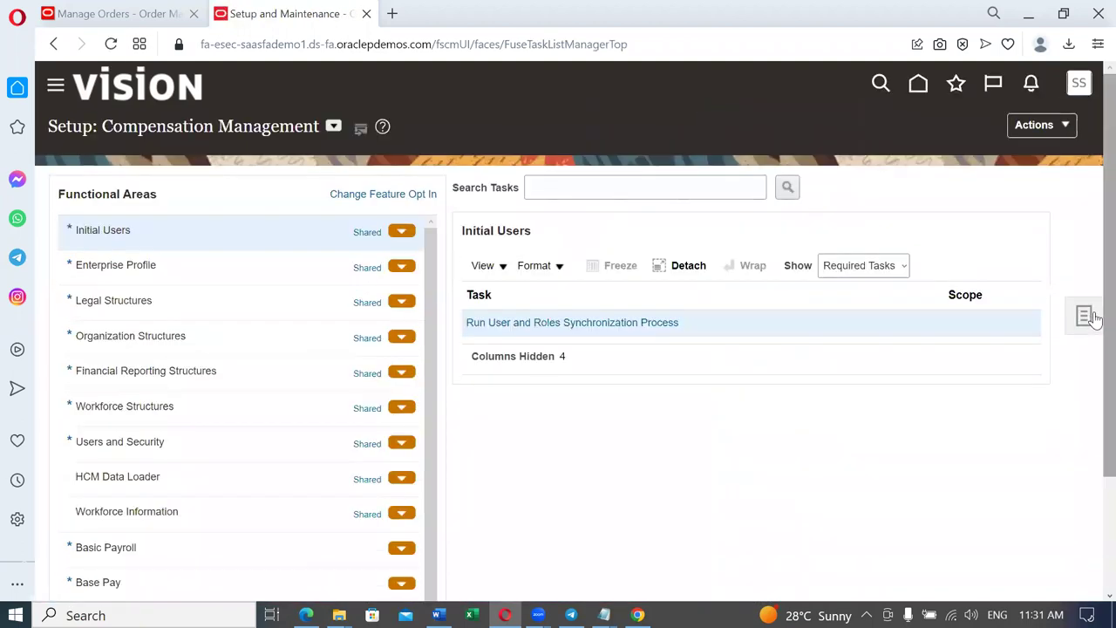
left_click(1082, 317)
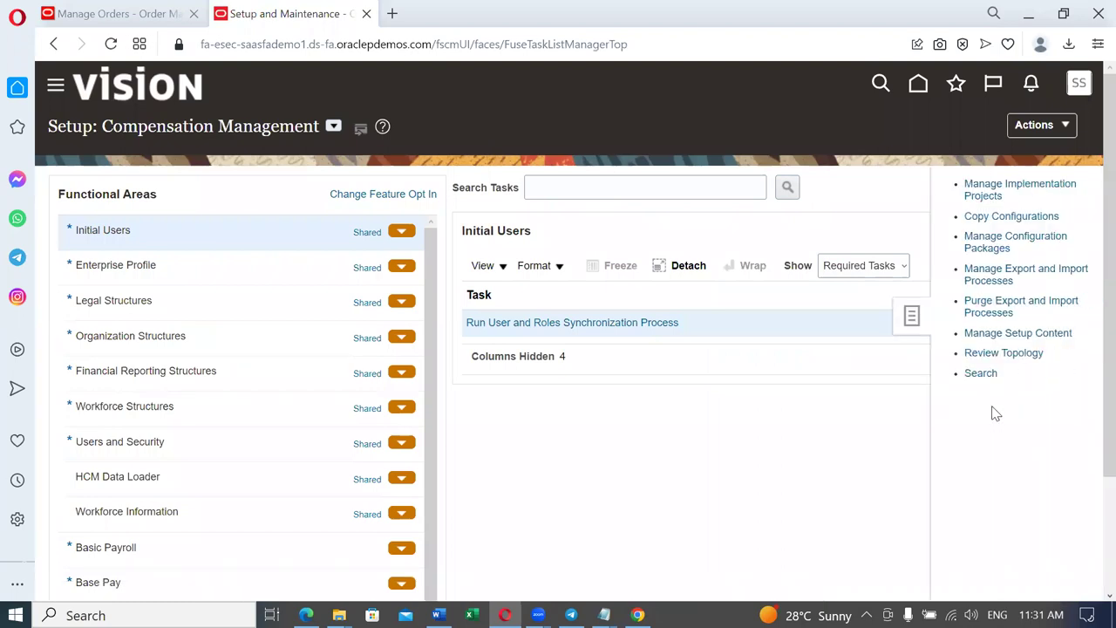
left_click(980, 373)
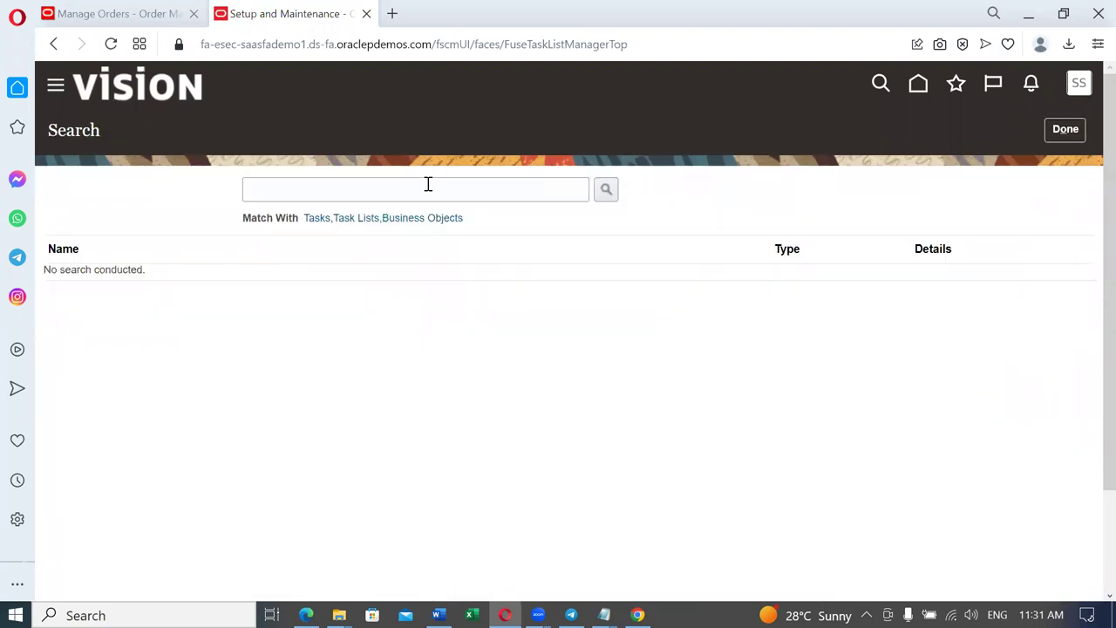
Step: Search the setup tasks for "man%order%para%" and open the Manage Order Management Parameters task
left_click(436, 187)
type("man%")
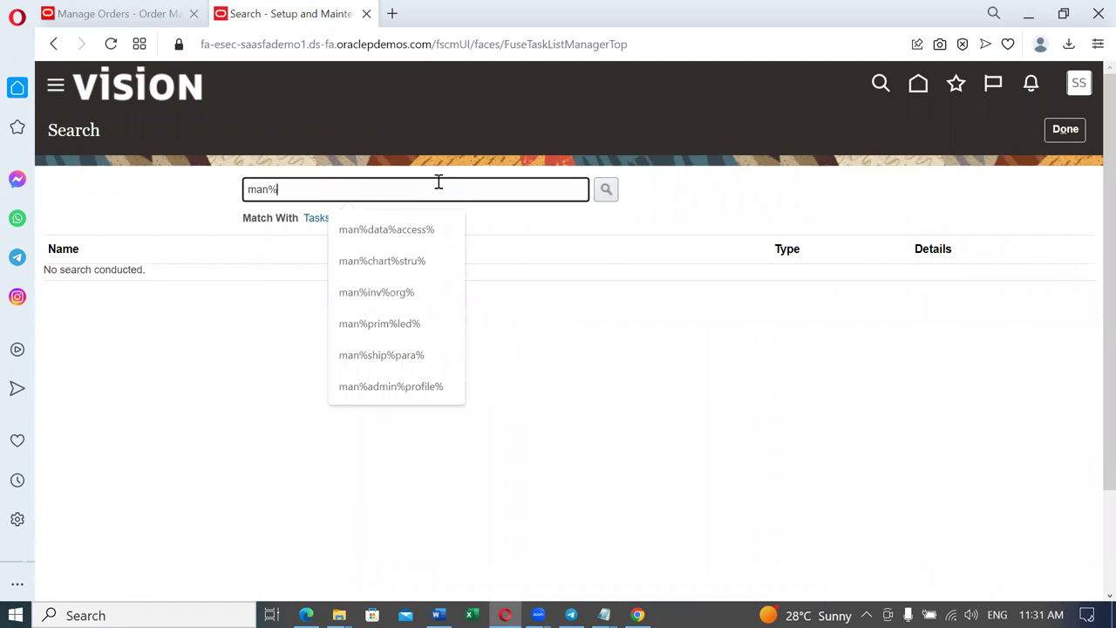
type("order%")
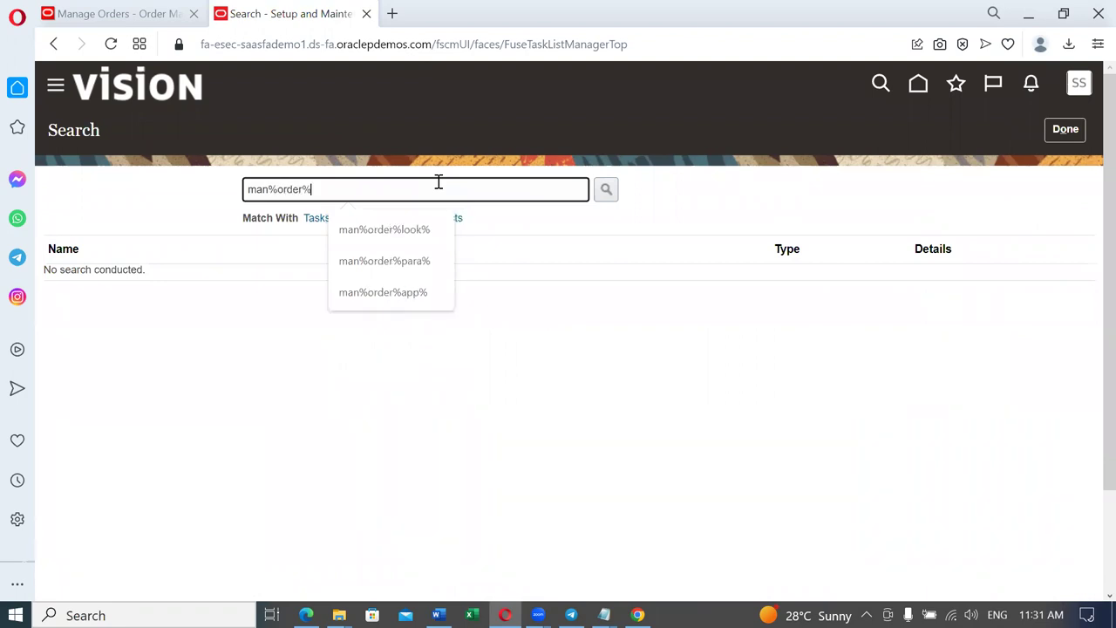
type("para%")
key("Return")
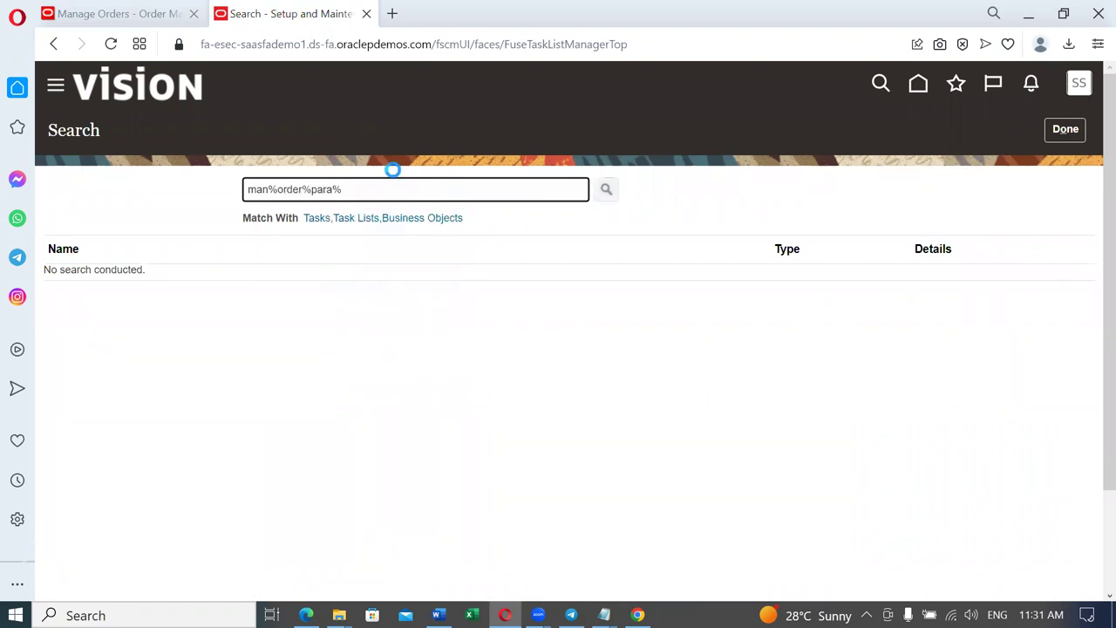
left_click(152, 276)
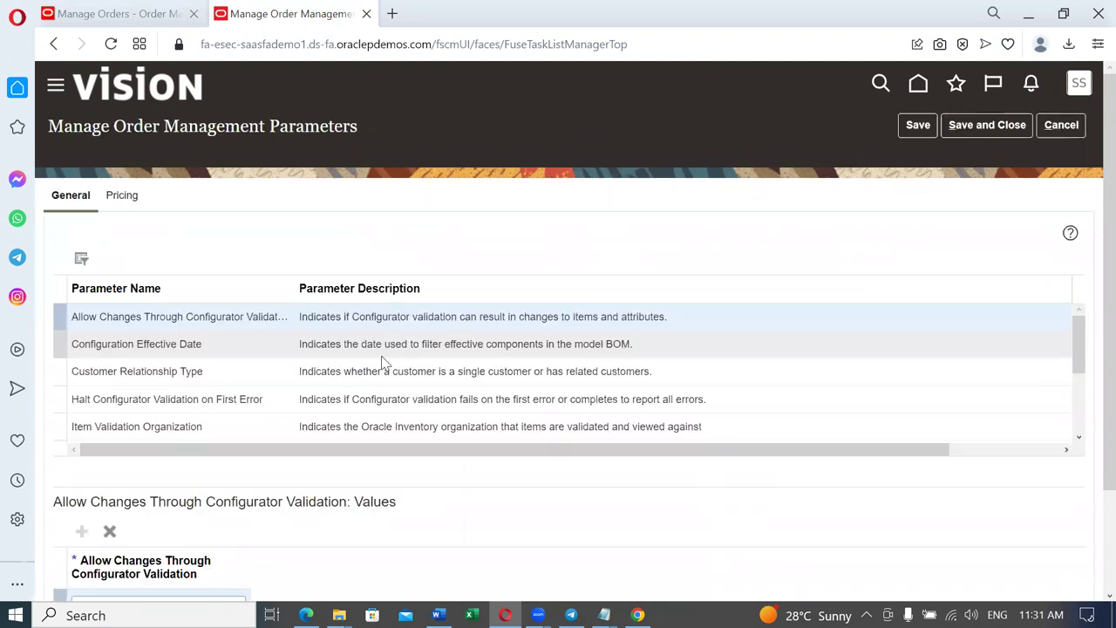
Step: Filter the parameter names by "%jeo%" and check the value of Enable Orchestration Process Planning and Calculate Jeopardy
left_click(82, 259)
left_click(113, 289)
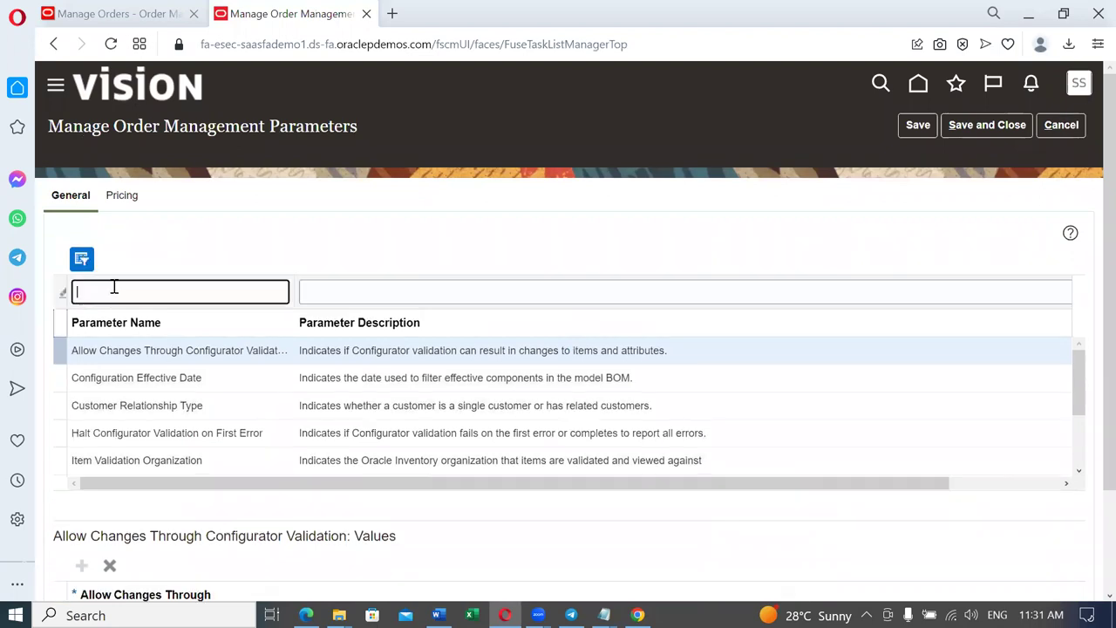
type("%jeo%")
key("Return")
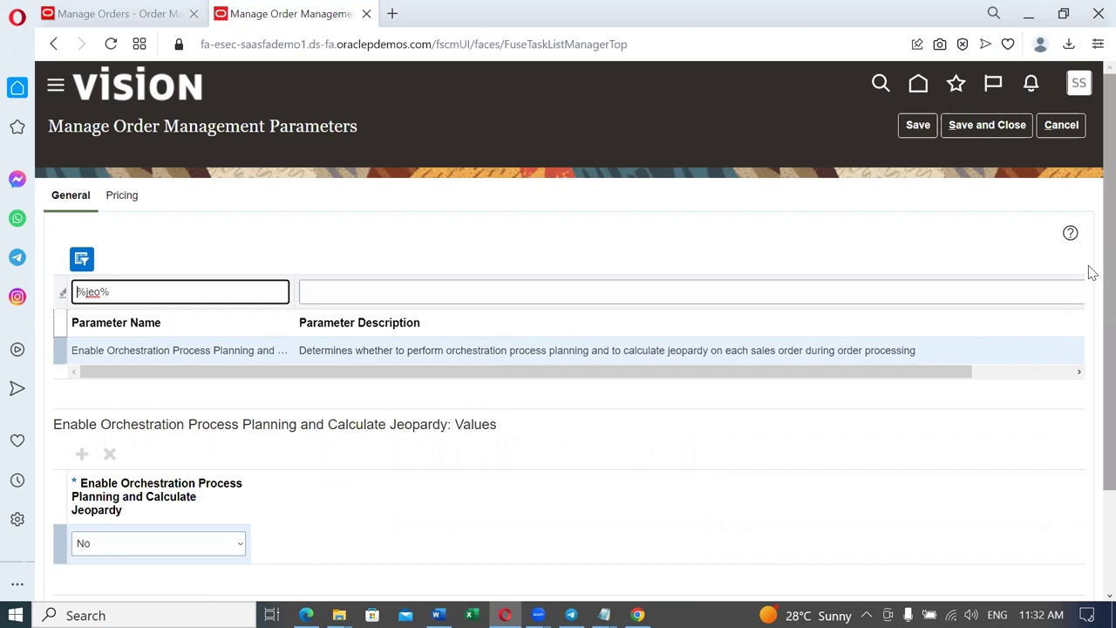
scroll(1090, 349, "down", 2)
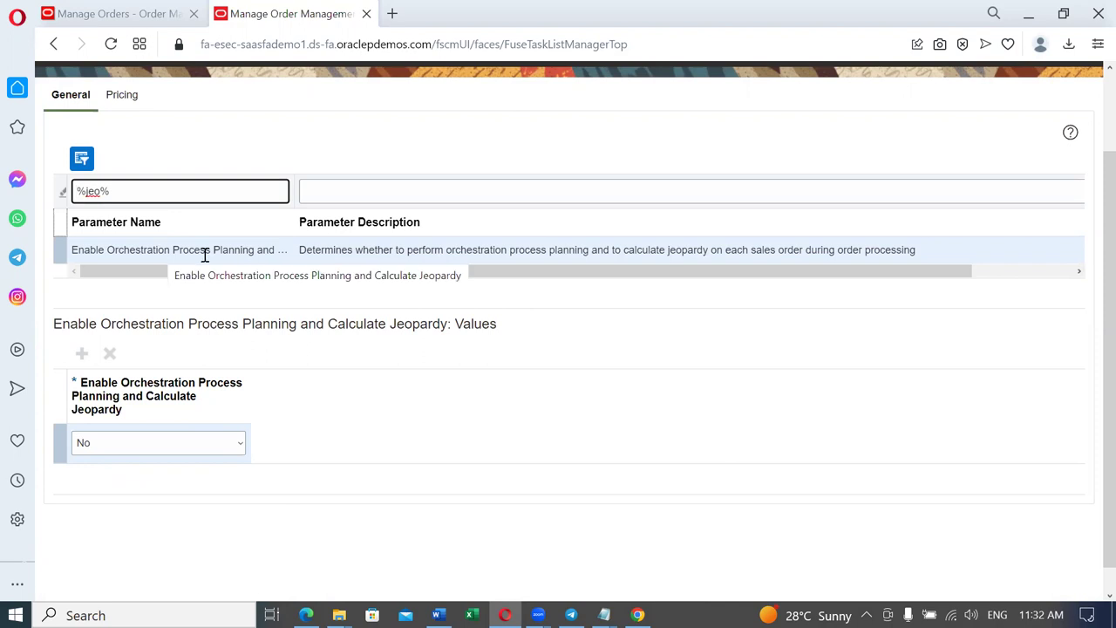
Step: Check the jeopardy parameter against the order's orchestration plan, and cancel out of the order management parameters
left_click(149, 13)
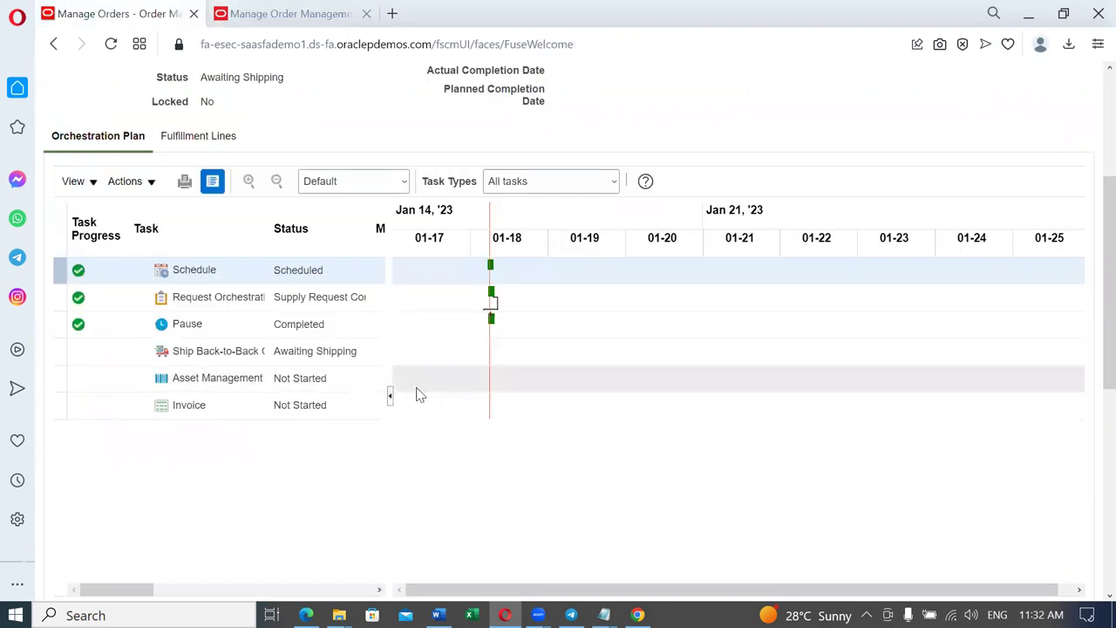
left_click(293, 17)
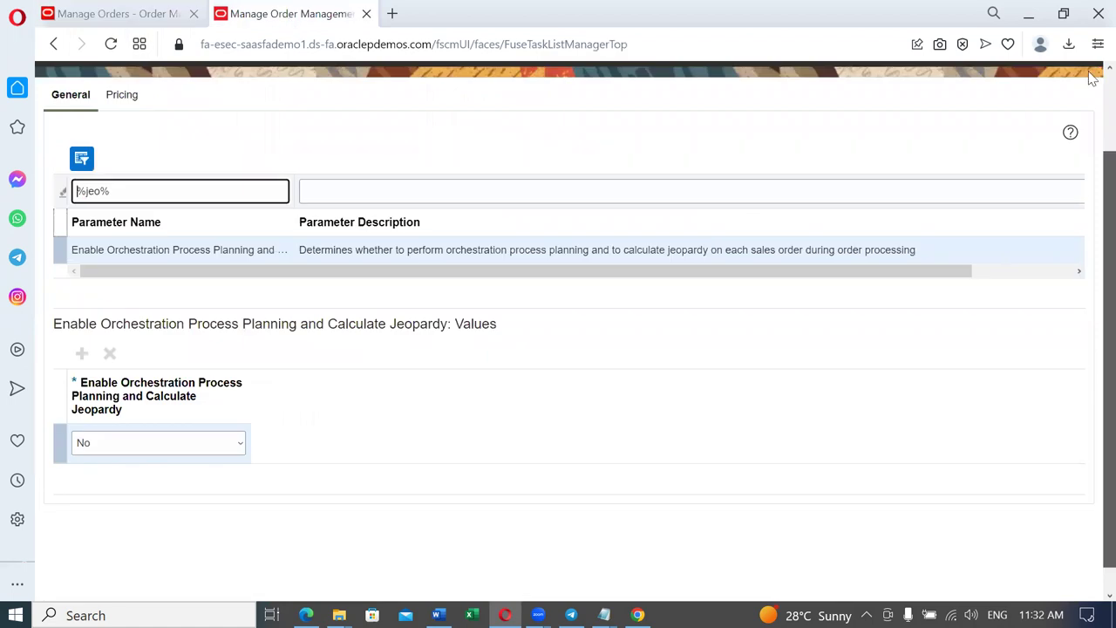
scroll(1091, 79, "up", 2)
left_click(1059, 125)
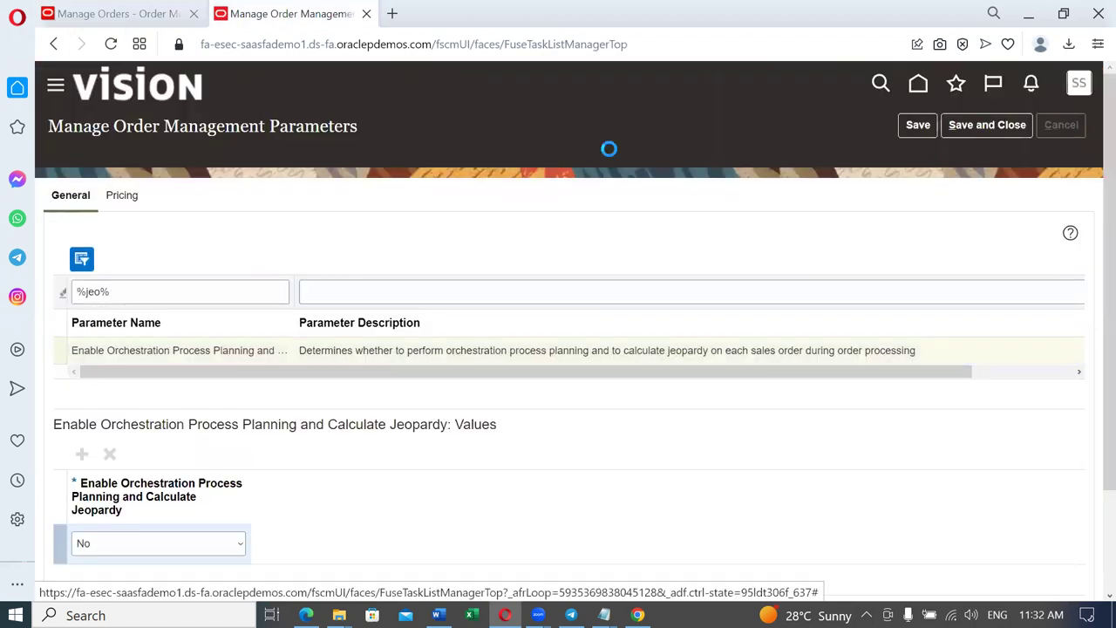
Step: Return to the order's orchestration plan, widen the Task column to read the full task names, and narrow it again
left_click(77, 14)
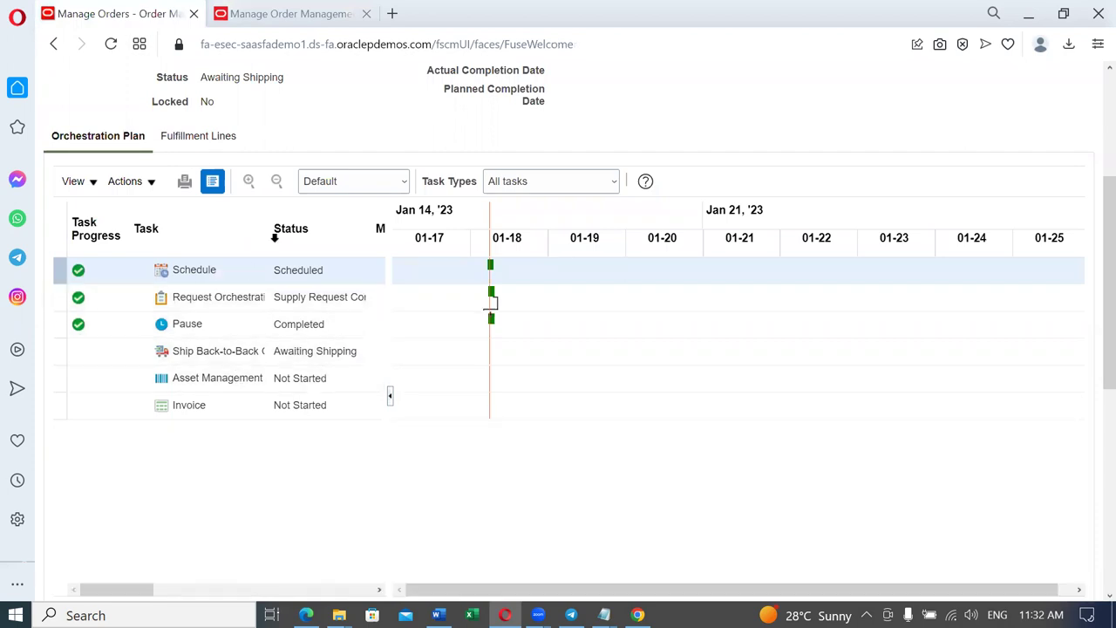
left_click_drag(268, 237, 347, 247)
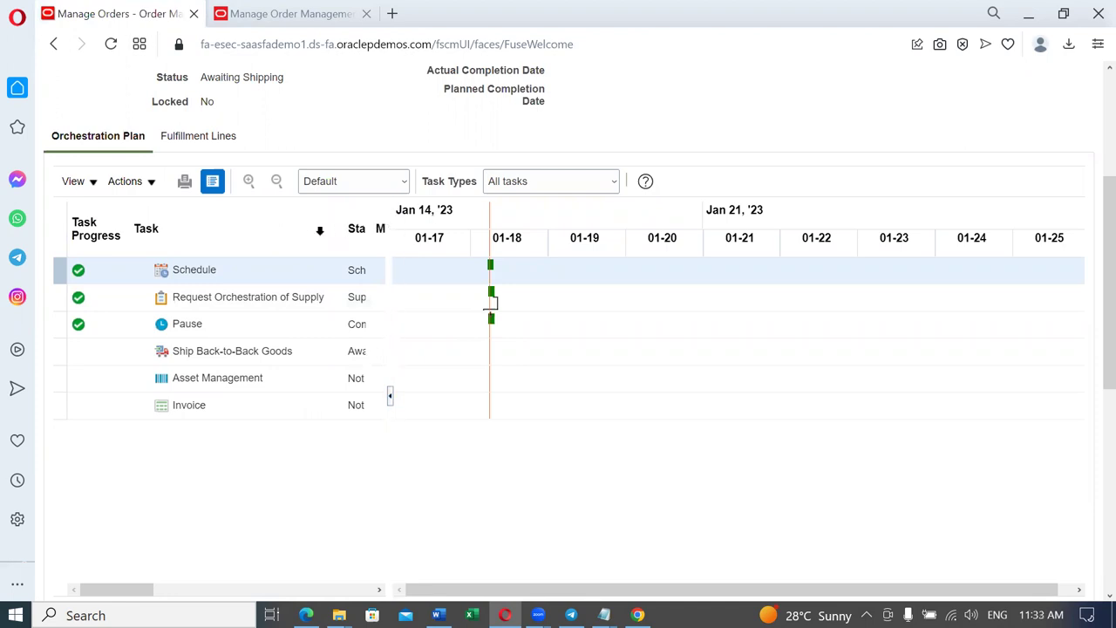
left_click_drag(343, 229, 279, 244)
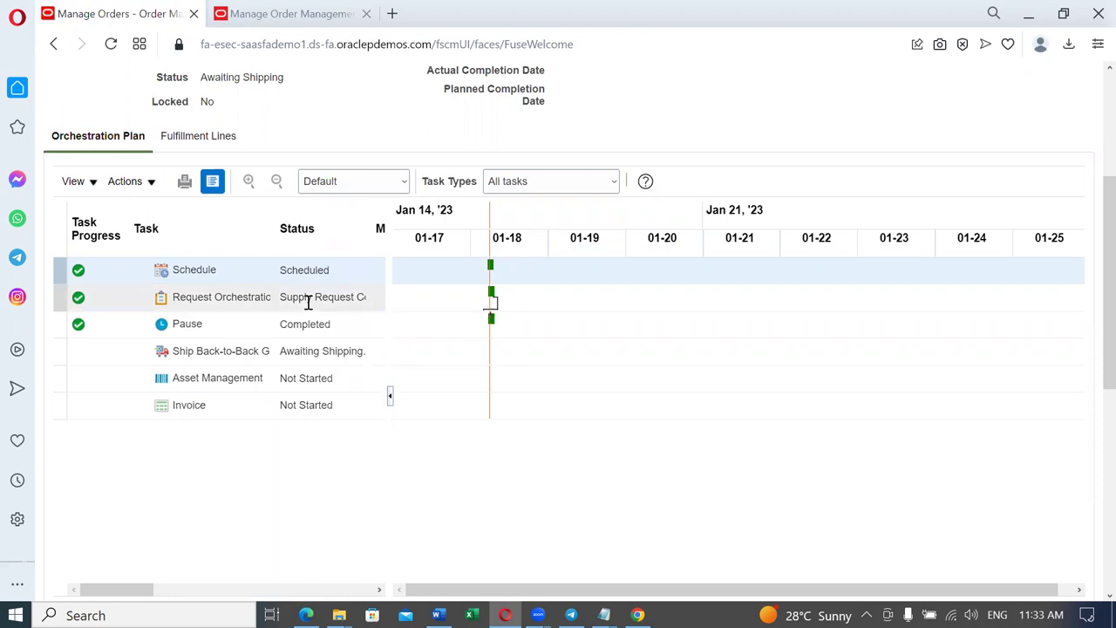
Step: Open the order's fulfillment lines and examine the Back-to-Back supply status and supply line information of line 1-1
left_click(190, 140)
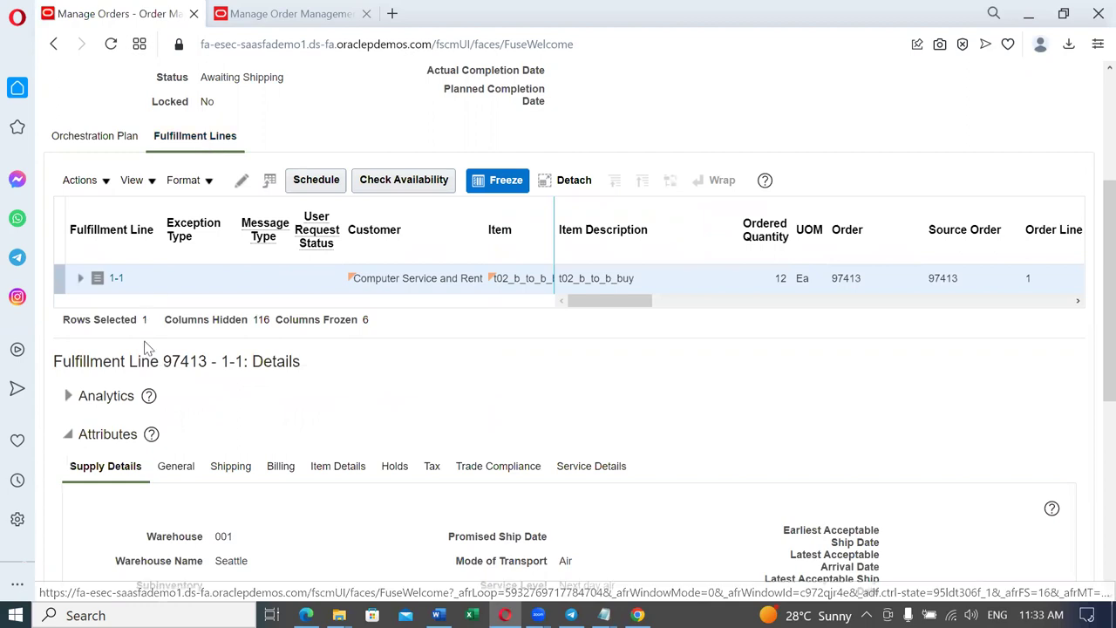
scroll(125, 339, "down", 2)
scroll(127, 336, "down", 3)
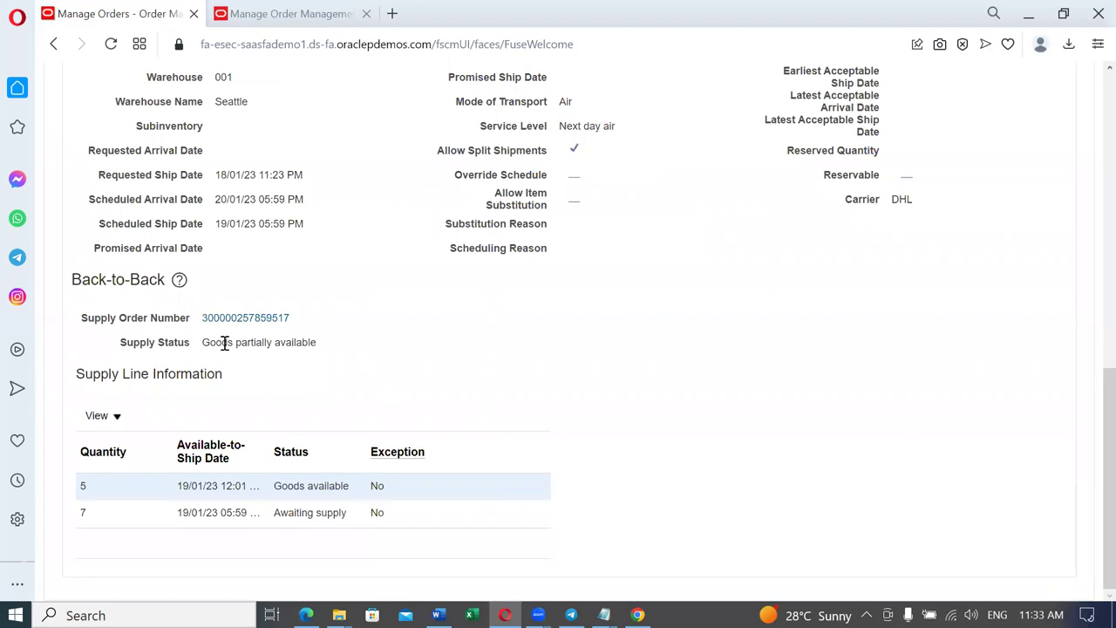
left_click(223, 342)
Step: Leave the Manage Order Management Parameters task without saving and return to the application's home page
left_click(256, 16)
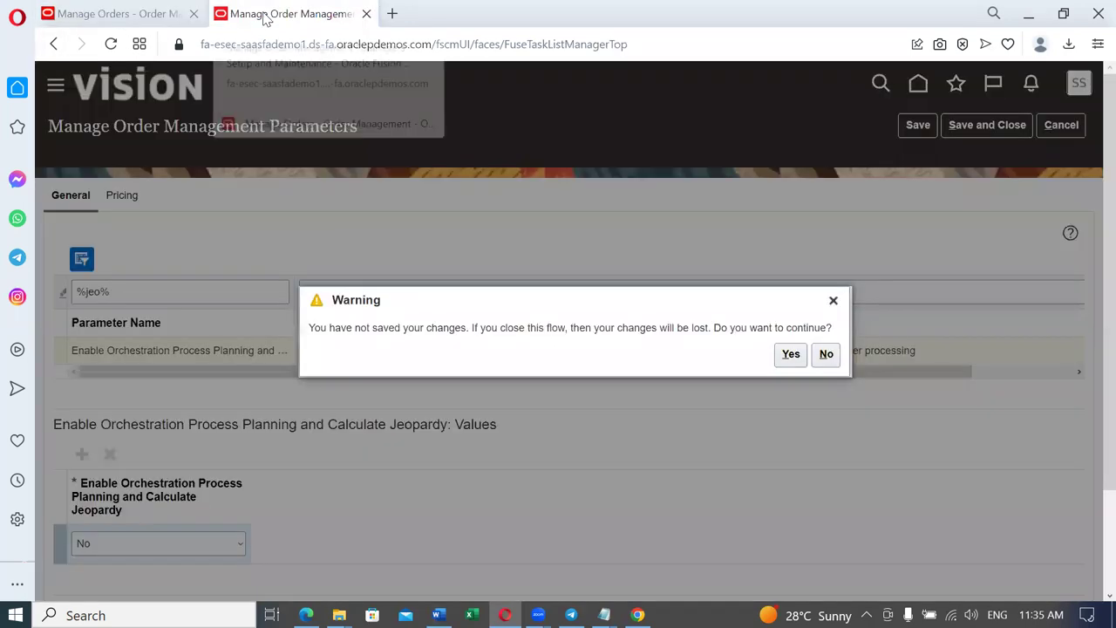
left_click(789, 354)
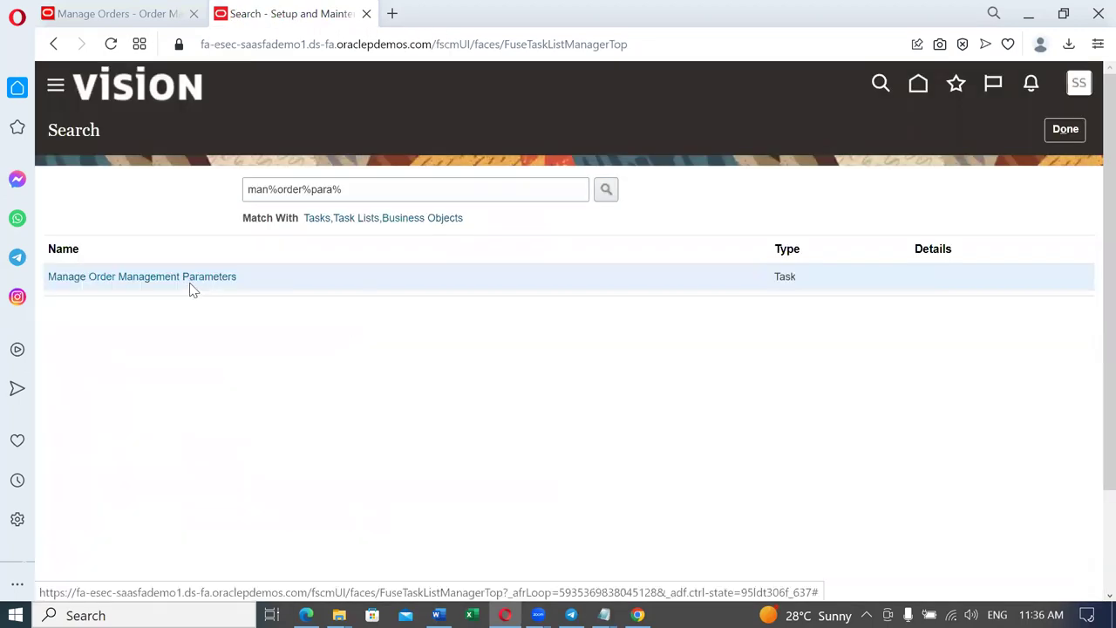
left_click(1064, 131)
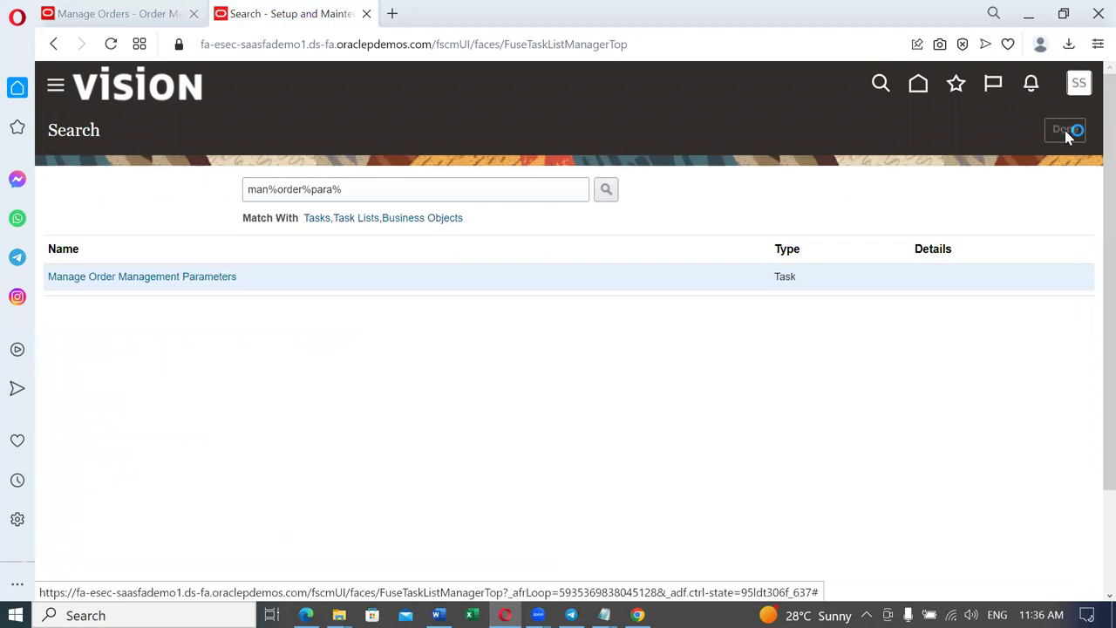
left_click(918, 87)
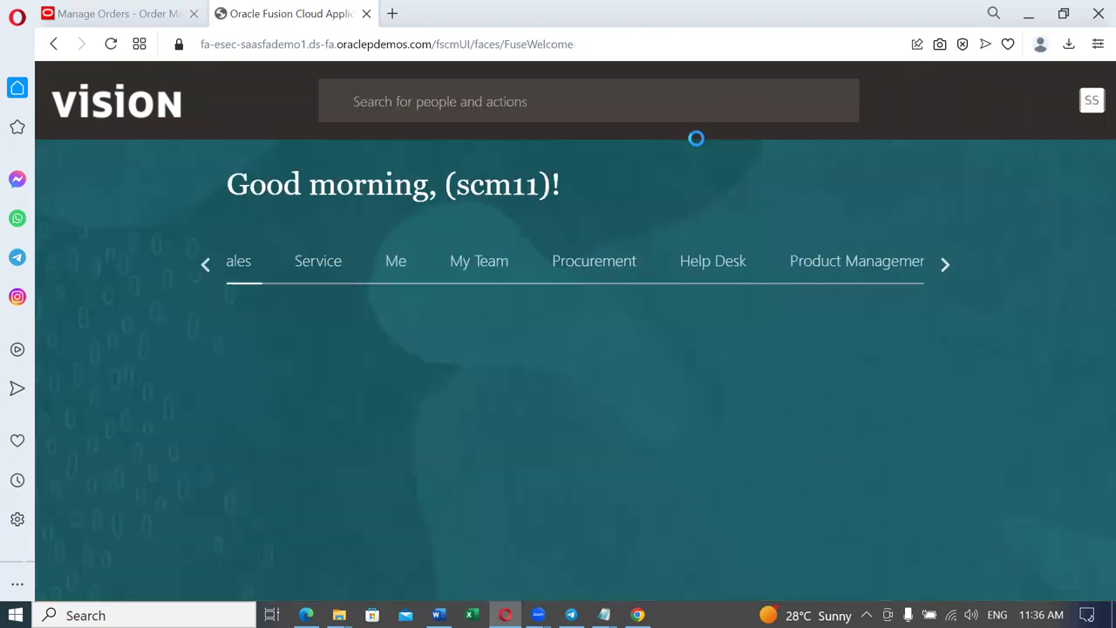
Step: Open the Supply Orchestration work area under Supply Chain Execution and go to its Manage Supply Lines page
left_click(941, 266)
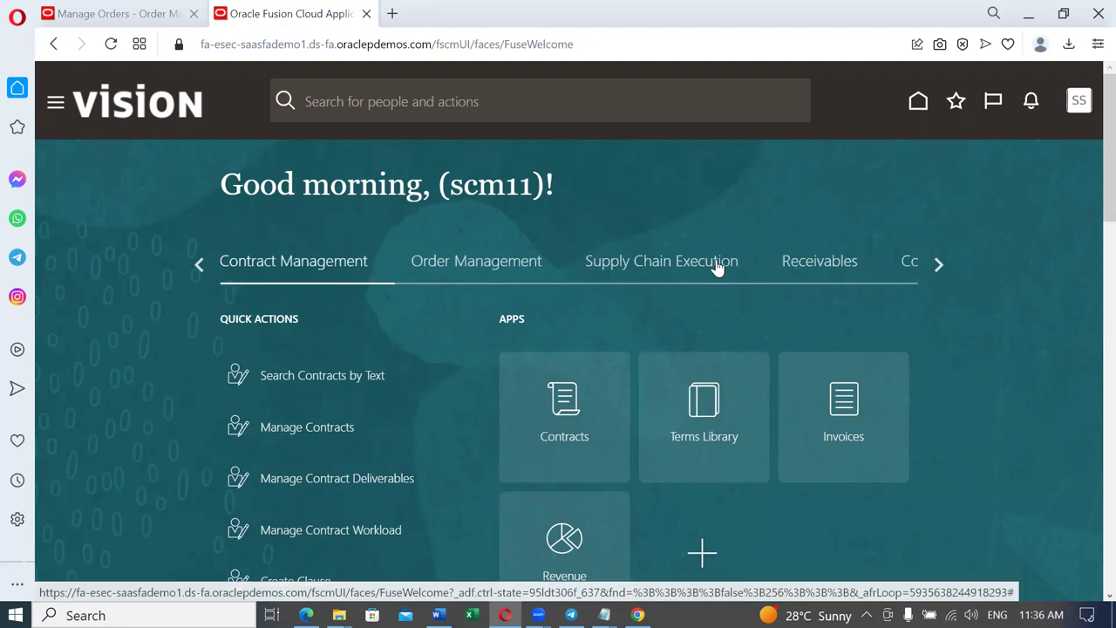
left_click(754, 266)
scroll(1017, 323, "down", 3)
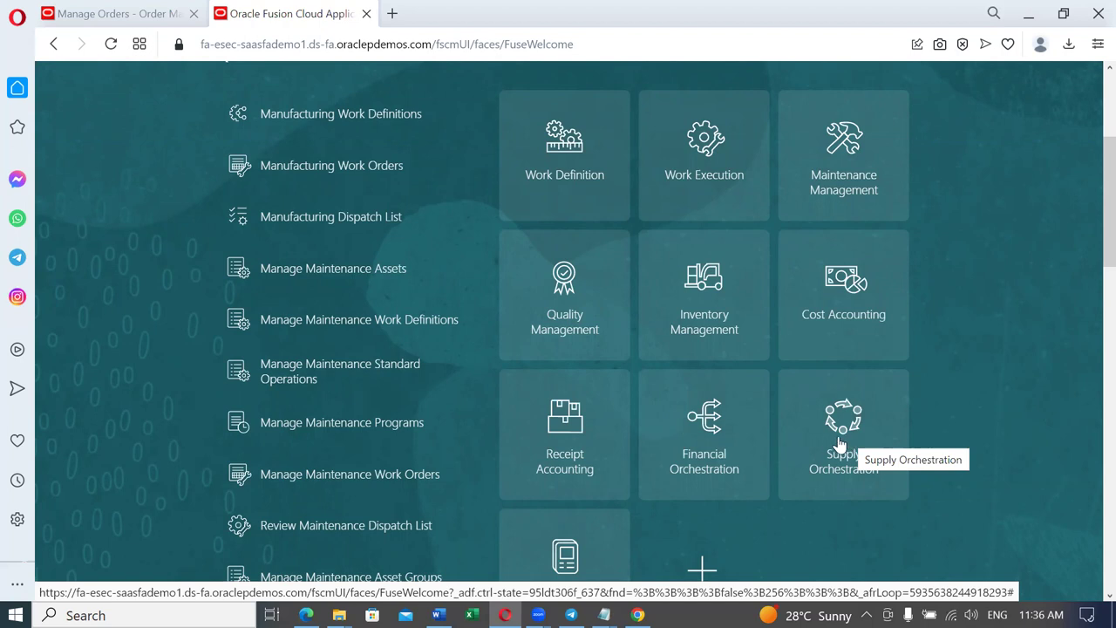
left_click(863, 424)
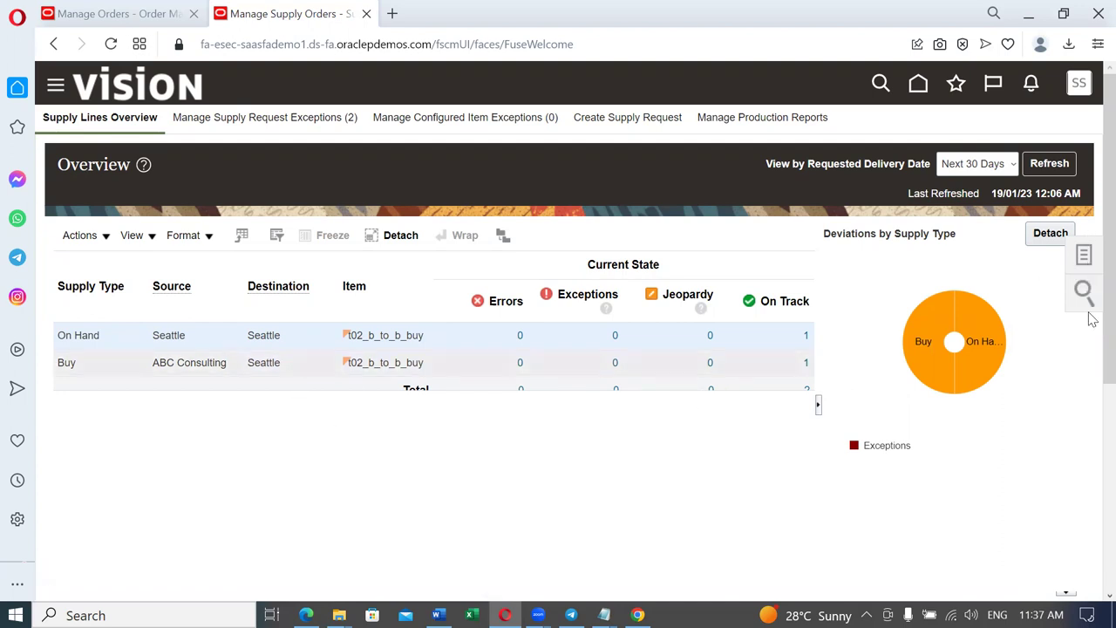
left_click(1086, 256)
left_click(1017, 147)
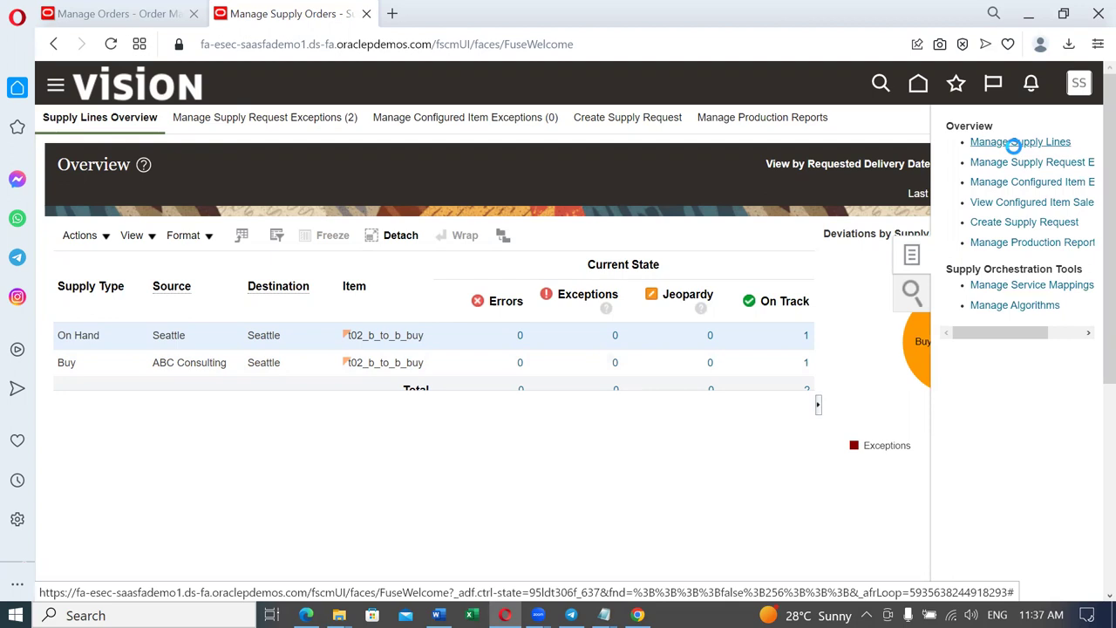
Step: Compare the order's back-to-back supply details with the search fields of Manage Supply Lines
left_click(112, 15)
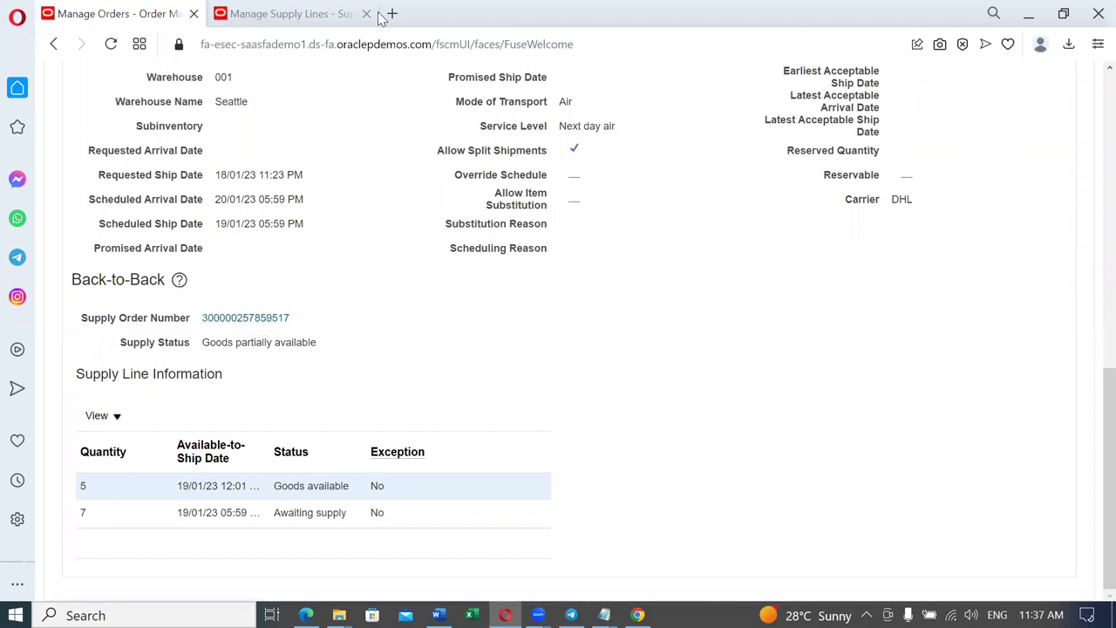
left_click(288, 15)
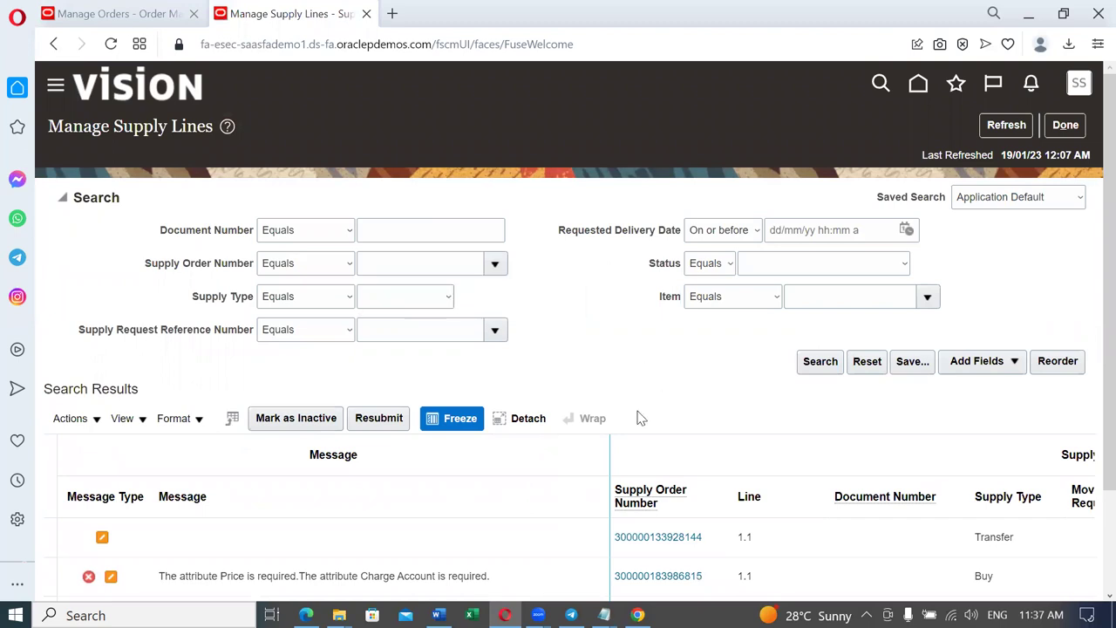
key("ctrl+Tab")
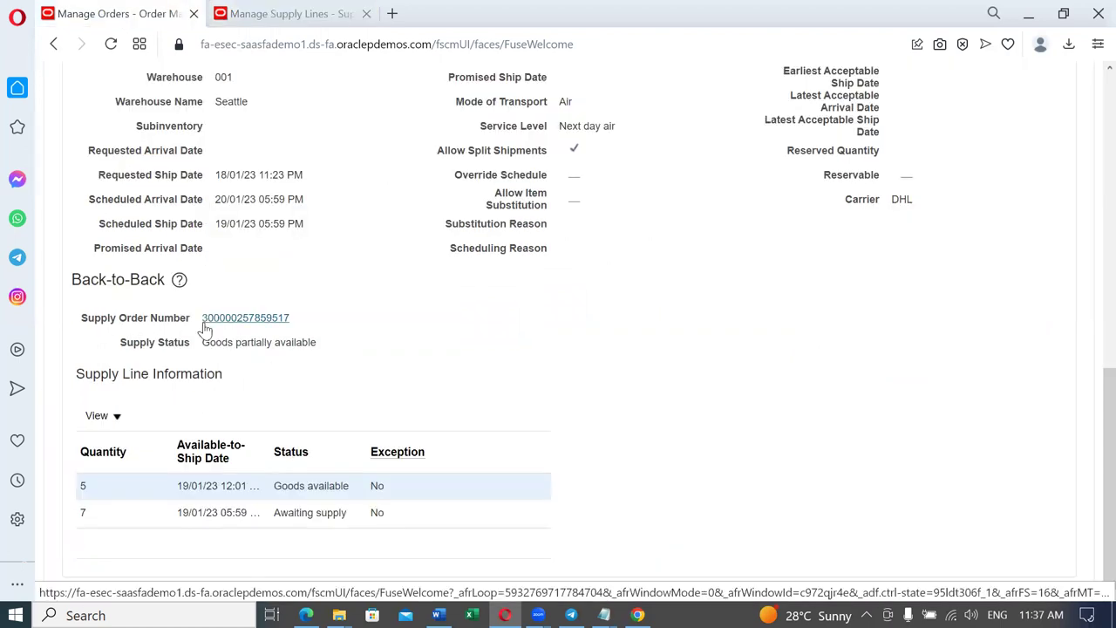
left_click(292, 14)
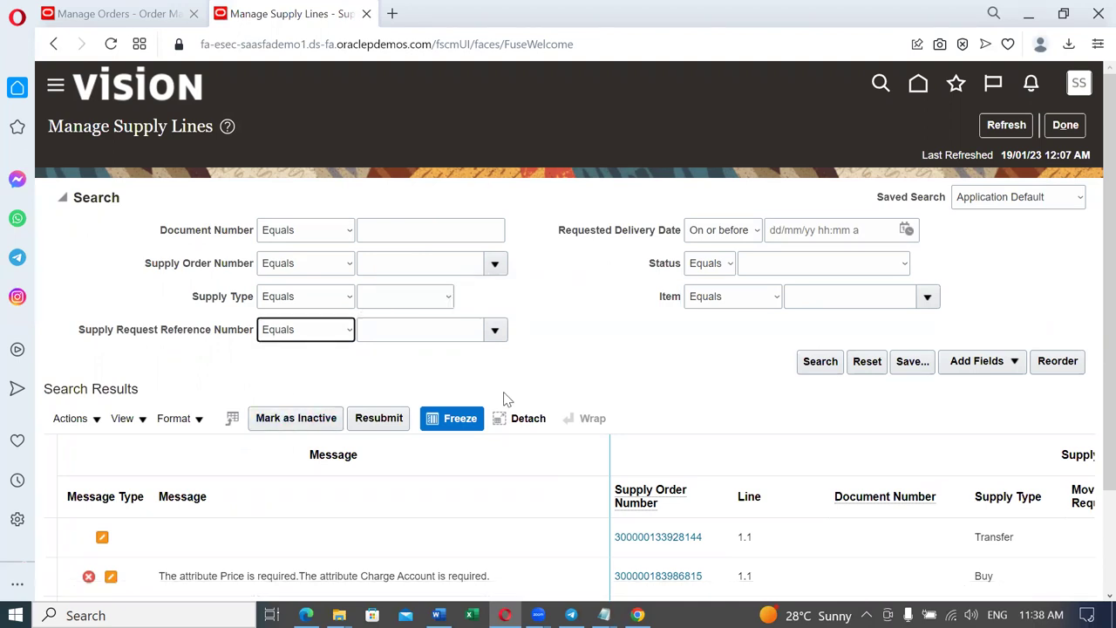
Step: Search the supply lines for items that start with "t02_back"
left_click(713, 301)
left_click(715, 315)
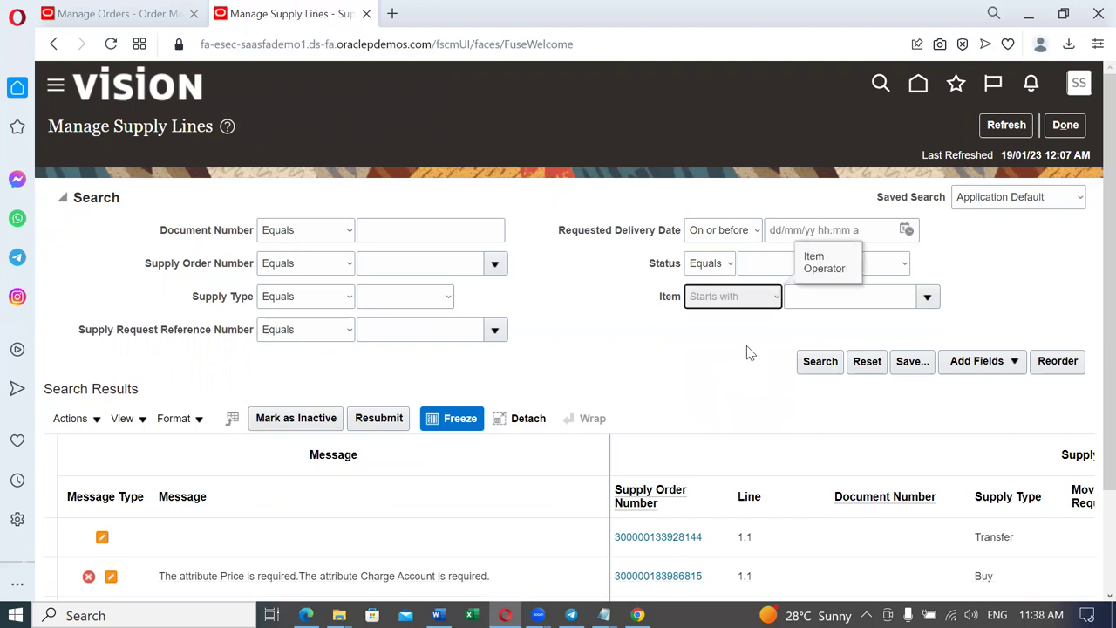
left_click(818, 297)
type("t02")
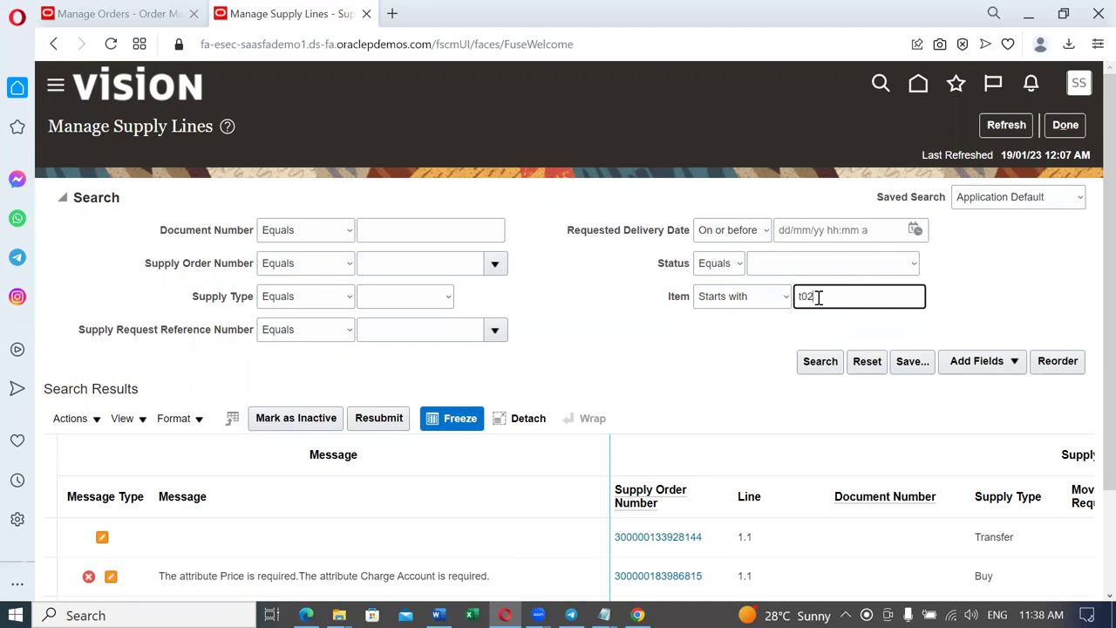
type(" buy")
left_click(828, 365)
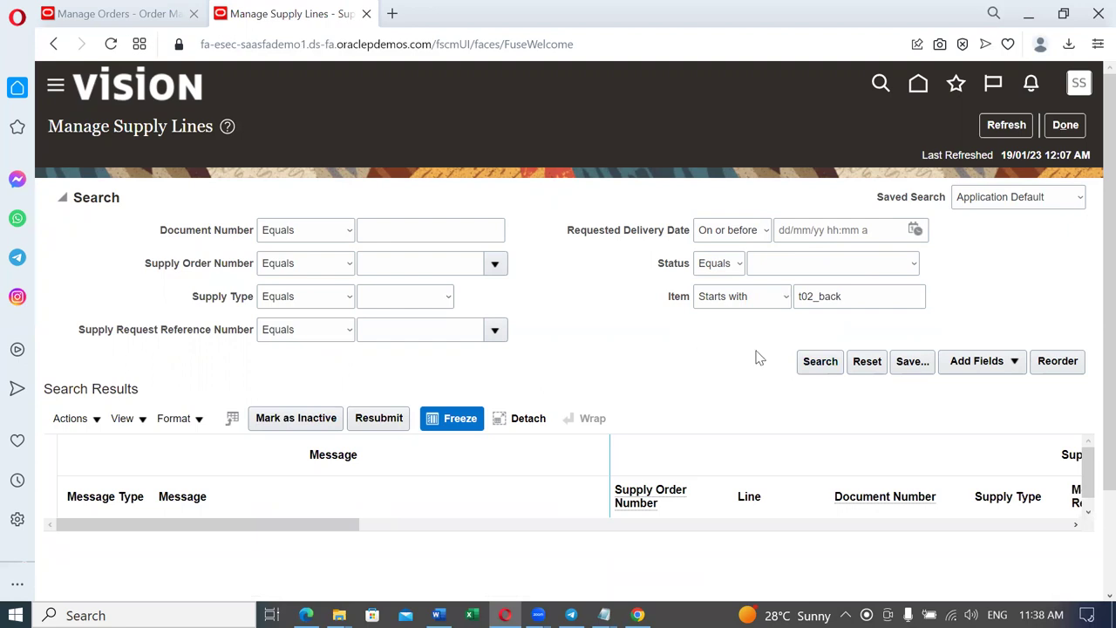
Step: Search the supply lines for items that start with "t02" and compare their supply order number with the sales order's
left_click(872, 297)
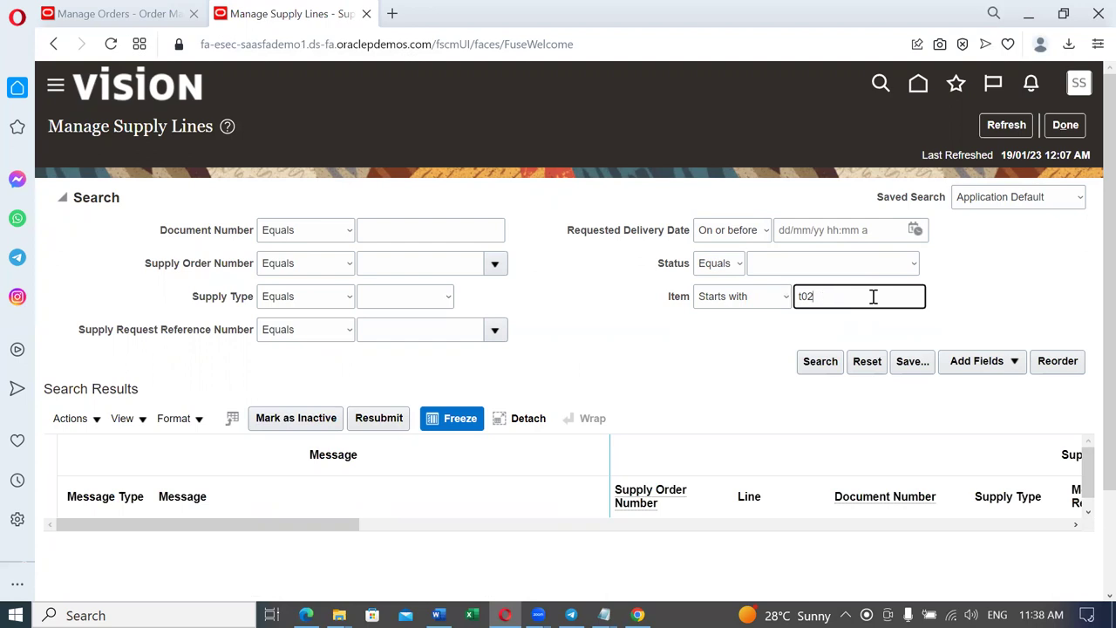
left_click(822, 365)
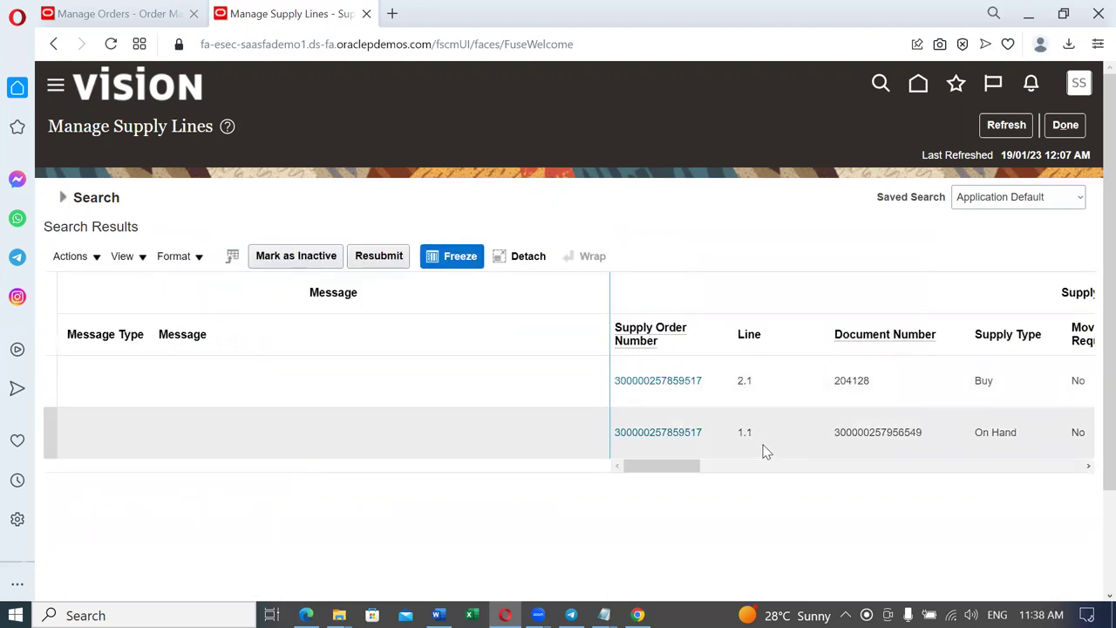
left_click_drag(683, 478, 638, 484)
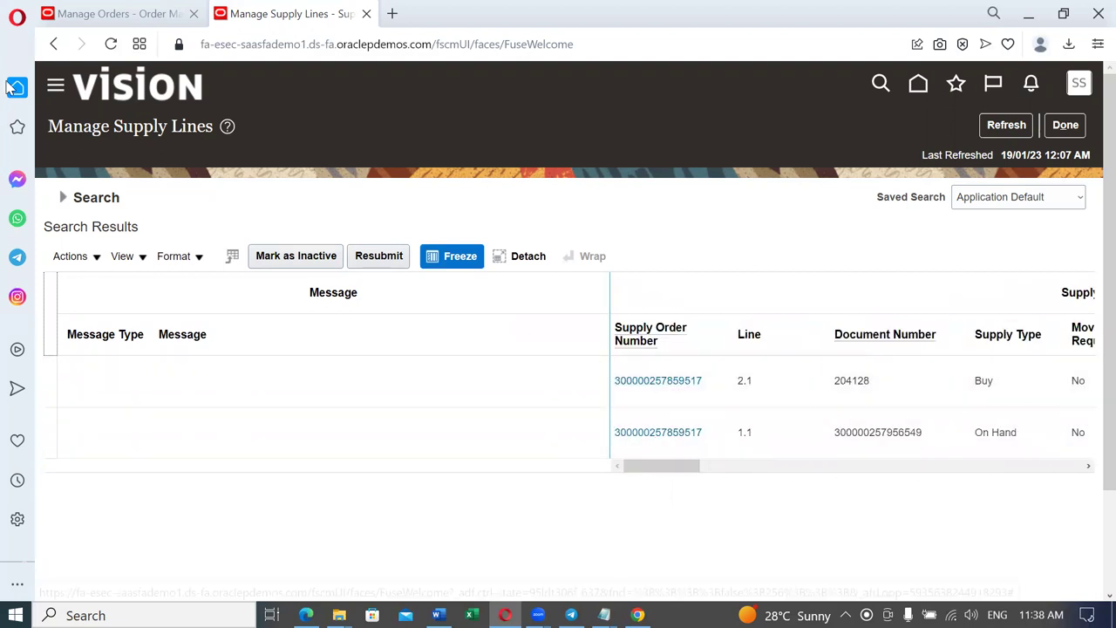
left_click(103, 12)
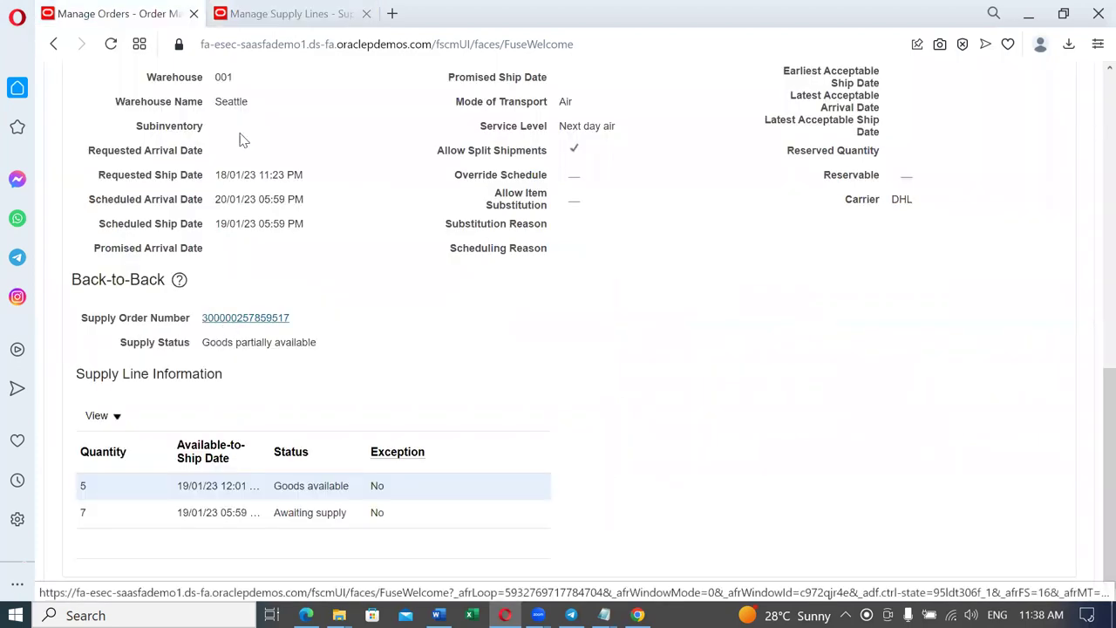
left_click(257, 24)
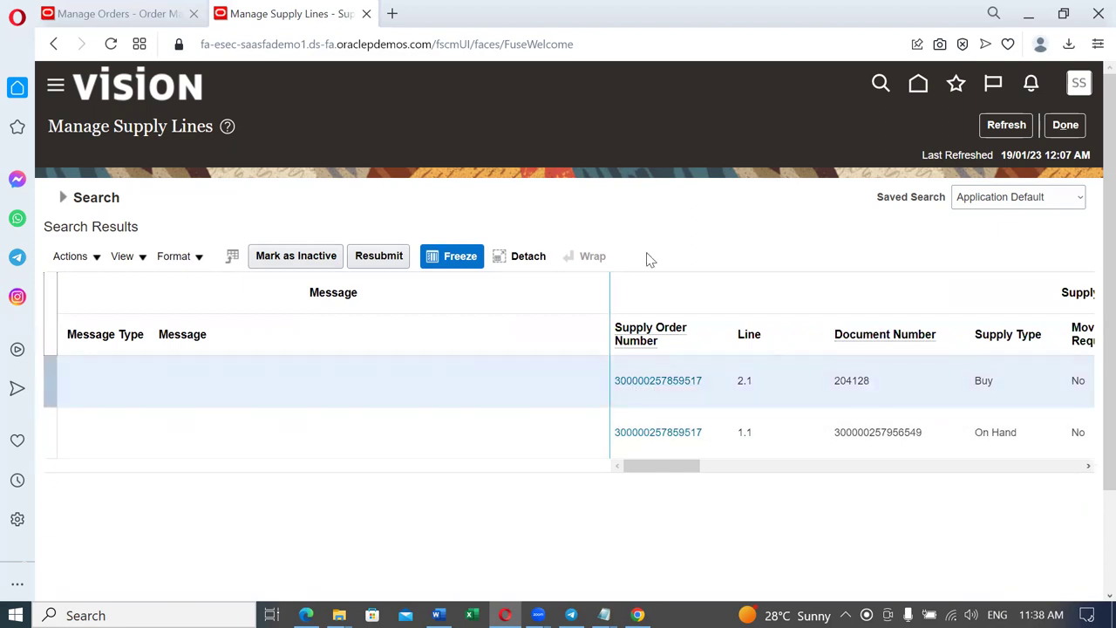
Step: Open the supply order of the t02_b_to_b_buy lines and examine on-hand line 1.1 and buy line 2.1
left_click(692, 390)
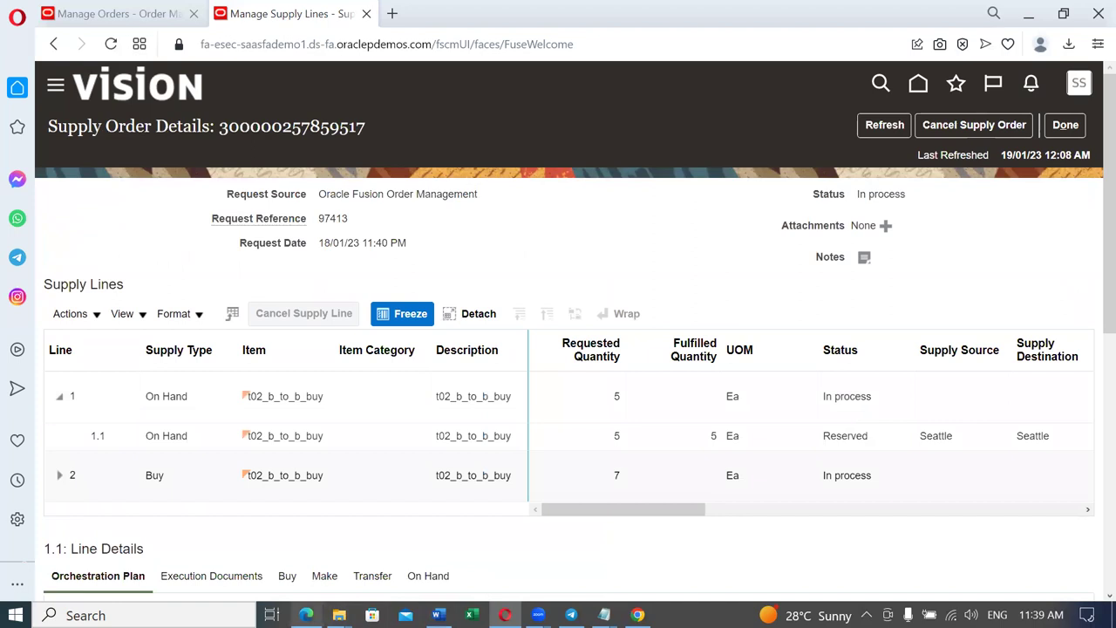
left_click(376, 441)
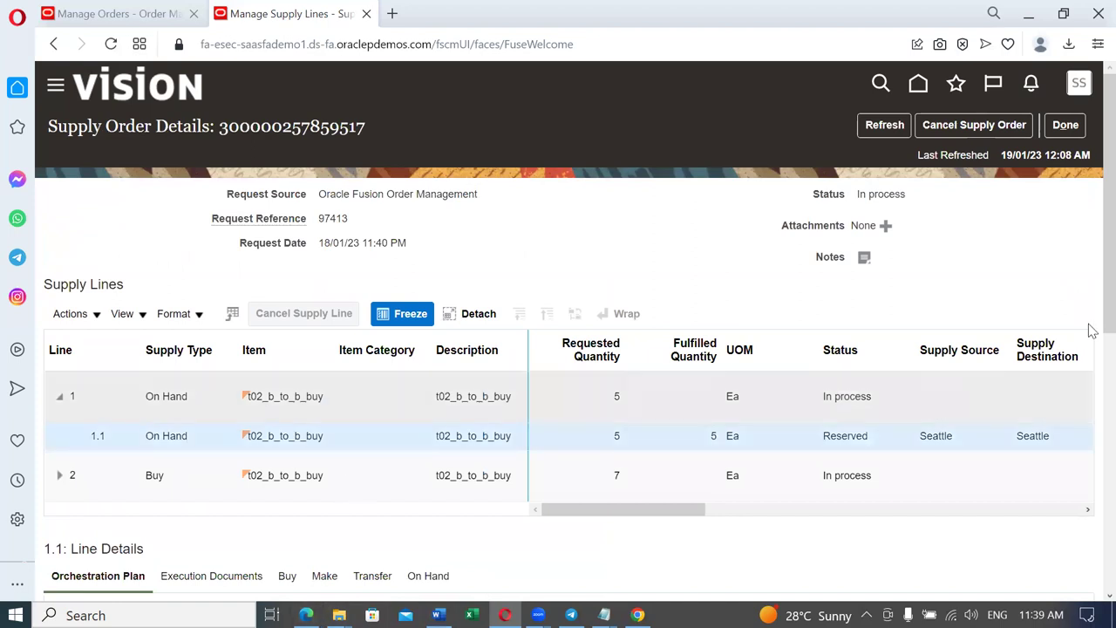
scroll(1088, 370, "down", 2)
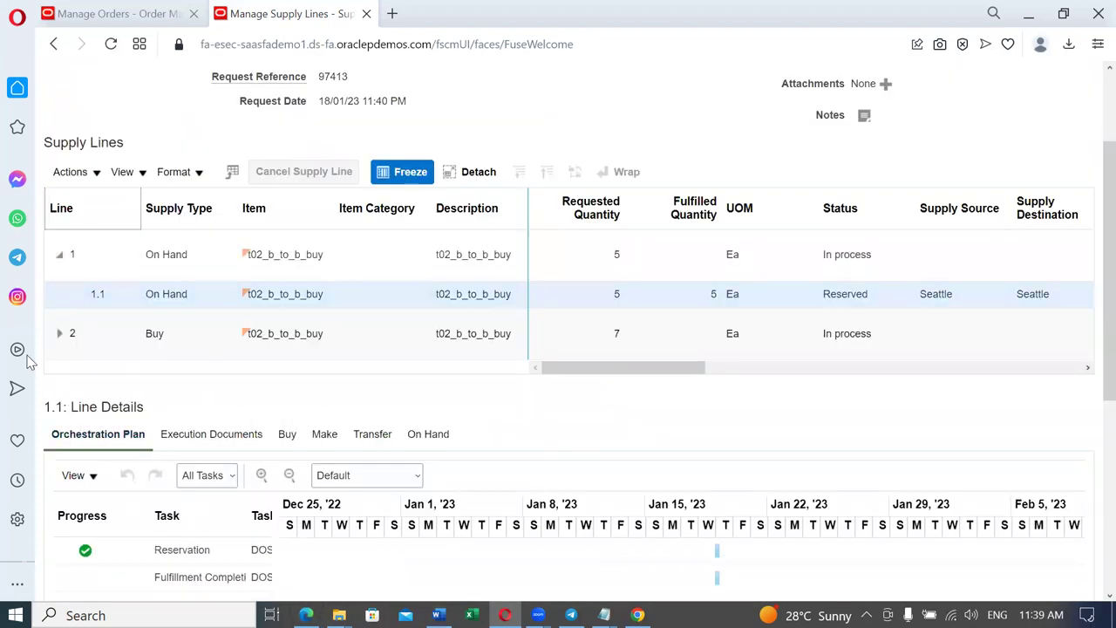
left_click(61, 334)
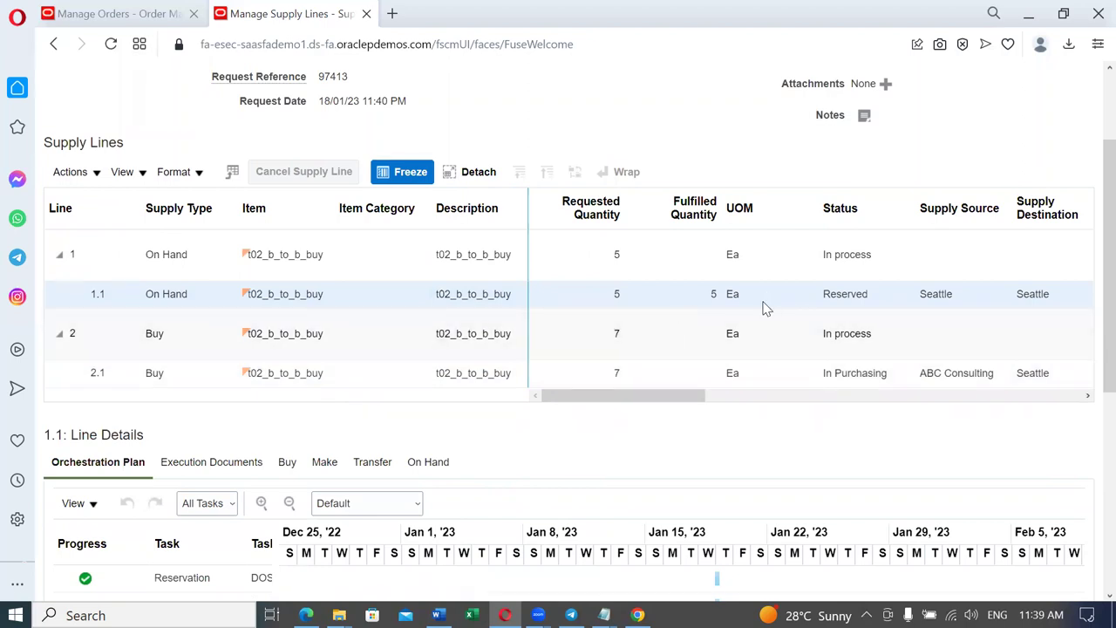
left_click(690, 375)
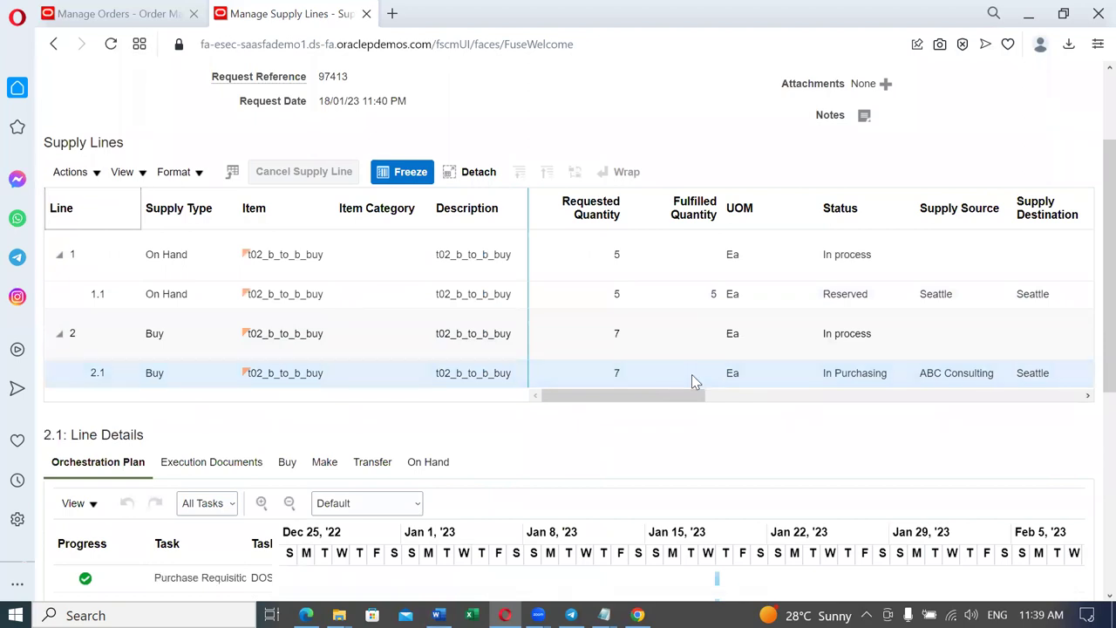
left_click(674, 291)
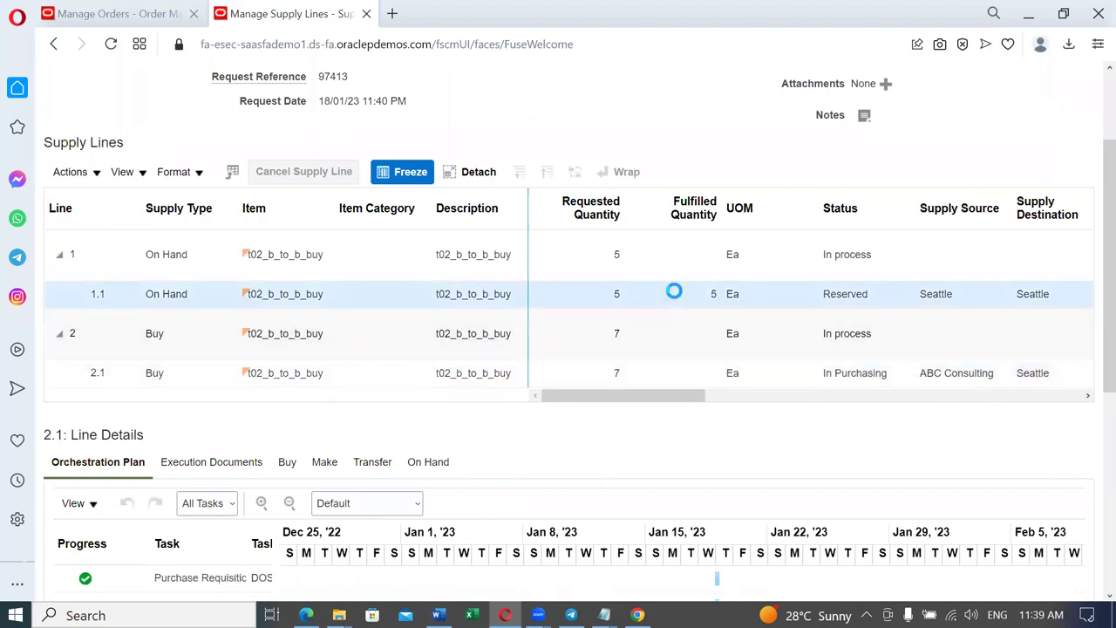
Step: In a duplicate browser tab, open Inventory Management under Supply Chain Execution and go to Manage Reservations and Picks
right_click(302, 9)
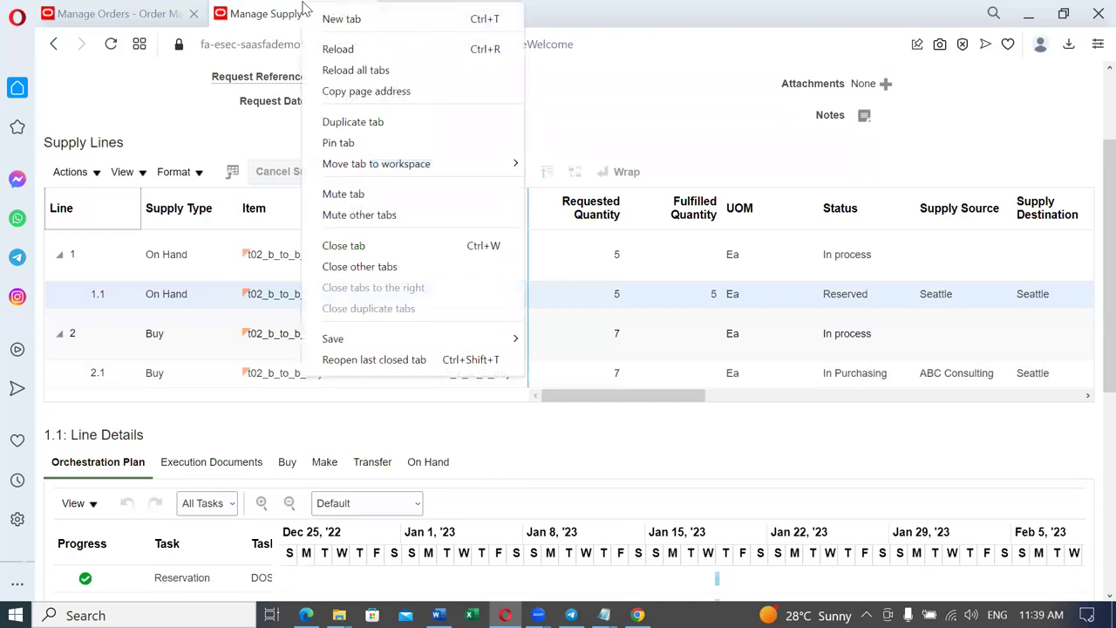
left_click(360, 123)
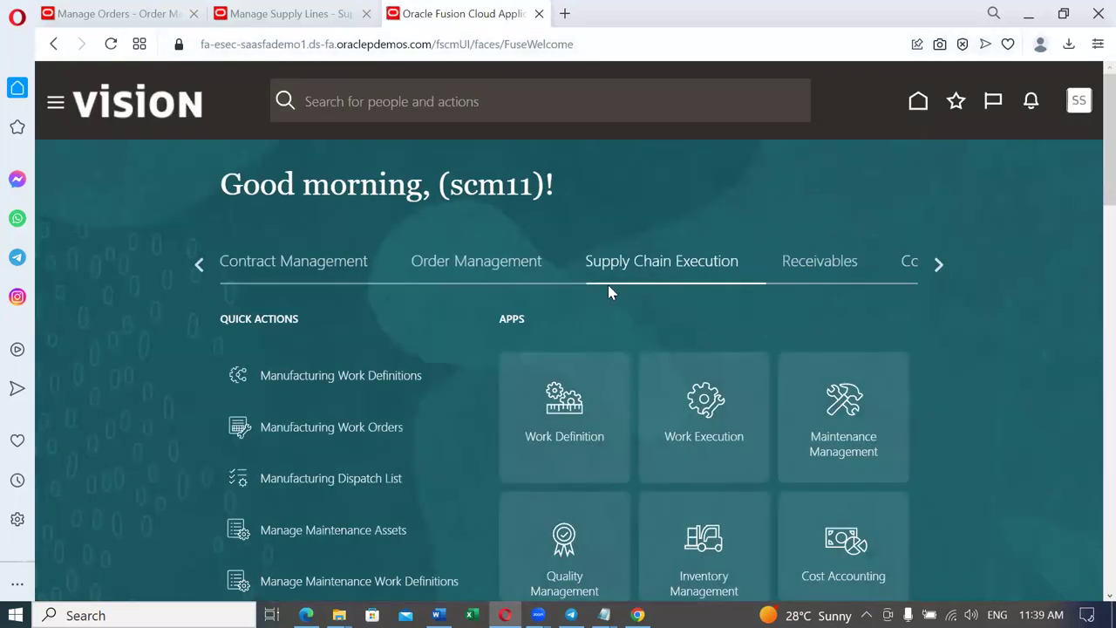
scroll(905, 269, "down", 2)
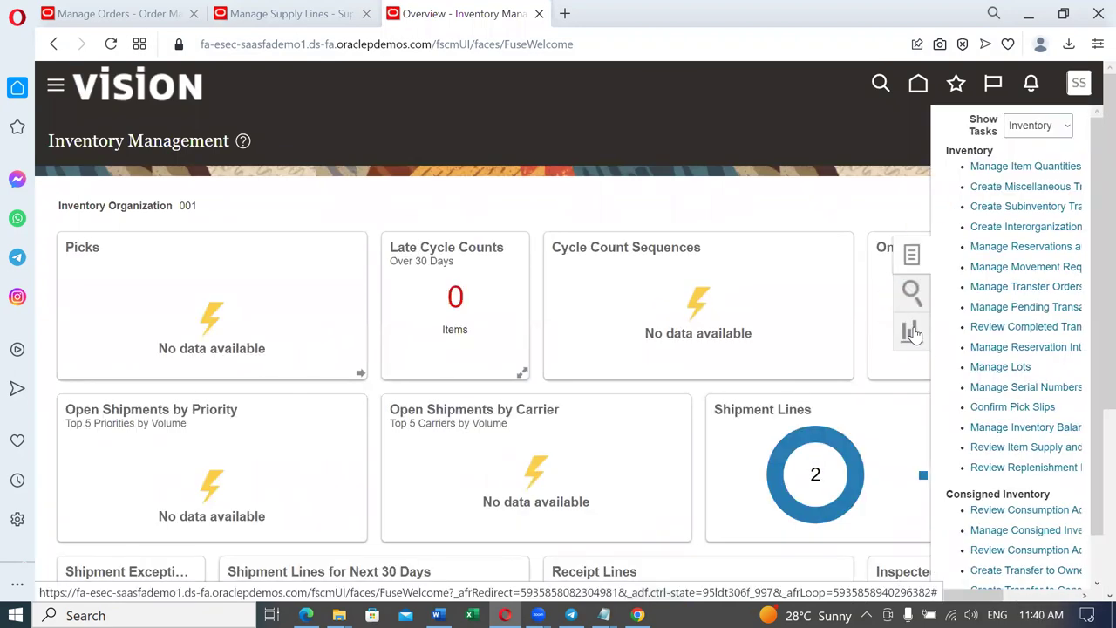
left_click(1024, 247)
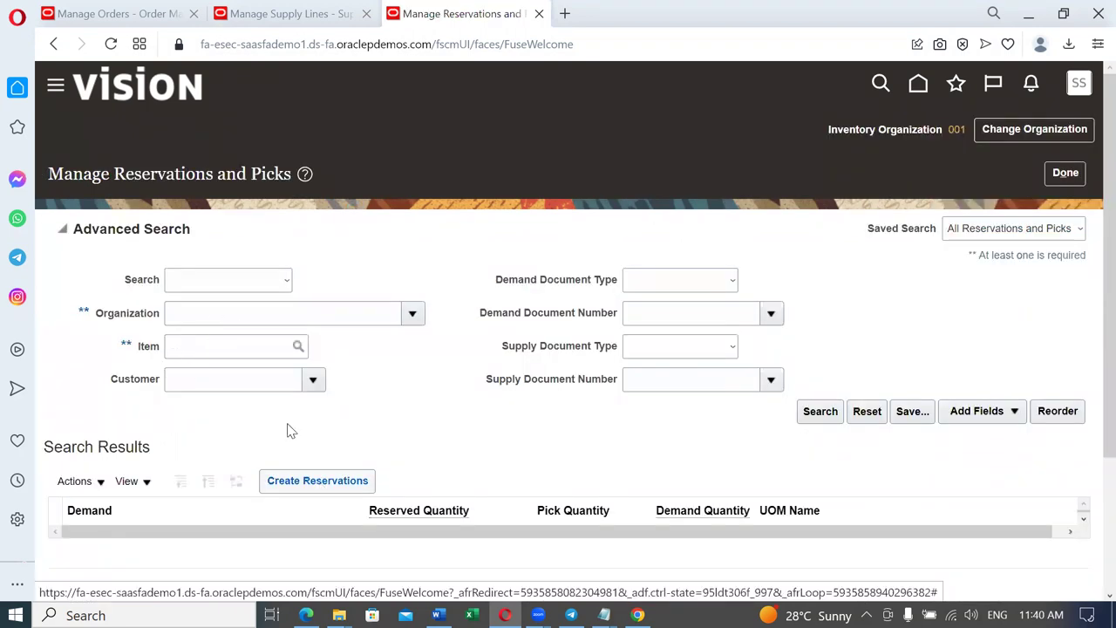
Step: Search the reservations and picks for item t02_b_to_b_buy
left_click(197, 350)
key("Tab")
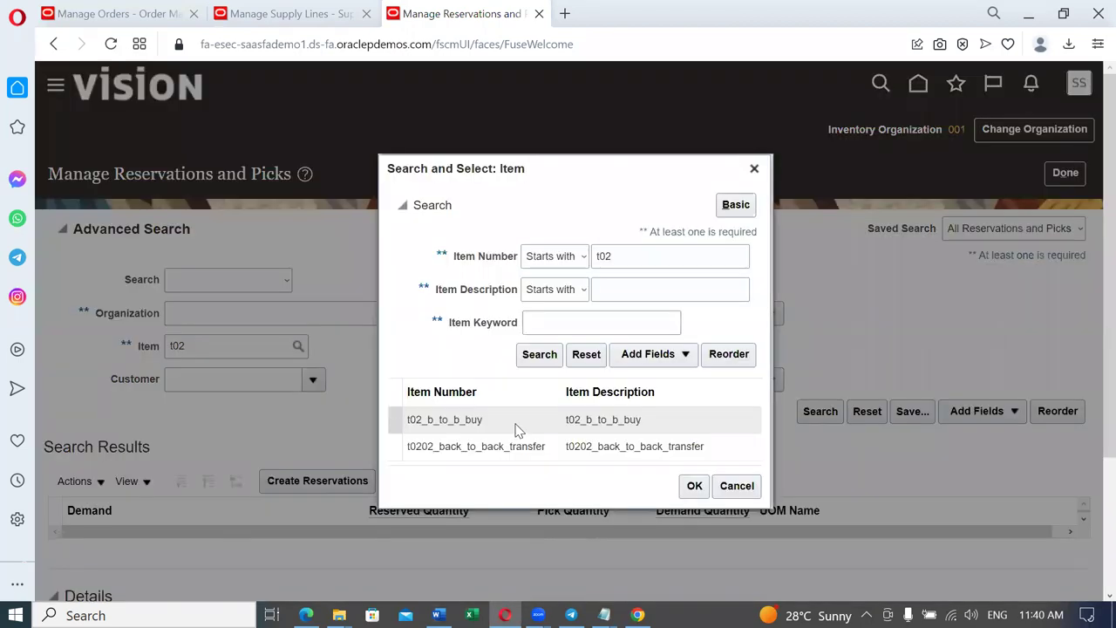
left_click(521, 421)
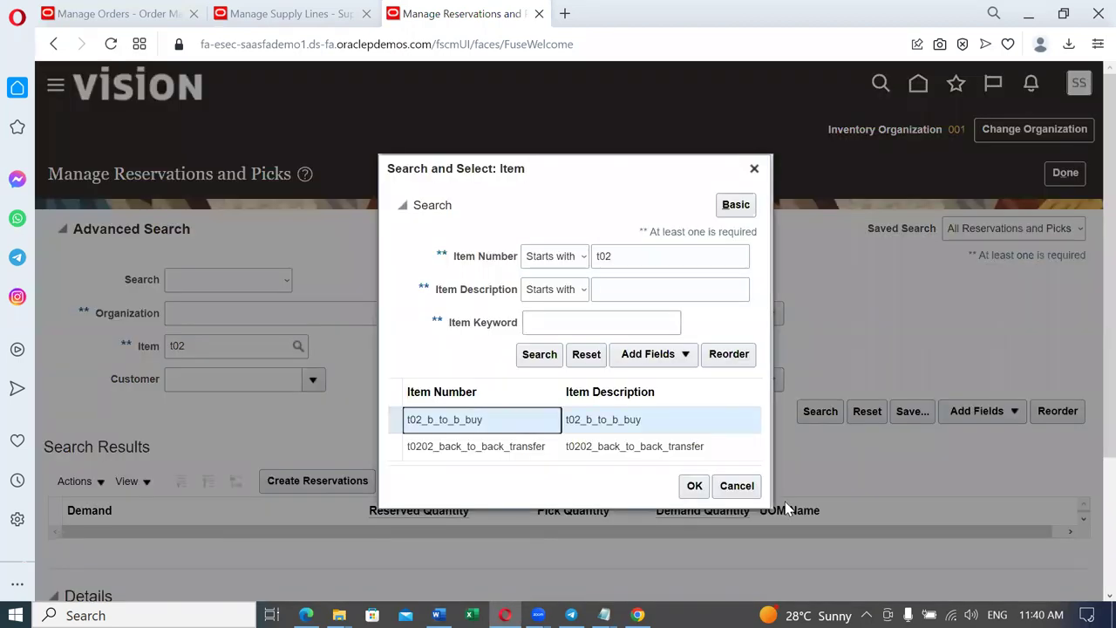
left_click(696, 486)
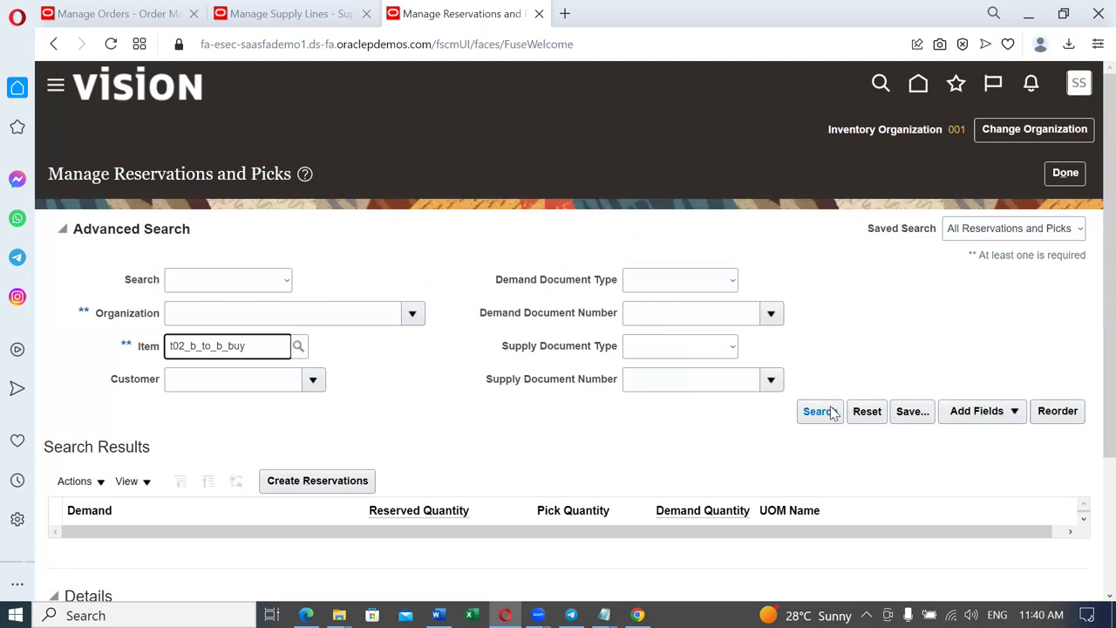
left_click(833, 411)
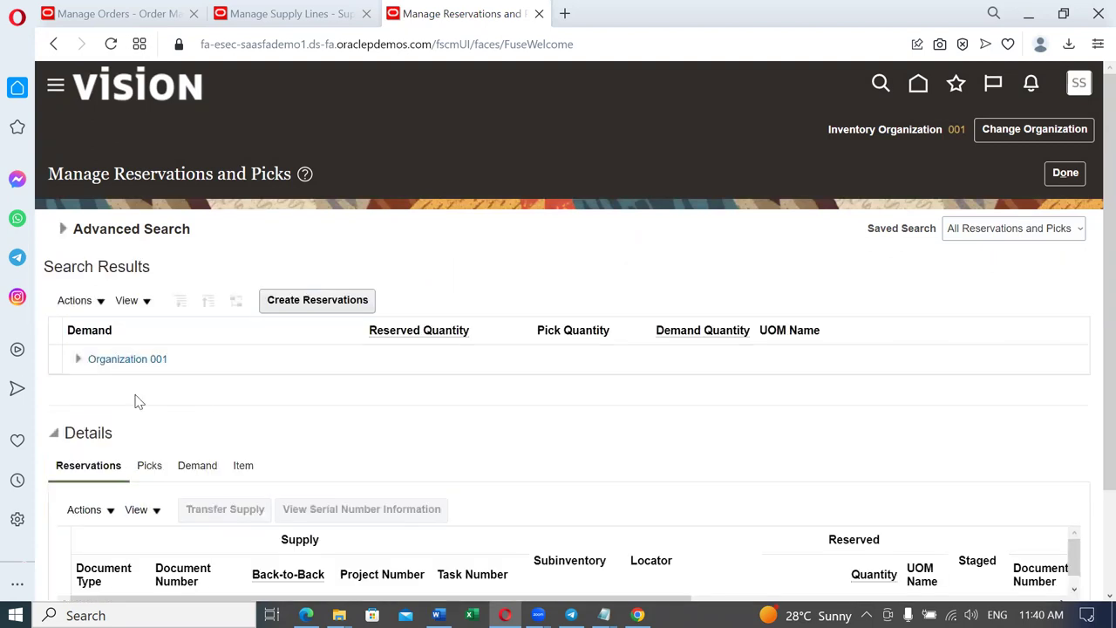
Step: Expand Organization 001 down to the sales order line for t02_b_to_b_buy and compare it with the order's fulfillment line 1-1
left_click(80, 362)
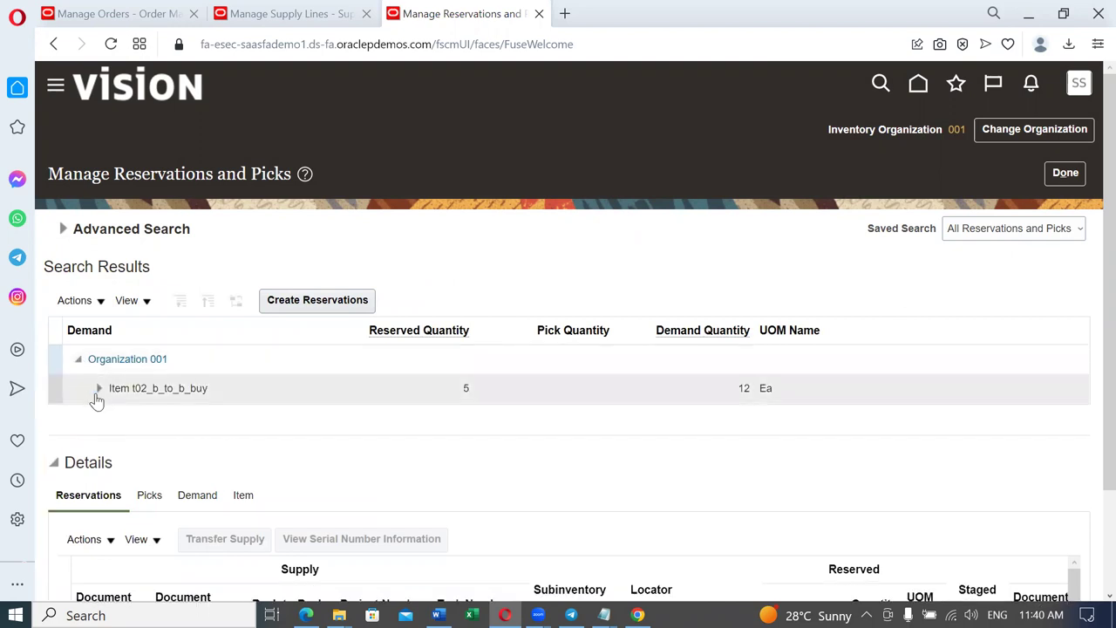
left_click(98, 390)
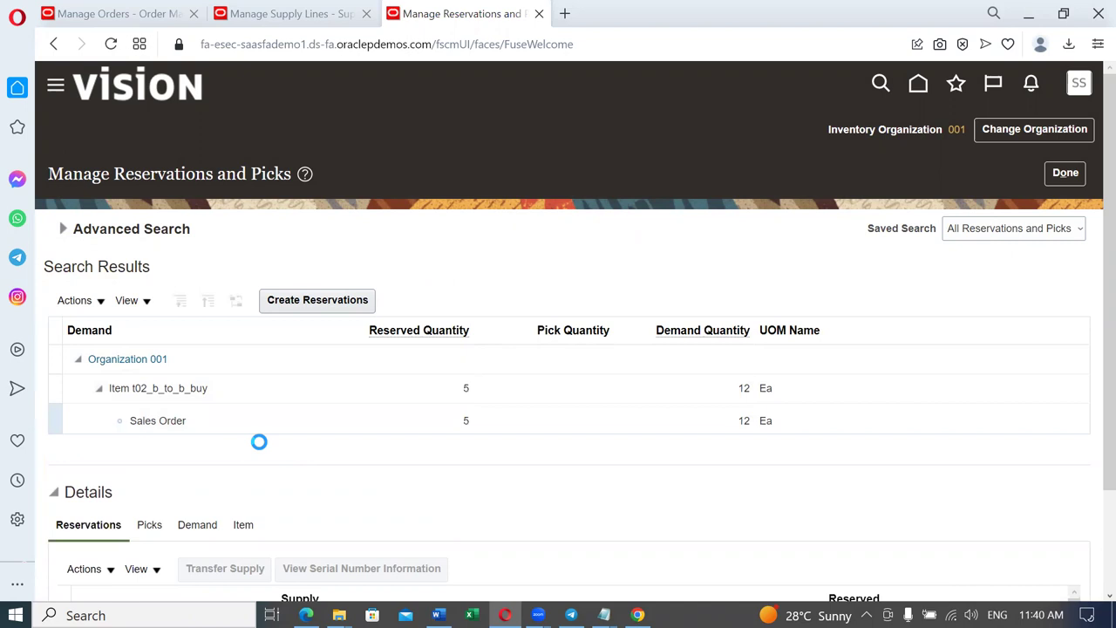
left_click(258, 442)
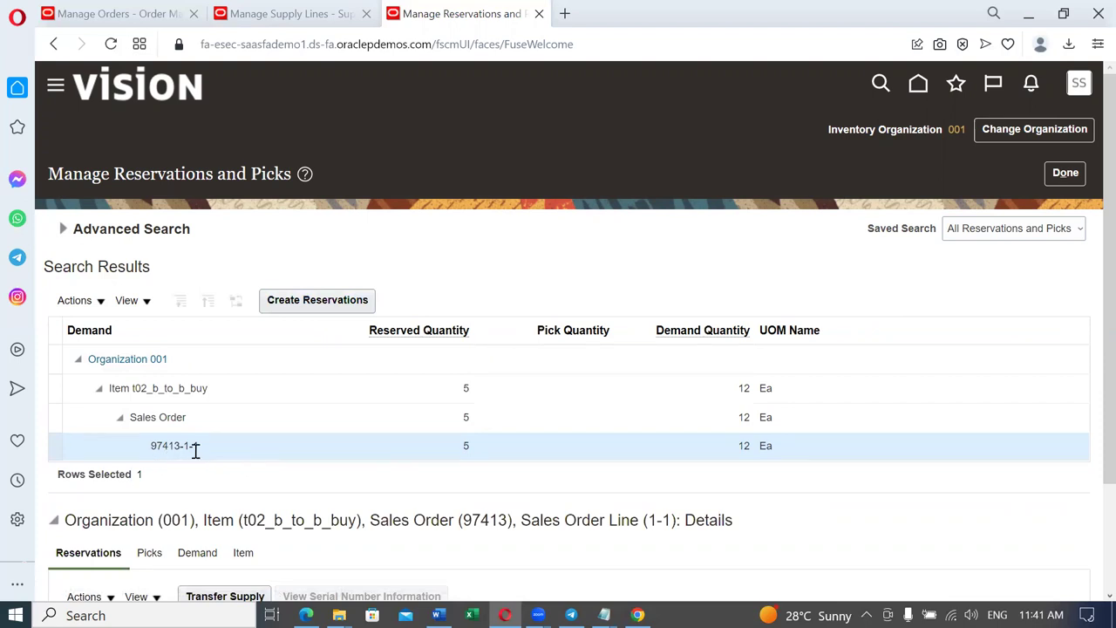
left_click(98, 18)
scroll(161, 352, "up", 6)
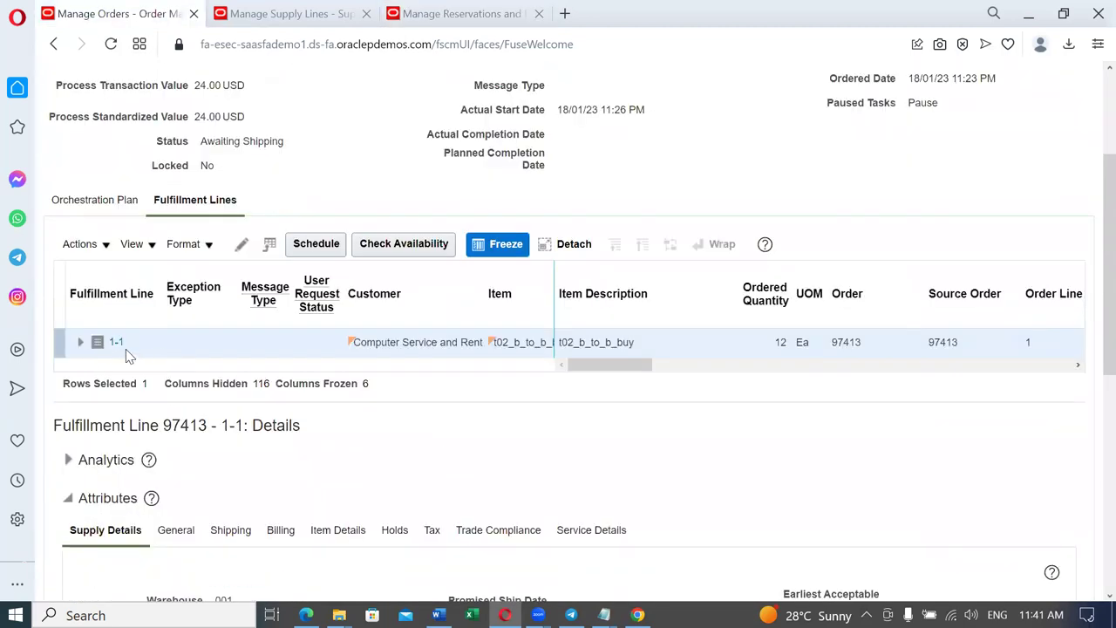
left_click(476, 15)
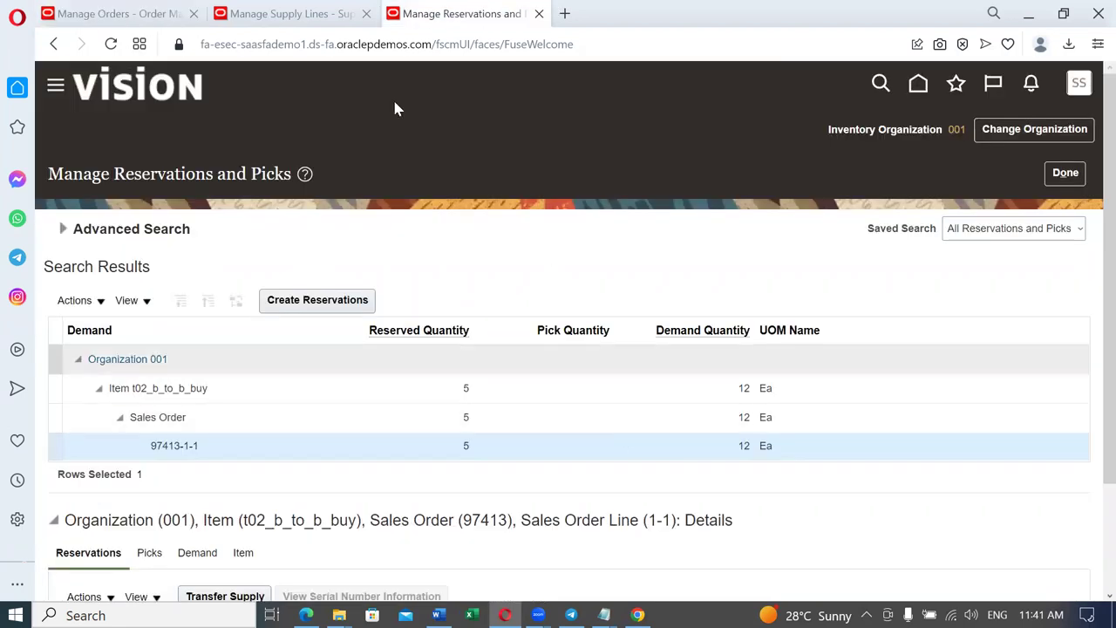
Step: Review the orchestration plan of supply line 2.1 in the supply order details and show its execution documents
left_click(288, 14)
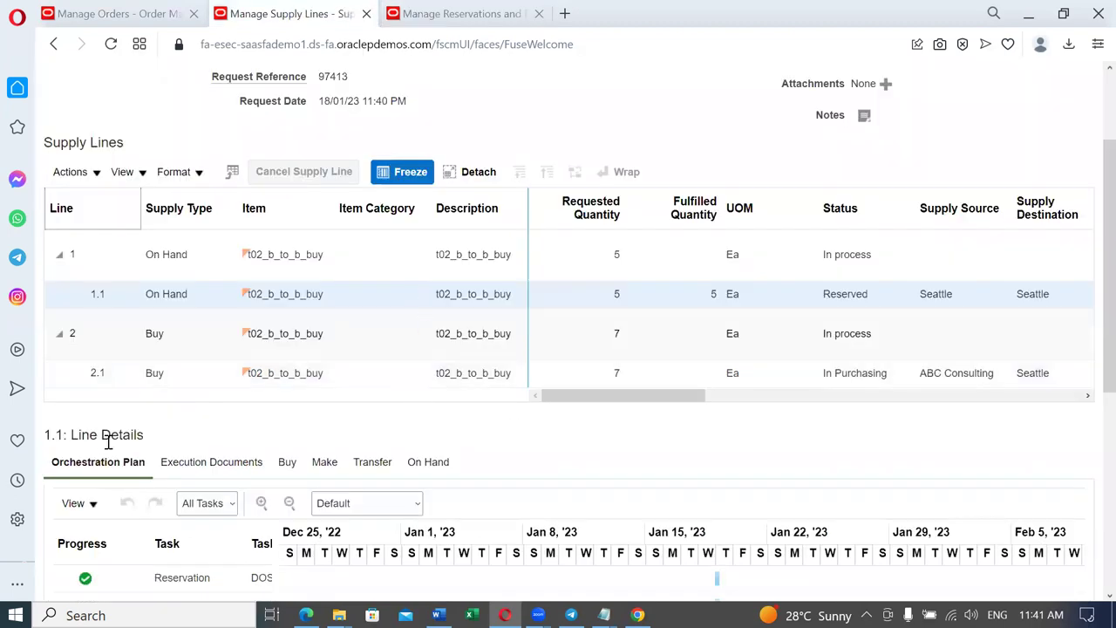
left_click(573, 373)
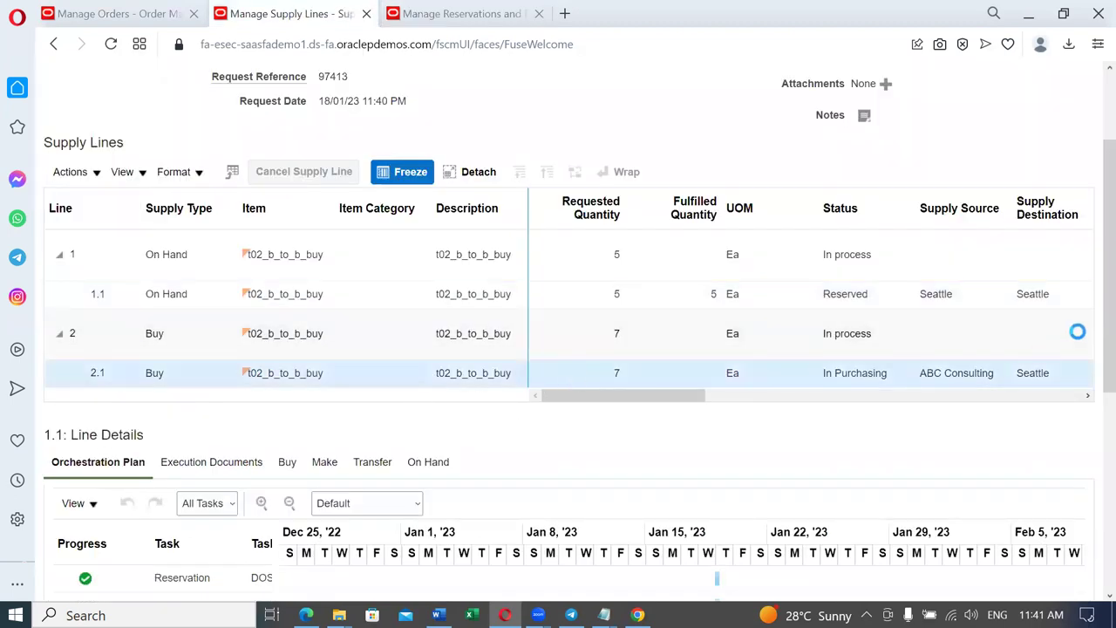
scroll(1092, 410, "down", 2)
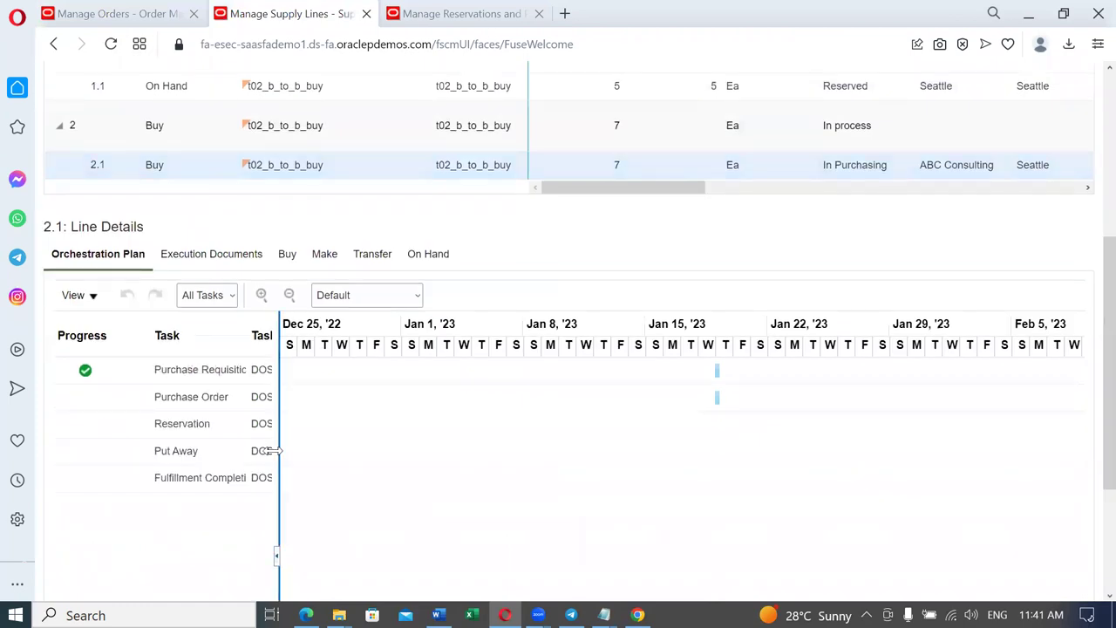
left_click(237, 253)
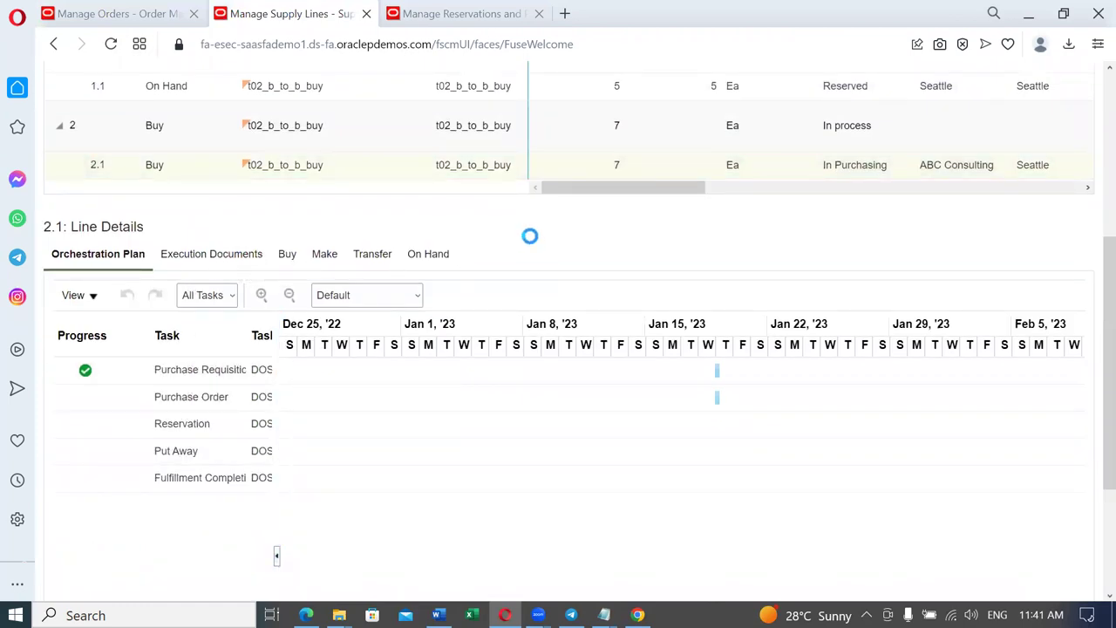
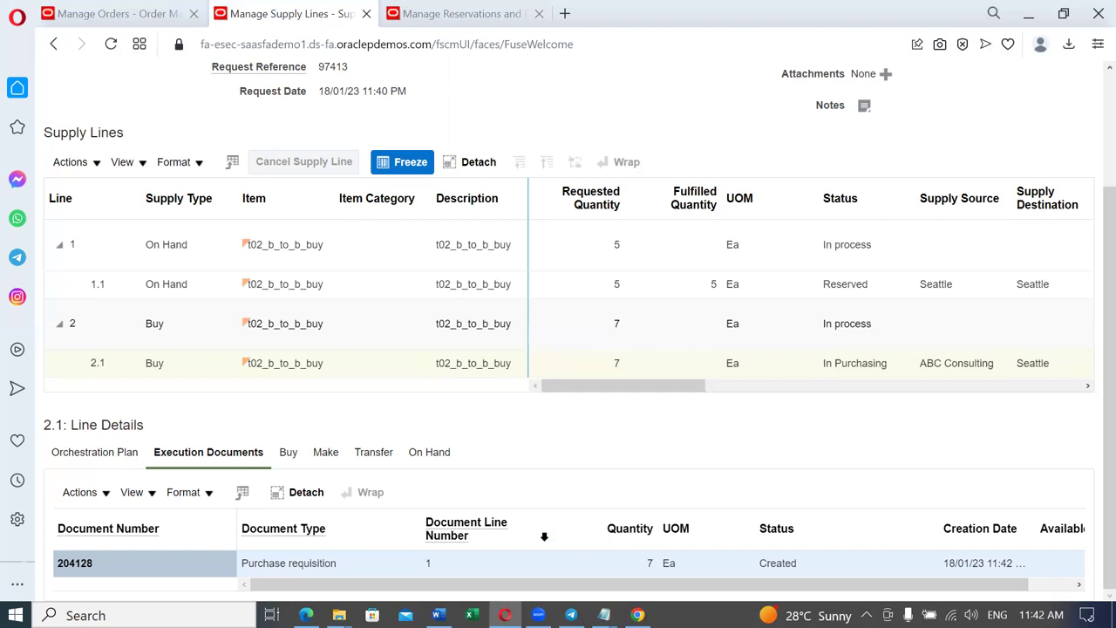
Step: Duplicate the Manage Reservations and Picks browser tab and review the original's reservation details for the sales order line
left_click(425, 14)
right_click(430, 15)
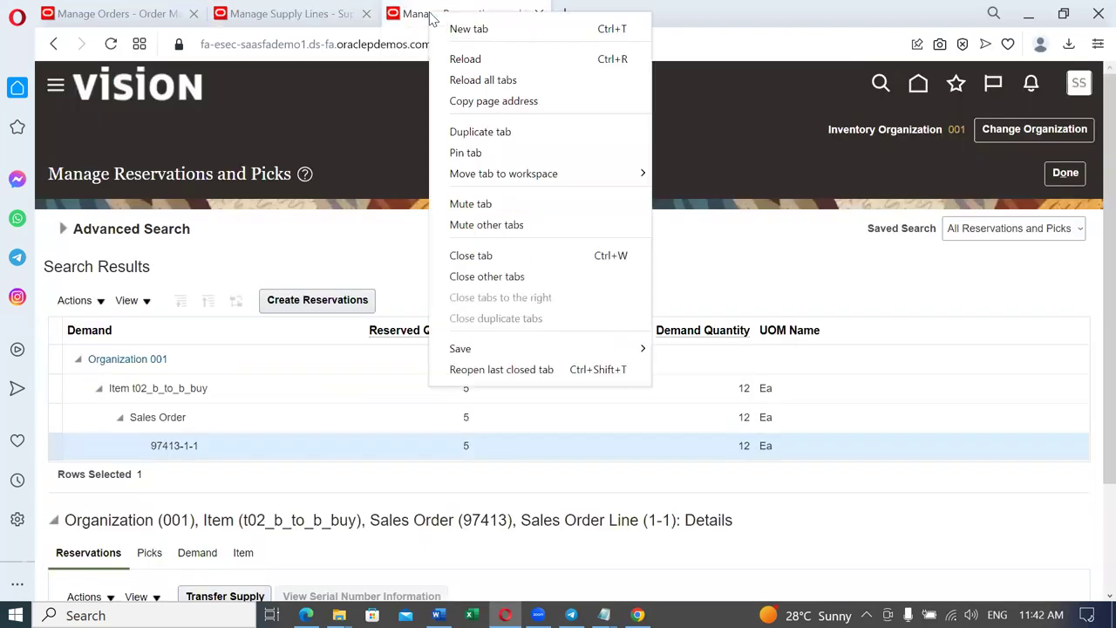
left_click(498, 135)
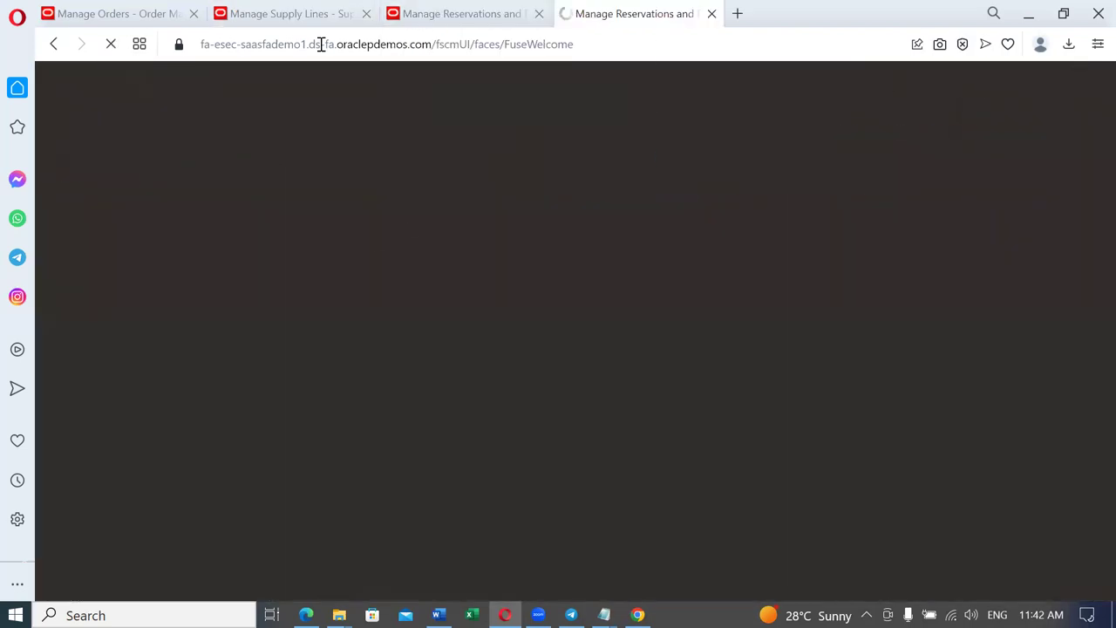
left_click(428, 17)
scroll(88, 558, "down", 1)
scroll(88, 558, "down", 1)
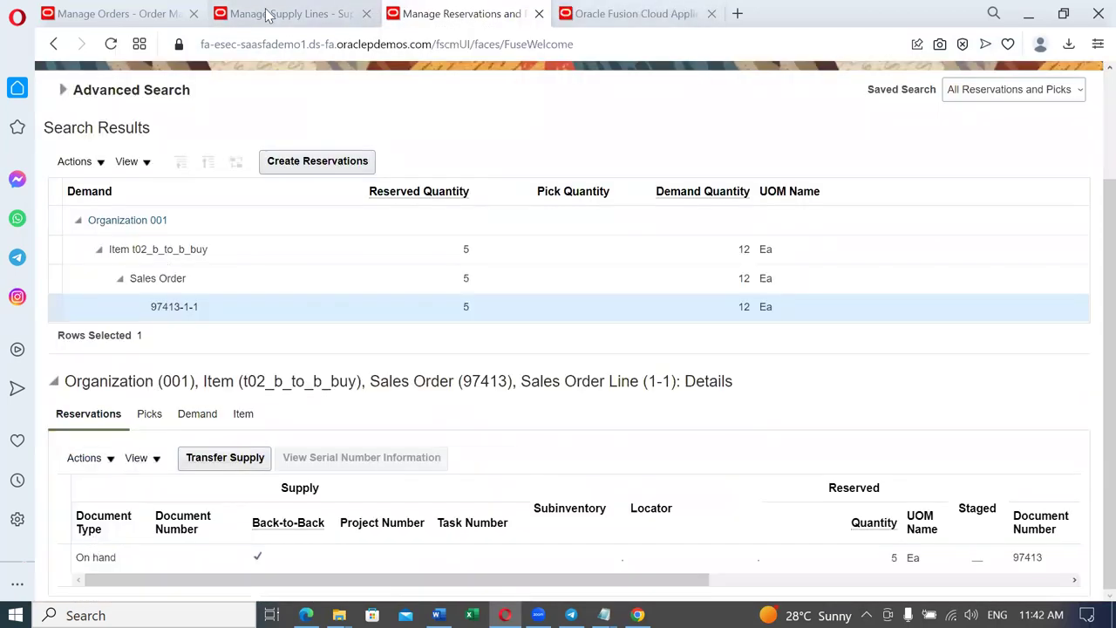
Step: In the duplicated tab, open Purchase Requisitions under Procurement and go to its Manage Requisitions page
left_click(653, 12)
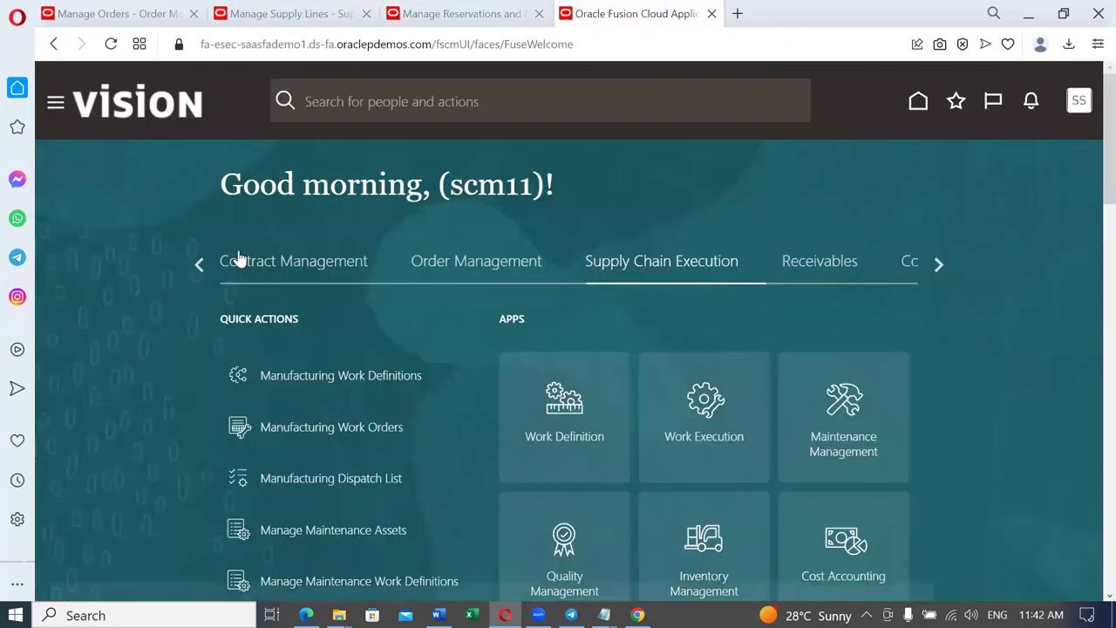
left_click(199, 265)
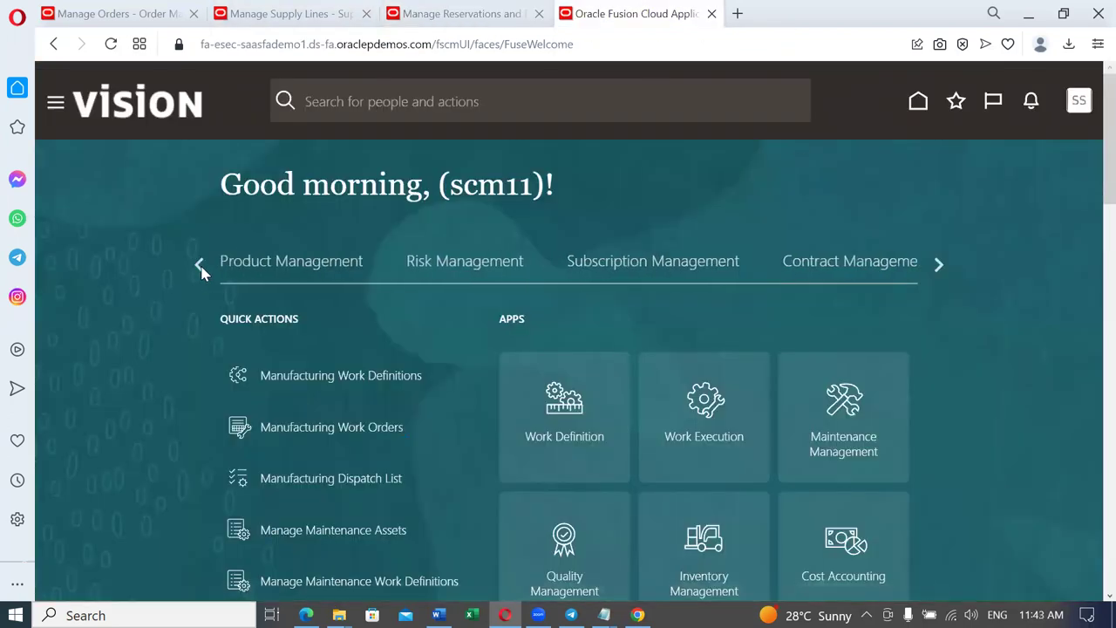
left_click(199, 265)
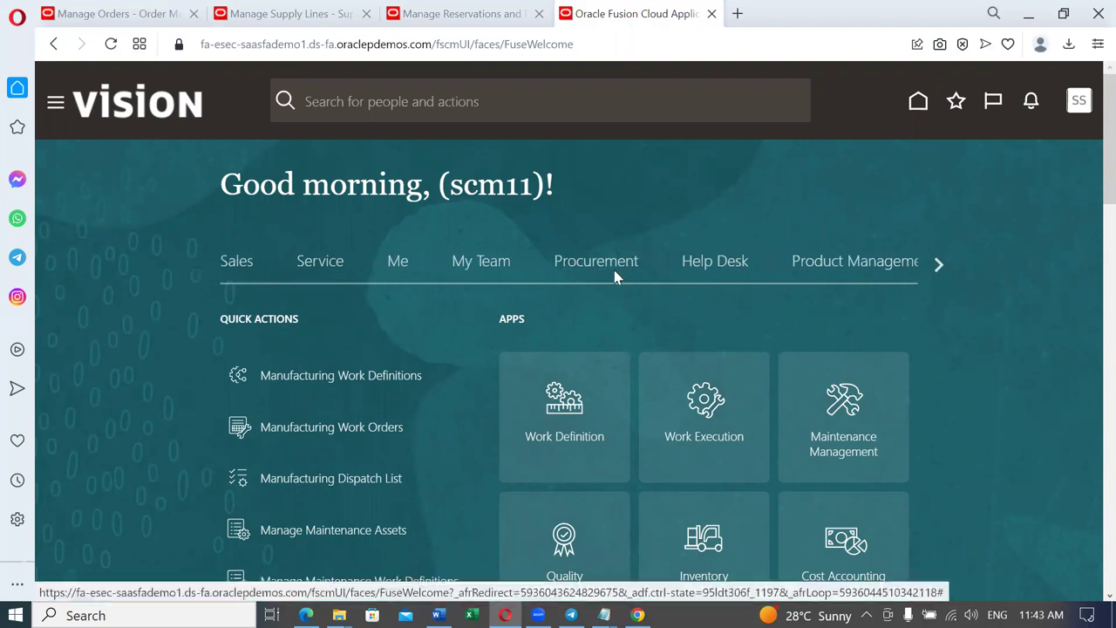
left_click(613, 276)
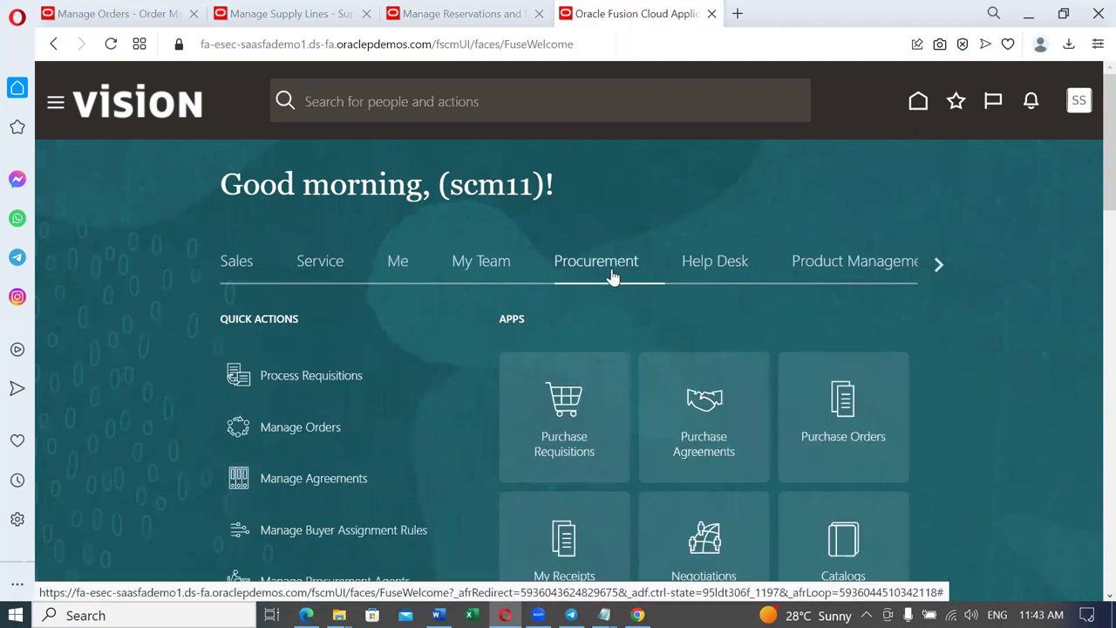
left_click(581, 424)
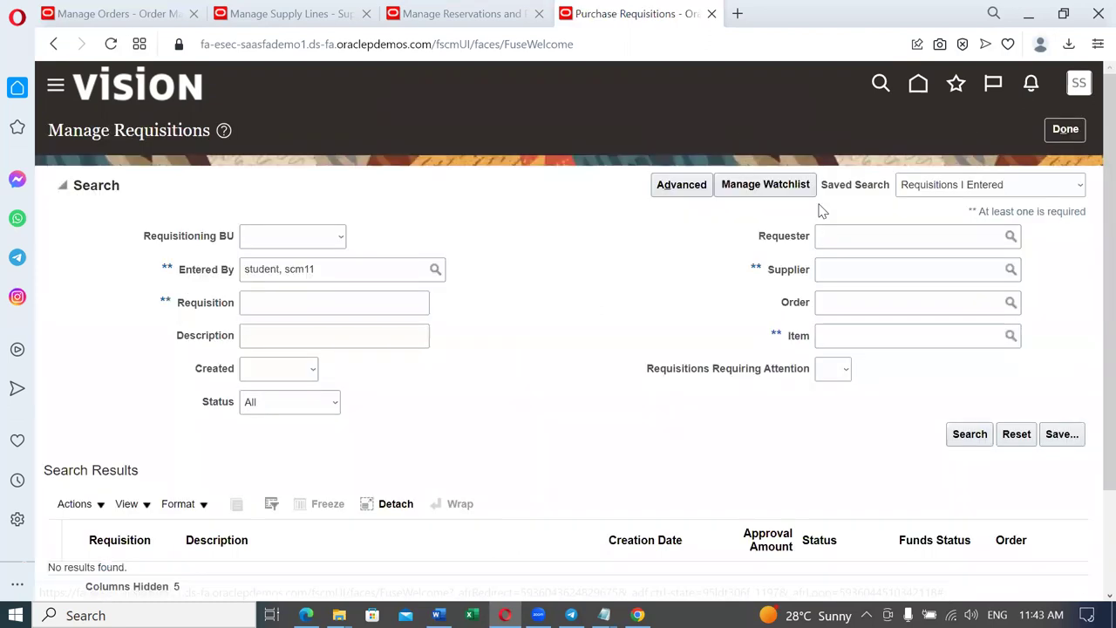
Step: Search for requisition 204128 and repeat the search with the Entered By filter cleared
left_click(293, 307)
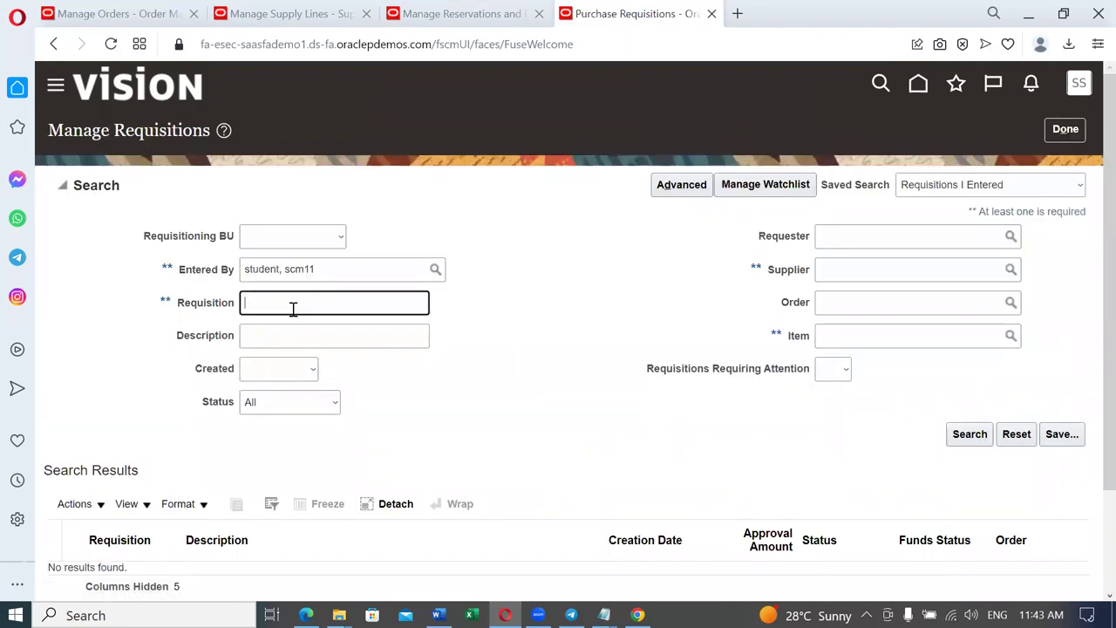
type("204128")
left_click(266, 302)
left_click(974, 441)
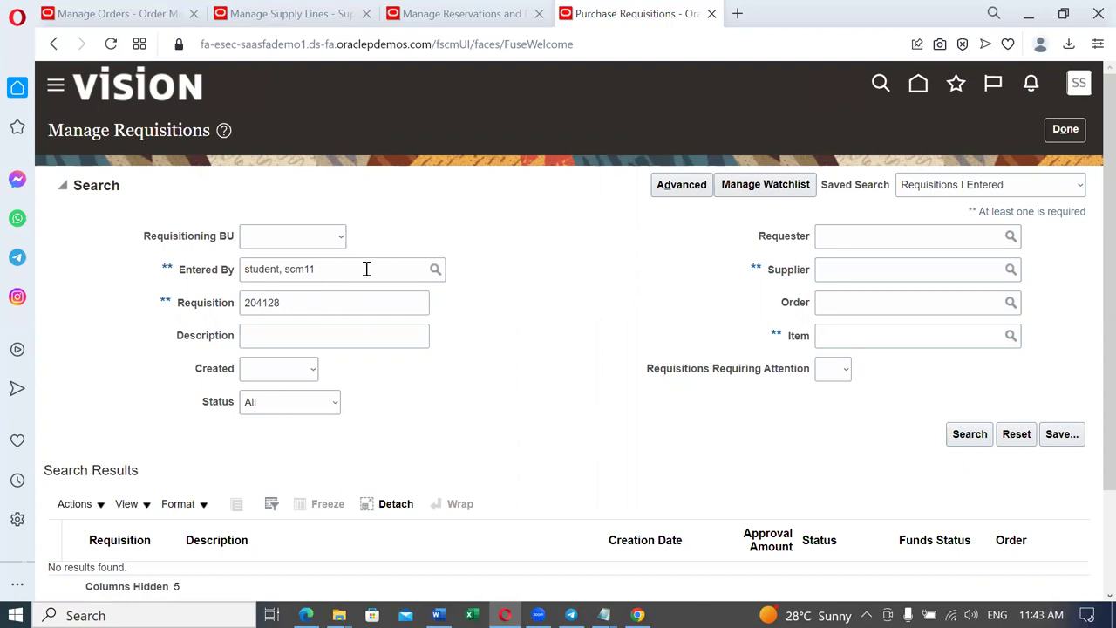
left_click_drag(362, 269, 212, 279)
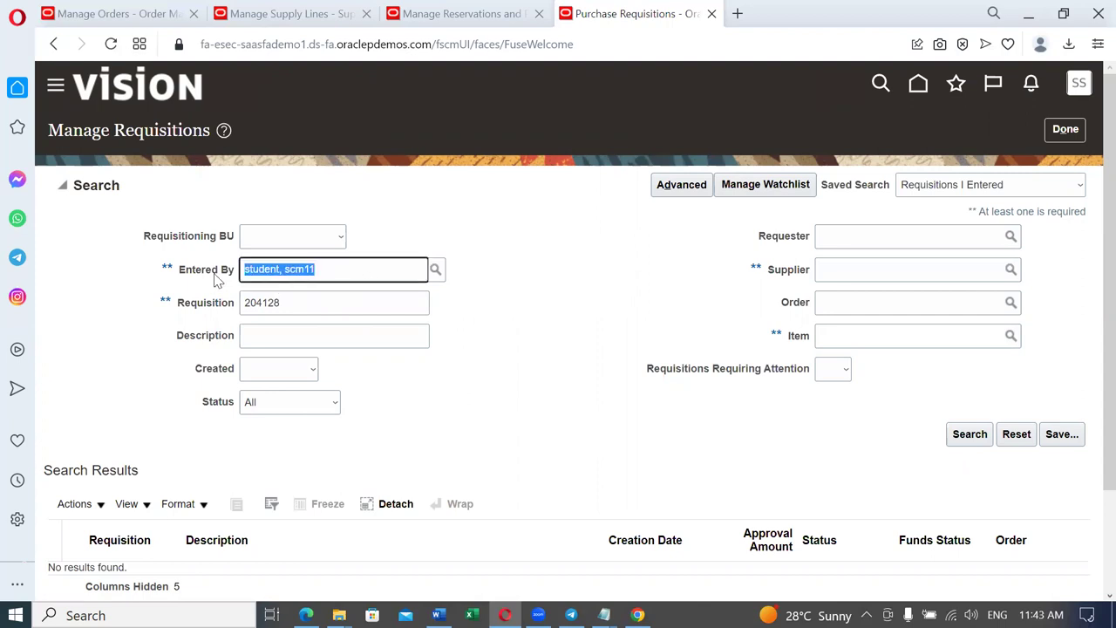
key("BackSpace")
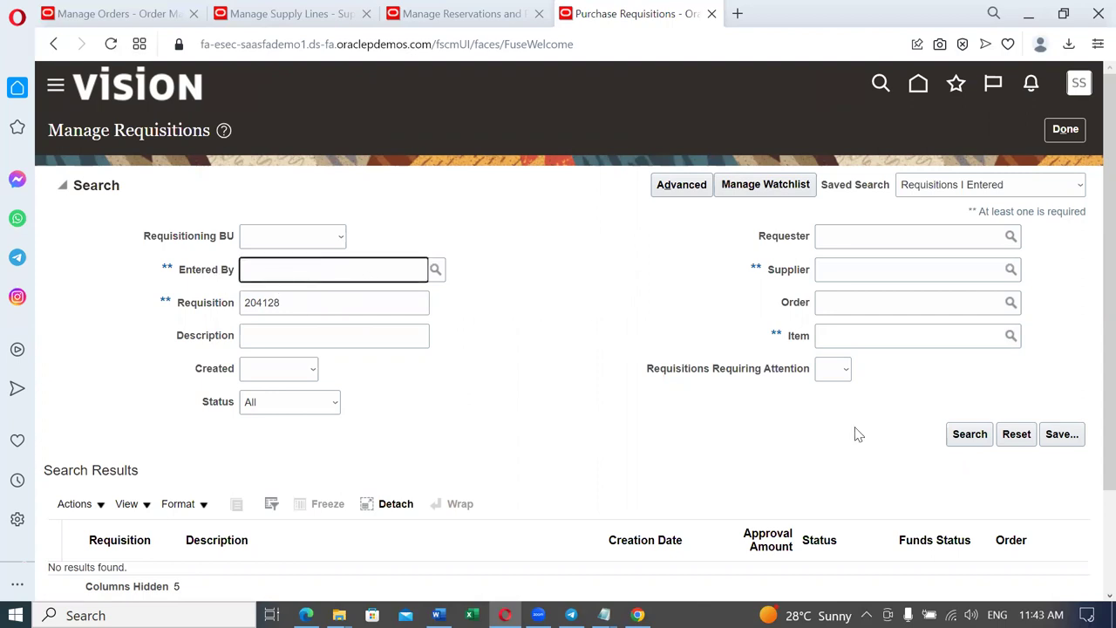
left_click(969, 434)
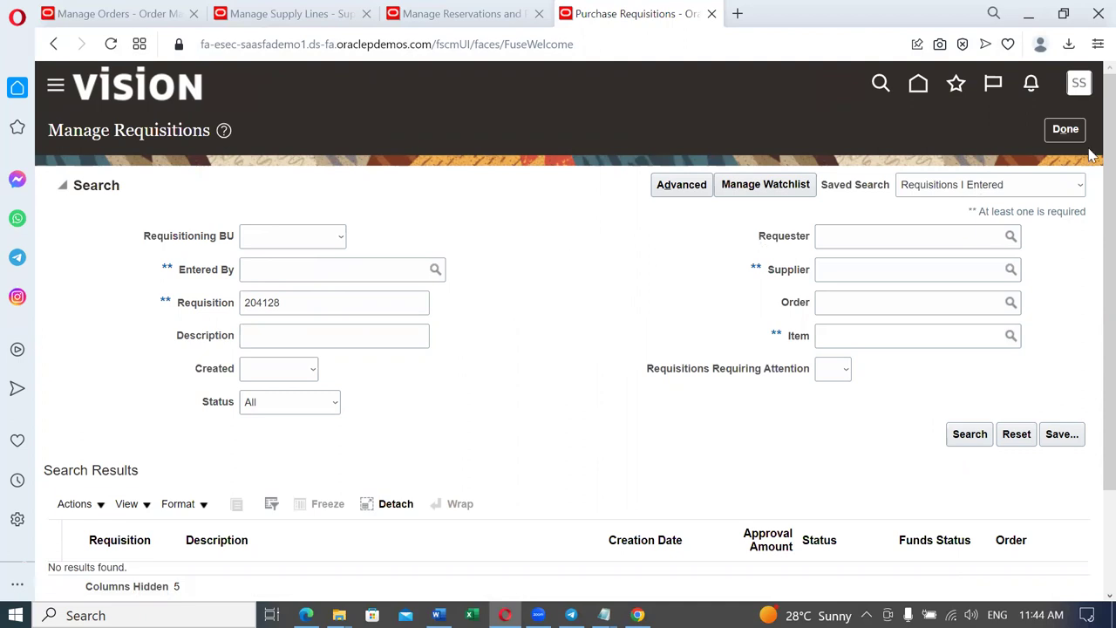
Step: Leave Manage Requisitions, return to the home page and open Purchase Orders from the Procurement apps
left_click(1066, 132)
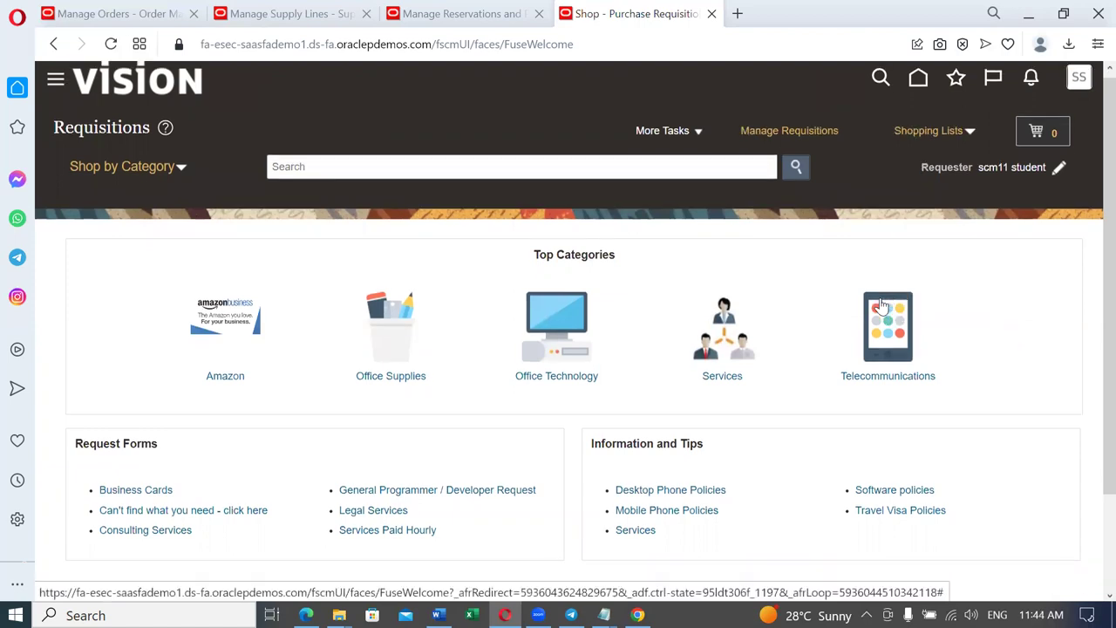
scroll(882, 305, "down", 3)
scroll(883, 305, "up", 3)
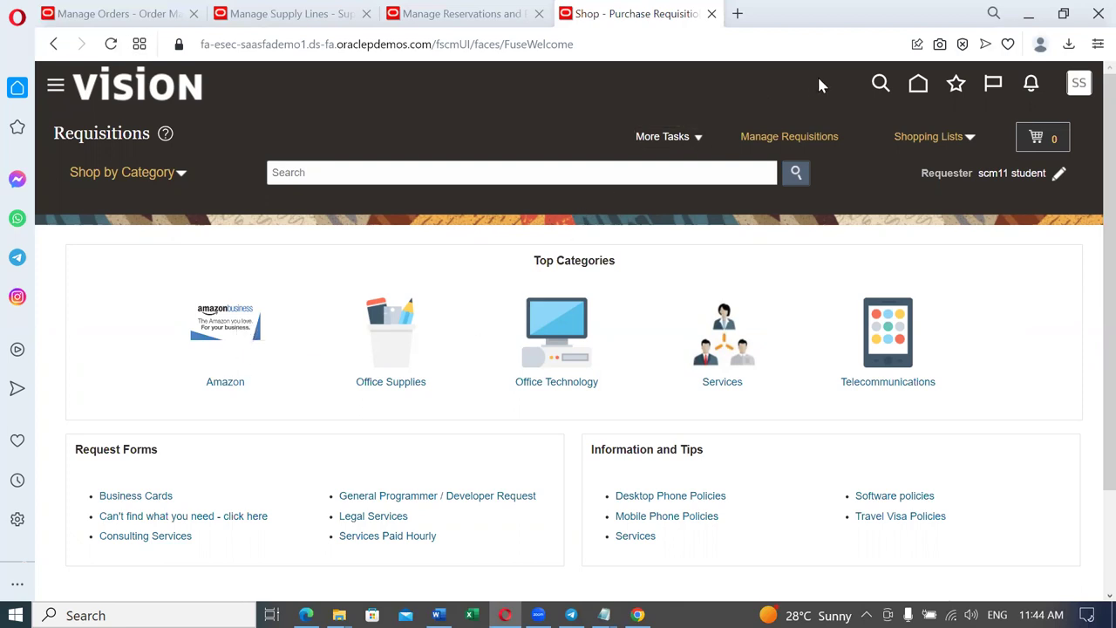
left_click(918, 83)
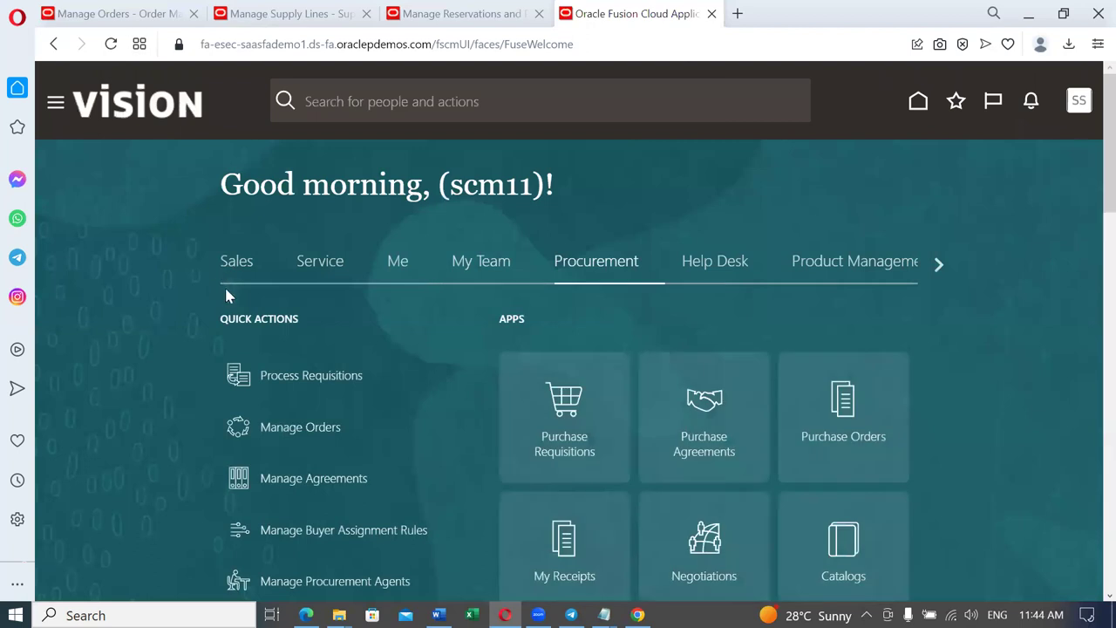
scroll(785, 305, "down", 2)
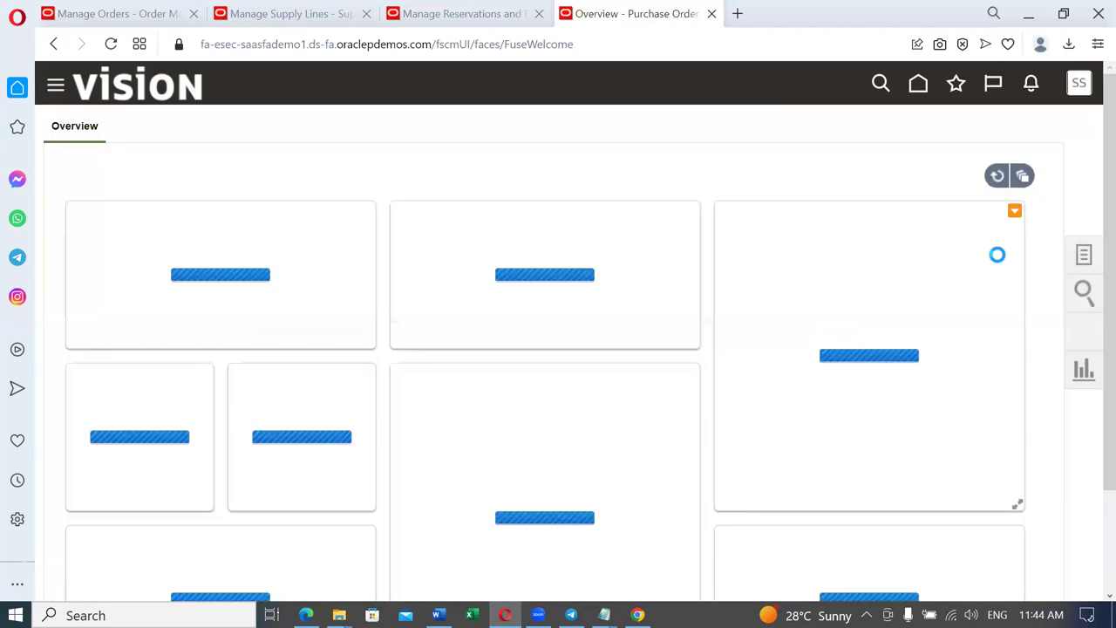
Step: Open the Process Requisitions task, cancel the Procurement BU selection and keep the task page open
left_click(1081, 255)
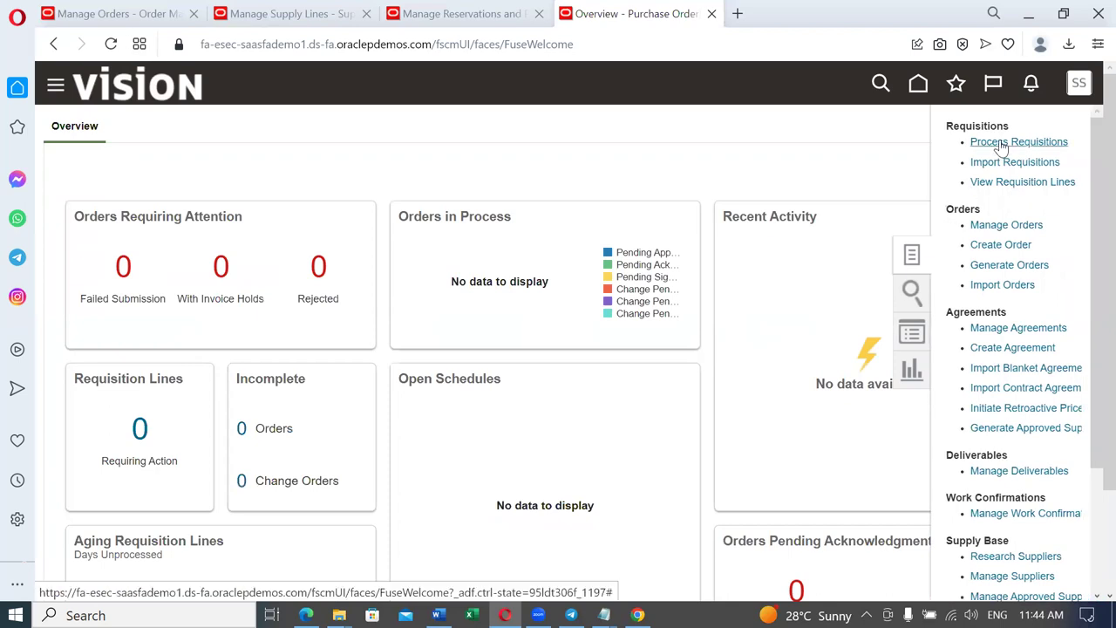
left_click(1000, 142)
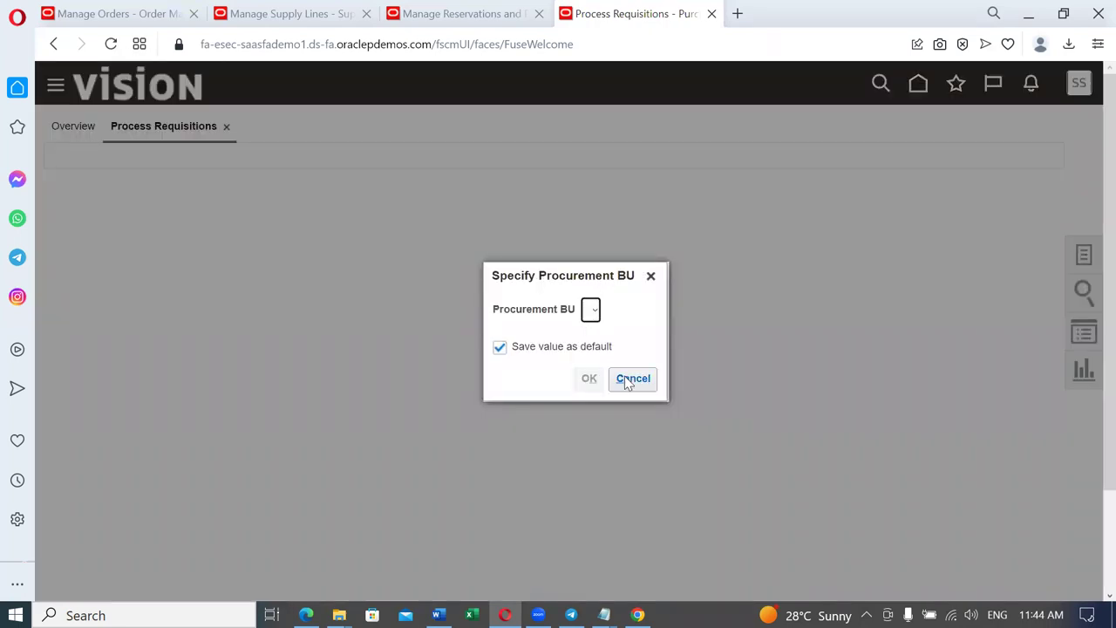
left_click(630, 378)
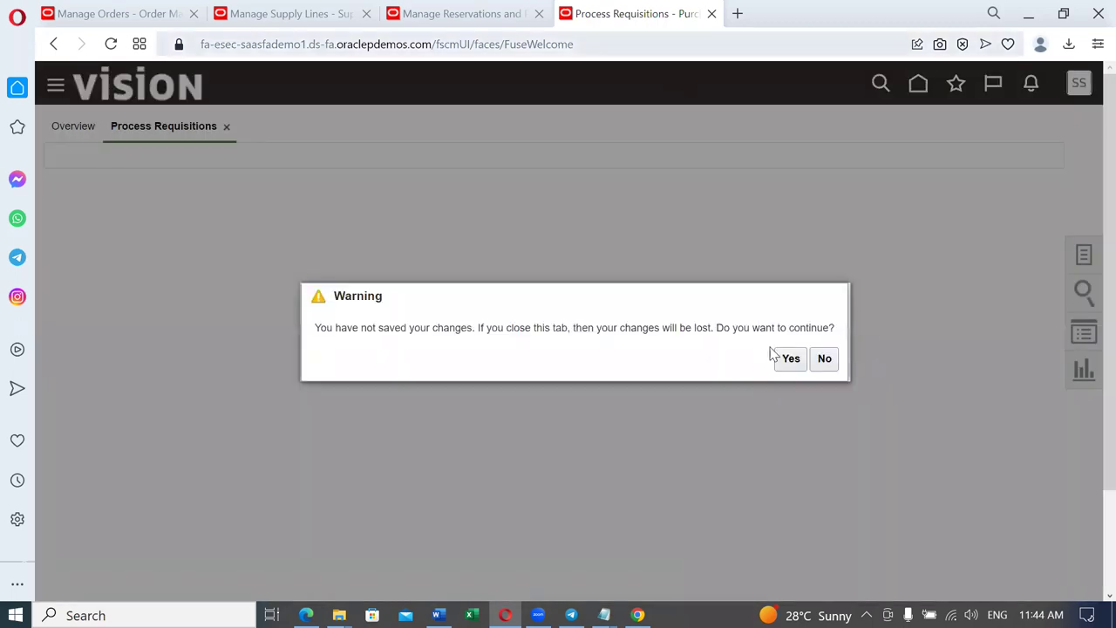
left_click(825, 361)
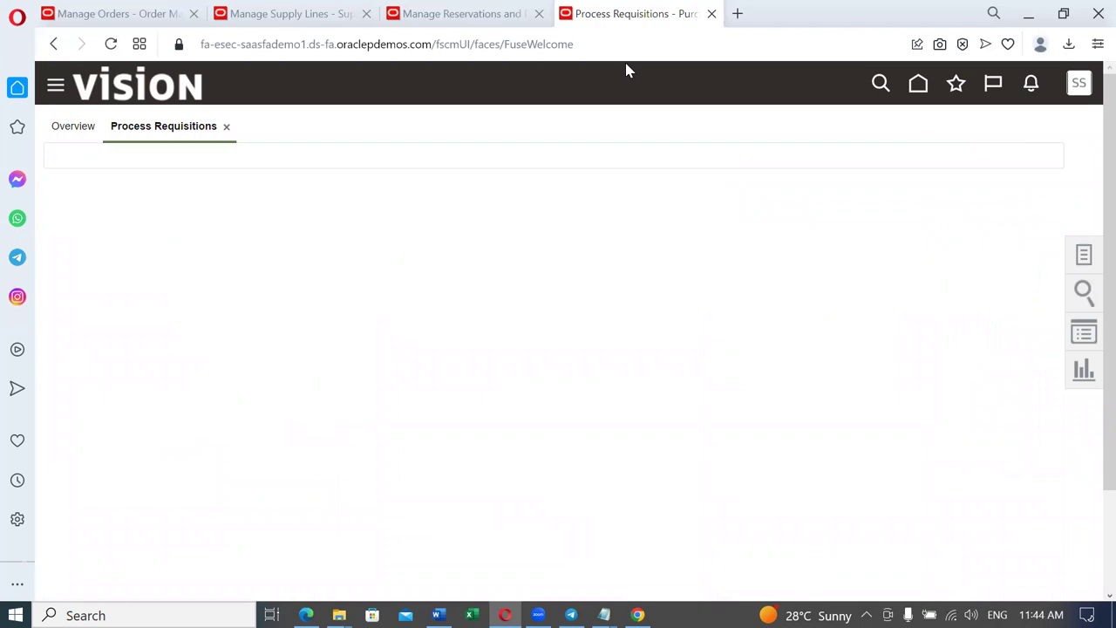
Step: Duplicate the current browser tab and load the root address fa-esec-saasfademo1.ds-fa.oraclepdemos.com/ in the copy
right_click(636, 27)
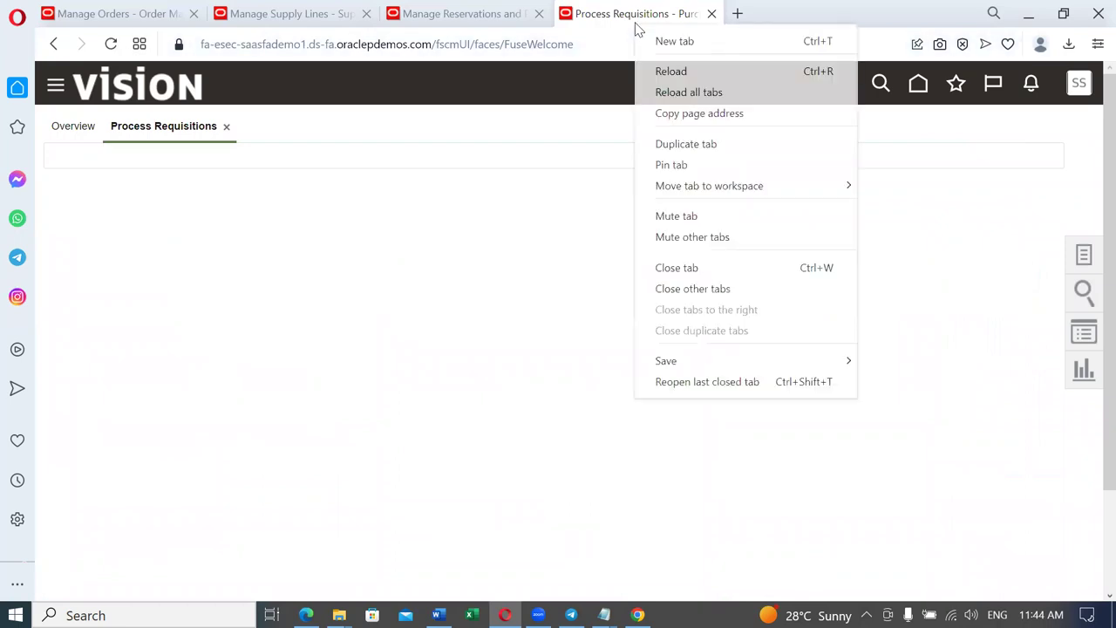
left_click(674, 145)
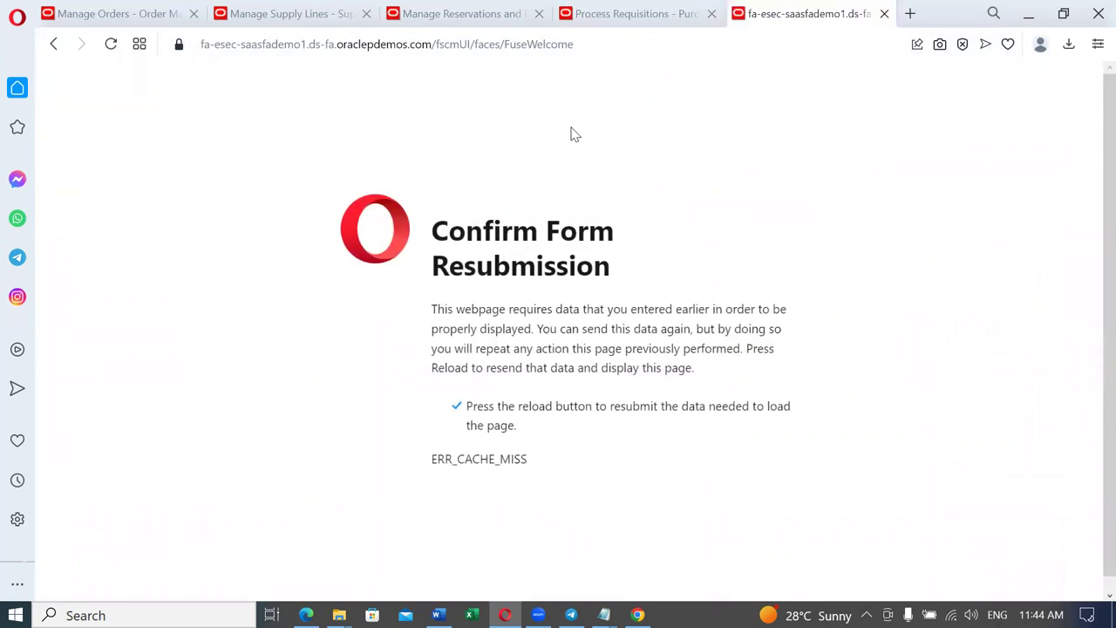
left_click(476, 48)
left_click(791, 44)
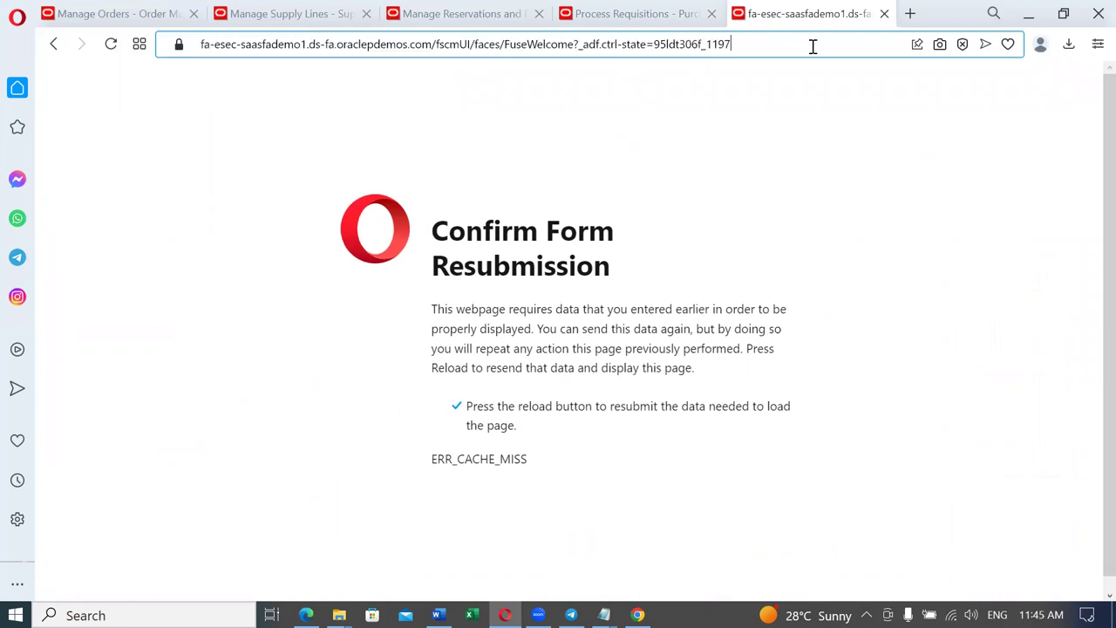
key("BackSpace")
key("BackSpace")
key("BackSpace")
key("BackSpace")
key("BackSpace")
key("BackSpace")
key("BackSpace")
key("BackSpace")
key("BackSpace")
key("BackSpace")
key("BackSpace")
key("BackSpace")
key("BackSpace")
key("BackSpace")
key("BackSpace")
key("BackSpace")
key("BackSpace")
key("BackSpace")
key("BackSpace")
key("BackSpace")
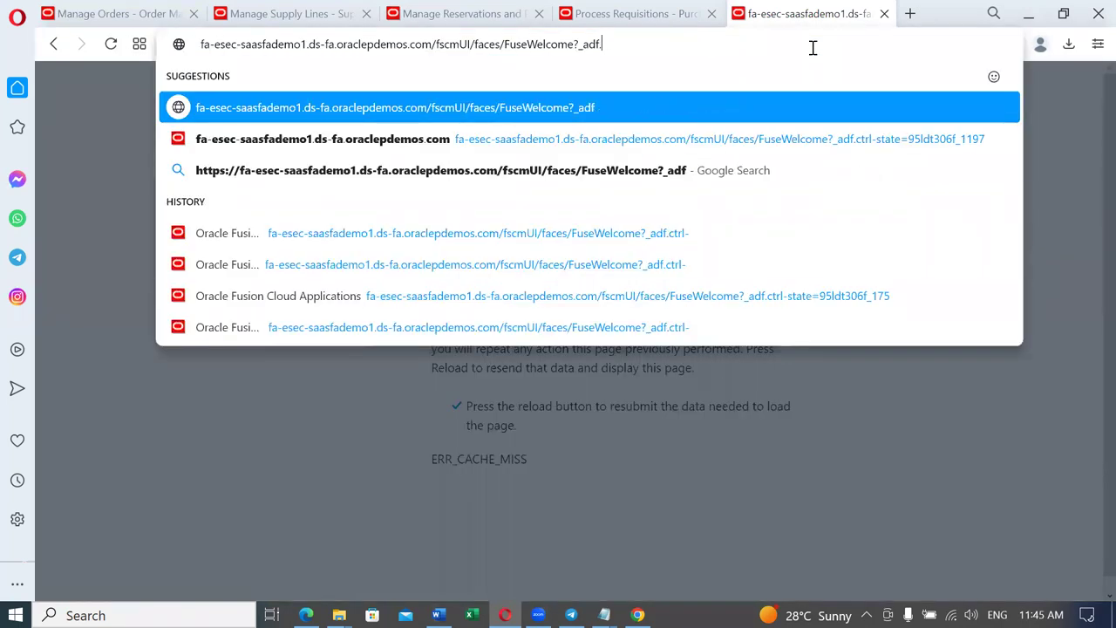
key("BackSpace")
key("BackSpace")
key("BackSpace")
key("BackSpace")
key("BackSpace")
key("BackSpace")
key("BackSpace")
key("BackSpace")
key("BackSpace")
key("BackSpace")
key("BackSpace")
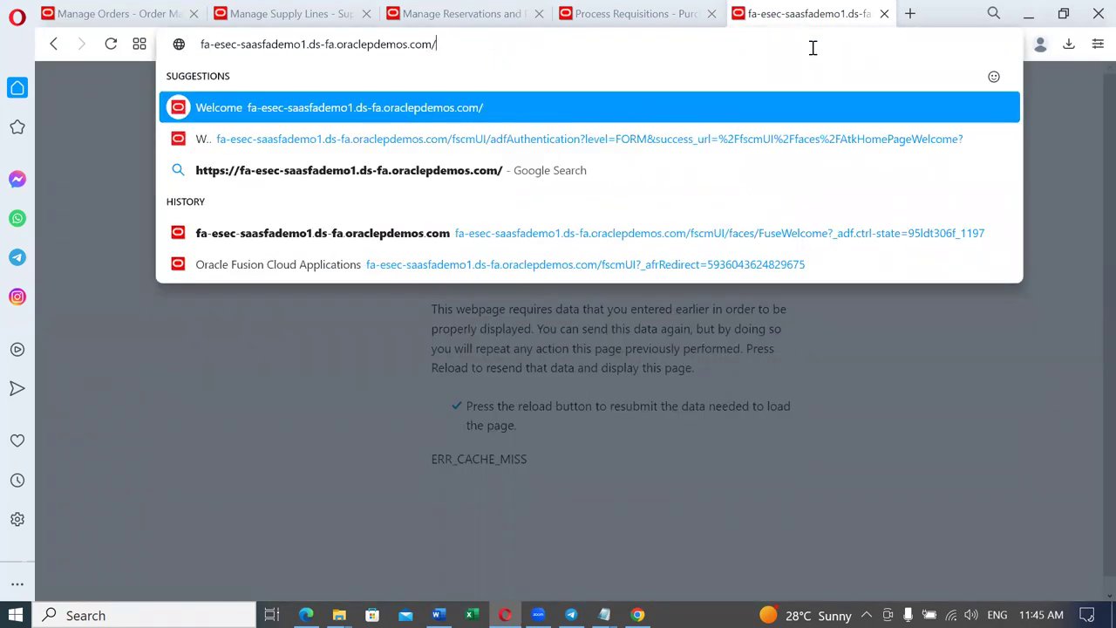
key("Return")
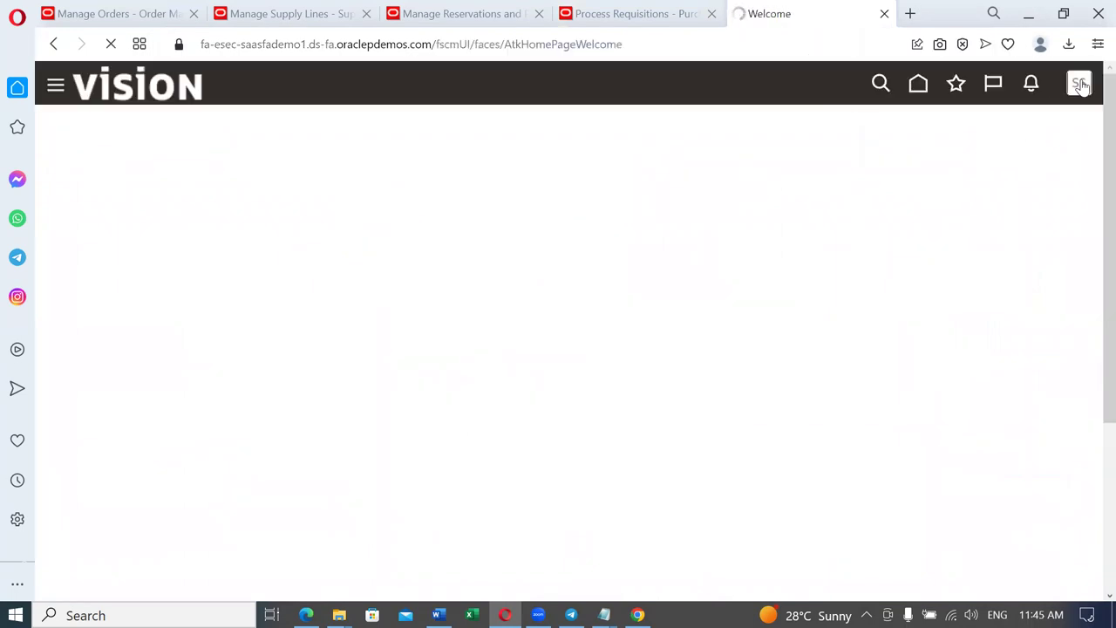
Step: Search Setup and Maintenance for man%proc%agent% and open the Manage Procurement Agents task
left_click(1079, 83)
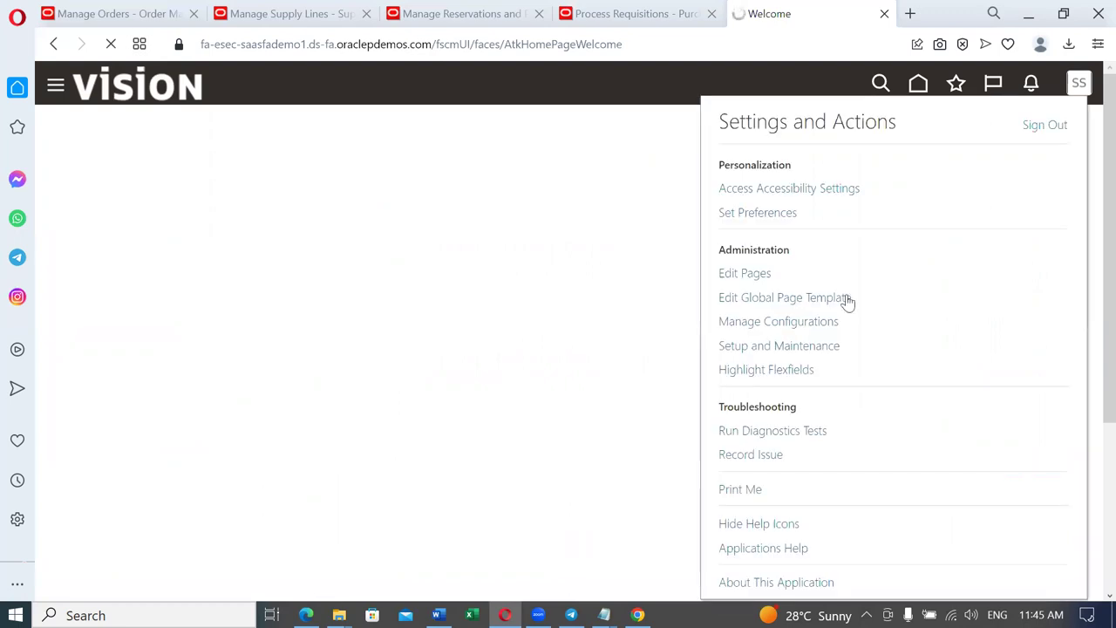
left_click(750, 345)
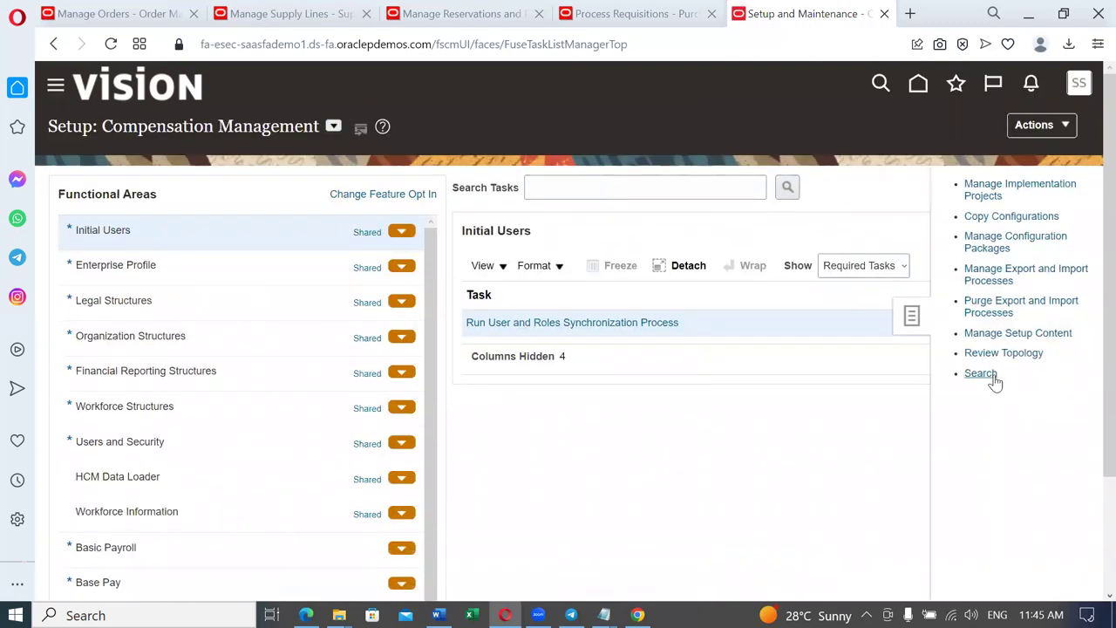
left_click(384, 187)
type("man%pr")
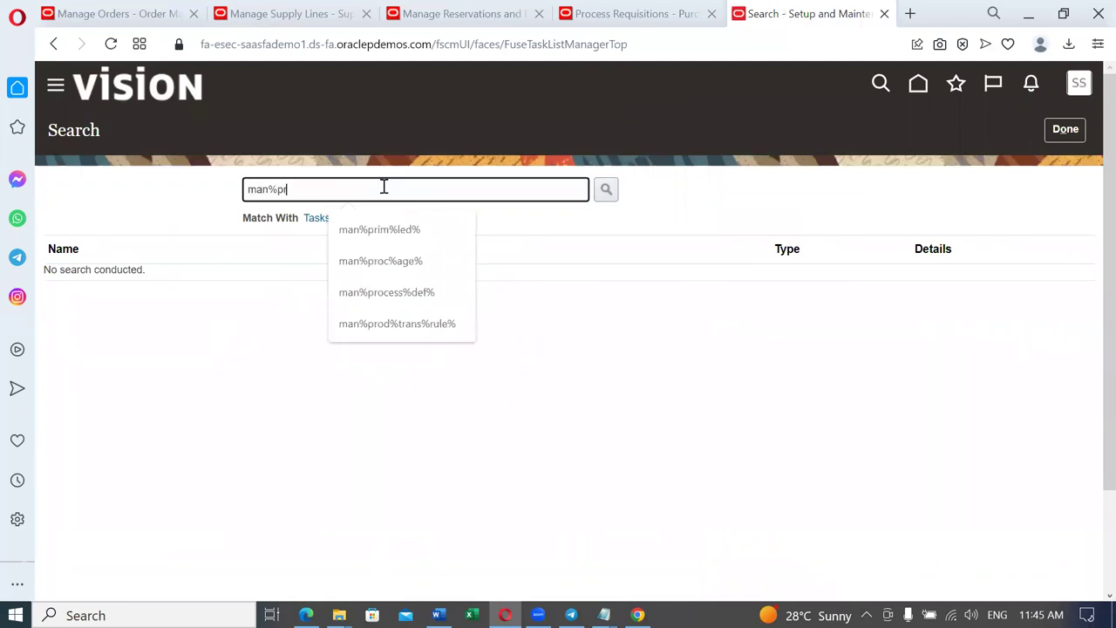
type("oc%age")
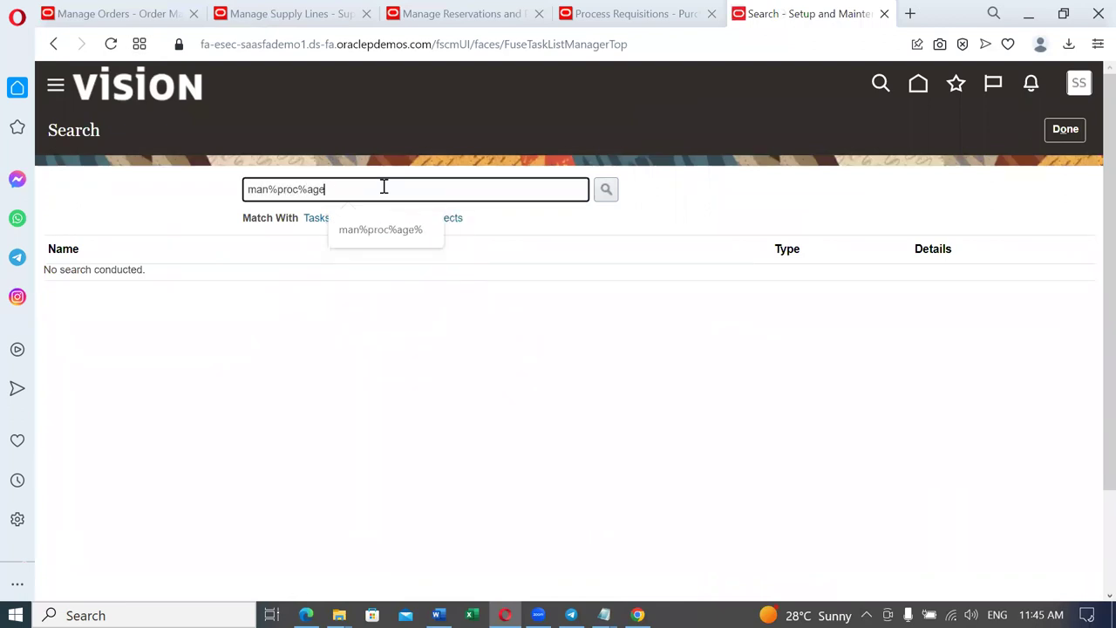
type("nt%")
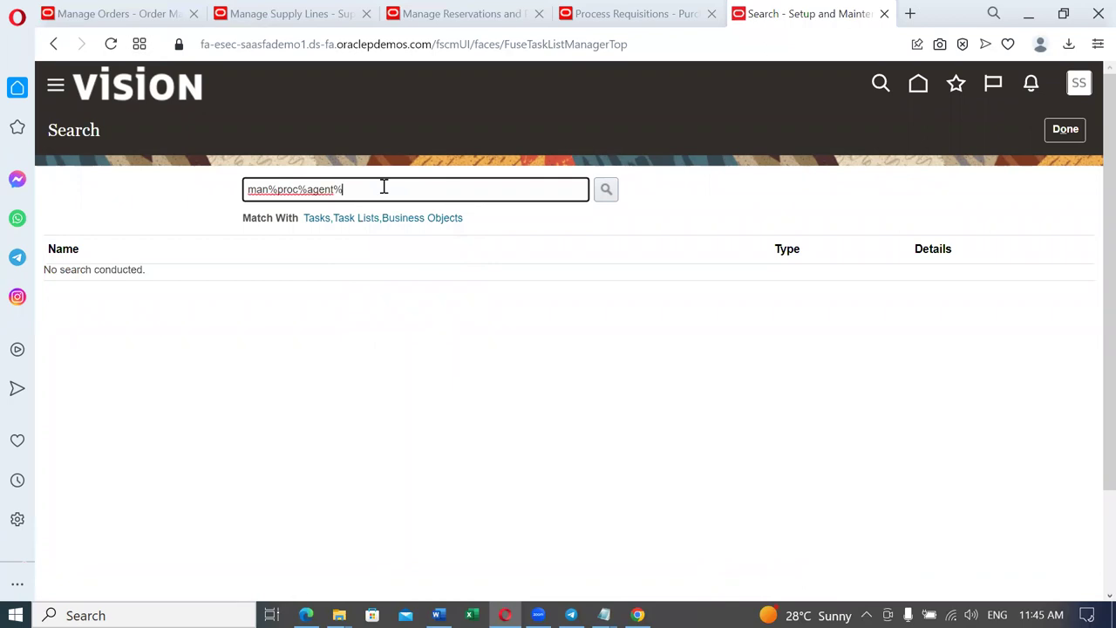
key("Return")
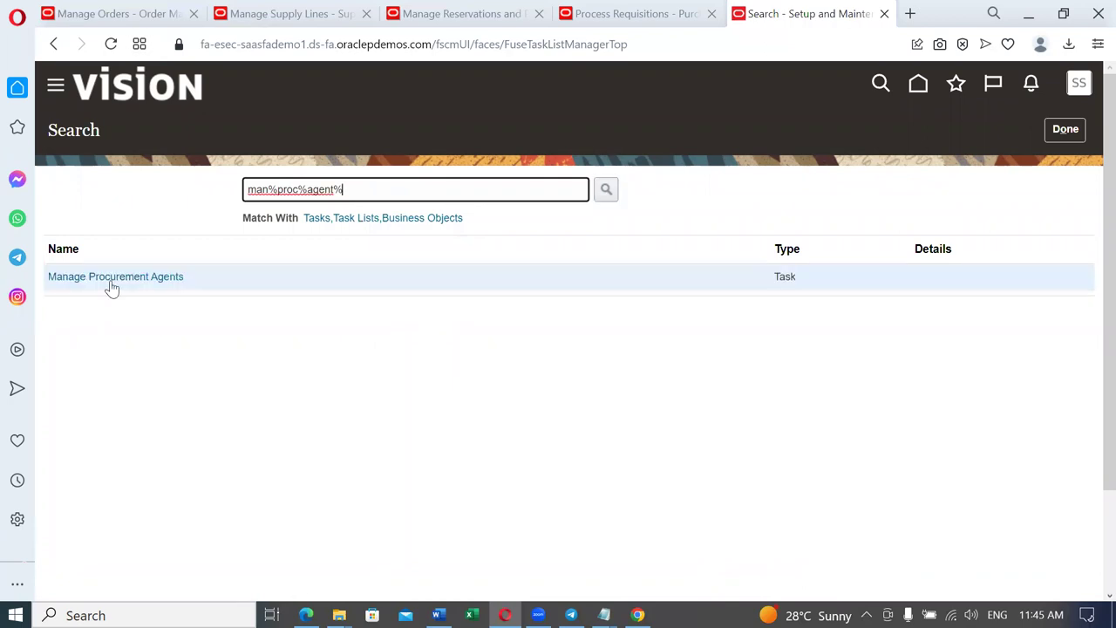
left_click(124, 277)
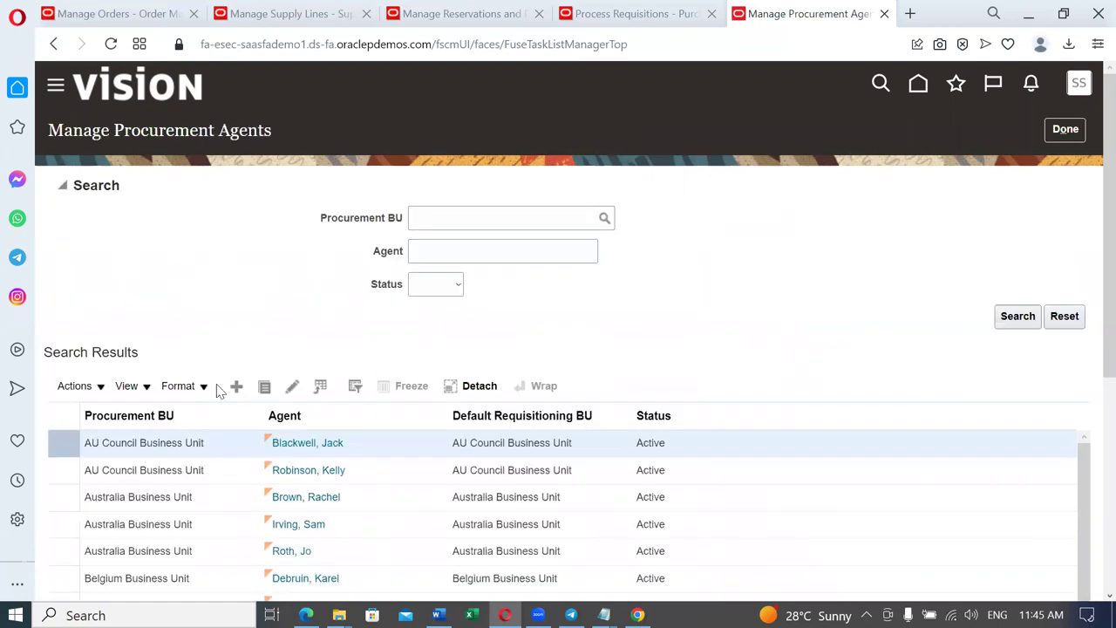
Step: Start a new procurement agent with US1 Business Unit as Procurement BU and Default Requisitioning BU, and enter the agent's name
left_click(238, 387)
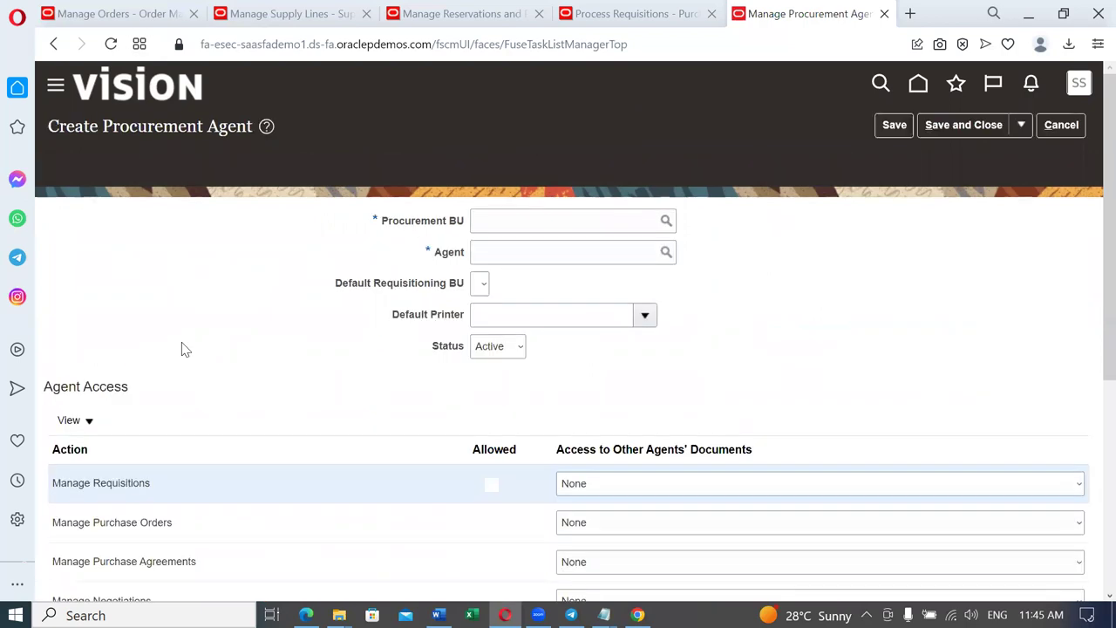
left_click(502, 190)
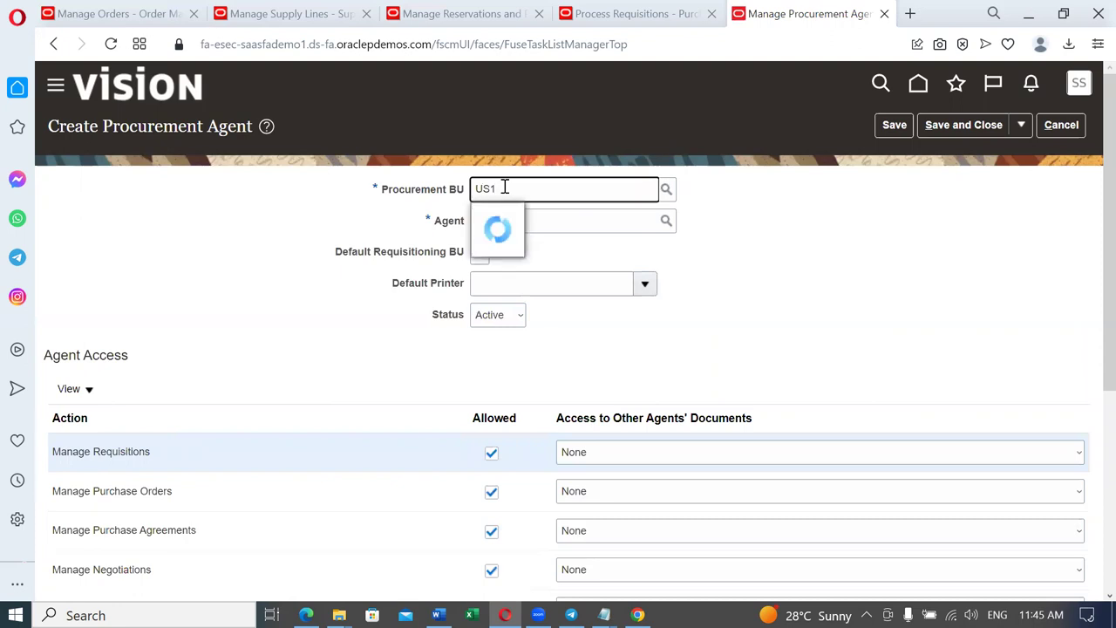
left_click(529, 217)
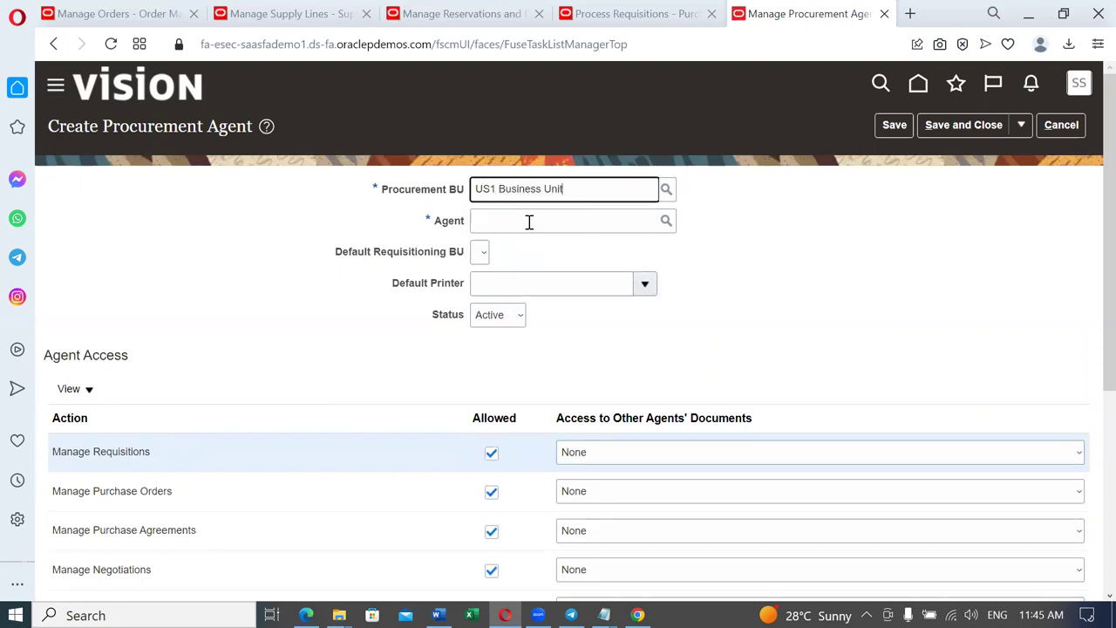
left_click(535, 221)
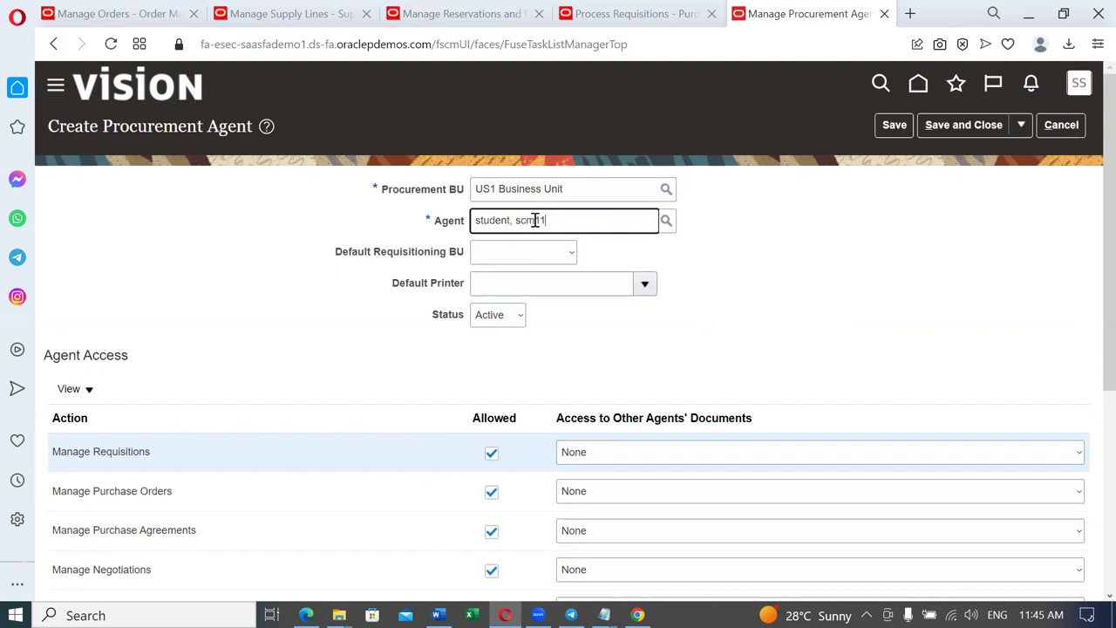
left_click(568, 255)
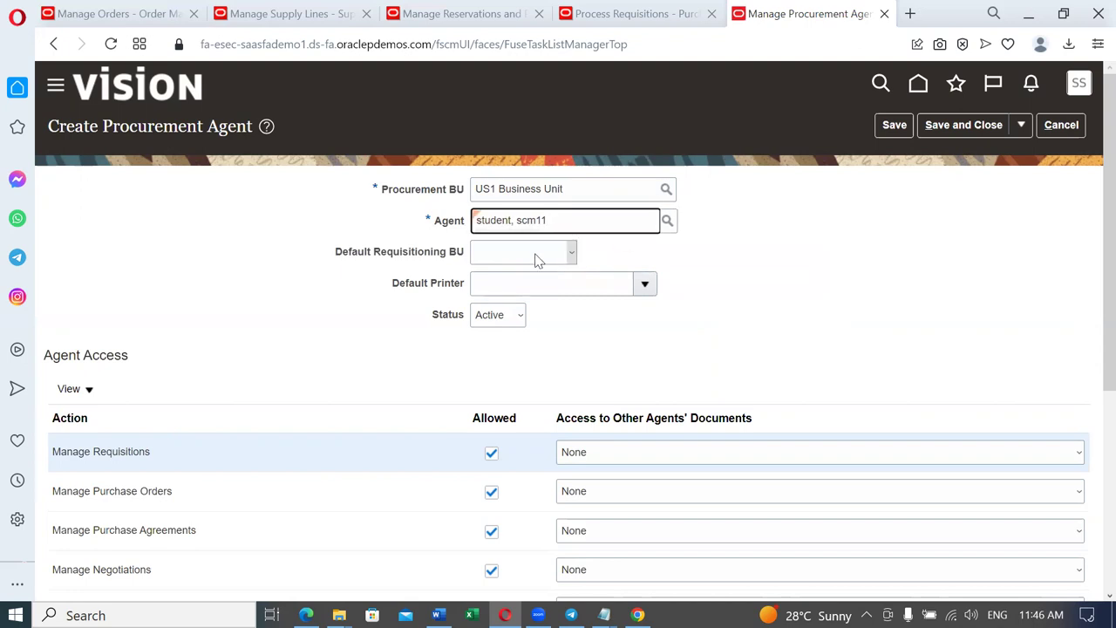
left_click(533, 254)
left_click(538, 298)
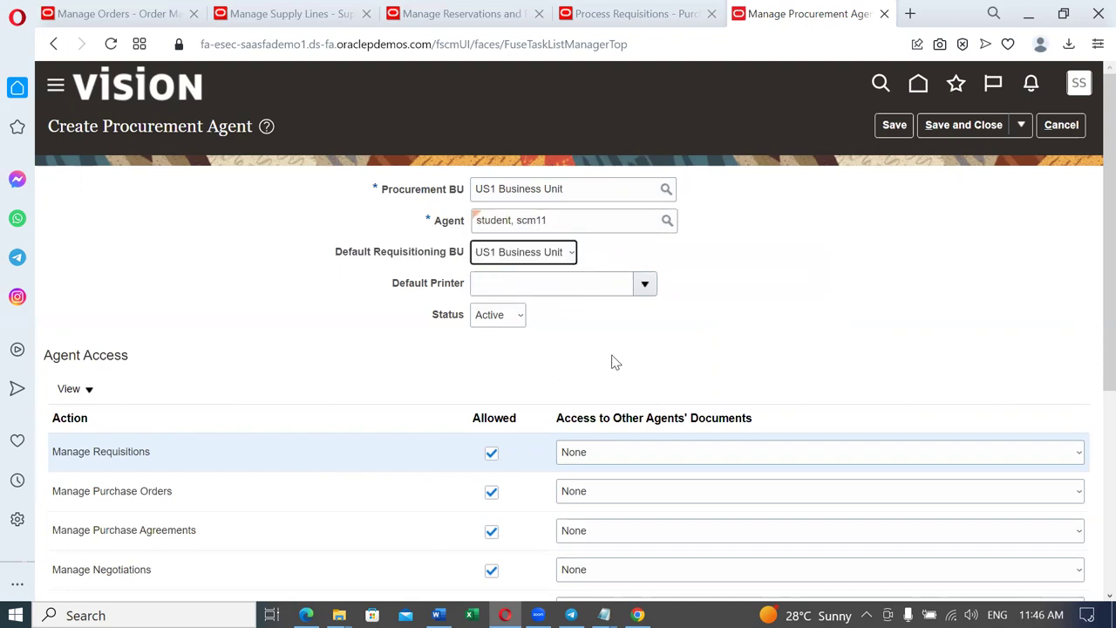
Step: Set access to other agents' documents to Full for Manage Requisitions, Manage Purchase Orders and Manage Purchase Agreements
scroll(614, 362, "down", 3)
left_click(583, 194)
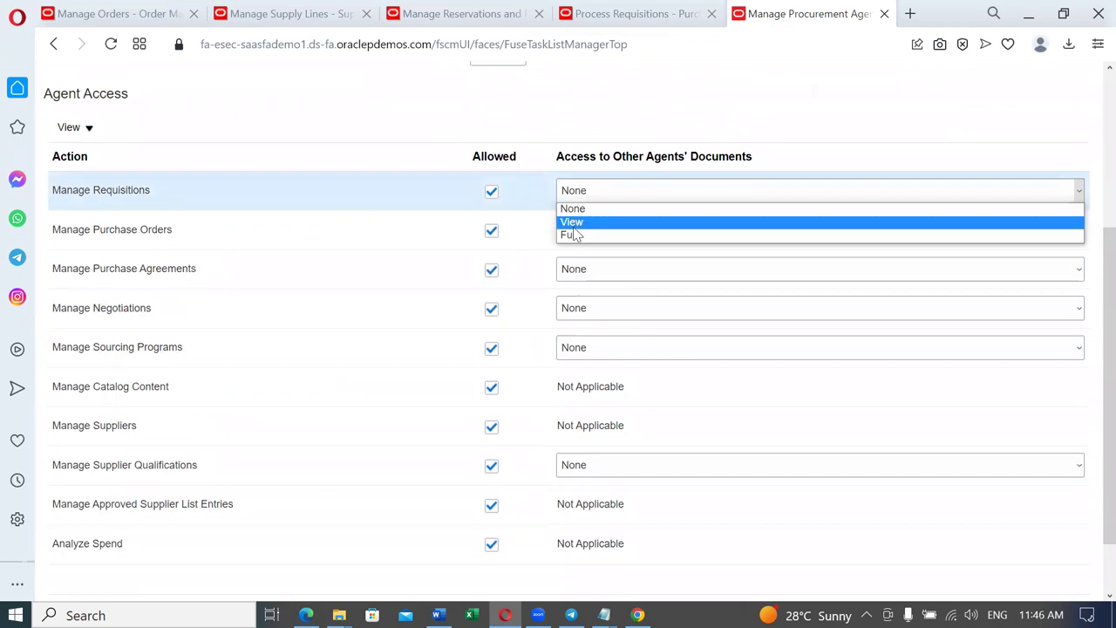
left_click(573, 235)
left_click(585, 232)
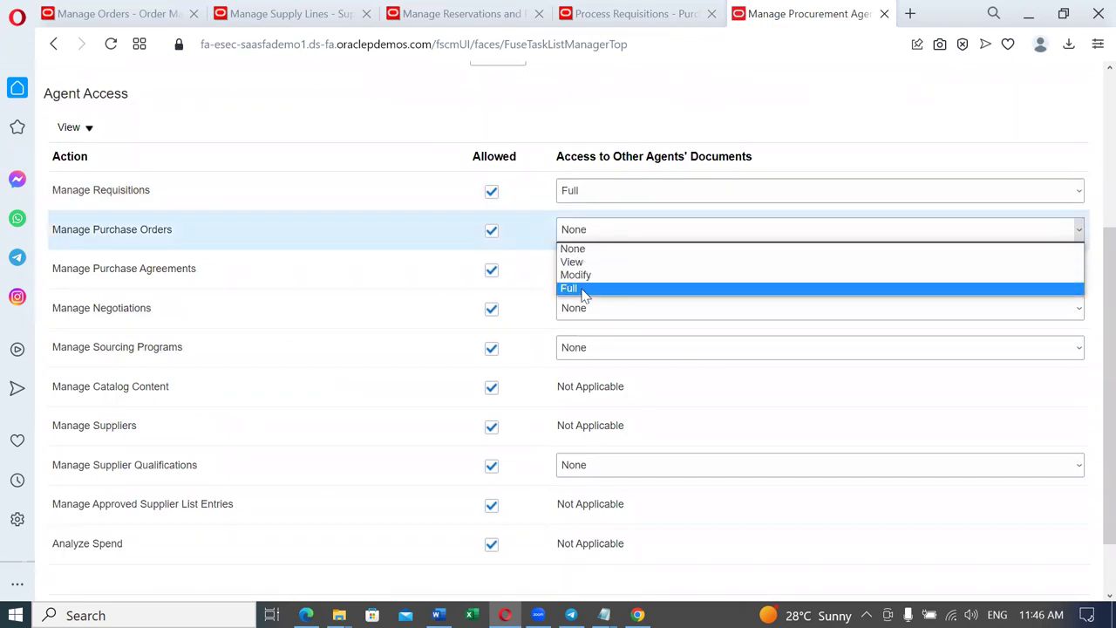
left_click(584, 291)
left_click(600, 270)
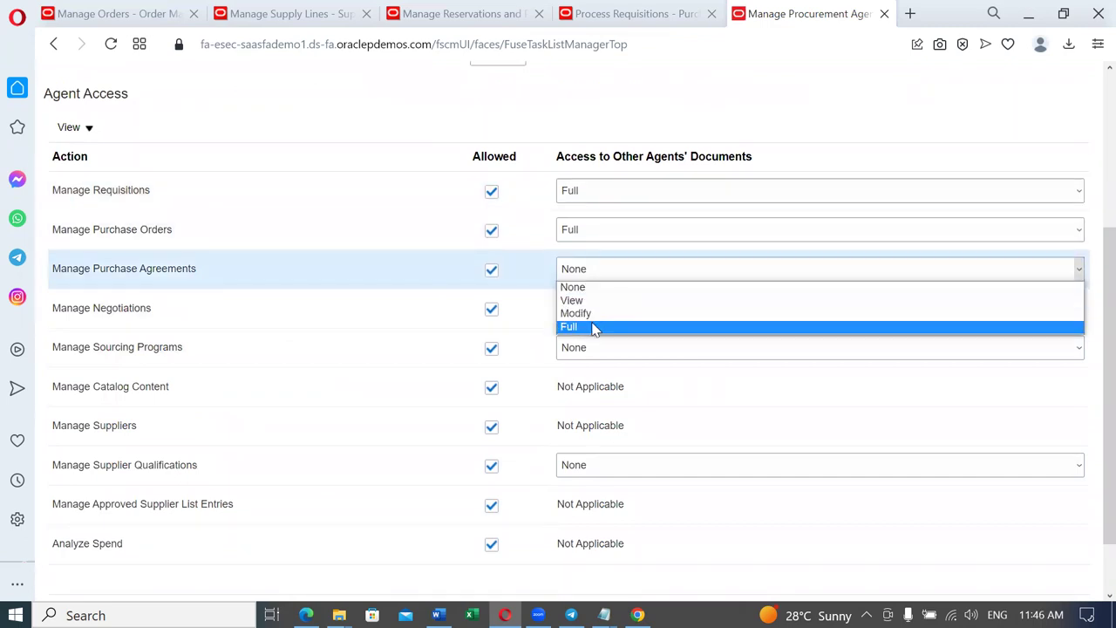
left_click(595, 324)
Step: Set access to other agents' documents to Full for Manage Negotiations, Manage Sourcing Programs and Manage Supplier Qualifications
left_click(598, 312)
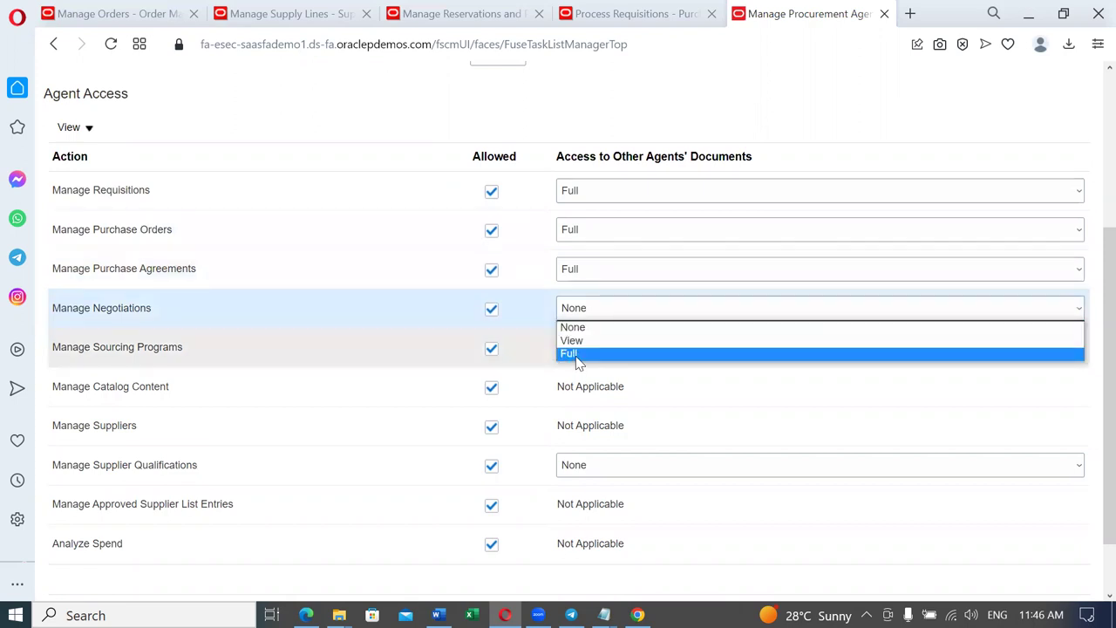
left_click(577, 356)
left_click(582, 351)
left_click(589, 394)
left_click(606, 467)
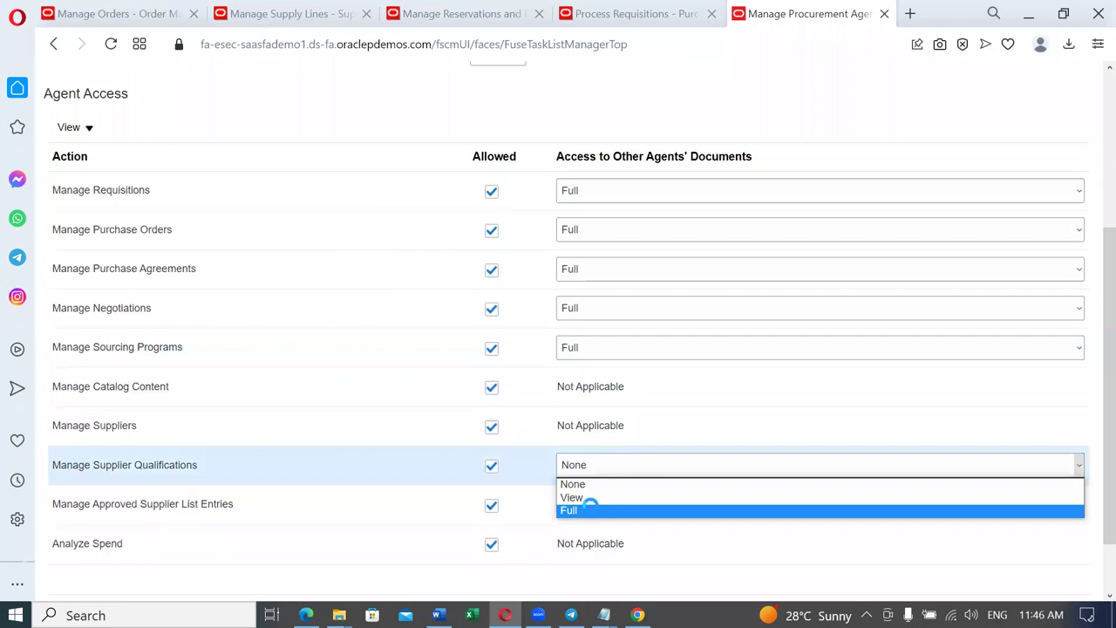
left_click(591, 510)
Step: Save and close the new procurement agent, and switch to the open Manage Reservations and Picks page
scroll(812, 116, "up", 3)
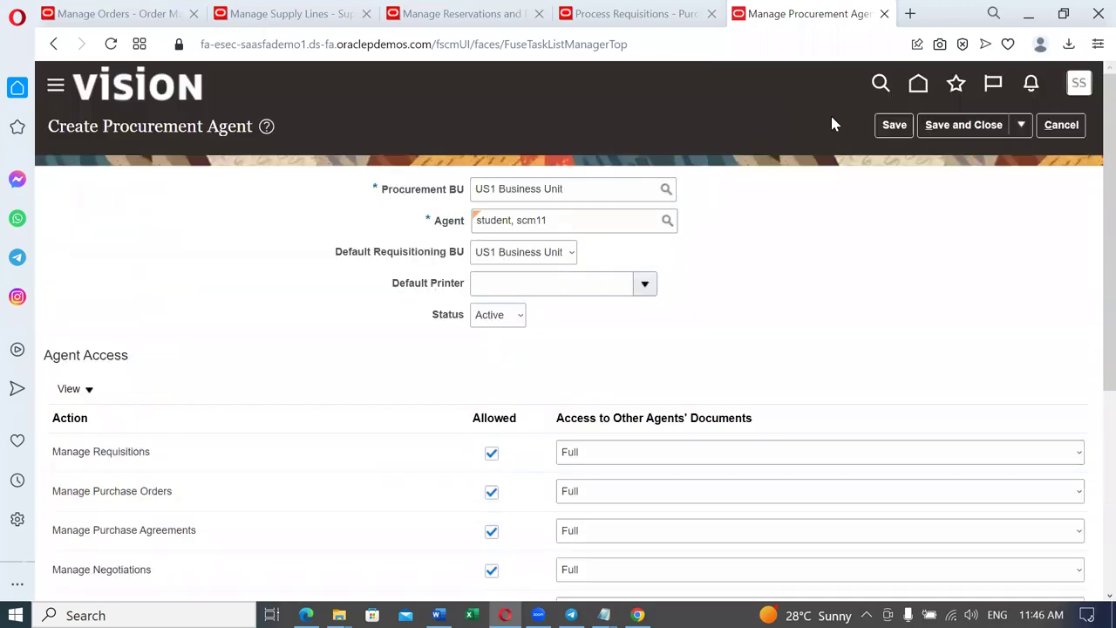
left_click(962, 127)
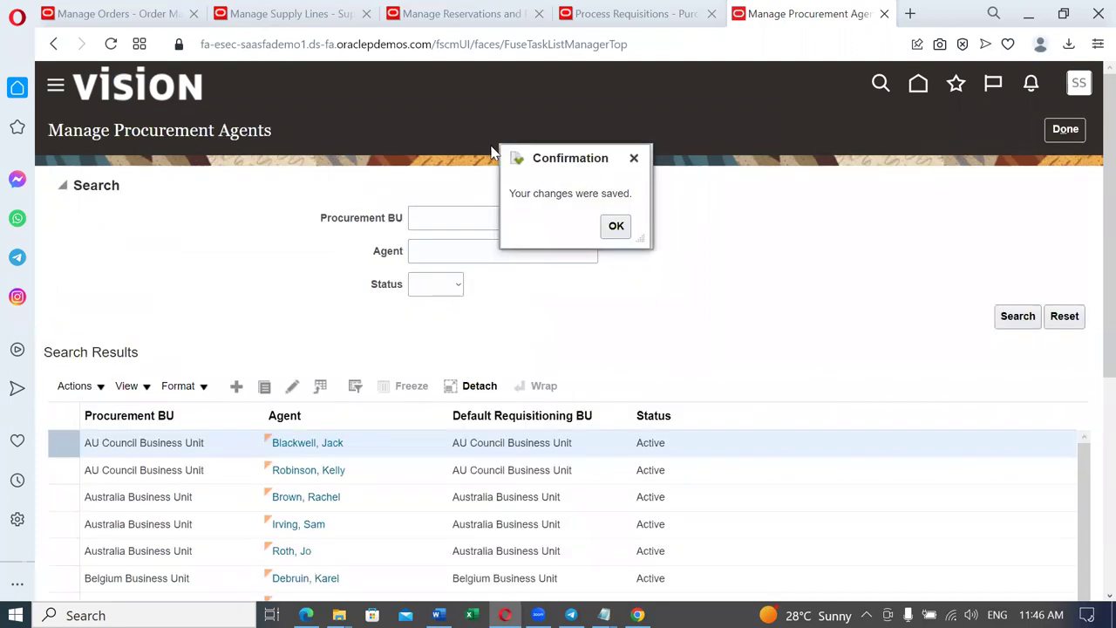
left_click(613, 226)
left_click(462, 14)
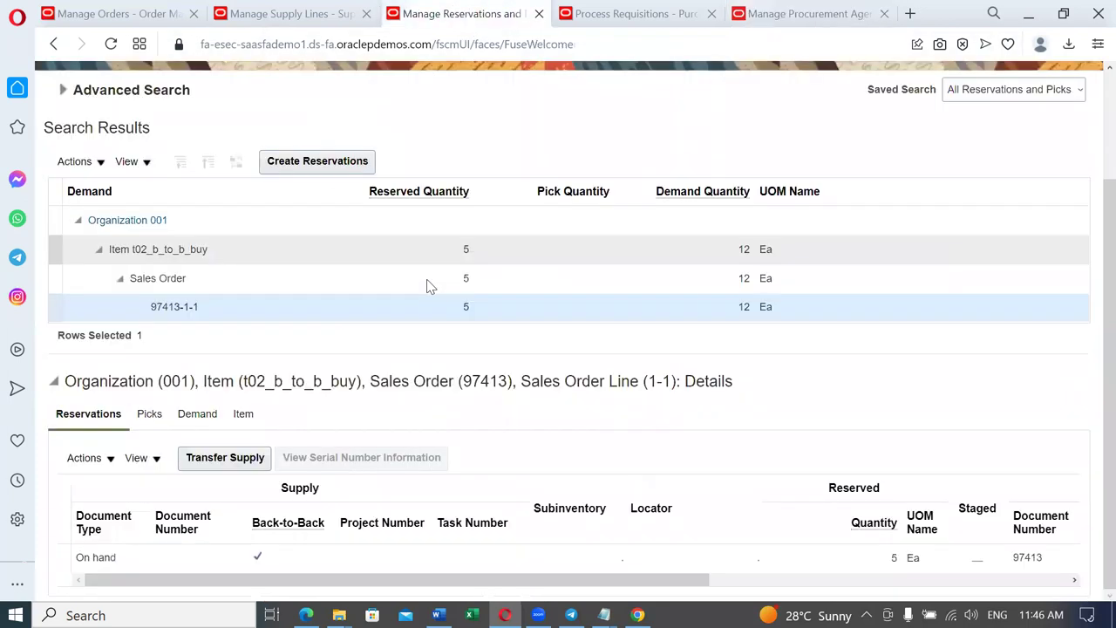
Step: Switch to the Process Requisitions page, discard its unsaved changes and reopen the Process Requisitions task
left_click(602, 14)
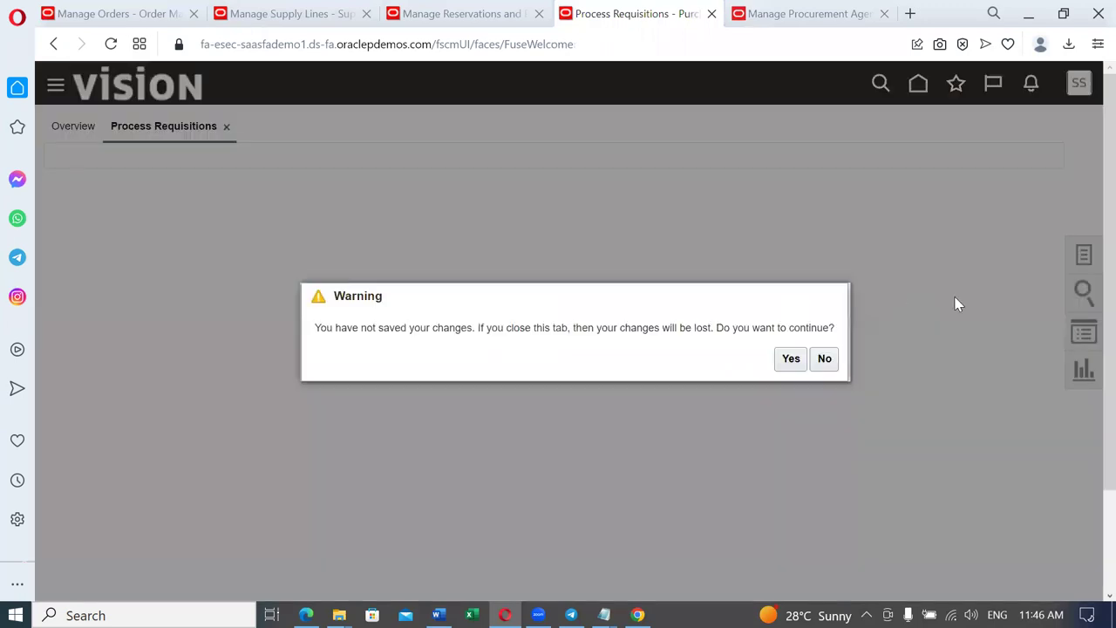
left_click(790, 359)
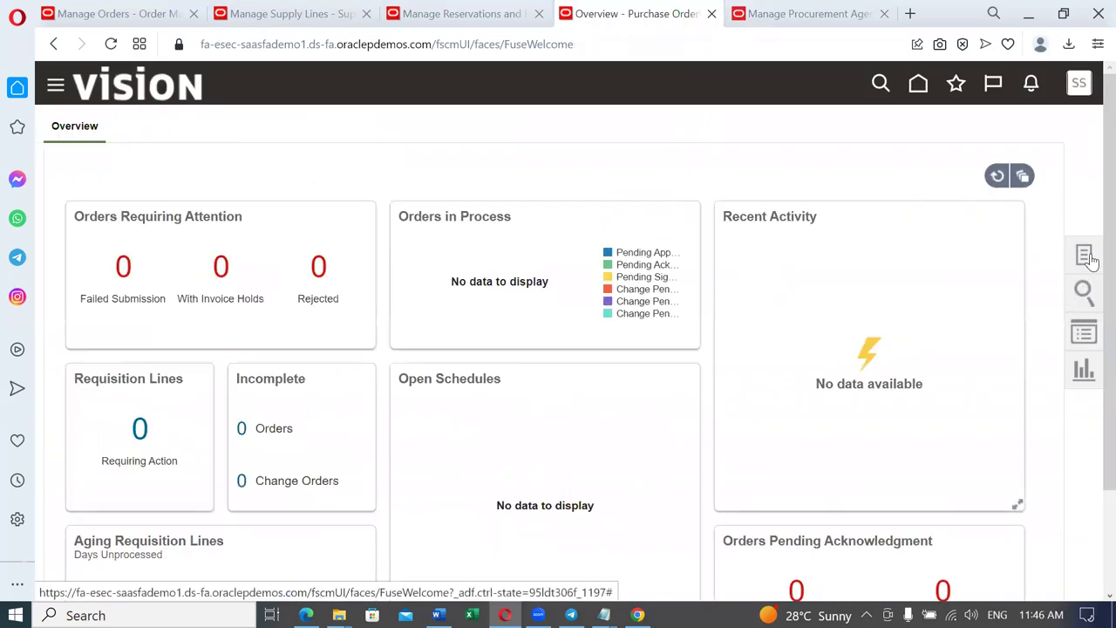
left_click(1085, 255)
left_click(1032, 142)
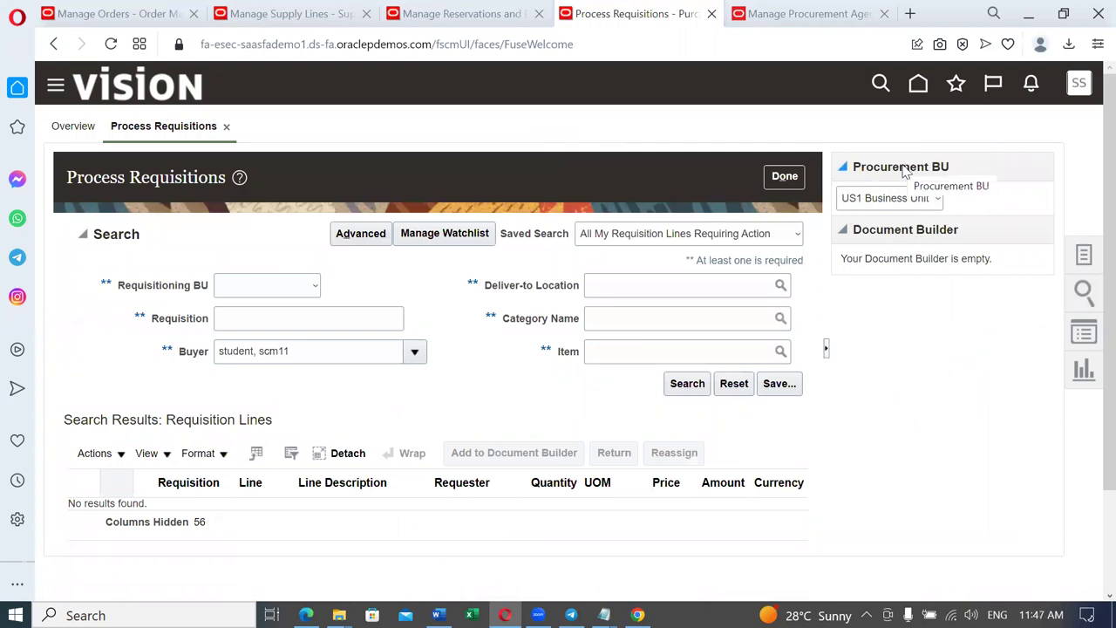
Step: Search for the back-to-back order's requisition by its requisition number, with the Buyer filter cleared
left_click(242, 325)
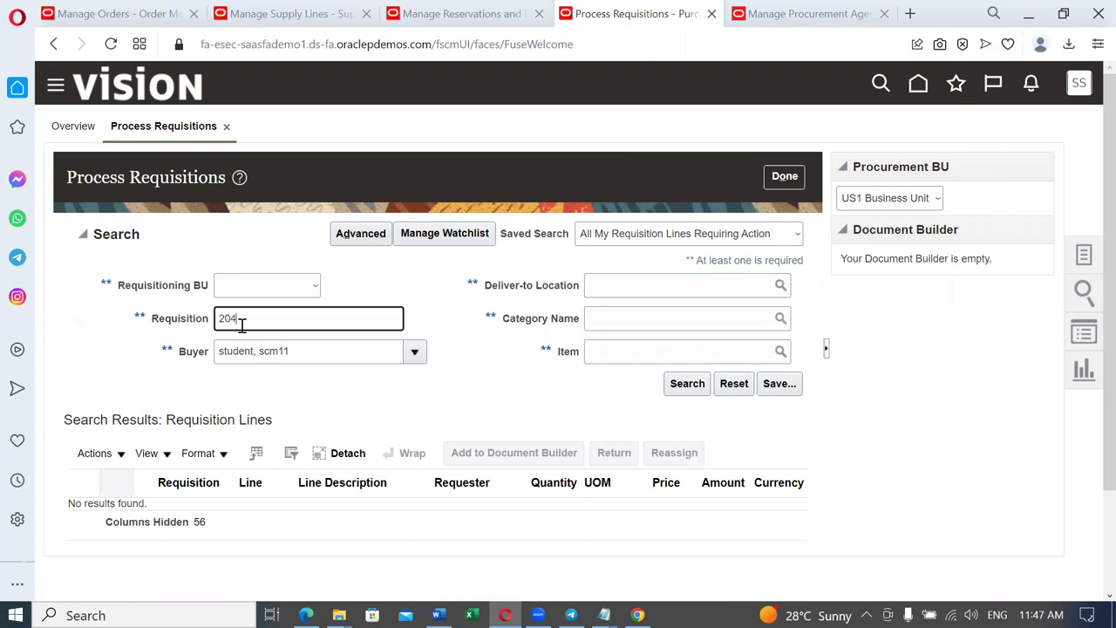
key("Tab")
key("Home")
key("Delete")
key("Delete")
key("Delete")
key("Delete")
key("Delete")
key("Delete")
key("Delete")
key("Delete")
key("Delete")
key("Delete")
key("Delete")
key("Delete")
key("Delete")
key("Delete")
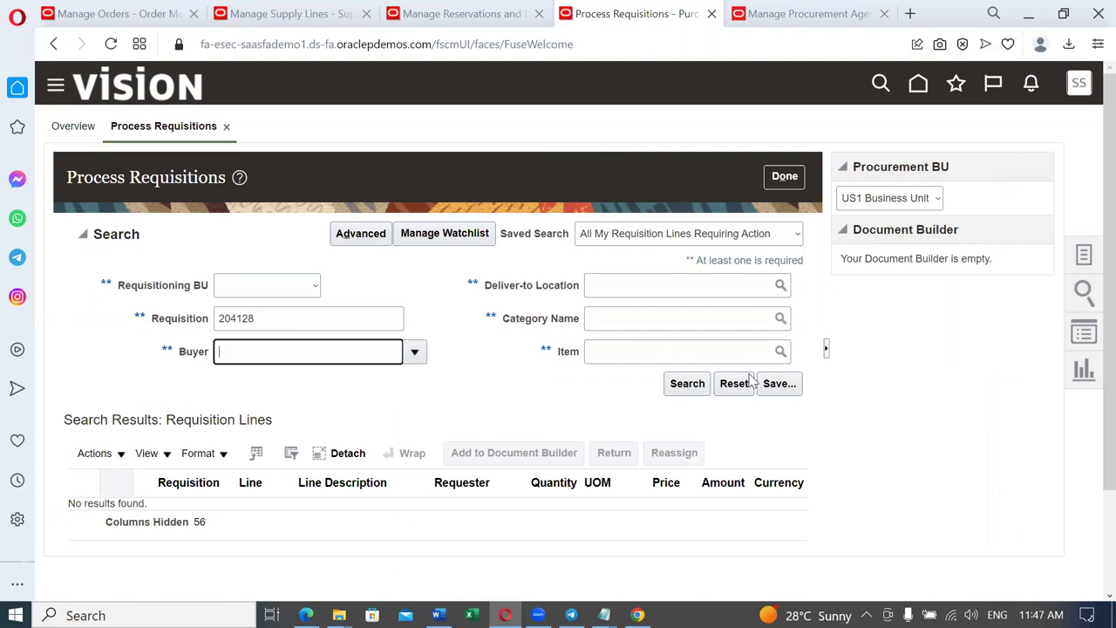
left_click(686, 387)
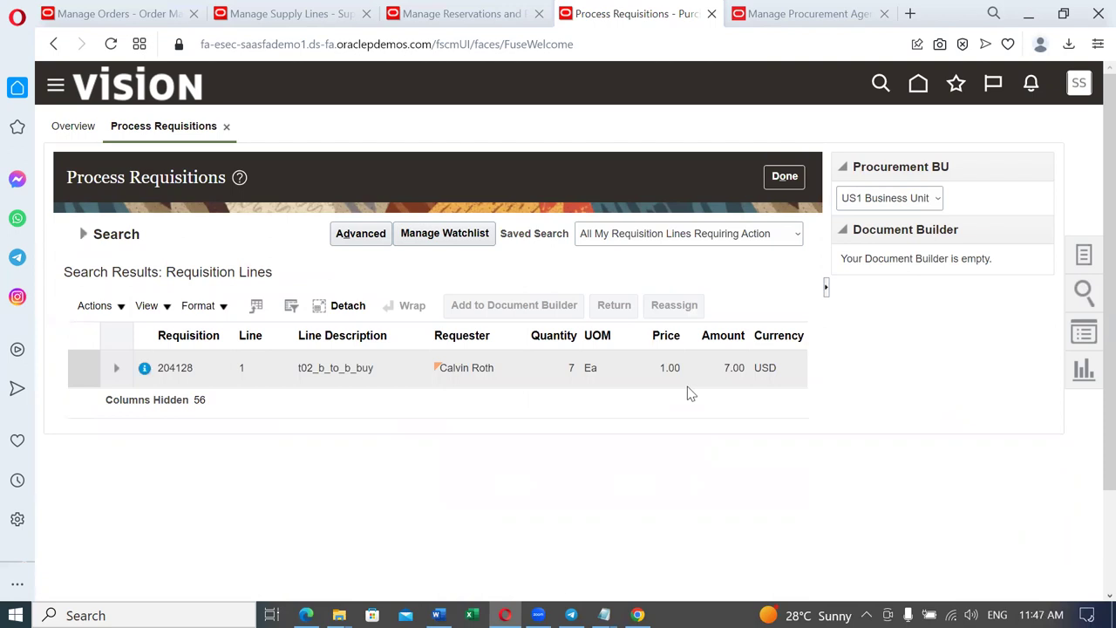
Step: Select the t02_b_to_b_buy requisition line, view its information note and close the note
left_click(144, 373)
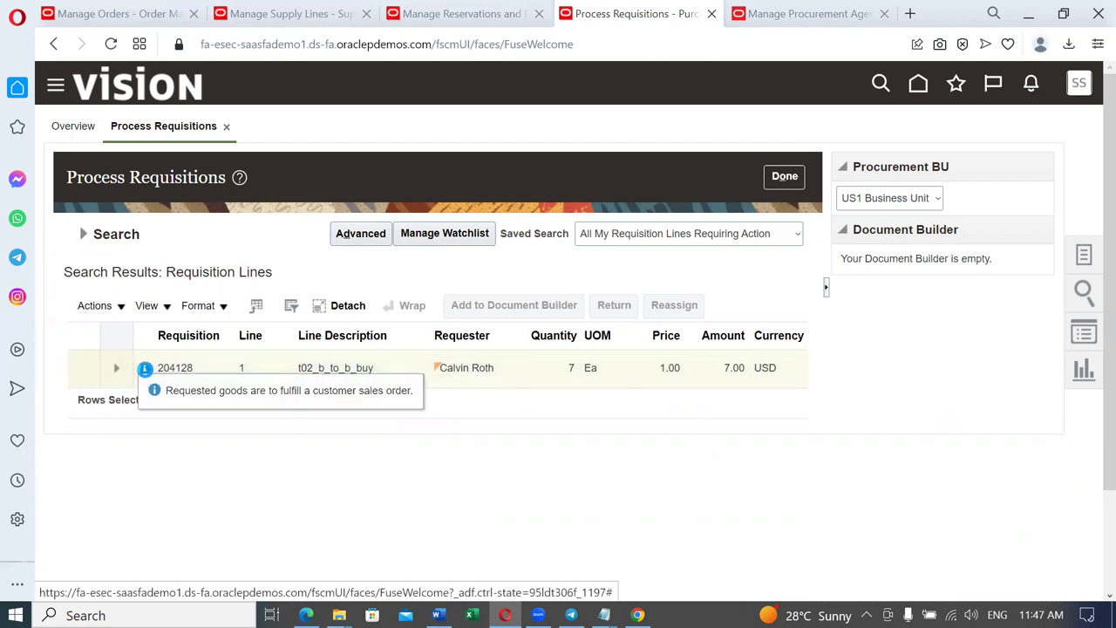
left_click(144, 368)
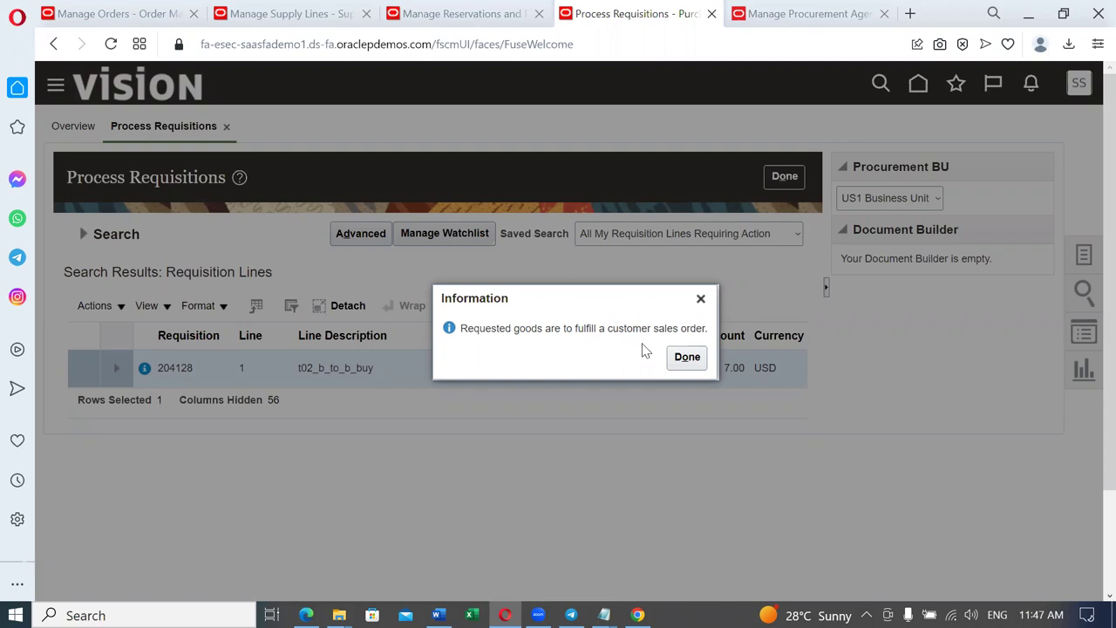
left_click(685, 356)
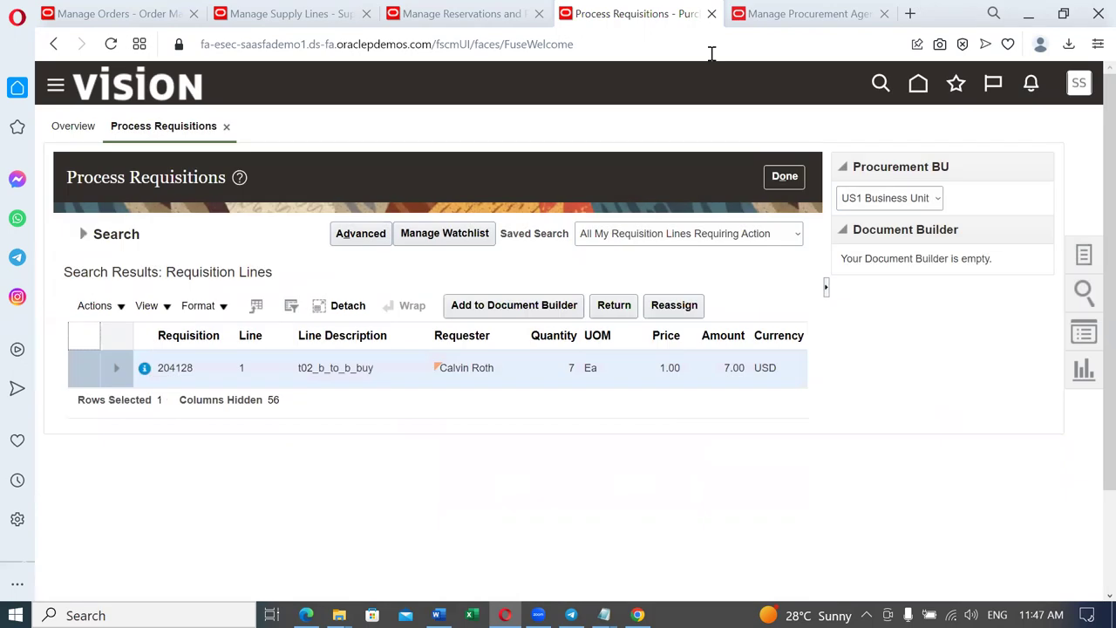
Step: Switch to the Setup and Maintenance search, search for man%doc%app% and open the Manage Purchasing Document Approvals task
left_click(811, 15)
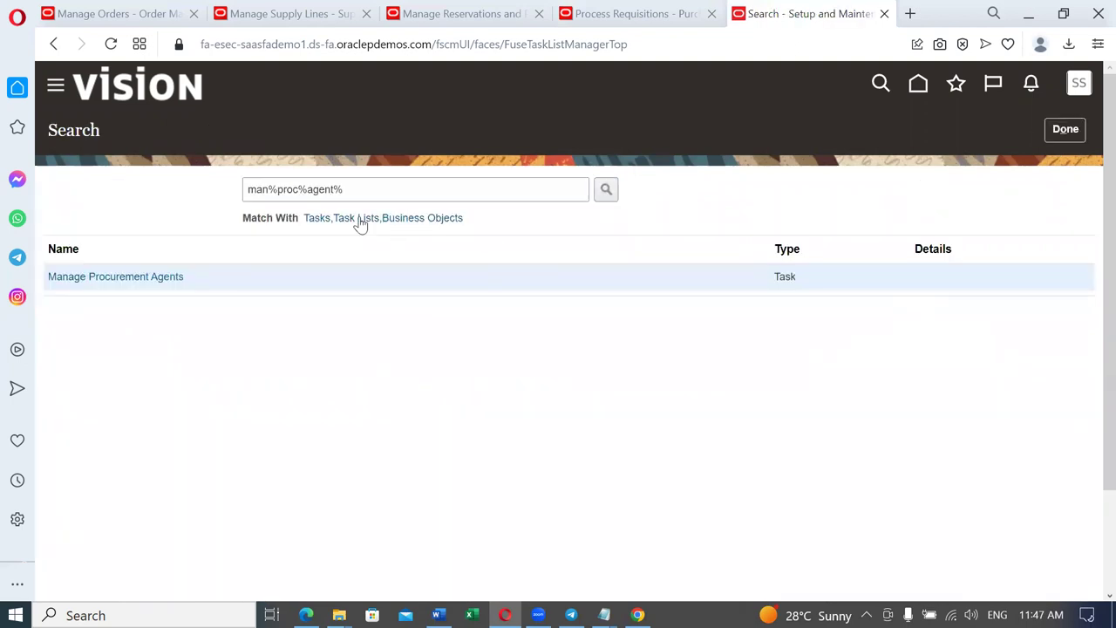
left_click(374, 192)
type("man%doc5ap")
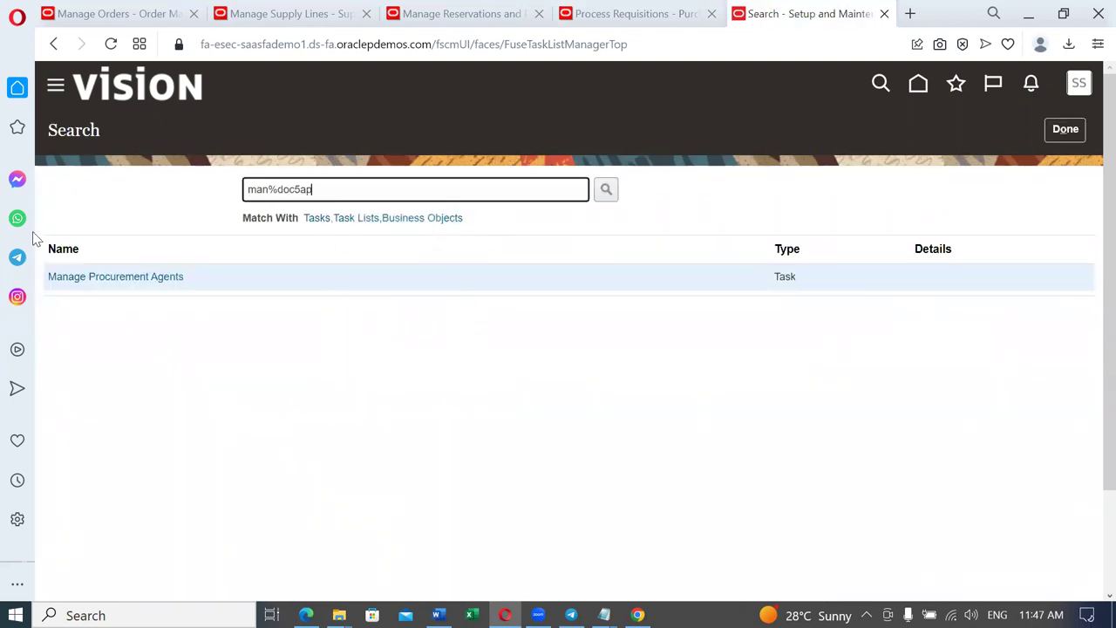
type("p%")
key("Return")
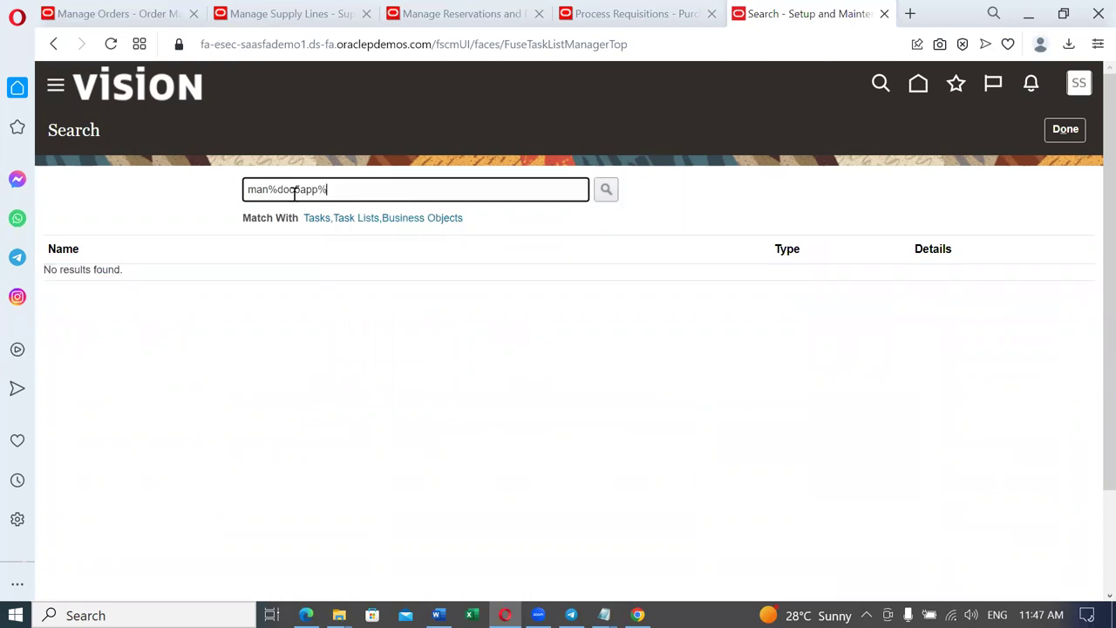
type("%")
key("Return")
left_click(162, 277)
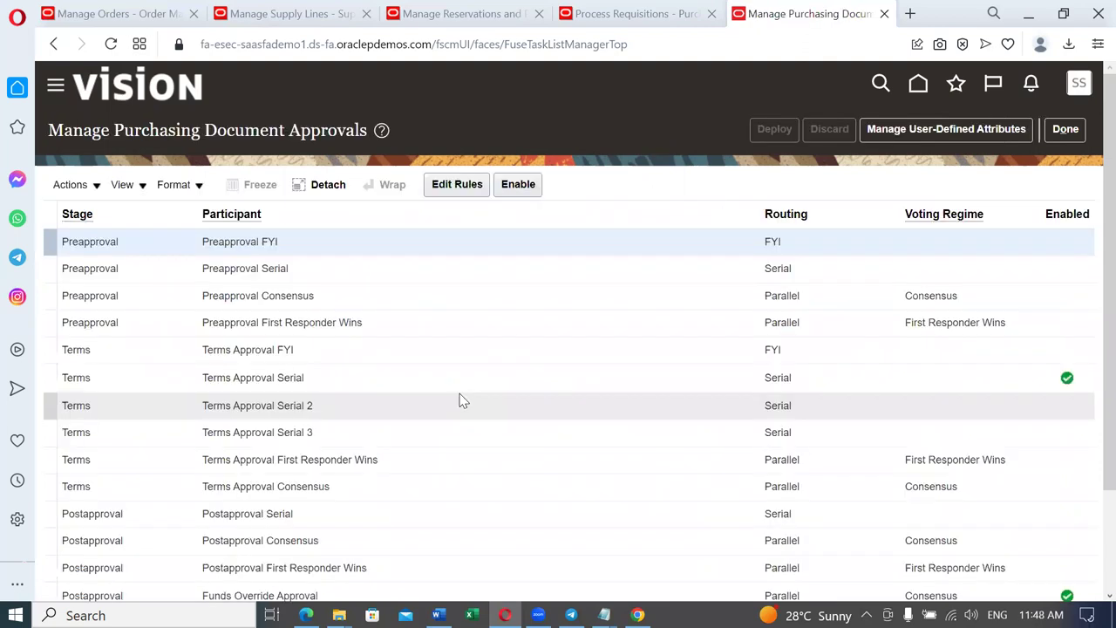
Step: Review the approval rules of the Terms Approval Serial participant and leave them without saving
scroll(585, 393, "down", 3)
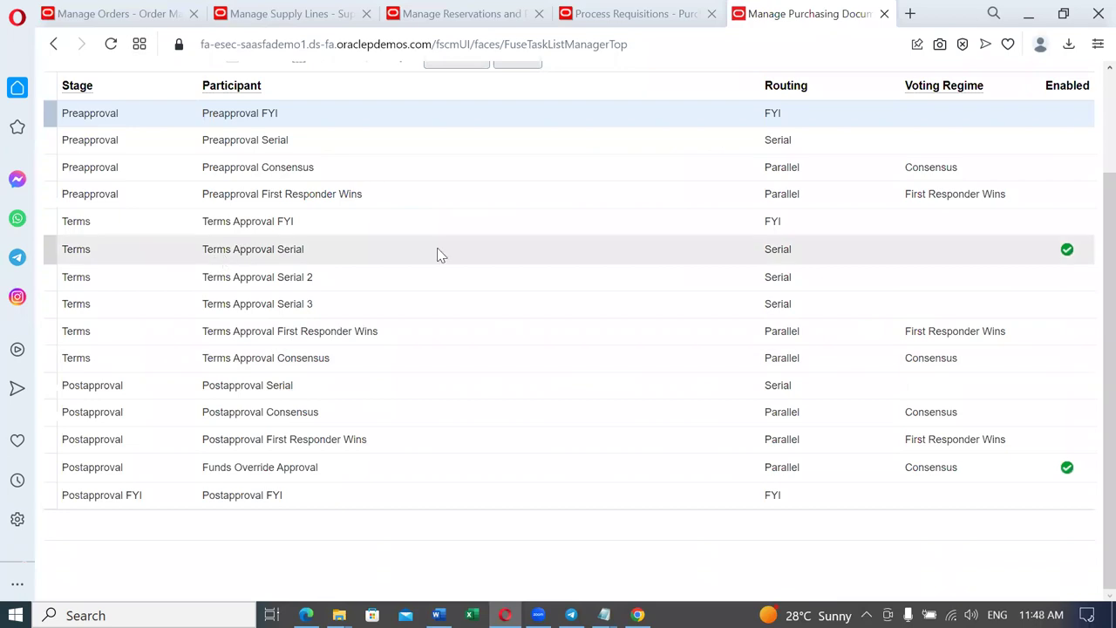
left_click(397, 251)
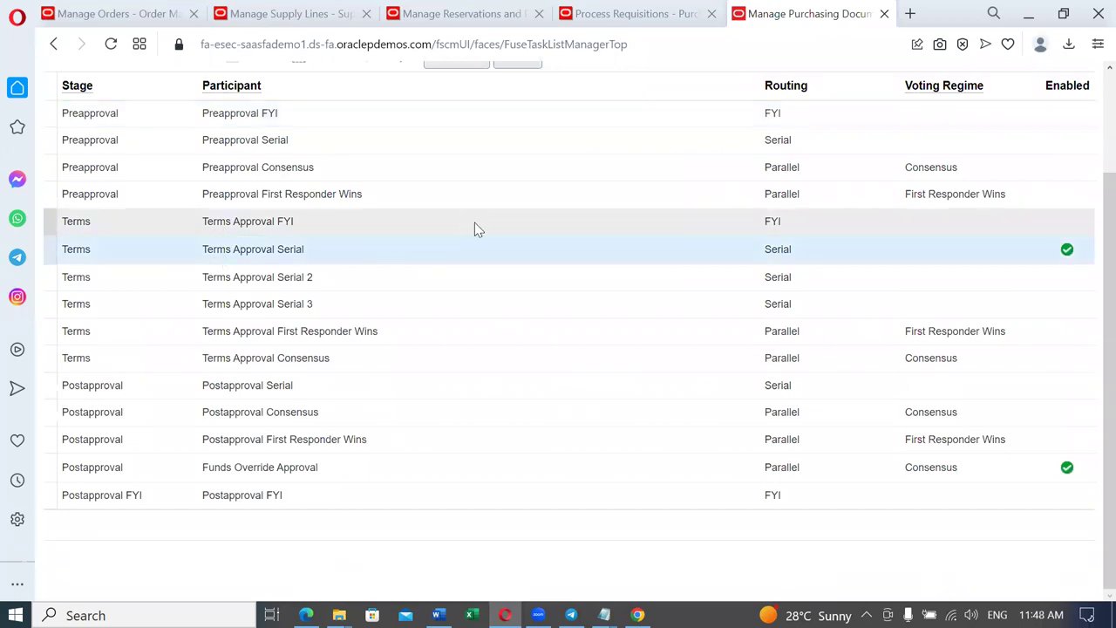
scroll(498, 262, "up", 3)
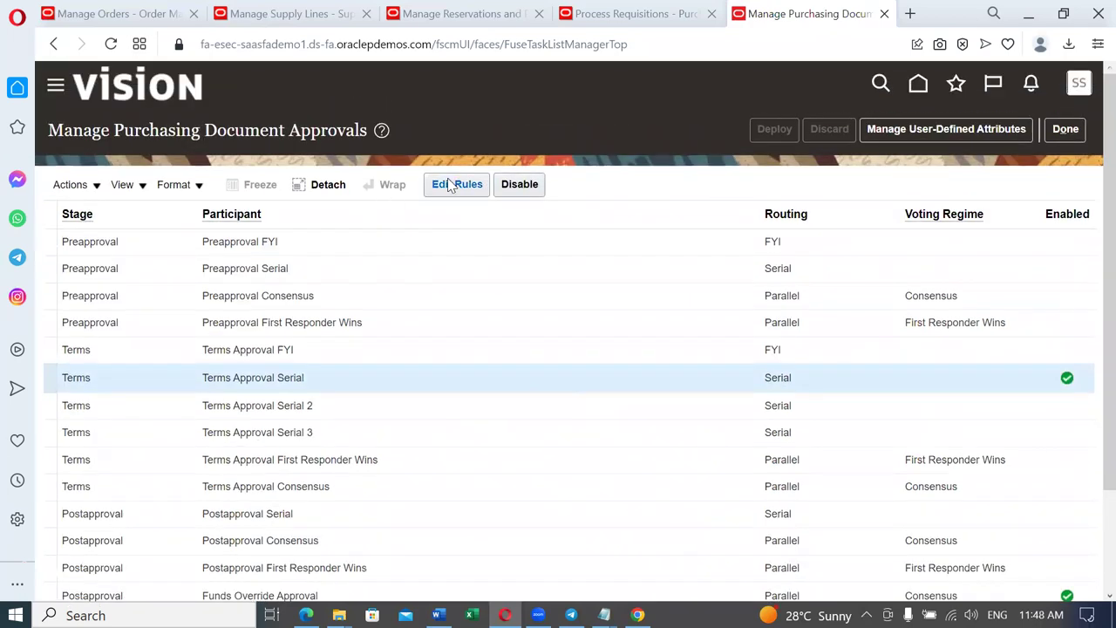
left_click(453, 184)
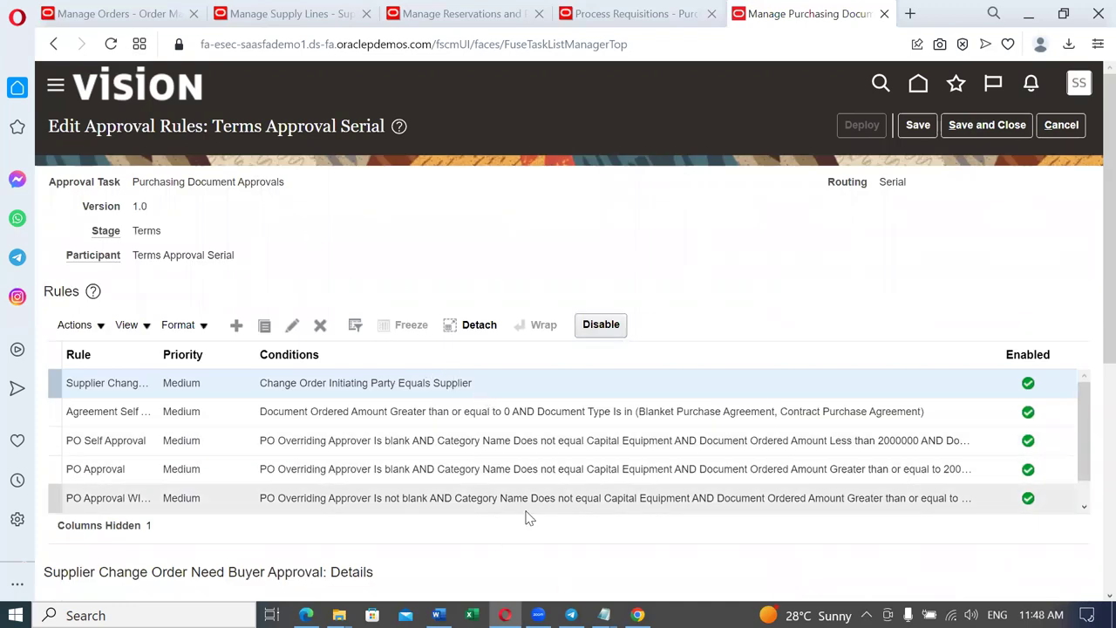
left_click(1061, 126)
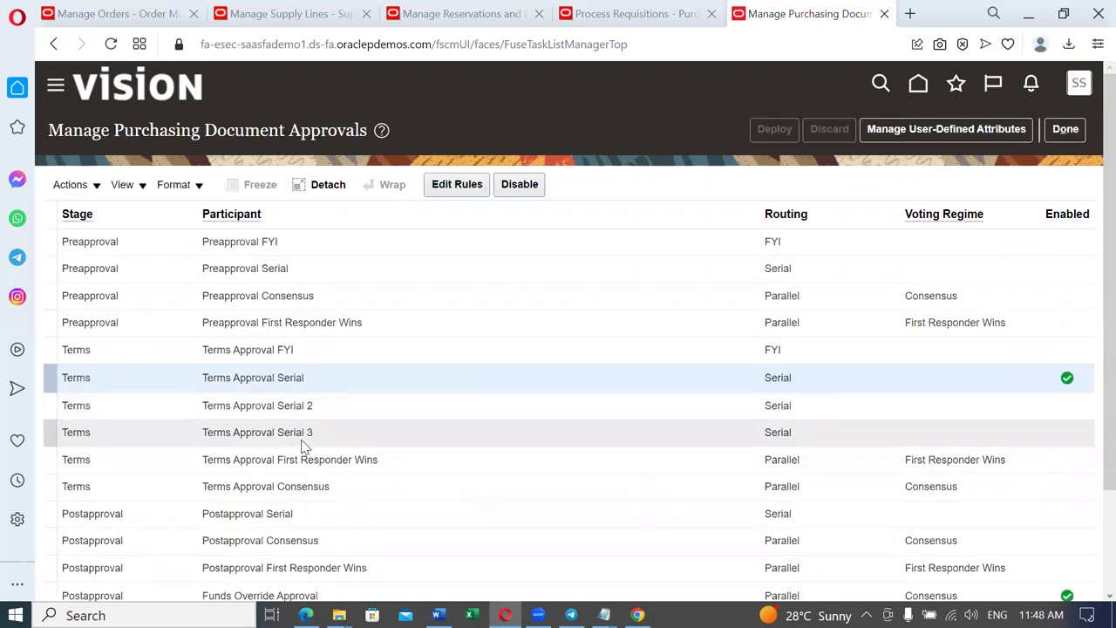
Step: Create a rule for the Terms Approval Serial 3 participant with name and description Automatic, set to always apply
left_click(300, 436)
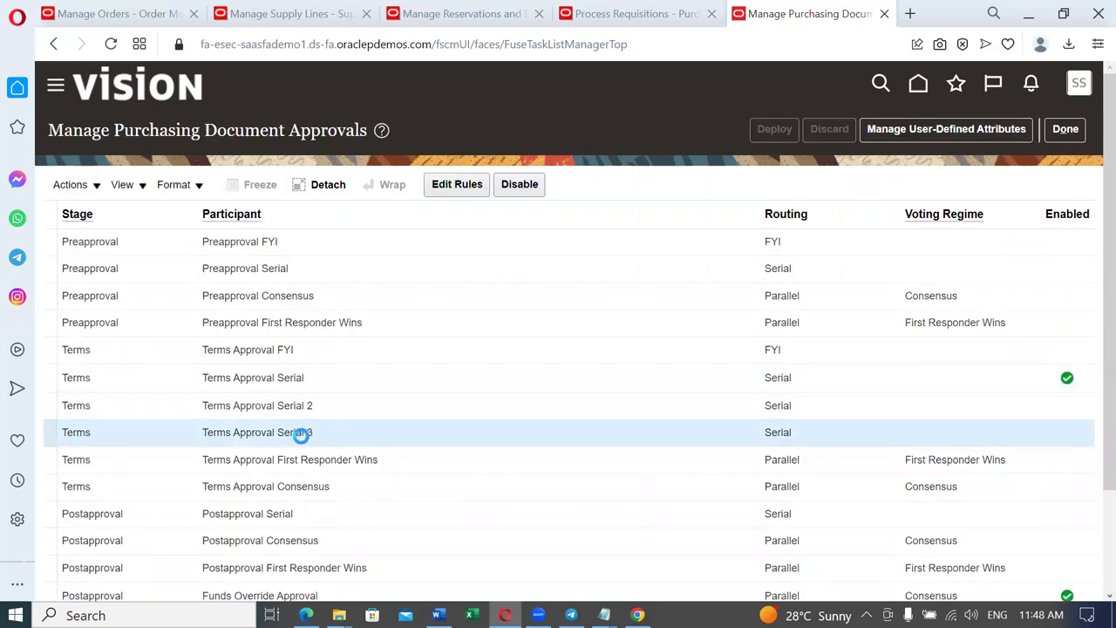
left_click(457, 185)
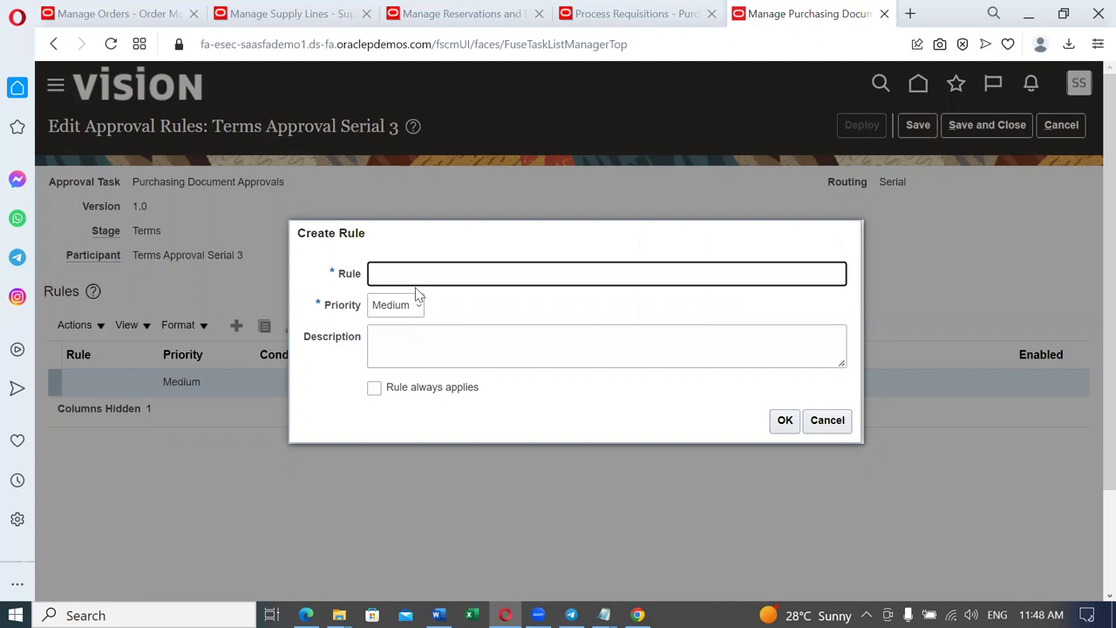
type("utomatic")
key("ctrl+a")
key("ctrl+c")
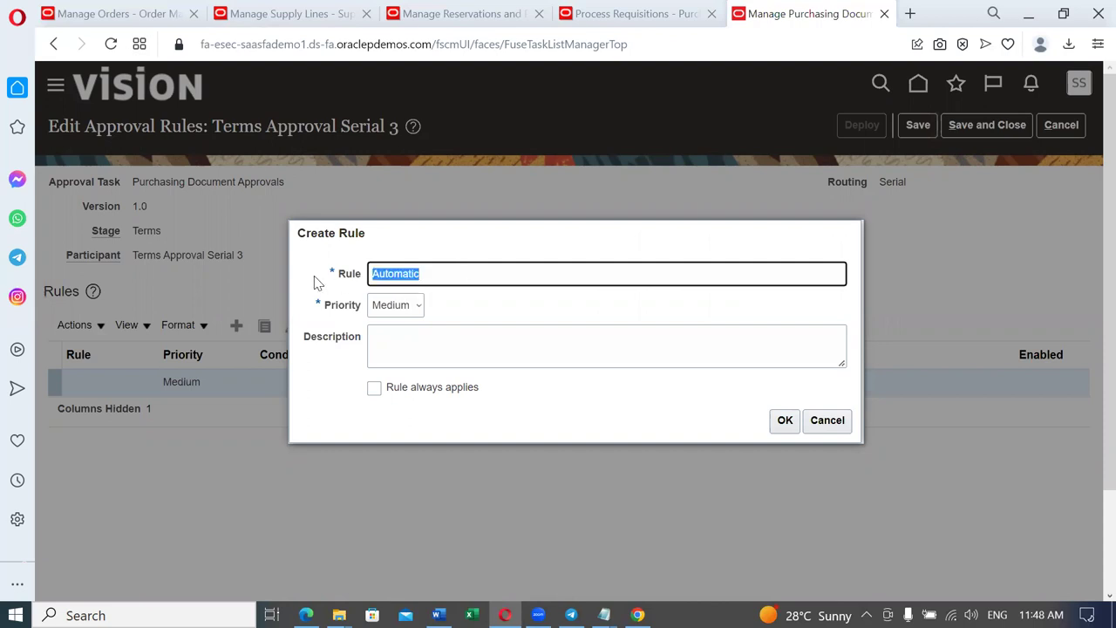
left_click(433, 339)
key("ctrl+v")
left_click(374, 388)
left_click(787, 422)
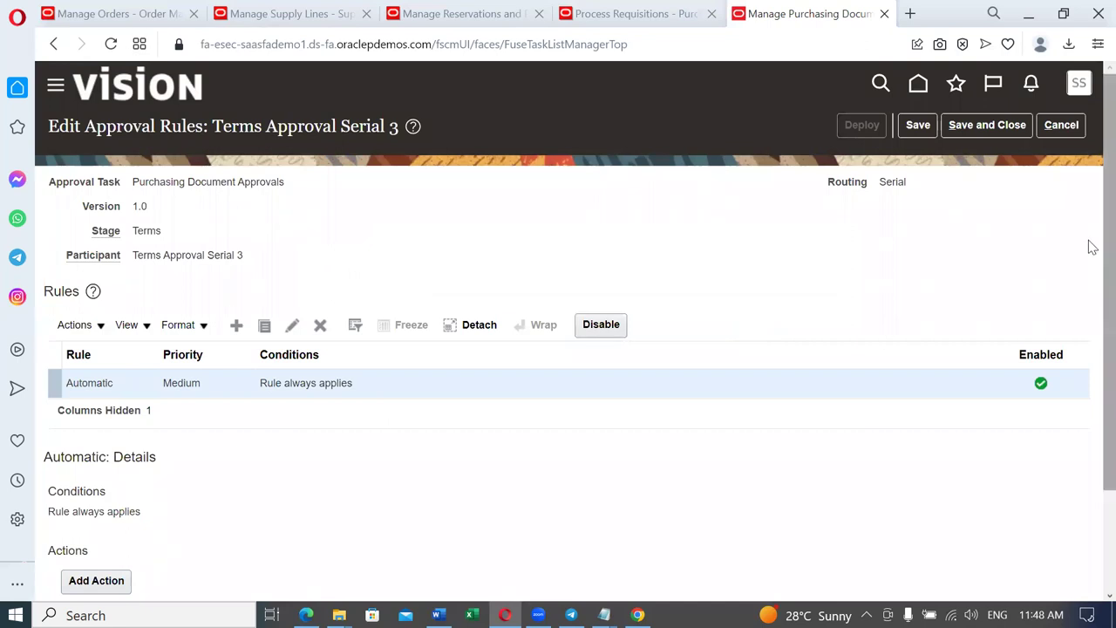
Step: Add an action to the Automatic rule with action type Automatic and outcome Approved
scroll(1092, 288, "down", 2)
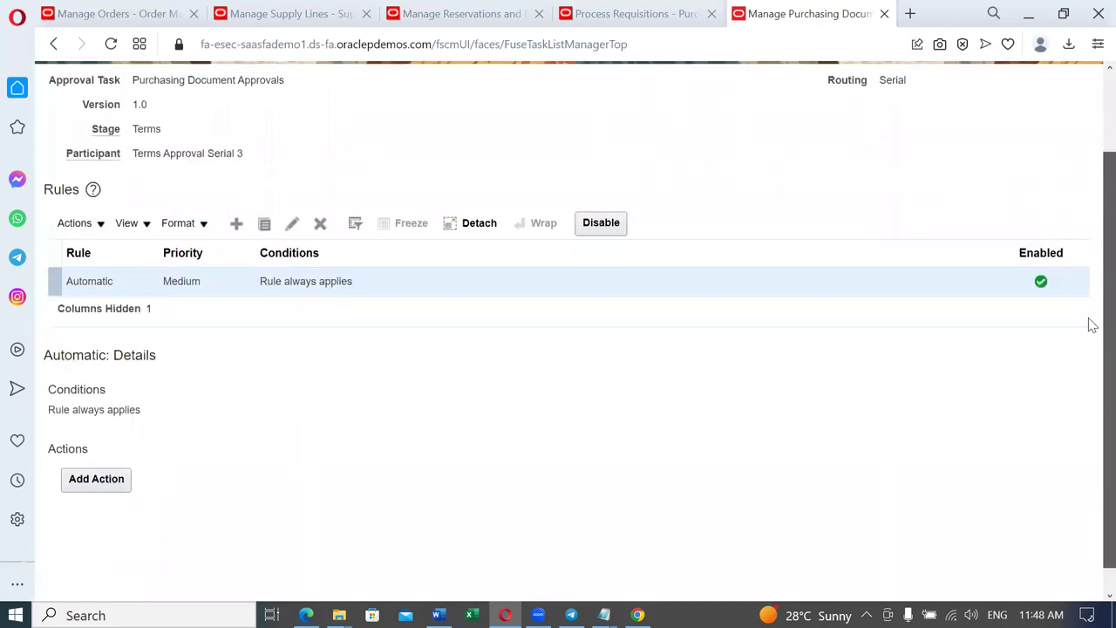
left_click(98, 482)
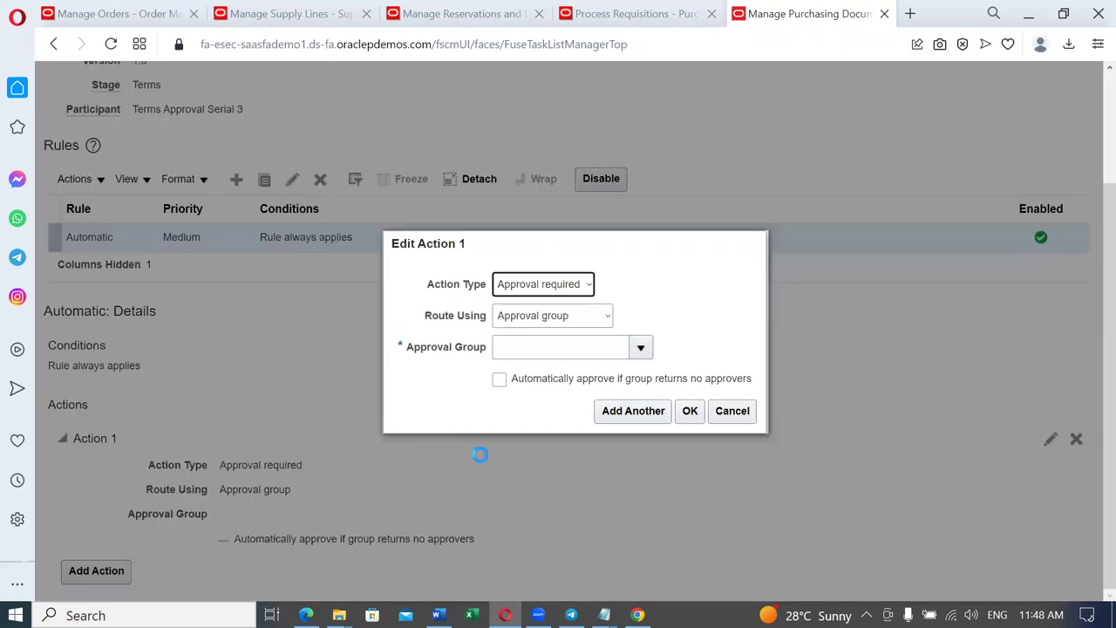
left_click(575, 284)
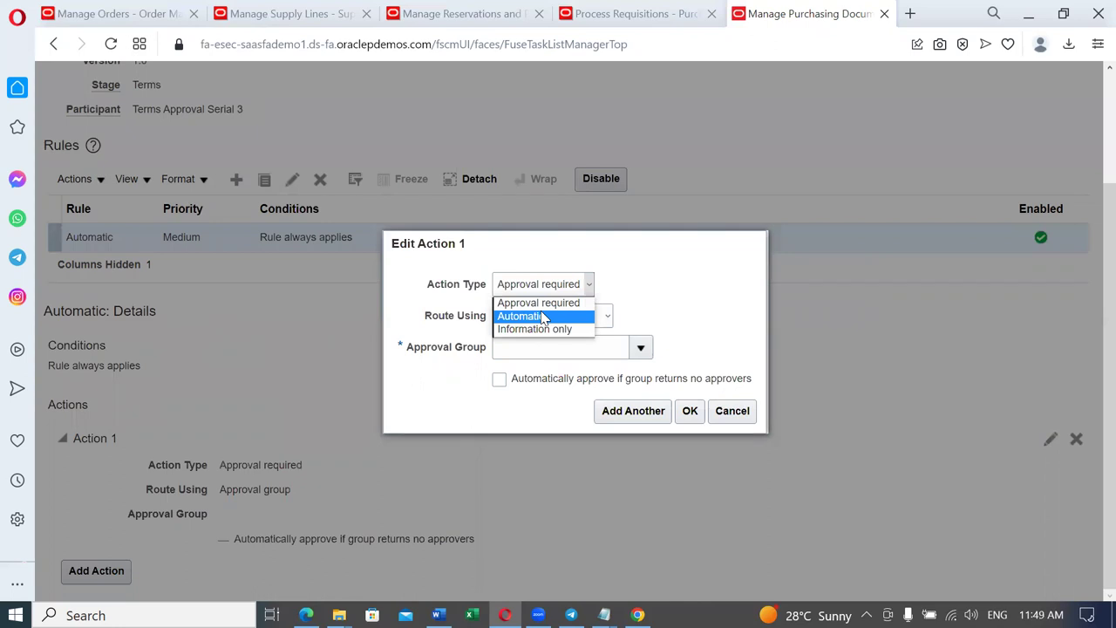
left_click(545, 315)
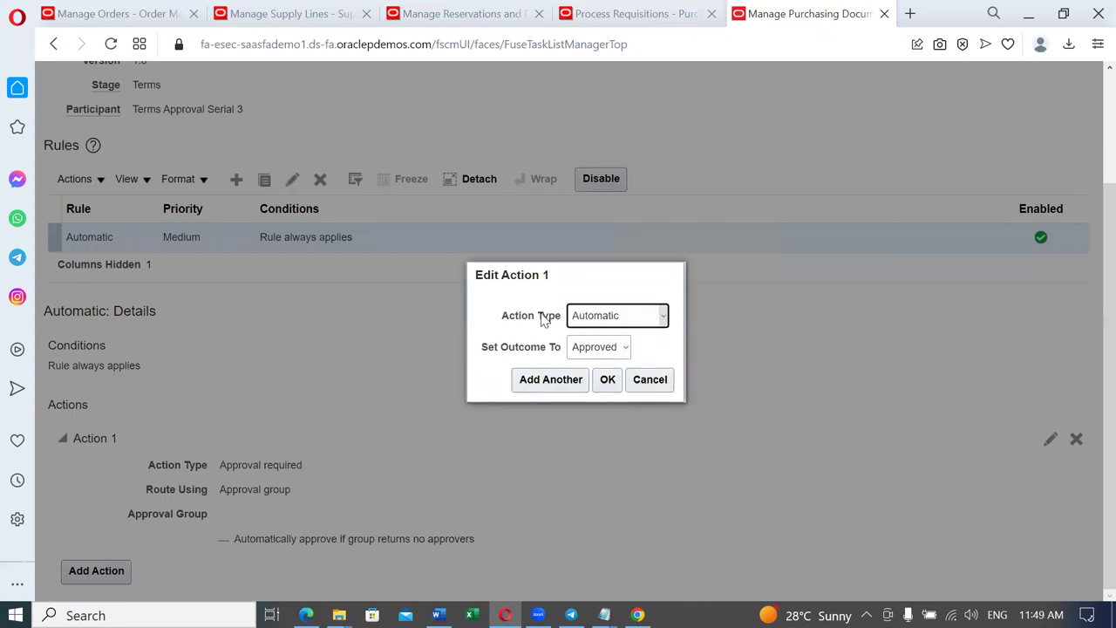
left_click(608, 381)
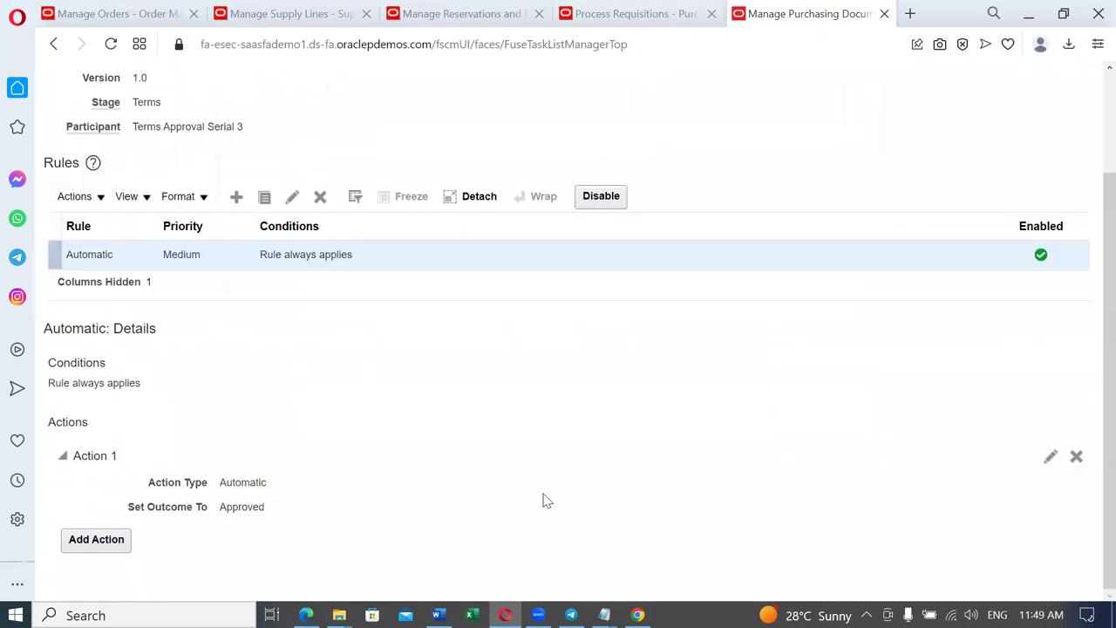
Step: Save and deploy the Terms Approval Serial 3 approval rules, and acknowledge the confirmation
scroll(542, 501, "up", 3)
left_click(918, 125)
left_click(860, 125)
left_click(771, 353)
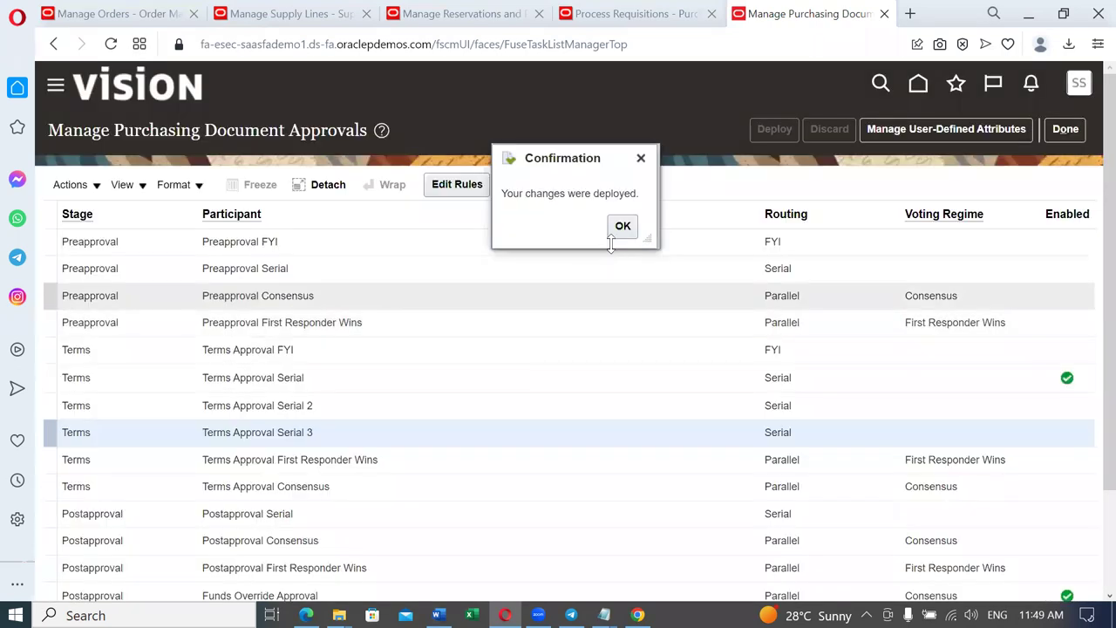
left_click(621, 228)
Step: Enable the Terms Approval Serial 3 participant and disable the Terms Approval Serial participant
left_click(520, 184)
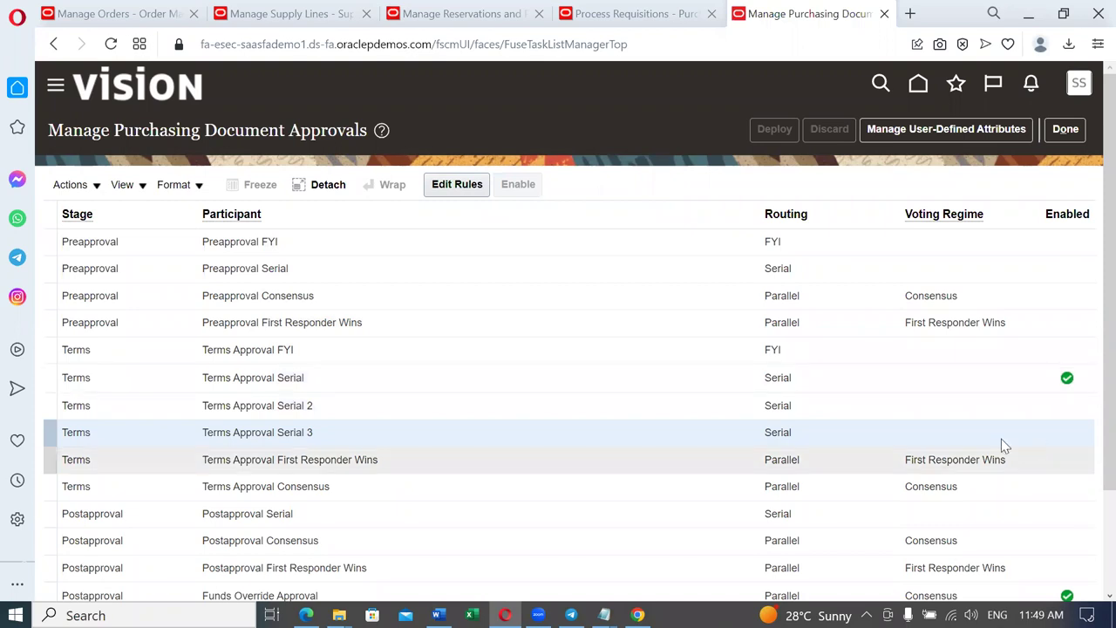
left_click(774, 378)
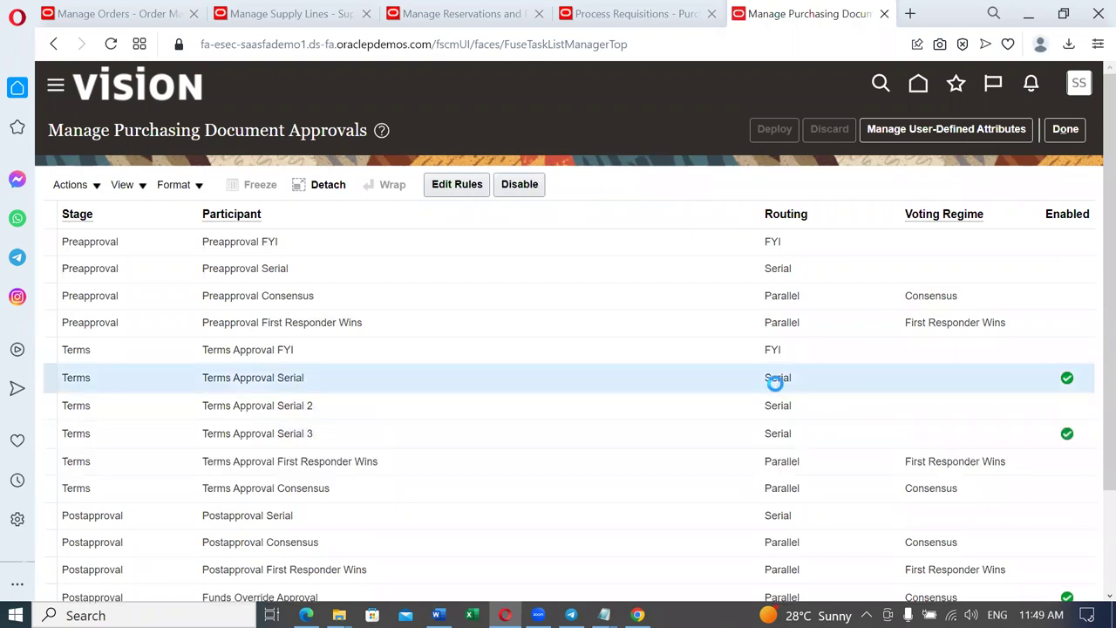
left_click(519, 185)
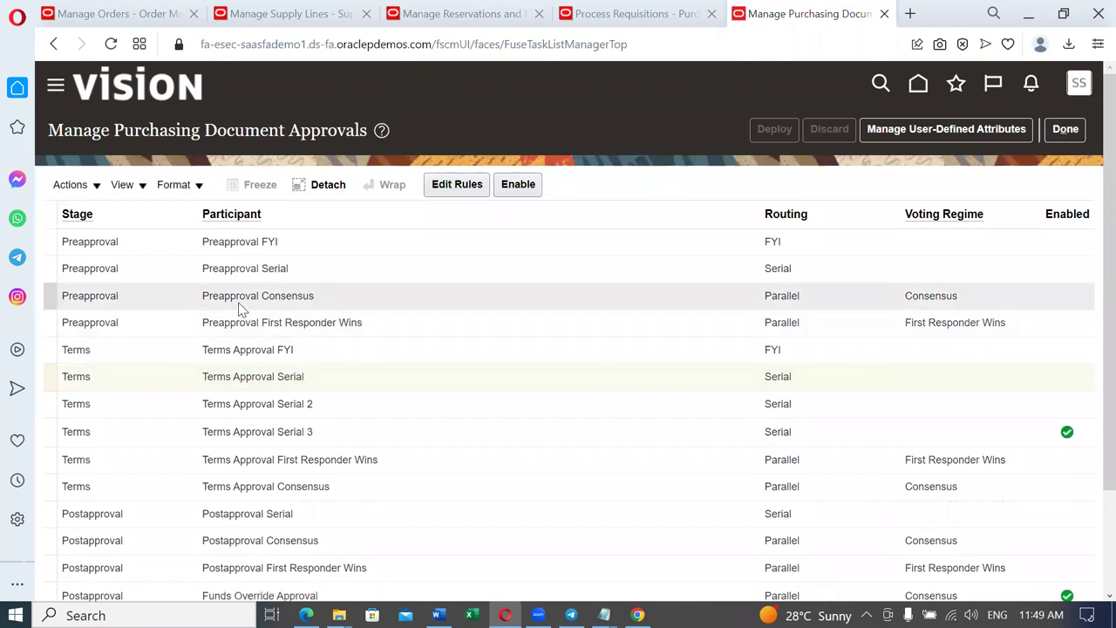
Step: Leave and reopen Manage Purchasing Document Approvals, disable the Funds Override Approval participant and enable Terms Approval Serial 3
left_click(1068, 132)
left_click(137, 275)
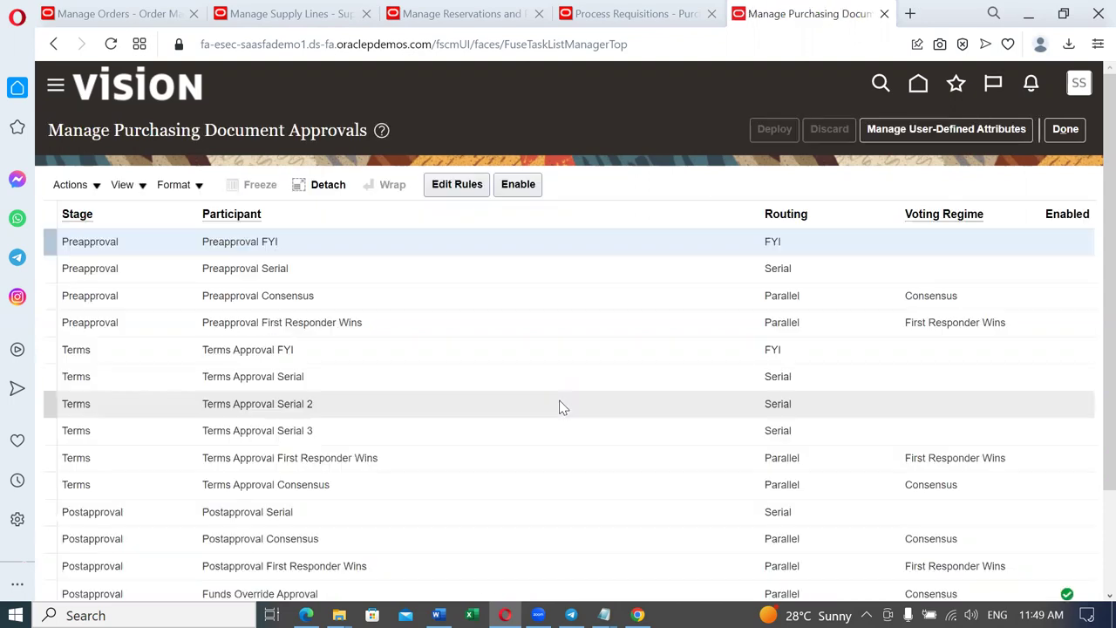
scroll(560, 403, "down", 2)
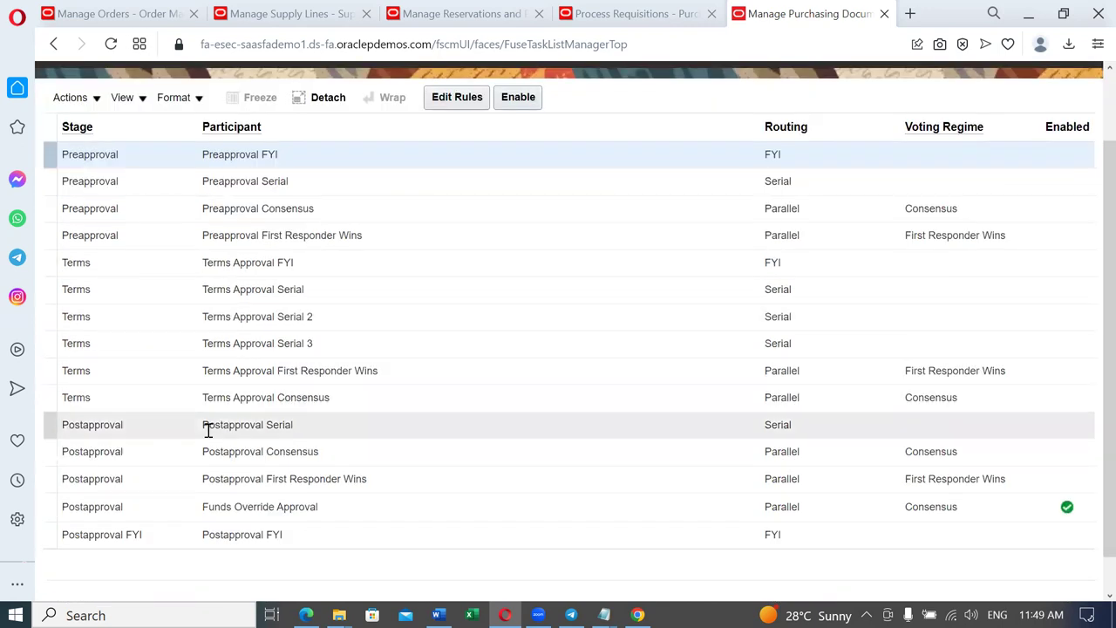
left_click(329, 342)
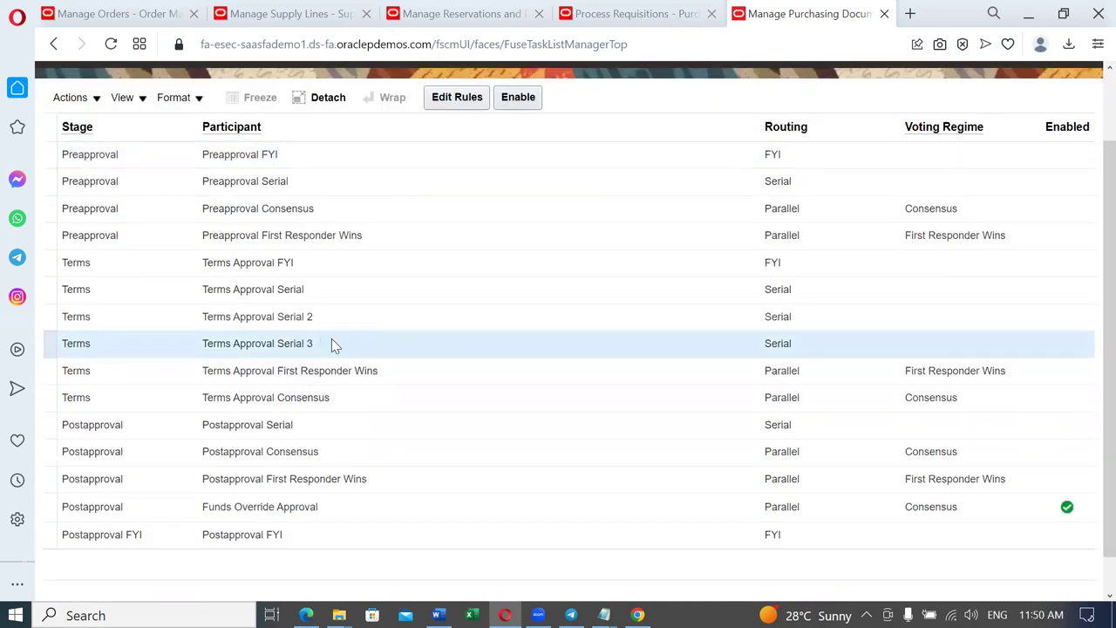
left_click(328, 509)
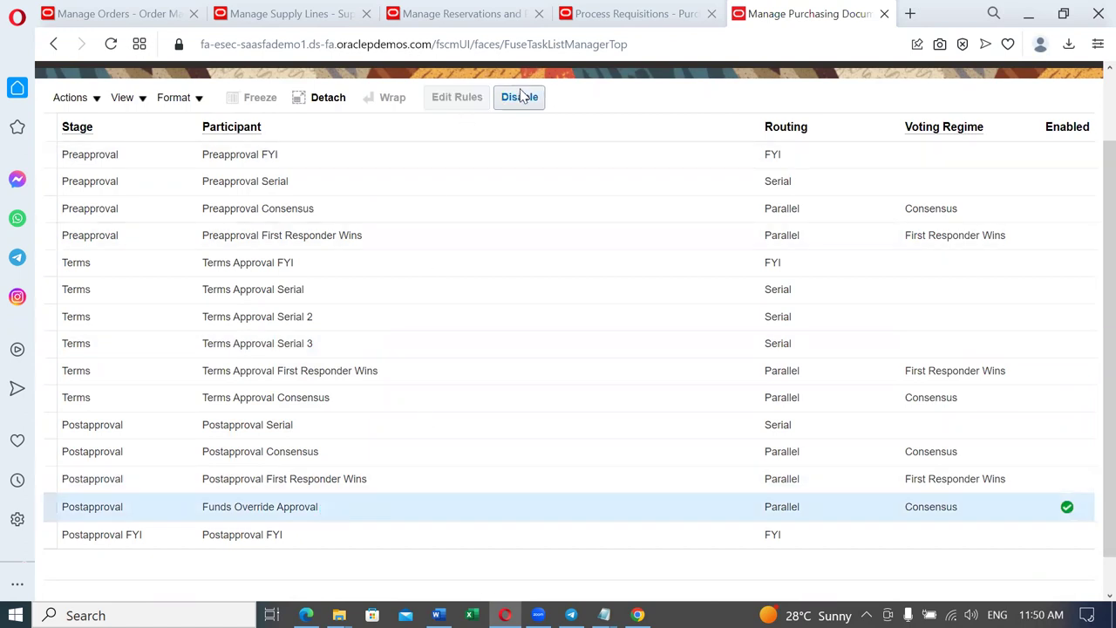
left_click(521, 96)
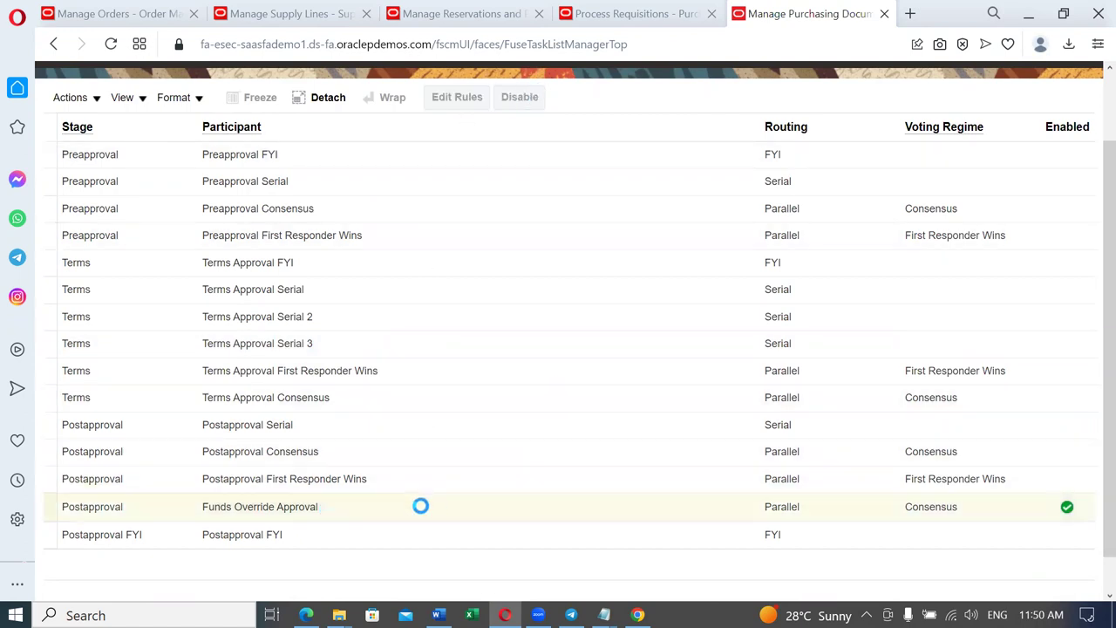
left_click(329, 344)
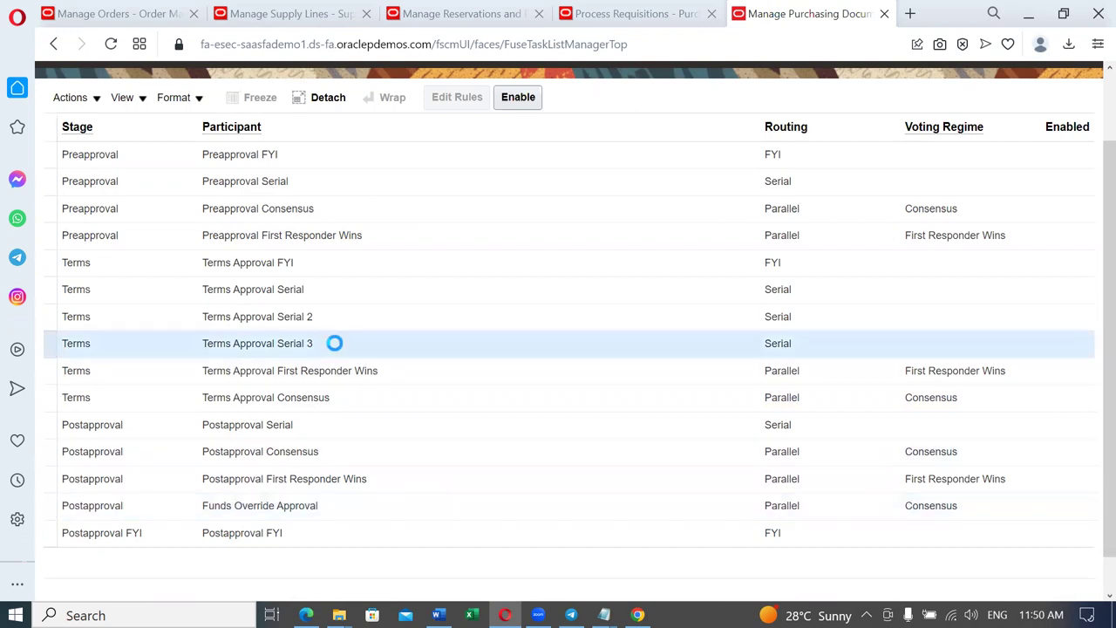
left_click(527, 100)
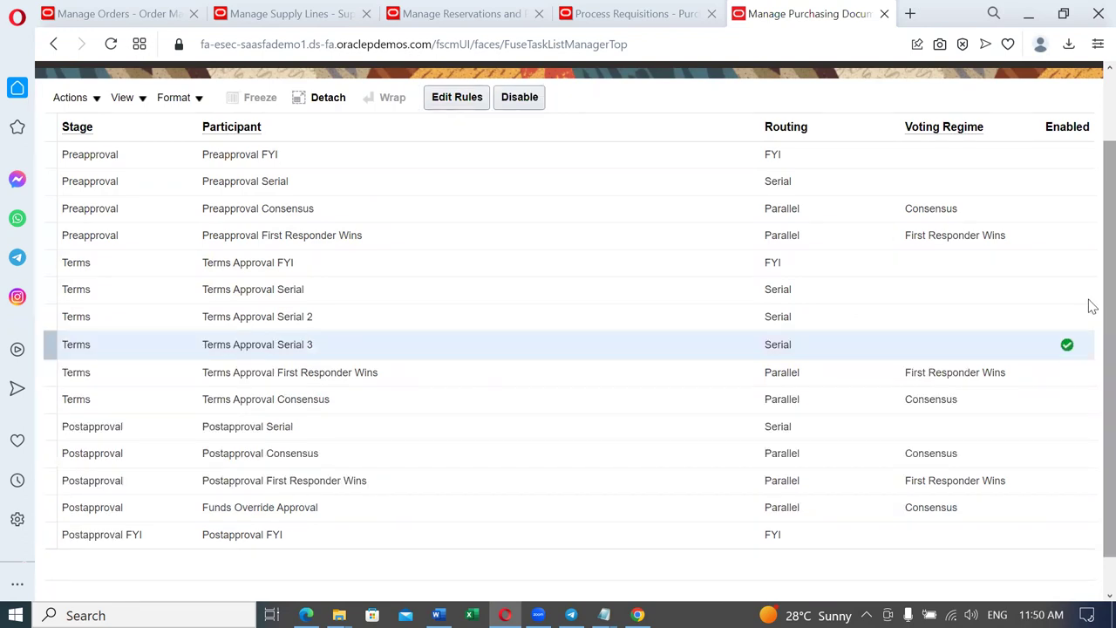
Step: Close and reopen Manage Purchasing Document Approvals to check which participants are enabled, and leave the task
scroll(1093, 307, "up", 2)
left_click(1069, 131)
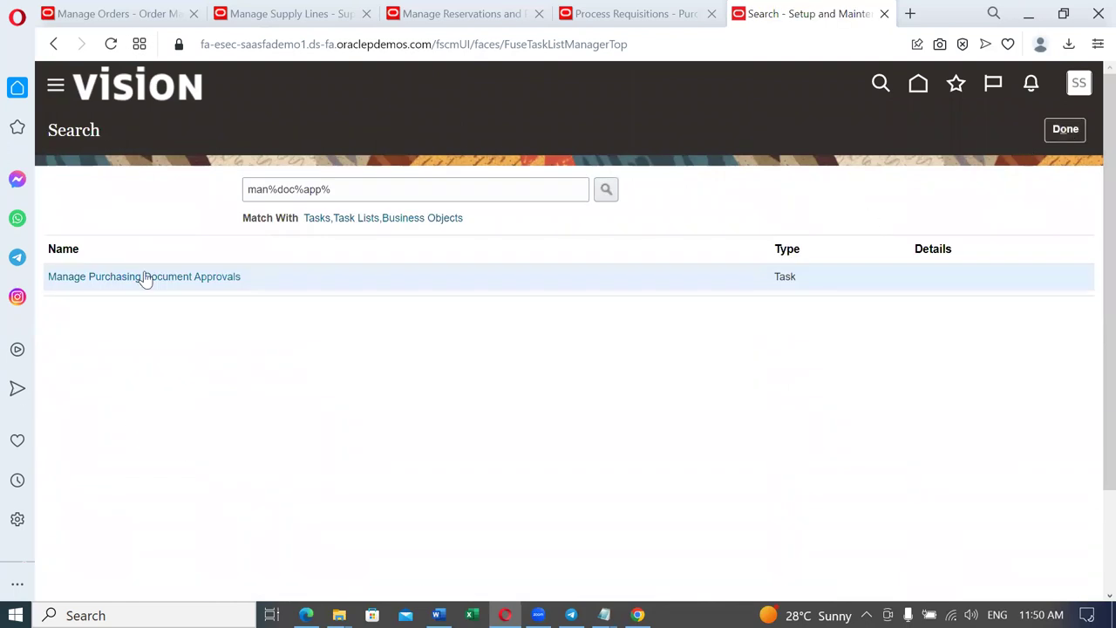
left_click(146, 279)
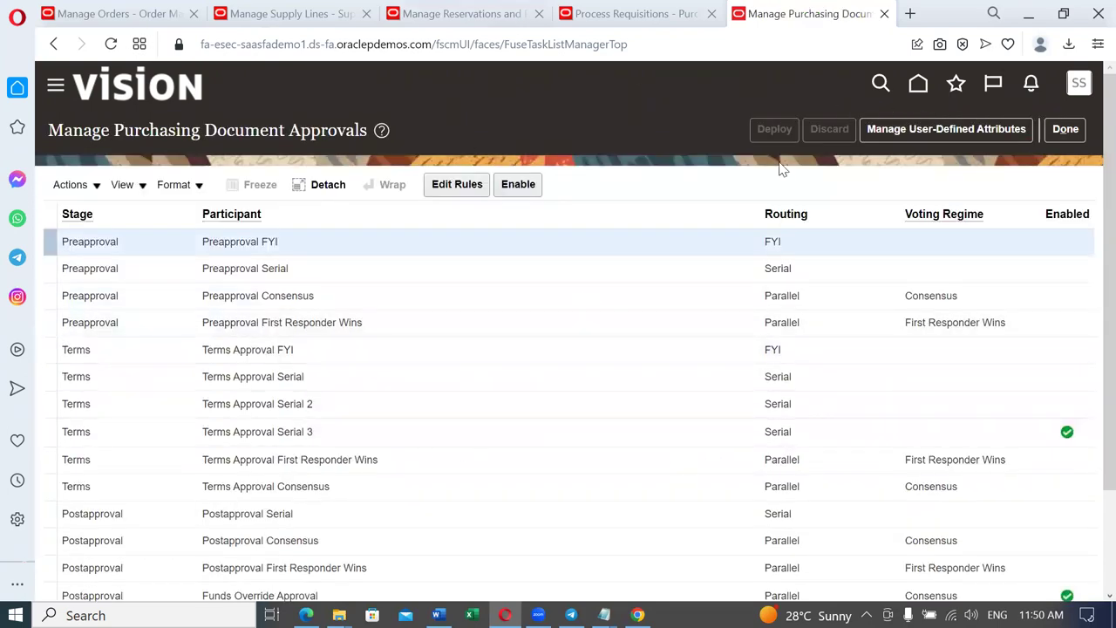
left_click(1066, 129)
Step: Add the t02_b_to_b_buy requisition line to the Document Builder as a New Order for ABC Consulting and create the purchase order
left_click(626, 16)
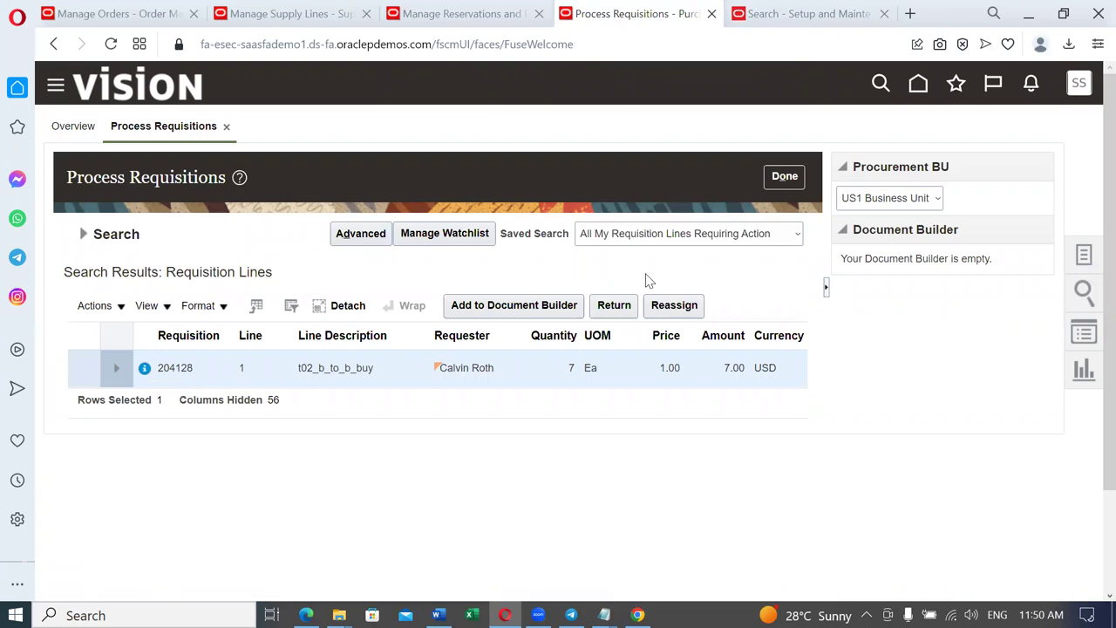
left_click(519, 312)
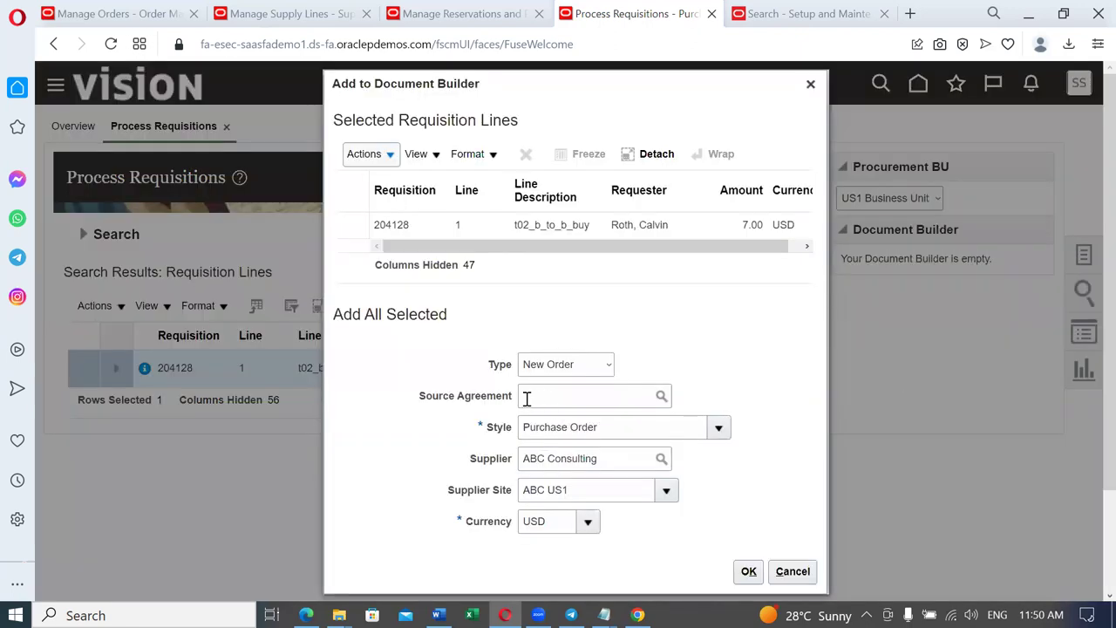
left_click(532, 396)
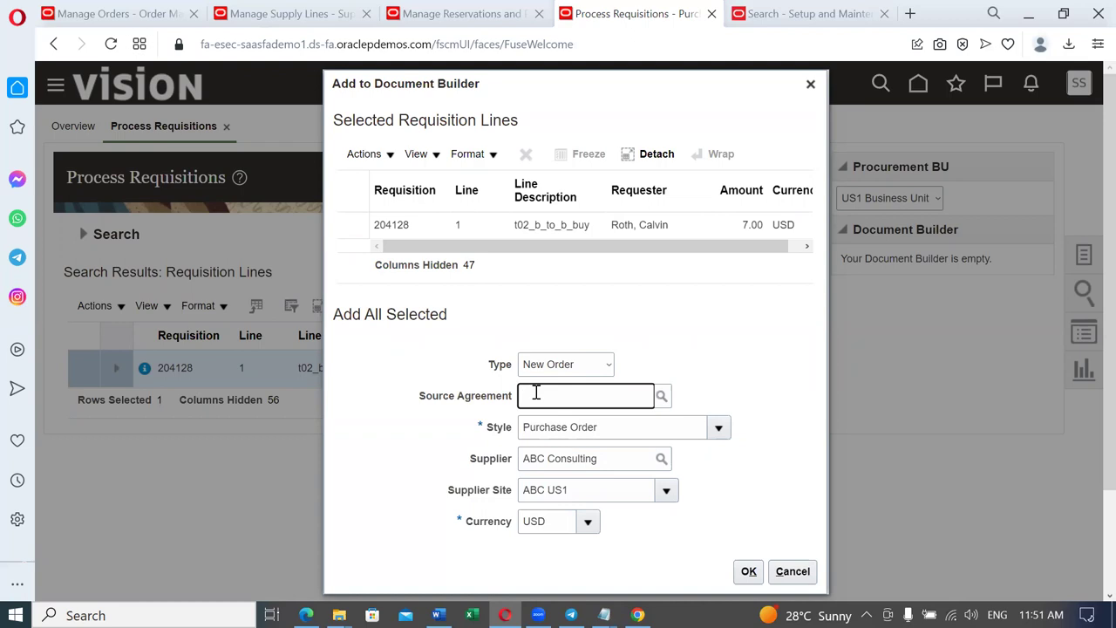
left_click(748, 572)
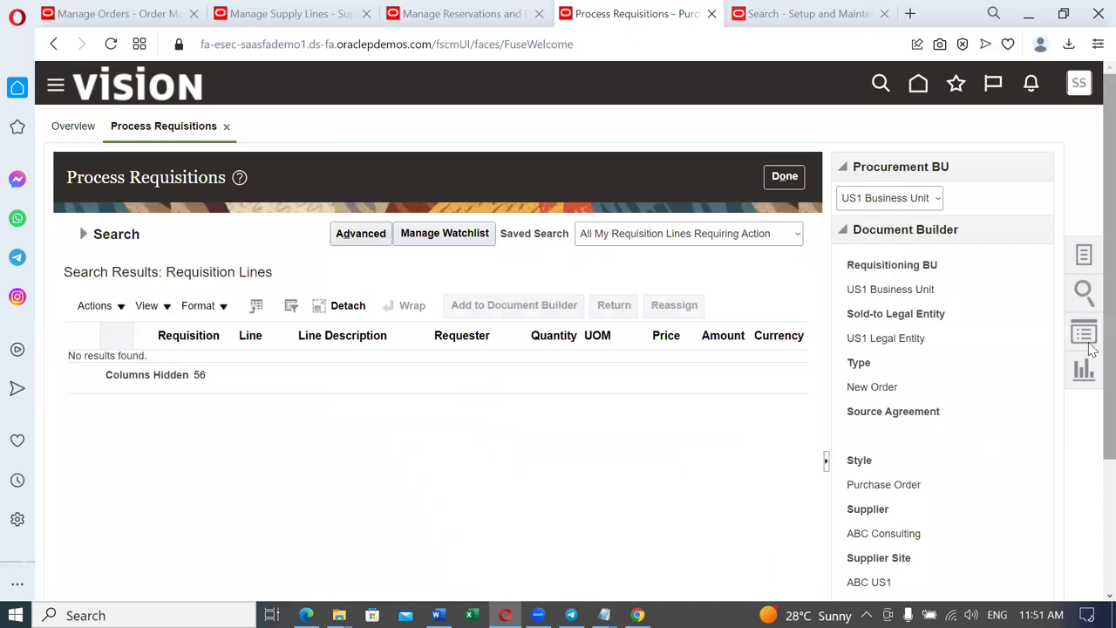
scroll(1090, 348, "down", 3)
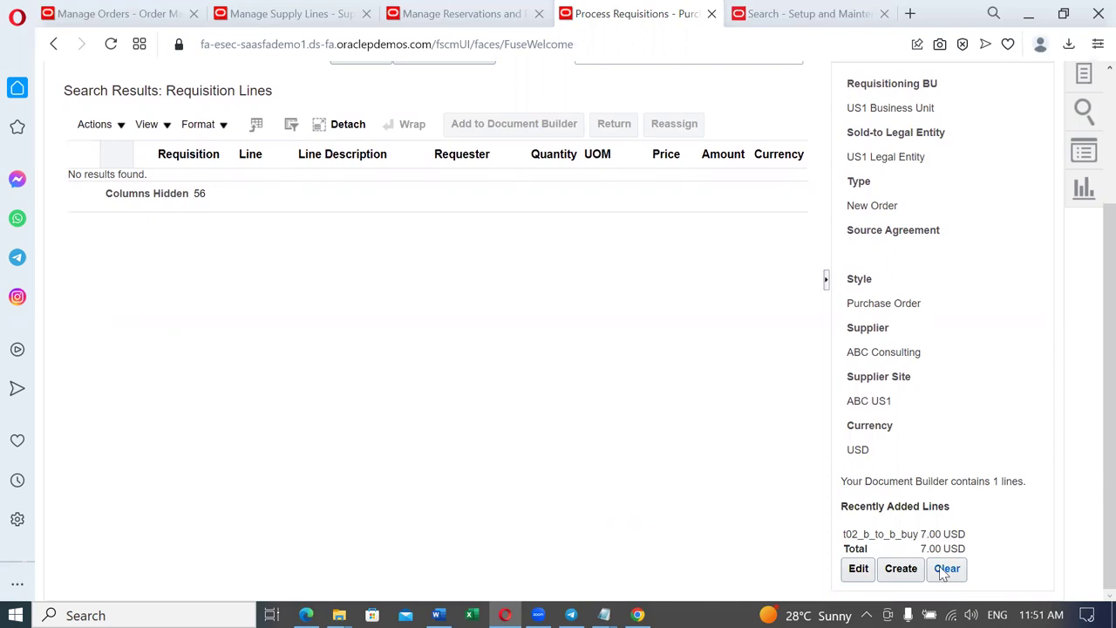
left_click(914, 571)
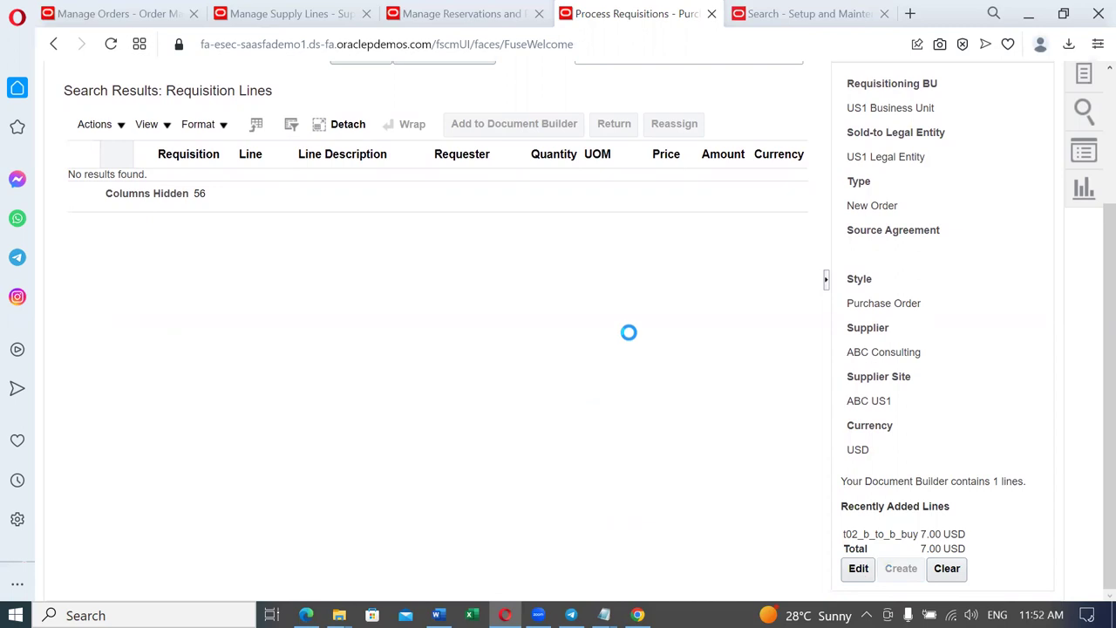
Step: Go to the favorite INV Overview work area and open Manage Shipment Lines from the shipment tasks
left_click(795, 19)
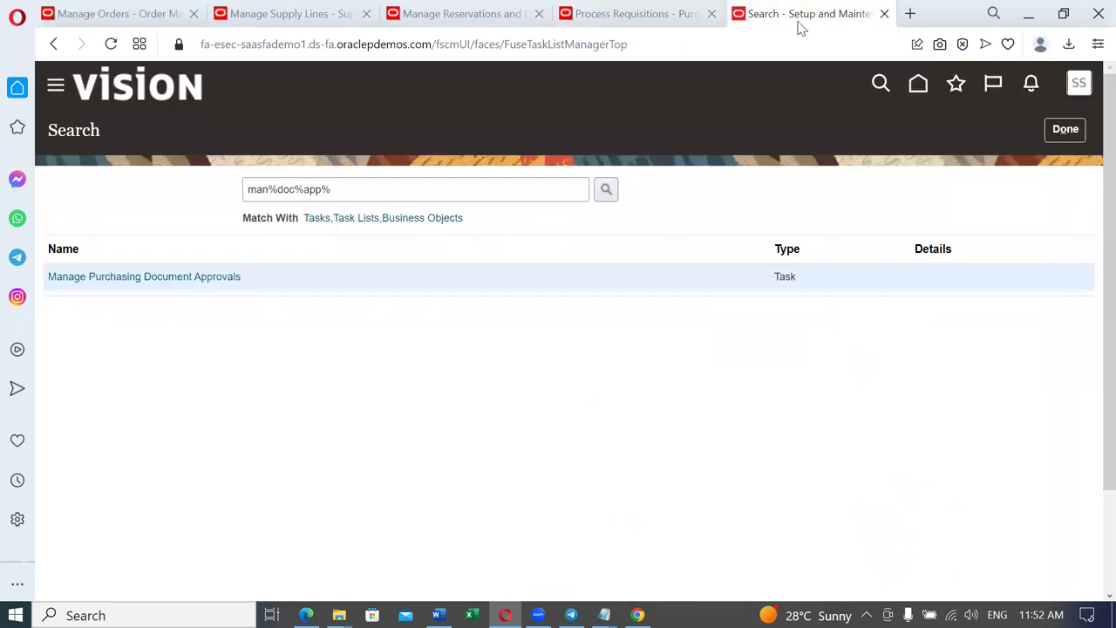
left_click(954, 85)
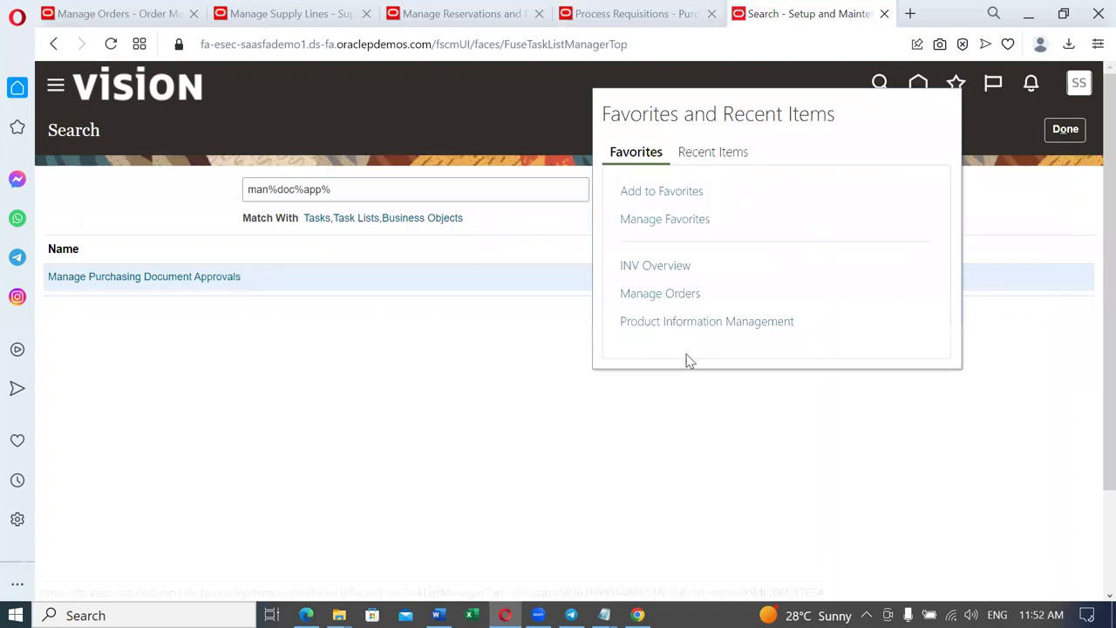
left_click(673, 266)
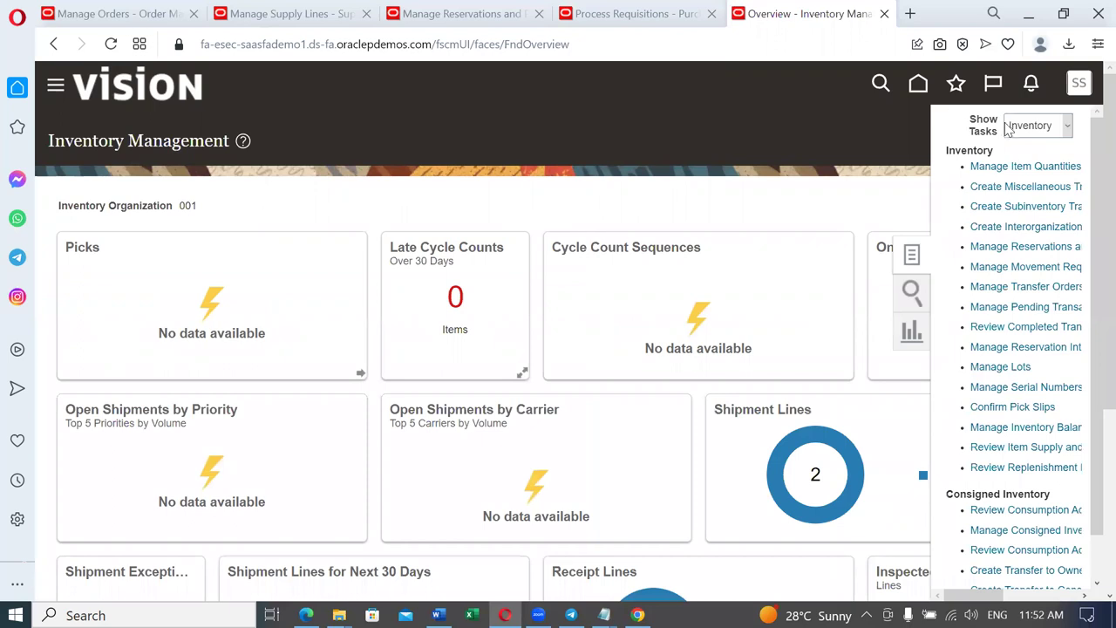
left_click(1009, 128)
left_click(1021, 173)
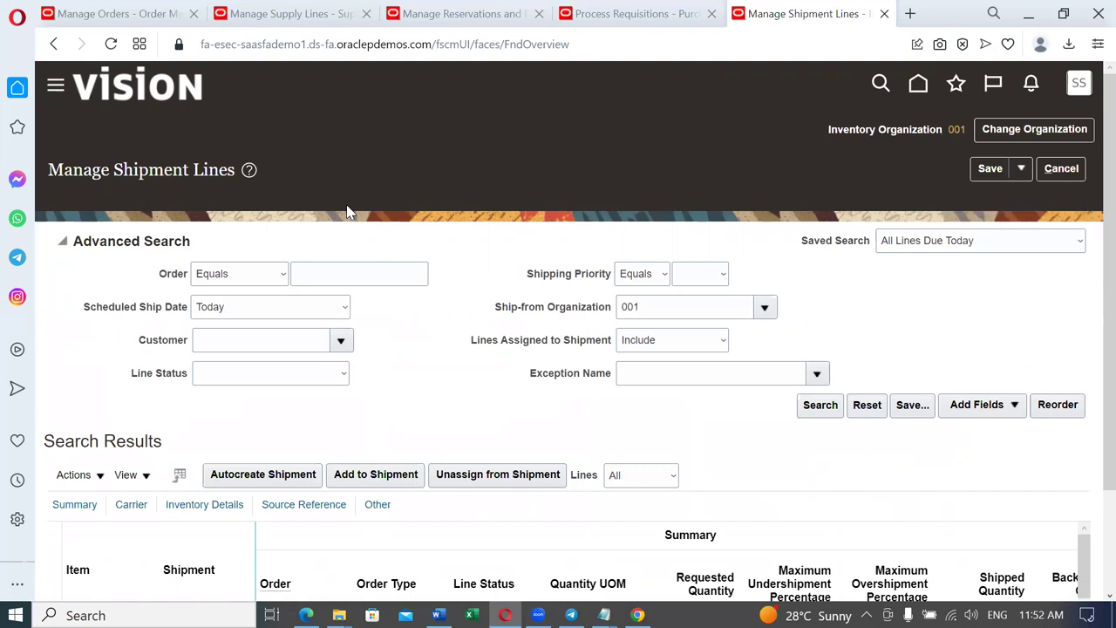
Step: Search the shipment lines by the back-to-back sales order number with Scheduled Ship Date set to Before
left_click(345, 271)
type("97413")
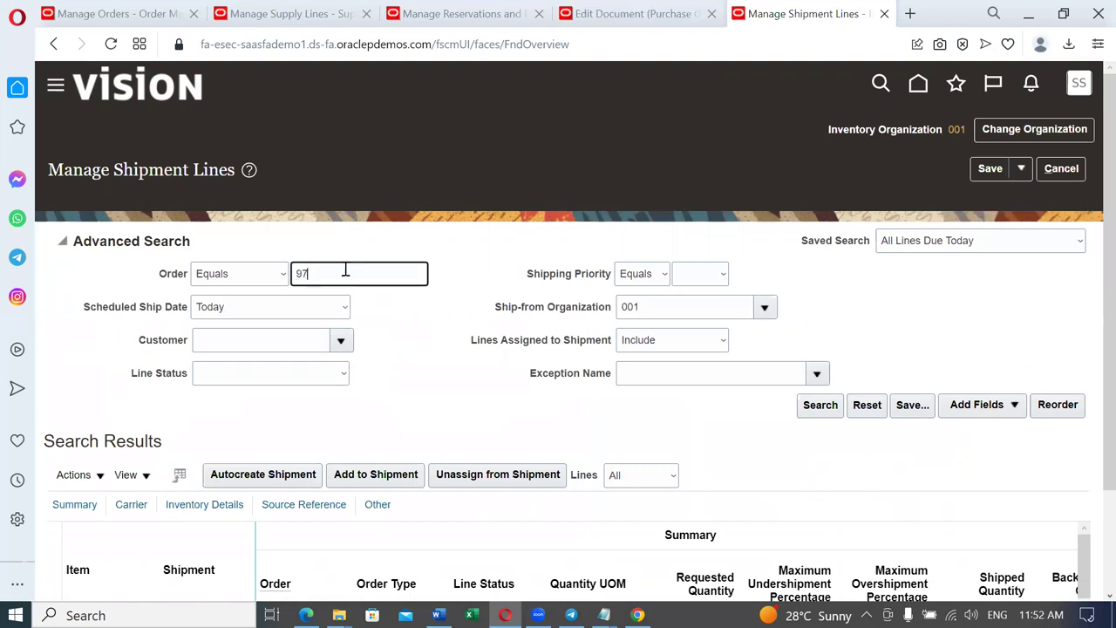
key("Tab")
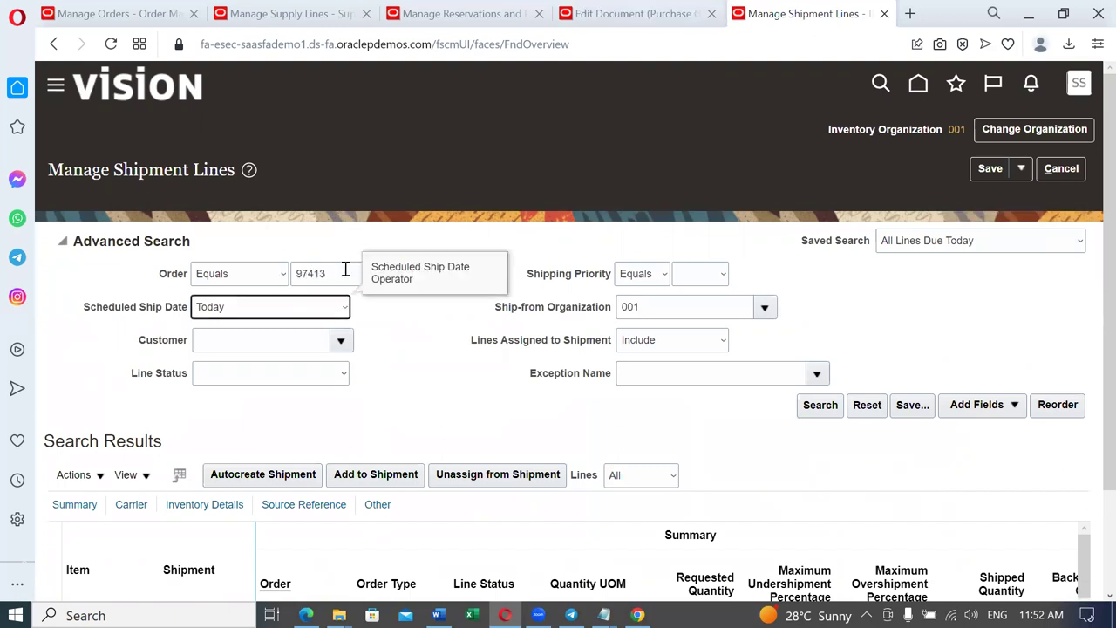
left_click(305, 314)
left_click(299, 326)
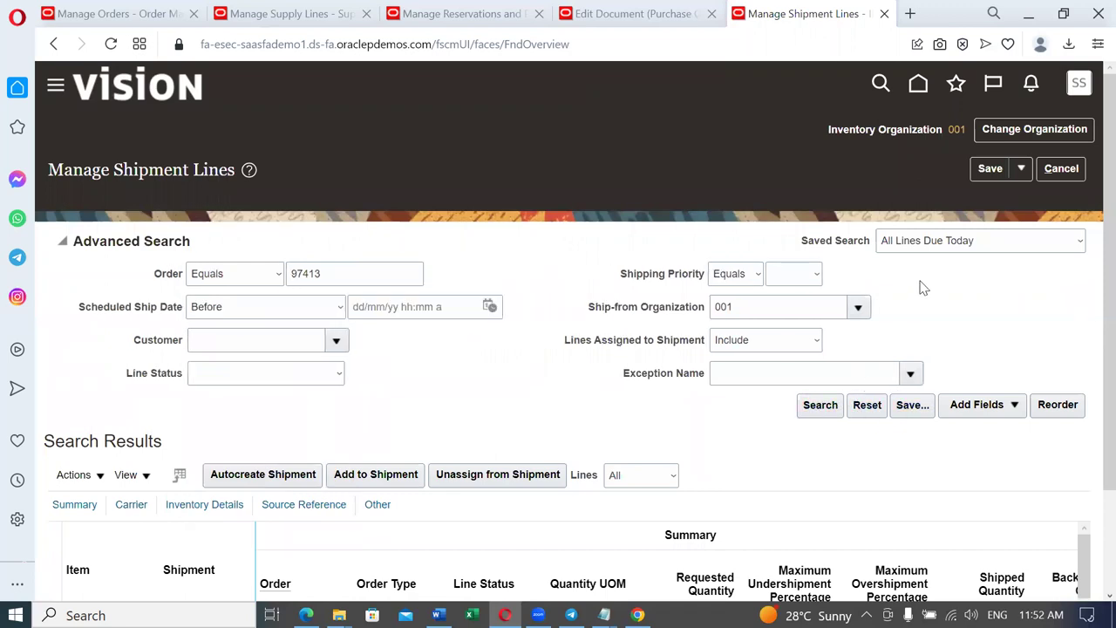
left_click(819, 406)
left_click(821, 408)
Step: Acknowledge the purchase order's creation, review its terms and lines, and start managing its approvals
left_click(650, 14)
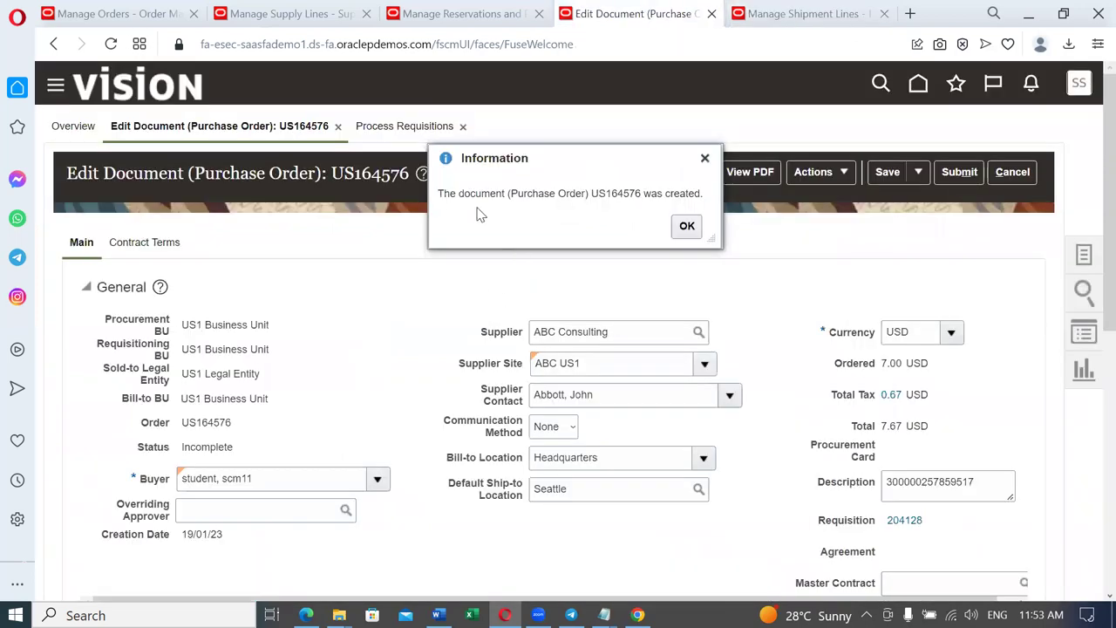
left_click(687, 227)
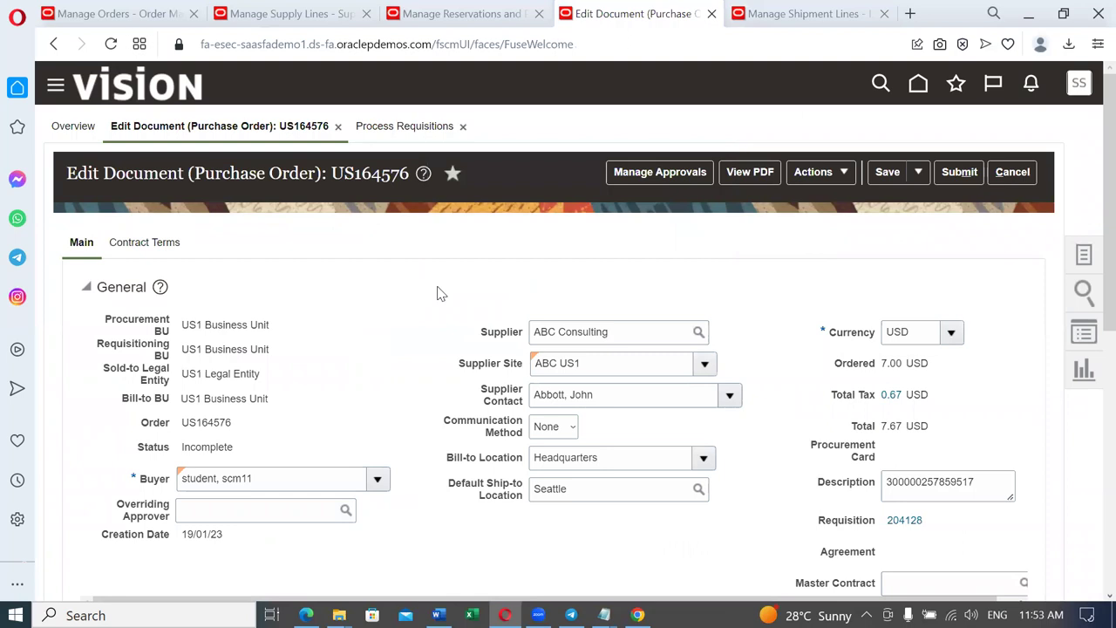
scroll(439, 293, "down", 6)
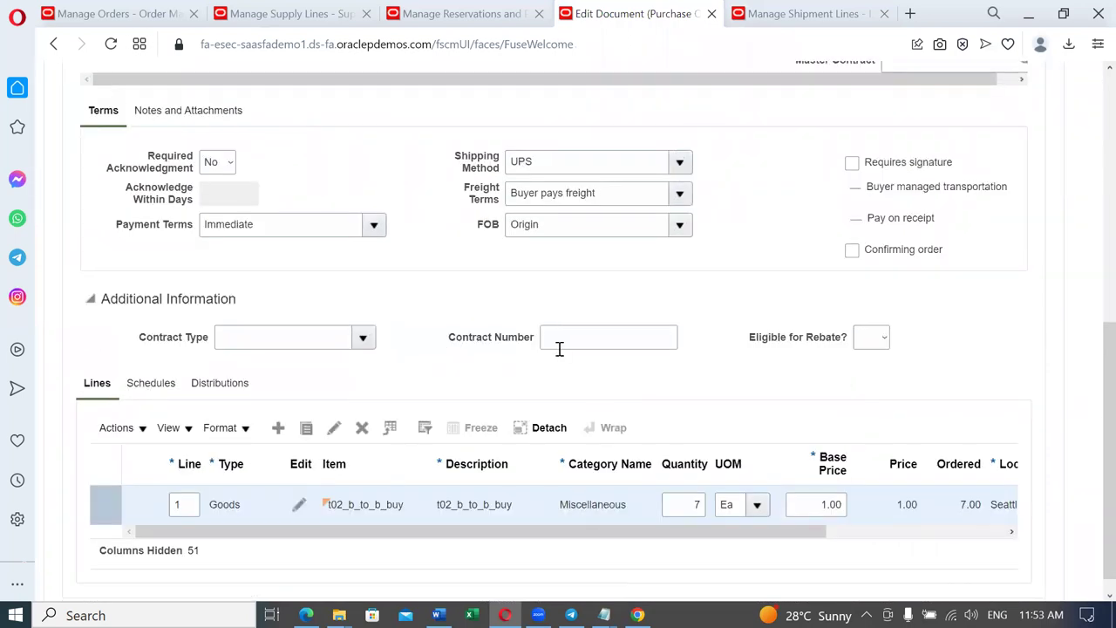
scroll(558, 350, "up", 10)
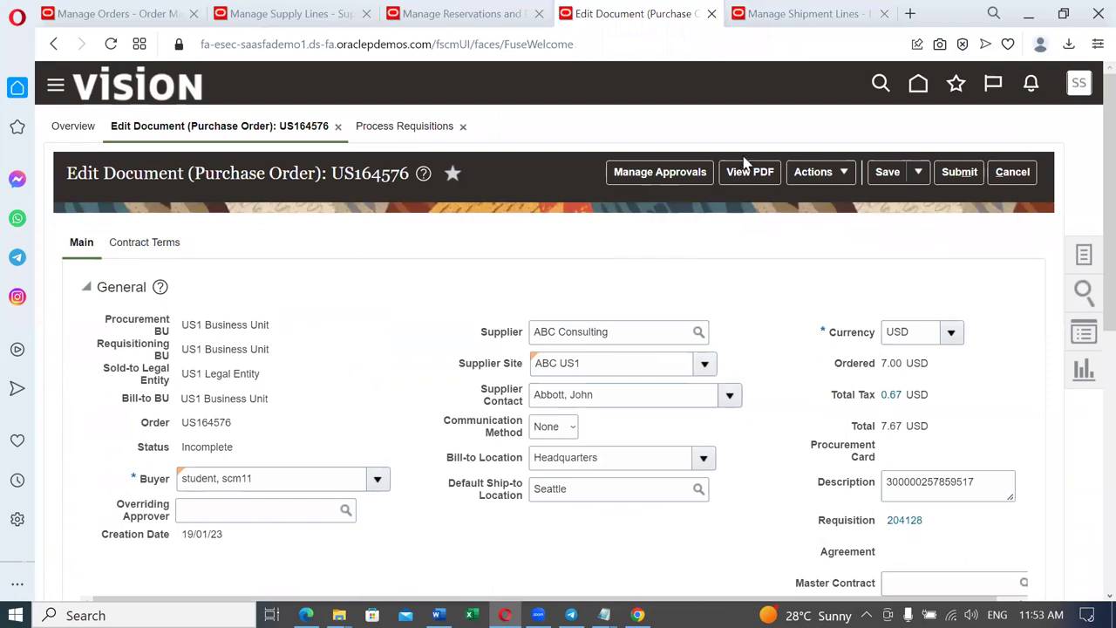
left_click(690, 174)
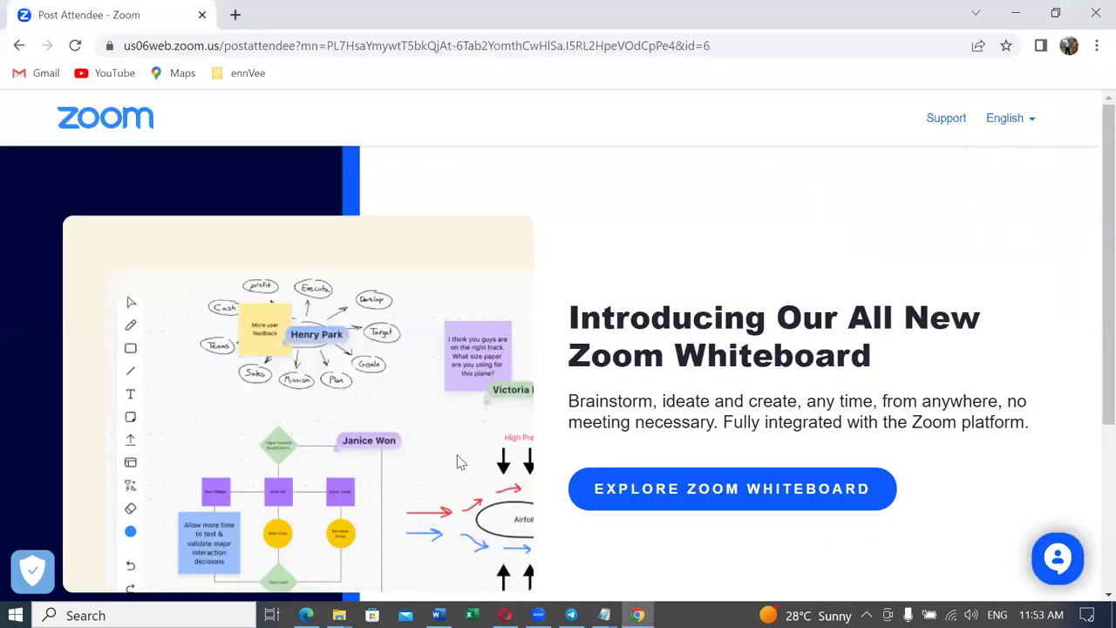
Step: Switch to Notepad, record the new purchase order number below the sales order number, and return to the purchase order in Opera
key("alt+Tab")
key("alt+Tab")
key("alt+Tab")
key("alt+Tab")
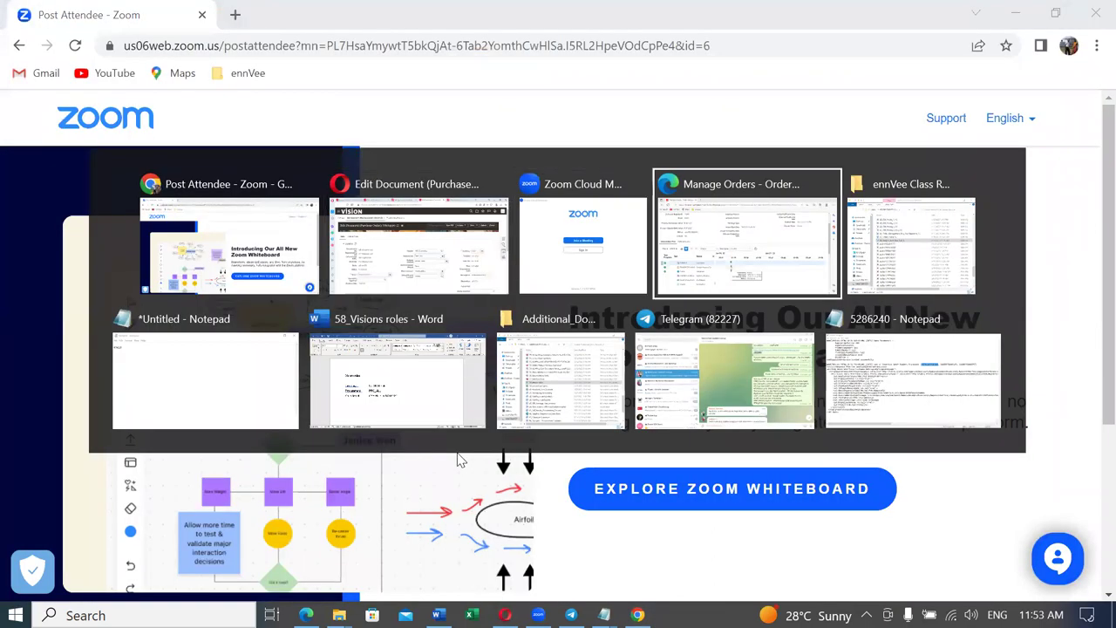
key("alt+Tab")
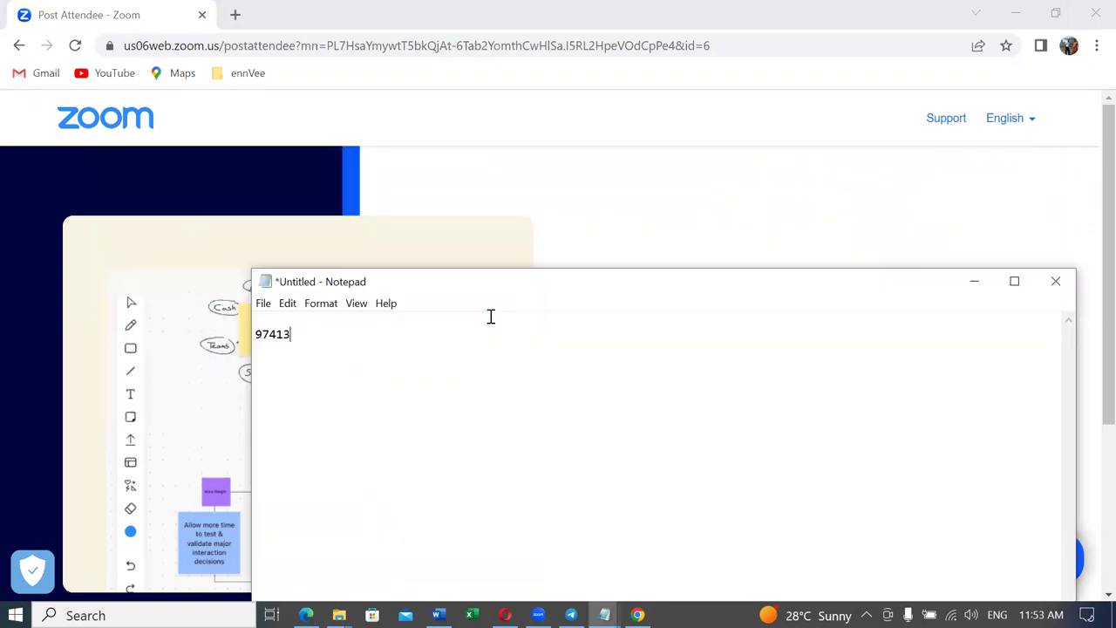
key("Return")
type("++")
key("Return")
key("BackSpace")
key("BackSpace")
type("US`164")
key("BackSpace")
key("BackSpace")
key("BackSpace")
key("BackSpace")
key("BackSpace")
type("S164576")
key("Return")
key("alt+Tab")
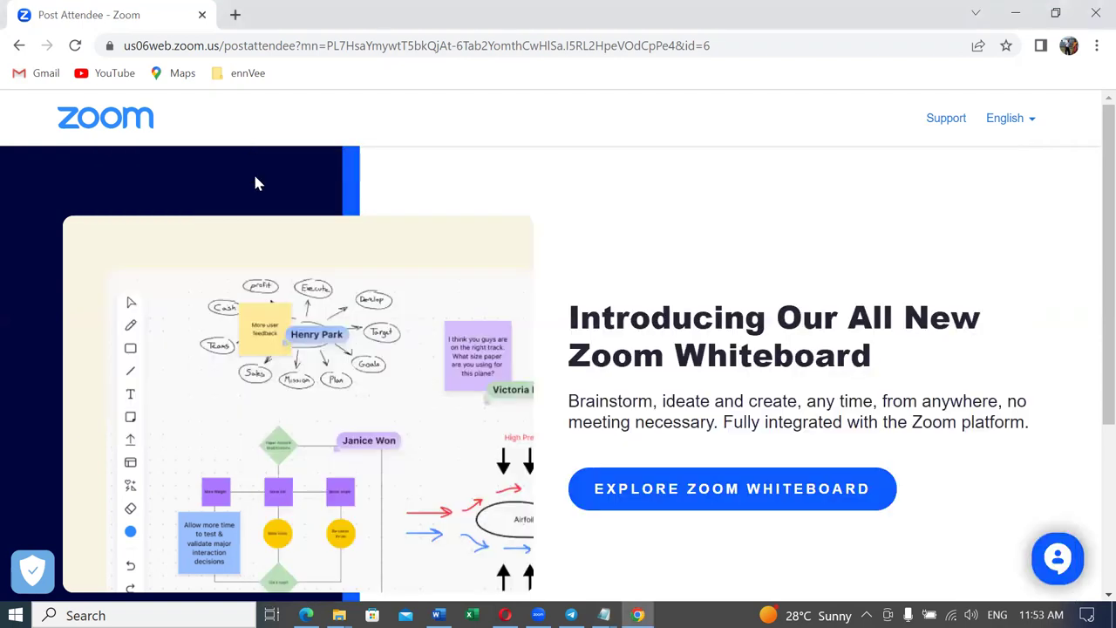
left_click(505, 615)
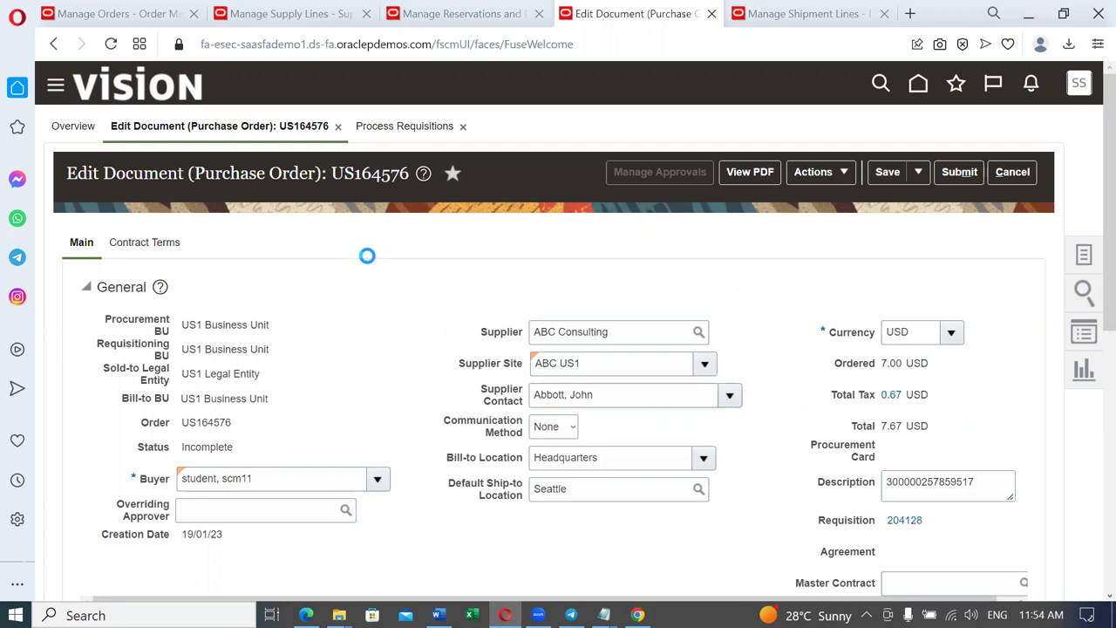
Step: Save and close the t02_b_to_b_buy shipment line opened in Manage Shipment Lines
left_click(807, 15)
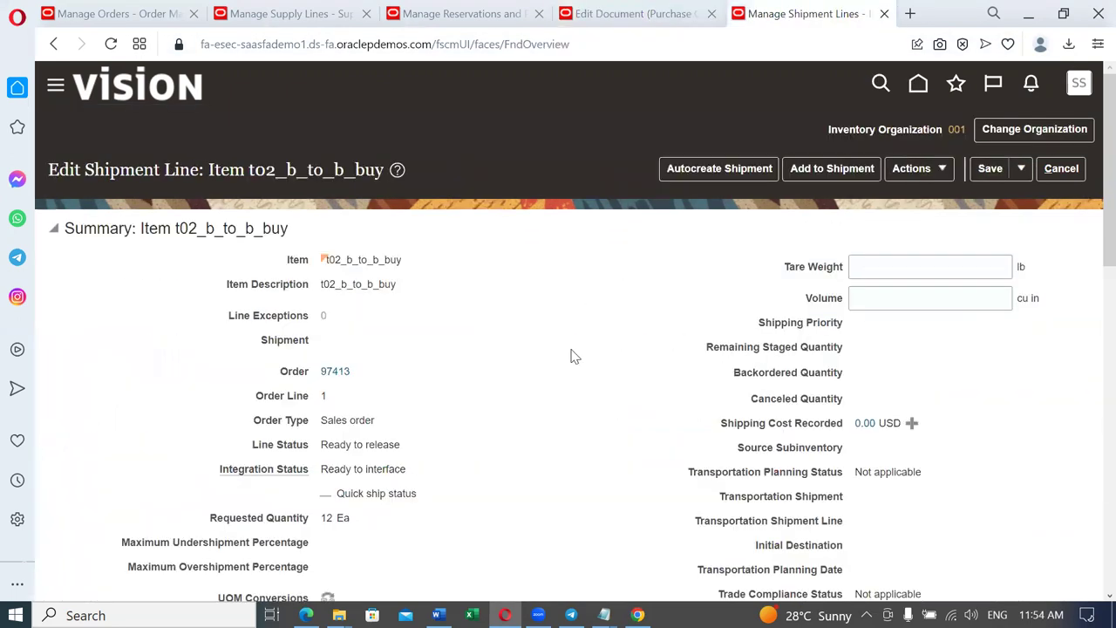
left_click(1022, 169)
left_click(1012, 198)
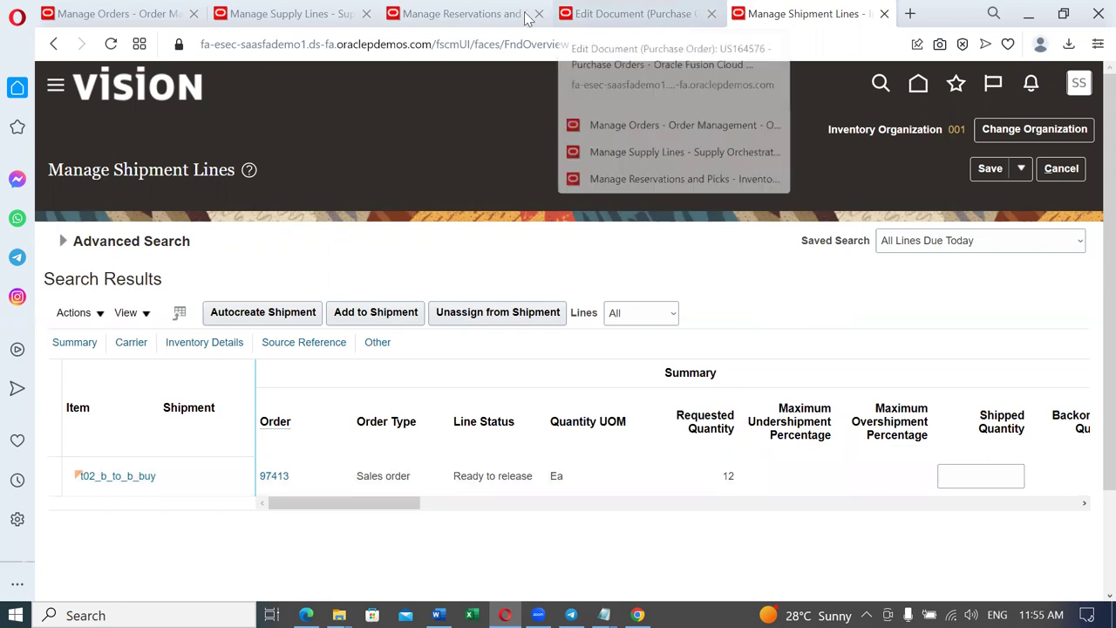
Step: Review the sales order's reservations and its supply lines with their execution documents
left_click(453, 14)
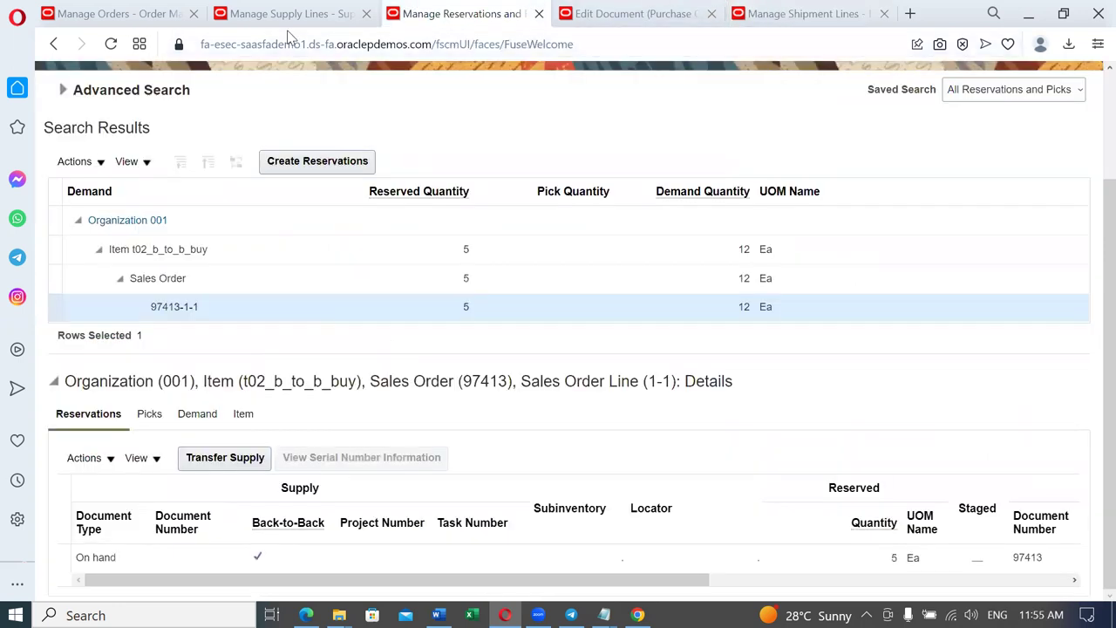
left_click(292, 13)
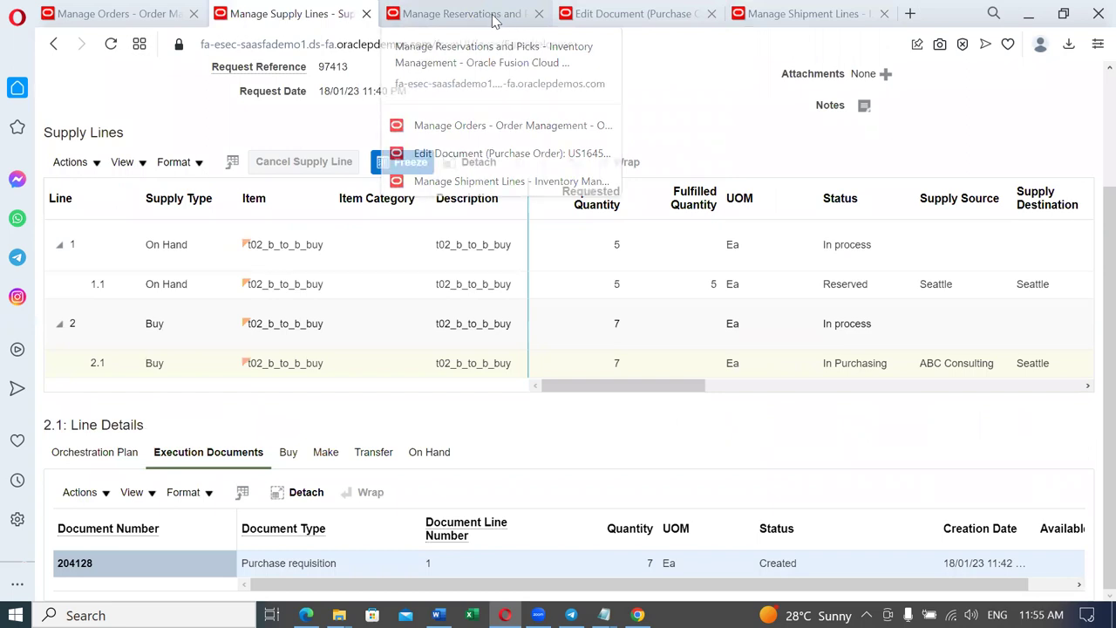
Step: Return to the purchase order's Manage Approvals page, submit the document for approval and acknowledge the submission
left_click(502, 19)
left_click(641, 17)
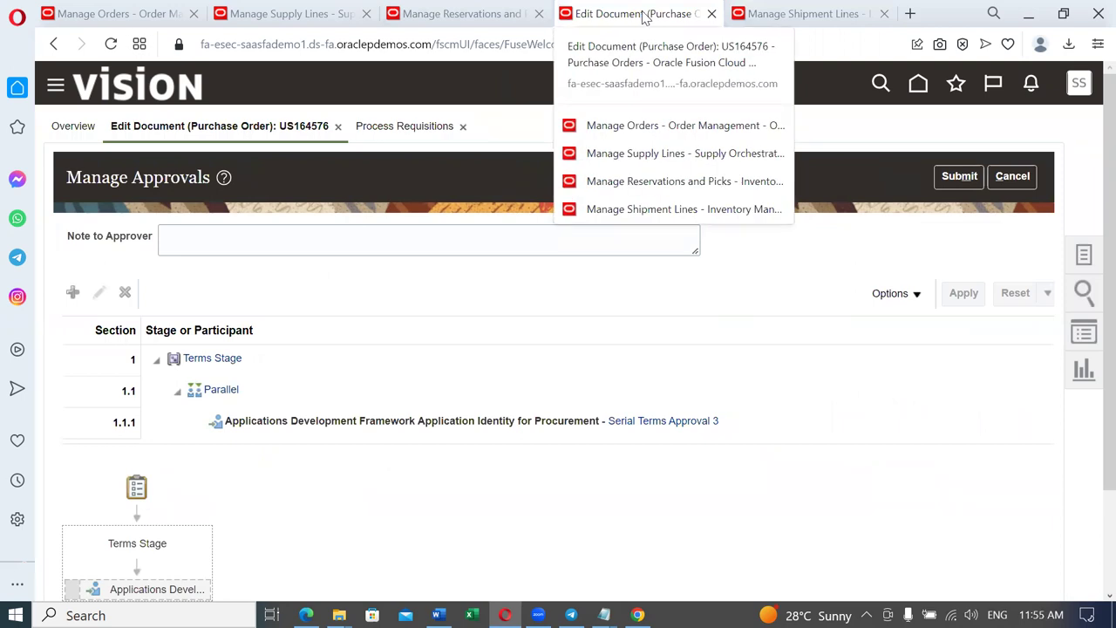
left_click(780, 15)
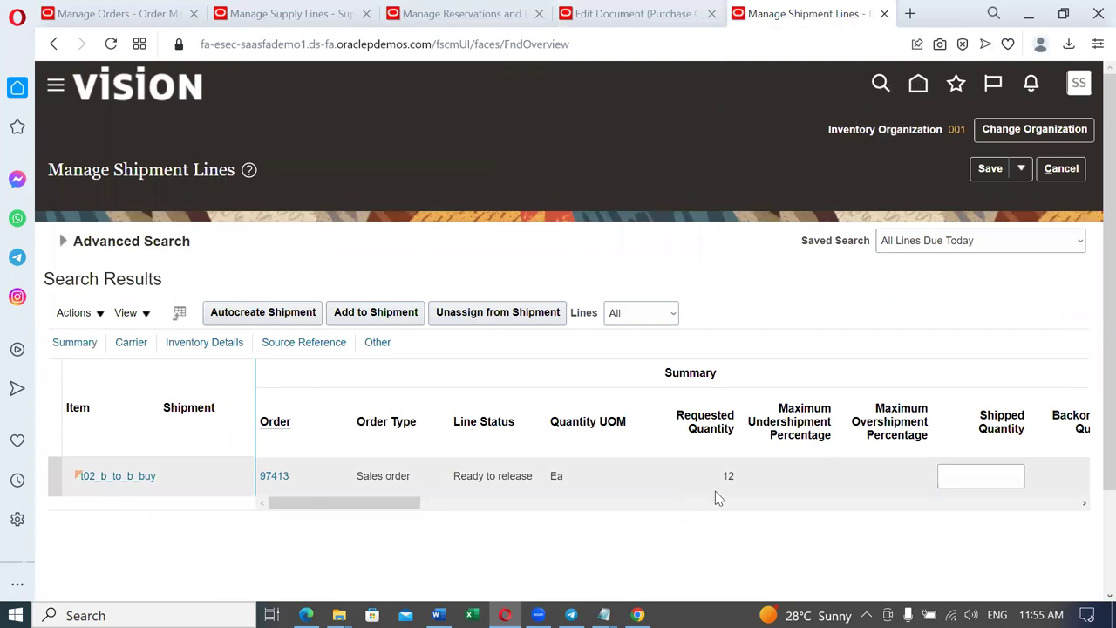
left_click(598, 16)
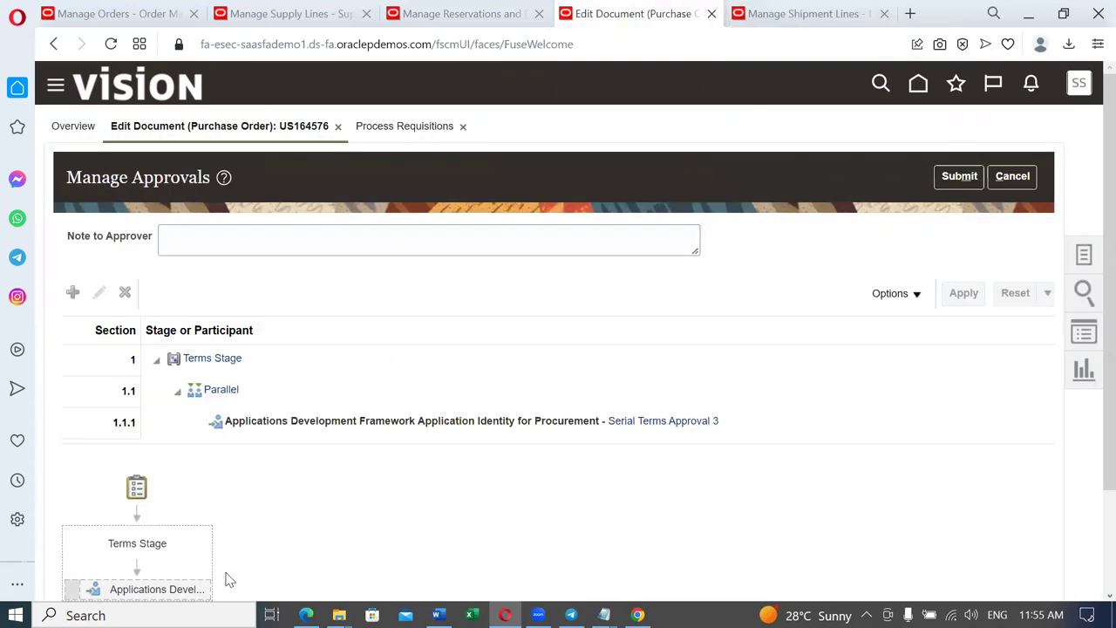
scroll(233, 569, "down", 1)
left_click(960, 91)
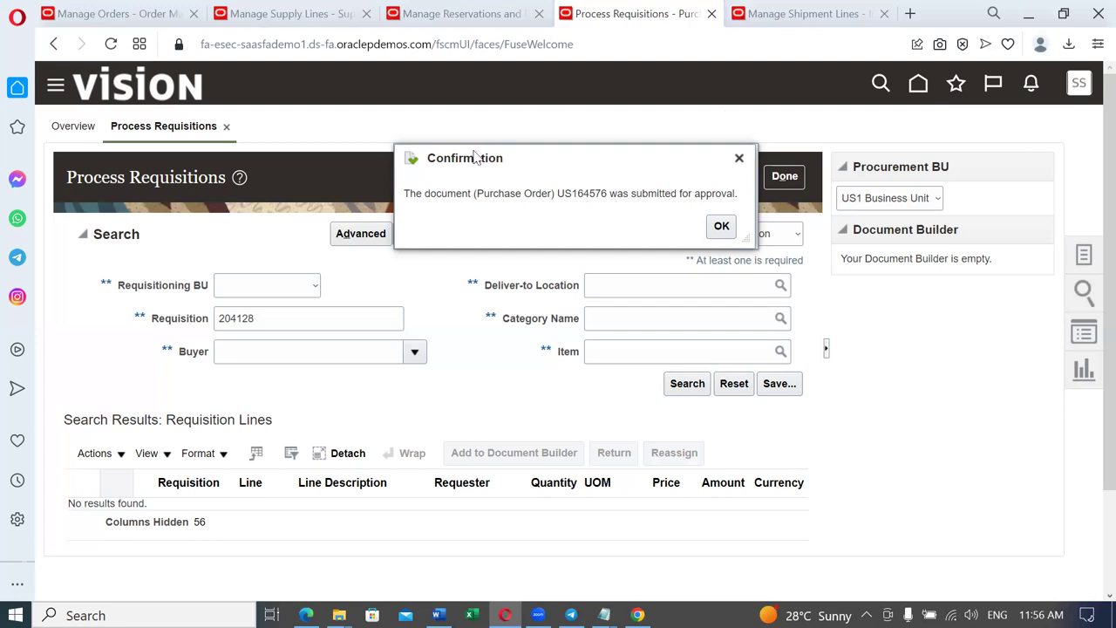
left_click(721, 226)
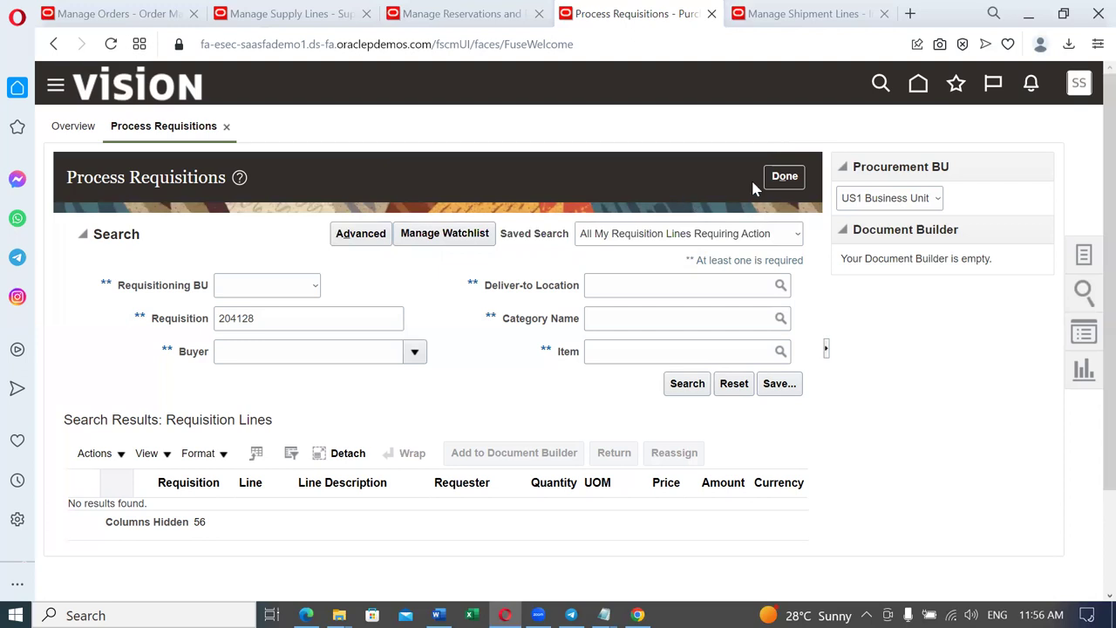
Step: Go to the INV Overview favorite and open the Receive Expected Shipments task from the Receipts tasks
left_click(955, 87)
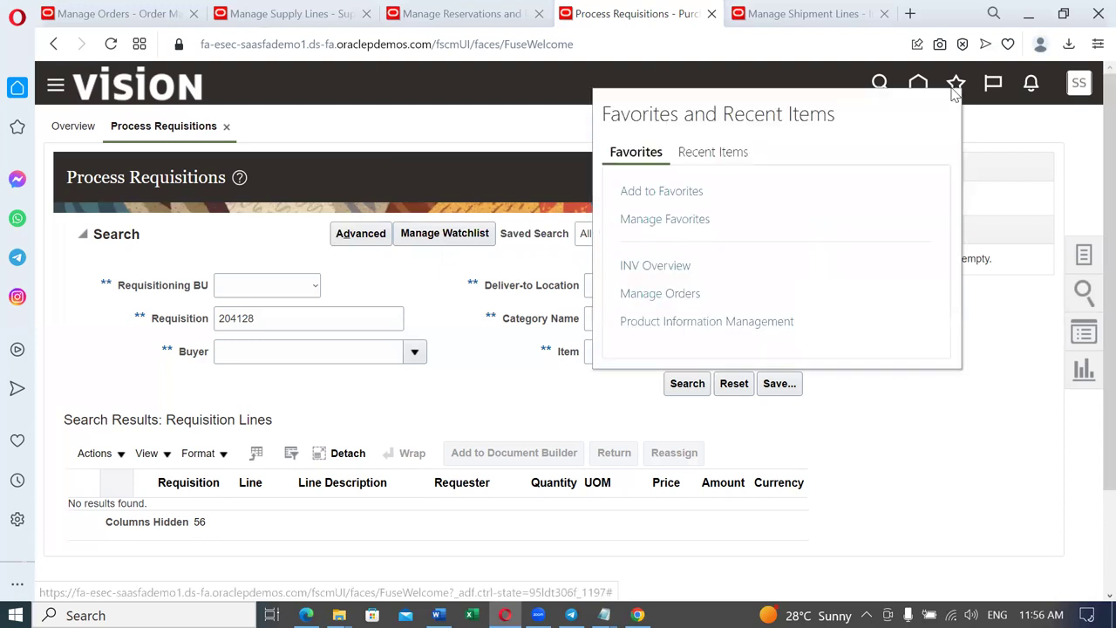
left_click(686, 268)
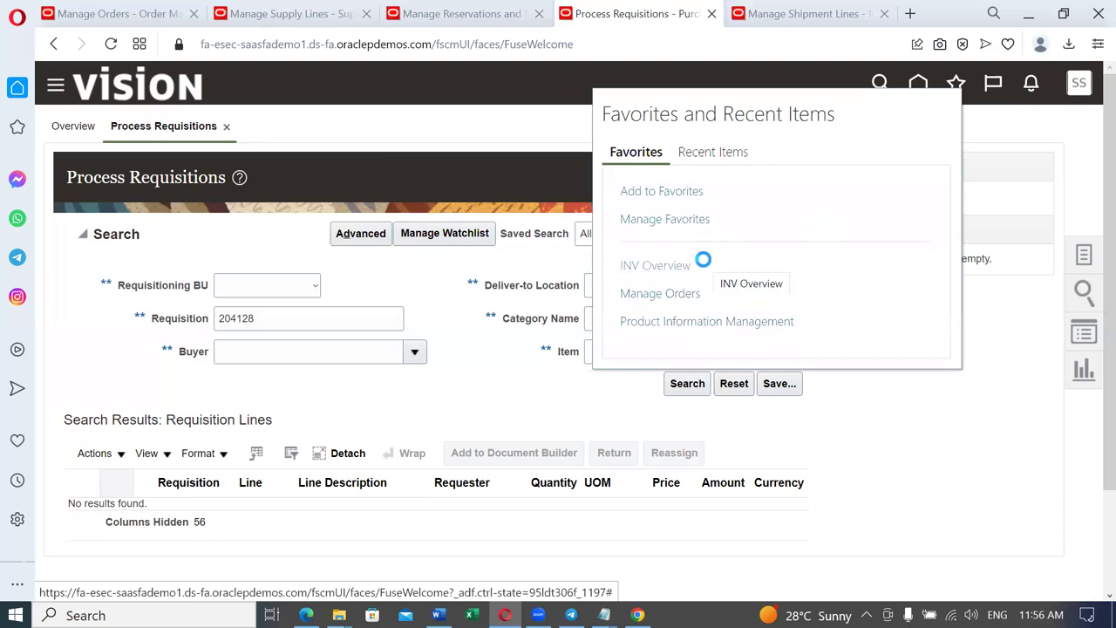
left_click(1084, 255)
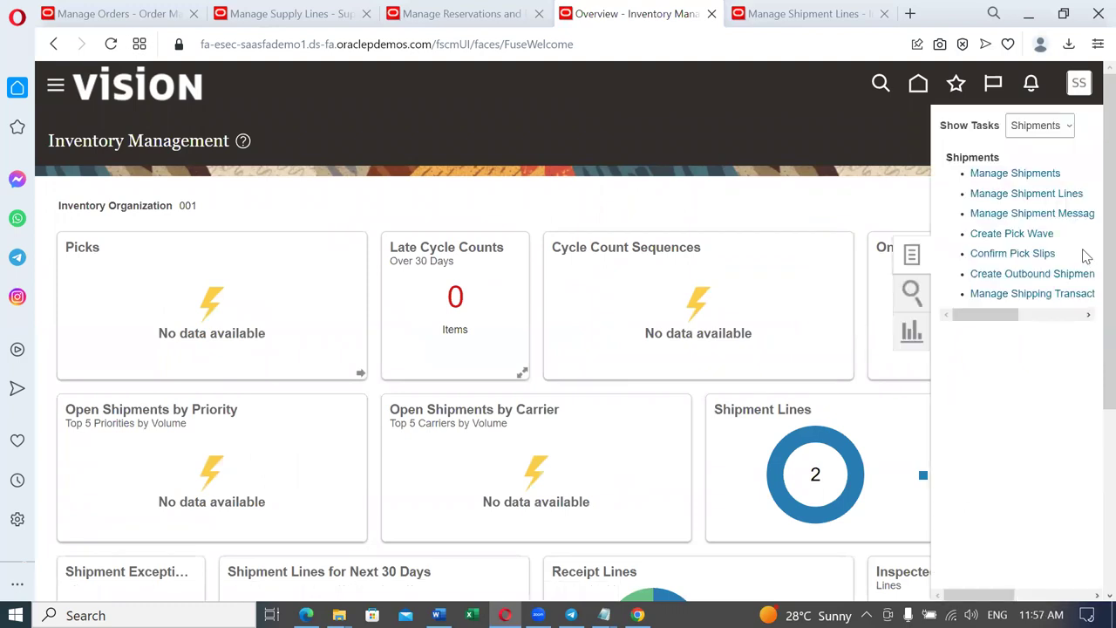
left_click(1025, 130)
left_click(1024, 145)
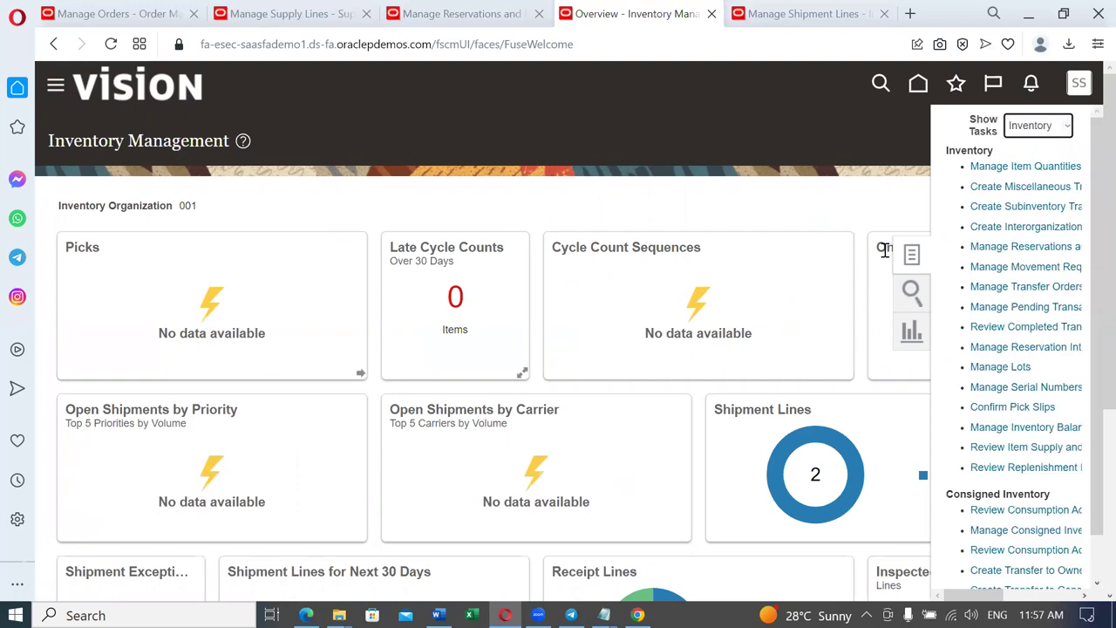
left_click(1029, 131)
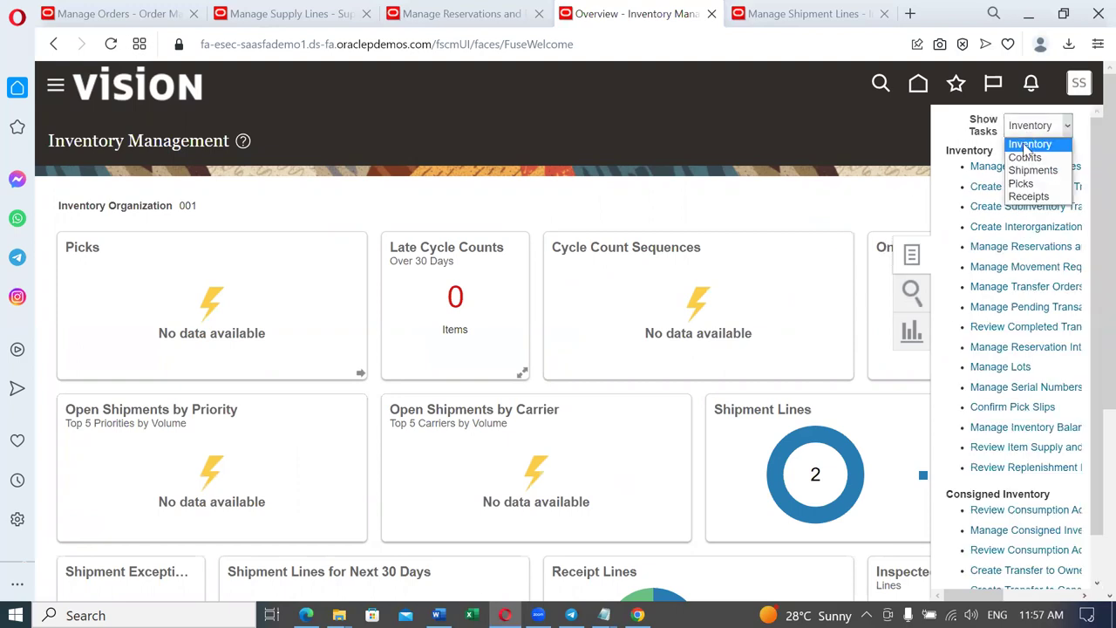
left_click(1014, 196)
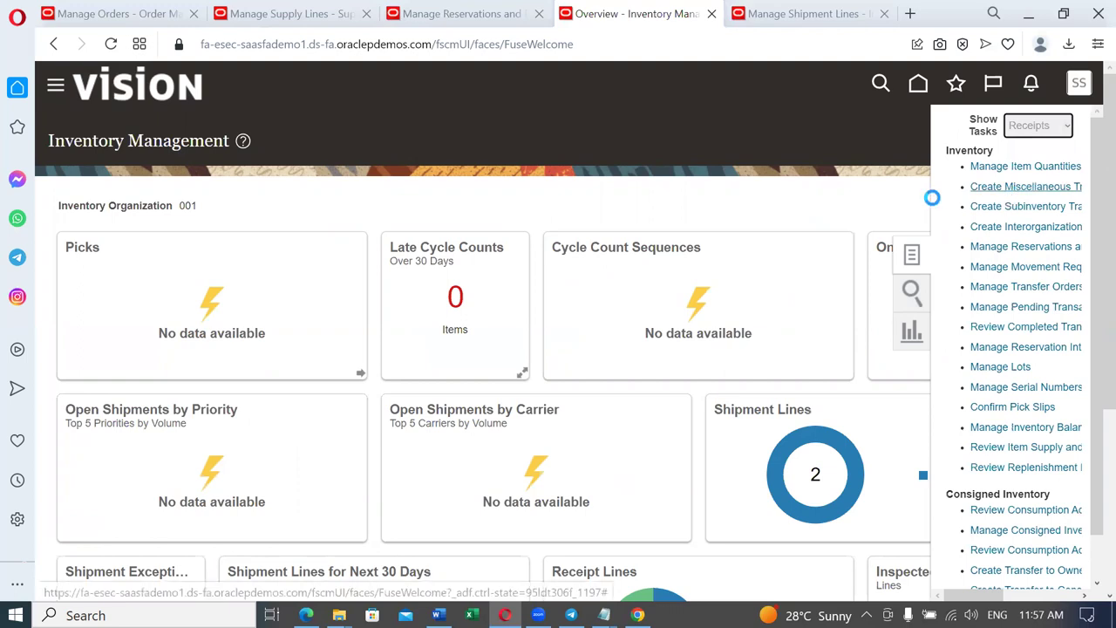
left_click(1008, 171)
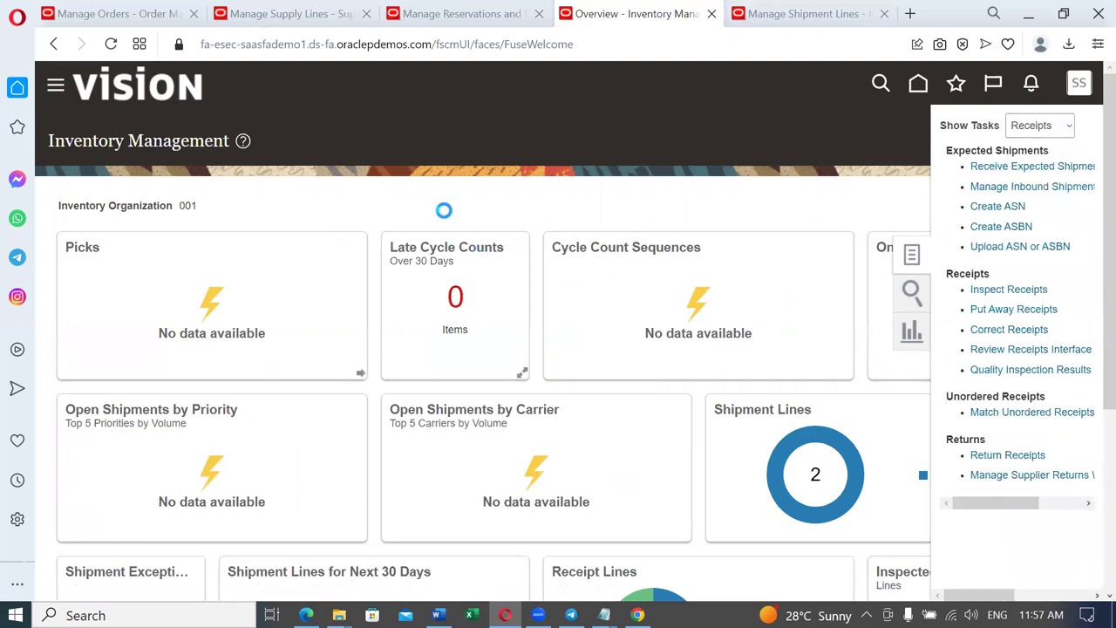
Step: Search expected shipments by the new purchase order number and start receiving its t02_b_to_b_buy line
left_click(322, 285)
type("US")
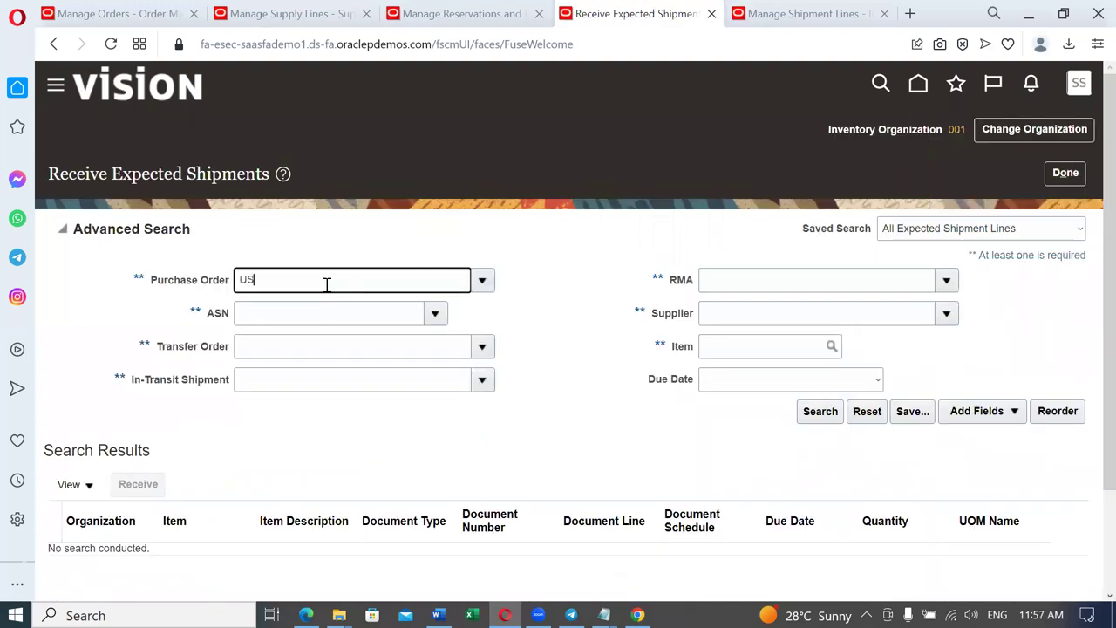
type("164576")
left_click(821, 413)
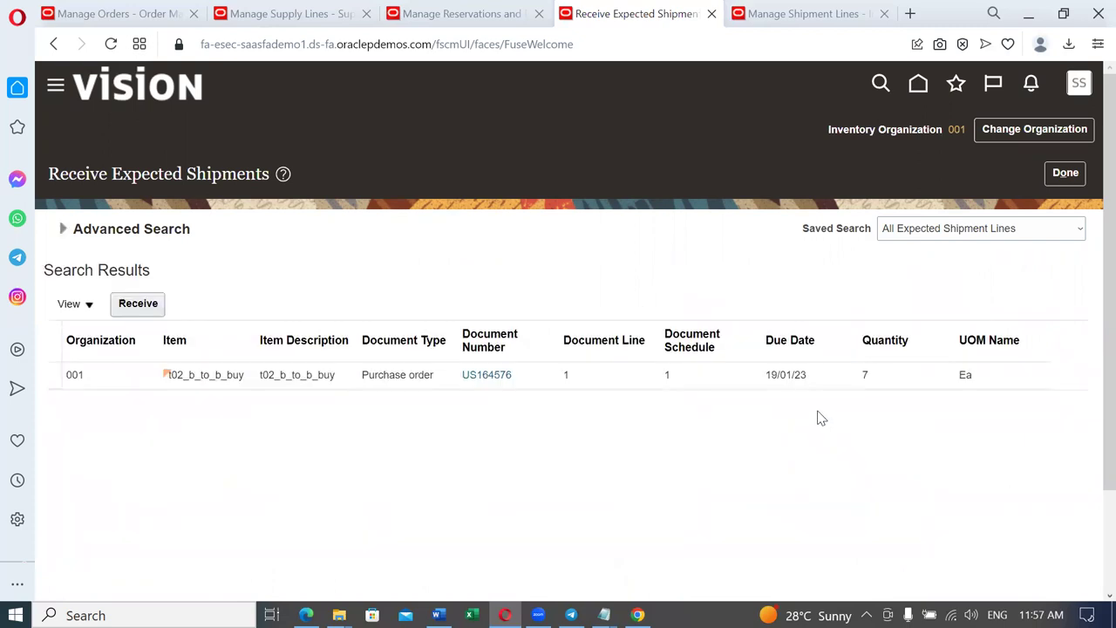
left_click(646, 370)
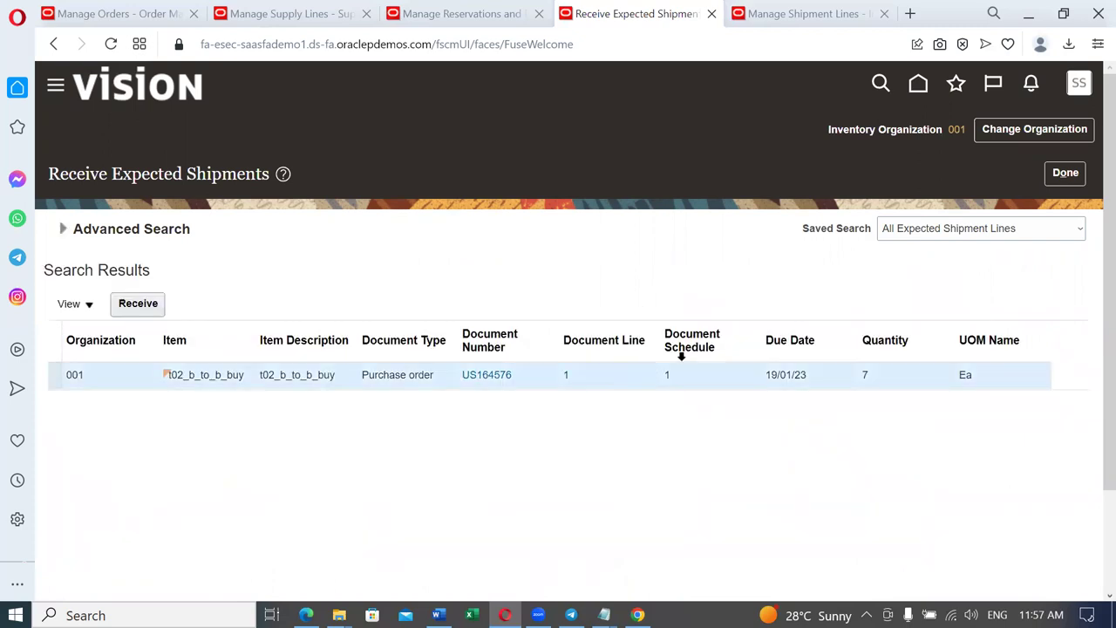
left_click(137, 305)
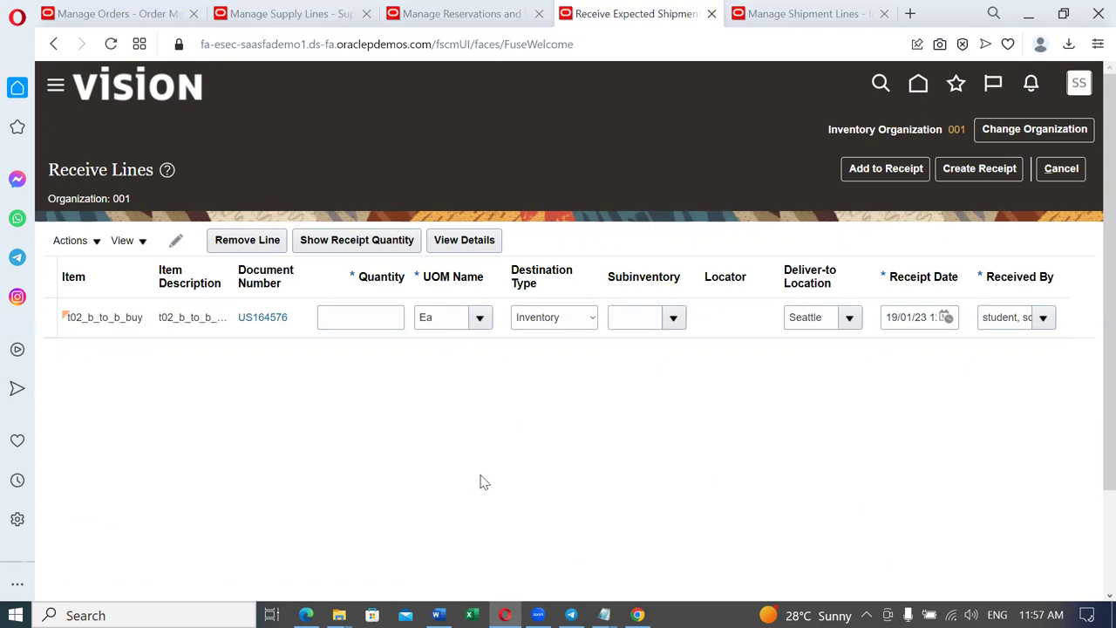
Step: Fill in the receipt quantity of 7, choose the Stores subinventory, and create and submit the receipt
left_click(389, 248)
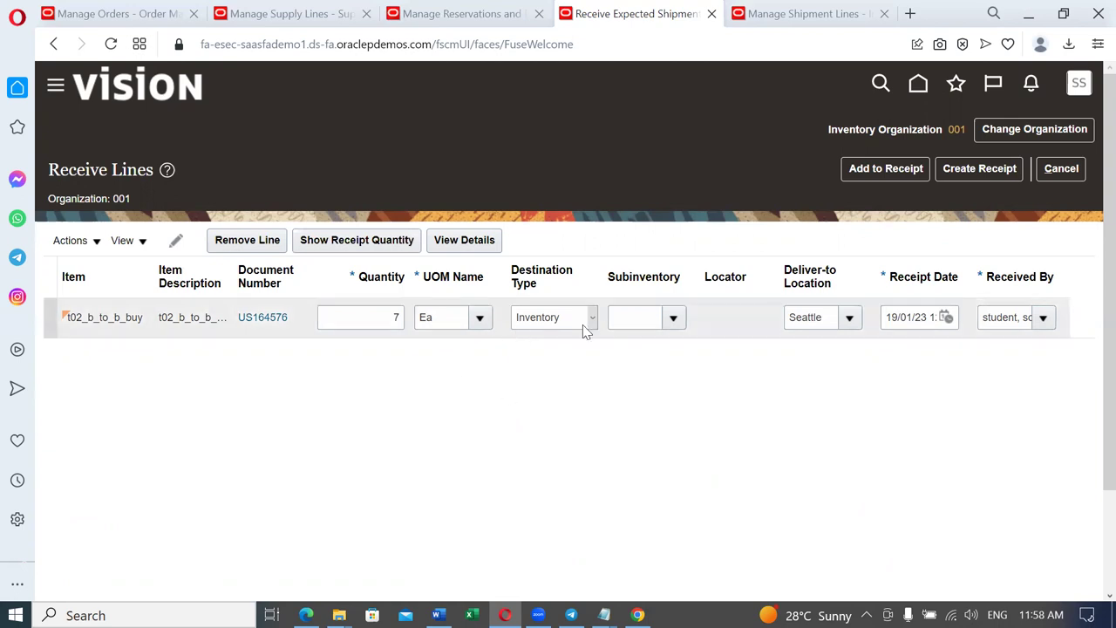
left_click(674, 319)
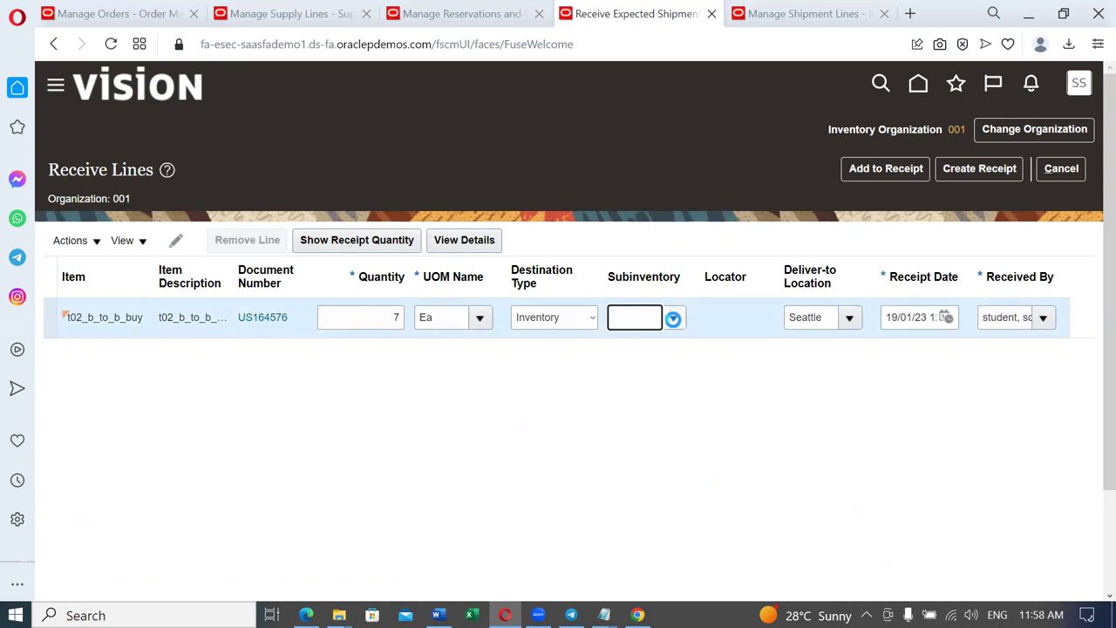
left_click(673, 318)
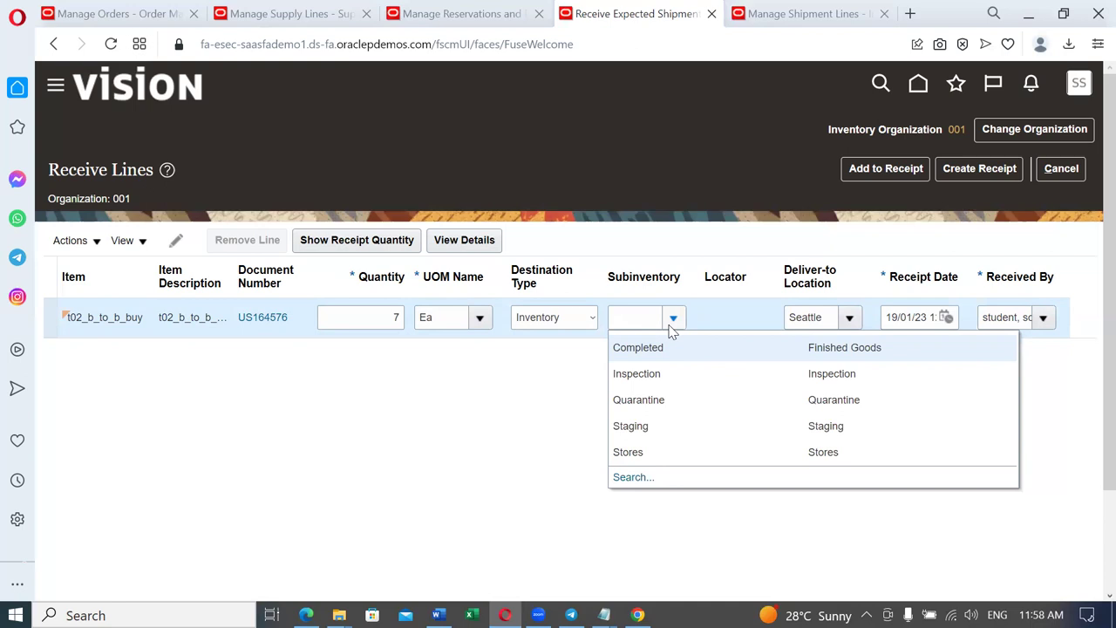
left_click(641, 459)
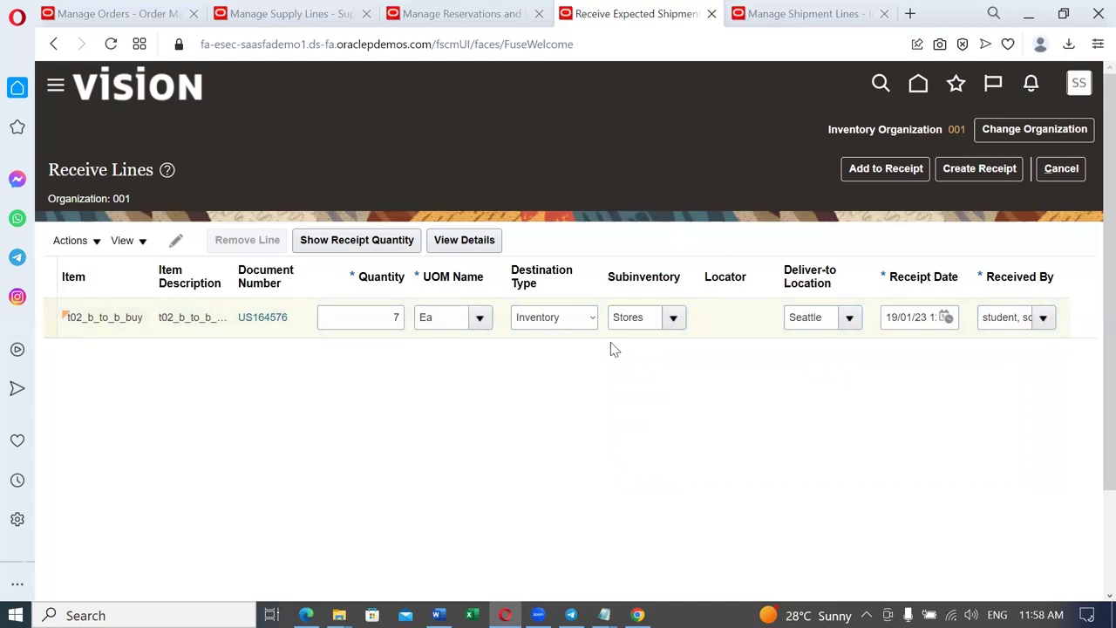
left_click(994, 168)
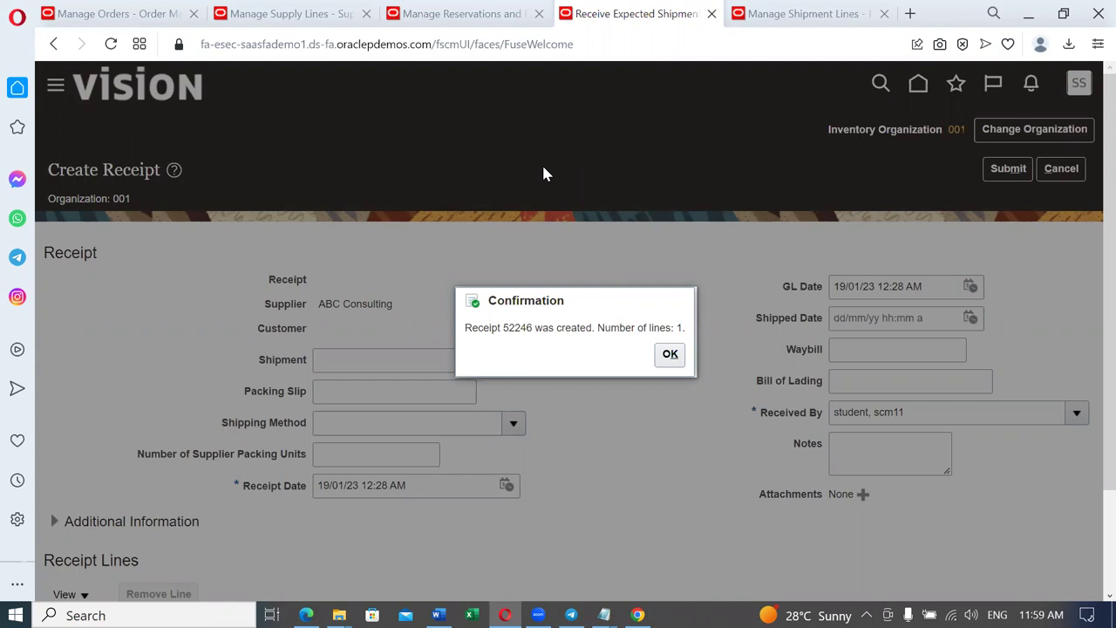
left_click(673, 356)
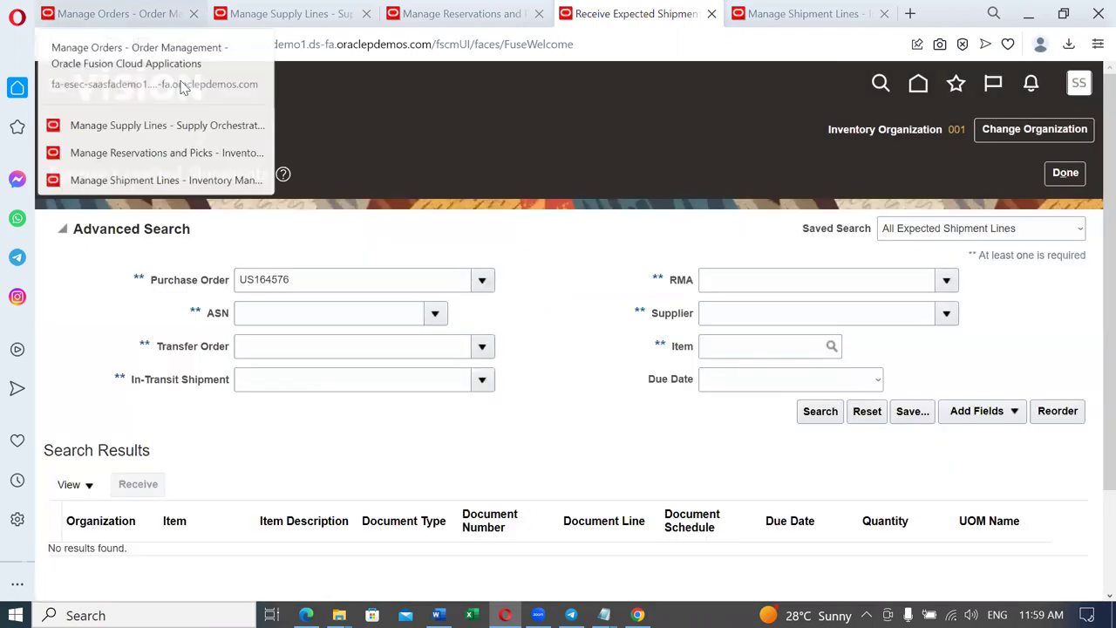
Step: Refresh the sales order's orchestration process and examine the fulfillment line's back-to-back supply status and supply line information
left_click(182, 82)
scroll(343, 433, "down", 3)
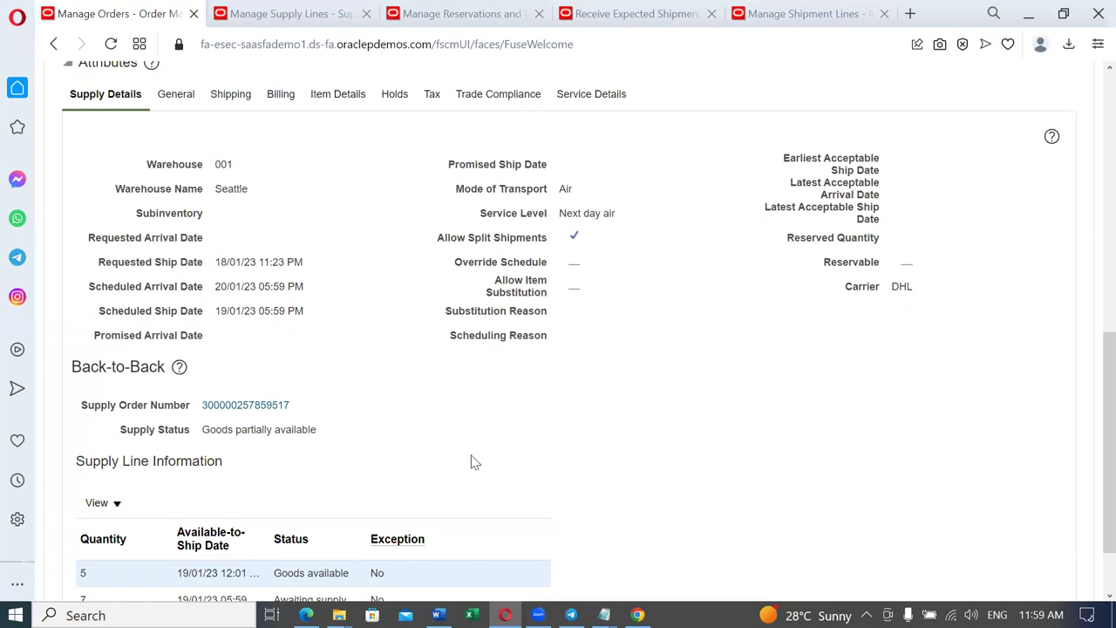
scroll(477, 461, "up", 3)
scroll(477, 462, "up", 4)
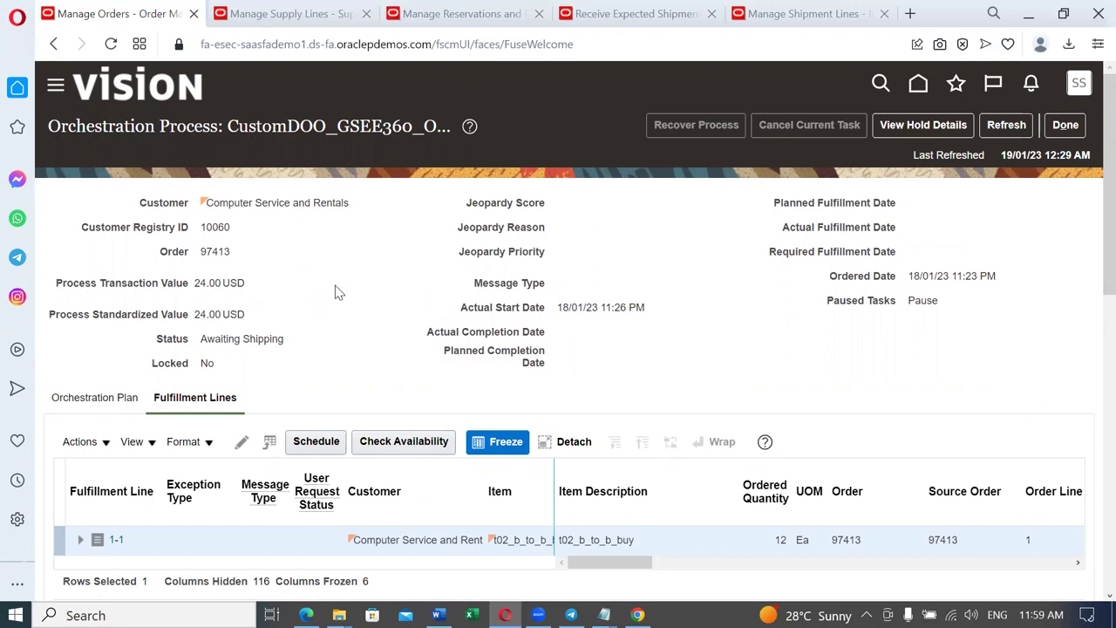
scroll(337, 290, "down", 3)
scroll(338, 292, "down", 5)
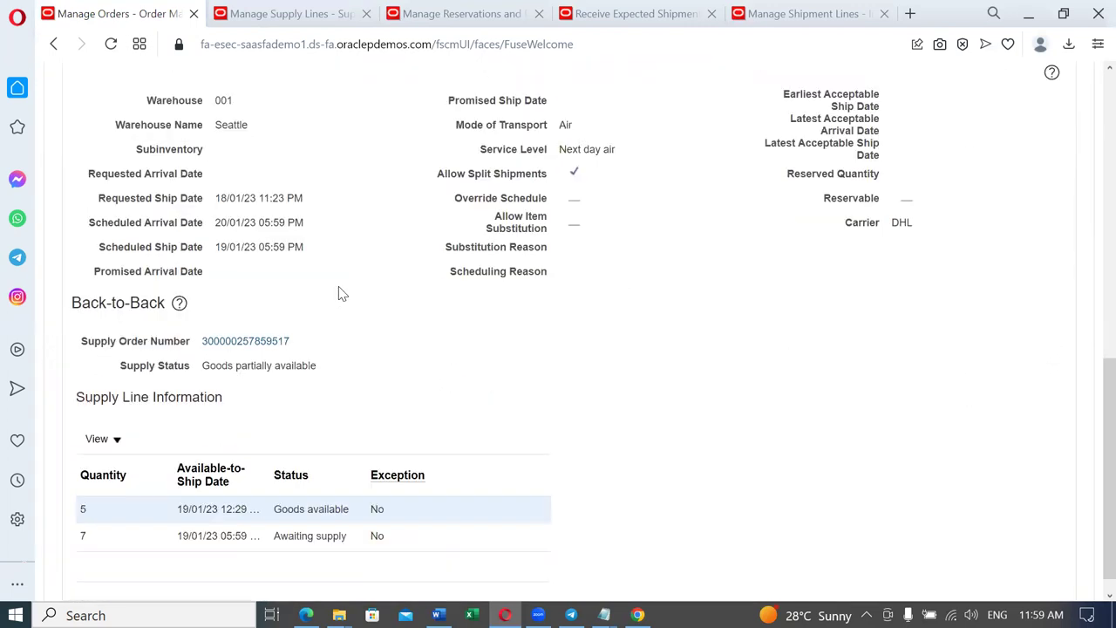
scroll(341, 293, "up", 8)
left_click(1027, 129)
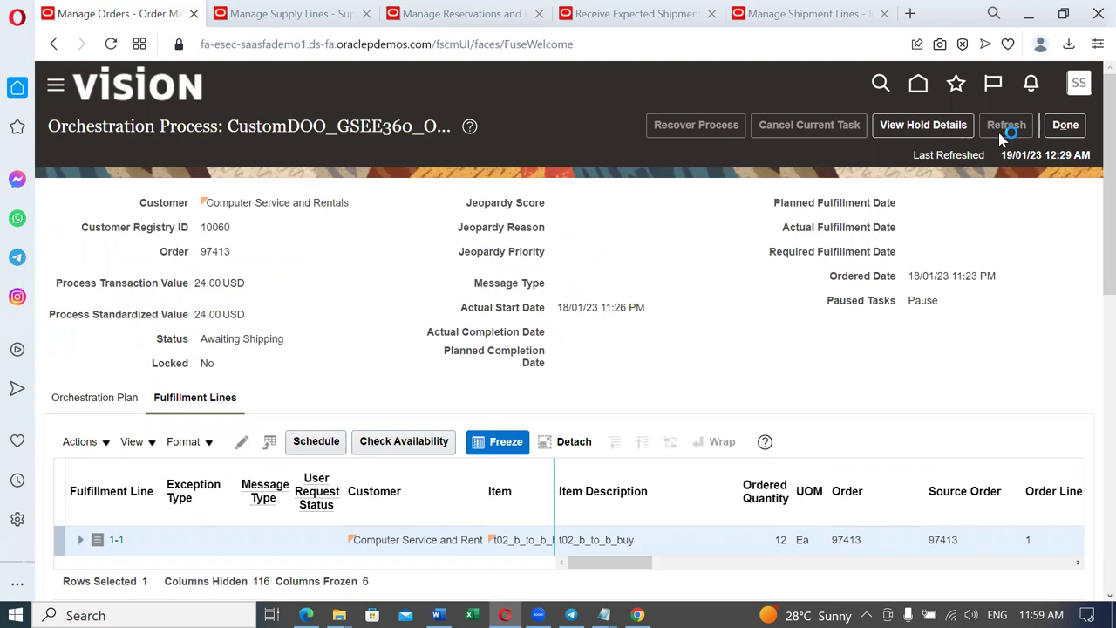
scroll(343, 382, "down", 3)
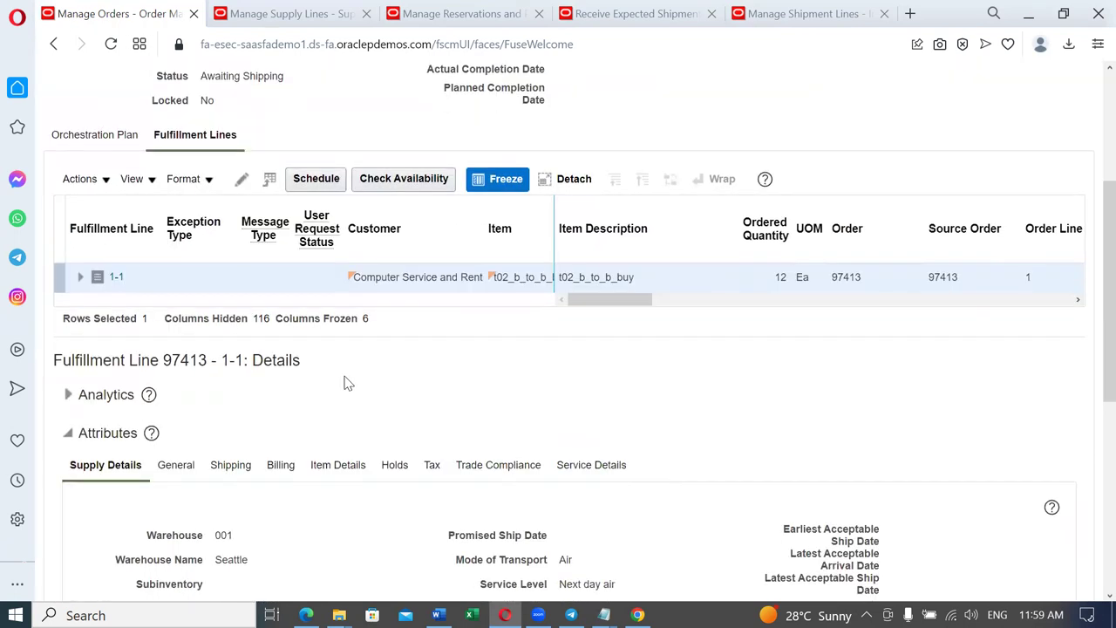
scroll(346, 383, "down", 5)
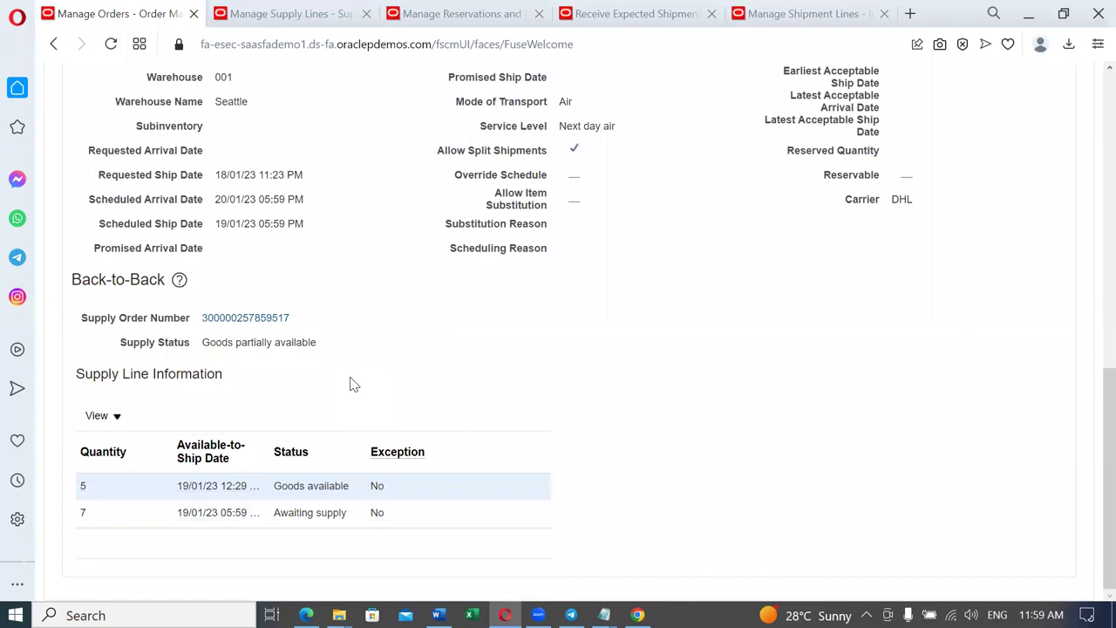
scroll(351, 384, "up", 5)
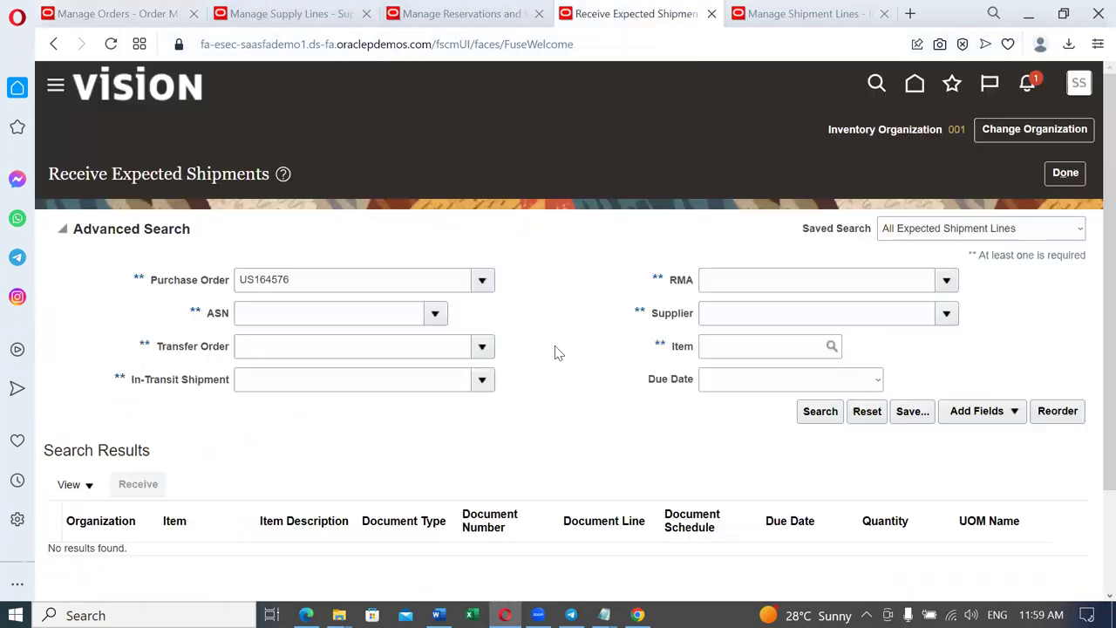
Step: Finish Receive Expected Shipments and open the Manage Item Quantities task from the Inventory tasks
left_click(676, 15)
left_click(1064, 172)
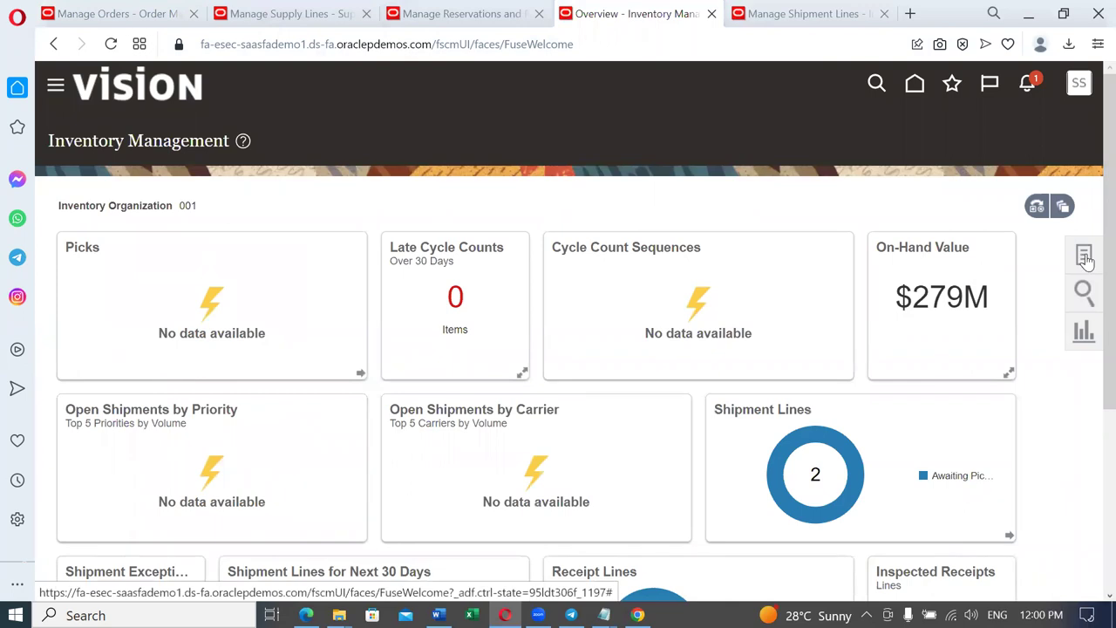
left_click(1085, 256)
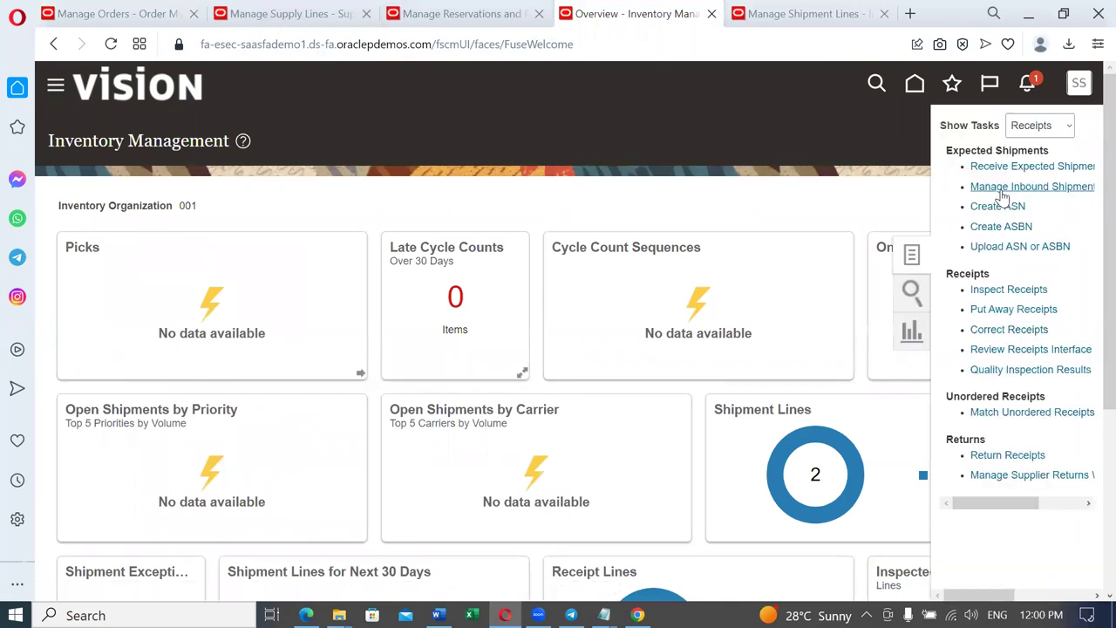
left_click(1029, 127)
left_click(1020, 144)
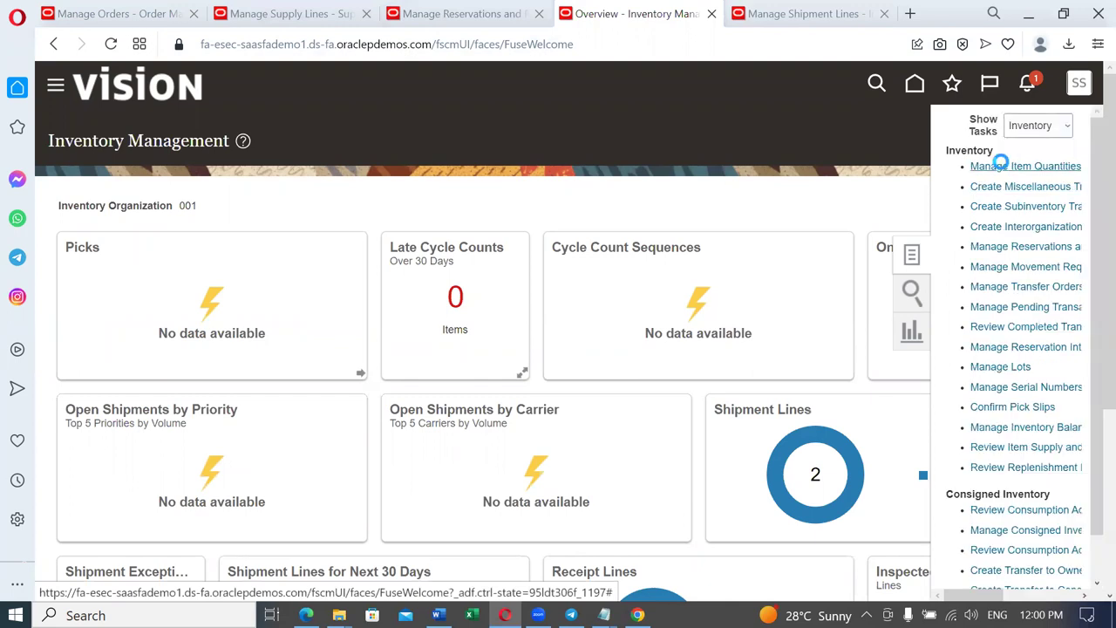
left_click(1011, 165)
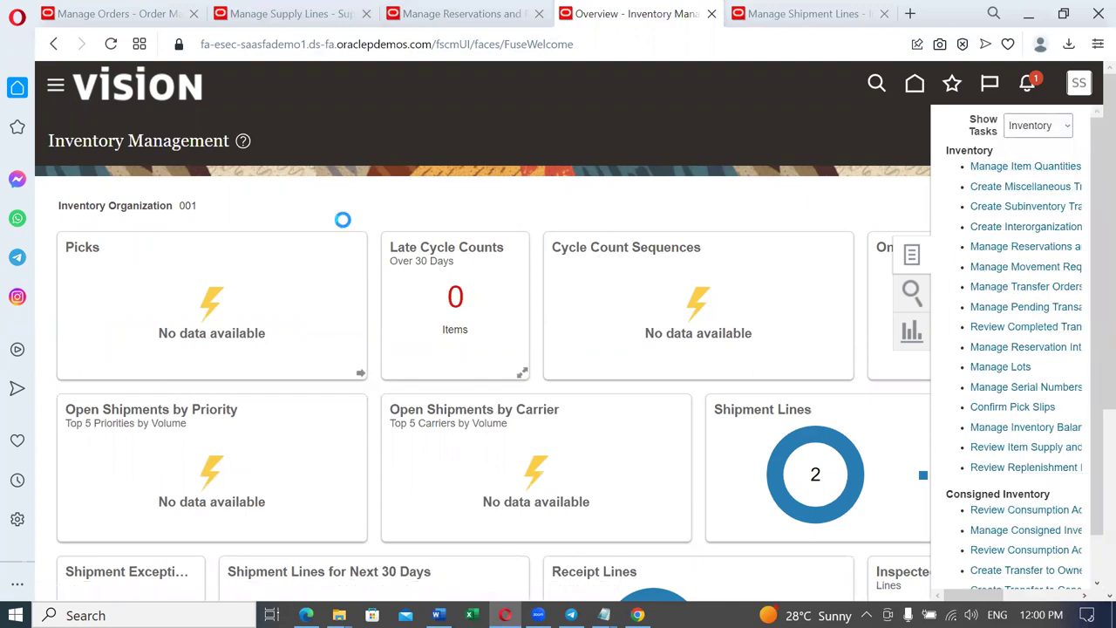
Step: Search the on-hand quantity of item t02_b_to_b_buy in organization 001, review it, and finish Manage Item Quantities
left_click(214, 286)
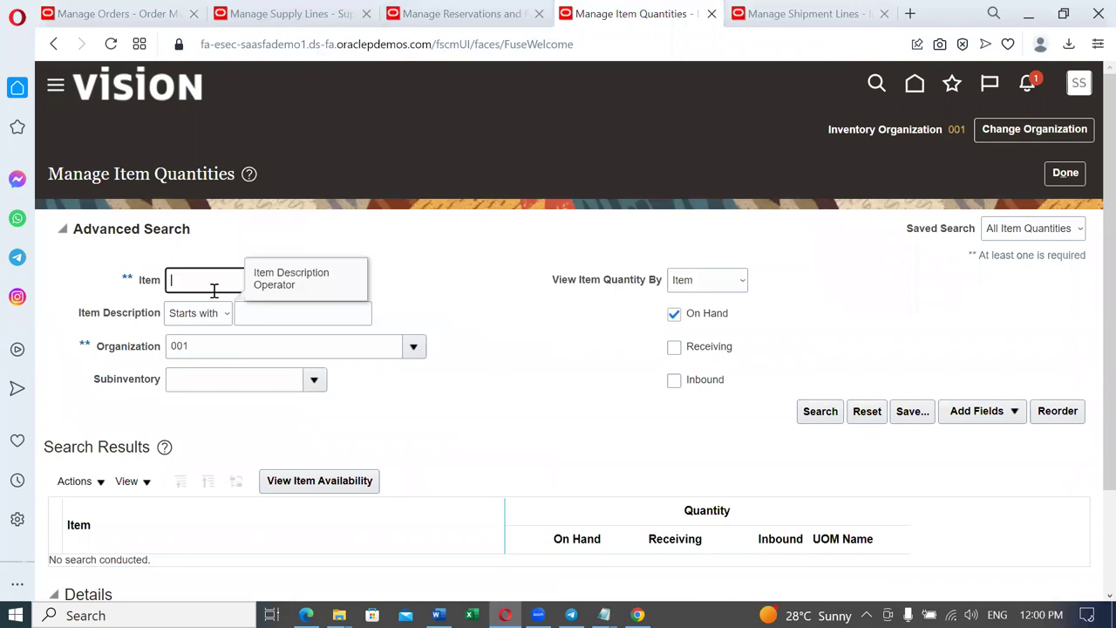
type("t02")
key("Tab")
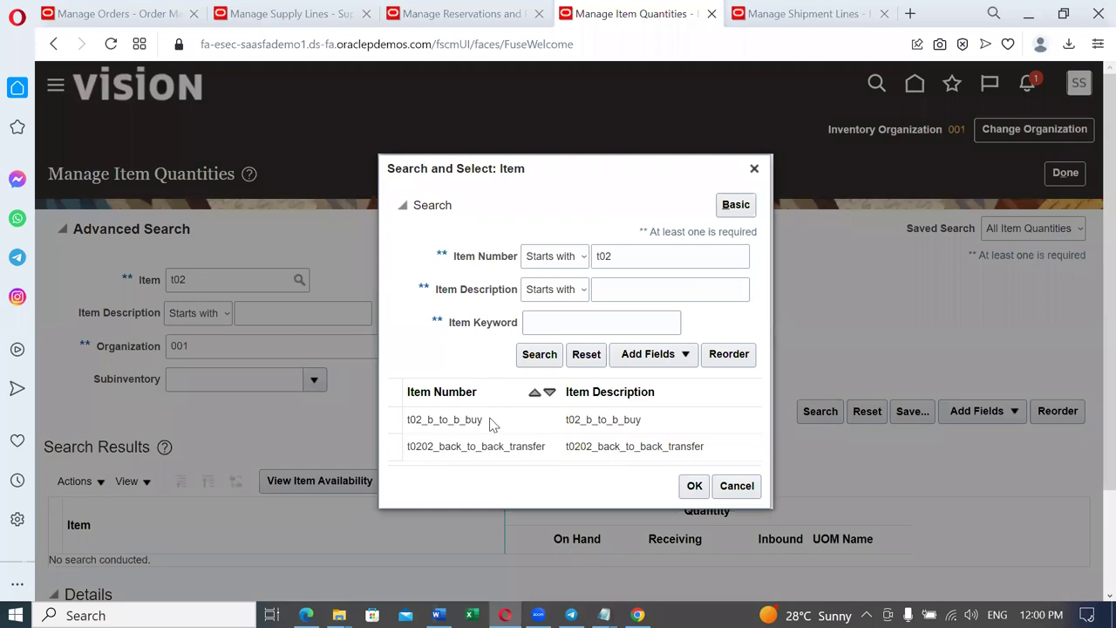
left_click(491, 424)
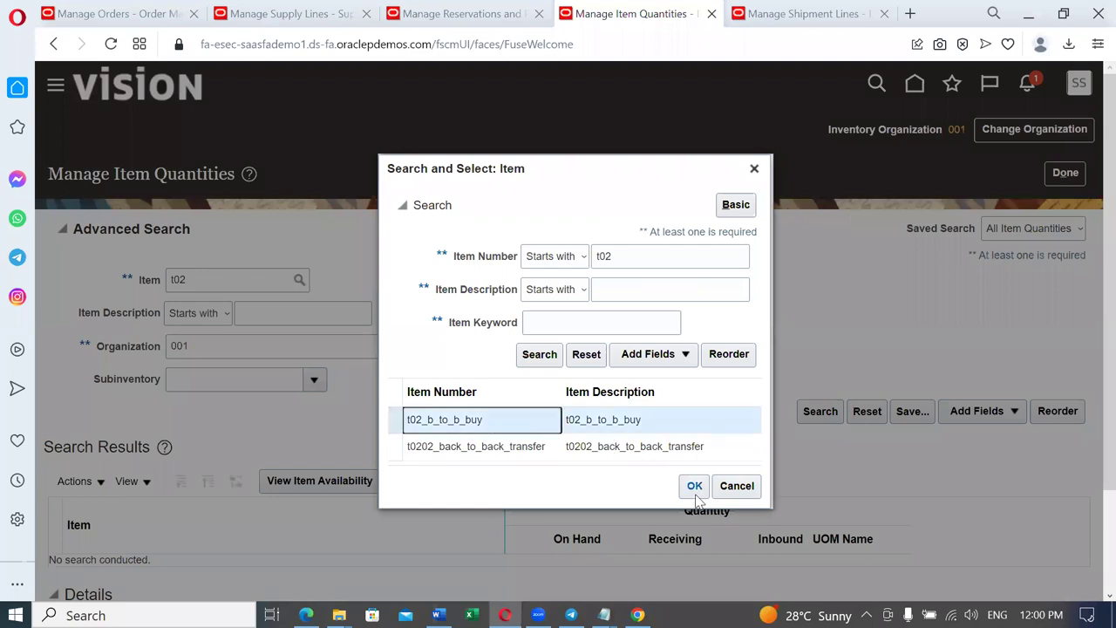
left_click(695, 486)
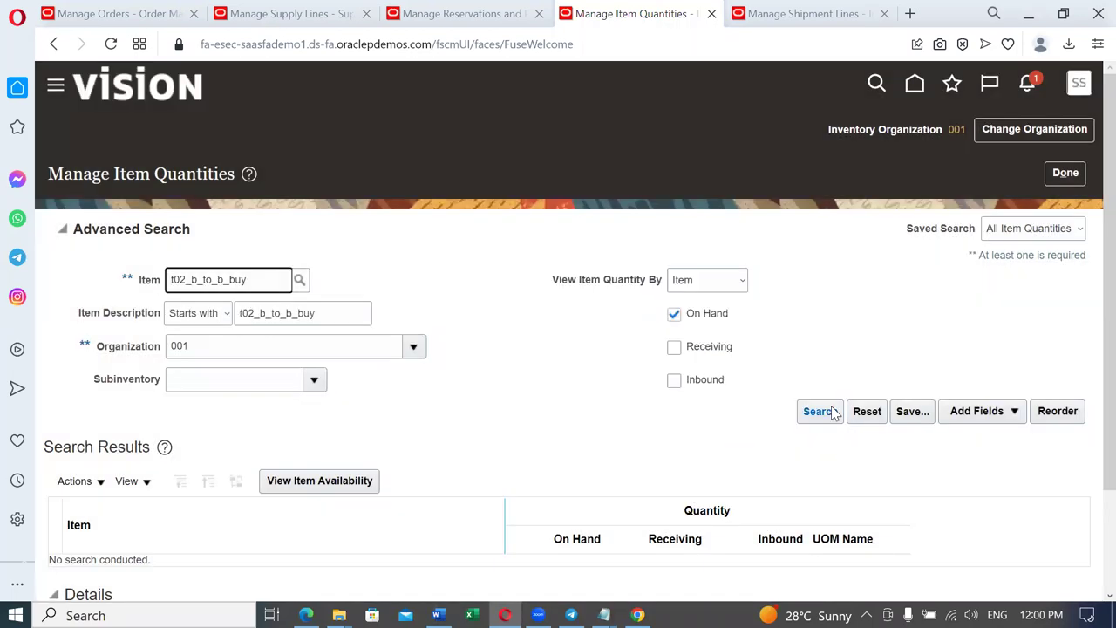
left_click(833, 412)
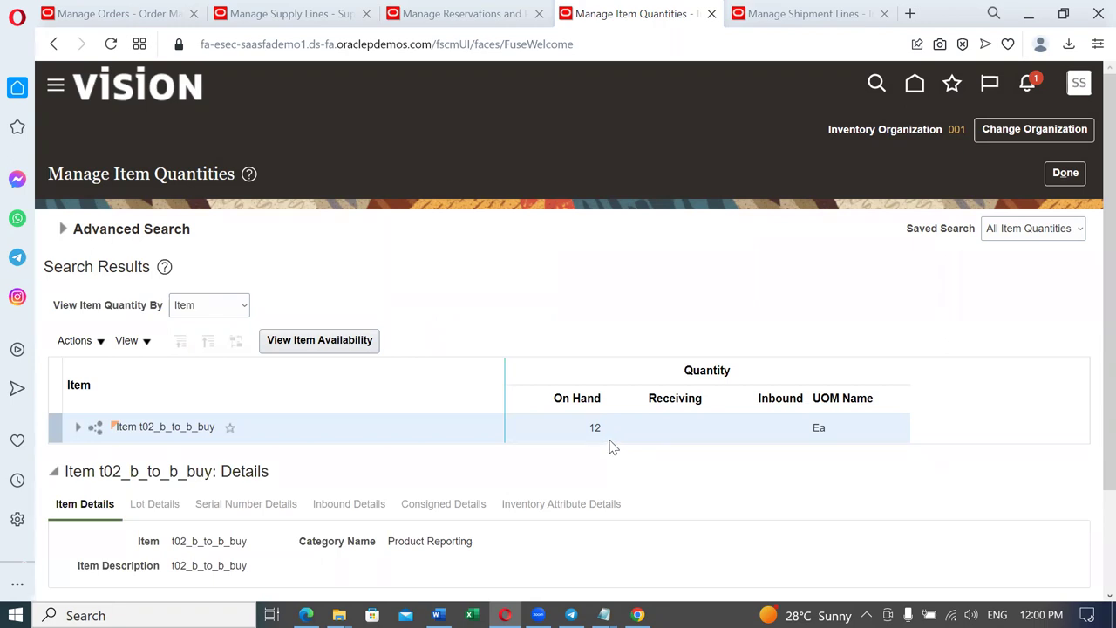
left_click(1065, 173)
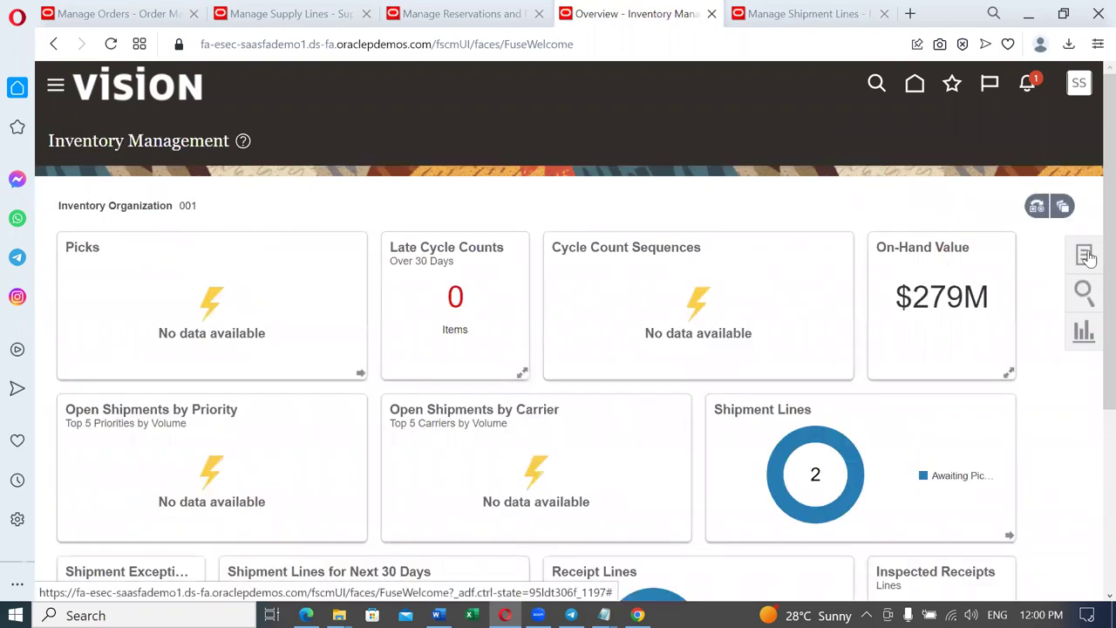
Step: Open Review Completed Transactions, search for item t02_b_to_b_buy in organization 001, and examine the resulting transactions
left_click(1086, 254)
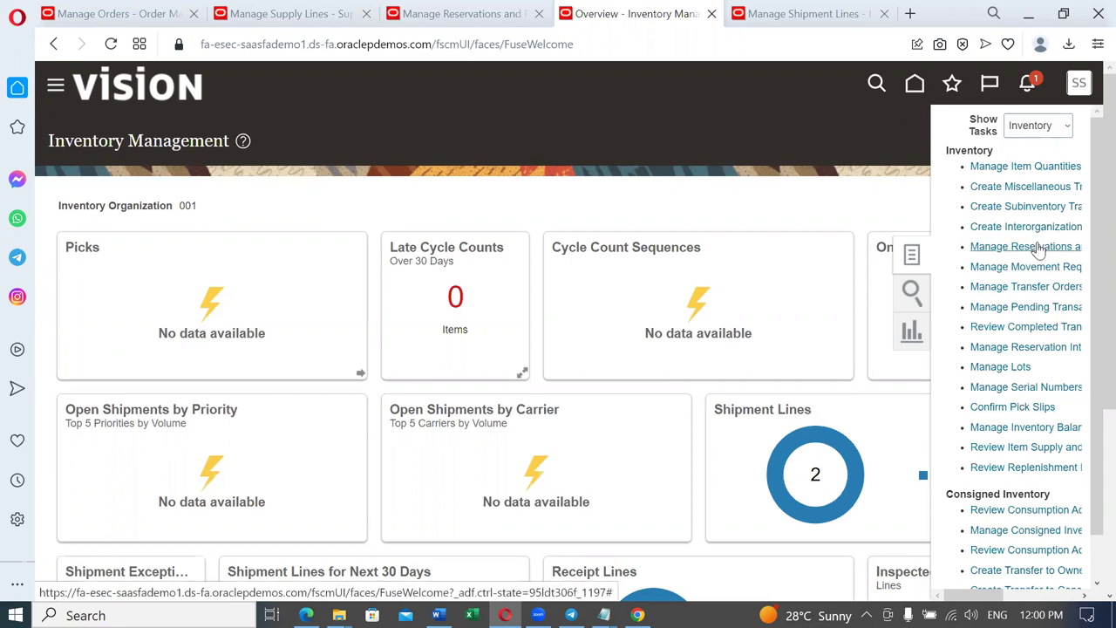
left_click(1009, 327)
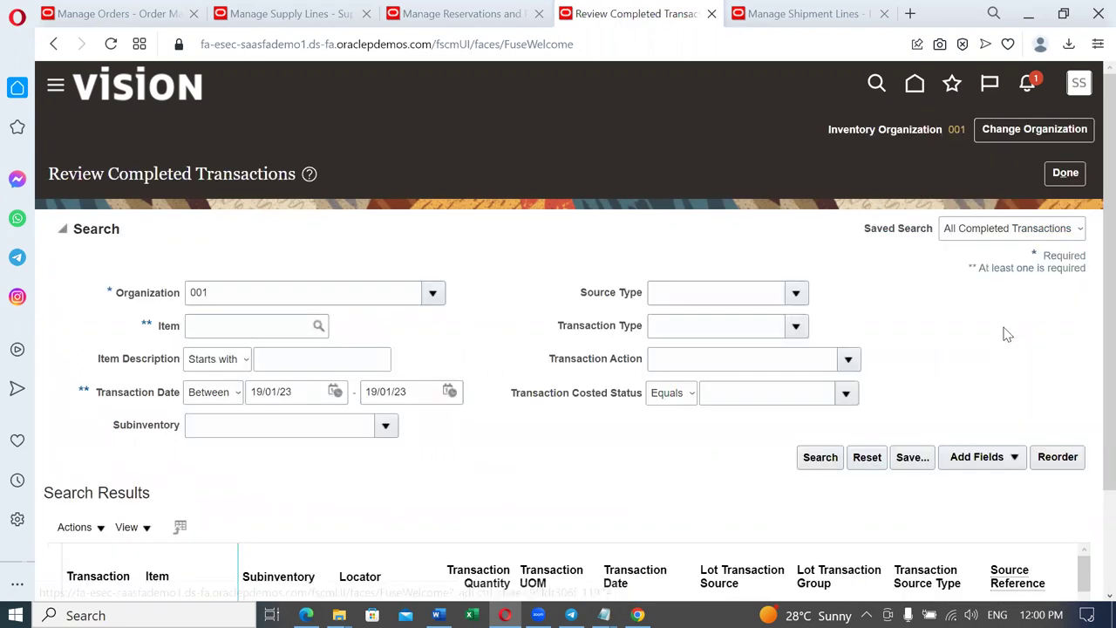
left_click(203, 317)
type("t02")
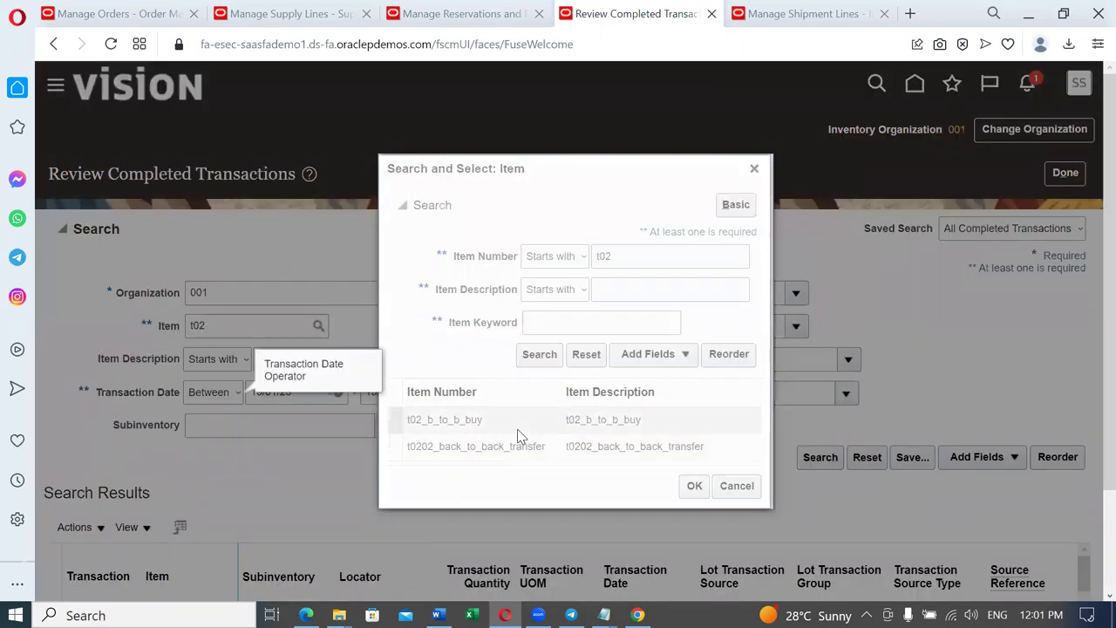
left_click(694, 488)
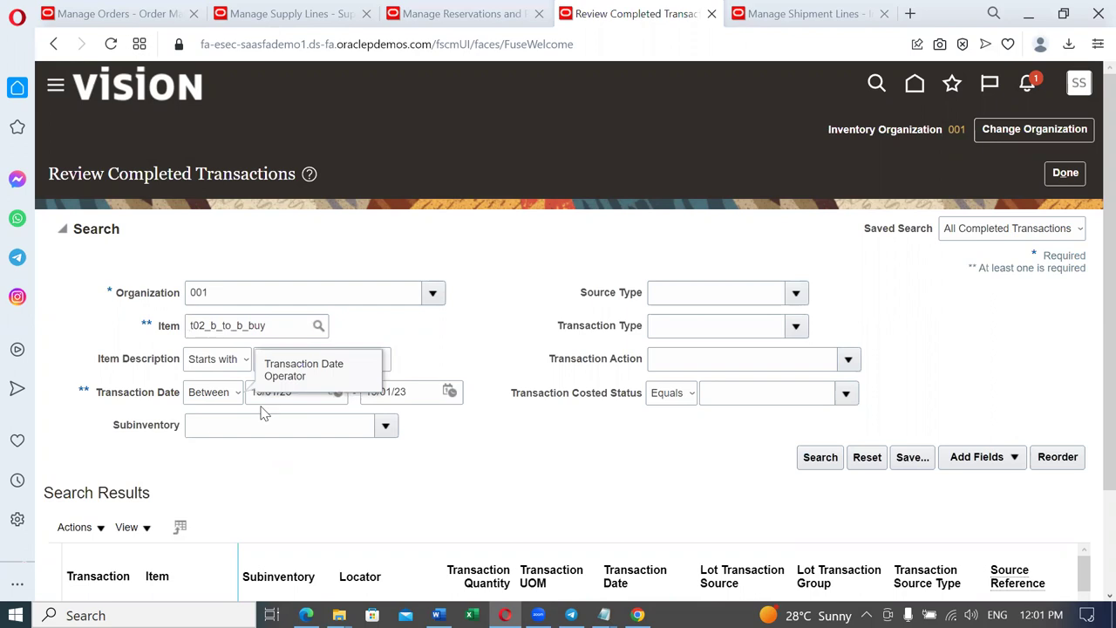
left_click(832, 464)
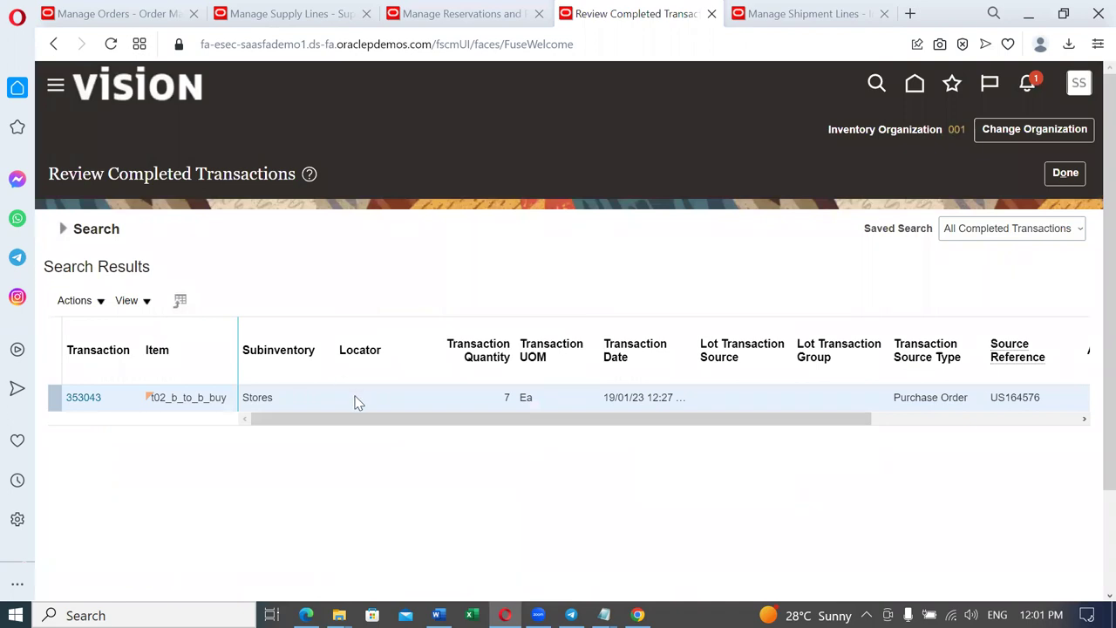
left_click_drag(346, 424, 266, 447)
Step: Set the start of the transaction date range to 18/01/23 and search the item's completed transactions again
left_click(65, 237)
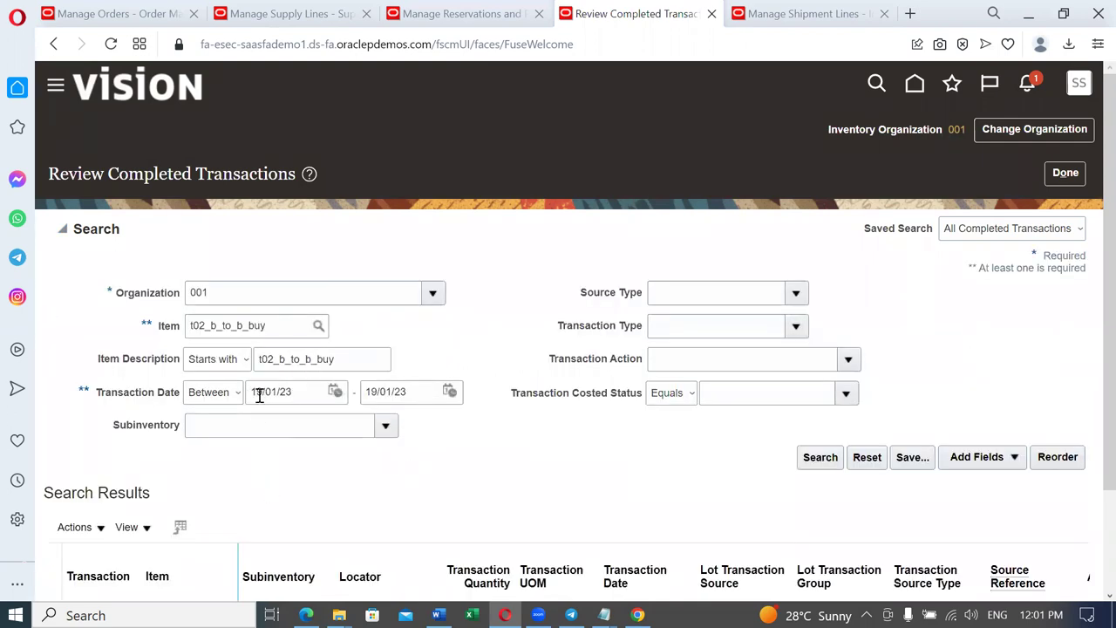
left_click(258, 395)
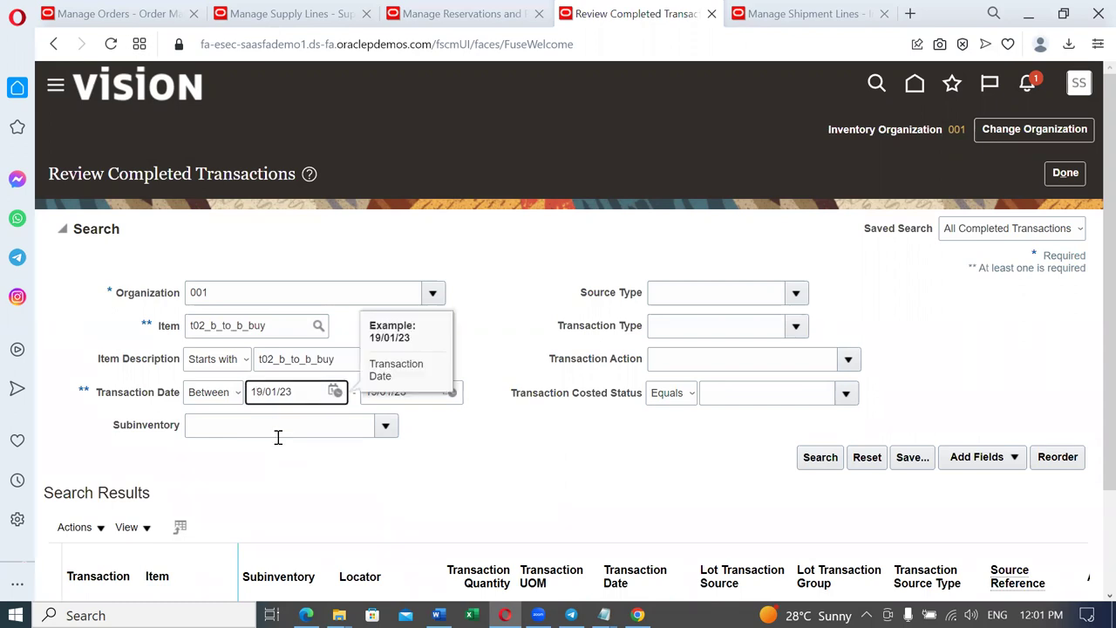
key("Delete")
type("8")
left_click(330, 503)
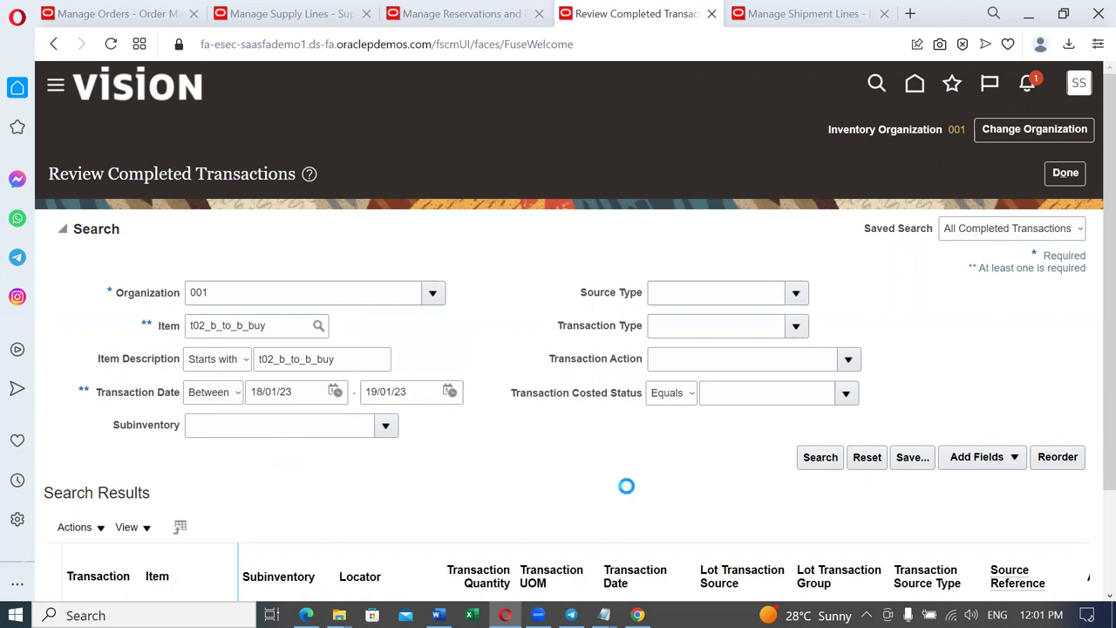
left_click(821, 460)
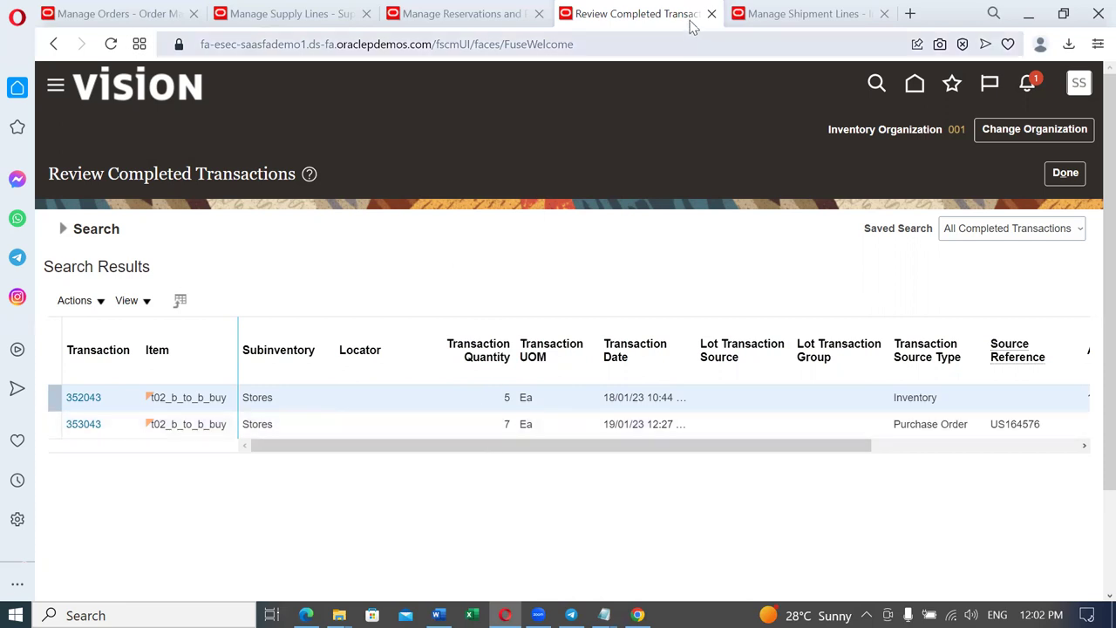
Step: Refresh the sales order's orchestration process and examine the fulfillment line's back-to-back supply status and supply line information again
left_click(139, 12)
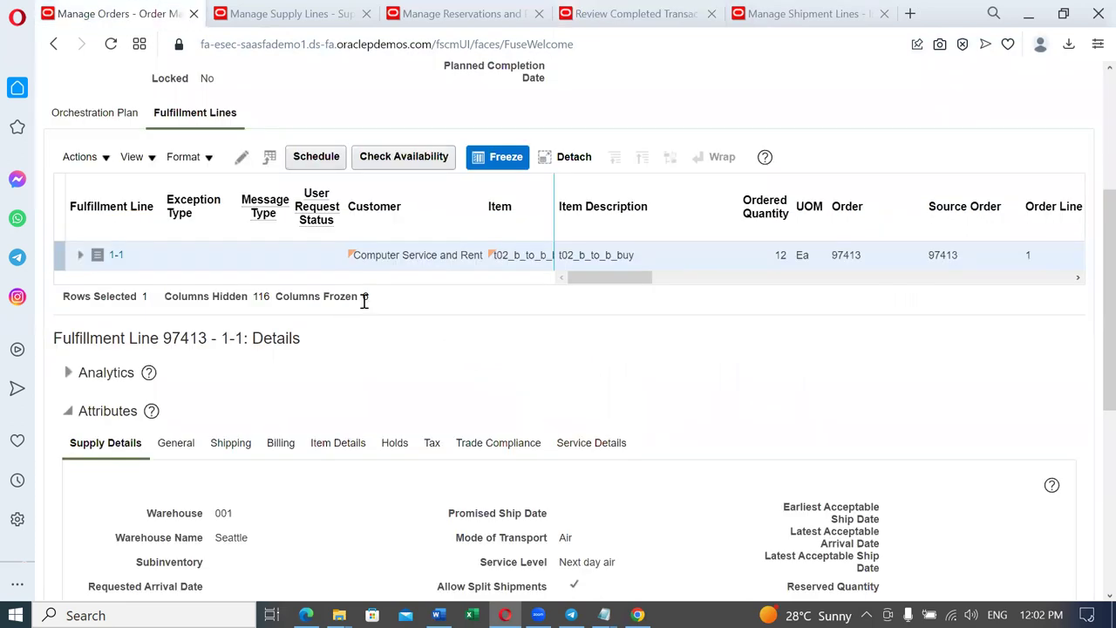
scroll(366, 310, "down", 3)
scroll(349, 319, "down", 2)
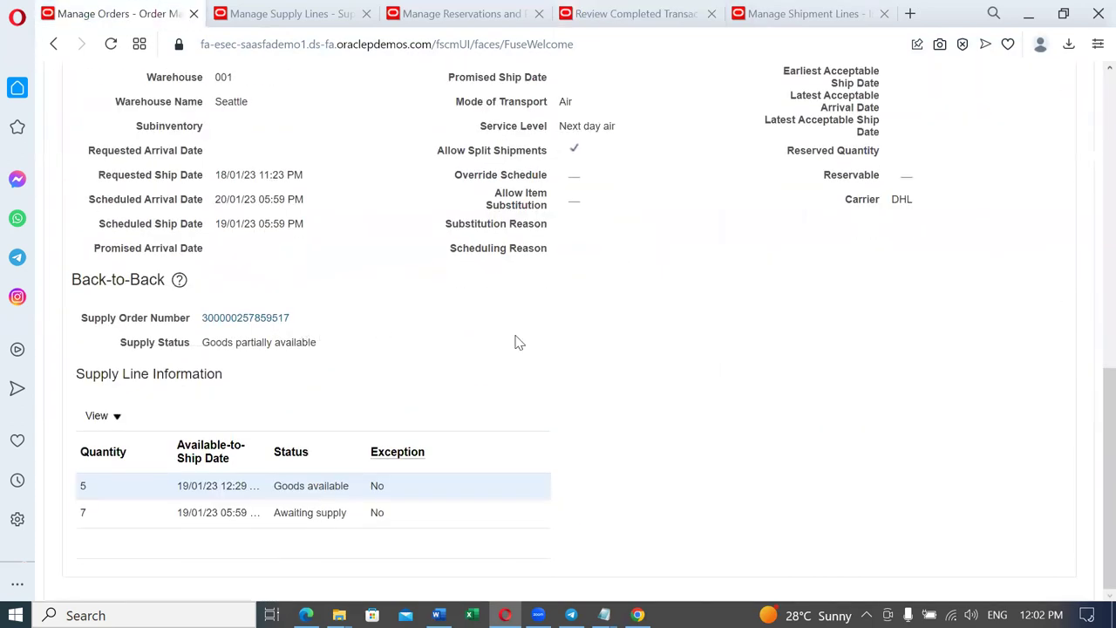
scroll(526, 341, "up", 7)
scroll(533, 336, "up", 2)
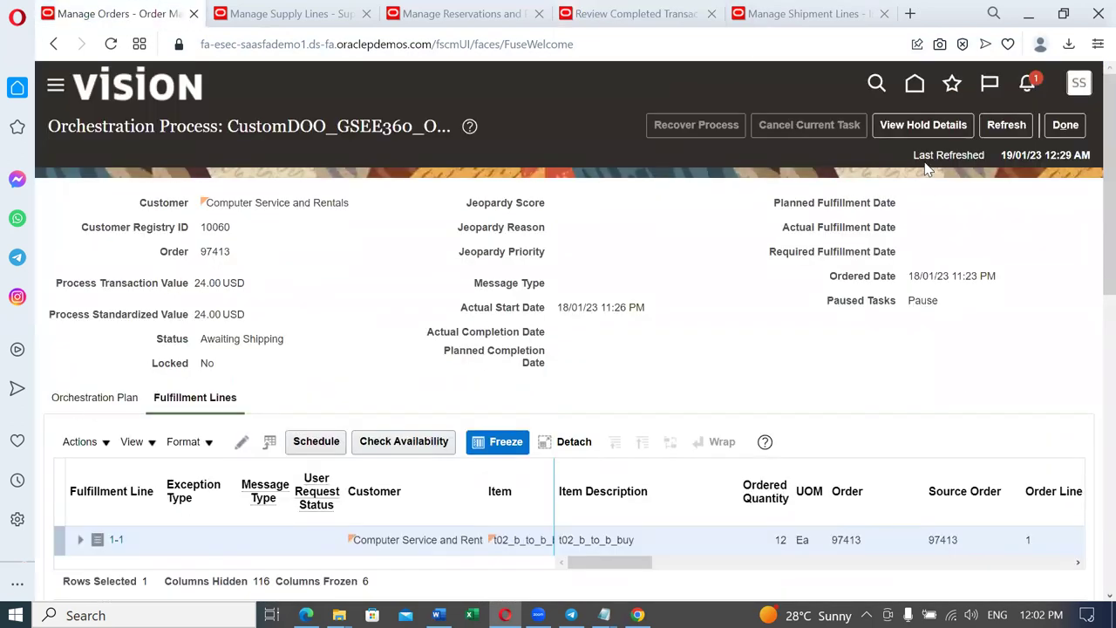
left_click(999, 127)
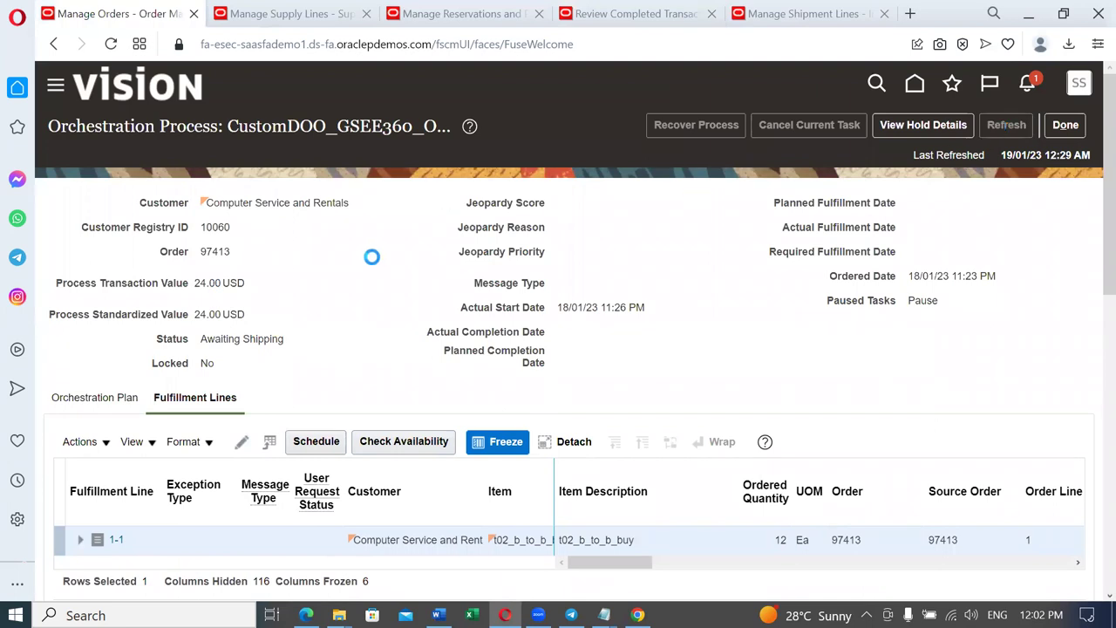
scroll(367, 266, "down", 10)
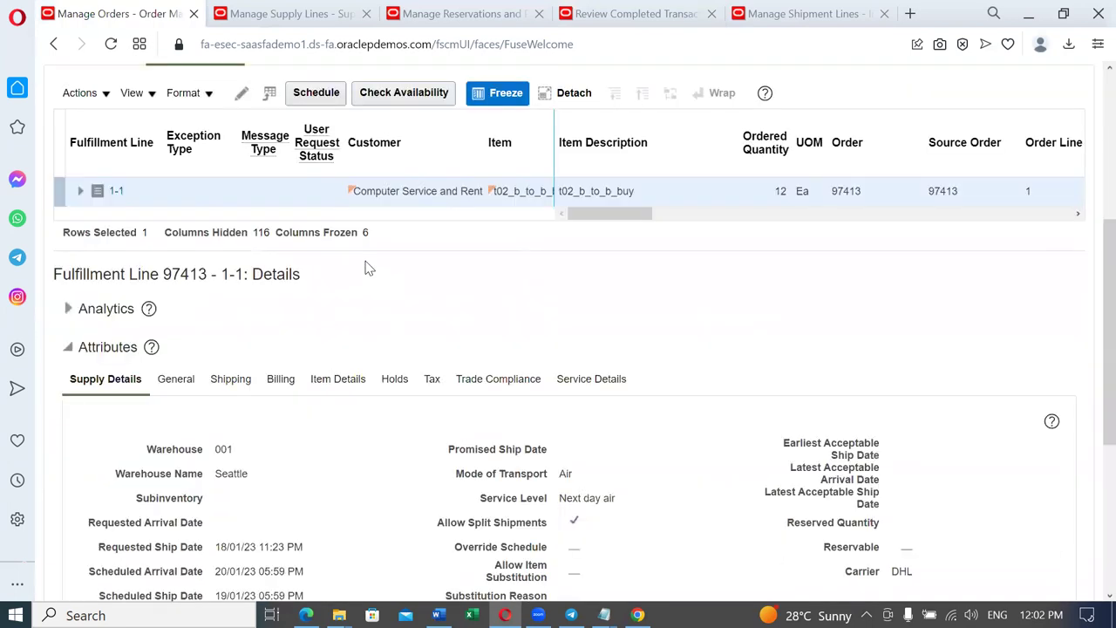
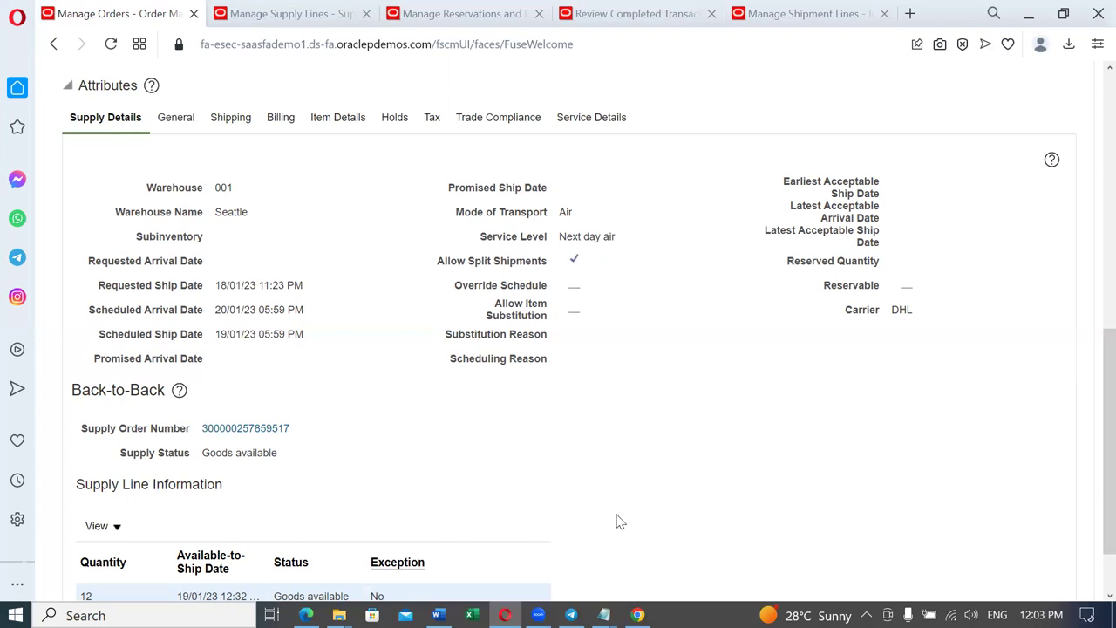
Step: In Manage Shipment Lines, autocreate a shipment for the sales order's t02_b_to_b_buy line and acknowledge the confirmation
left_click(613, 9)
left_click(797, 17)
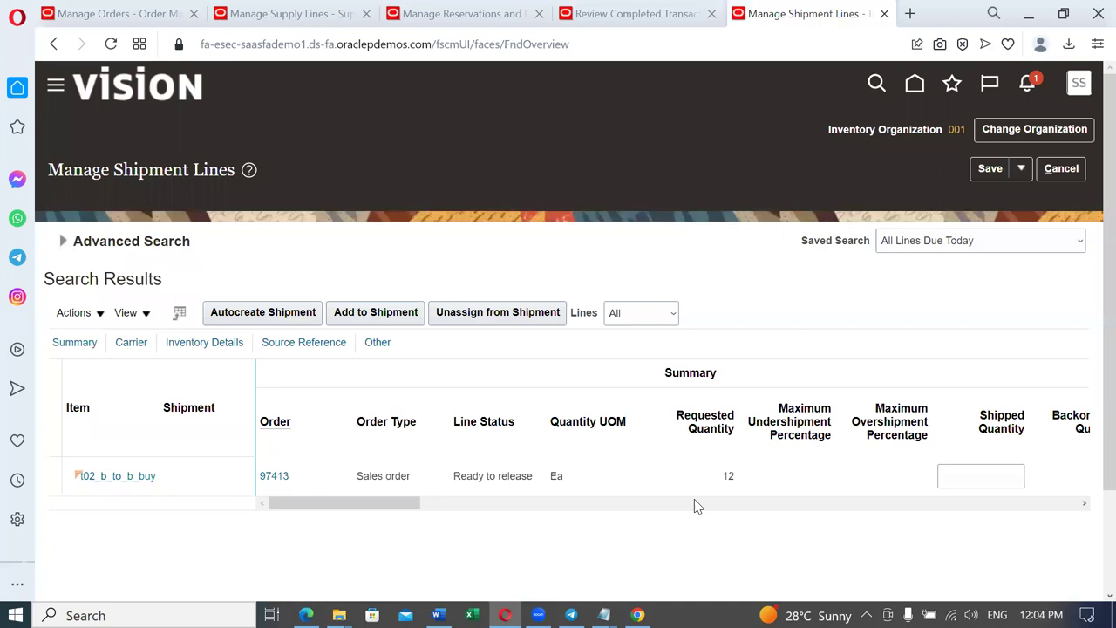
left_click(49, 471)
left_click(262, 314)
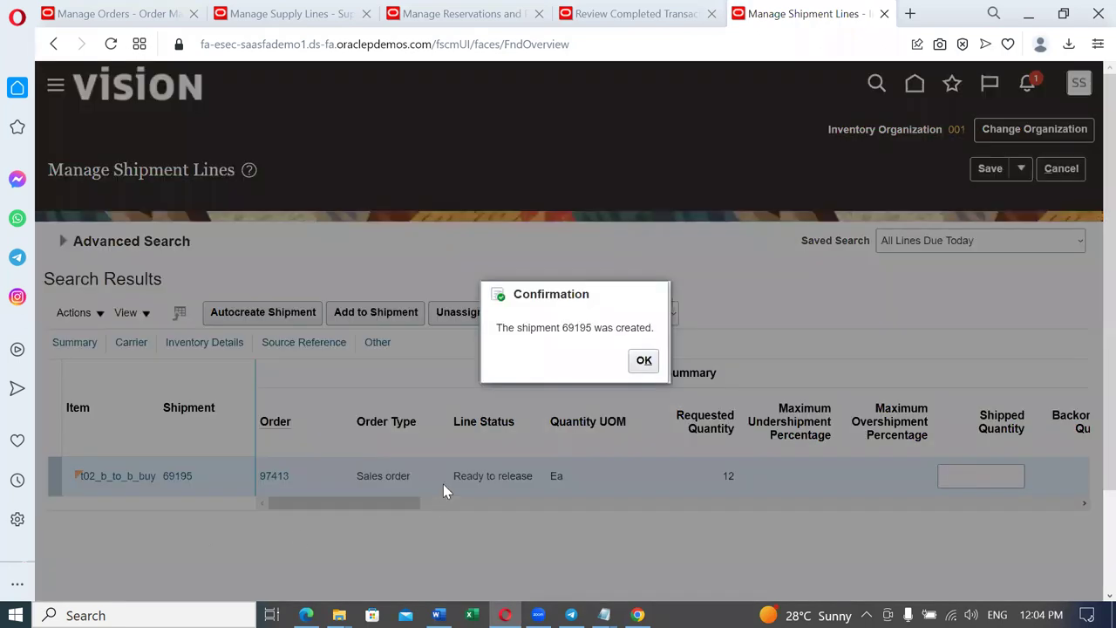
left_click(643, 360)
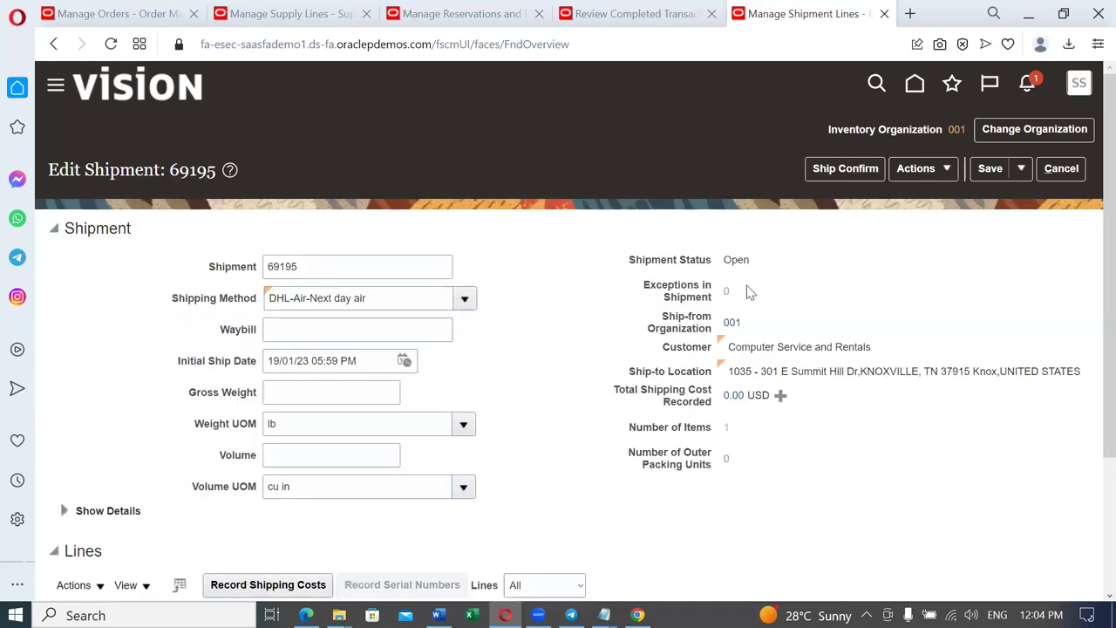
Step: Pick release the new shipment, acknowledge the submitted request, and save and close the shipment
left_click(917, 172)
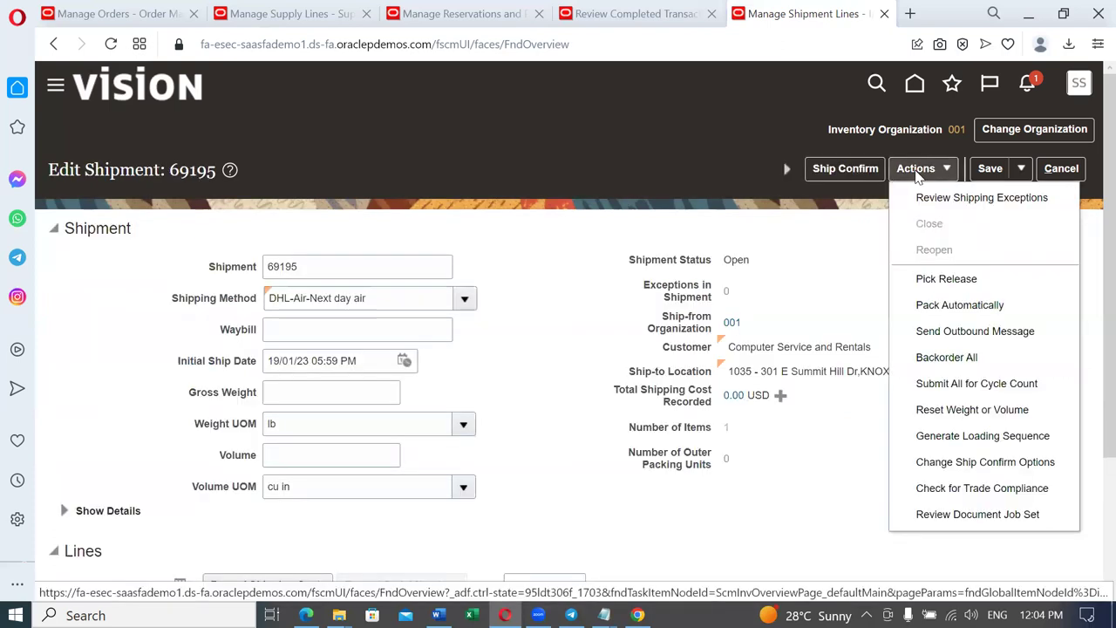
left_click(939, 278)
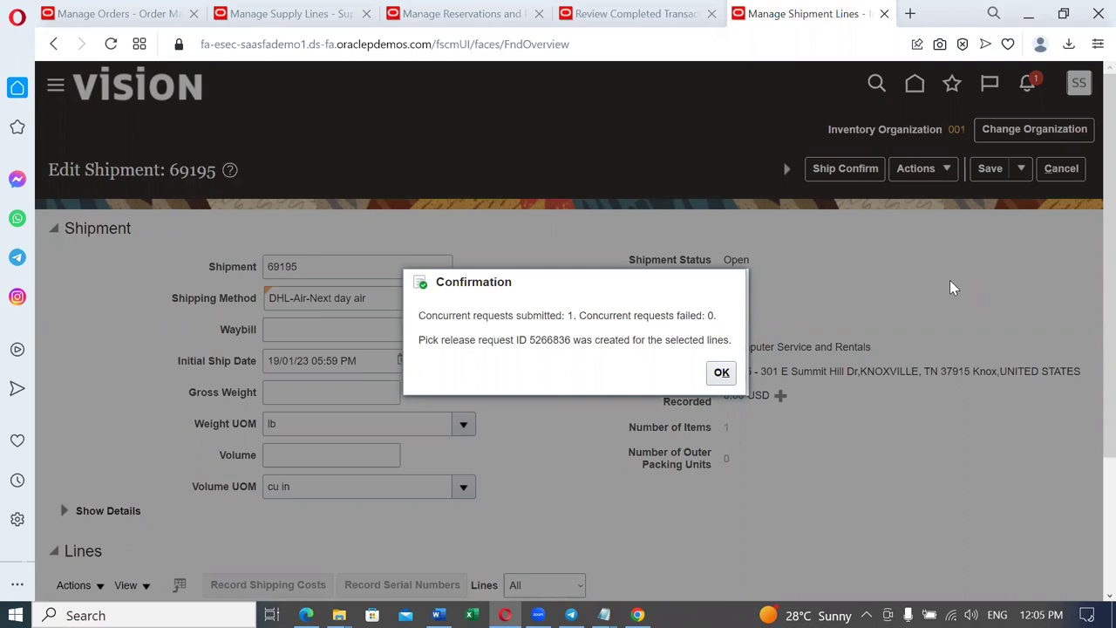
left_click(720, 372)
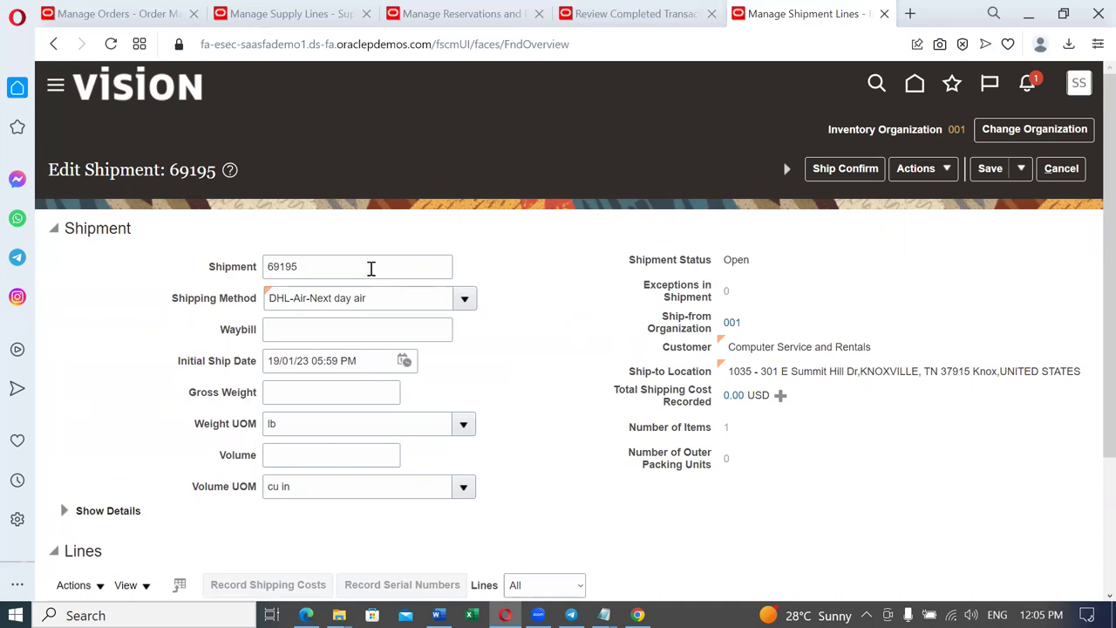
left_click(1022, 171)
left_click(1029, 196)
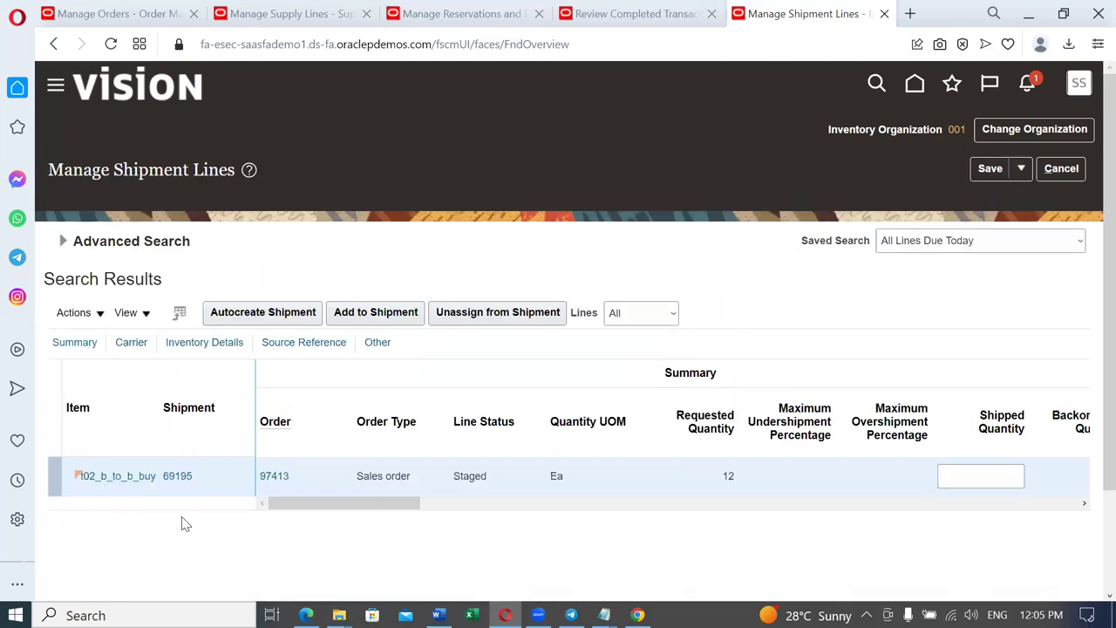
Step: Reopen the t02_b_to_b_buy line's shipment and ship confirm it, reading and accepting the undefined weight and volume warnings
left_click(176, 477)
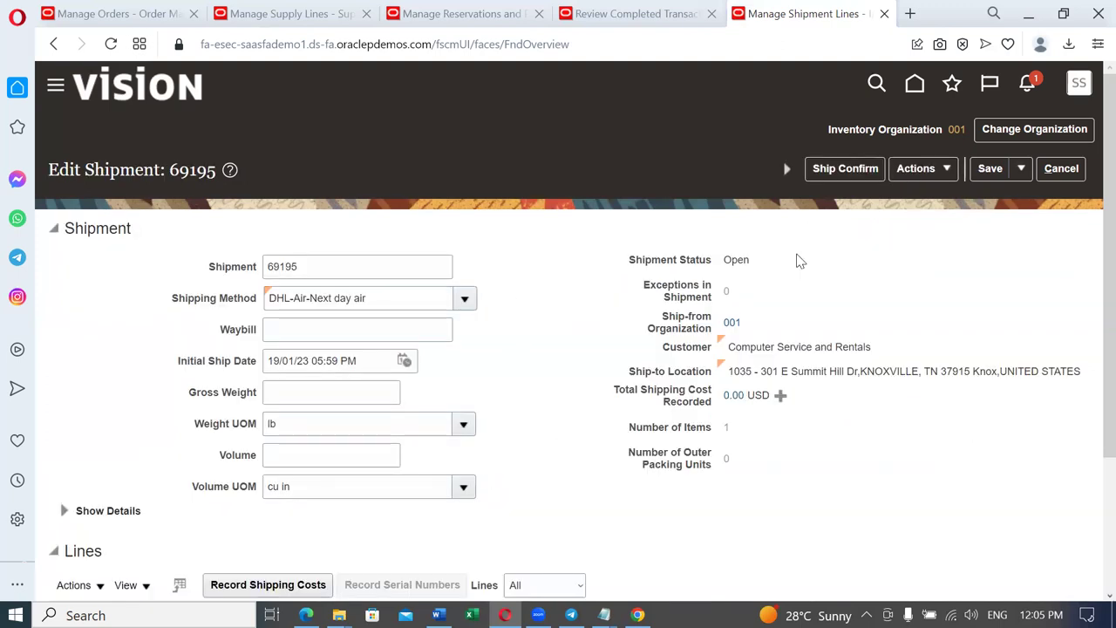
left_click(839, 169)
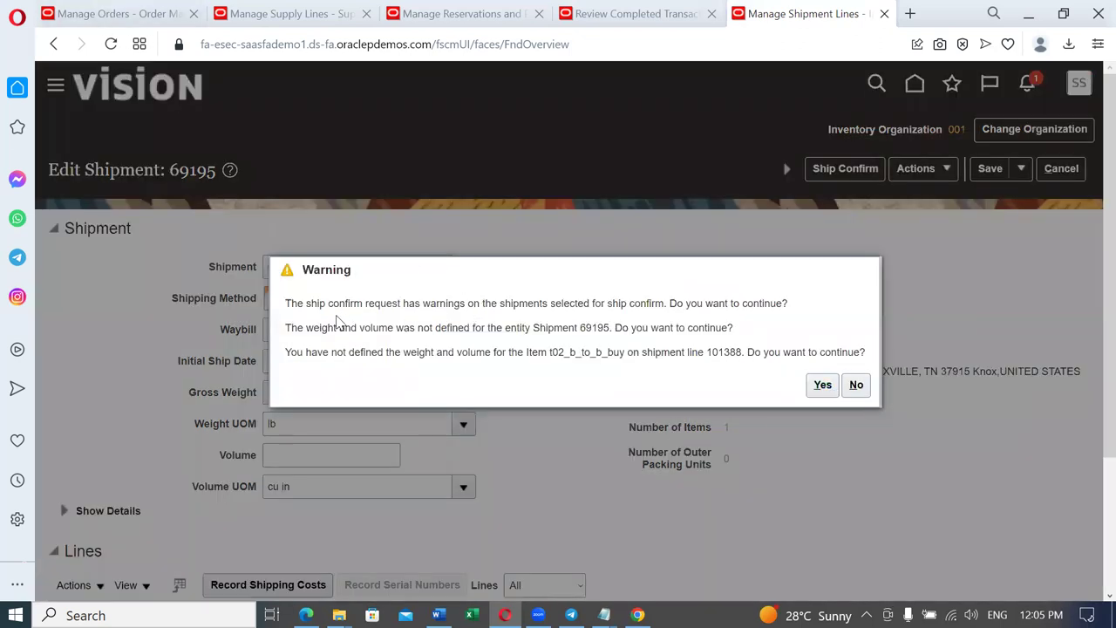
left_click_drag(329, 328, 501, 348)
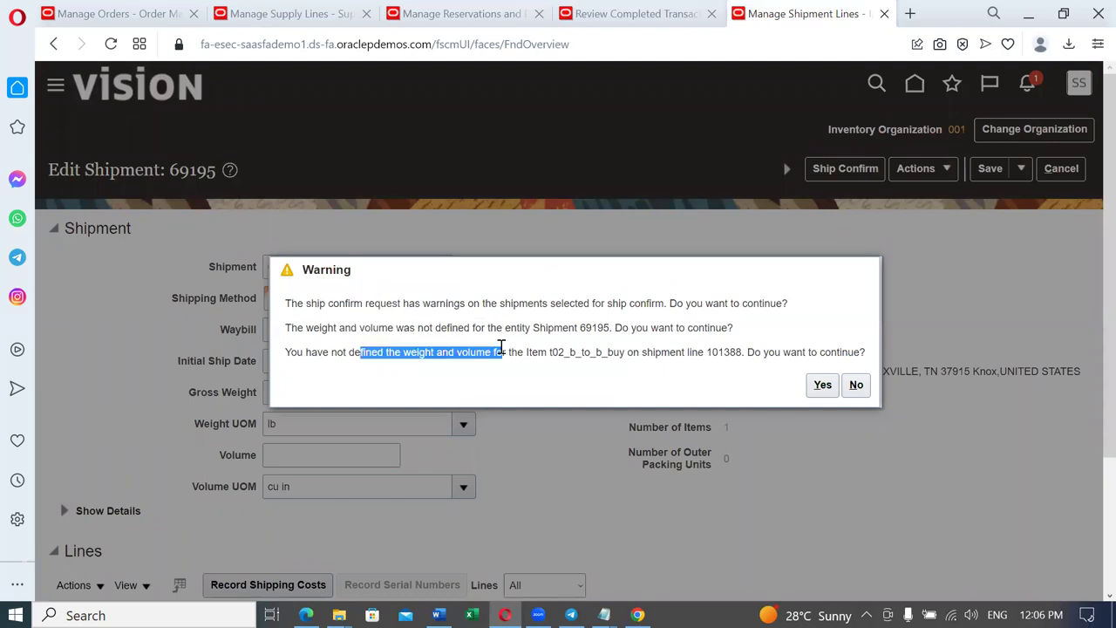
left_click(555, 382)
left_click_drag(379, 328, 516, 328)
left_click_drag(370, 352, 553, 356)
left_click(576, 395)
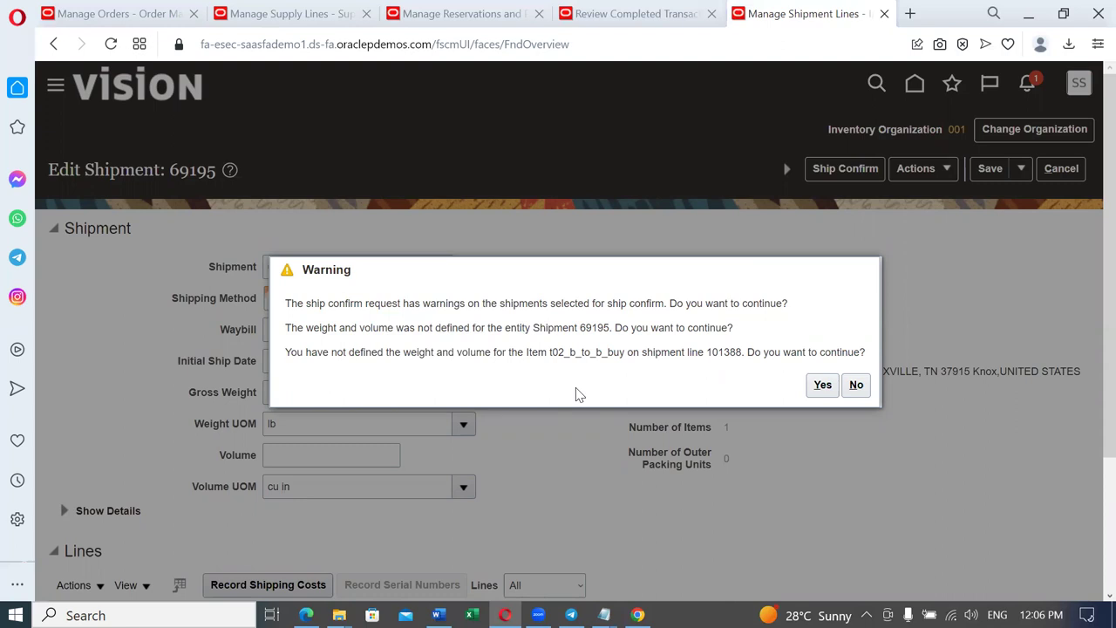
left_click(823, 384)
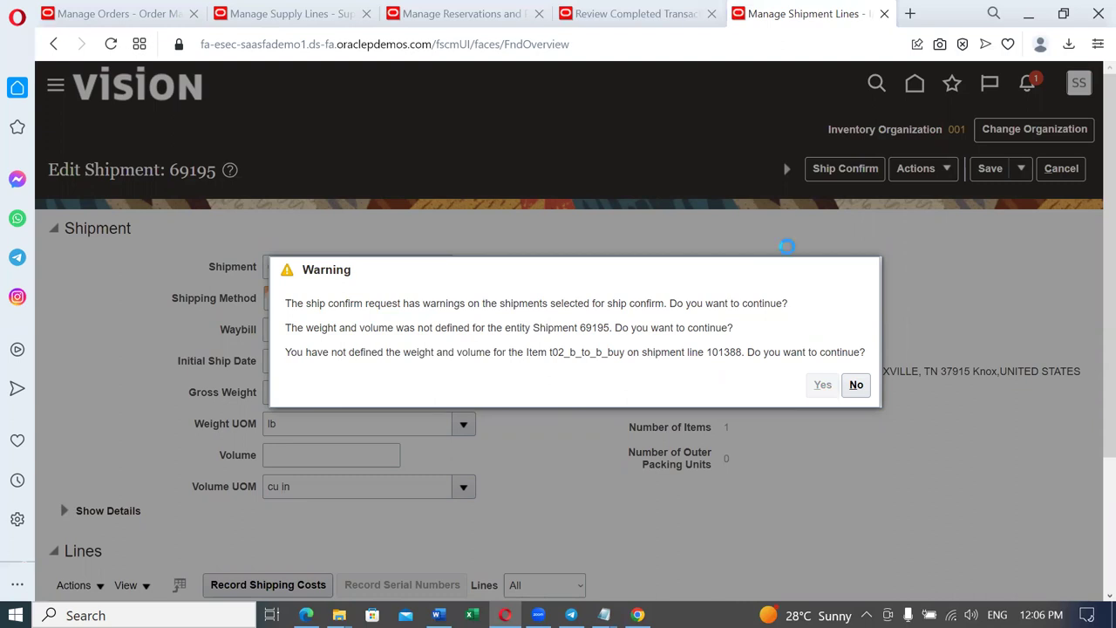
Step: Check the sales order's orchestration process status and the t02_b_to_b_buy shipment line's status after ship confirm
left_click(122, 13)
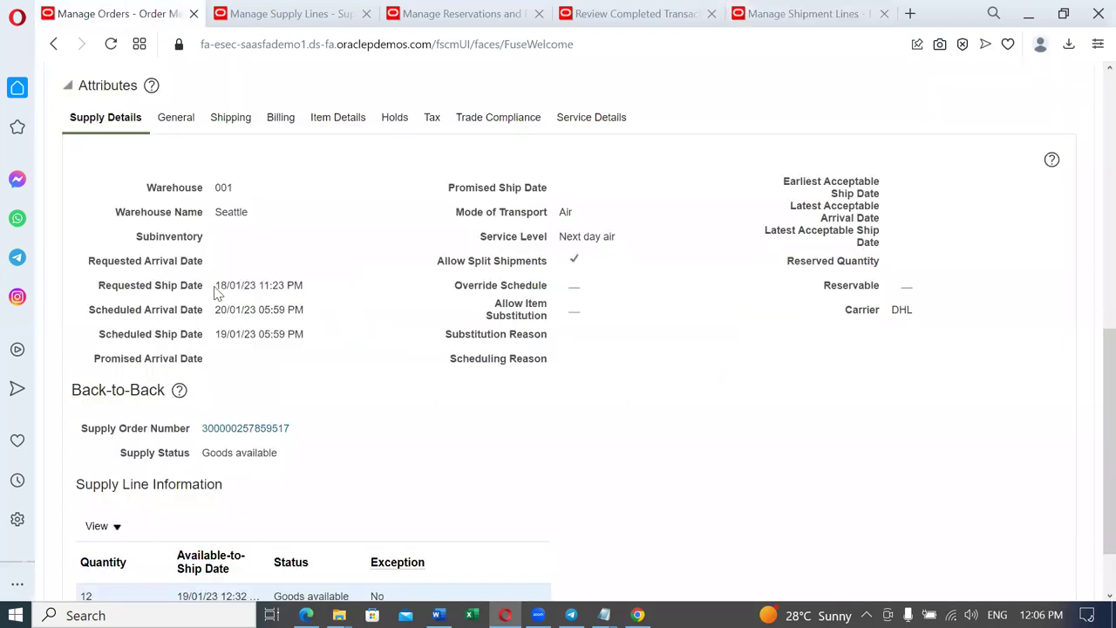
scroll(218, 292, "up", 7)
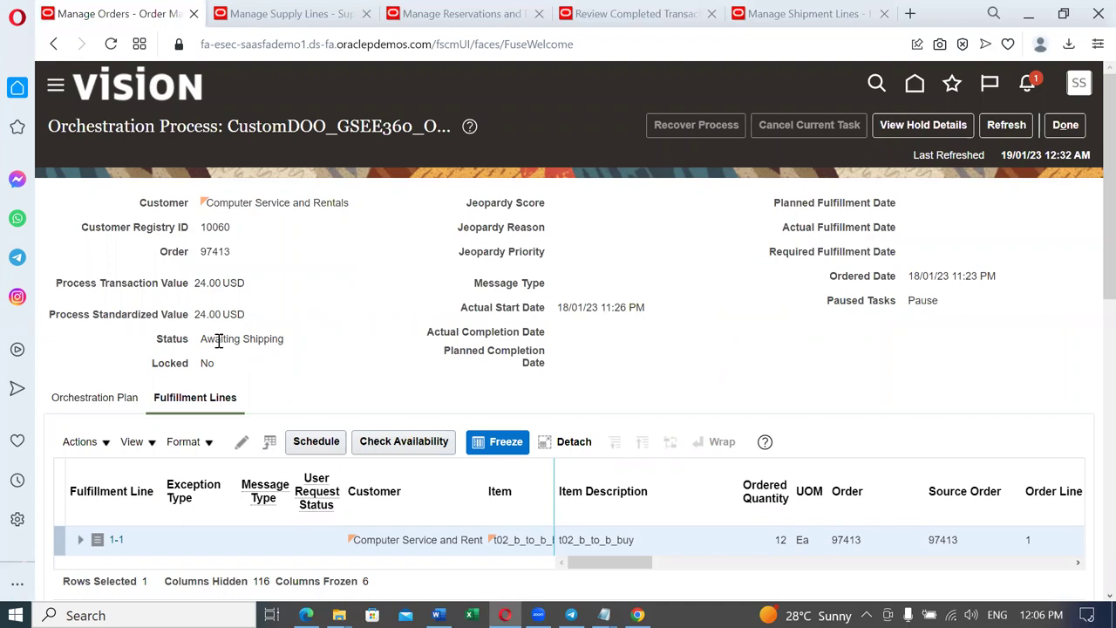
left_click(809, 13)
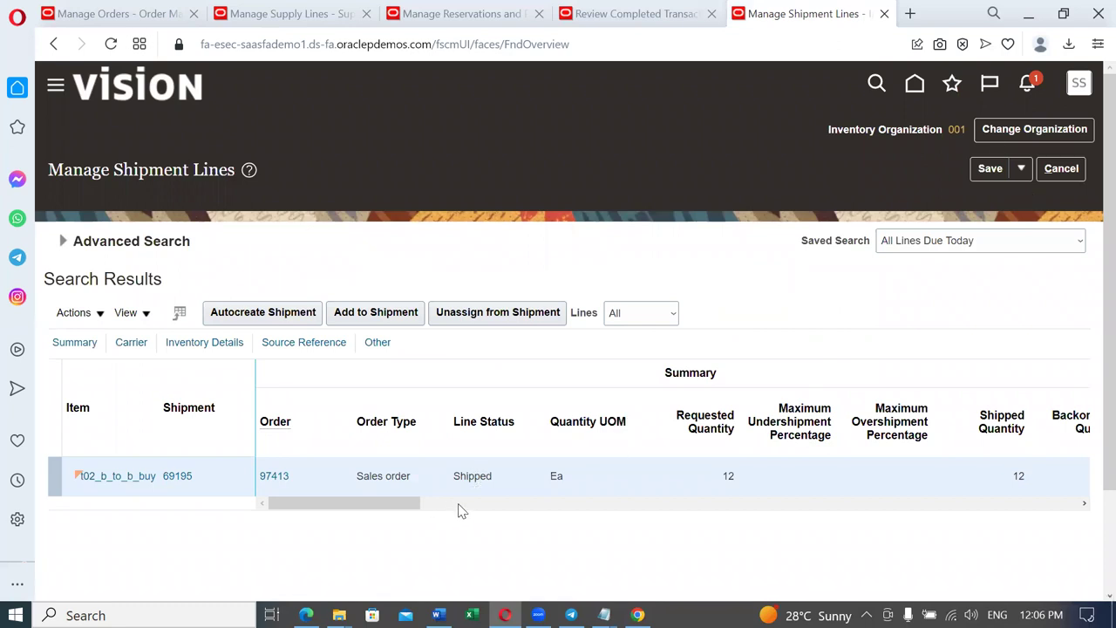
Step: Open Scheduled Processes and refresh the enlarged process list to check the processes submitted by ship confirm
left_click(949, 87)
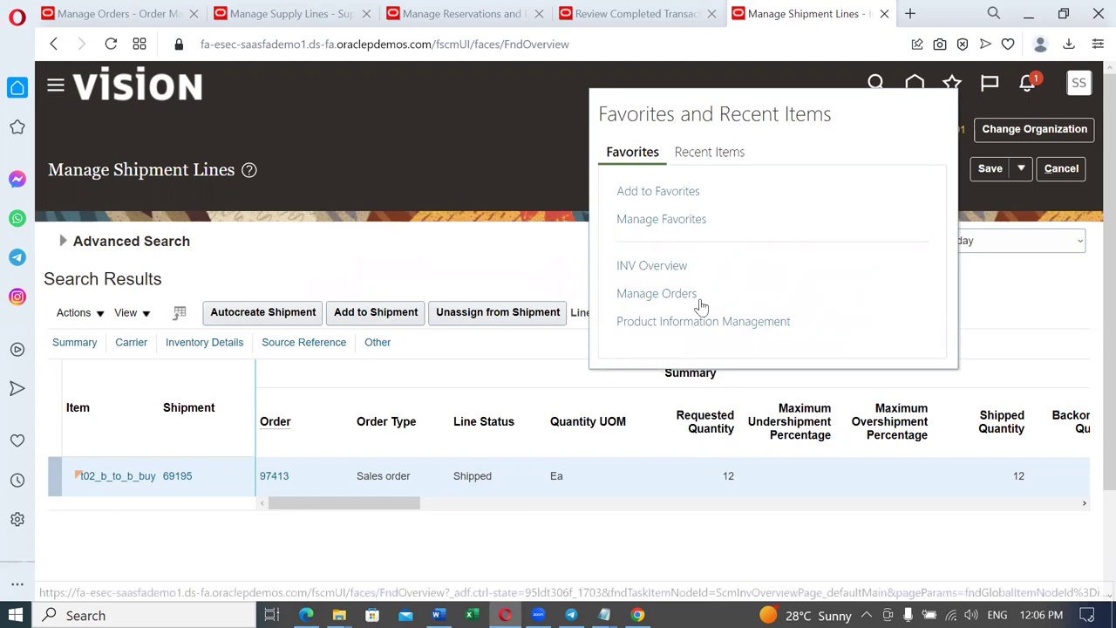
left_click(665, 307)
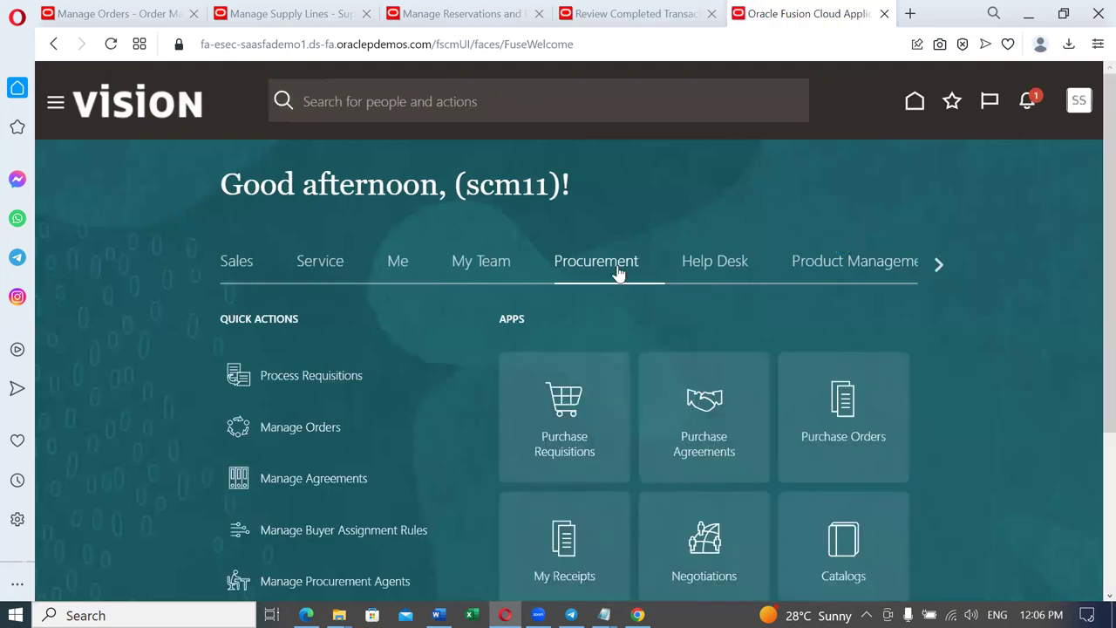
left_click(939, 266)
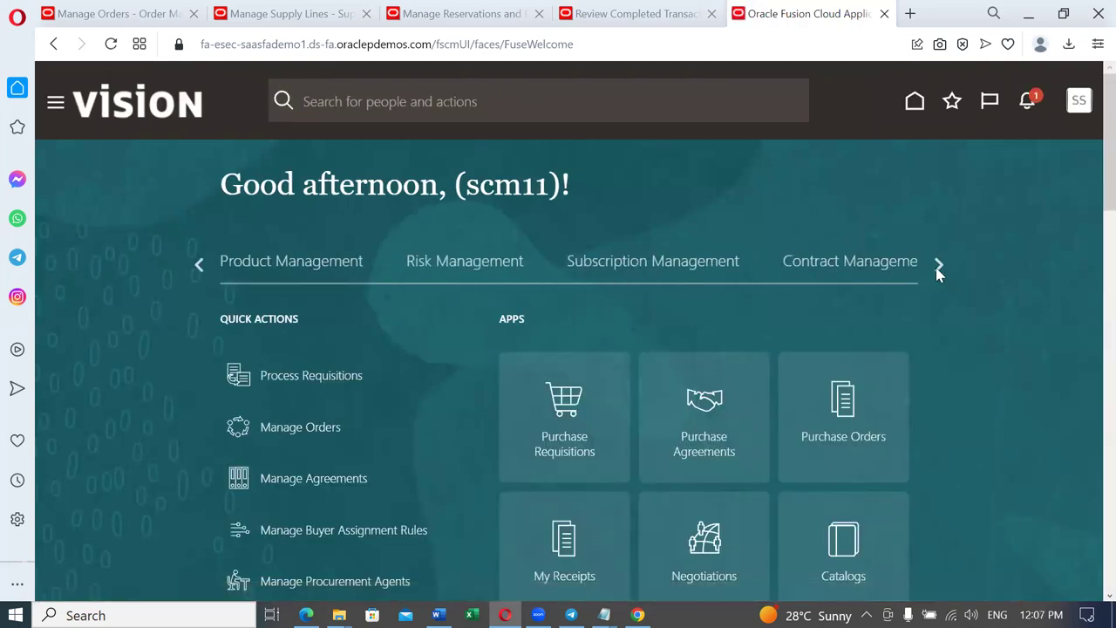
left_click(939, 267)
left_click(939, 266)
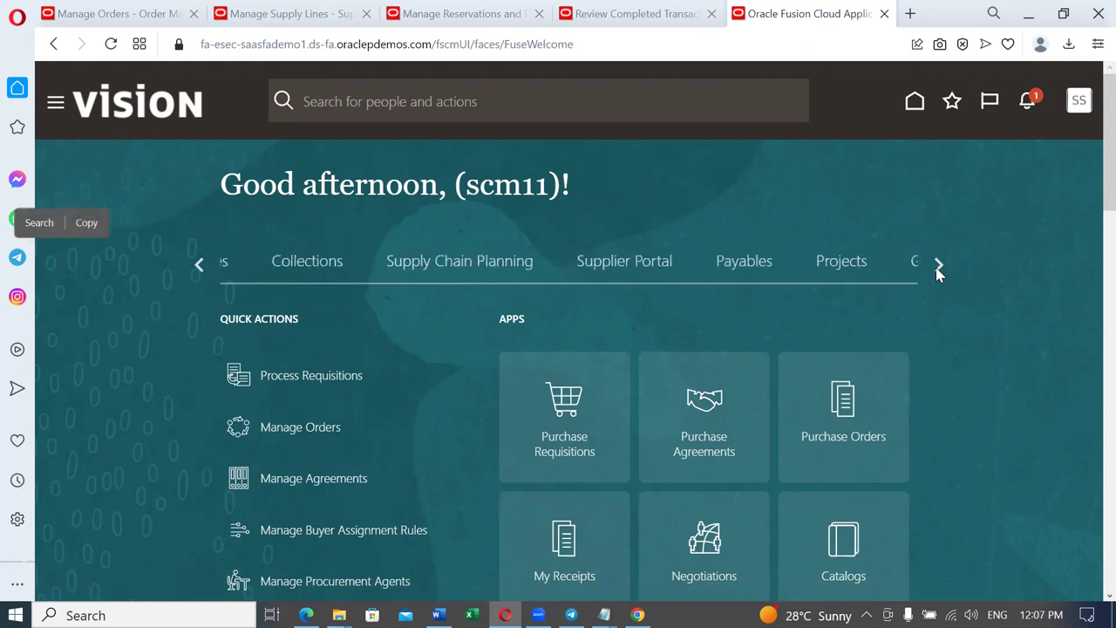
left_click(936, 270)
left_click(936, 269)
left_click(938, 269)
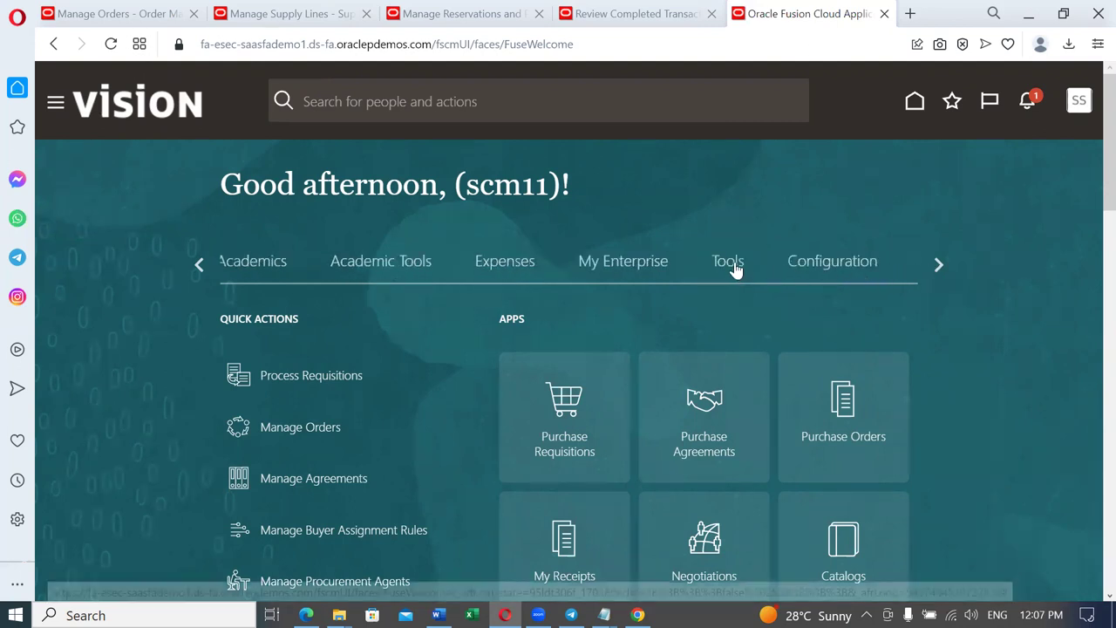
left_click(735, 265)
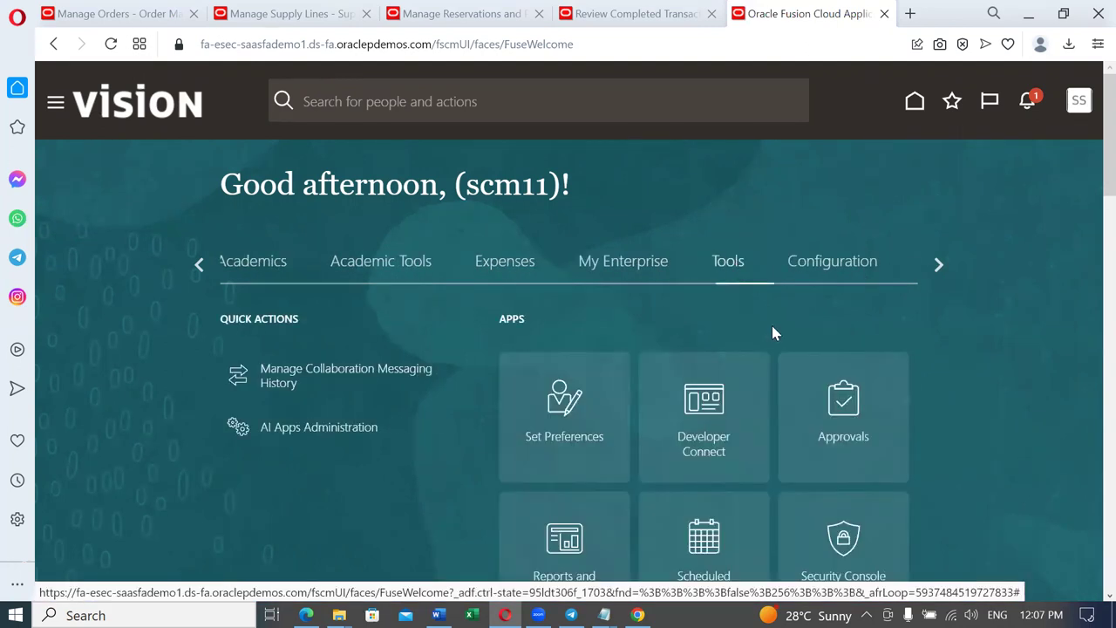
scroll(920, 358, "down", 2)
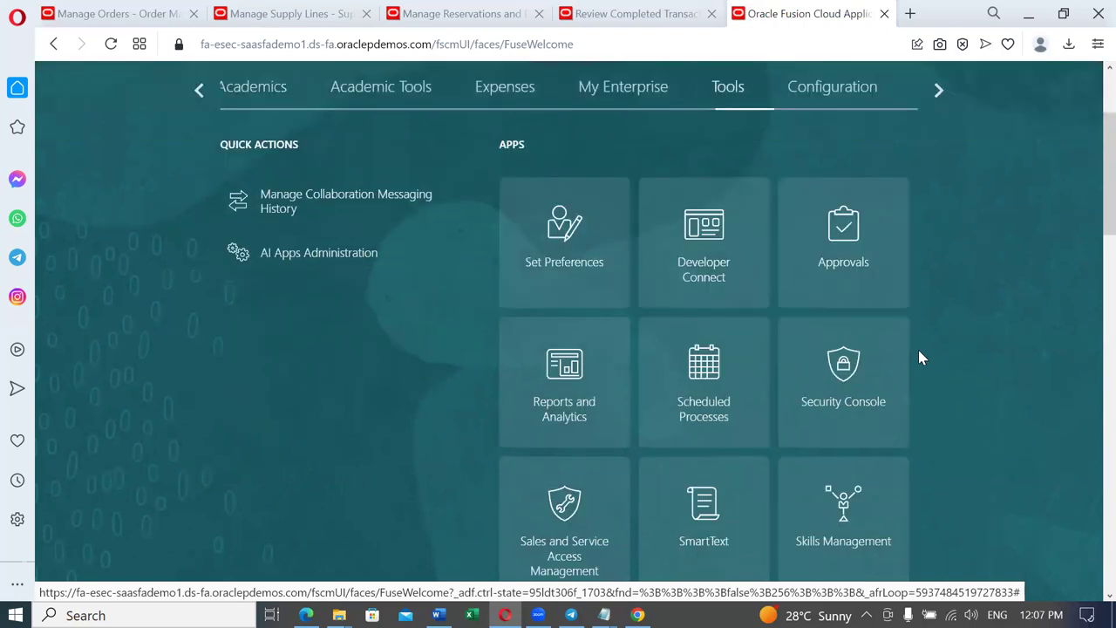
left_click(714, 401)
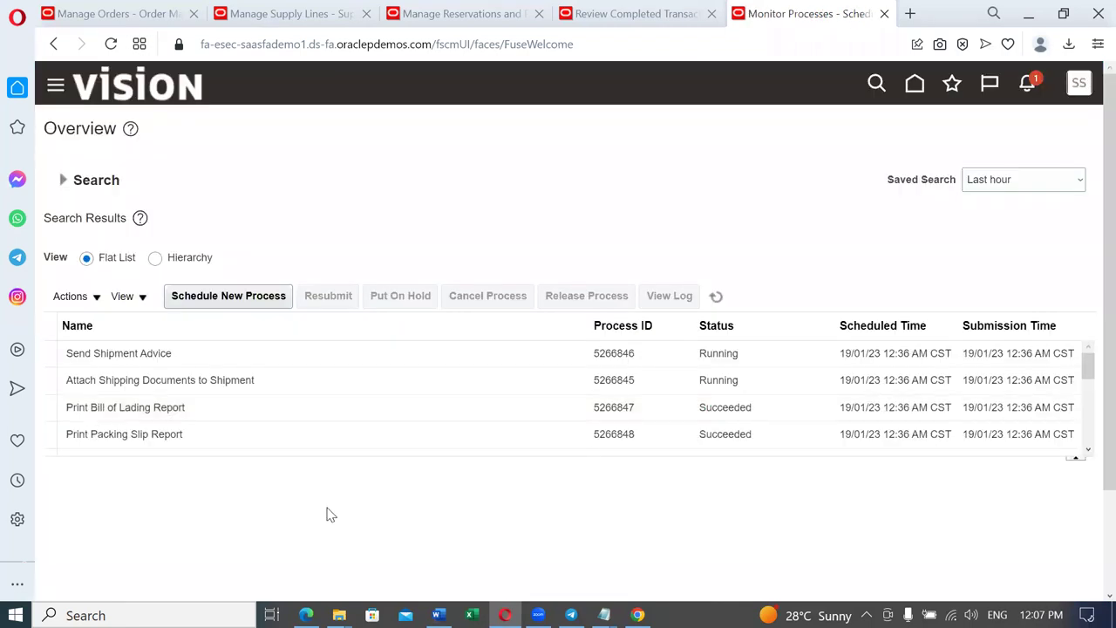
left_click_drag(332, 464, 351, 528)
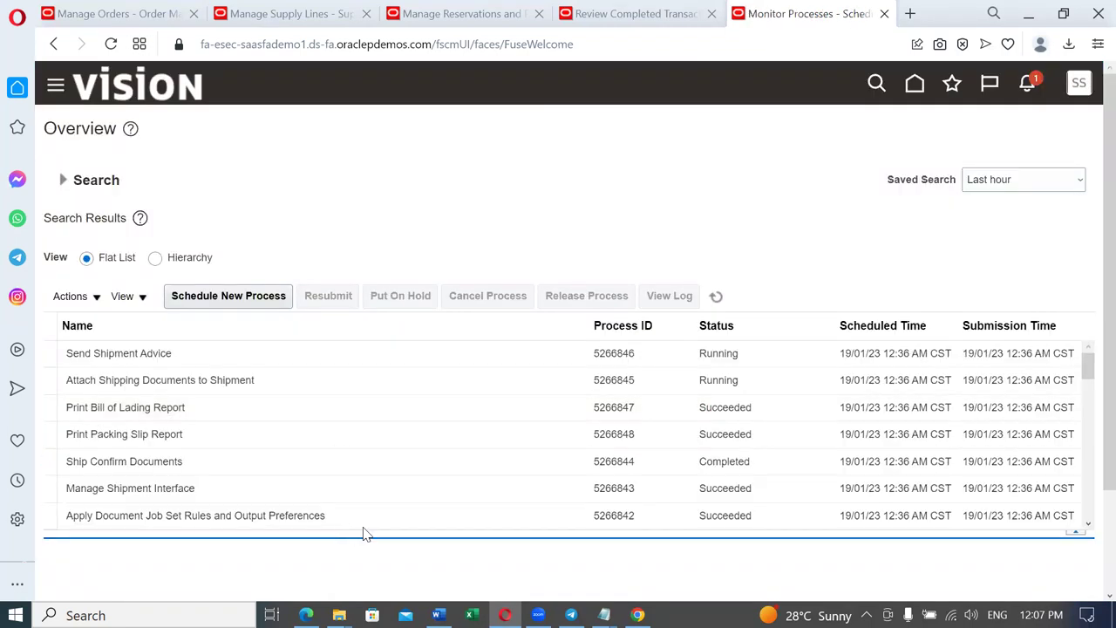
left_click(717, 297)
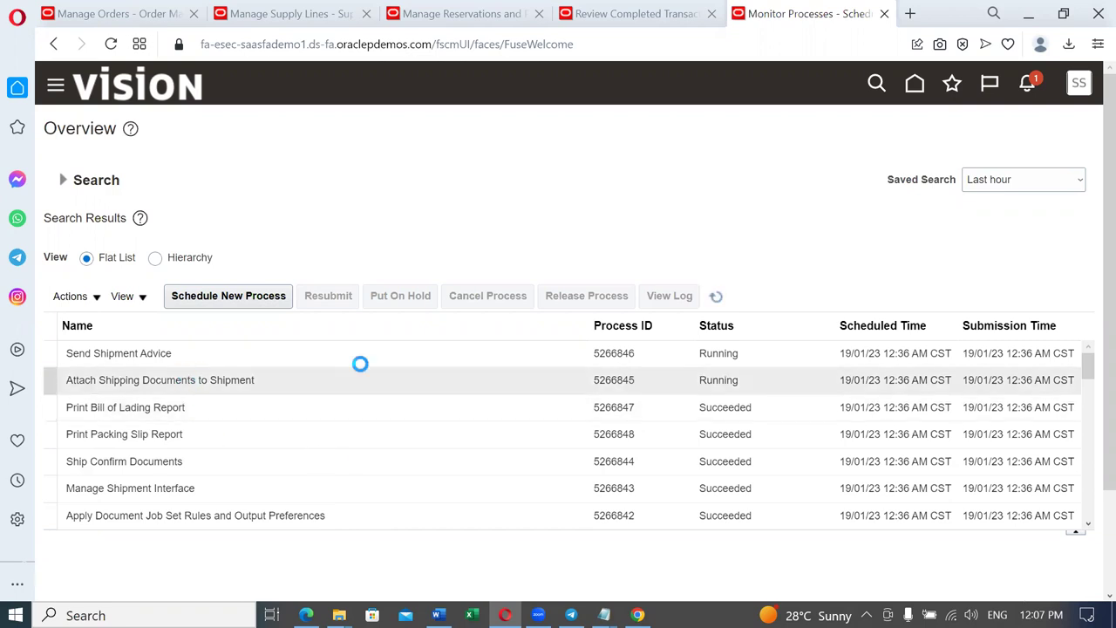
Step: Return to the sales order's orchestration process and refresh it repeatedly to check its shipping status
left_click(83, 13)
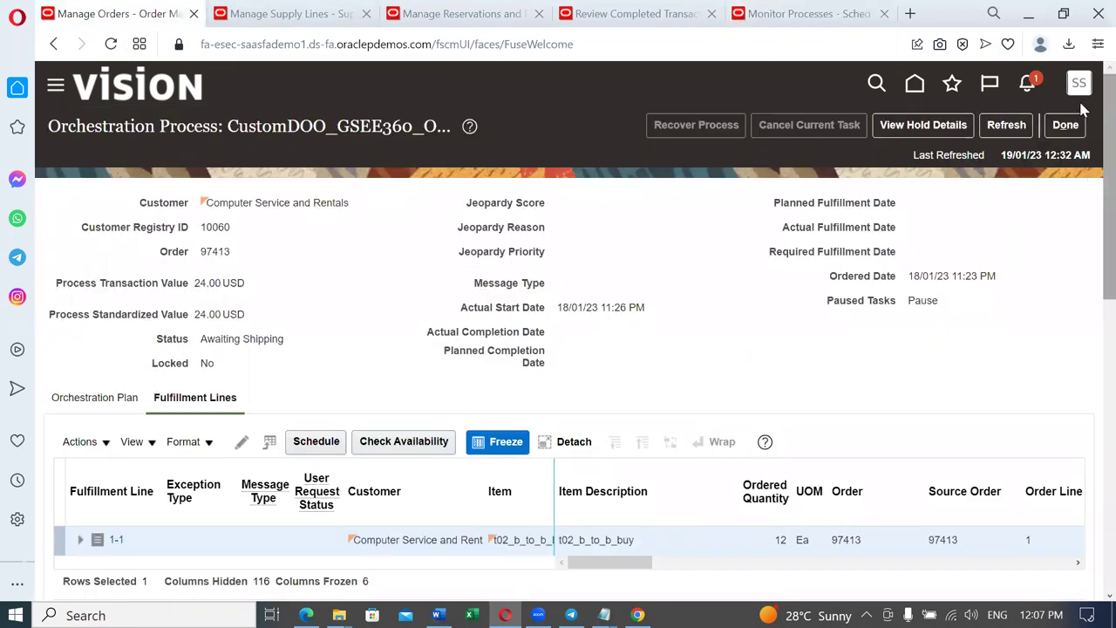
left_click(1012, 127)
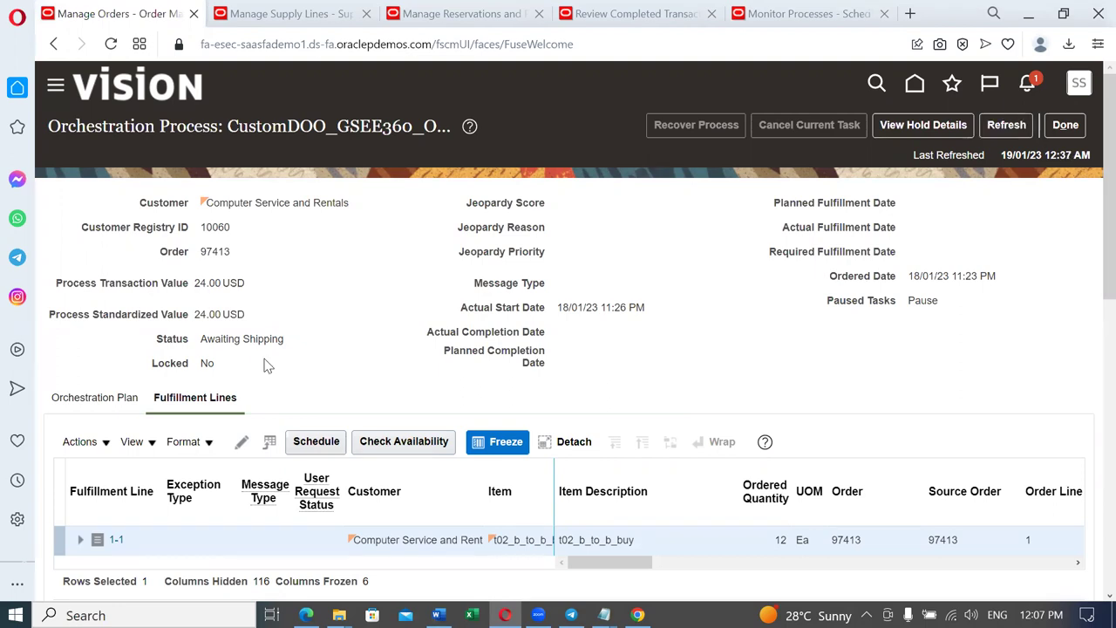
left_click(1024, 135)
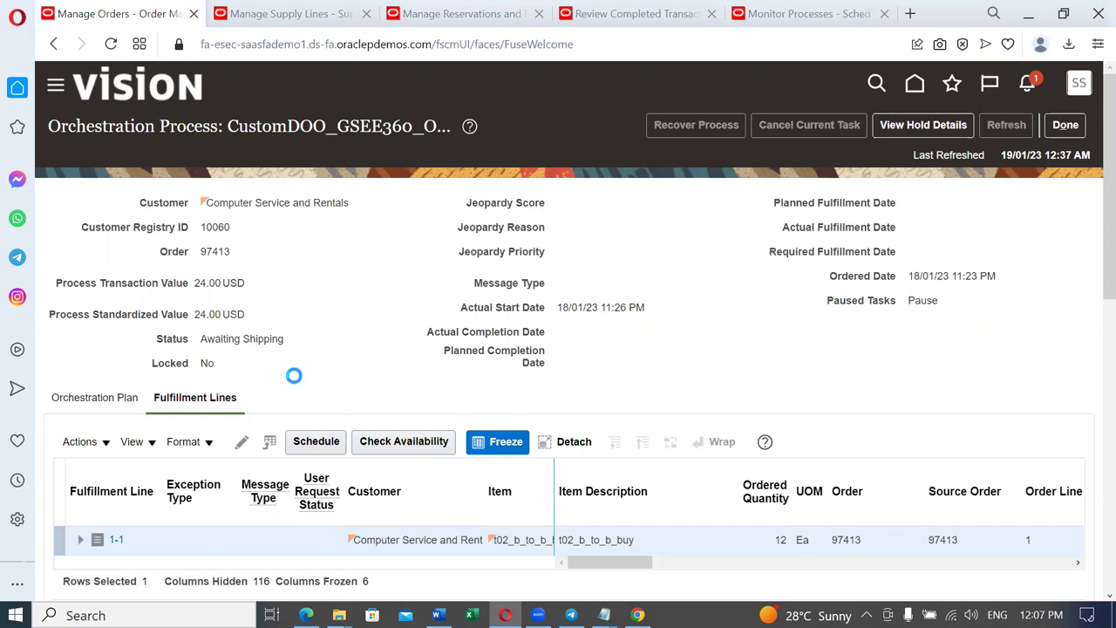
left_click(1014, 129)
left_click(1012, 128)
left_click(1012, 129)
Step: Refresh the scheduled process list several times to monitor the Send Shipment Advice process
left_click(780, 14)
left_click(721, 297)
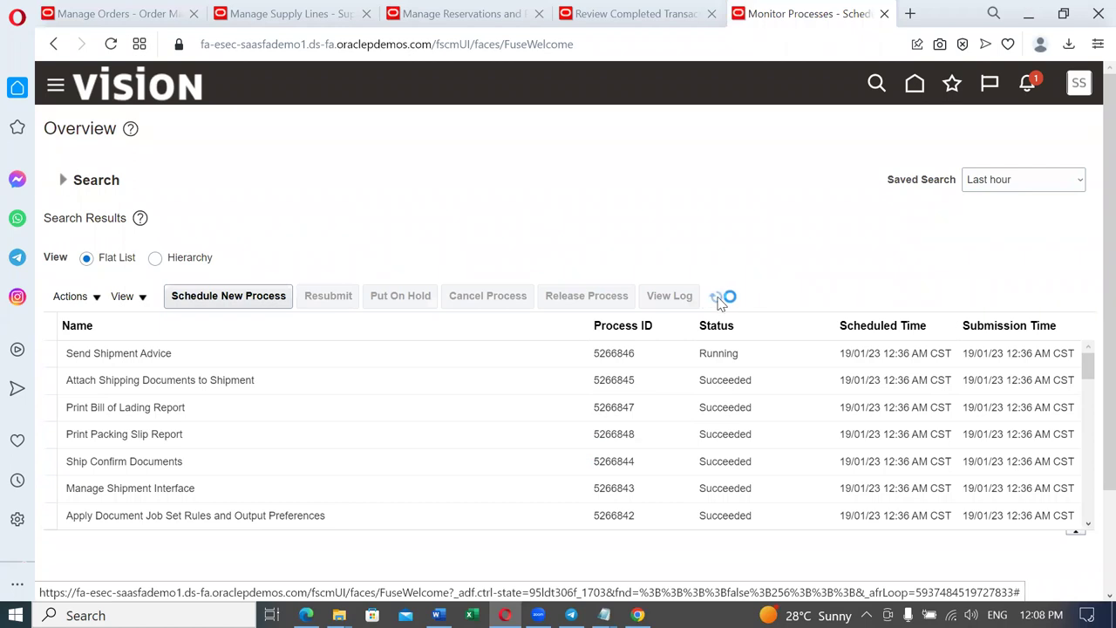
left_click(719, 299)
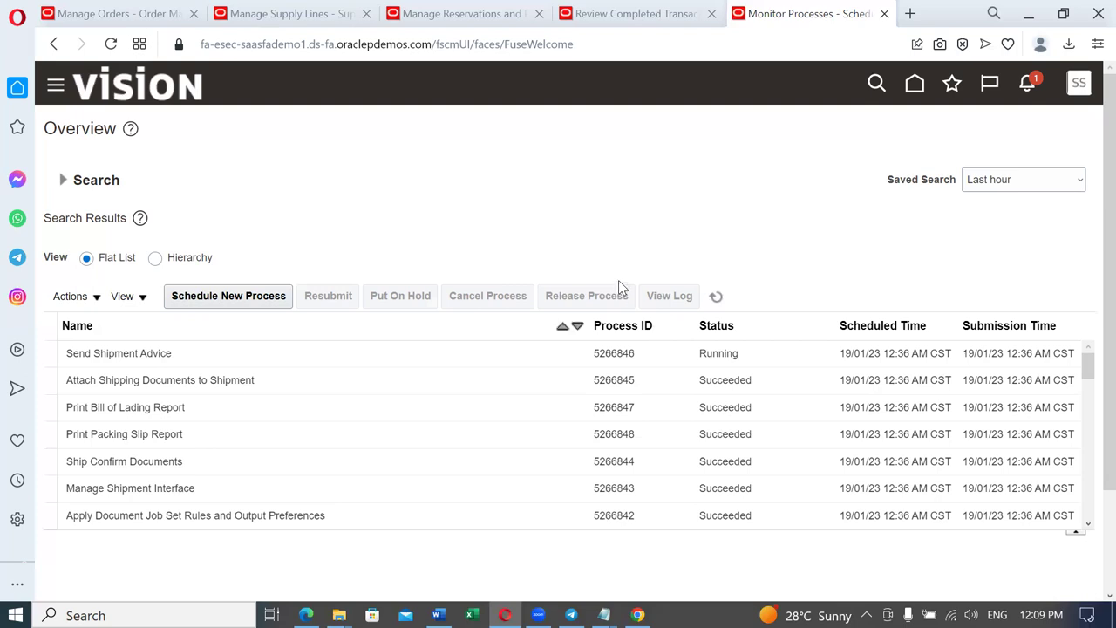
left_click(715, 298)
left_click(716, 296)
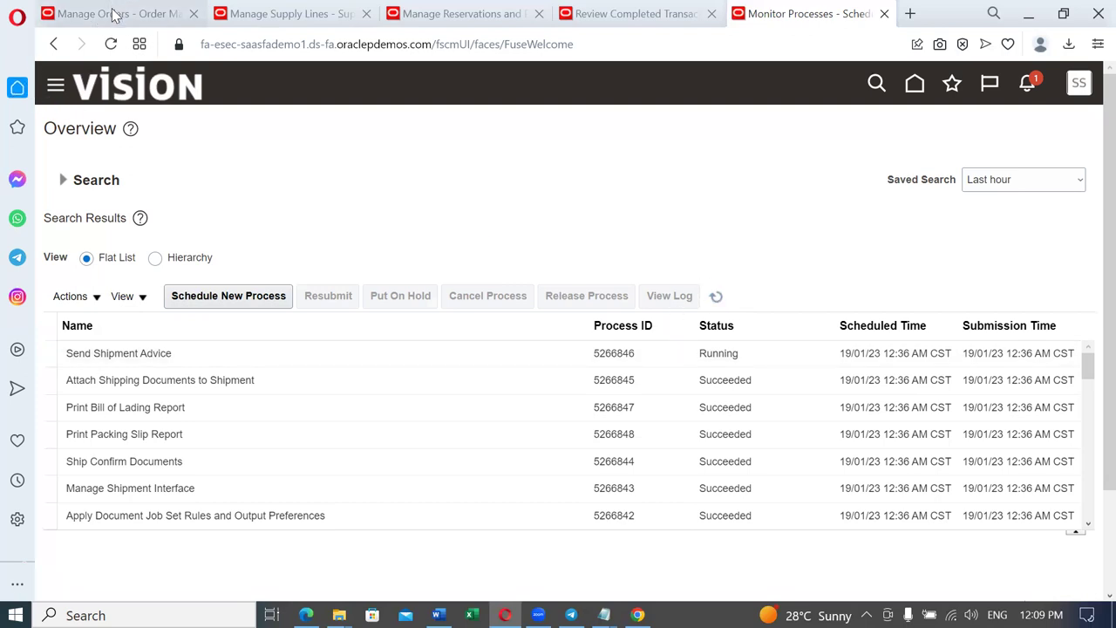
Step: Refresh the sales order's orchestration process and examine its status and the task statuses in the orchestration plan
left_click(116, 13)
left_click(1006, 127)
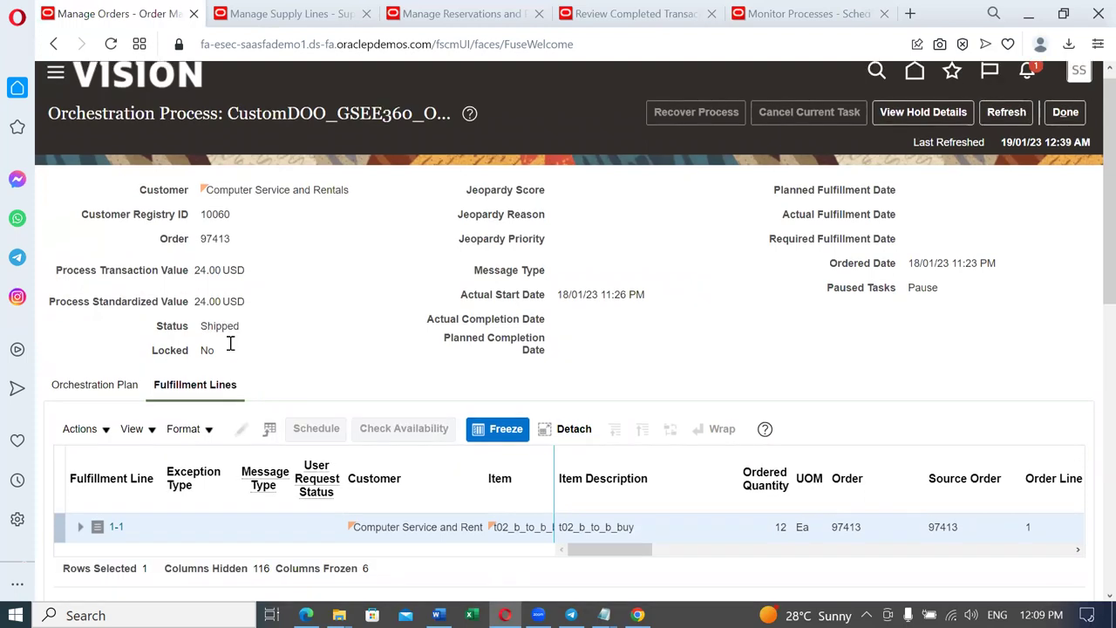
scroll(175, 261, "down", 3)
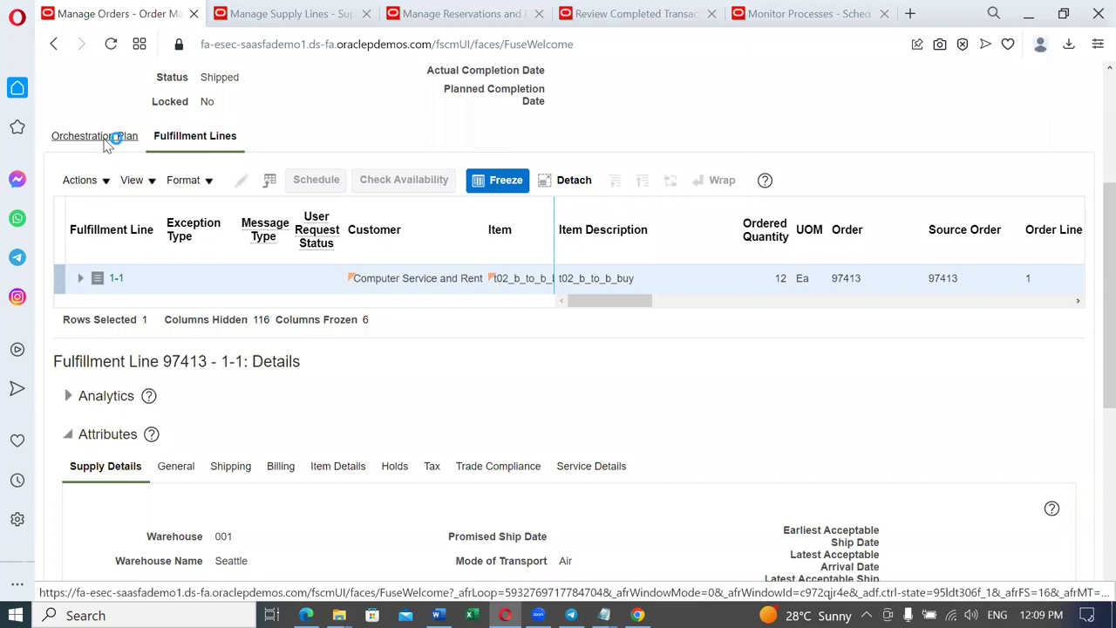
left_click(111, 154)
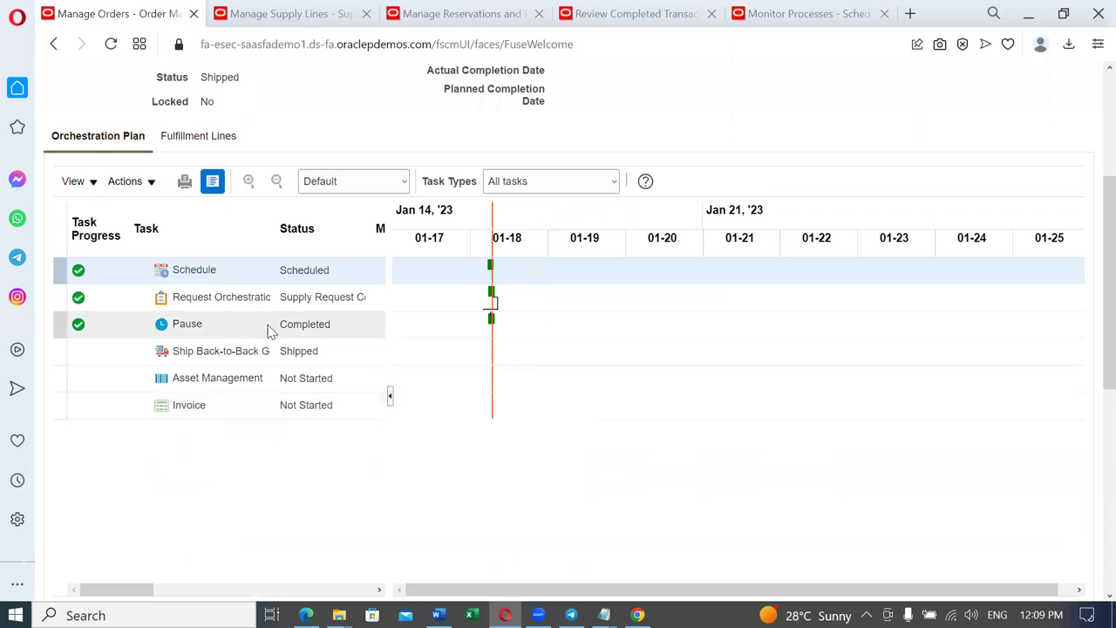
scroll(257, 324, "up", 3)
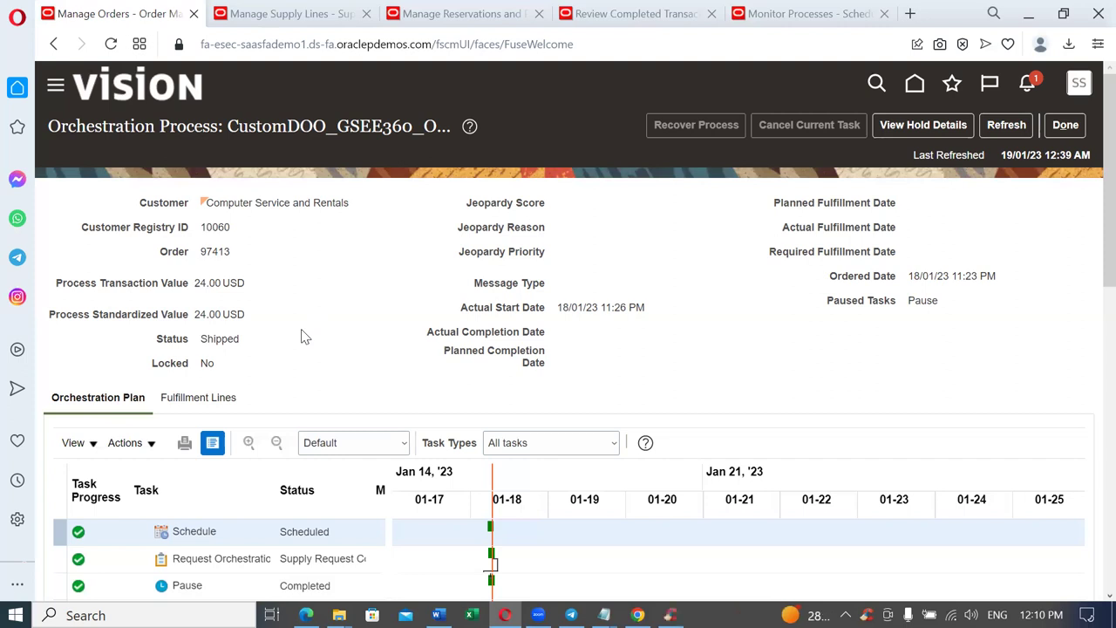
Step: Return to the scheduled process list and refresh it to recheck the shipment processes
key("alt")
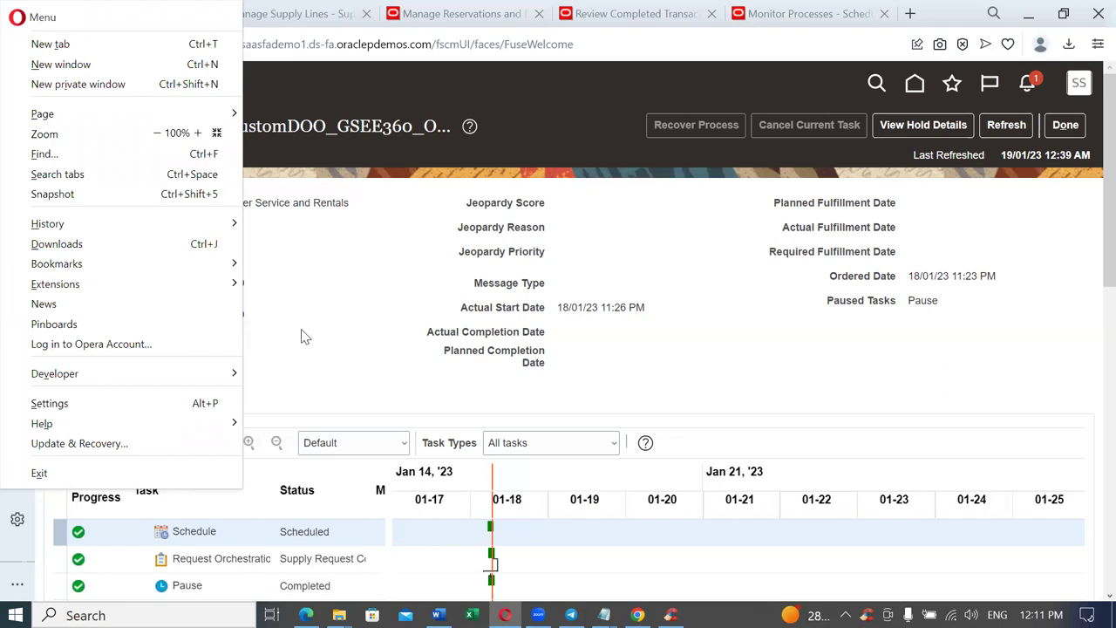
left_click(294, 286)
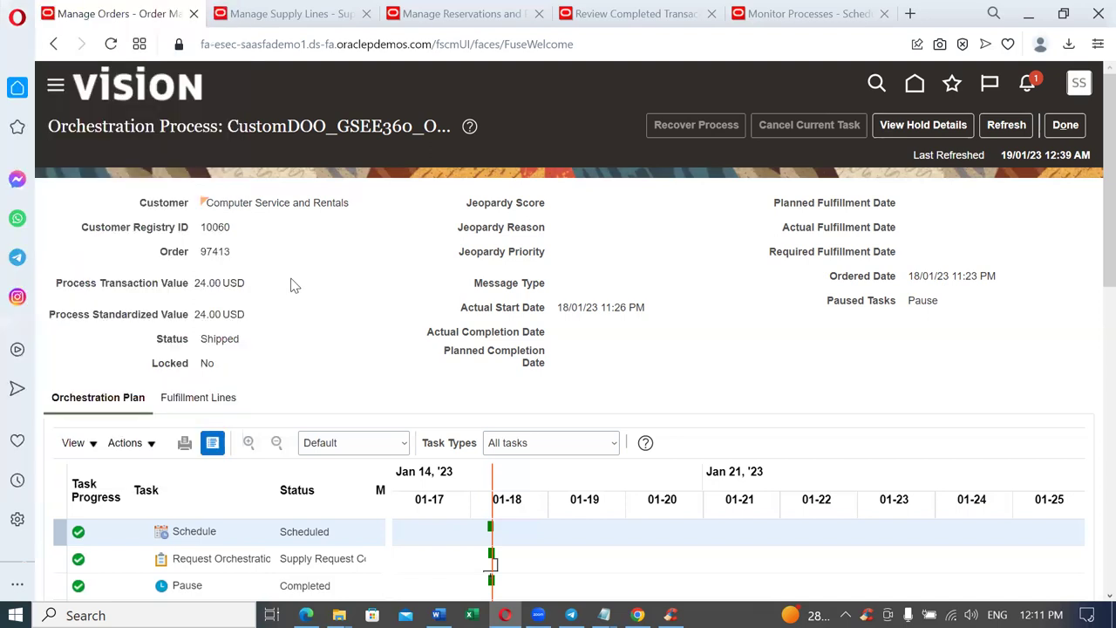
left_click(834, 13)
left_click(716, 296)
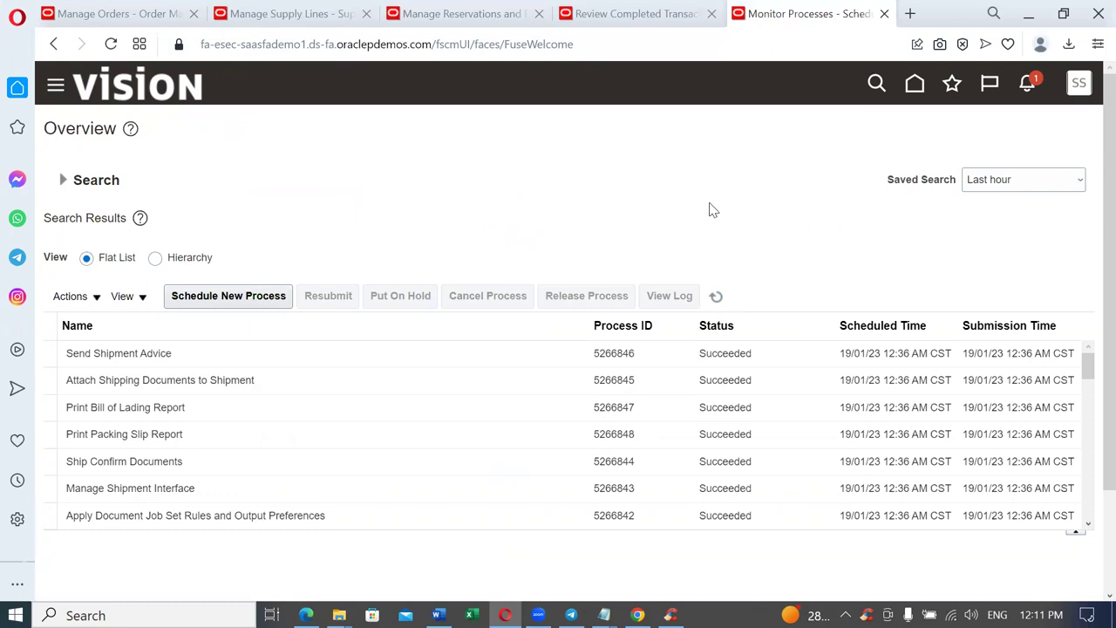
Step: Open the Manage ATP Rules page in Global Order Promising within Order Management
left_click(914, 88)
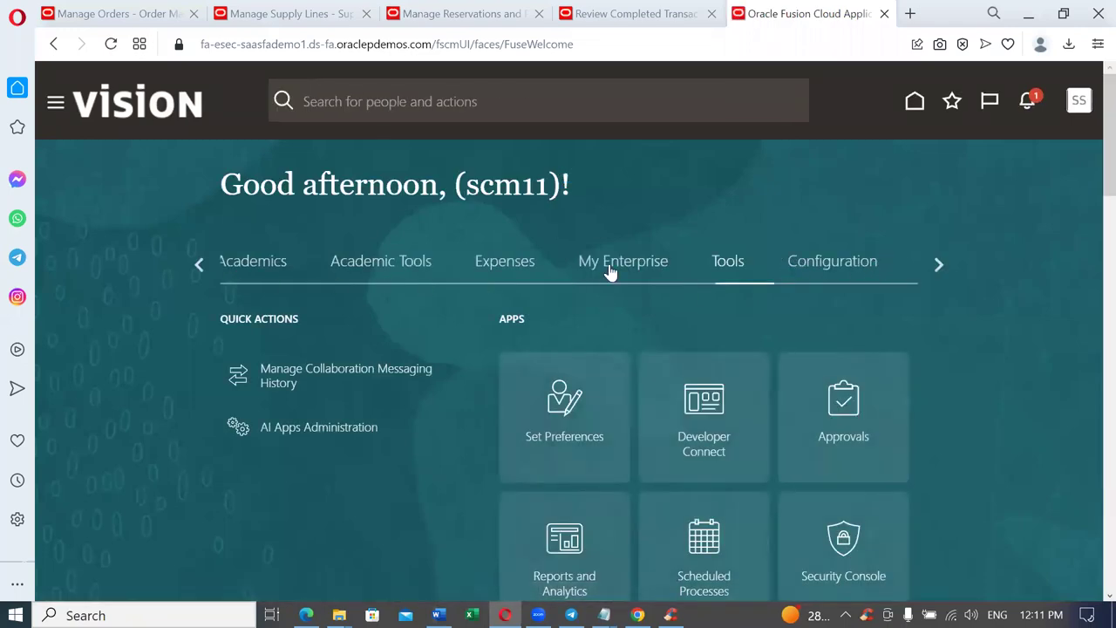
left_click(939, 266)
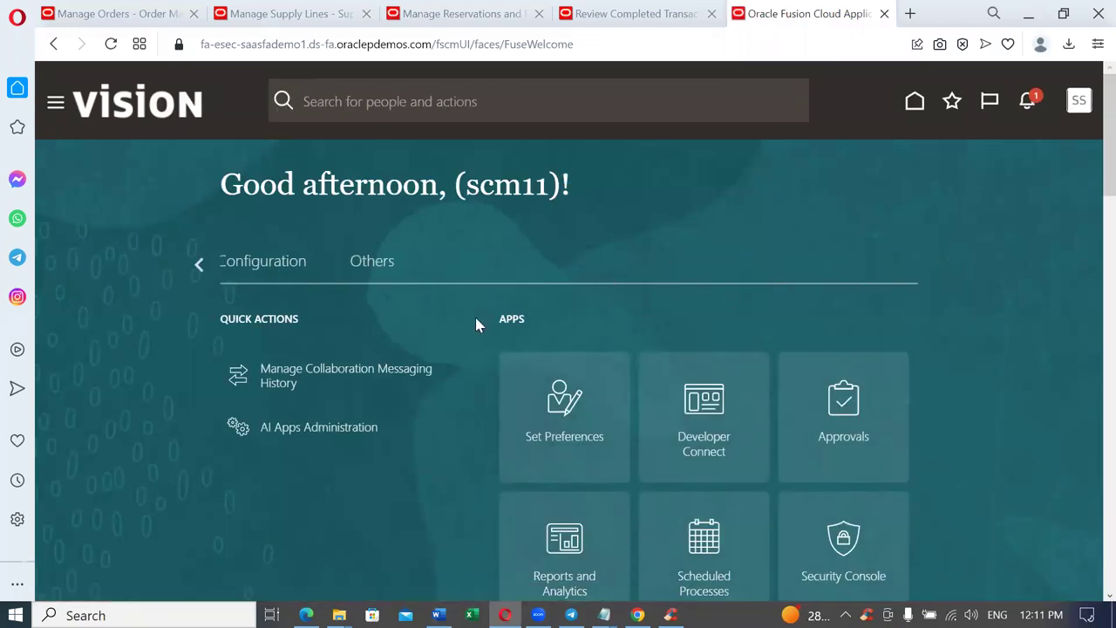
left_click(199, 269)
left_click(198, 269)
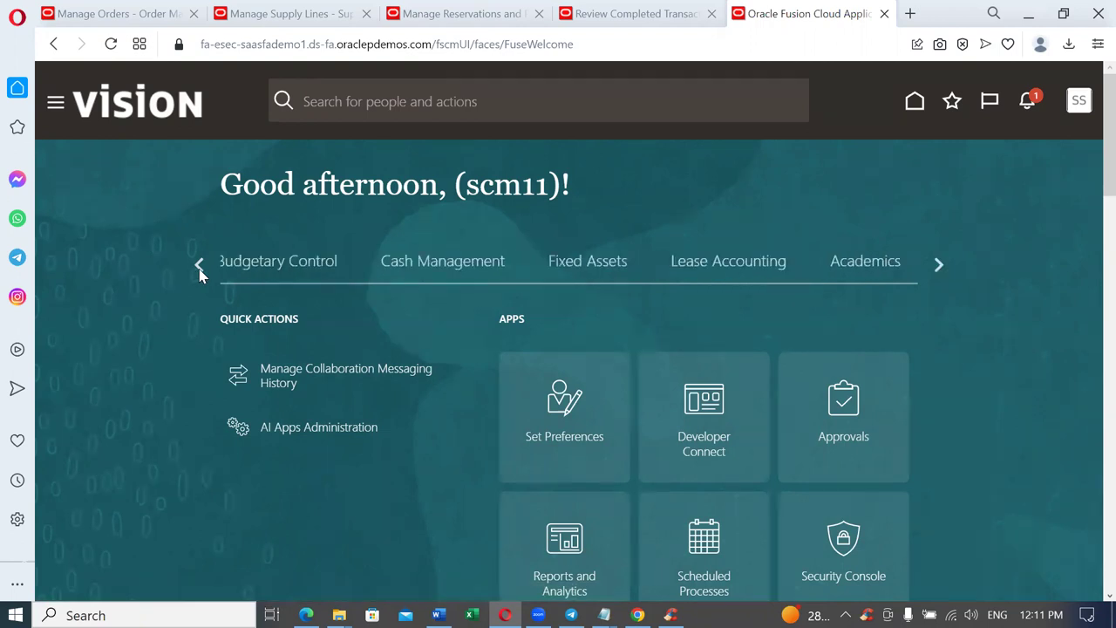
left_click(199, 268)
left_click(199, 268)
left_click(199, 269)
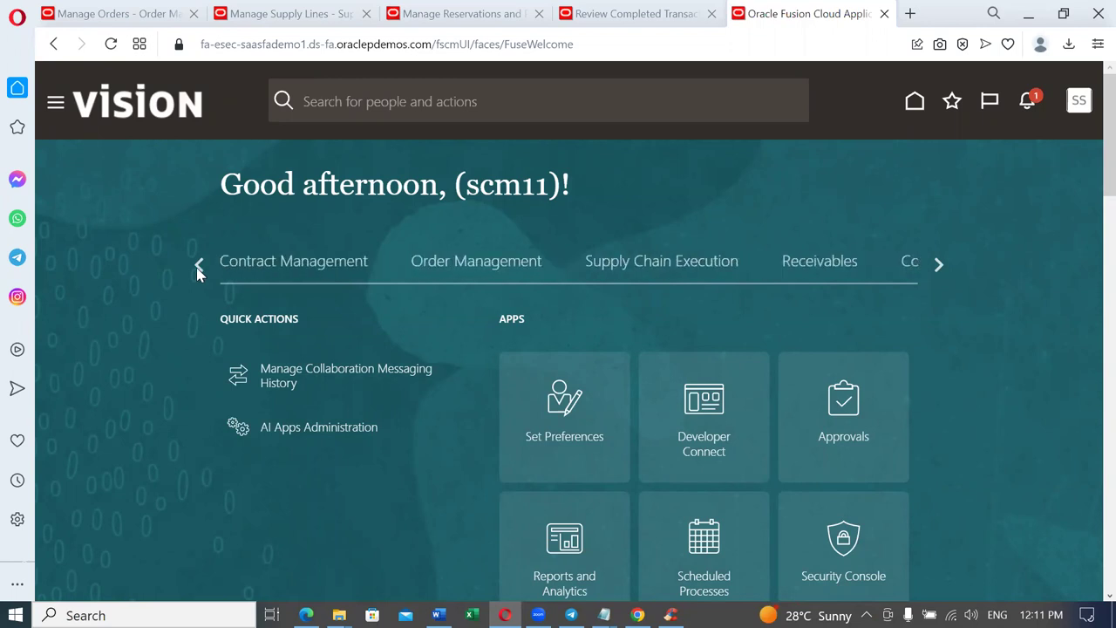
left_click(476, 264)
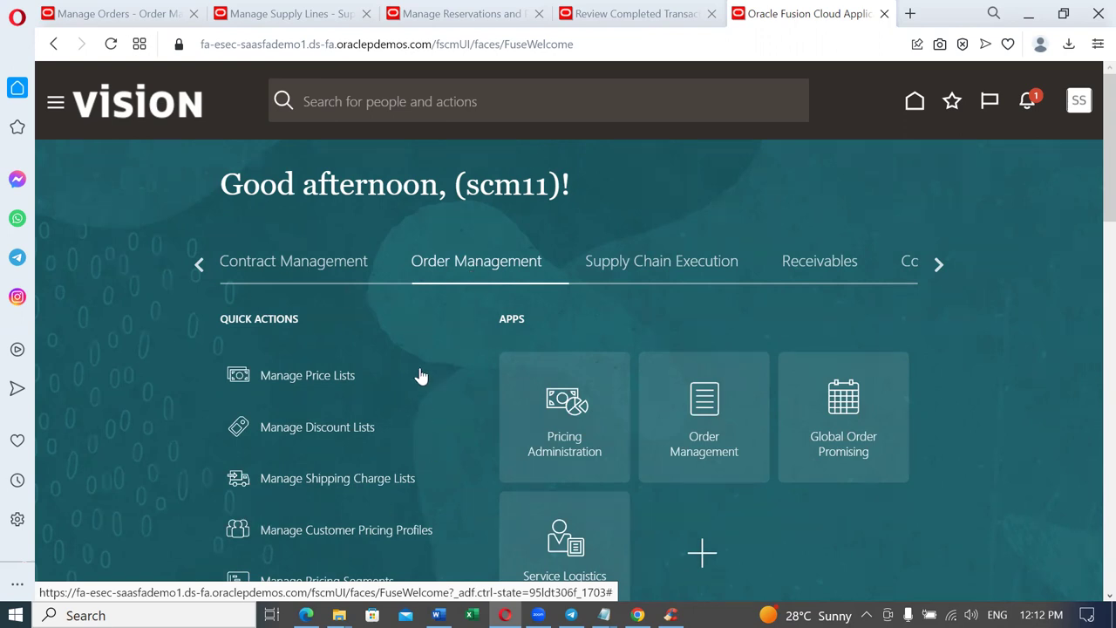
left_click(868, 449)
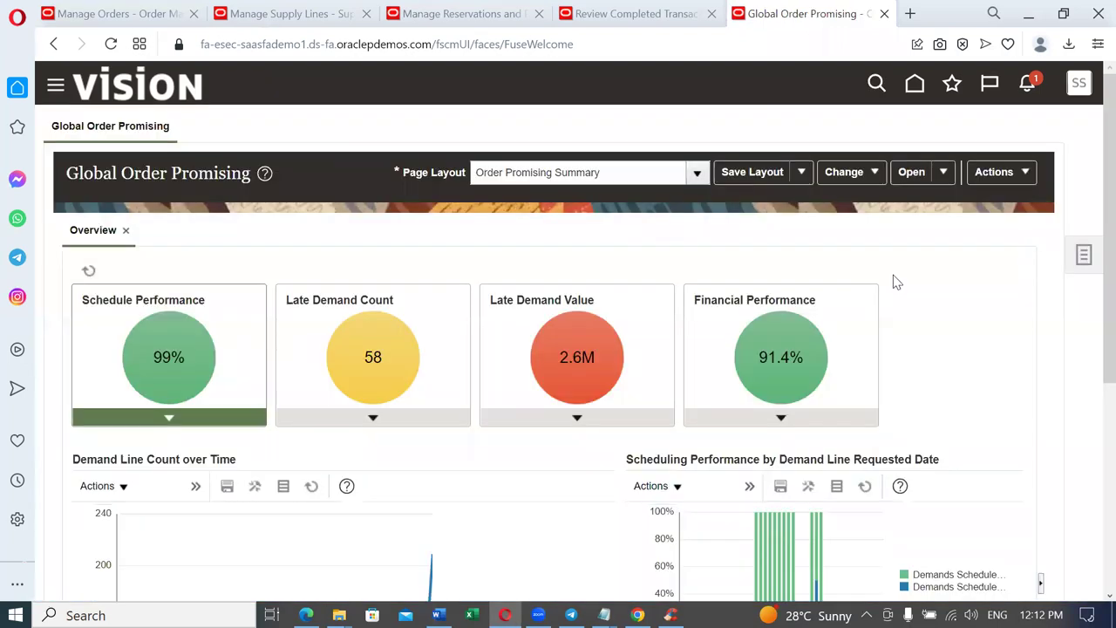
left_click(1047, 139)
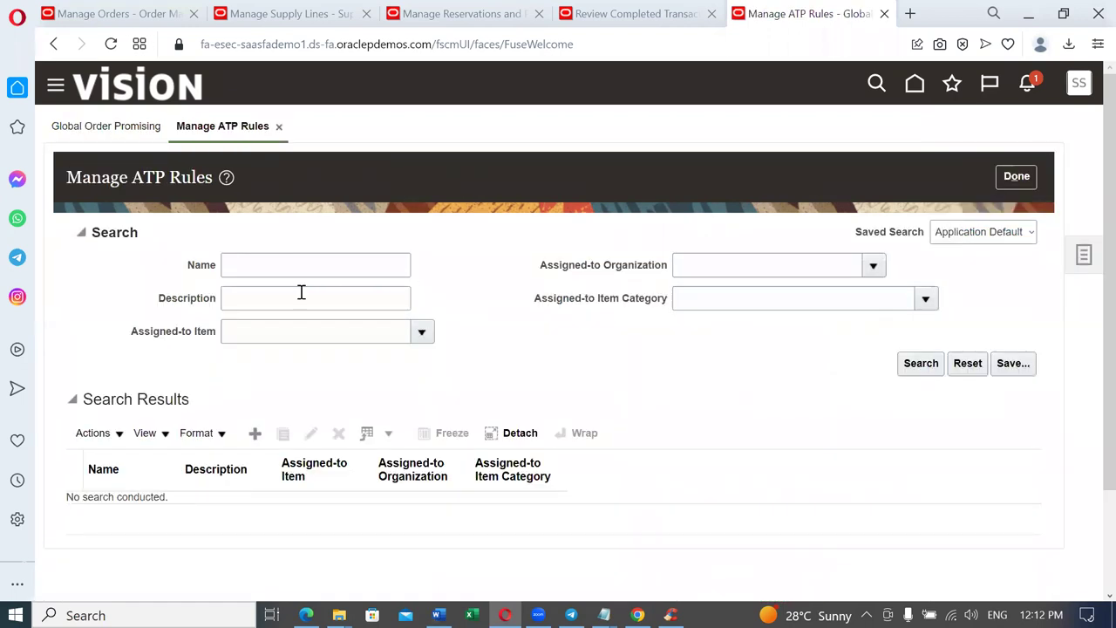
Step: Search the ATP rules for names starting with t02
left_click(270, 262)
type("t02")
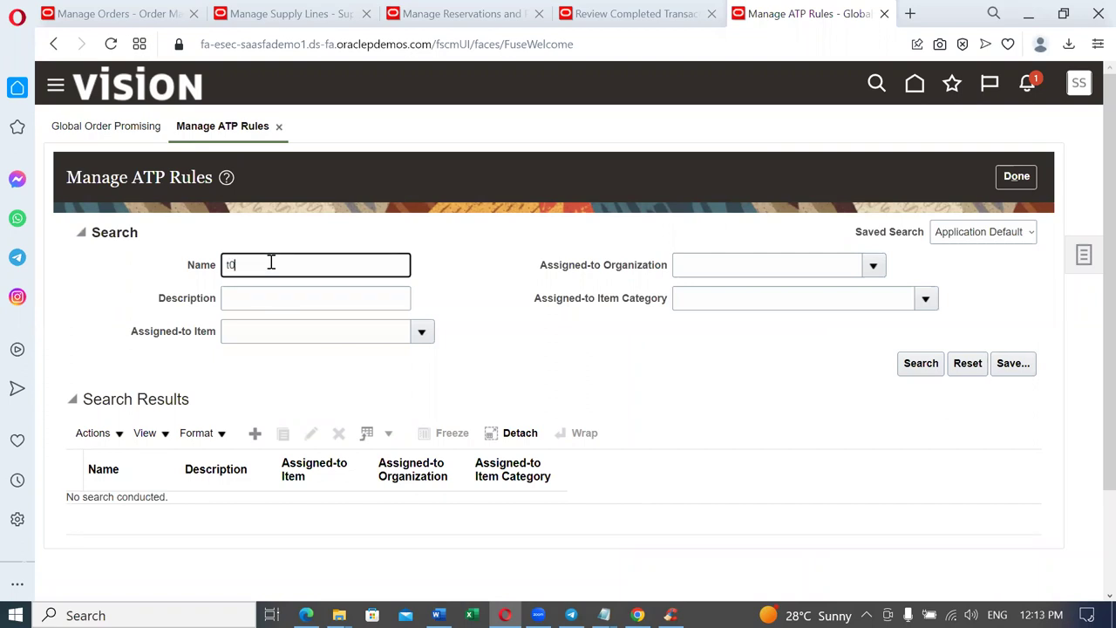
left_click(922, 364)
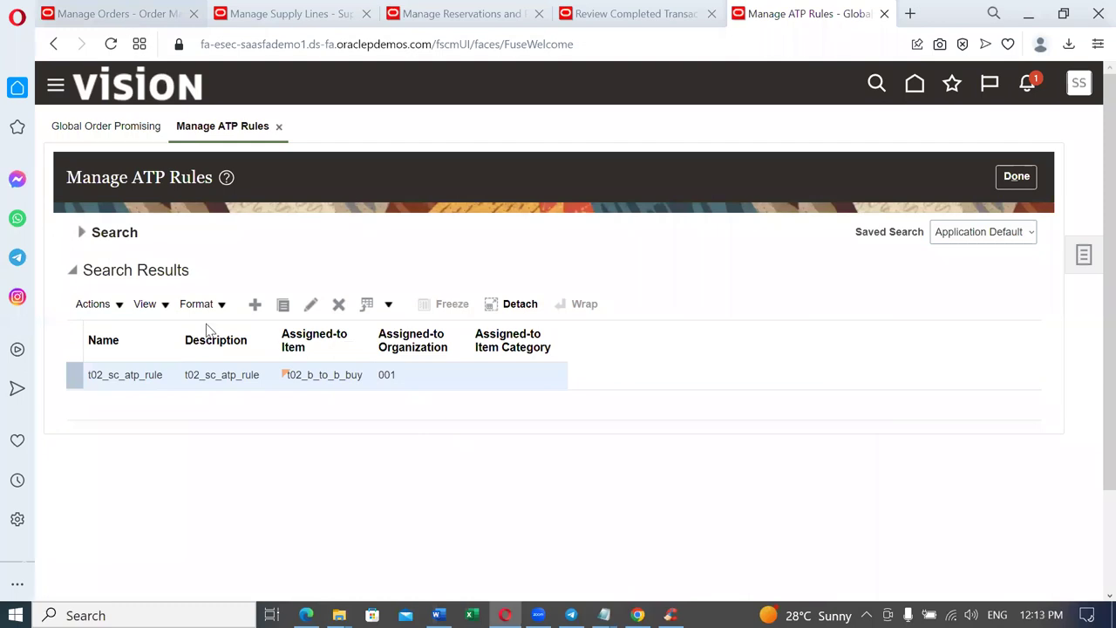
Step: Return to the sales order's orchestration process and examine the task statuses in its orchestration plan
left_click(127, 15)
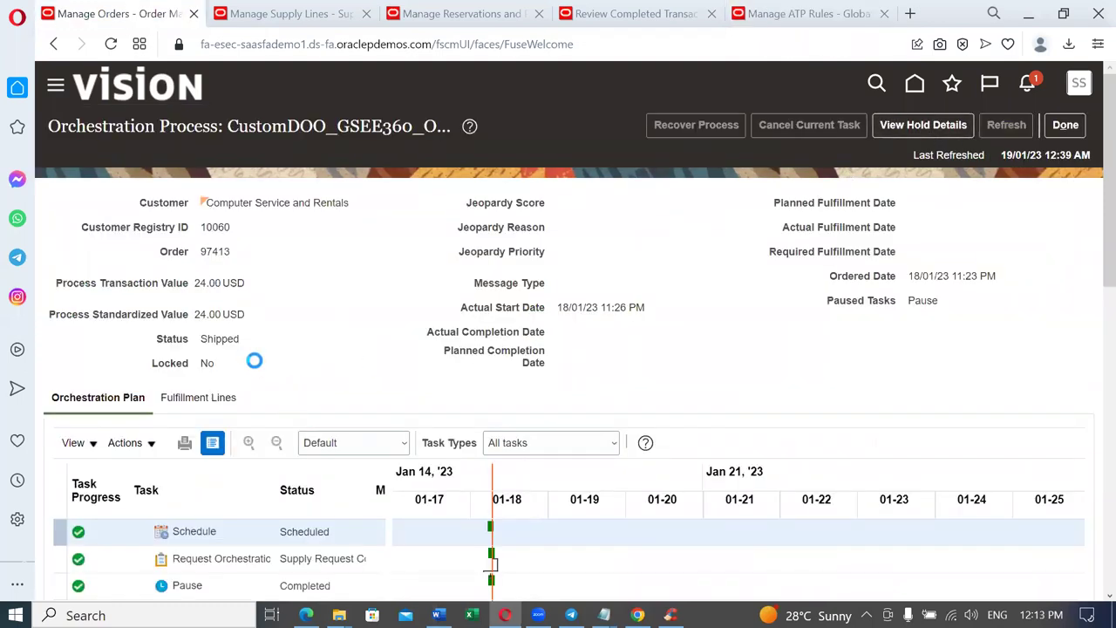
scroll(252, 362, "down", 3)
scroll(241, 532, "down", 1)
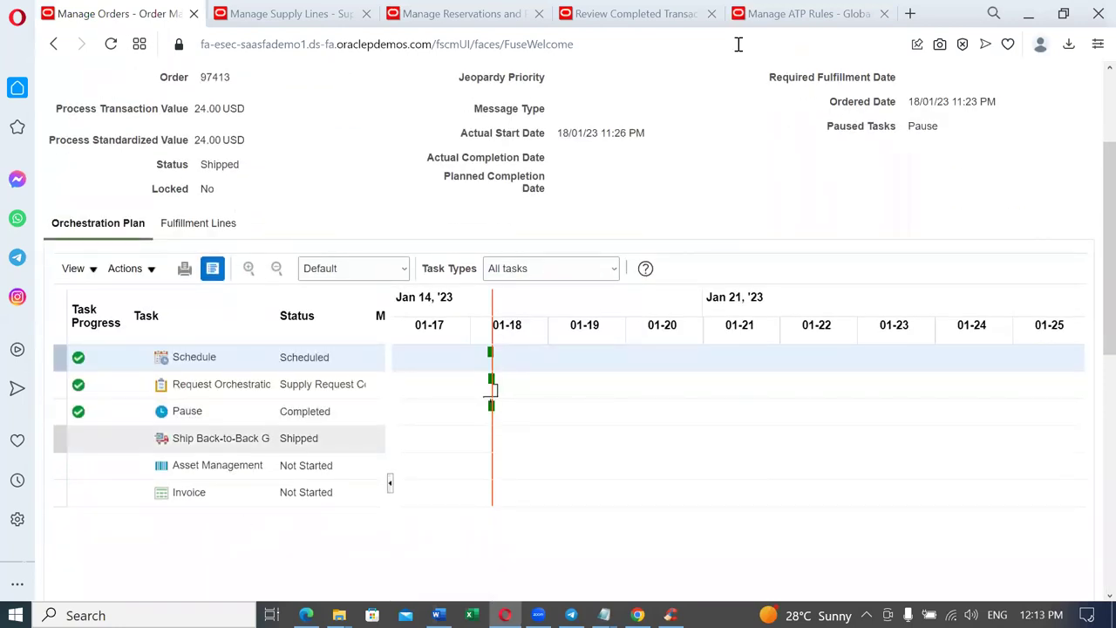
Step: Open the ATP rule t02_sc_atp_rule for editing and review its rule assignment, promising attributes and supply chain availability search attributes
left_click(802, 12)
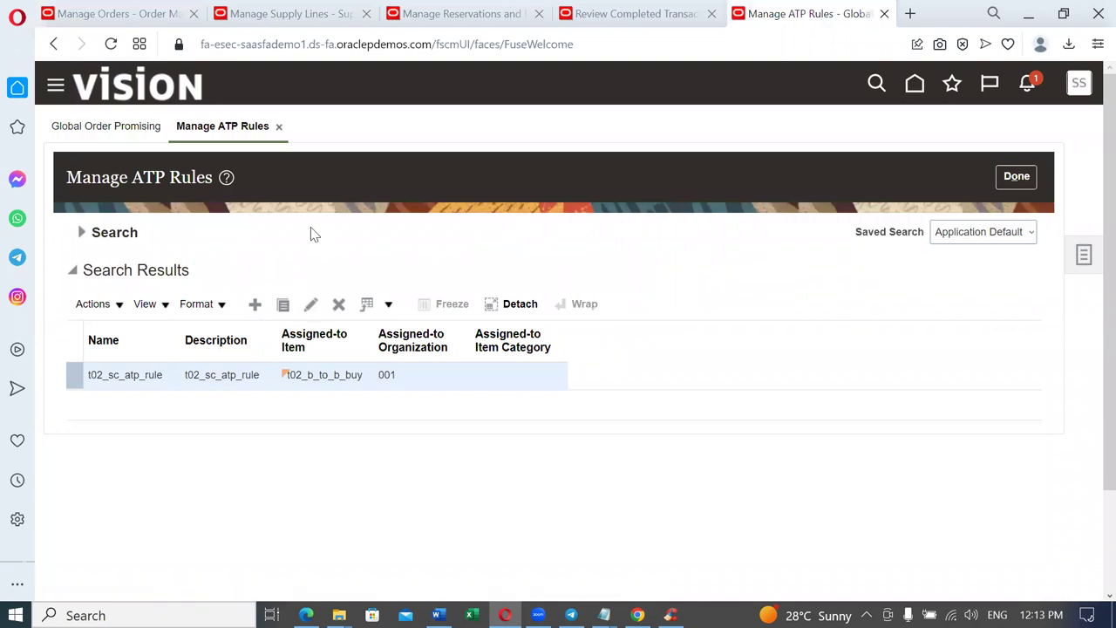
scroll(442, 340, "down", 2)
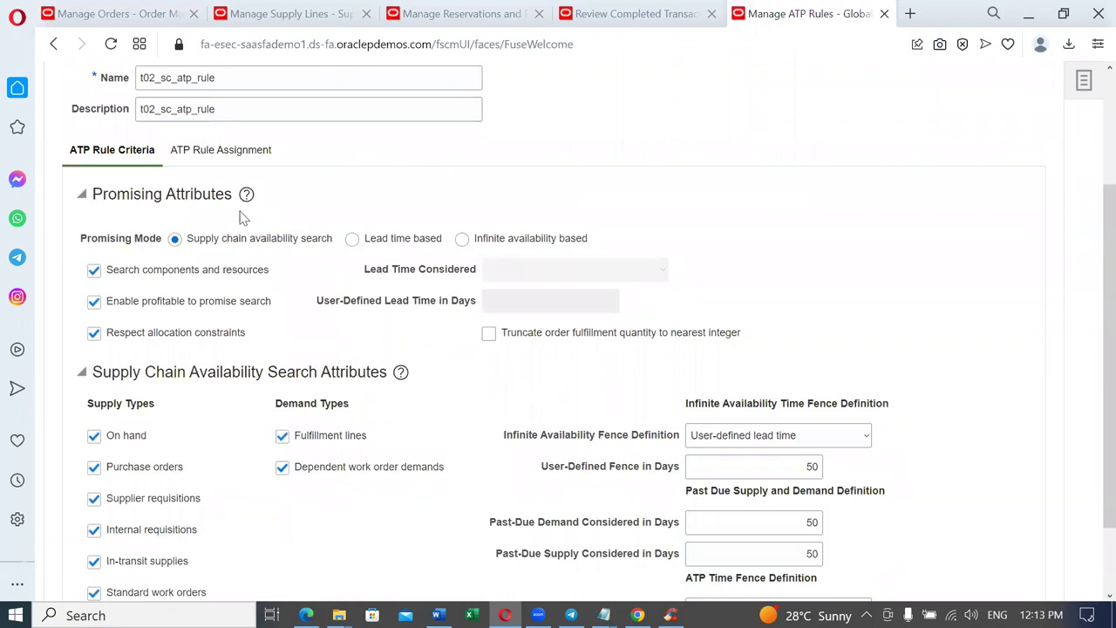
left_click(231, 155)
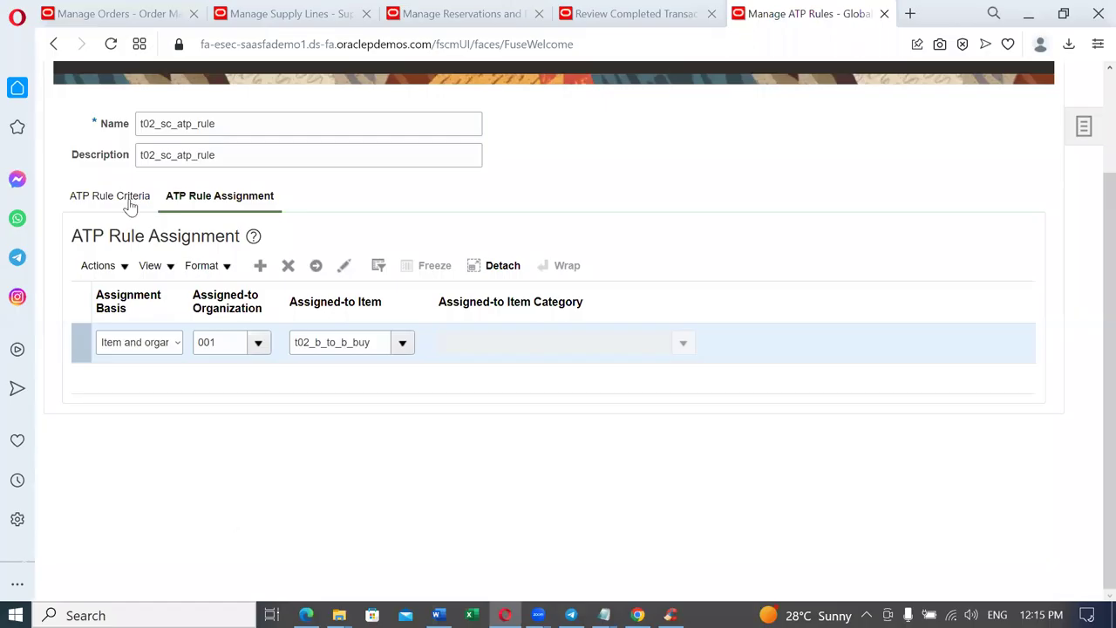
left_click(129, 200)
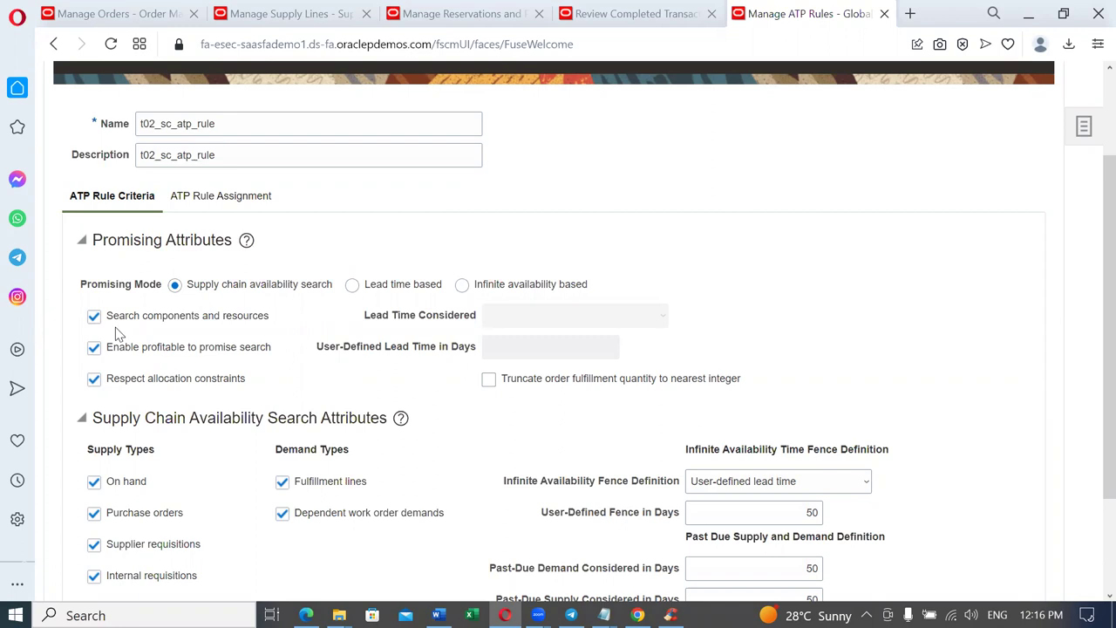
scroll(107, 556, "down", 2)
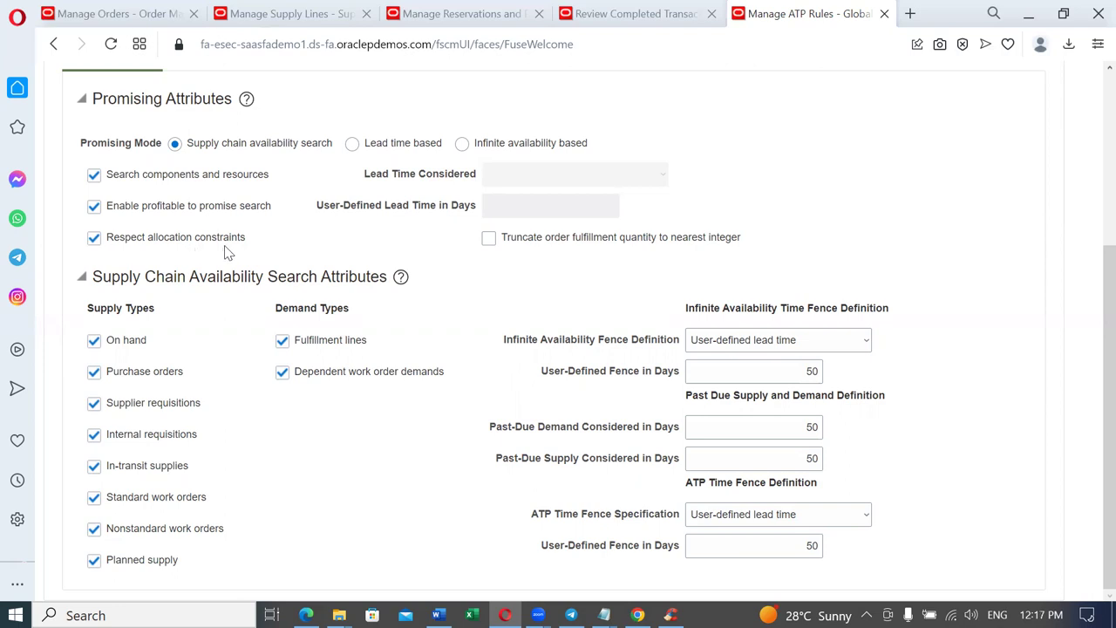
scroll(225, 253, "up", 2)
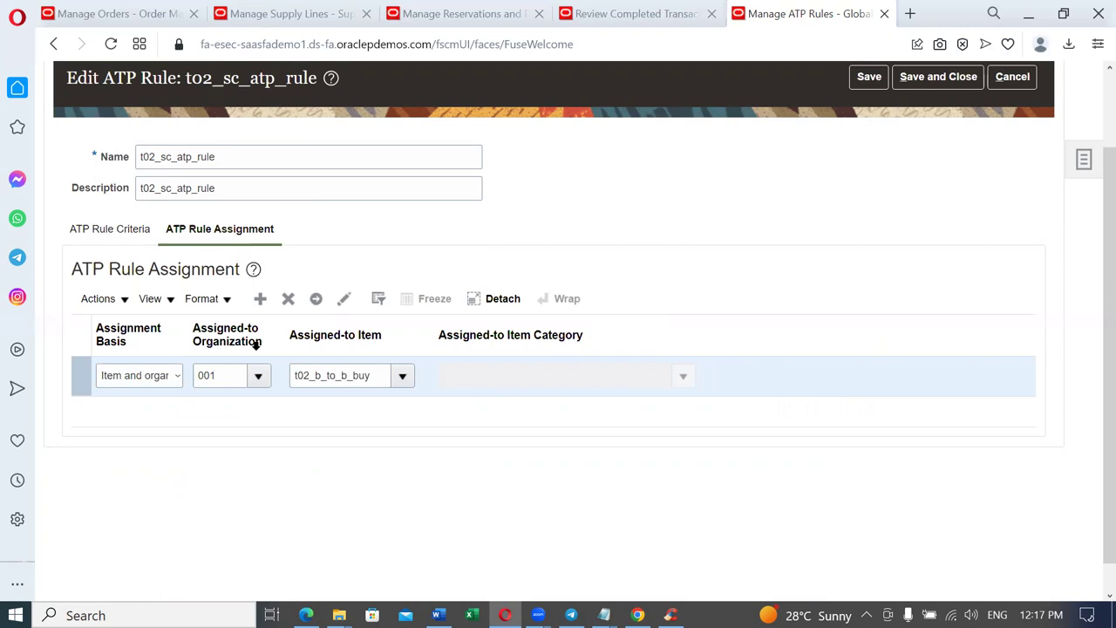
Step: Add an assignment to the ATP rule with the basis Item and organization and the organization 001
left_click(260, 299)
left_click(171, 377)
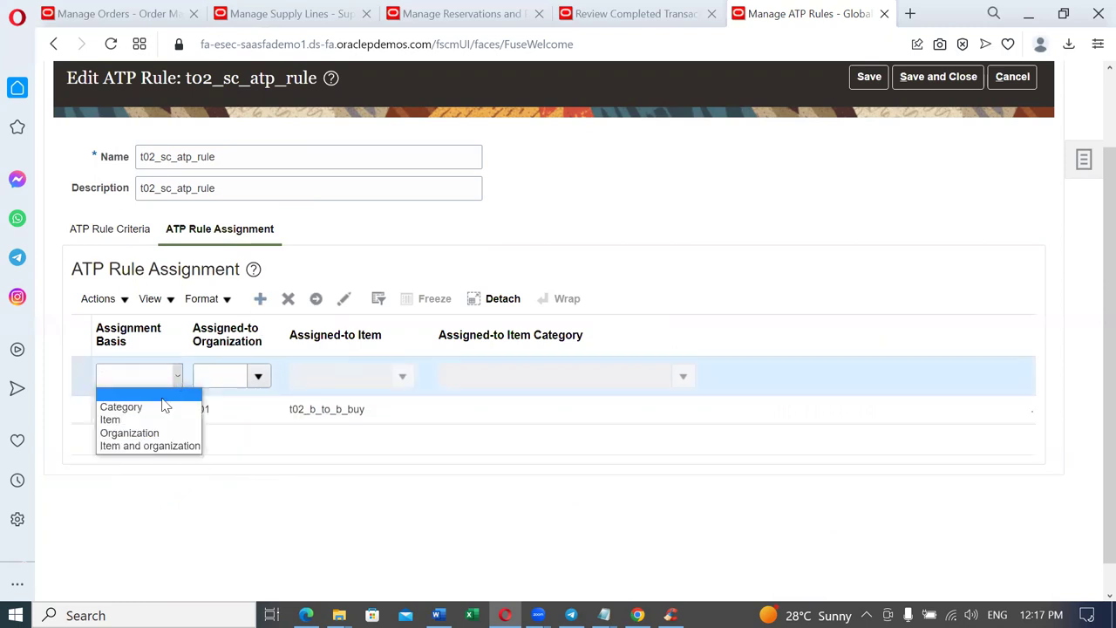
left_click(157, 446)
left_click(229, 380)
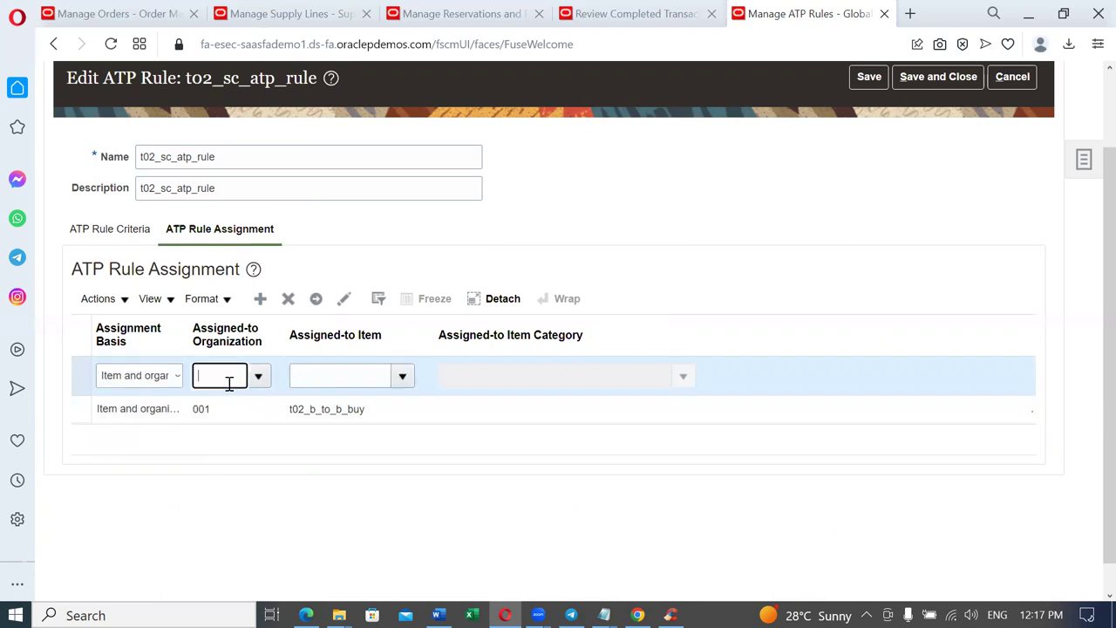
type("001")
key("Tab")
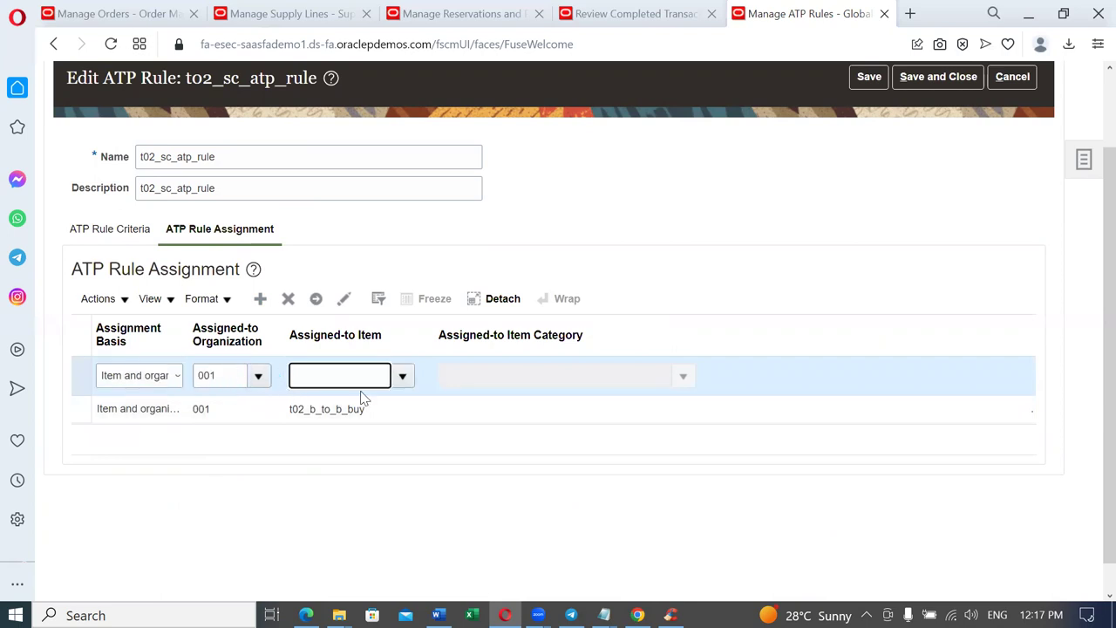
Step: Search for items starting with t0202 and assign t0202_back_to_back_transfer to the new organization 001 row
type("t0202")
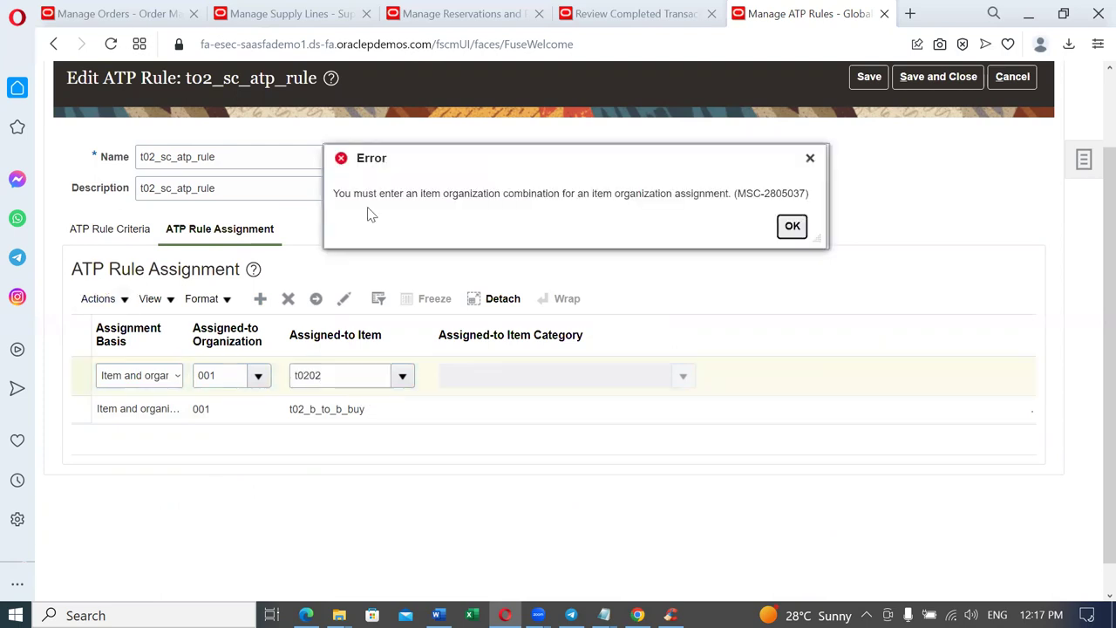
left_click(792, 228)
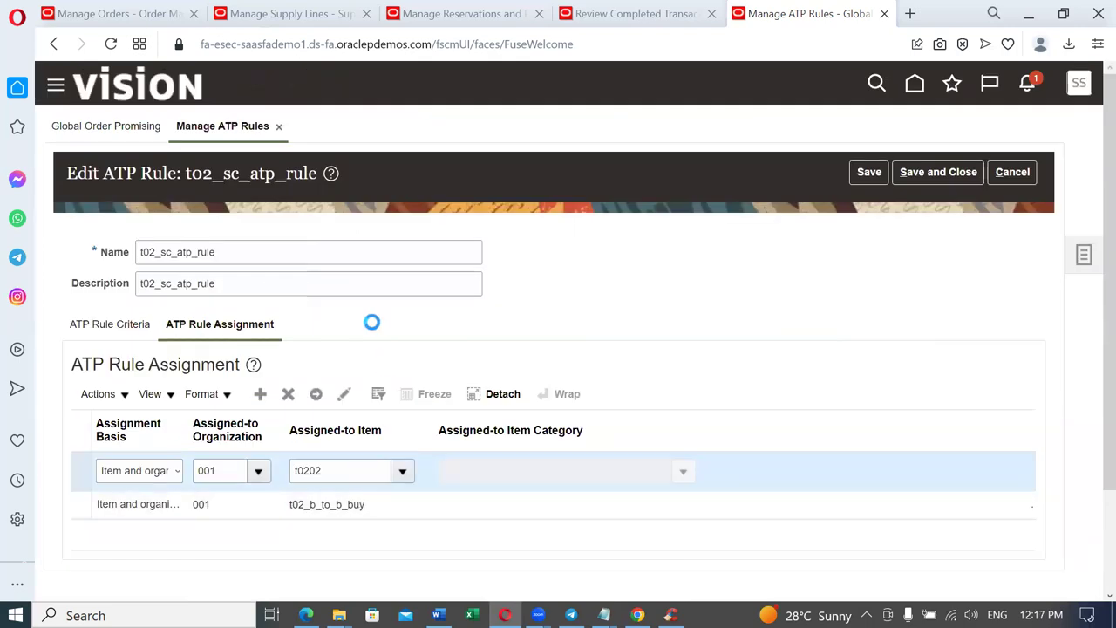
left_click(313, 445)
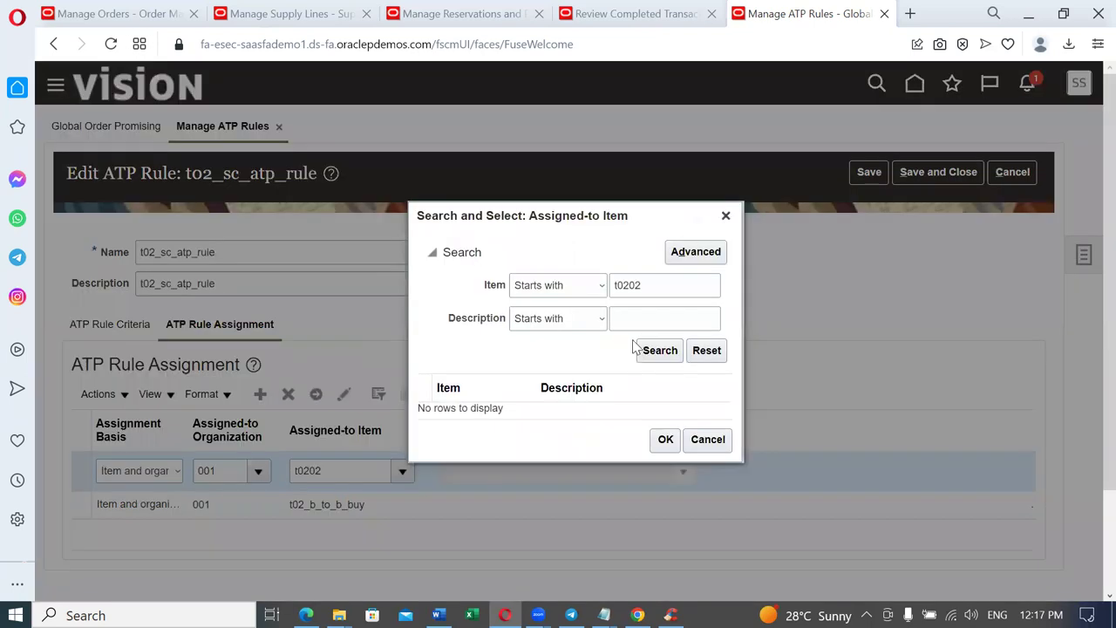
left_click(669, 353)
left_click(636, 408)
left_click(666, 449)
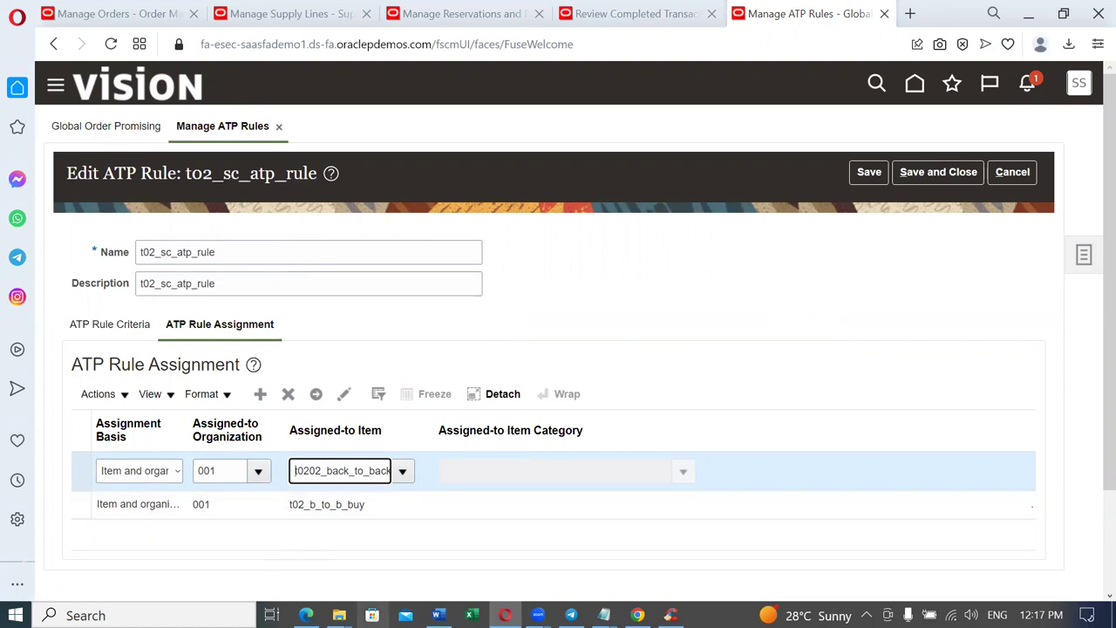
mouse_move(464, 525)
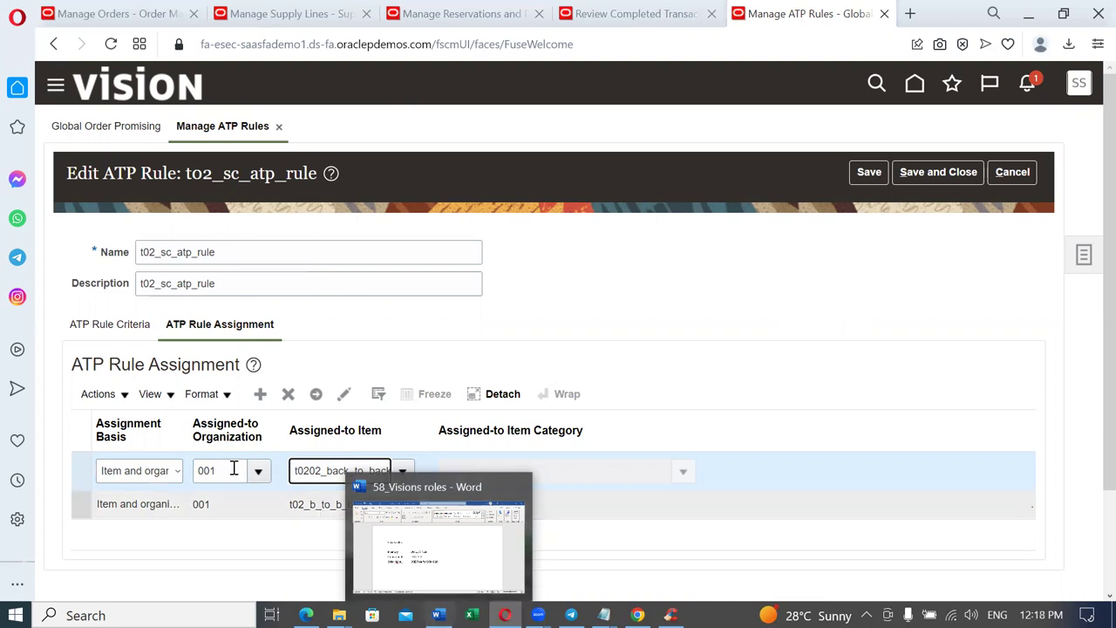
left_click(583, 310)
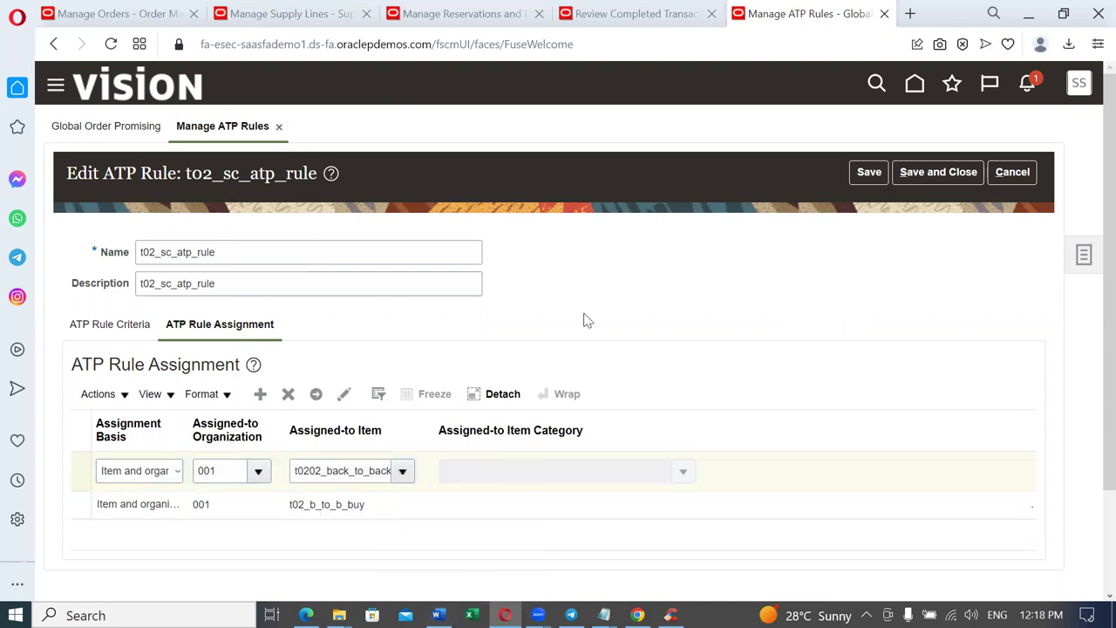
Step: Add another assignment to the ATP rule with the basis Item and organization and the organization 002
left_click(260, 395)
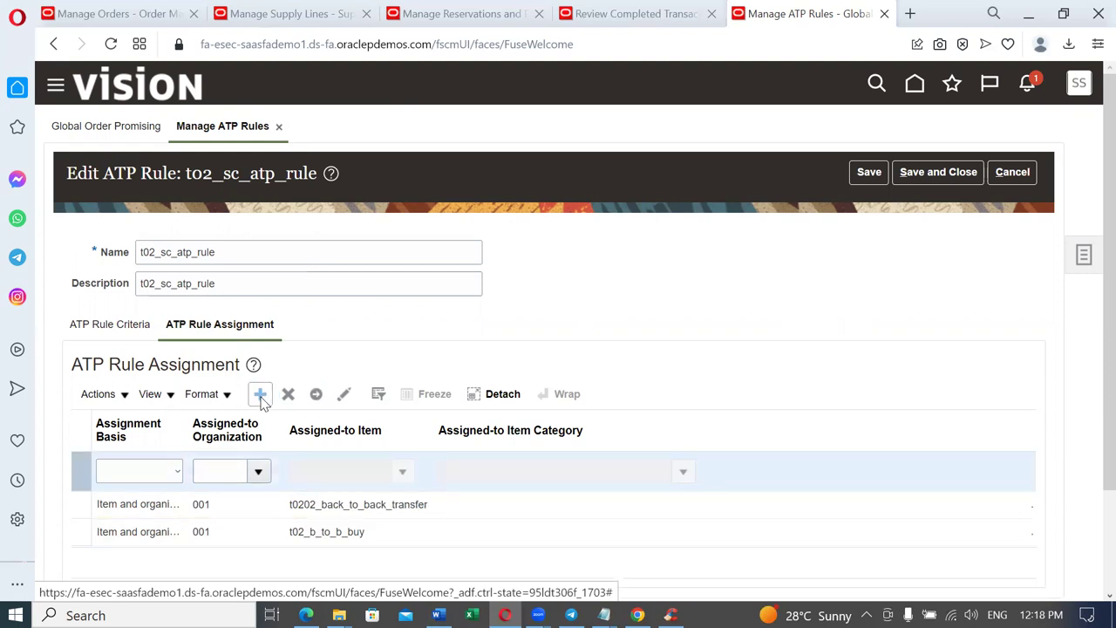
left_click(124, 478)
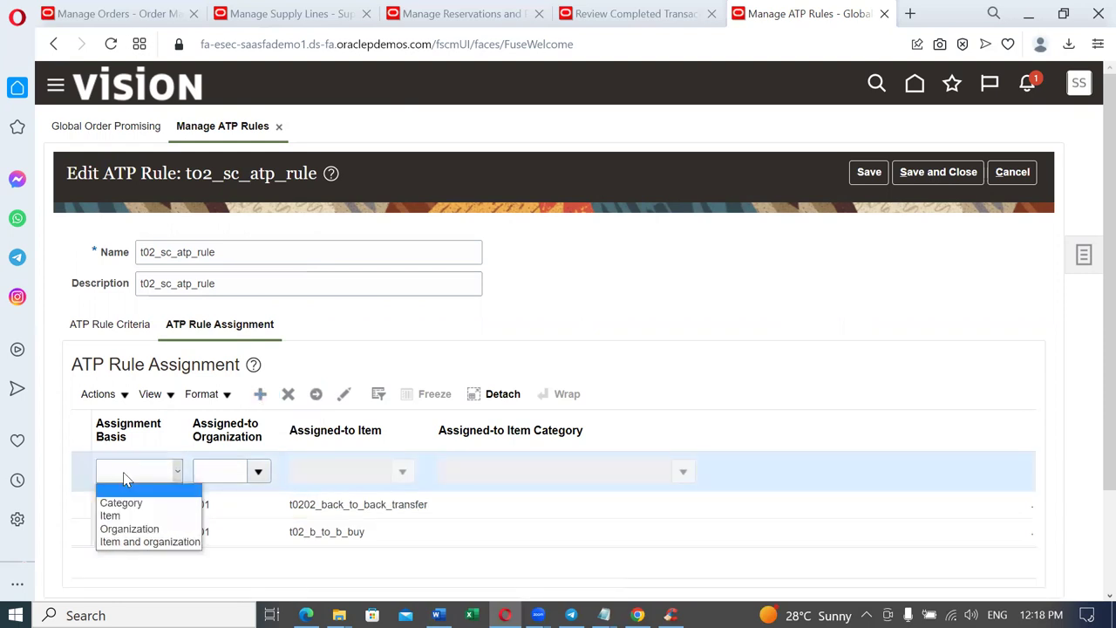
left_click(126, 539)
left_click(220, 471)
type("002")
key("Tab")
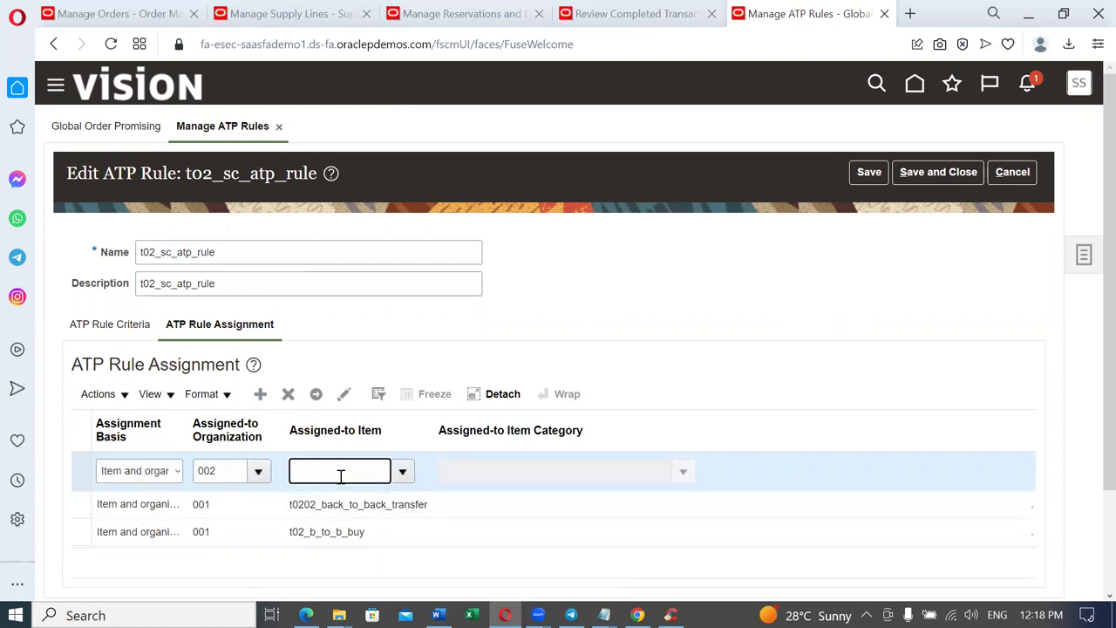
Step: Search for items starting with t0202 and assign t0202_back_to_back_transfer to the organization 002 row
type("t0202")
key("Tab")
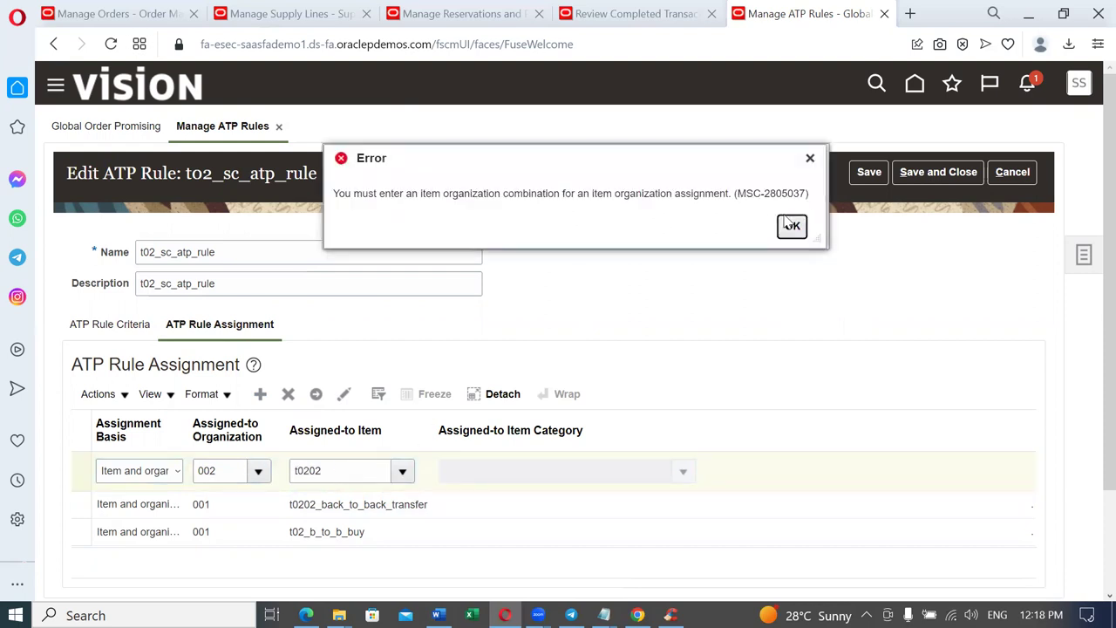
left_click(790, 225)
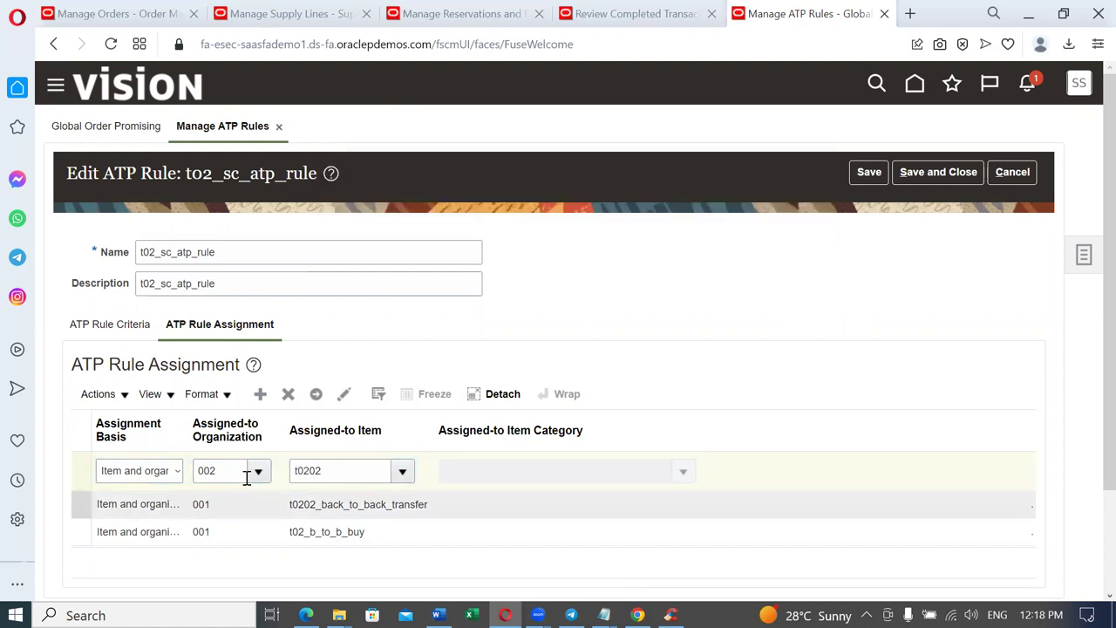
left_click(403, 472)
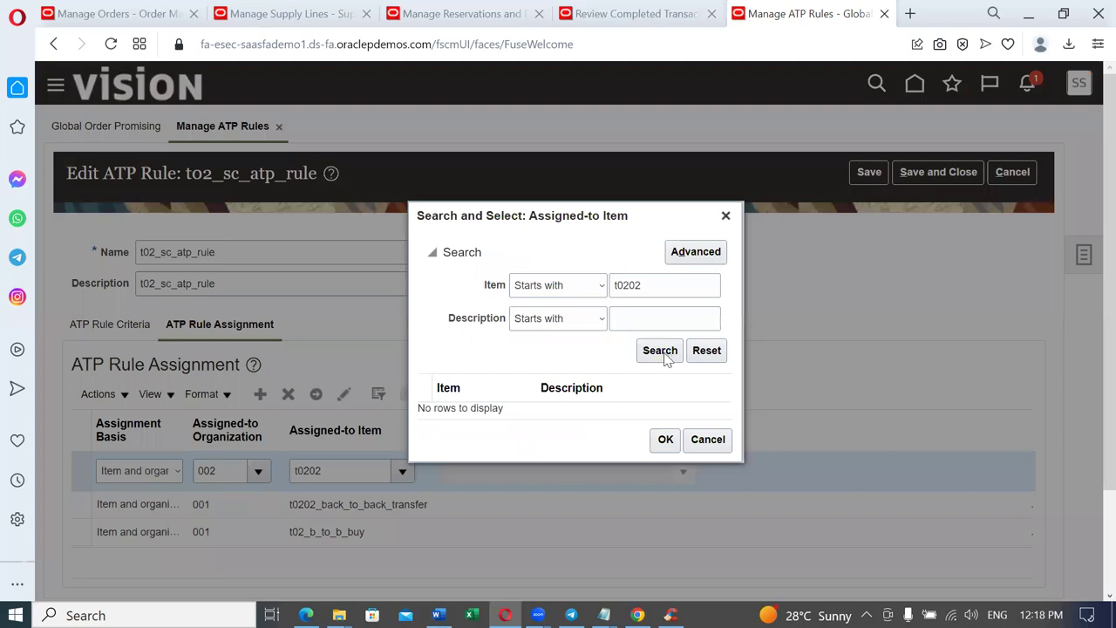
left_click(665, 356)
left_click(665, 448)
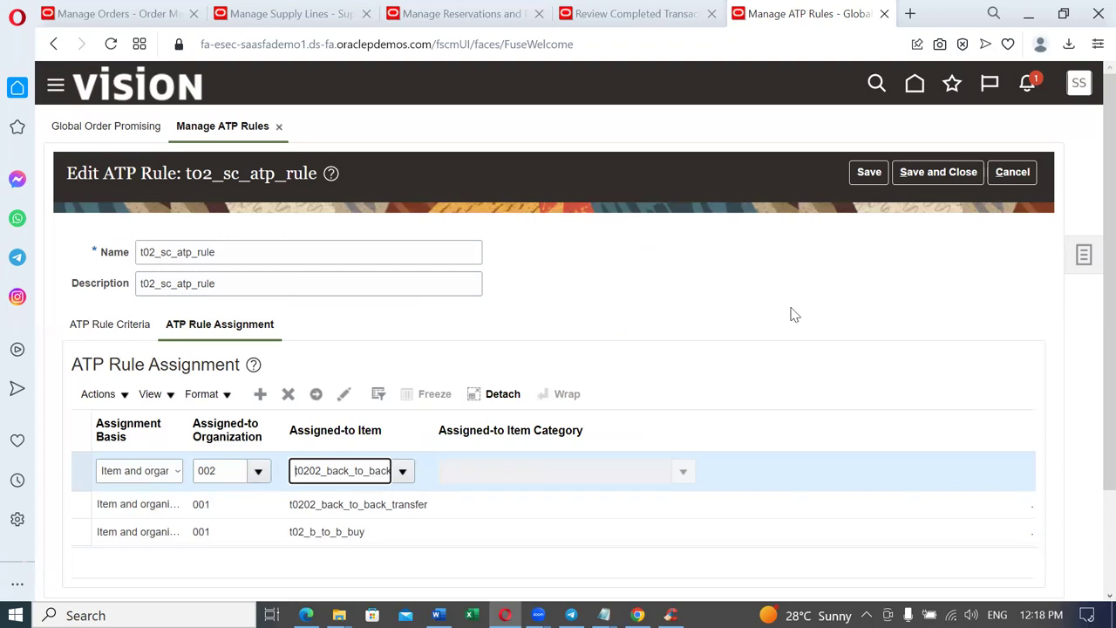
Step: Check the assignment rows of the ATP rule, then save and close it
scroll(794, 314, "down", 3)
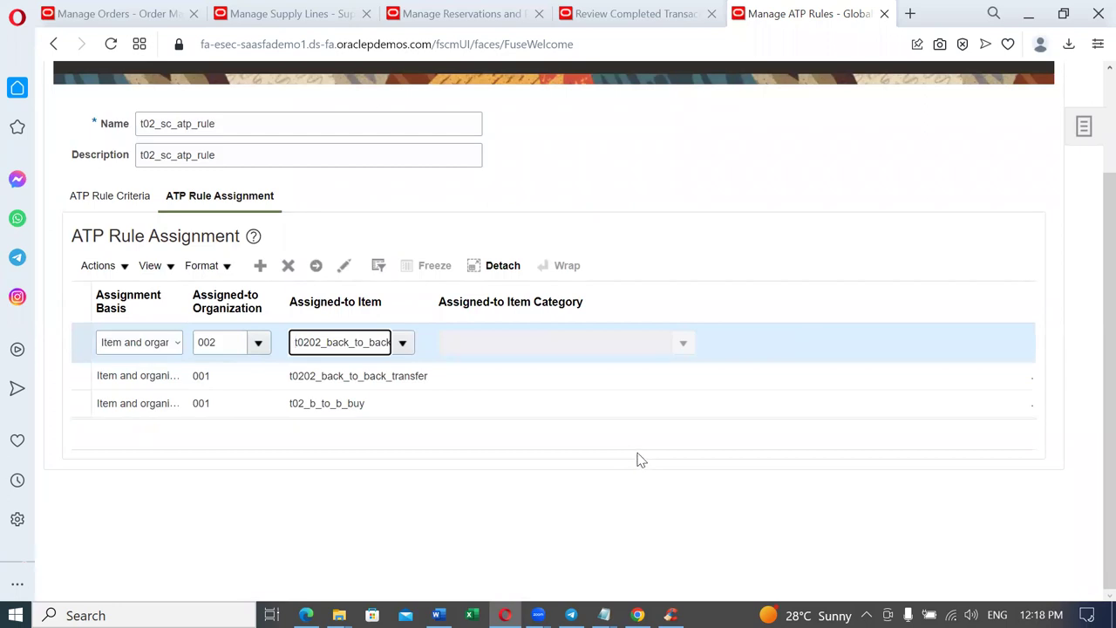
scroll(637, 460, "up", 3)
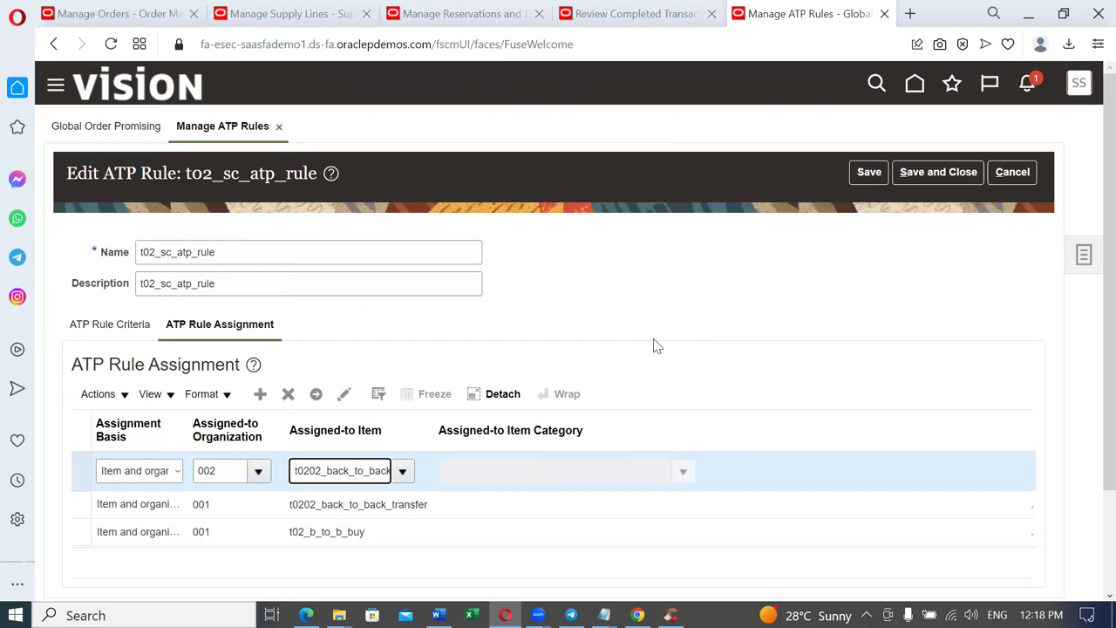
left_click(942, 183)
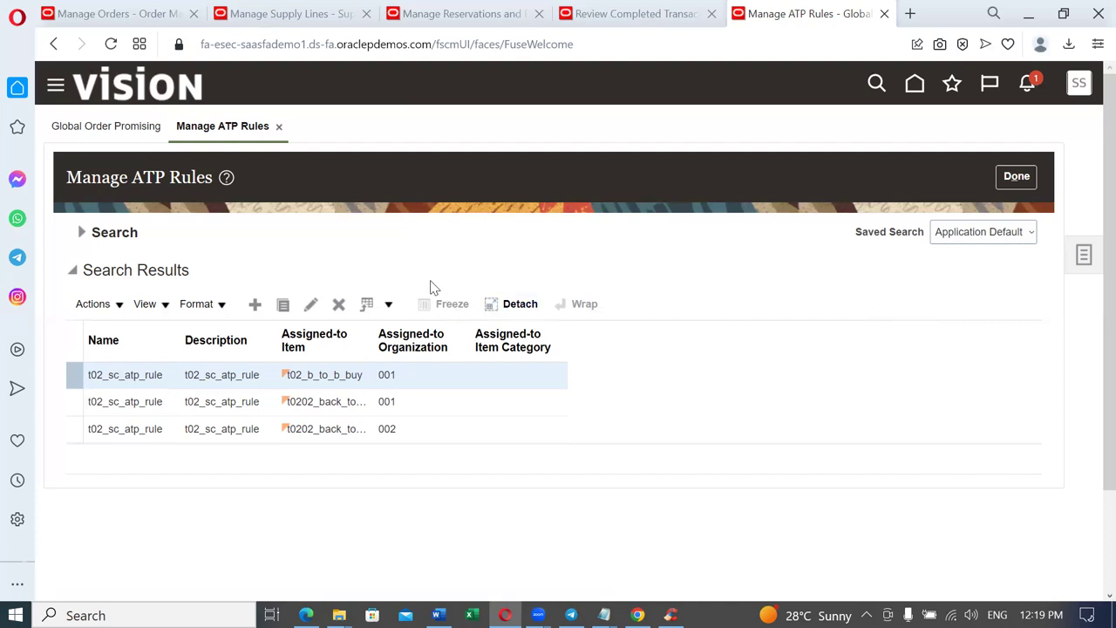
Step: Leave the ATP rules and open the Manage Sourcing Rules page in Global Order Promising
left_click(1016, 179)
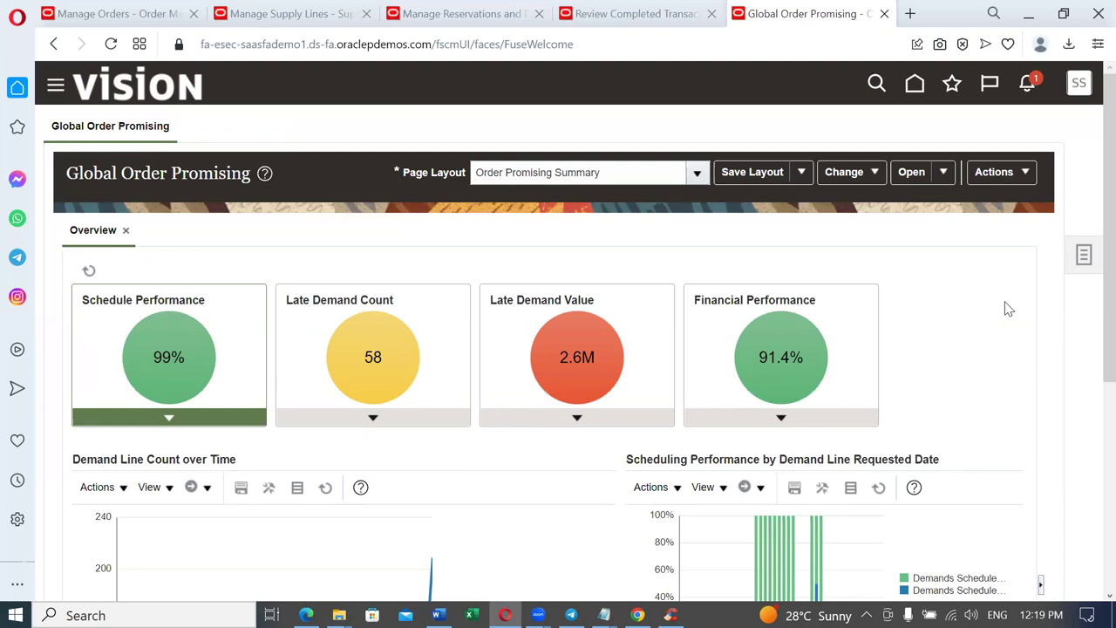
left_click(1083, 267)
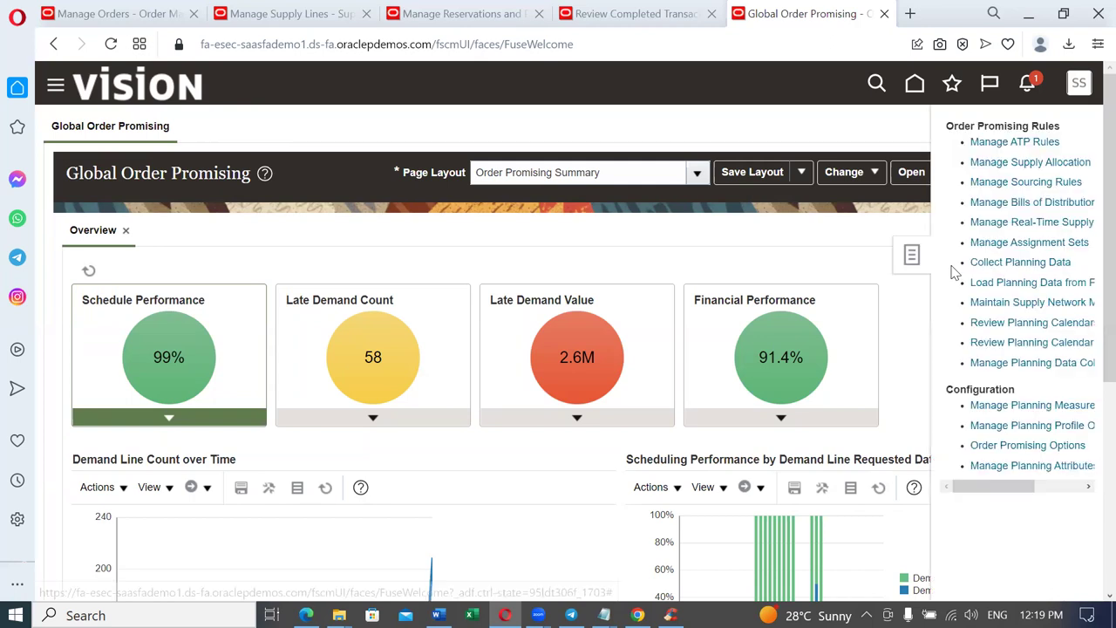
left_click(1032, 182)
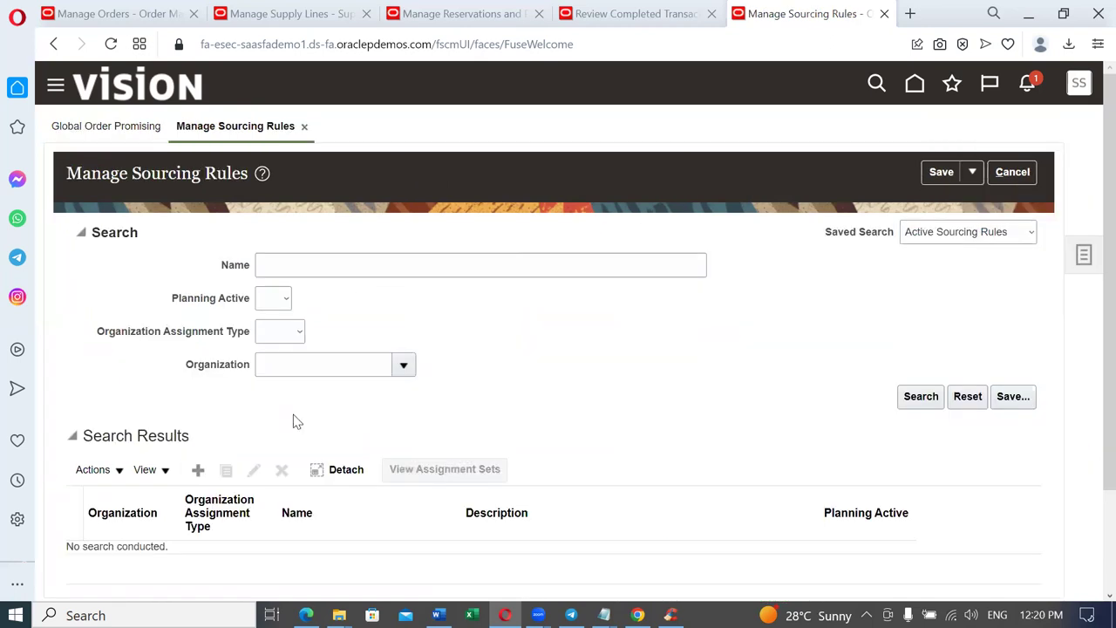
Step: Start a new sourcing rule with t02_transfer_from_002_to_001 as both its name and its description
left_click(198, 470)
left_click(319, 241)
type("t02")
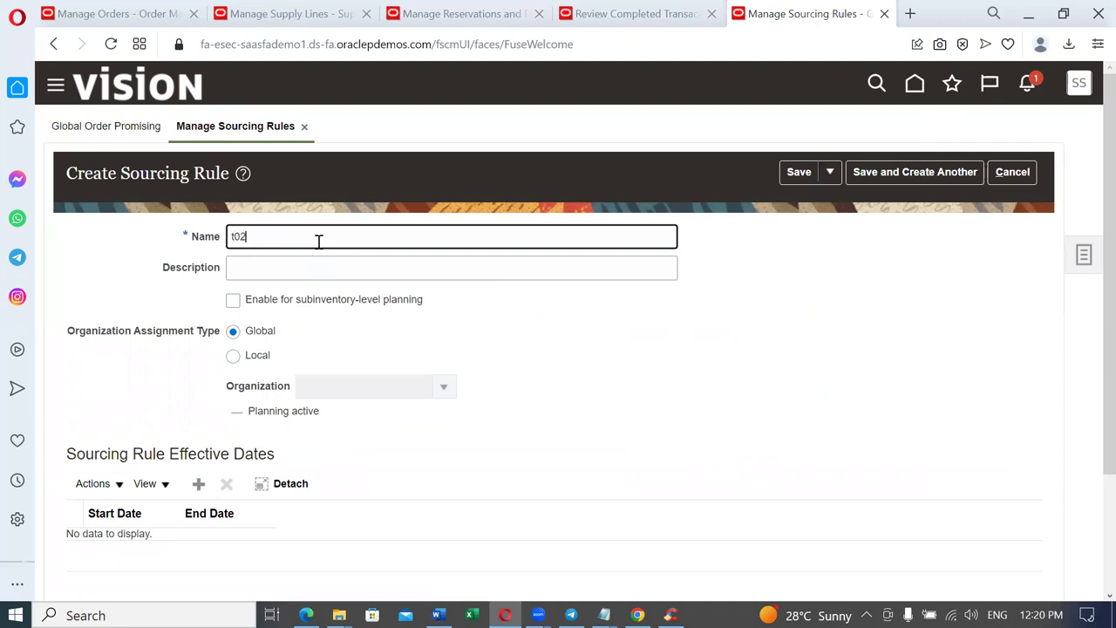
type("_transfer_from_002_to_001")
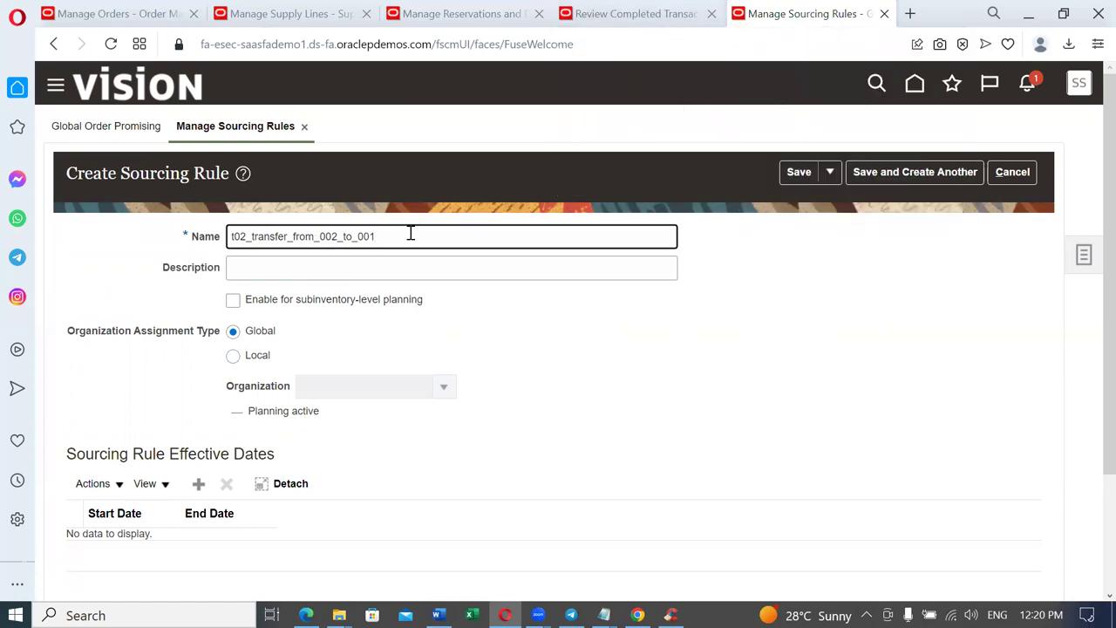
key("ctrl+a")
key("ctrl+c")
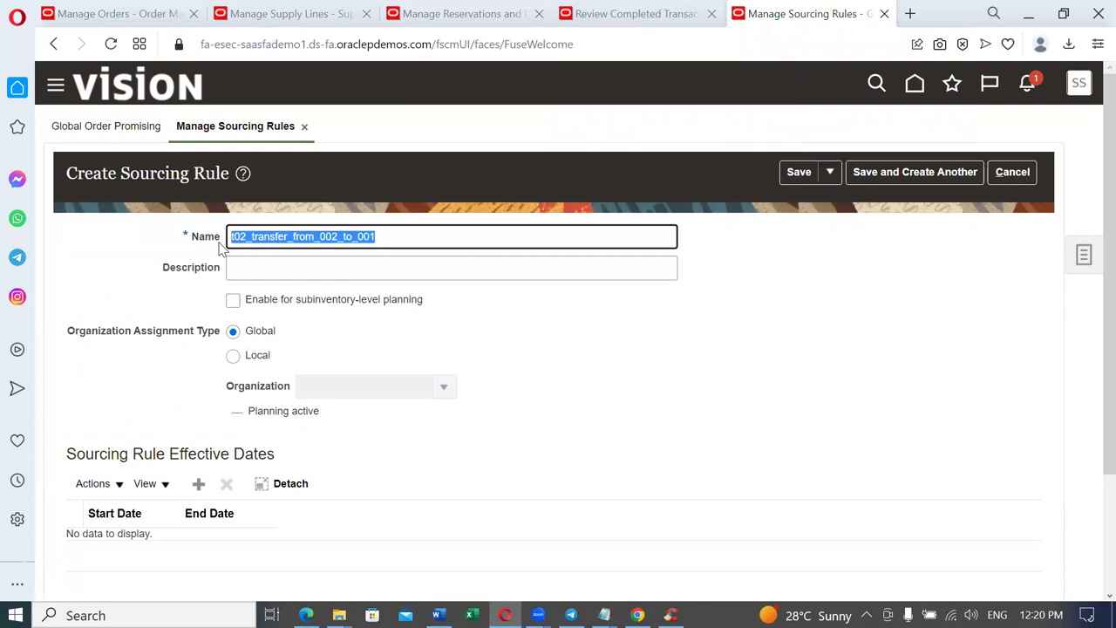
left_click(293, 272)
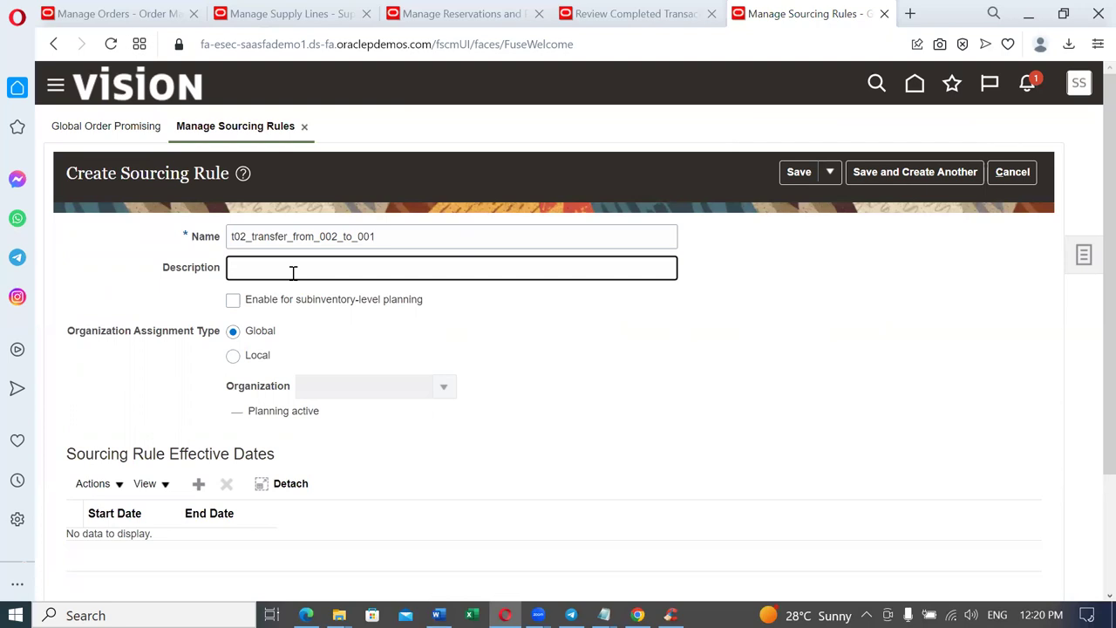
key("ctrl+v")
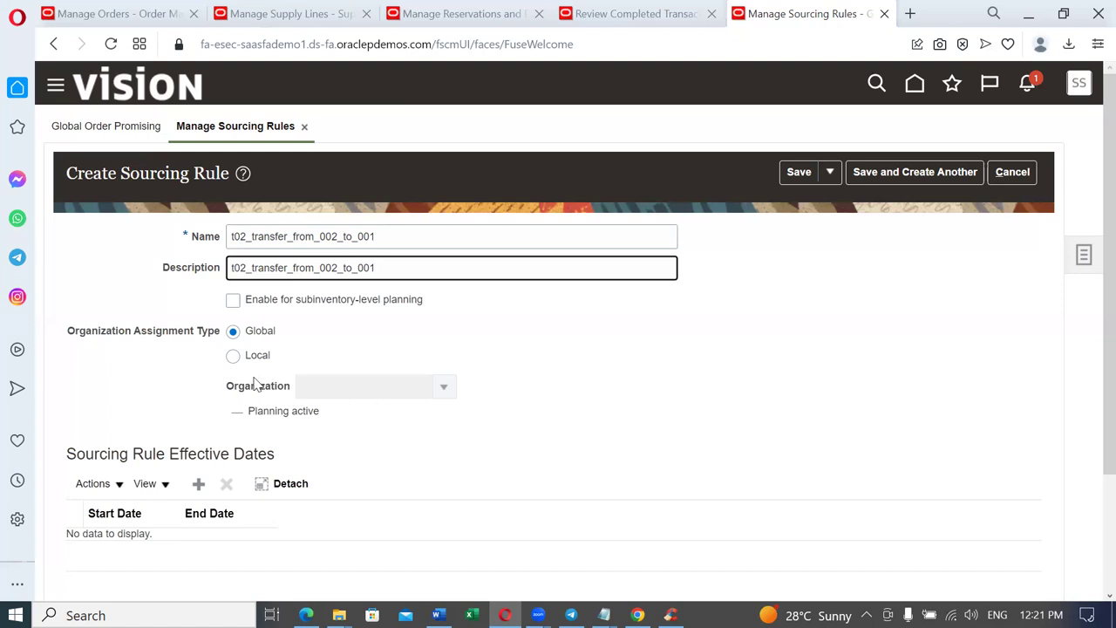
Step: Make the sourcing rule local to organization 001 and add an effective date row starting 19/01/23
left_click(233, 355)
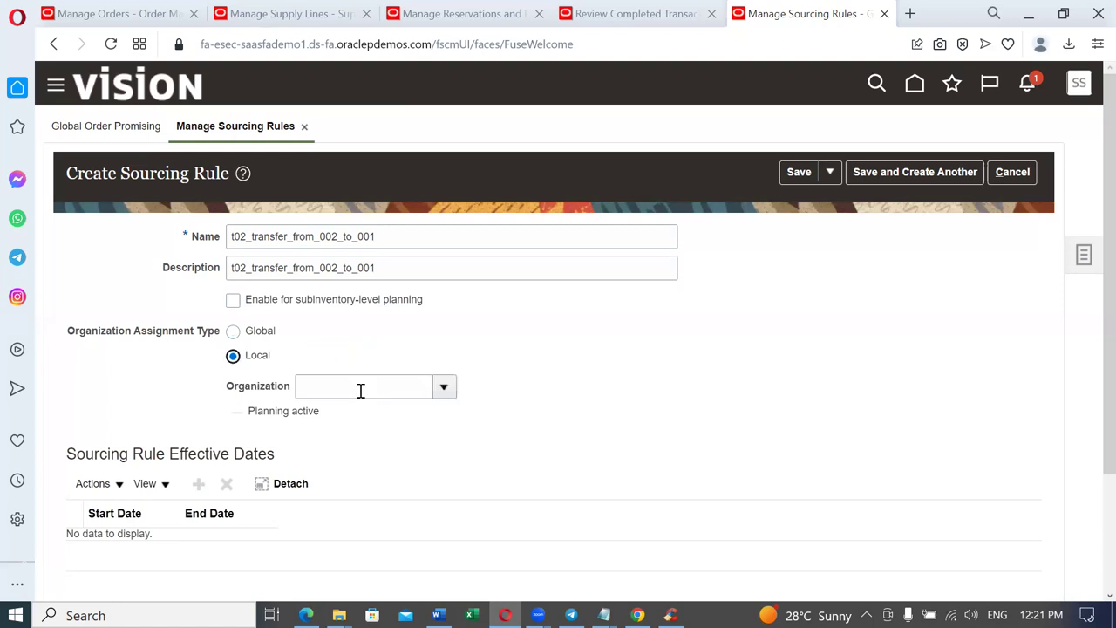
left_click(366, 386)
type("001")
key("Tab")
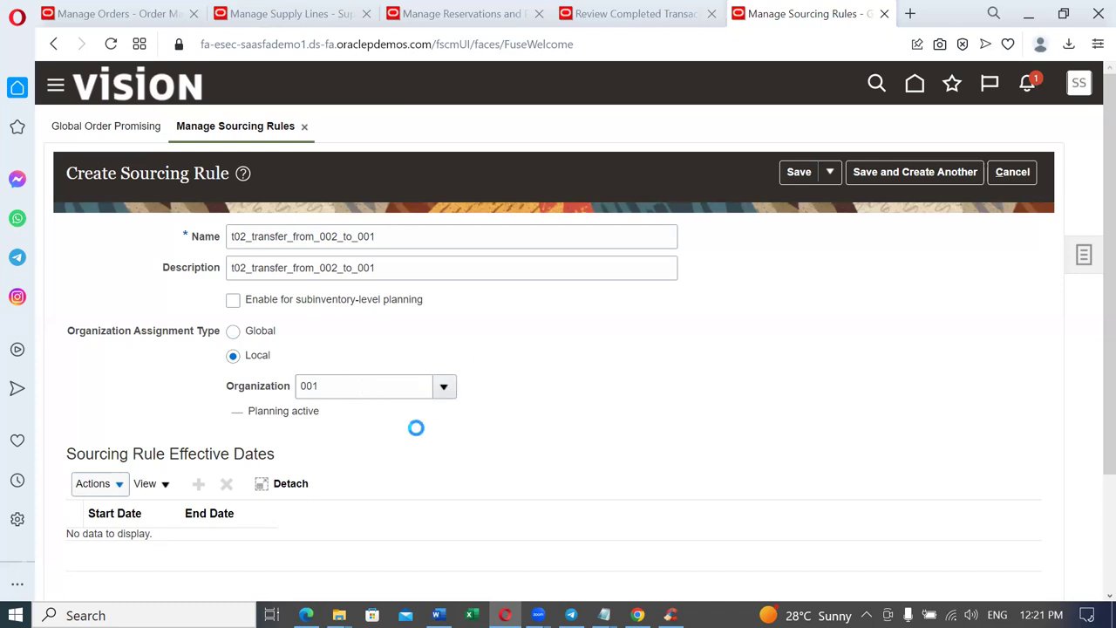
scroll(416, 429, "down", 3)
left_click(199, 329)
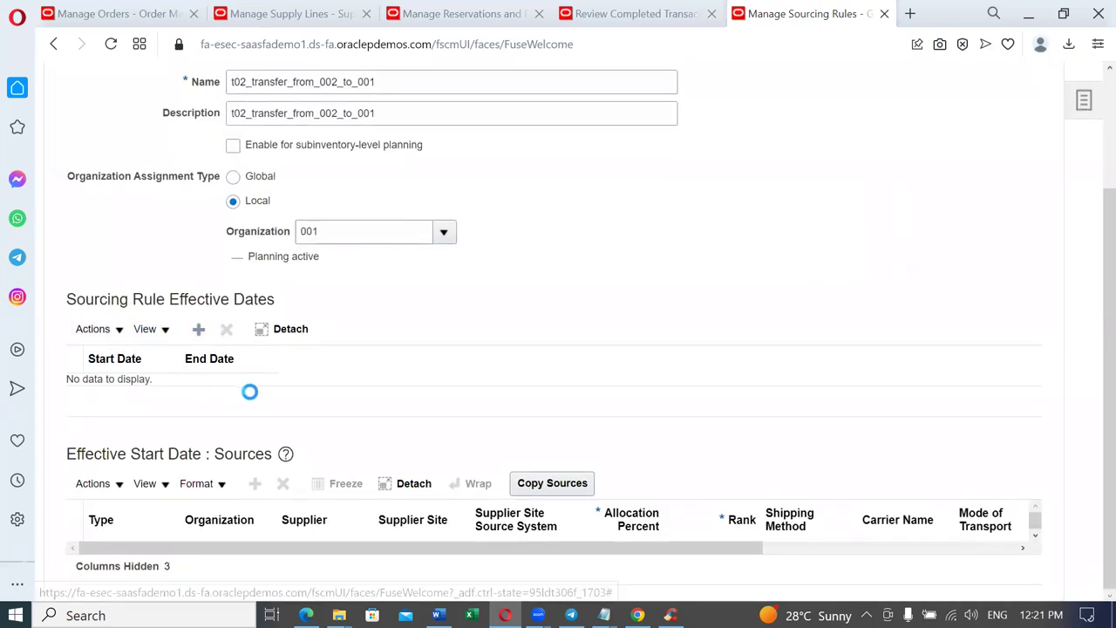
Step: Add a source row for the 19/01/23 start date with type Transfer from and organization 002
scroll(190, 450, "down", 1)
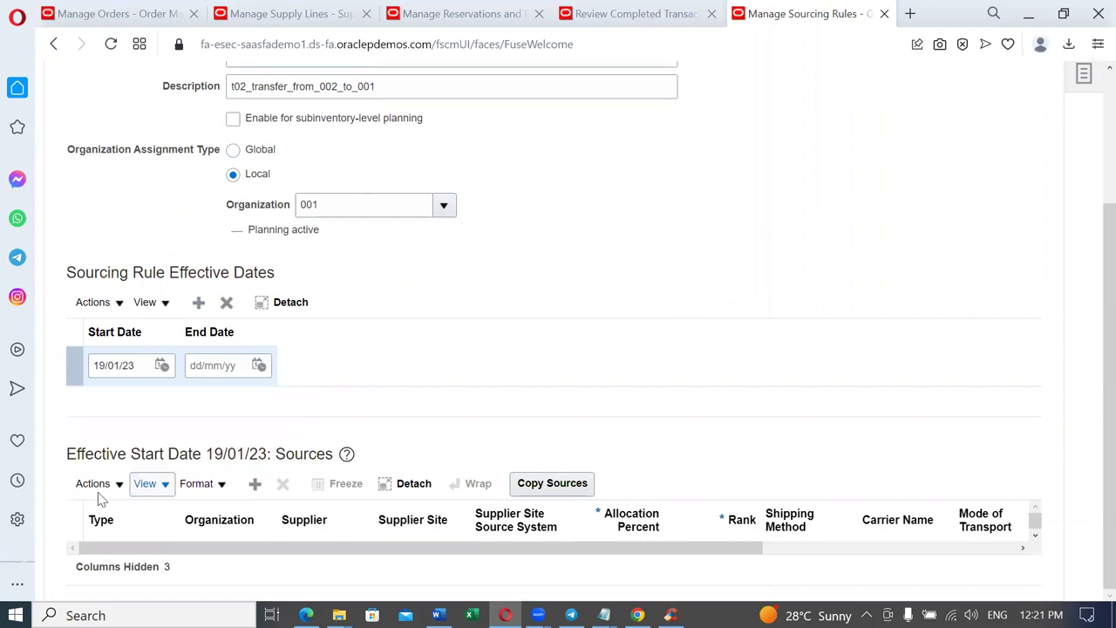
left_click(96, 484)
left_click(118, 513)
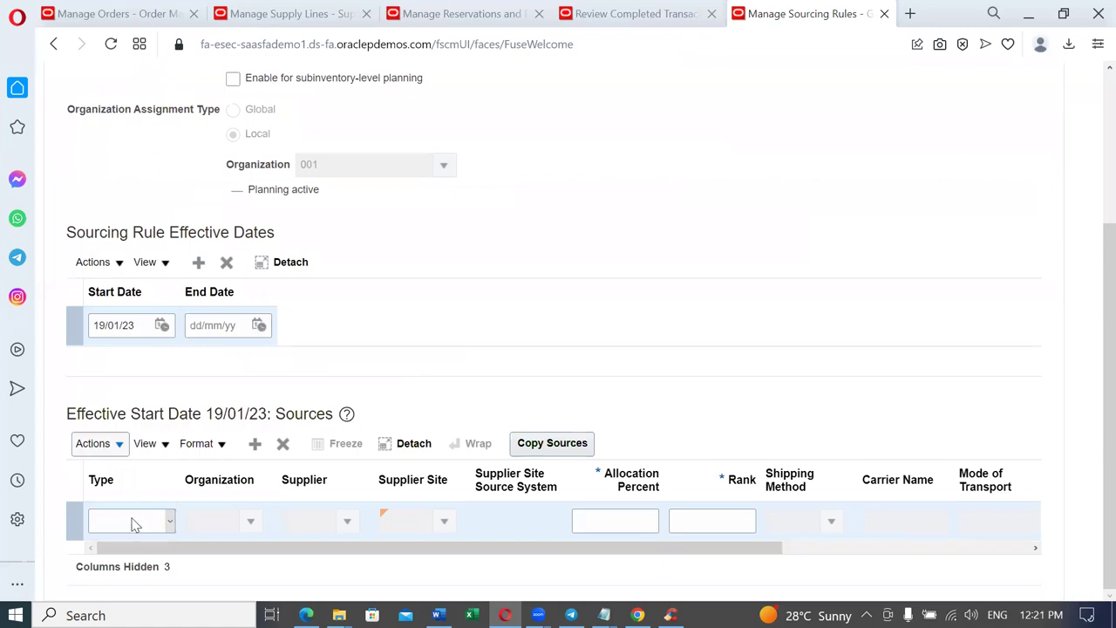
left_click(135, 524)
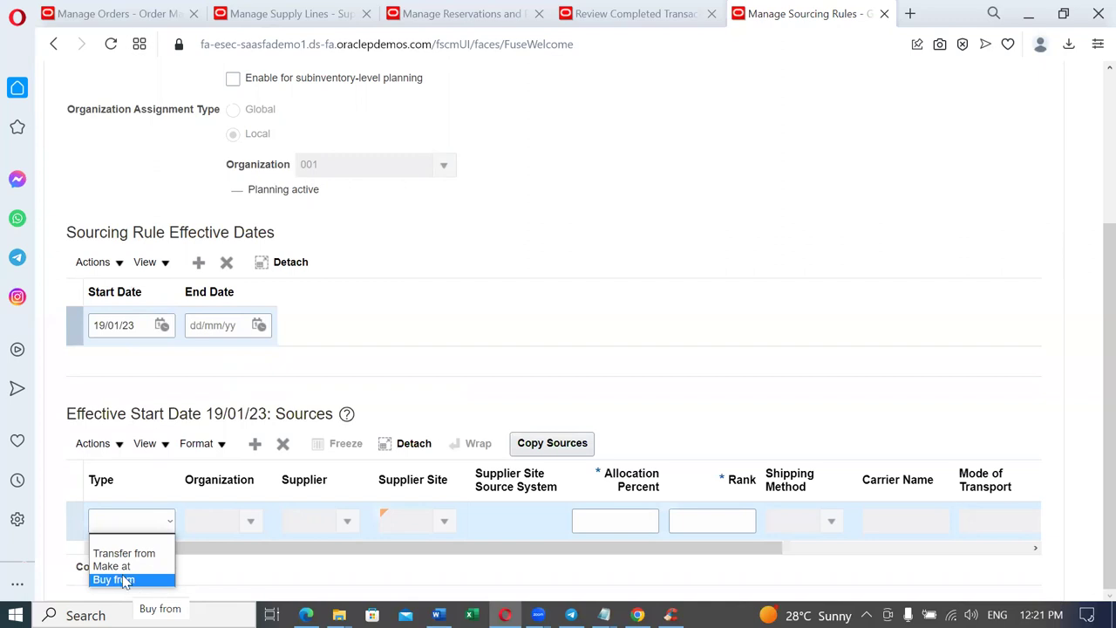
left_click(140, 553)
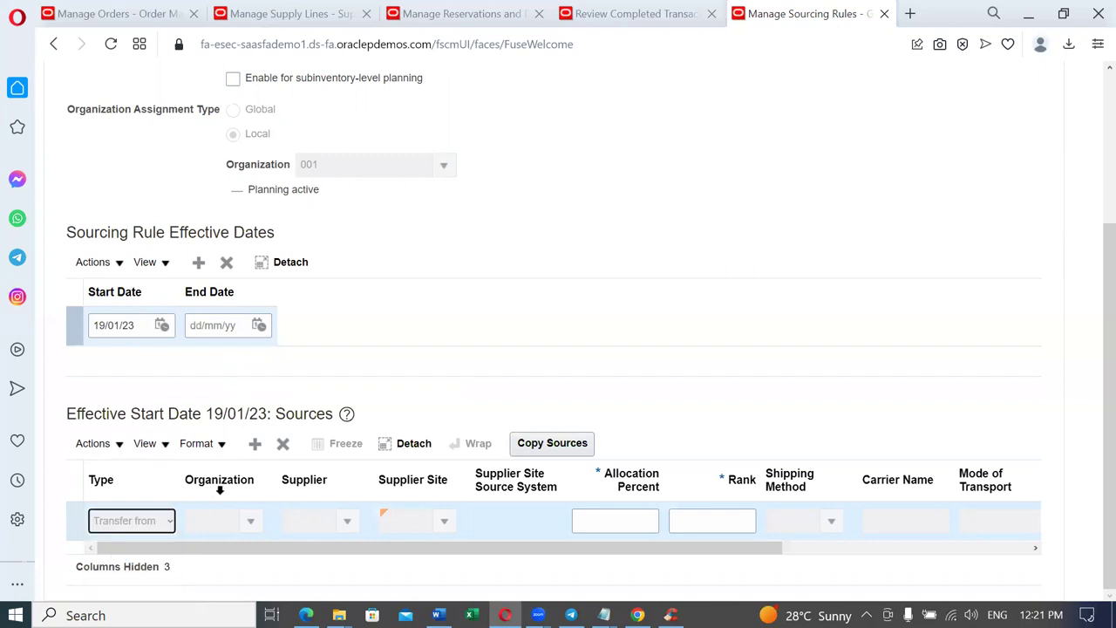
left_click(219, 520)
type("002")
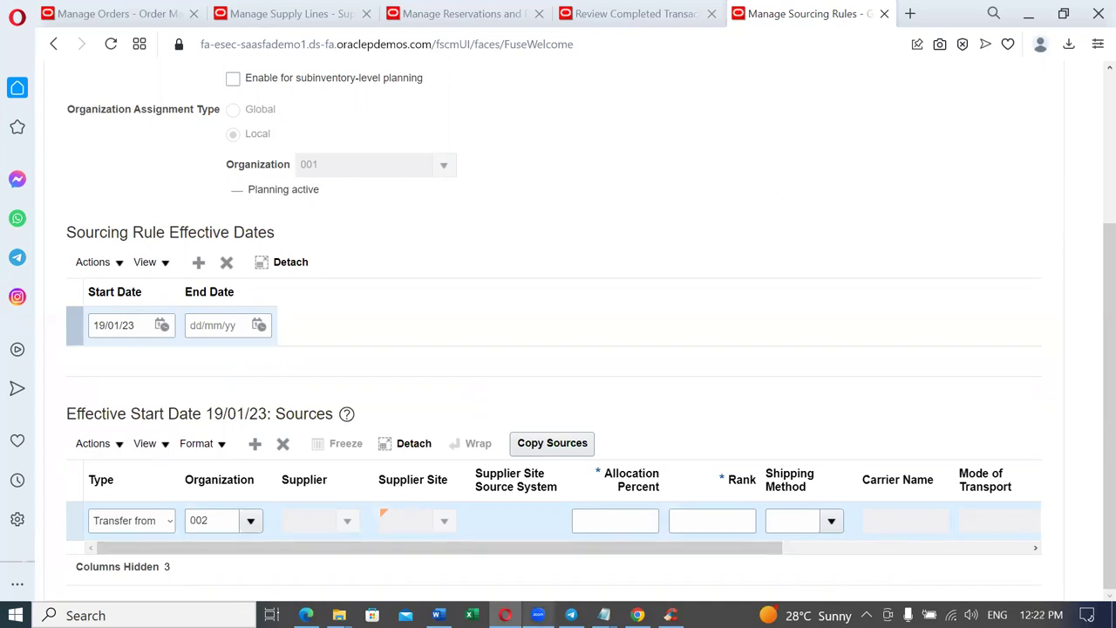
Step: Set the source row's allocation percent to 100 and its rank to 1
mouse_move(538, 615)
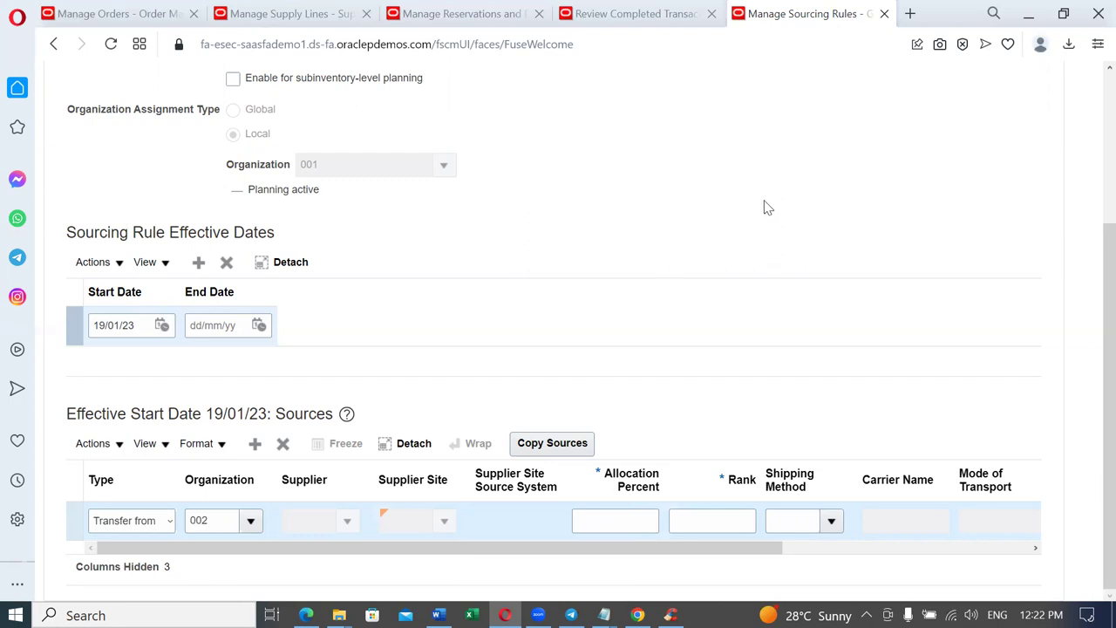
scroll(765, 209, "up", 2)
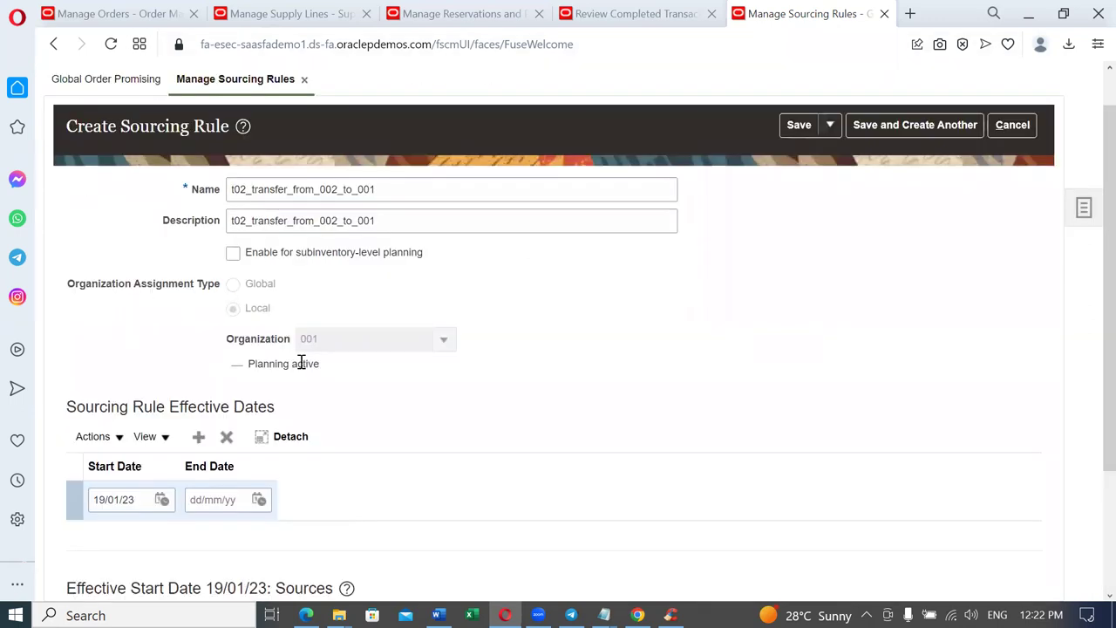
scroll(414, 408, "down", 2)
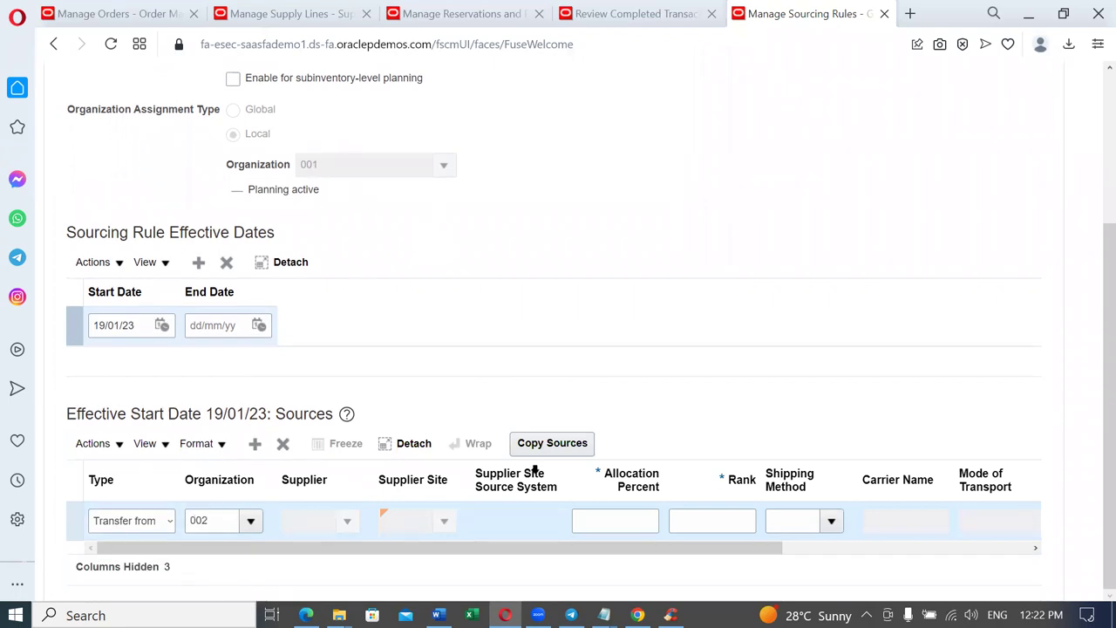
left_click(627, 520)
type("100")
key("Tab")
type("1")
key("Tab")
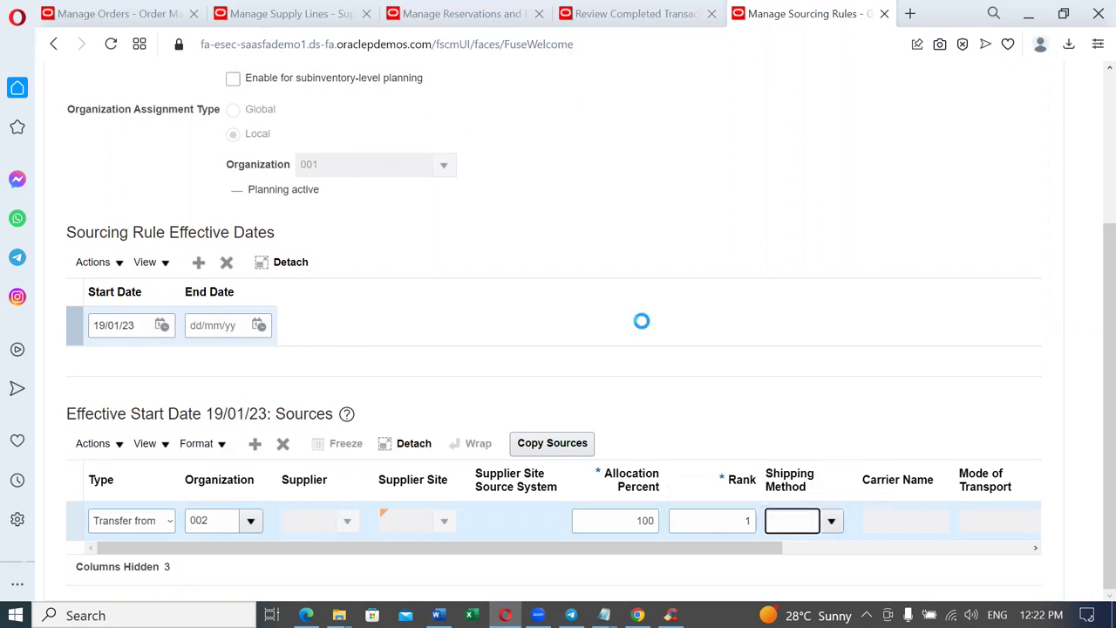
Step: Save and close the new sourcing rule
scroll(643, 323, "up", 2)
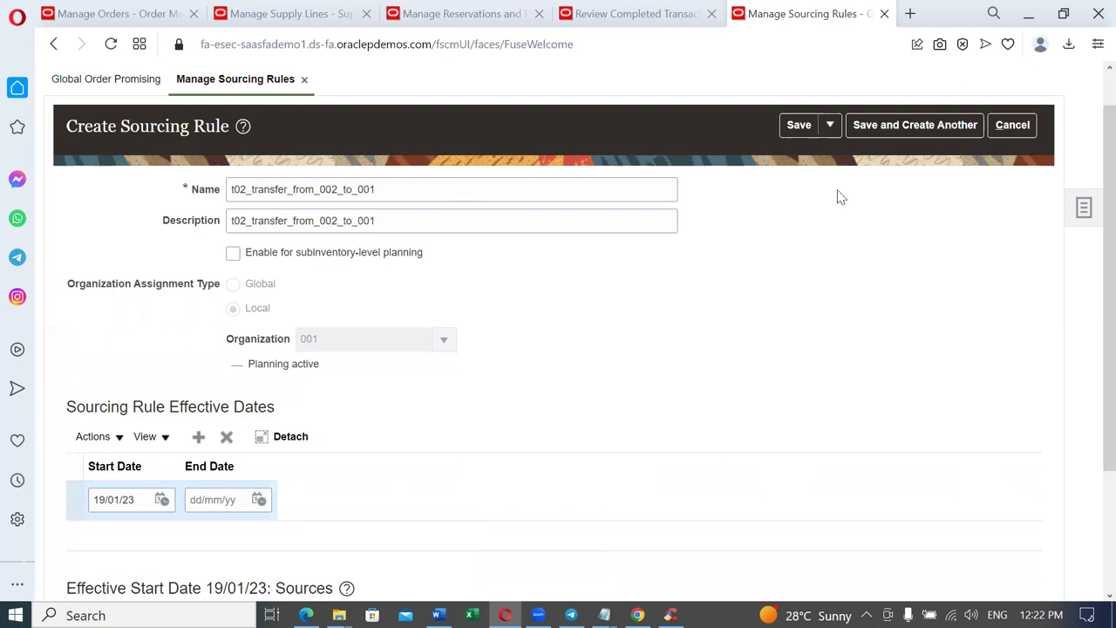
left_click(831, 124)
left_click(837, 154)
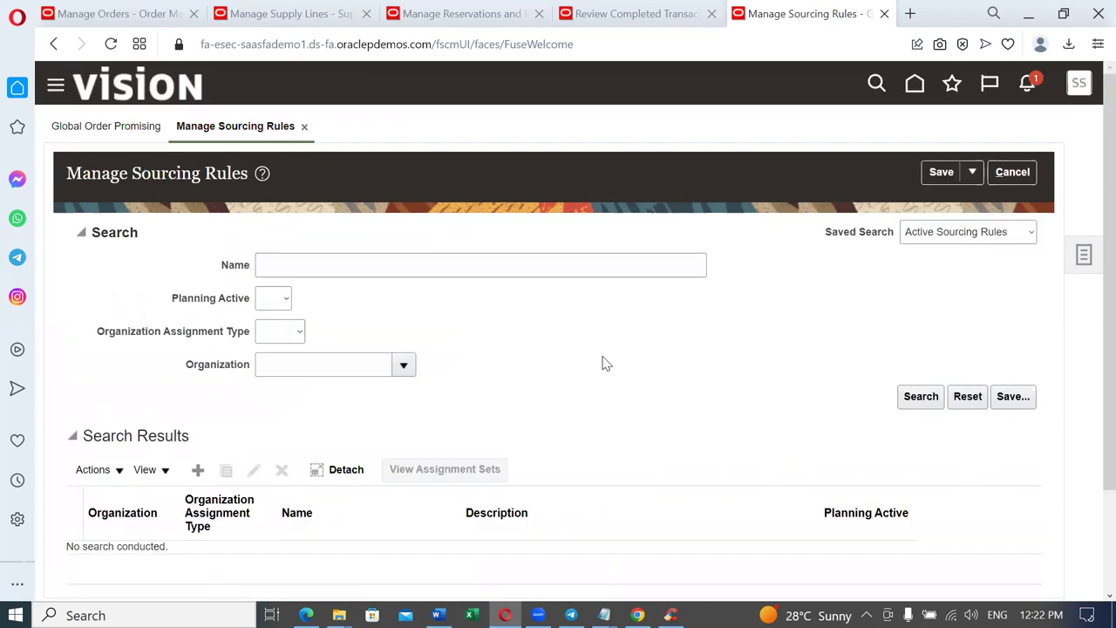
Step: Open the Manage Assignment Sets page from the order promising tasks
scroll(606, 363, "down", 2)
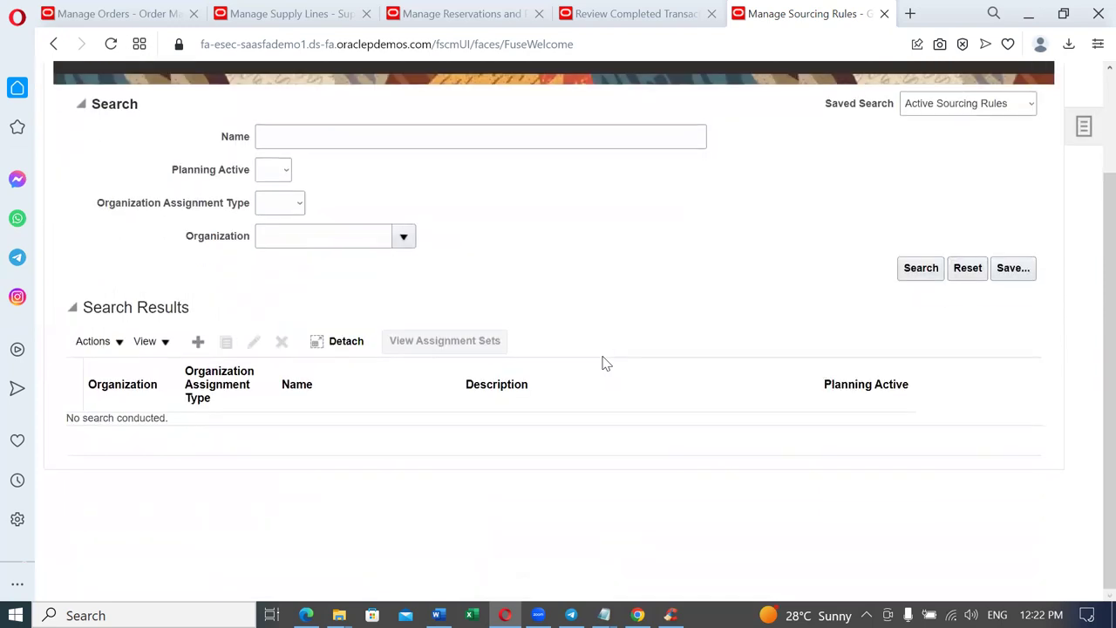
scroll(606, 364, "up", 2)
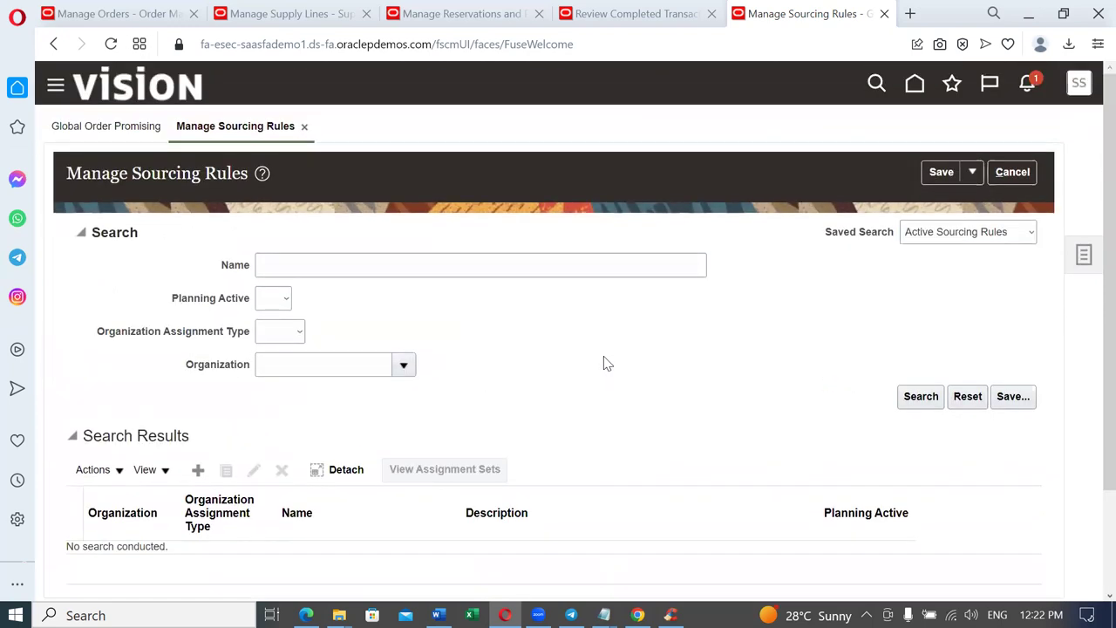
left_click(1086, 260)
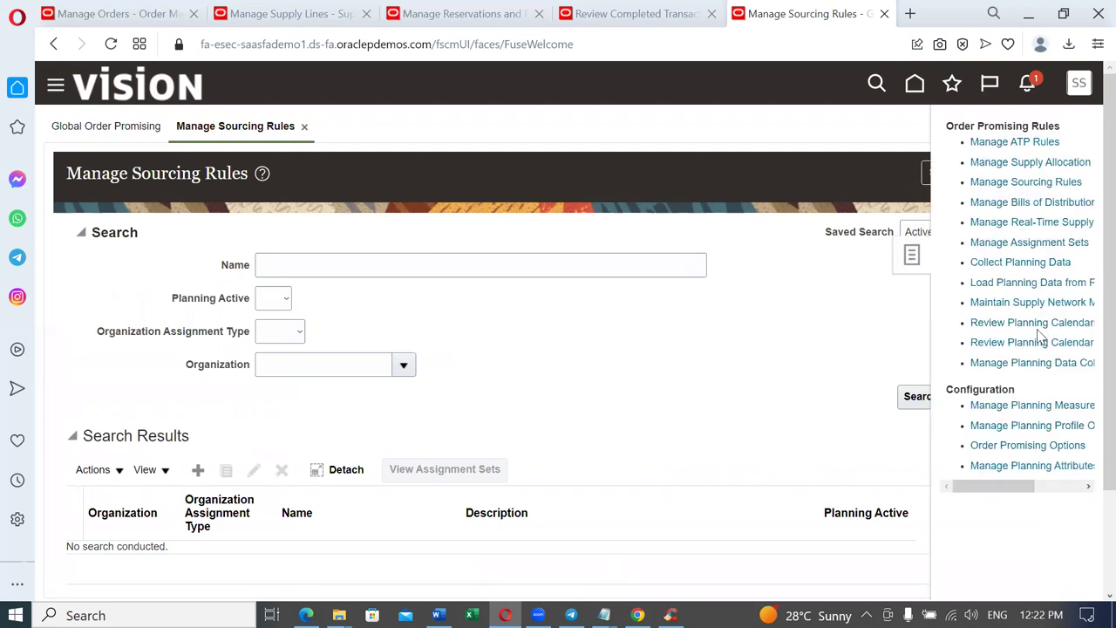
left_click(1044, 242)
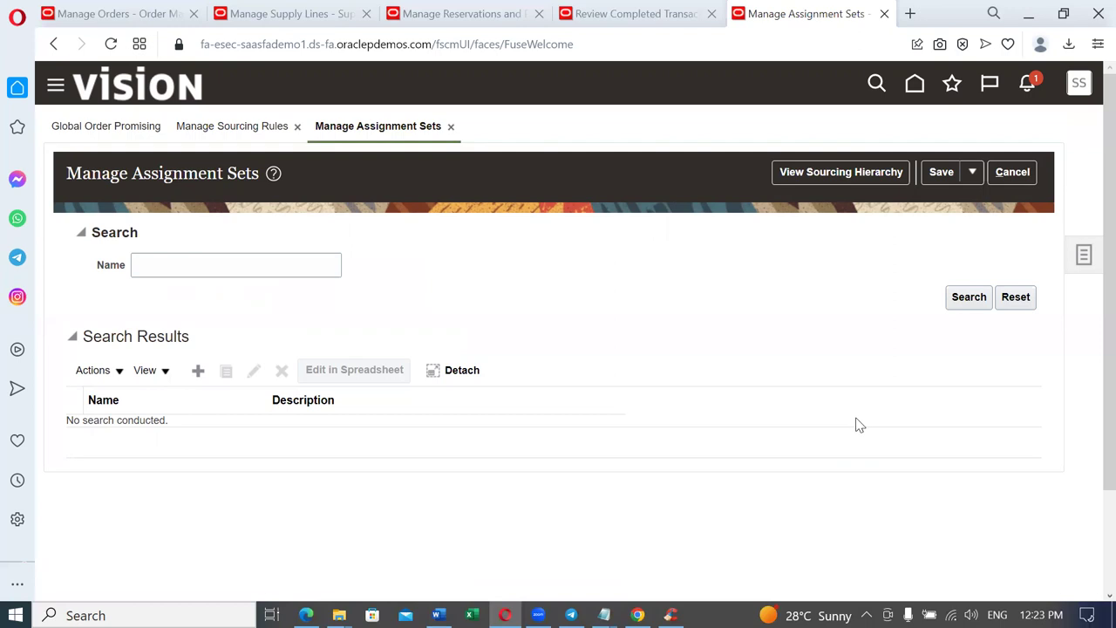
Step: Search the assignment sets by the name Global
left_click(223, 265)
type("Global")
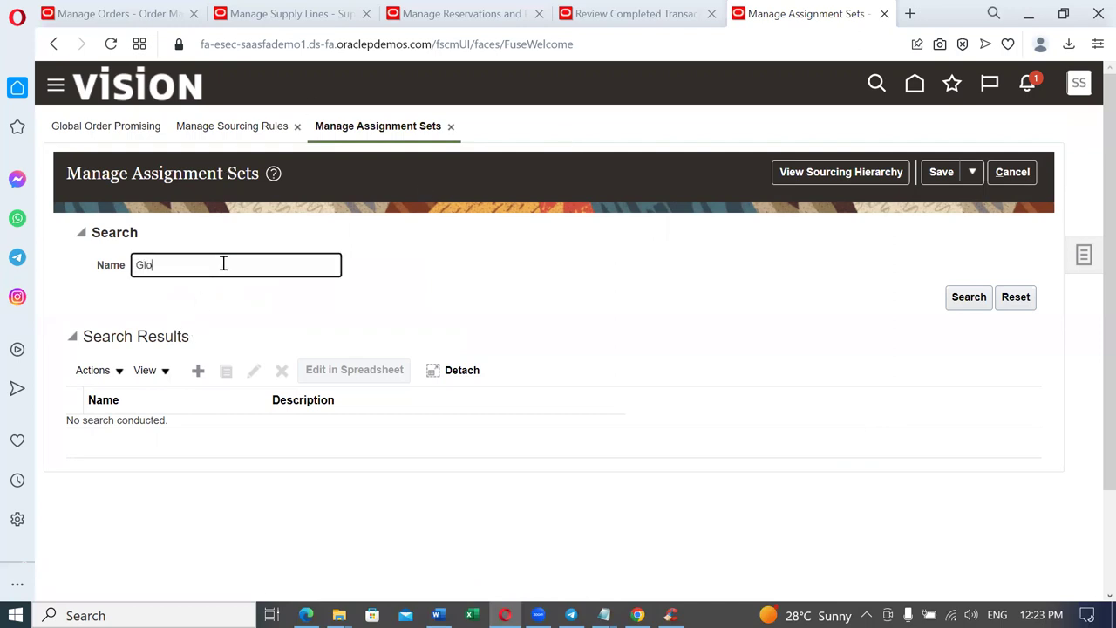
left_click(968, 300)
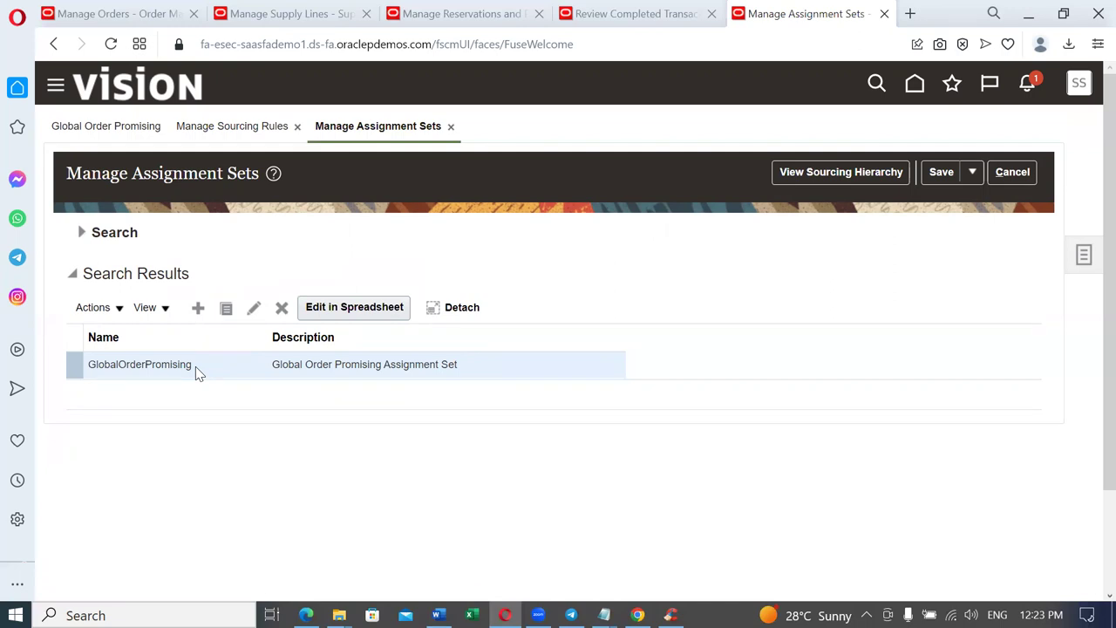
Step: Search the assignment sets for names starting with t02 and open t02_assign_set for editing
left_click(81, 234)
double_click(207, 266)
type("t02")
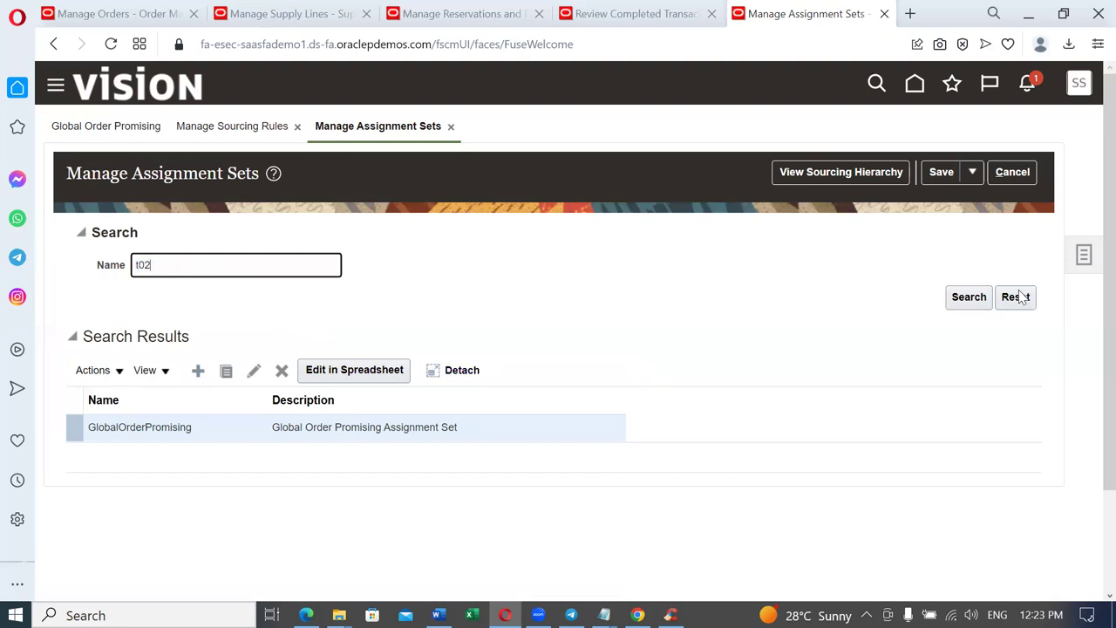
left_click(983, 300)
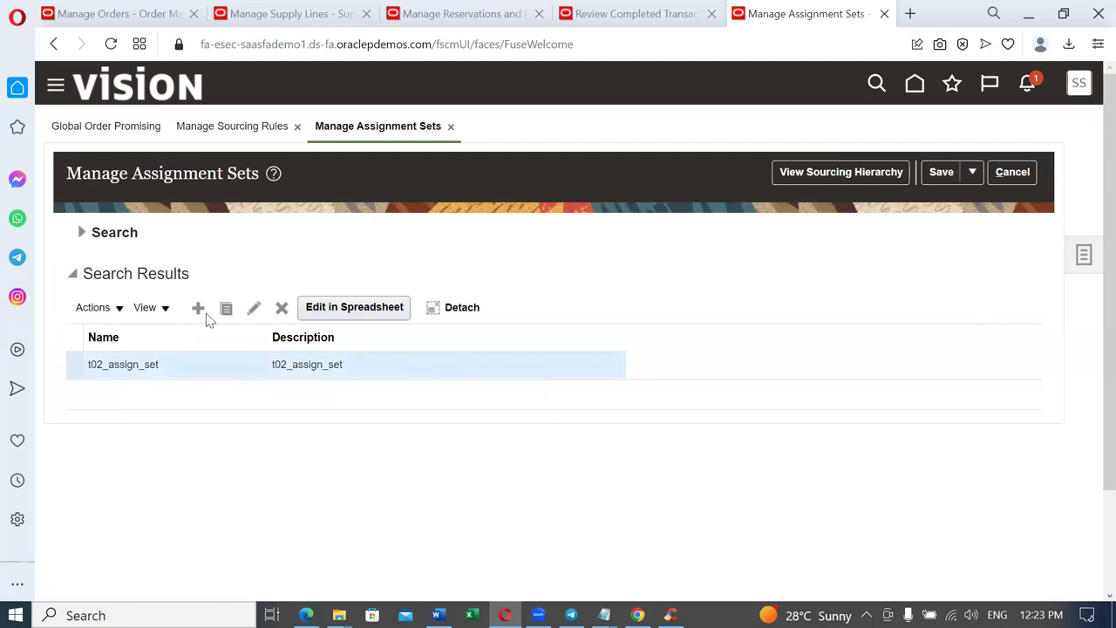
left_click(250, 314)
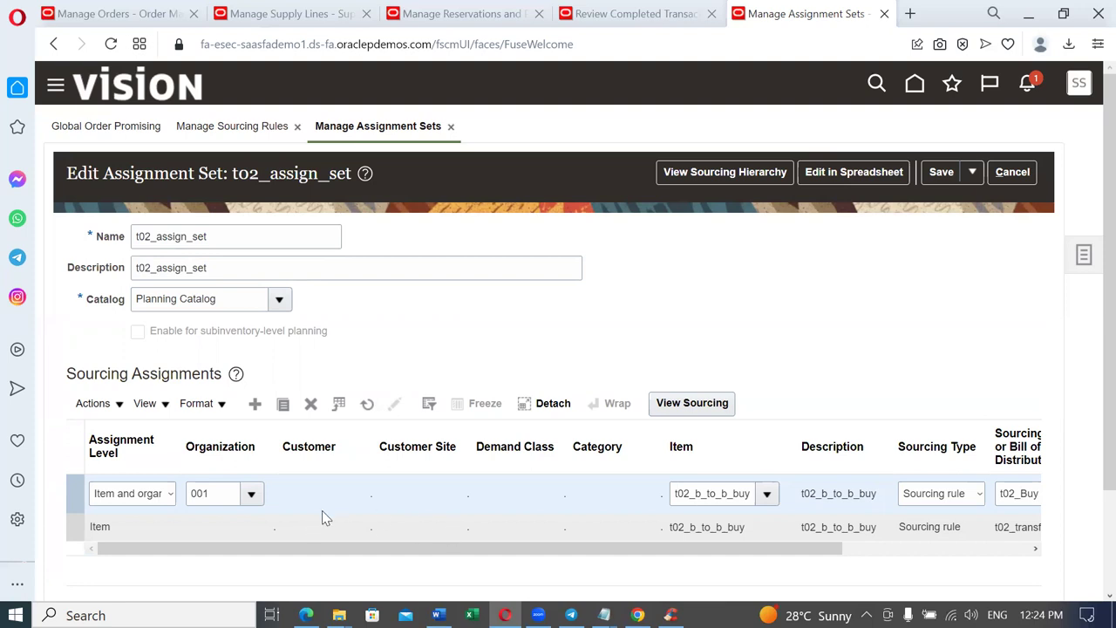
Step: Add a sourcing assignment row at the Item and organization level for organization 001
left_click(256, 402)
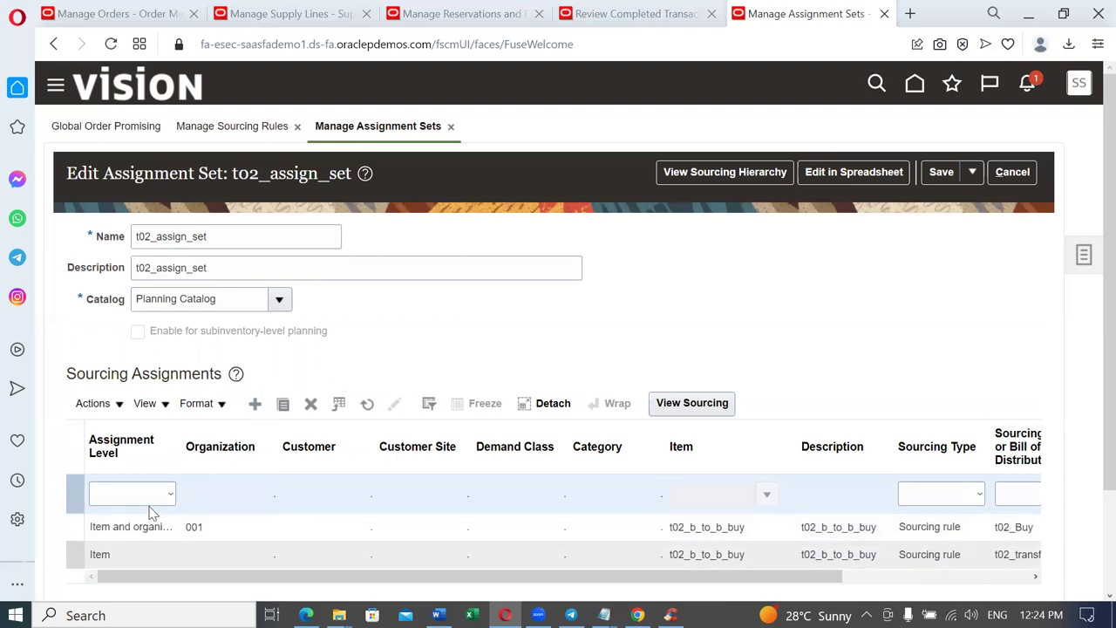
left_click(148, 505)
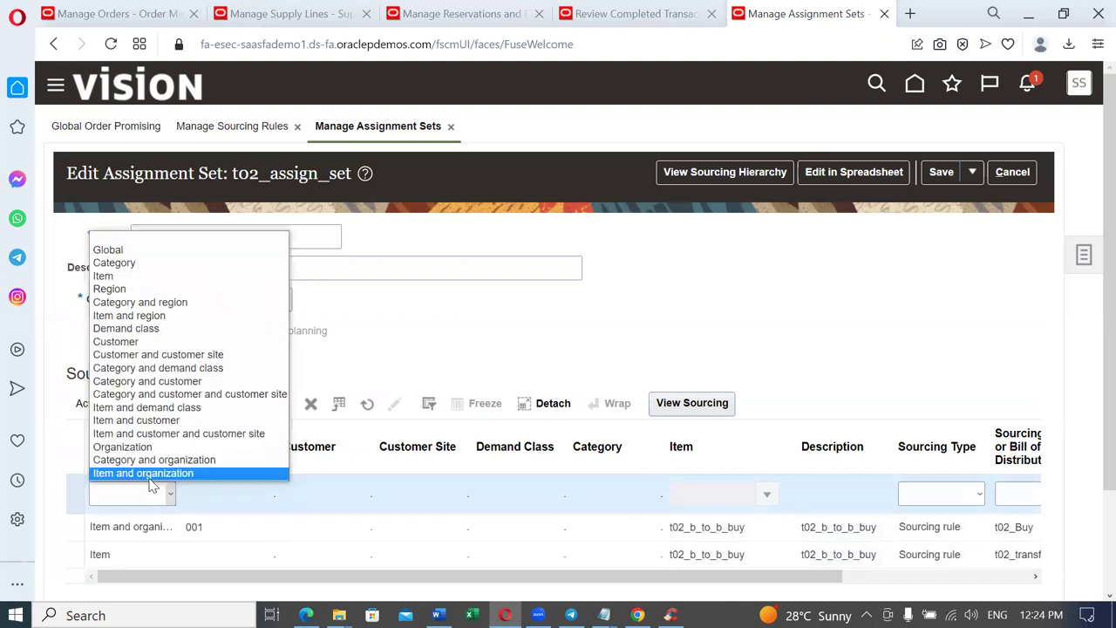
left_click(142, 473)
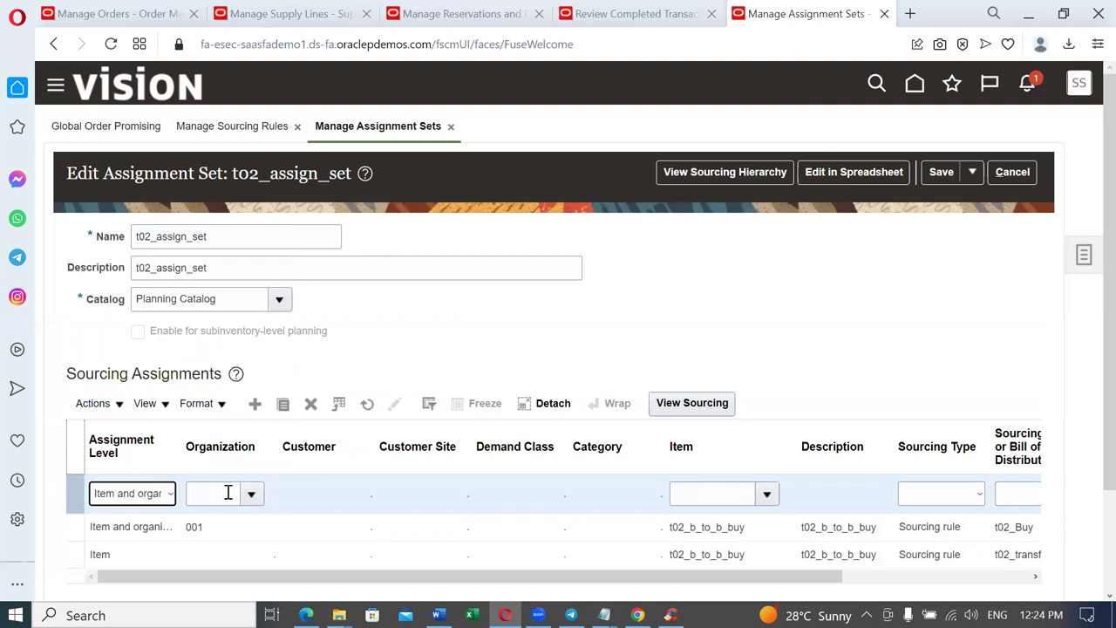
left_click(224, 490)
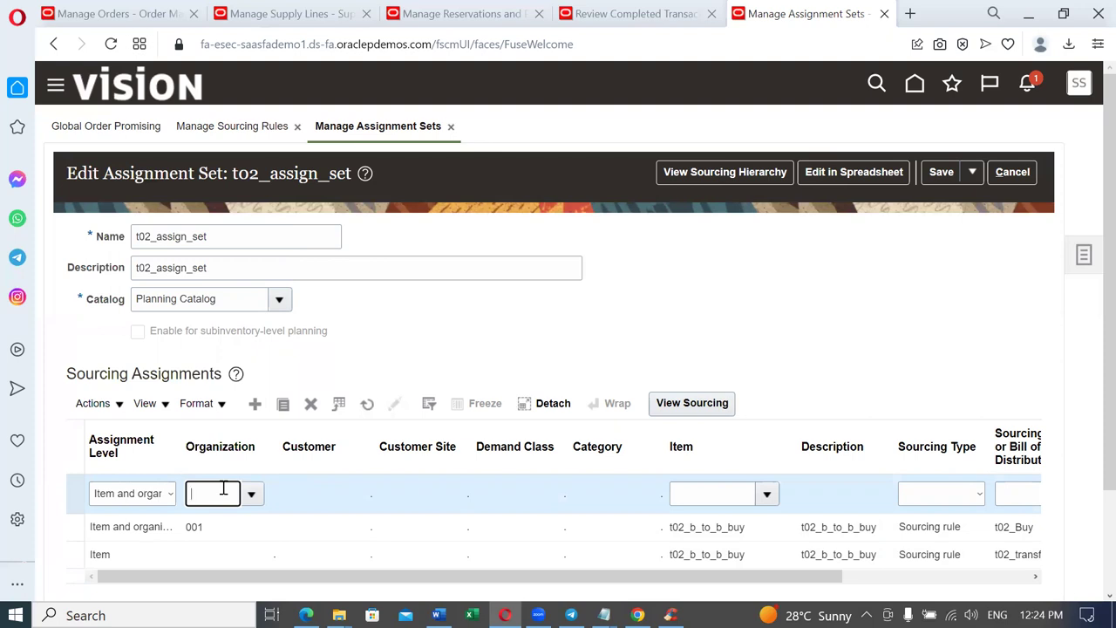
type("001")
key("Tab")
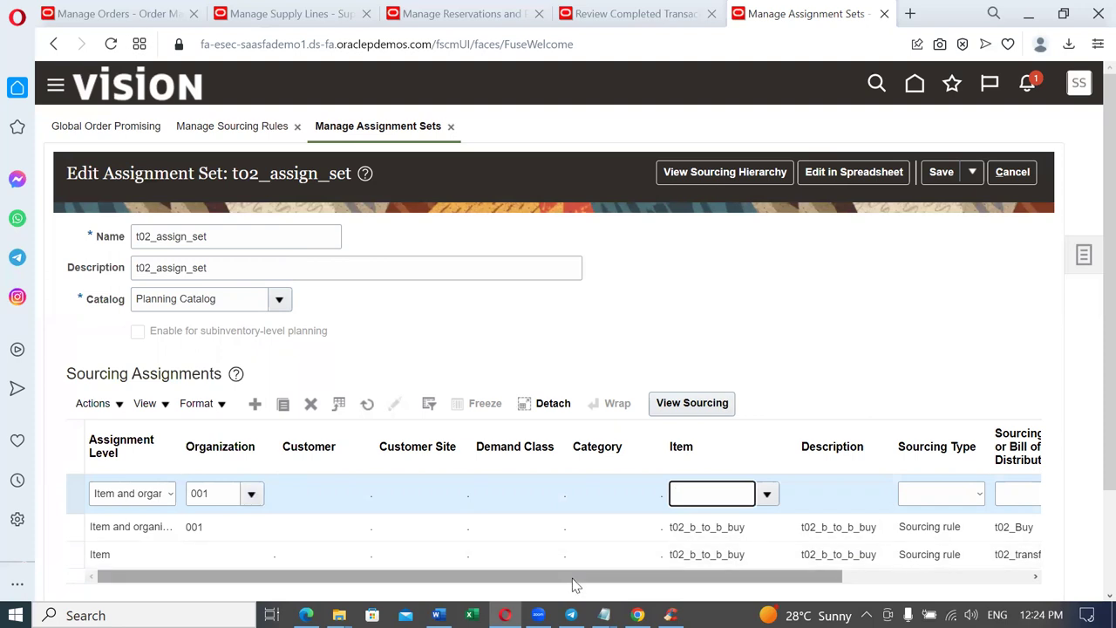
Step: Set the new assignment row's item to t0202_back_to_back_transfer and its sourcing type to Sourcing rule
type("t0202")
key("Tab")
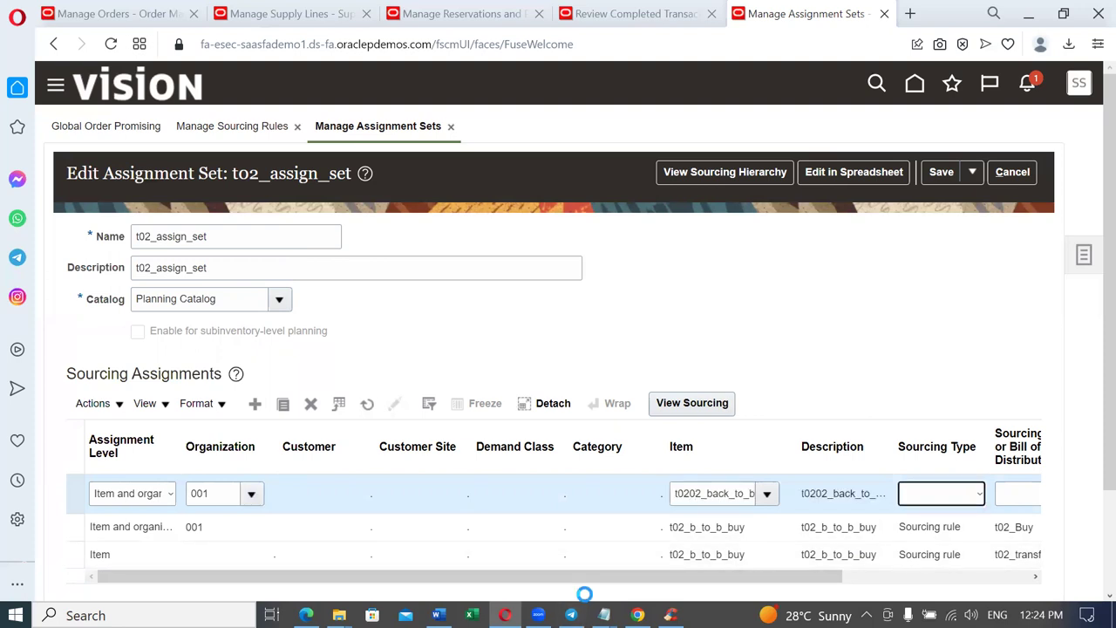
left_click(854, 576)
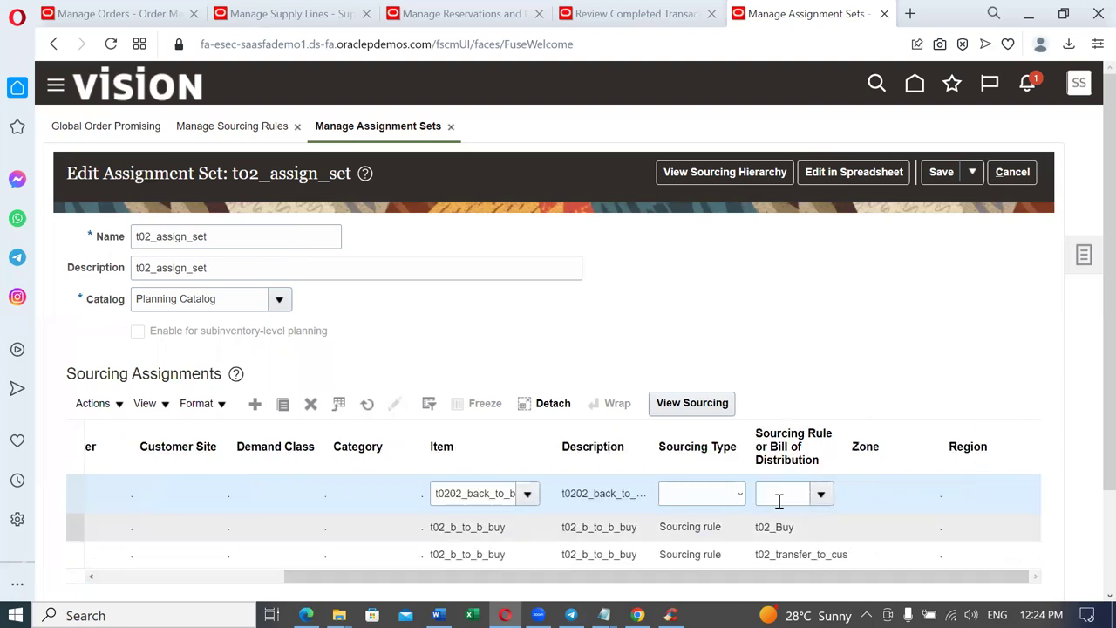
left_click(738, 495)
left_click(722, 526)
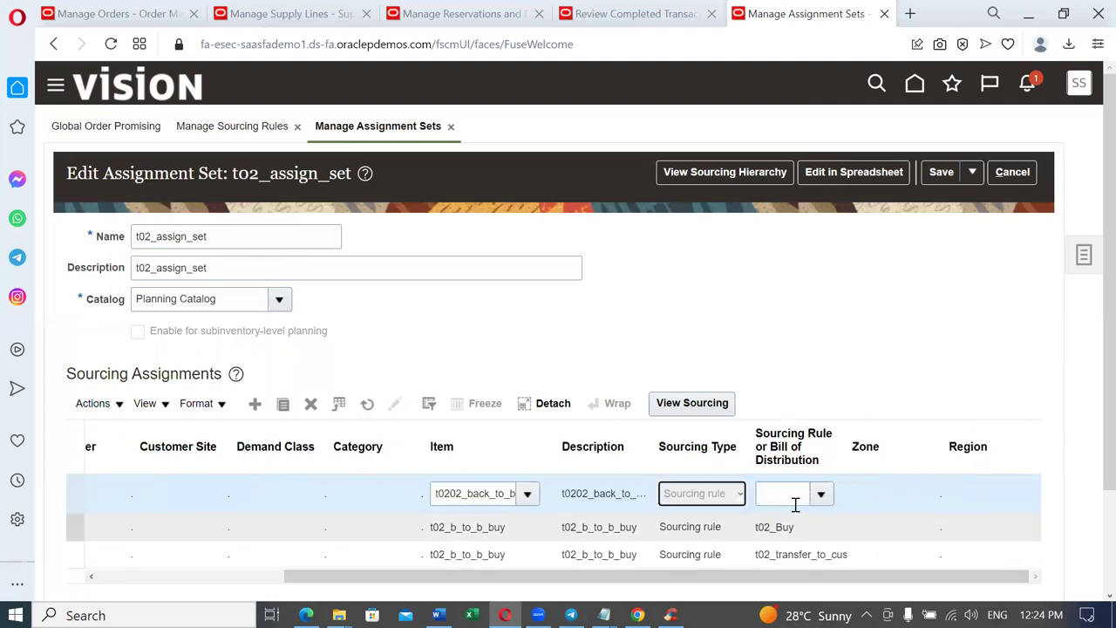
Step: Search for sourcing rules starting with t02 and assign t02_transfer_from_002_to_001 to the new row
left_click(796, 496)
type("t02")
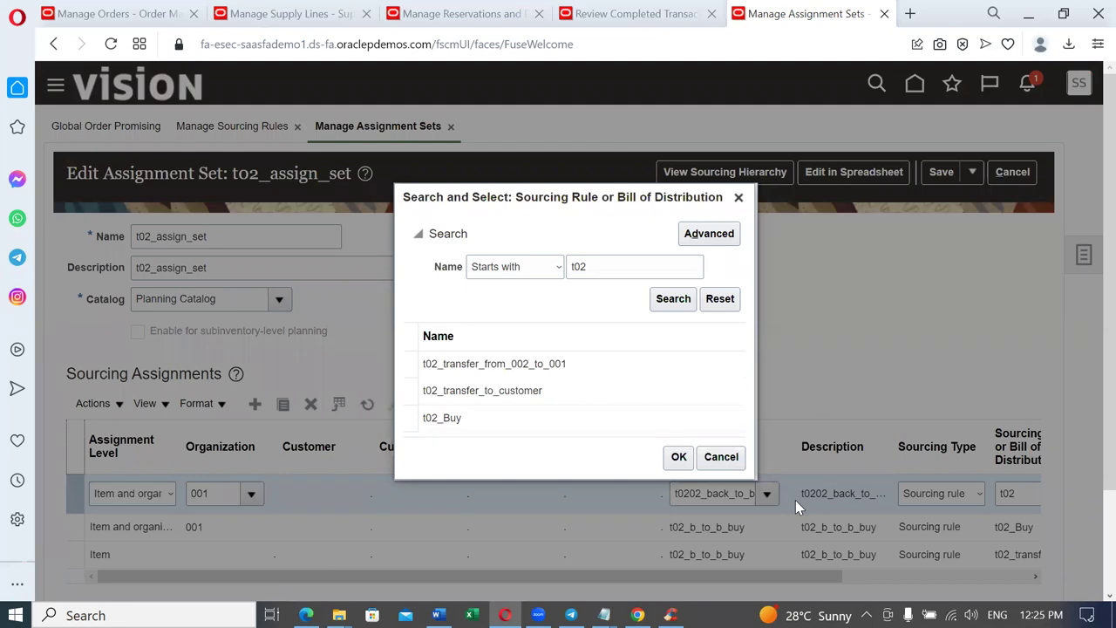
left_click(528, 365)
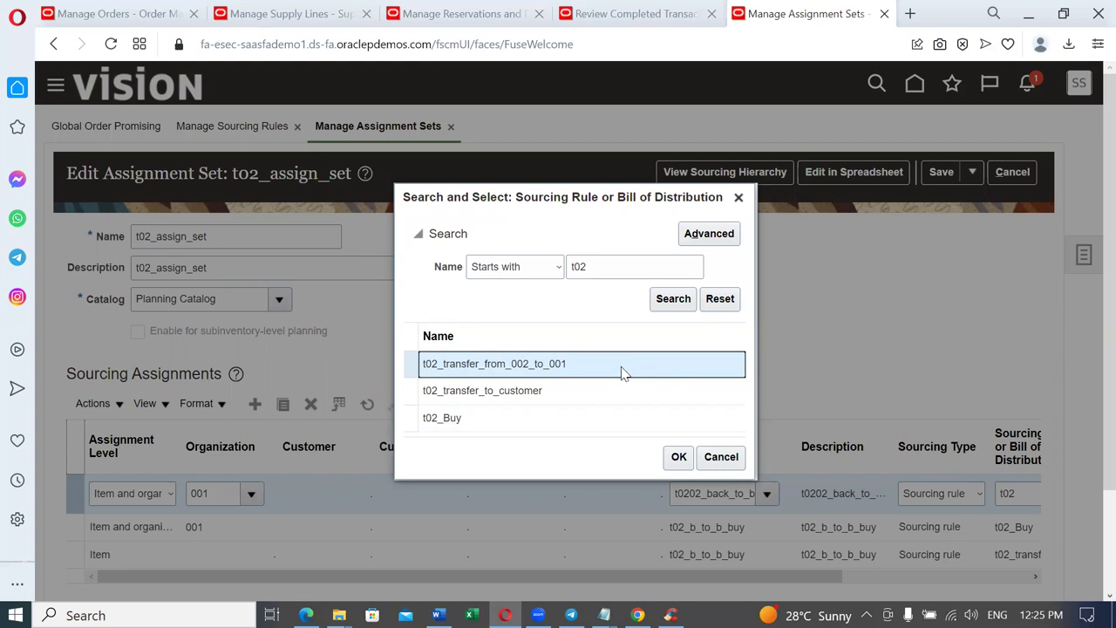
left_click(680, 457)
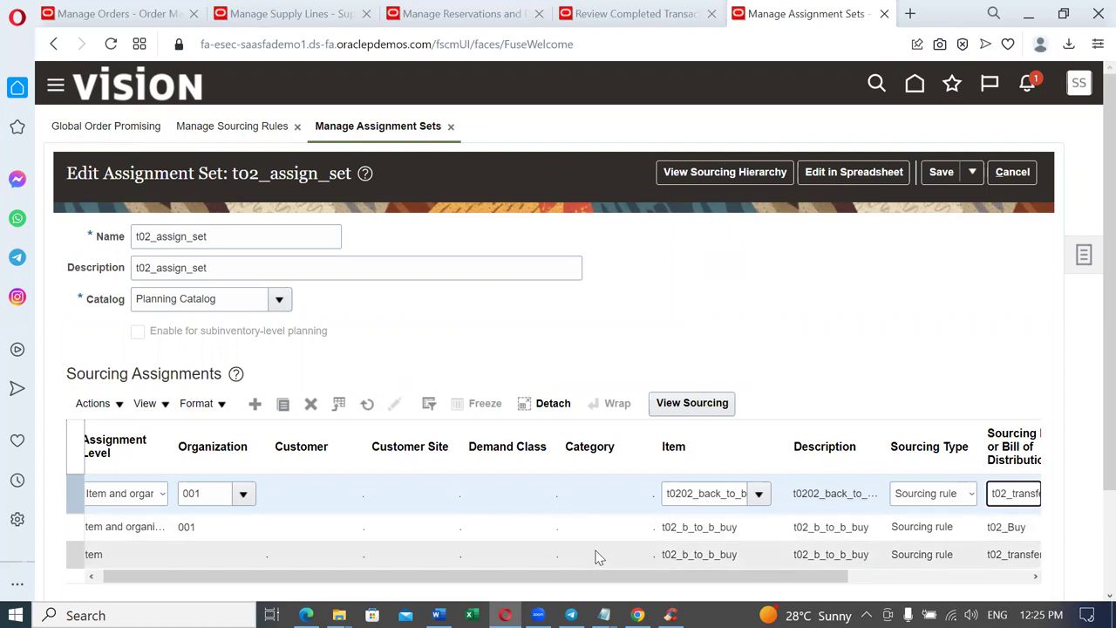
scroll(762, 598, "down", 1)
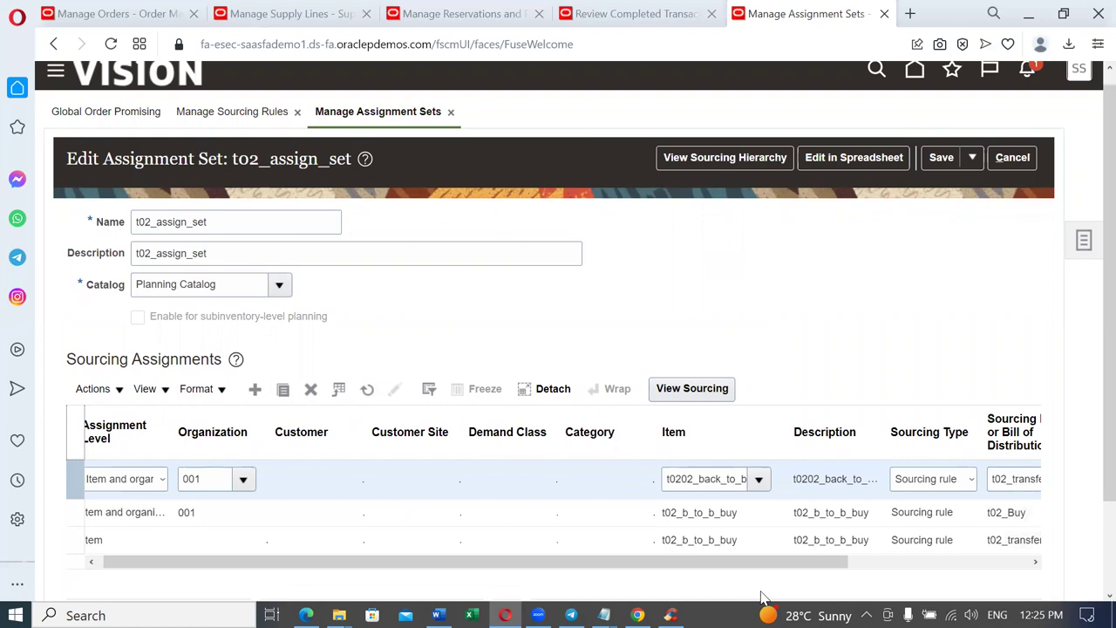
Step: Add another sourcing assignment row to t02_assign_set at the Item assignment level
left_click(867, 537)
left_click_drag(867, 537, 371, 574)
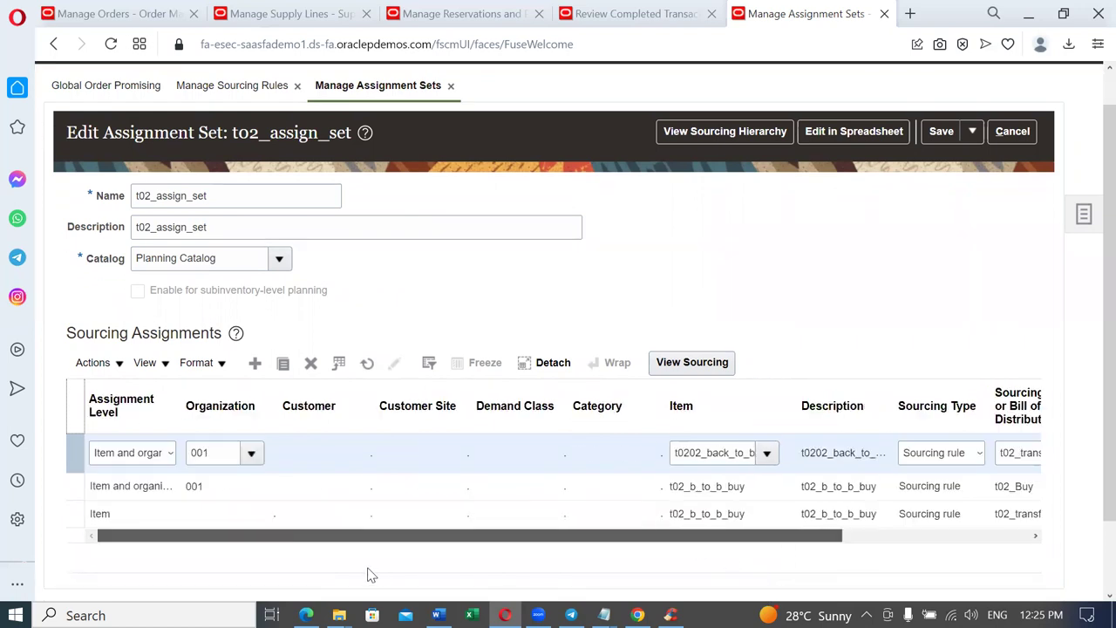
left_click(257, 366)
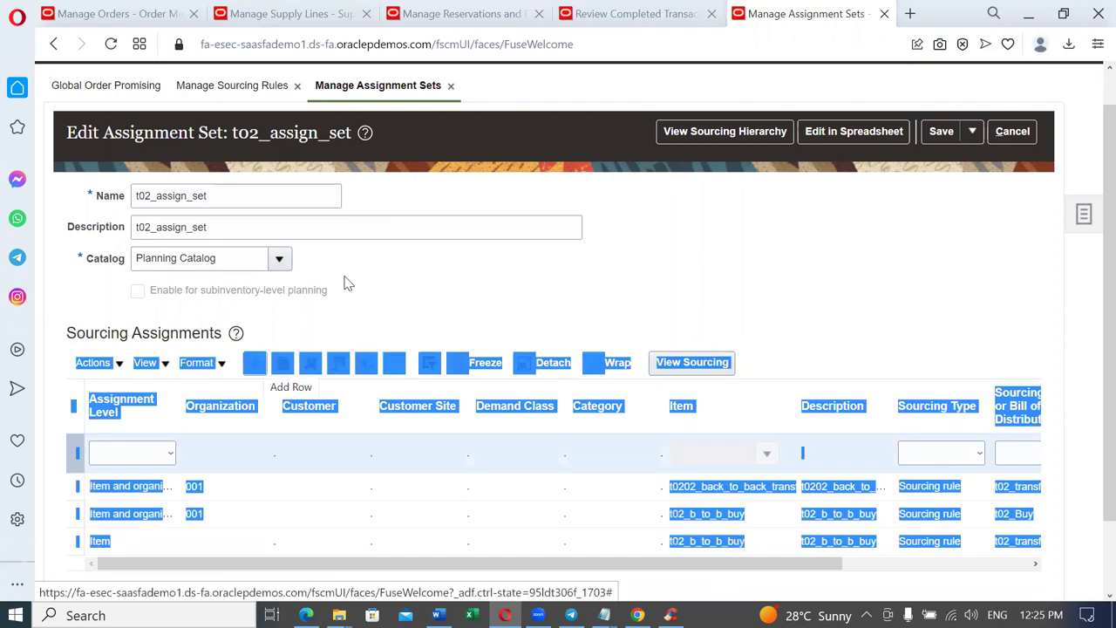
left_click(146, 454)
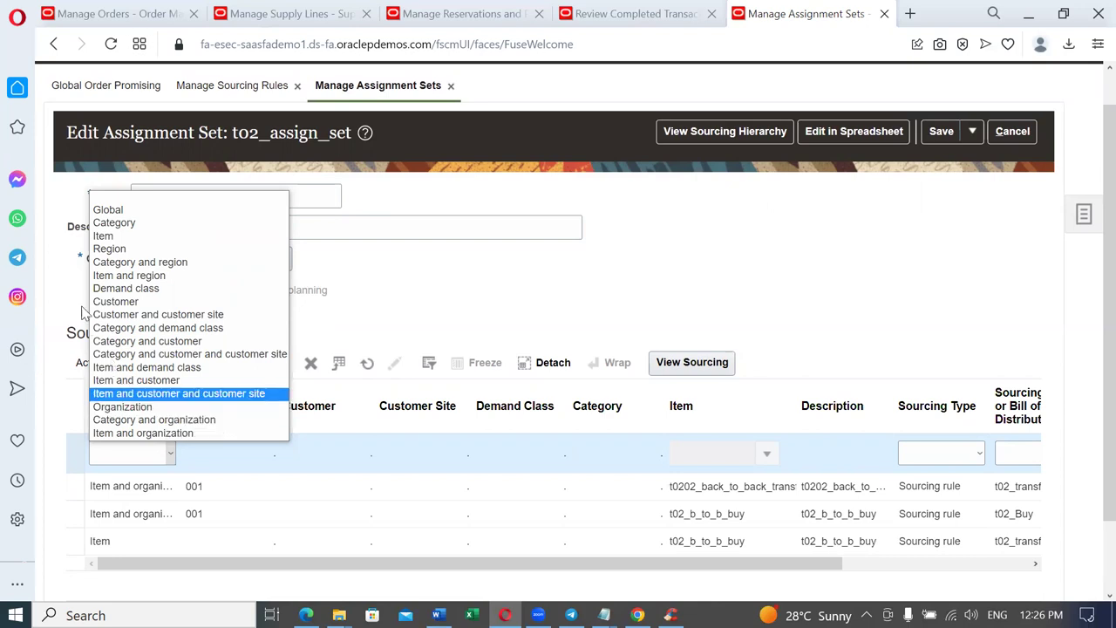
left_click(106, 243)
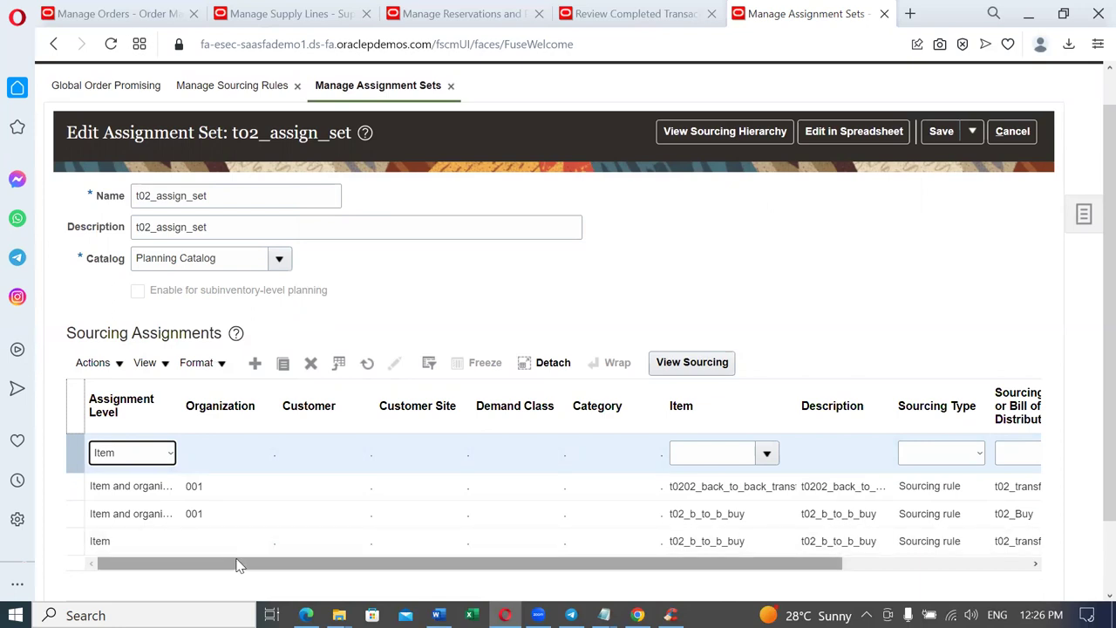
left_click(140, 463)
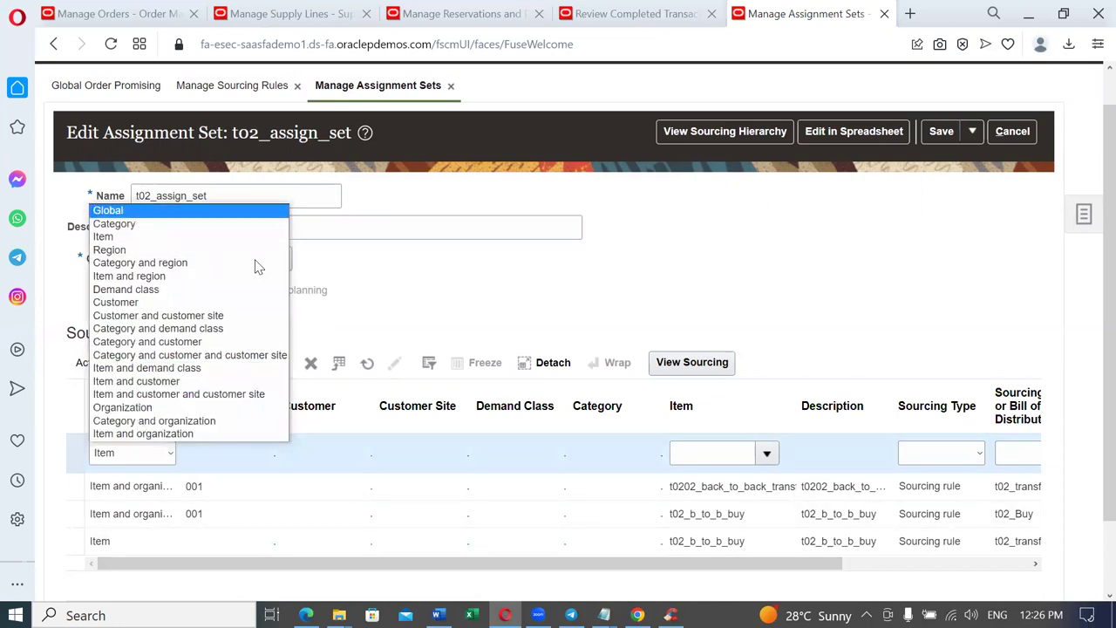
left_click(410, 331)
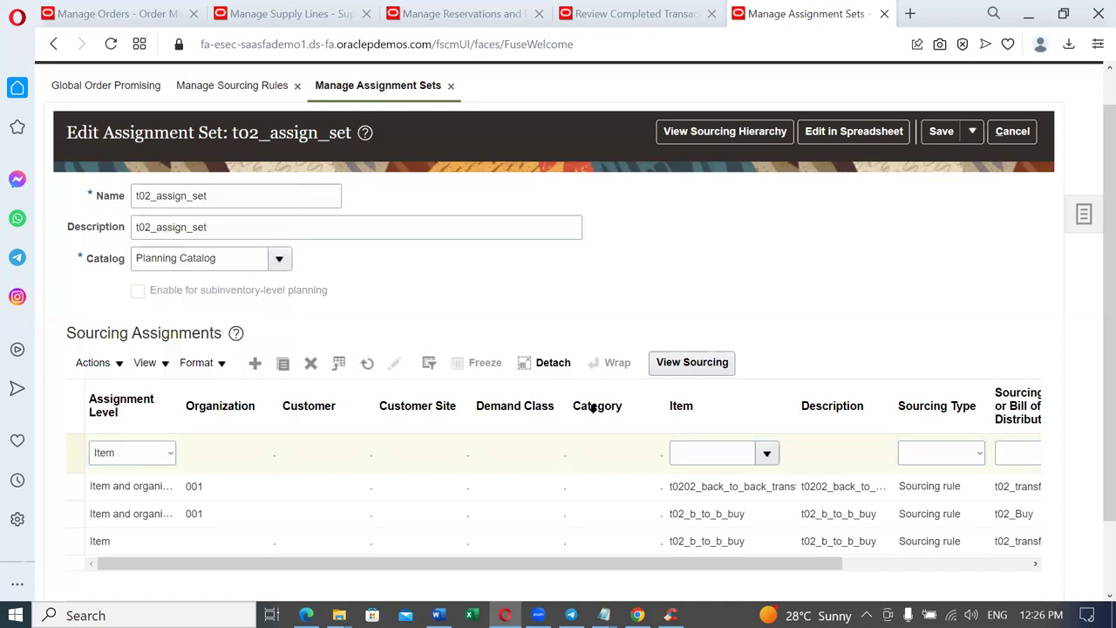
Step: Set the Item-level row's item to t0202_back_to_back_transfer and its sourcing type to Sourcing rule
left_click(740, 454)
type("t0202")
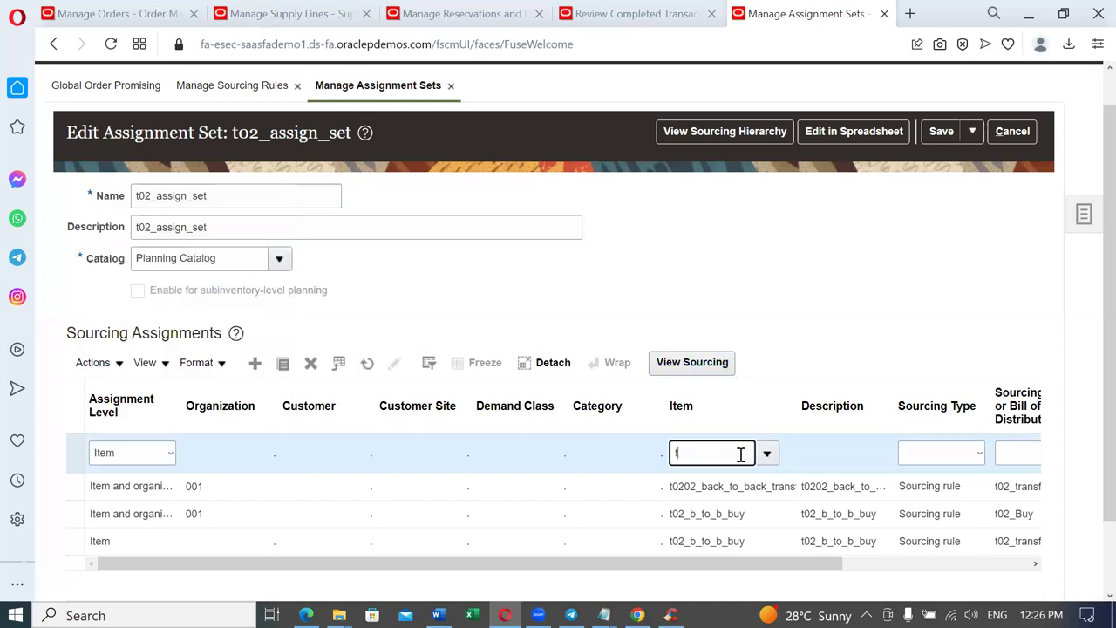
key("Tab")
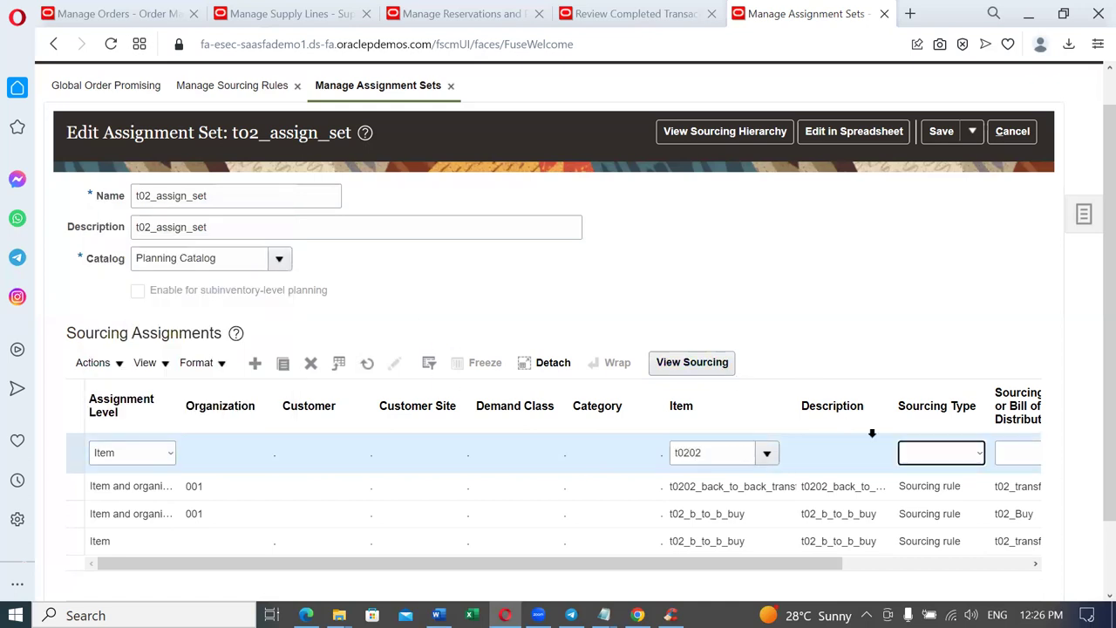
left_click(937, 454)
left_click(934, 491)
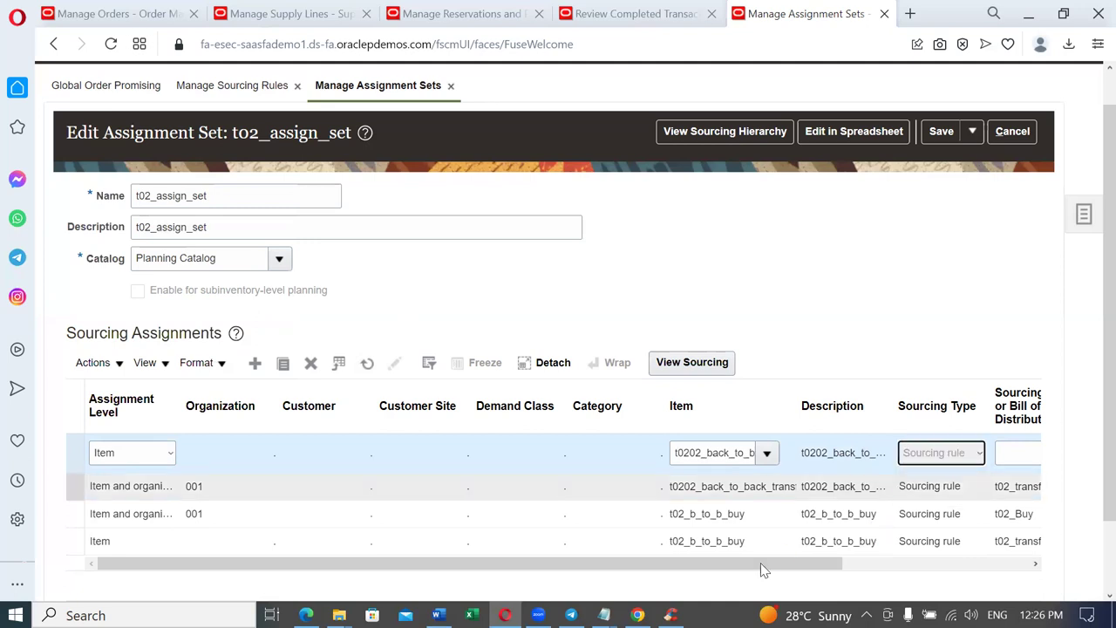
Step: Look up sourcing rules starting with t02 and assign t02_transfer_to_customer to the Item-level row
left_click(1011, 453)
type("t02")
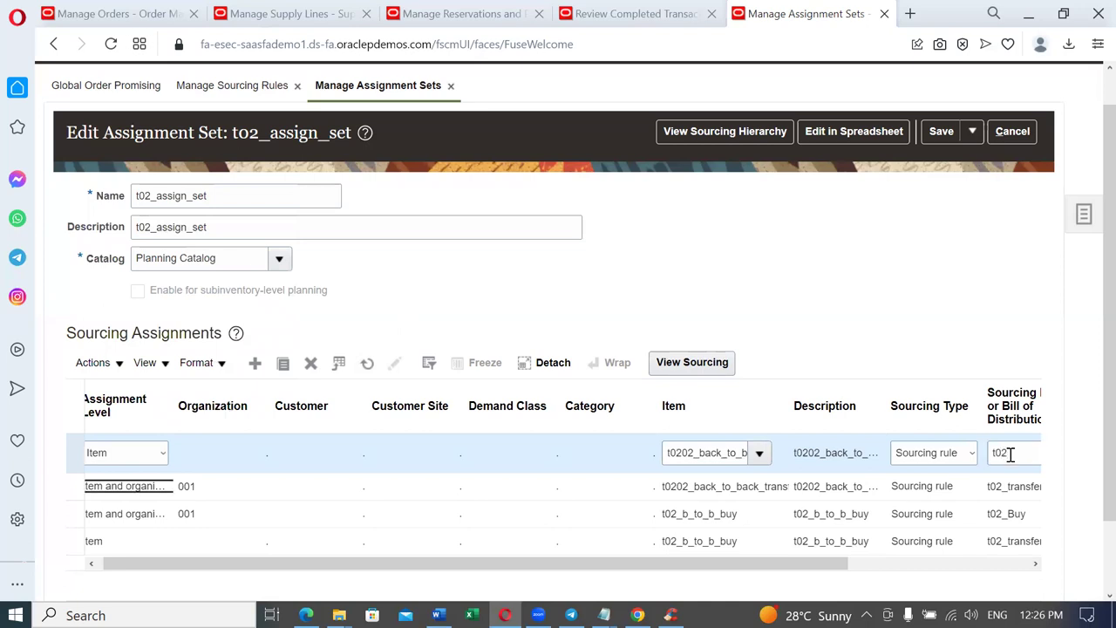
key("Tab")
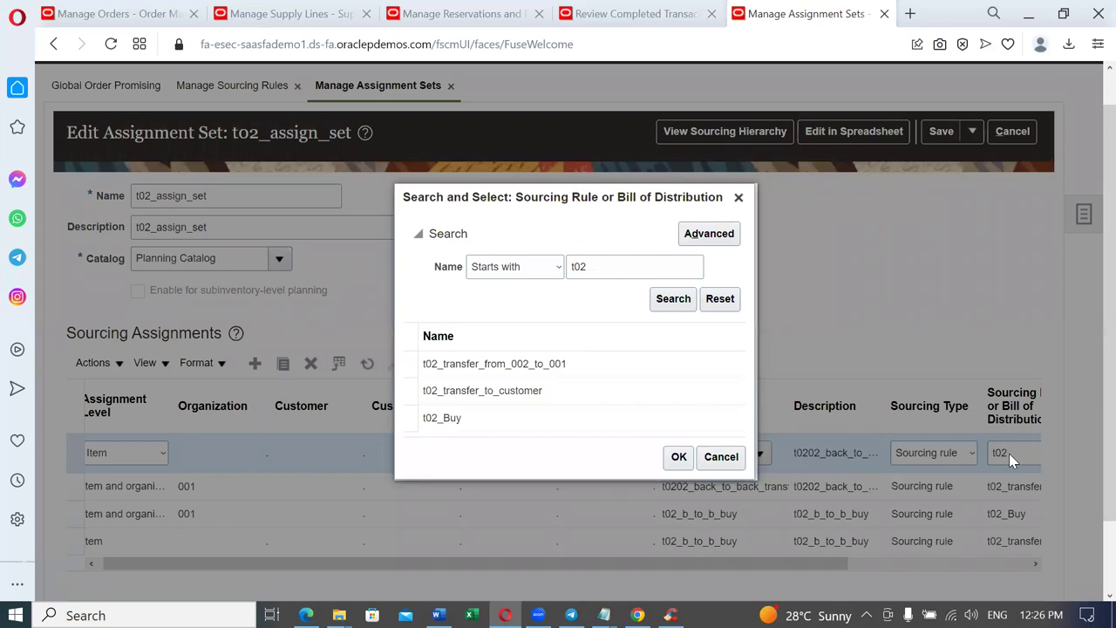
left_click(651, 399)
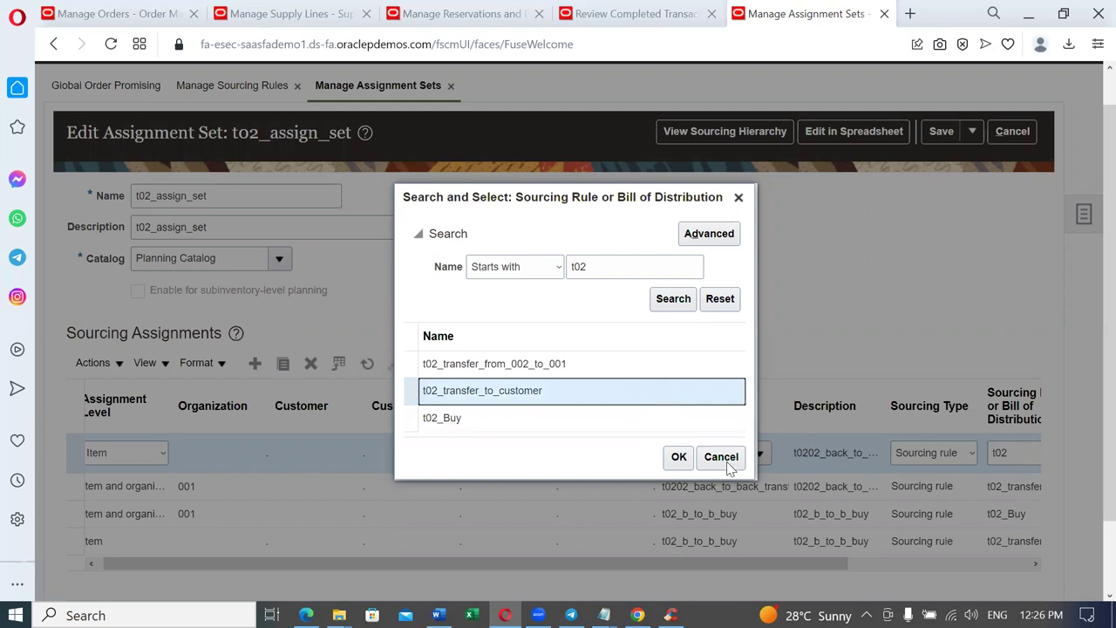
left_click(679, 456)
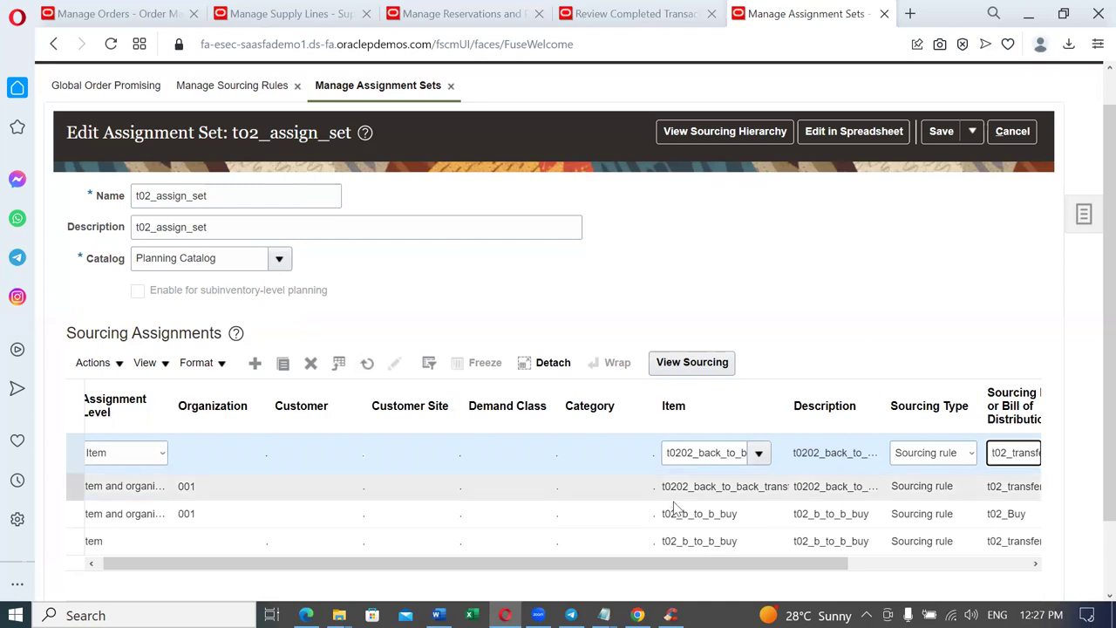
Step: Save the sourcing assignments in t02_assign_set and close the assignment set
left_click_drag(482, 566, 325, 583)
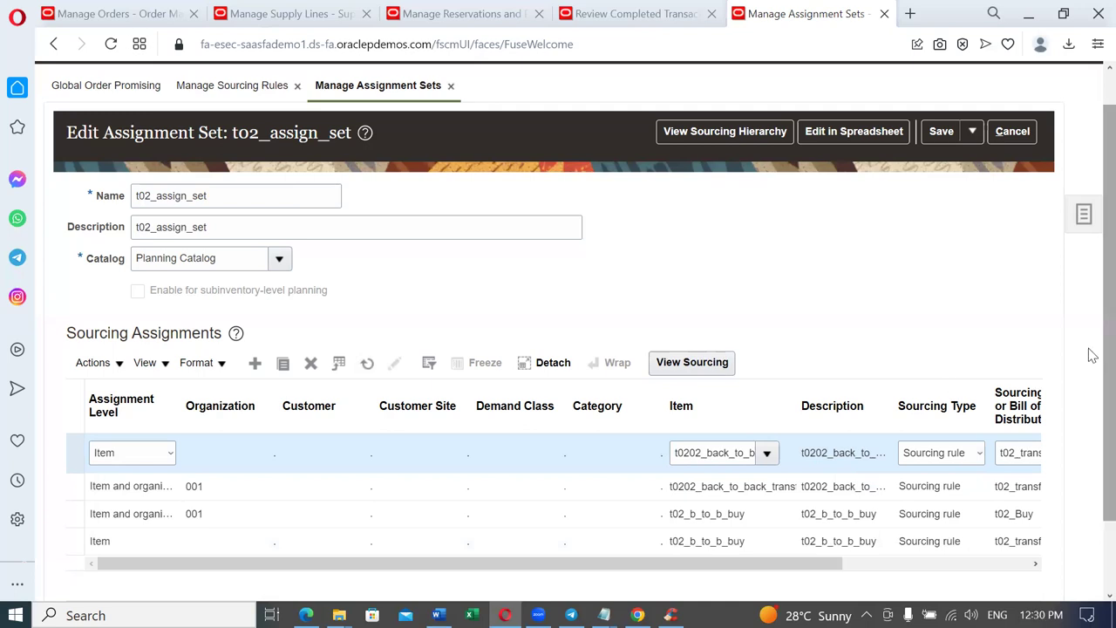
scroll(1089, 332, "up", 1)
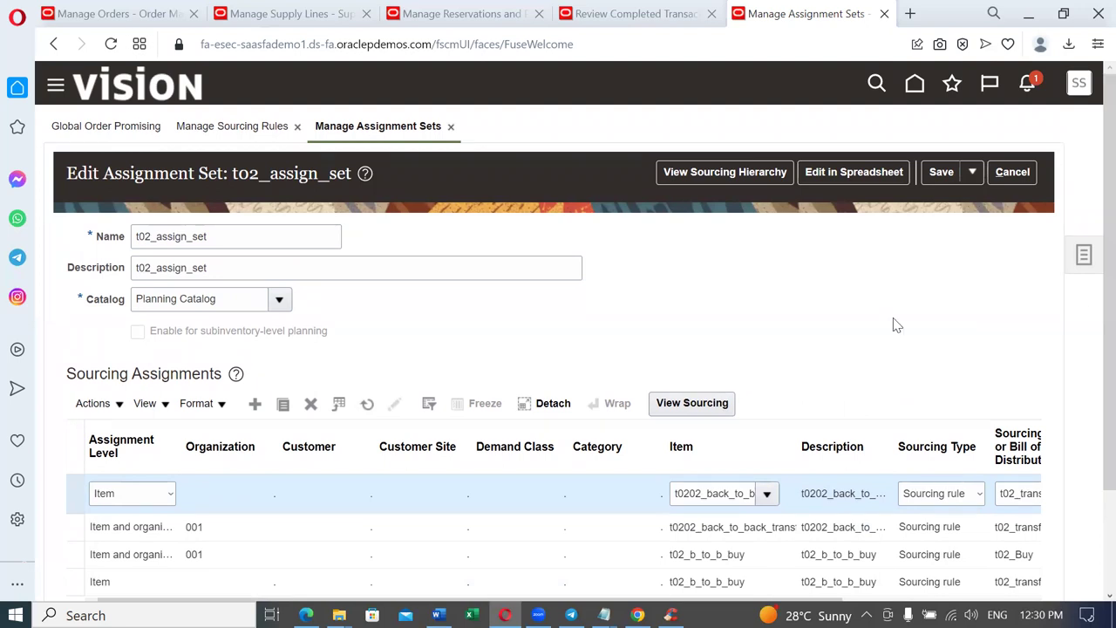
left_click(972, 172)
left_click(968, 201)
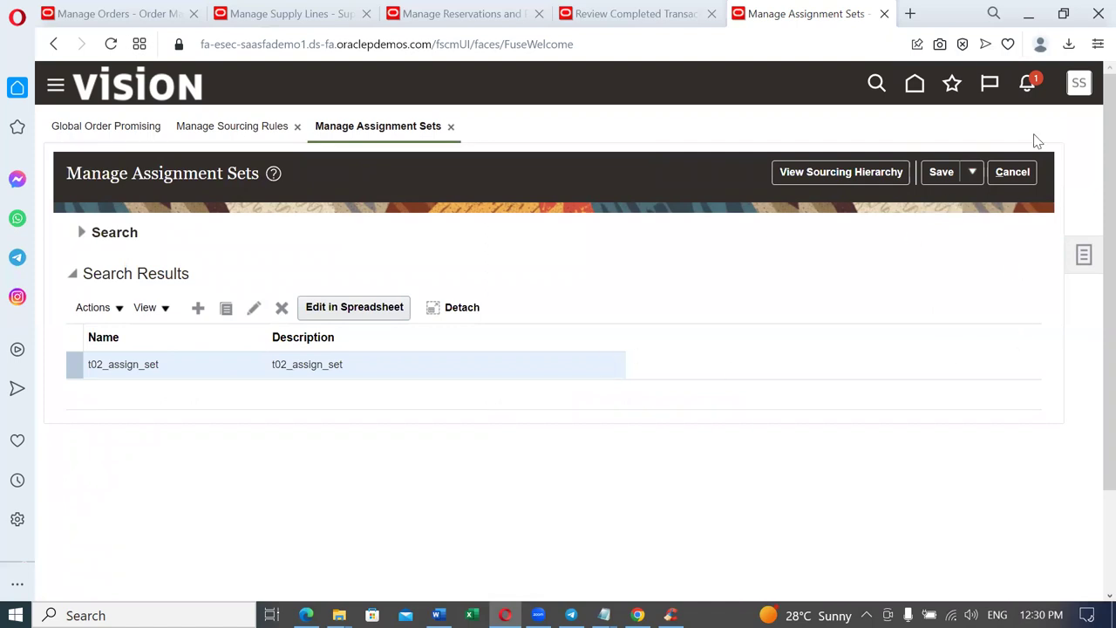
Step: Return to the home page and open the Plan Inputs work area under Supply Chain Planning
left_click(915, 85)
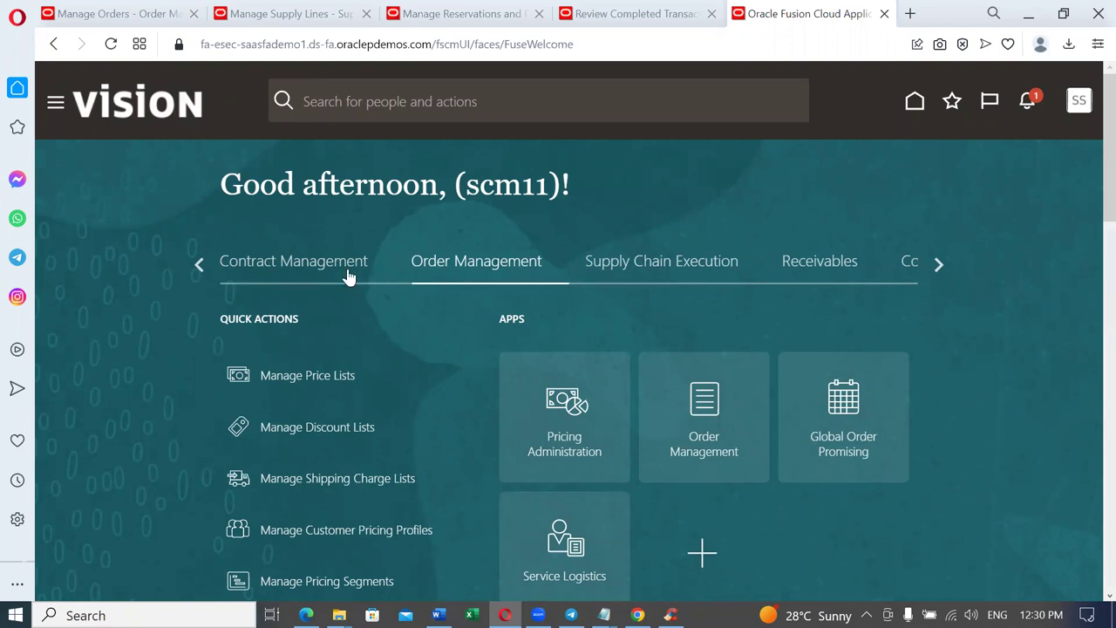
left_click(199, 265)
left_click(201, 267)
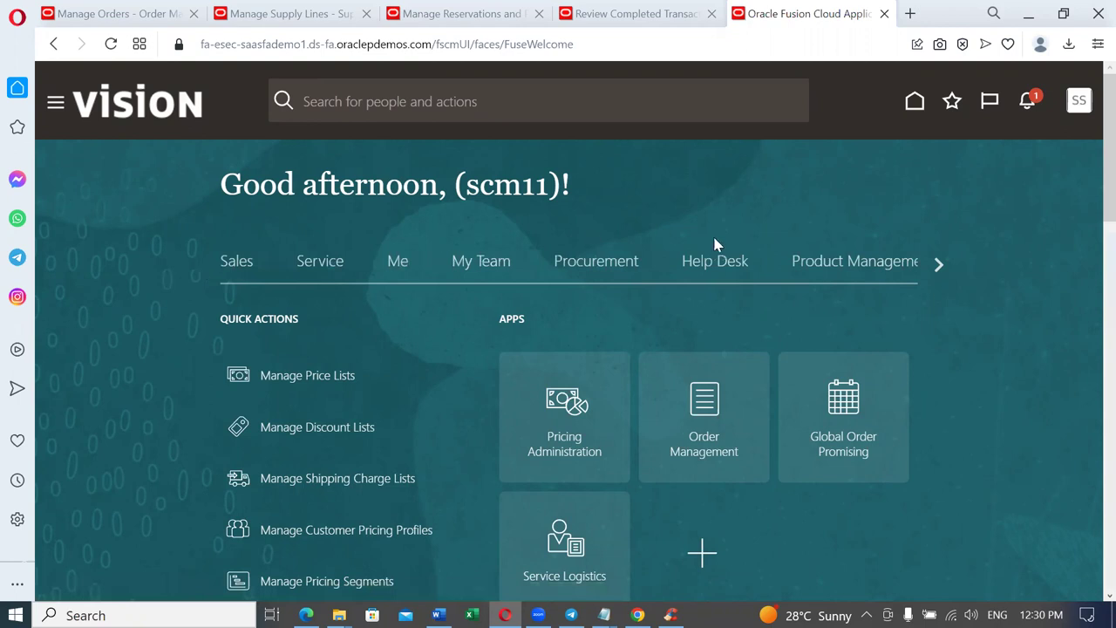
left_click(939, 265)
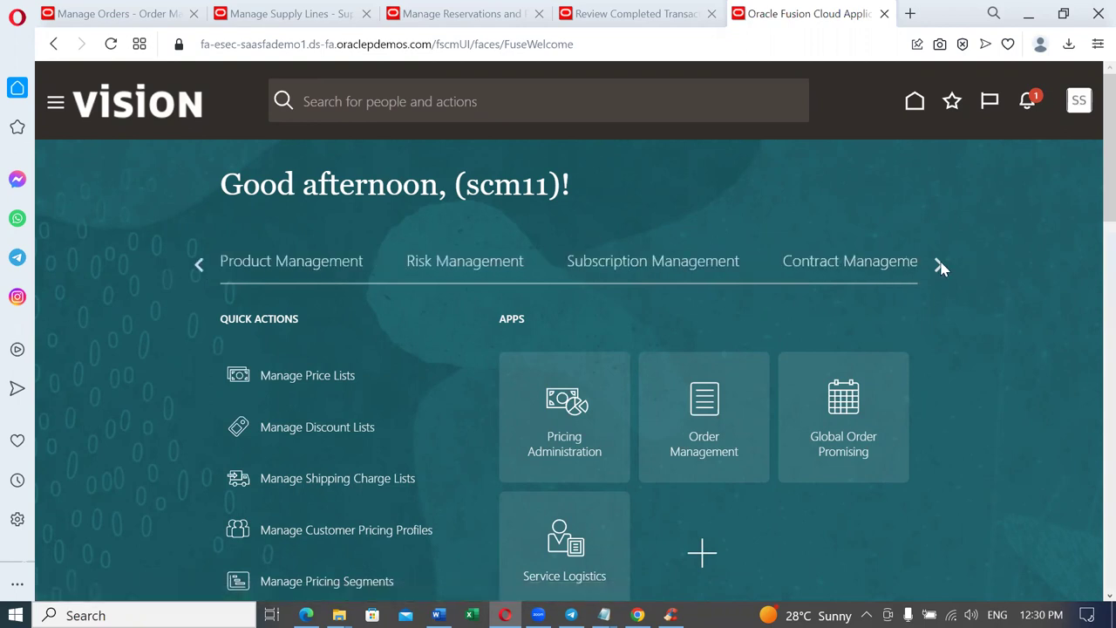
left_click(940, 265)
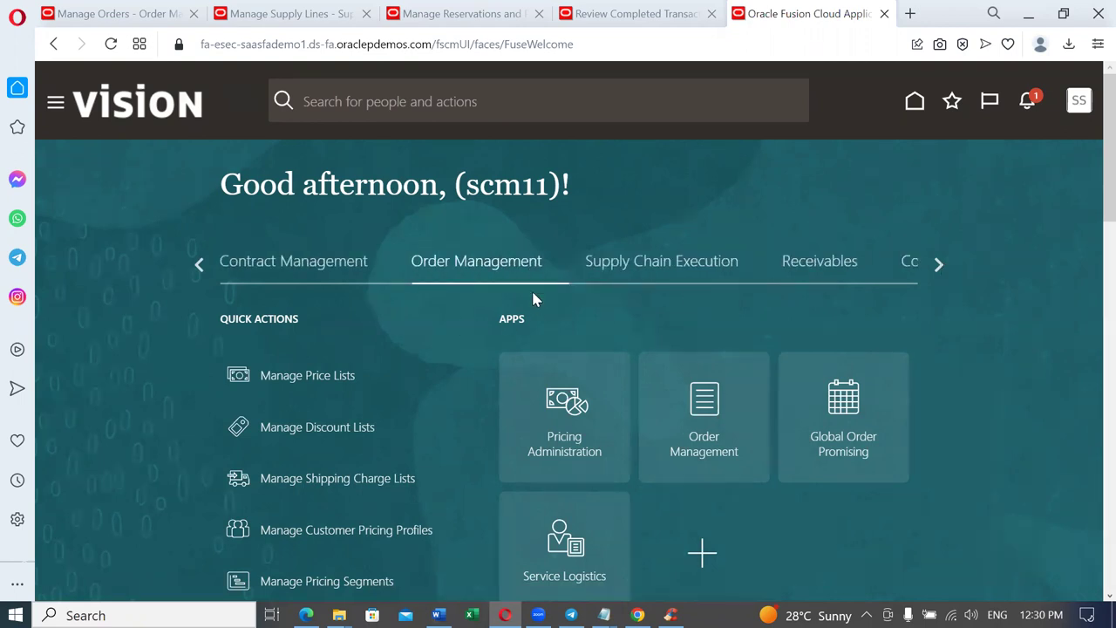
left_click(940, 266)
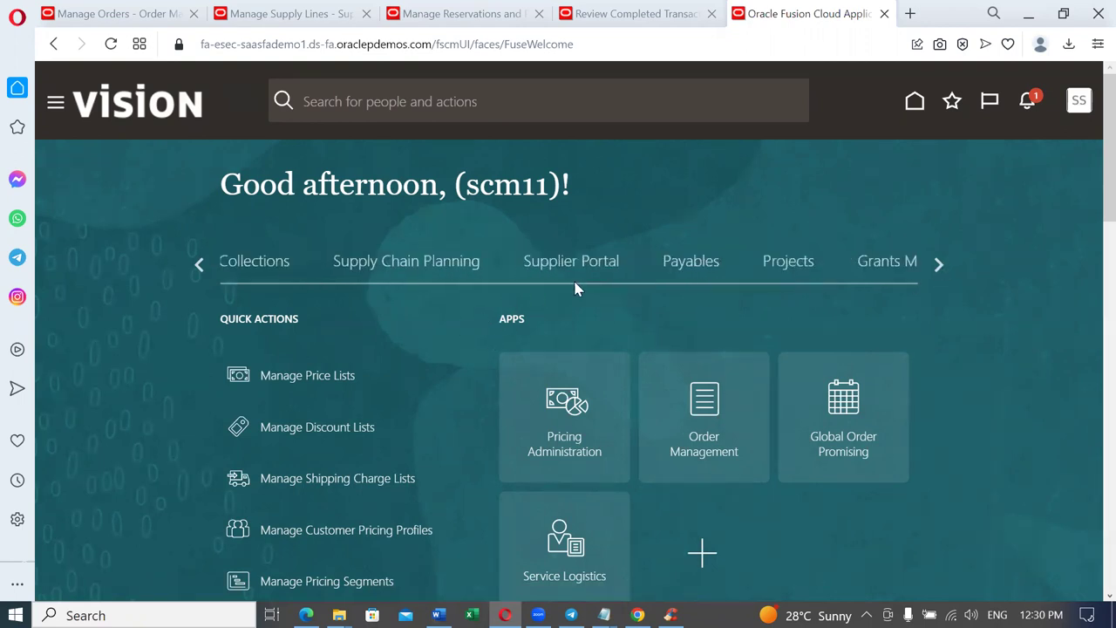
left_click(410, 272)
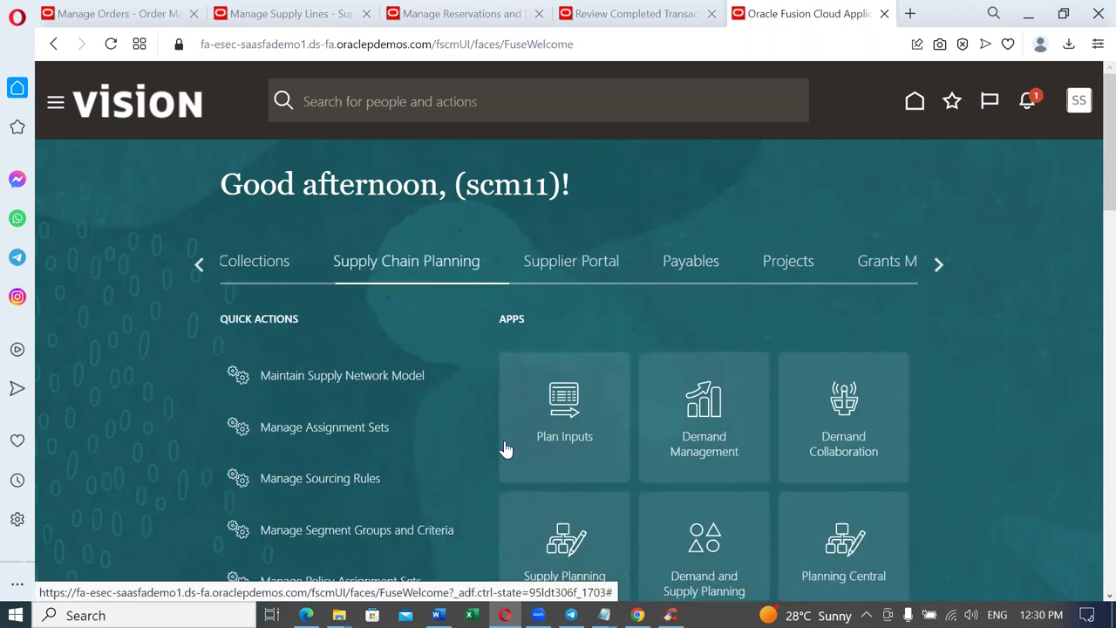
left_click(592, 440)
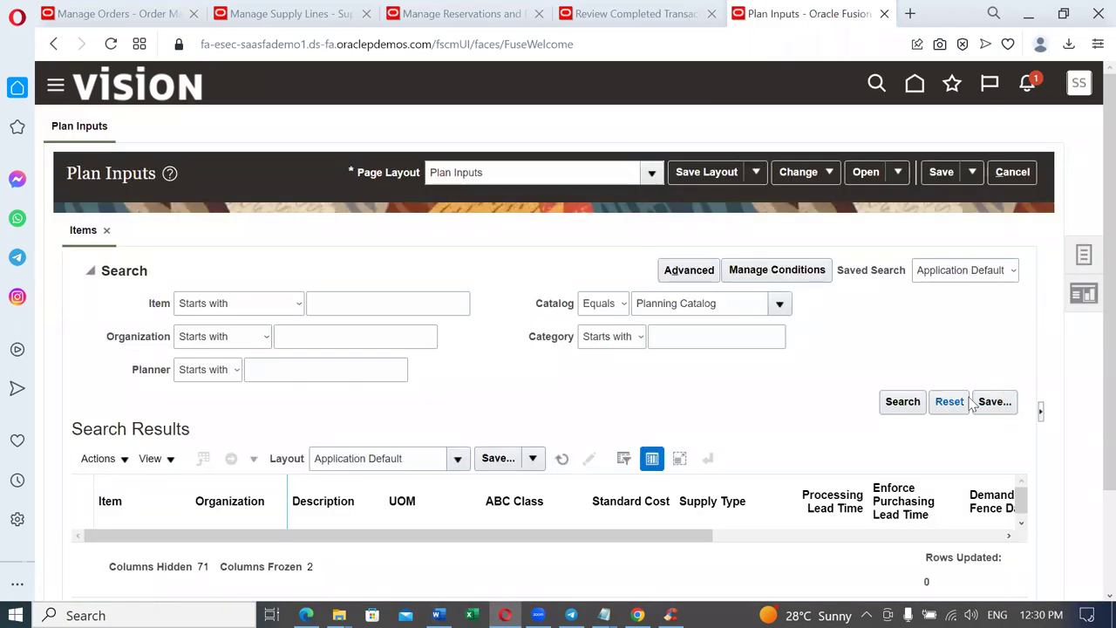
Step: Start a Collect Planning Data process with source system OPS and collection type Targeted
left_click(1085, 256)
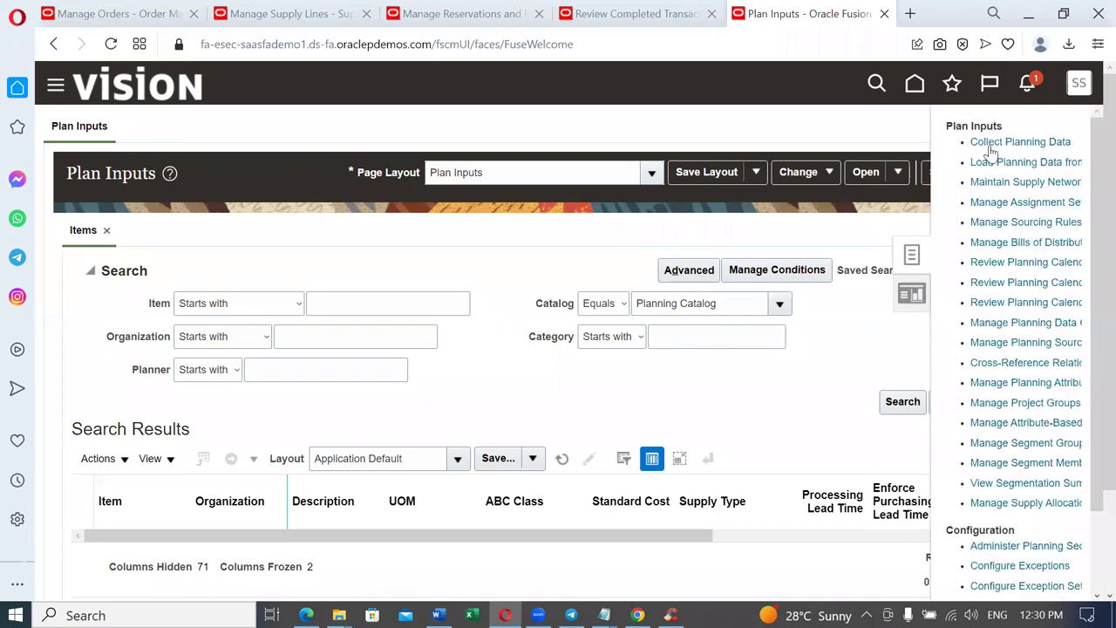
left_click(990, 146)
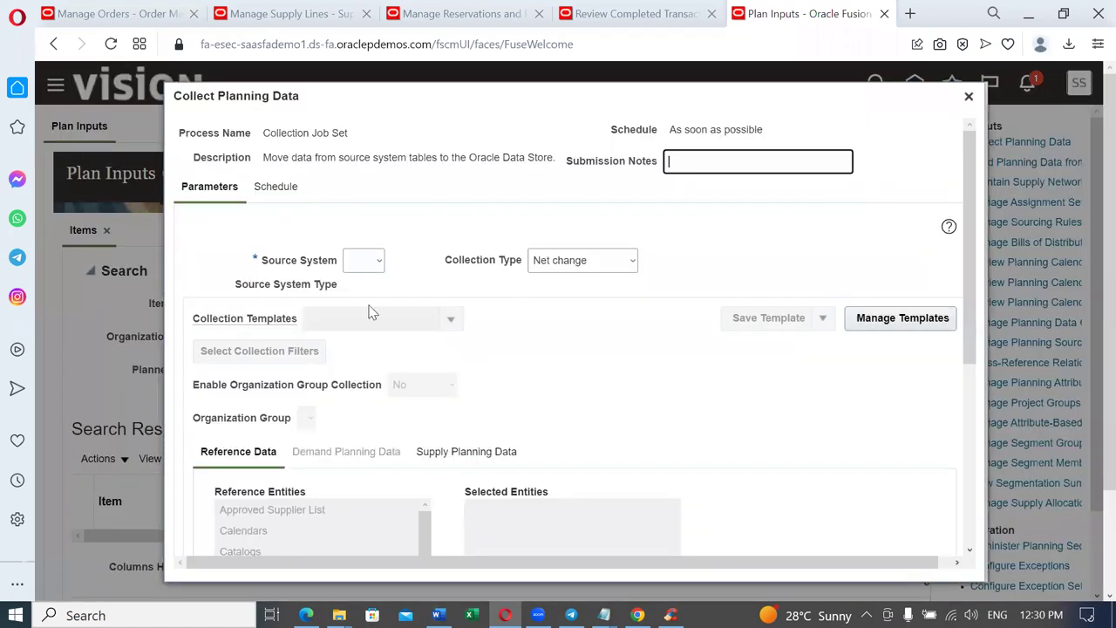
left_click(370, 263)
left_click(363, 293)
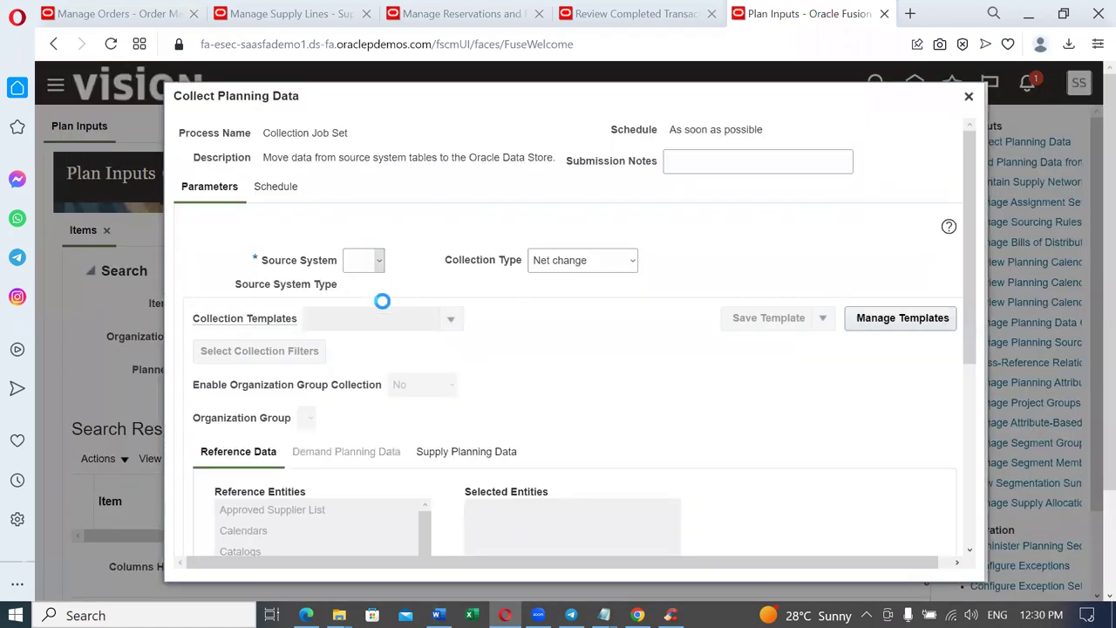
left_click(575, 262)
left_click(578, 288)
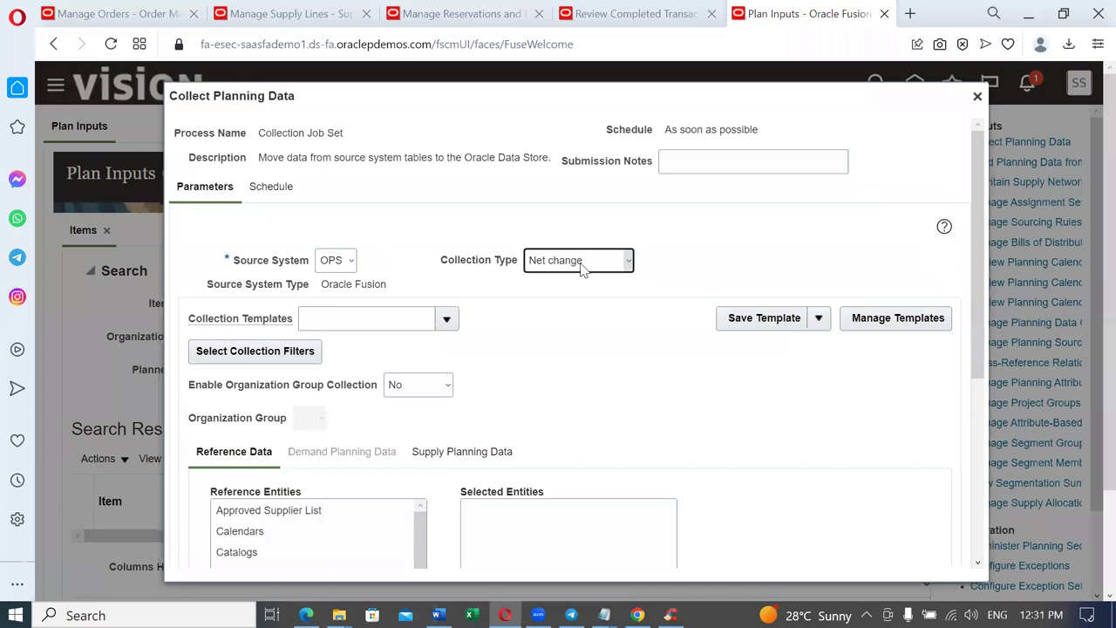
left_click(583, 262)
left_click(567, 277)
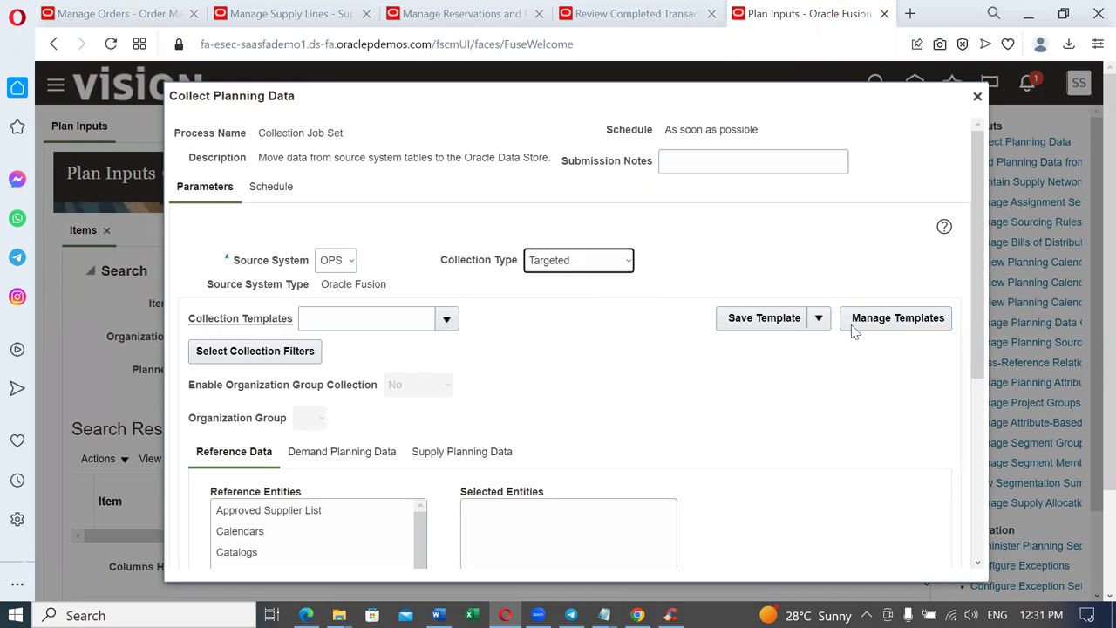
Step: Add Order Orchestration Reference Objects to the selected reference entities for the data collection
left_click_drag(985, 270, 984, 427)
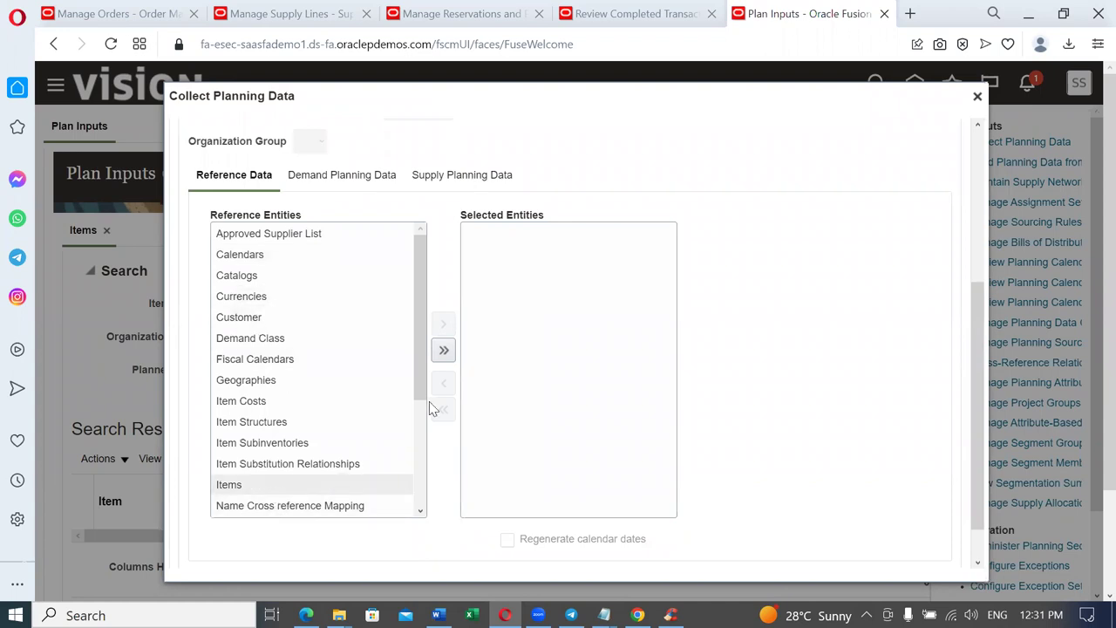
left_click_drag(423, 375, 432, 422)
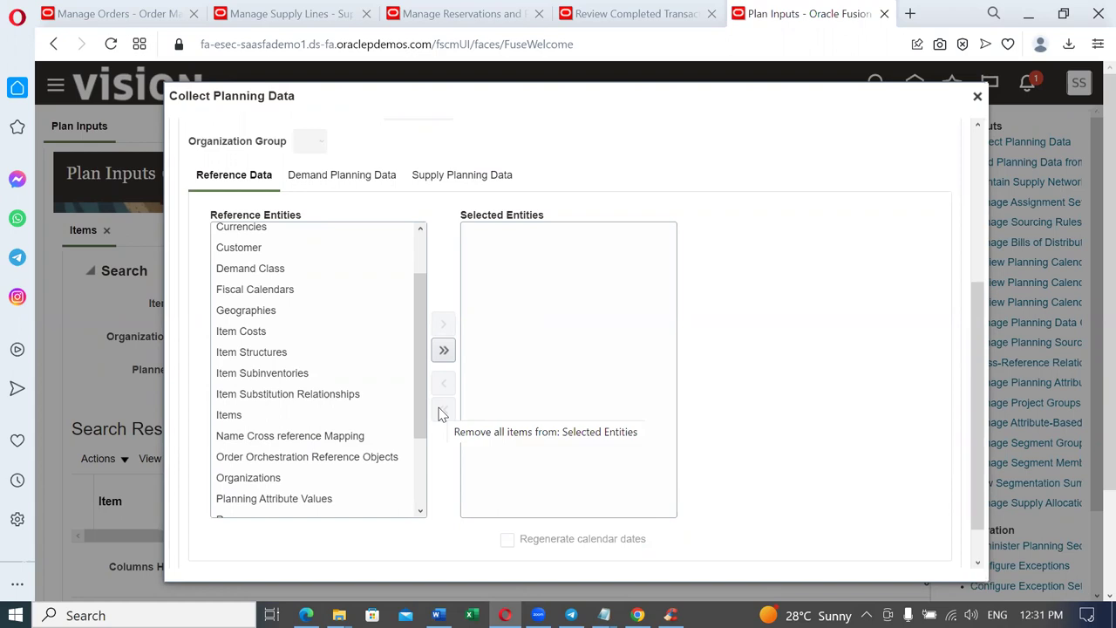
left_click(312, 457)
left_click(446, 325)
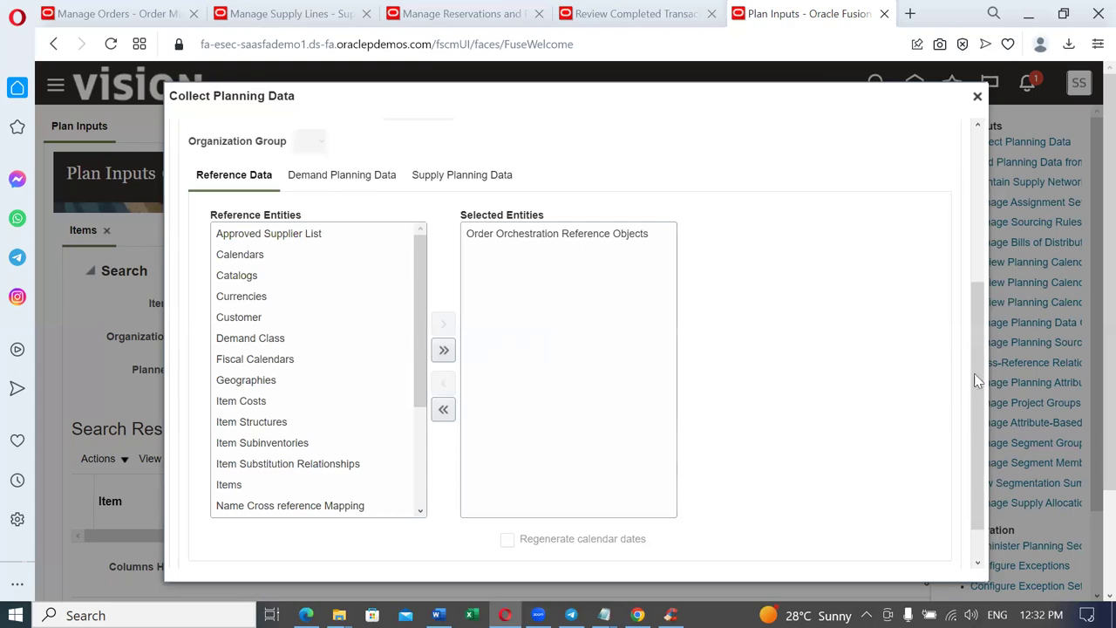
Step: Submit the planning data collection, dismiss its status message and collapse the task list
left_click_drag(977, 377, 995, 438)
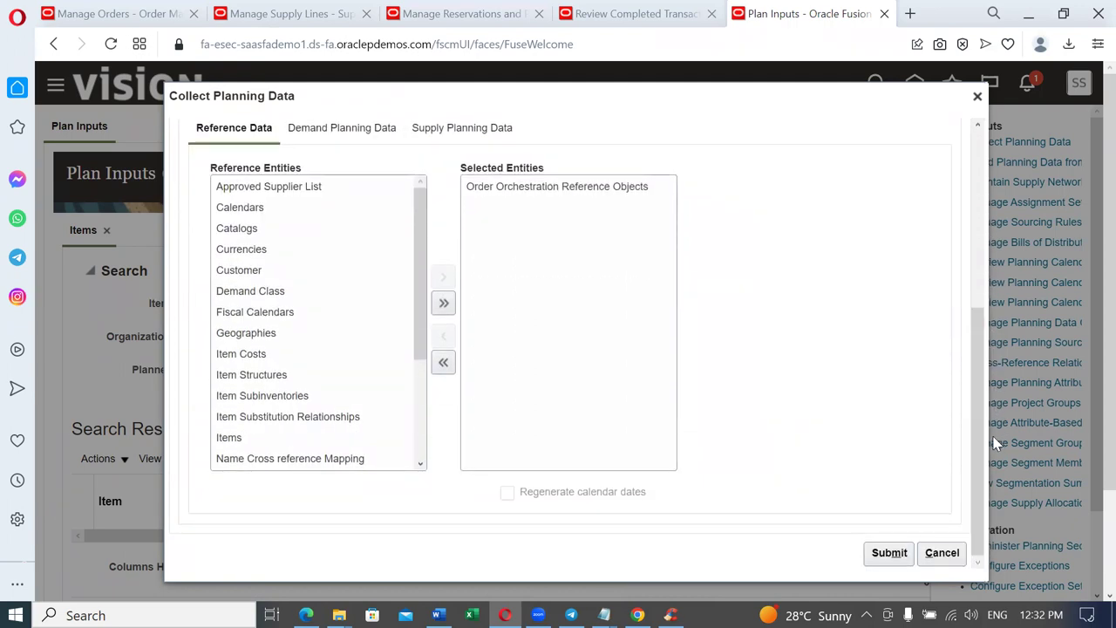
left_click(607, 192)
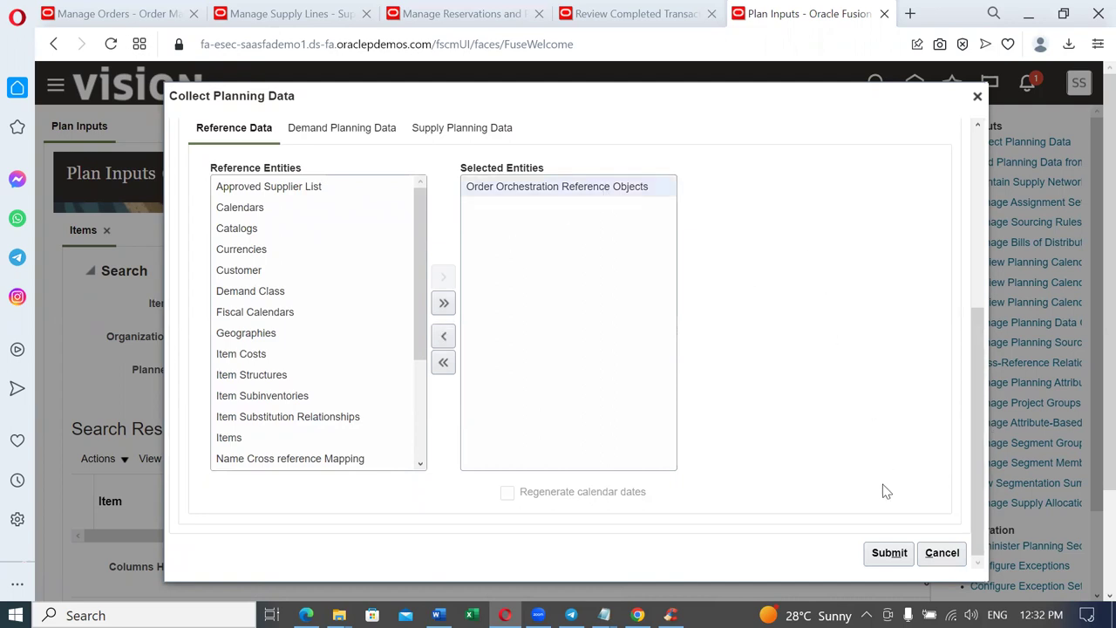
left_click(889, 553)
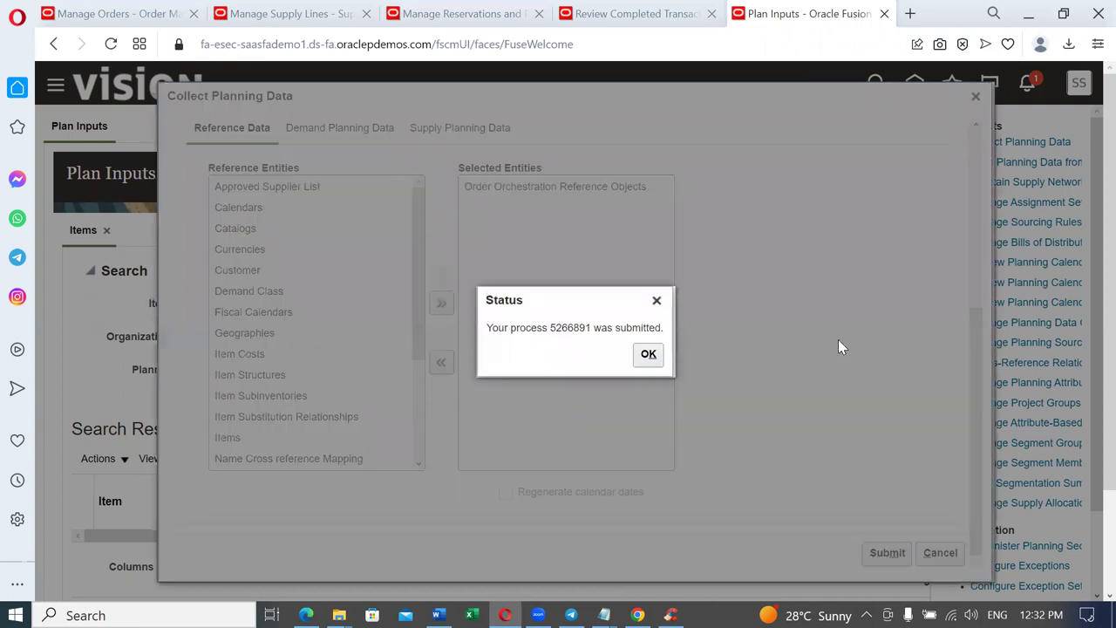
key("Return")
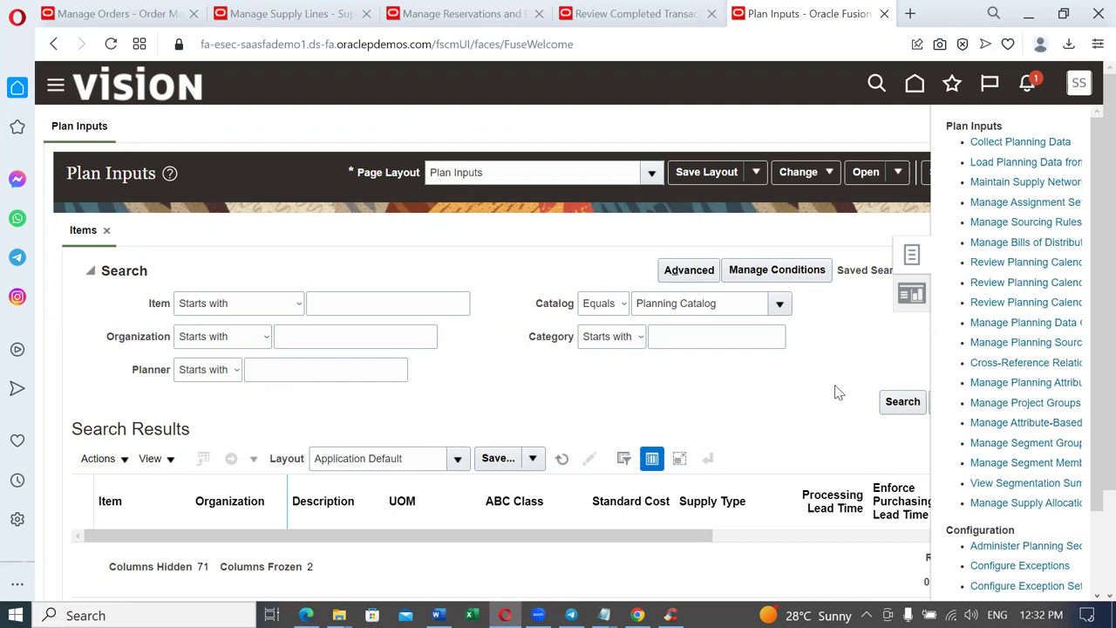
left_click(834, 393)
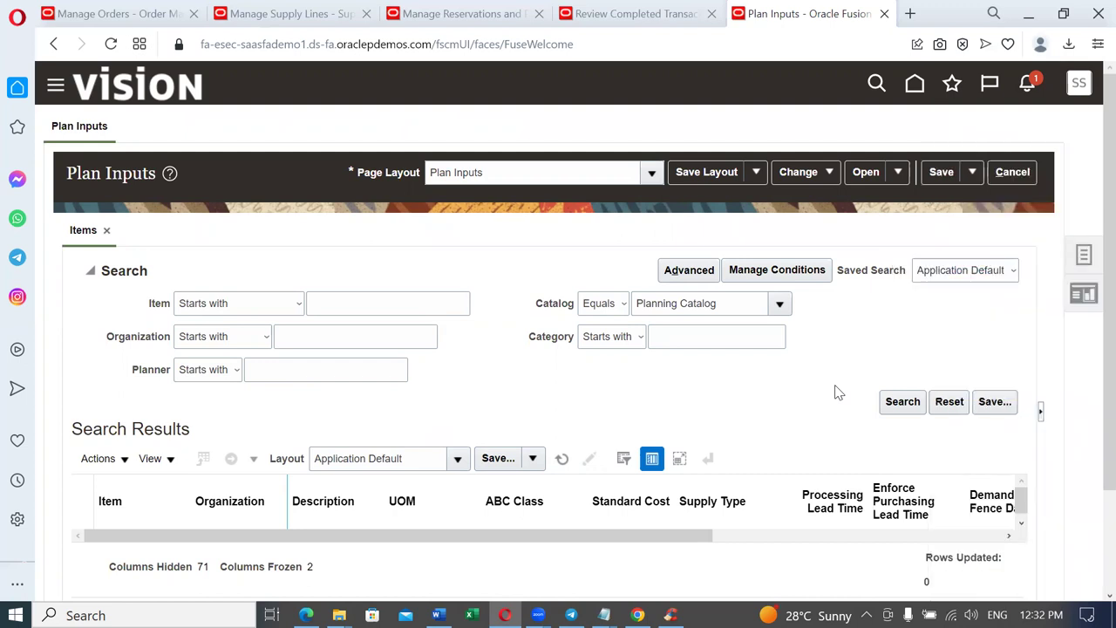